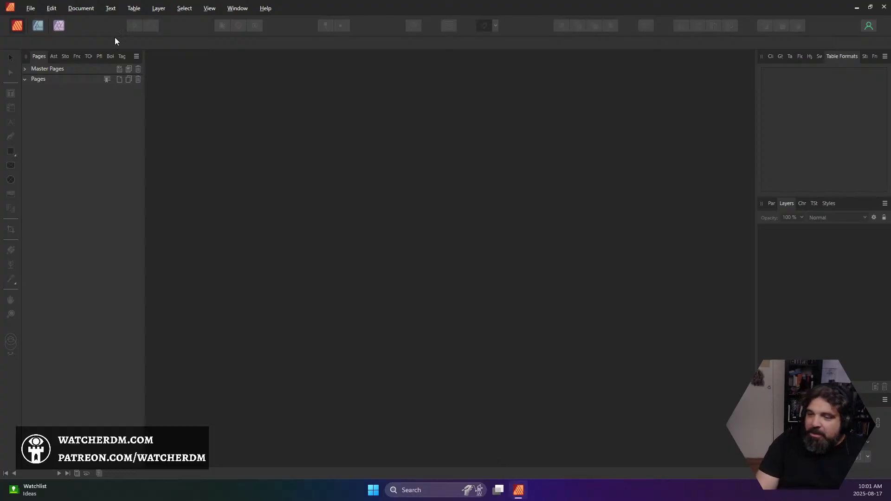
Open the document stash-of-the-wetbandits.afpub from the Big Book of Little Dungeons folder and clear the object selection
{"action": "left_click", "coordinate": [33, 8]}
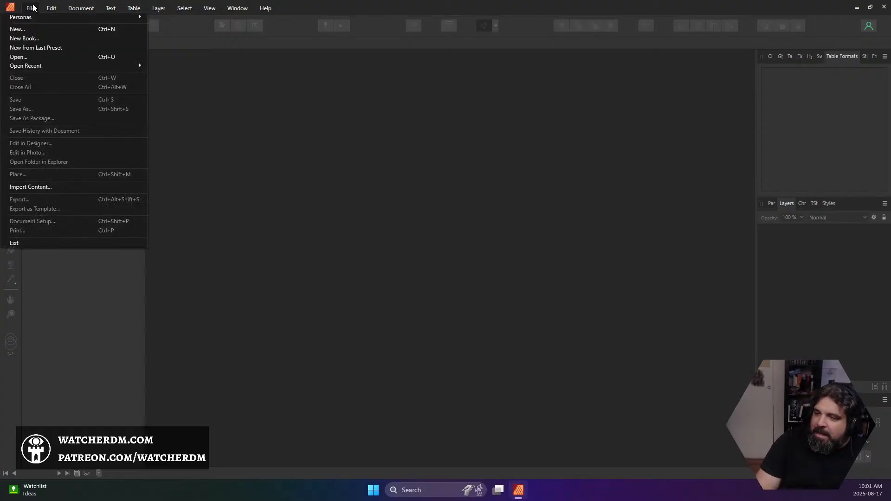
{"action": "left_click", "coordinate": [40, 56]}
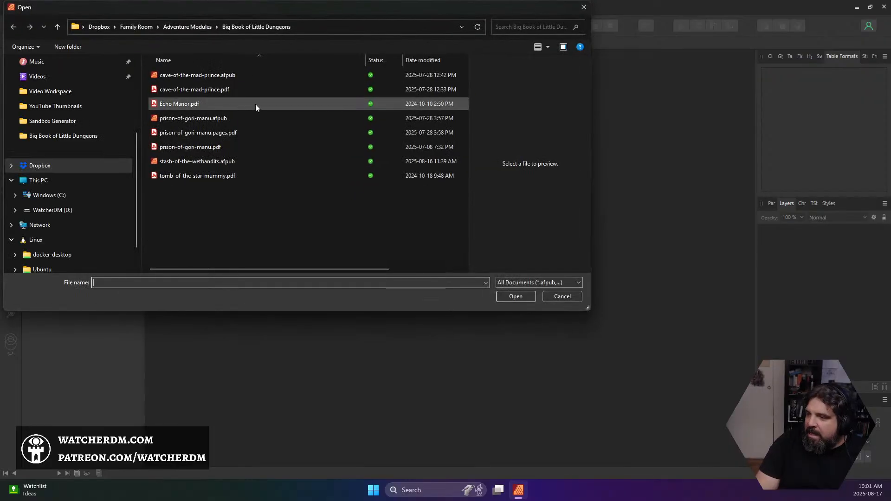
{"action": "double_click", "coordinate": [202, 160]}
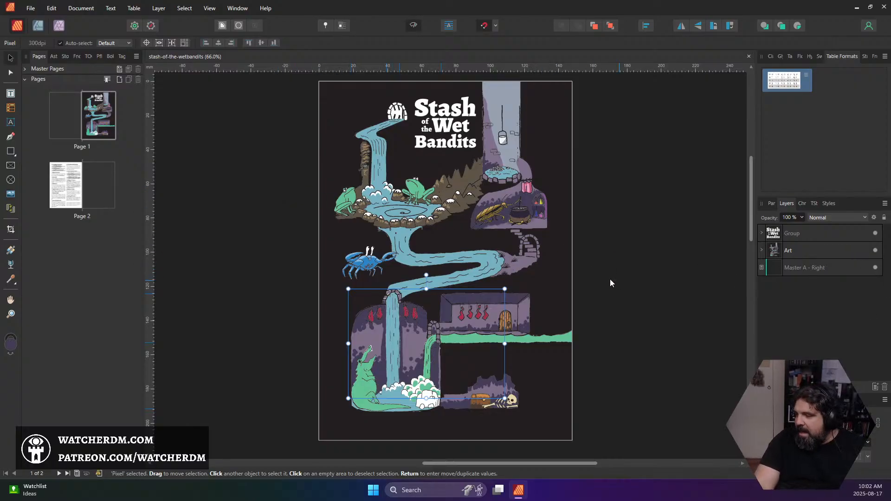
{"action": "left_click", "coordinate": [607, 254]}
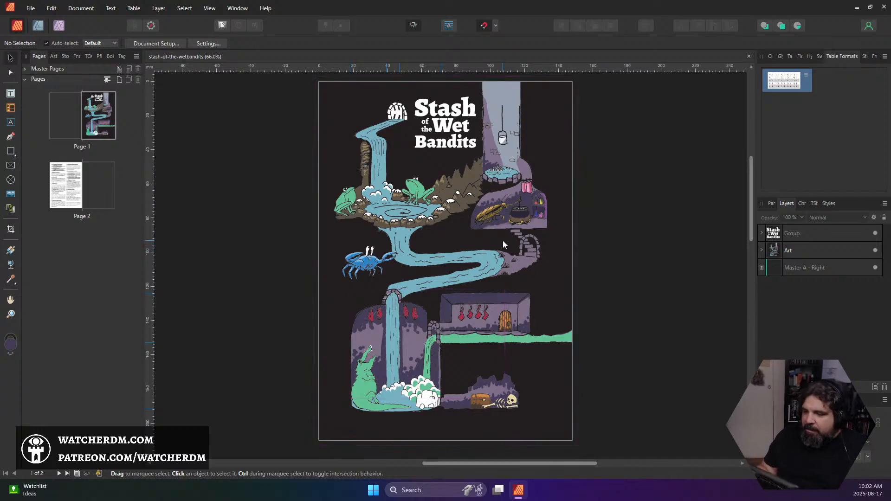
Look over both pages of the adventure, comparing the illustrated map with the numbered room descriptions and random tables
{"action": "scroll", "coordinate": [525, 258], "scroll_direction": "up", "scroll_amount": 2}
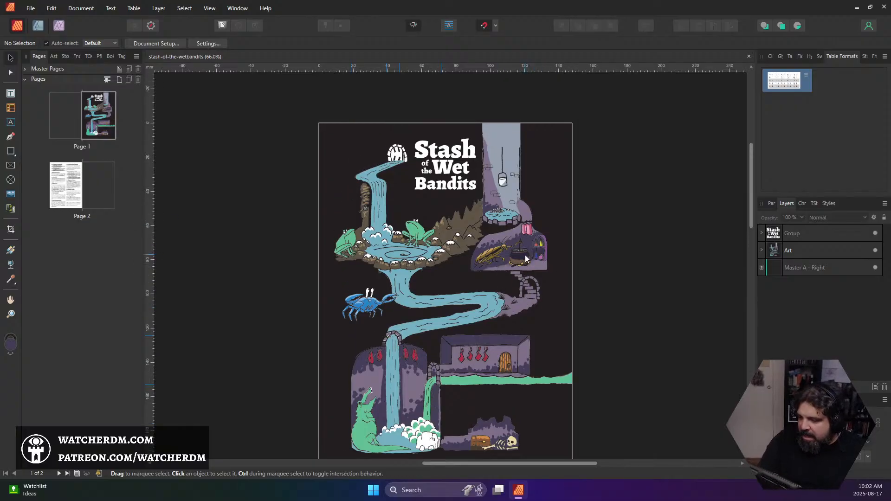
{"action": "scroll", "coordinate": [525, 255], "scroll_direction": "down", "scroll_amount": 10}
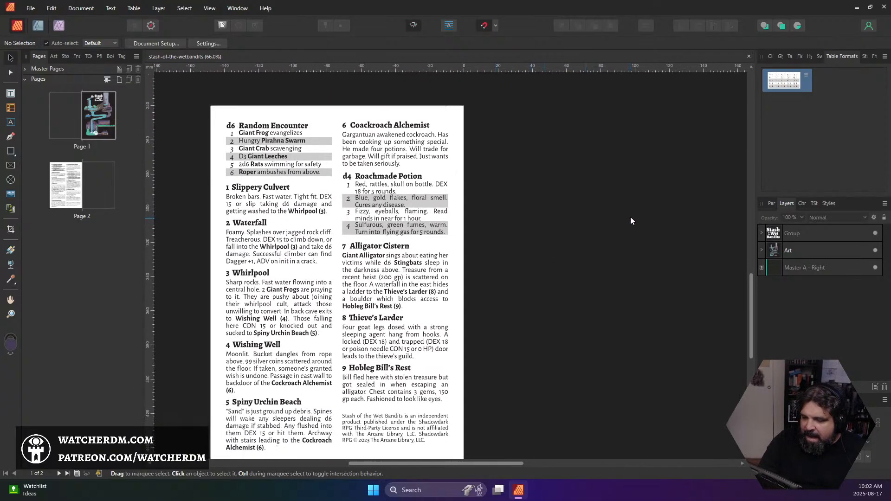
{"action": "scroll", "coordinate": [606, 207], "scroll_direction": "down", "scroll_amount": 3}
{"action": "scroll", "coordinate": [624, 222], "scroll_direction": "up", "scroll_amount": 5}
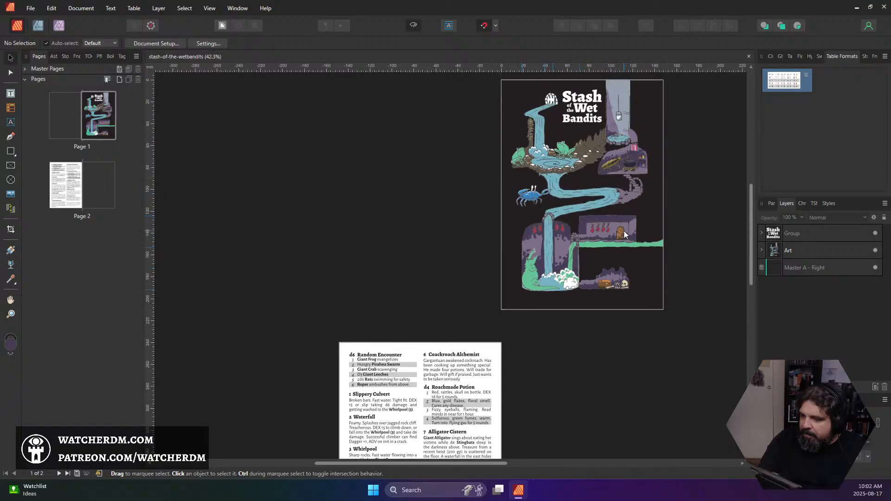
{"action": "scroll", "coordinate": [624, 232], "scroll_direction": "down", "scroll_amount": 3}
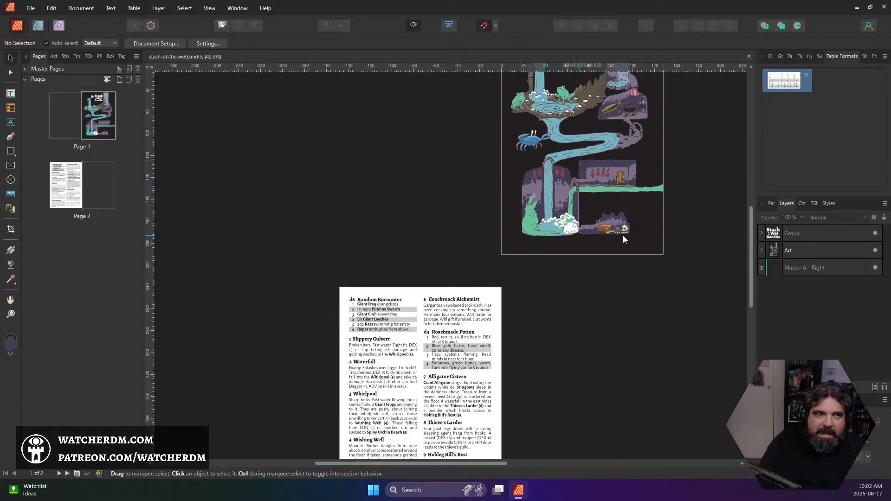
{"action": "scroll", "coordinate": [616, 266], "scroll_direction": "down", "scroll_amount": 3}
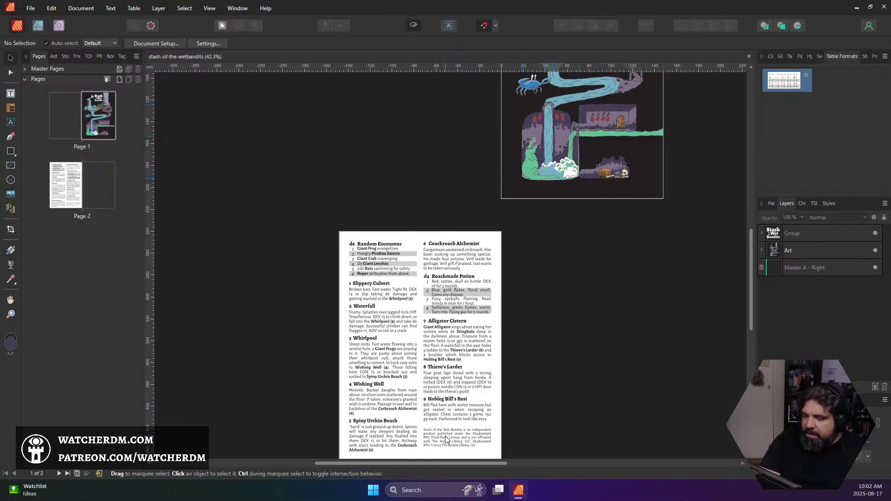
{"action": "scroll", "coordinate": [446, 439], "scroll_direction": "down", "scroll_amount": 1}
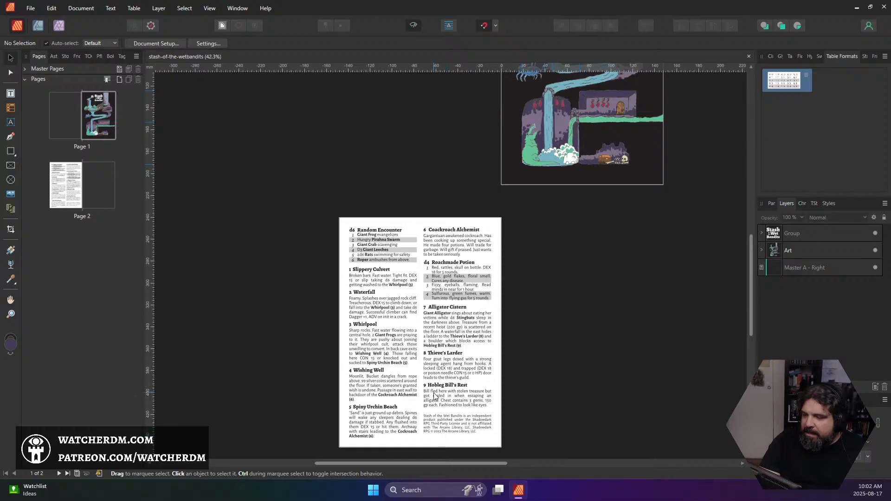
{"action": "scroll", "coordinate": [435, 396], "scroll_direction": "up", "scroll_amount": 3}
{"action": "scroll", "coordinate": [435, 395], "scroll_direction": "up", "scroll_amount": 5}
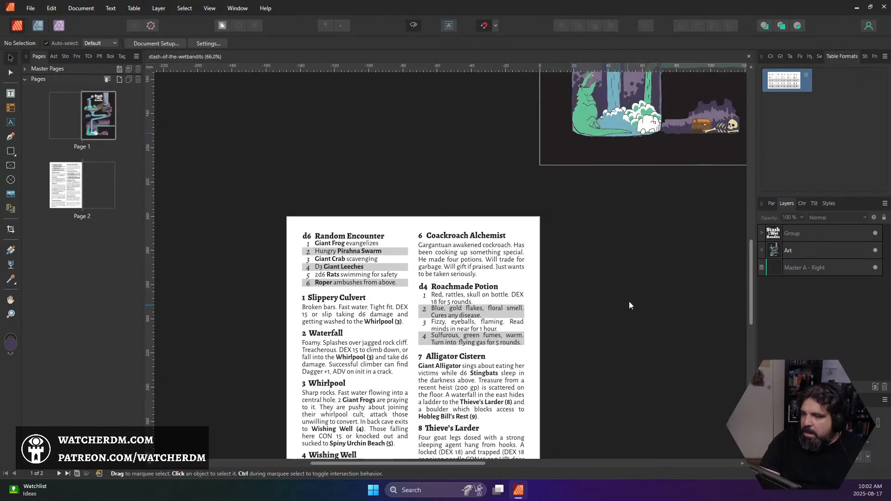
{"action": "scroll", "coordinate": [300, 421], "scroll_direction": "right", "scroll_amount": 5}
{"action": "scroll", "coordinate": [369, 397], "scroll_direction": "up", "scroll_amount": 4}
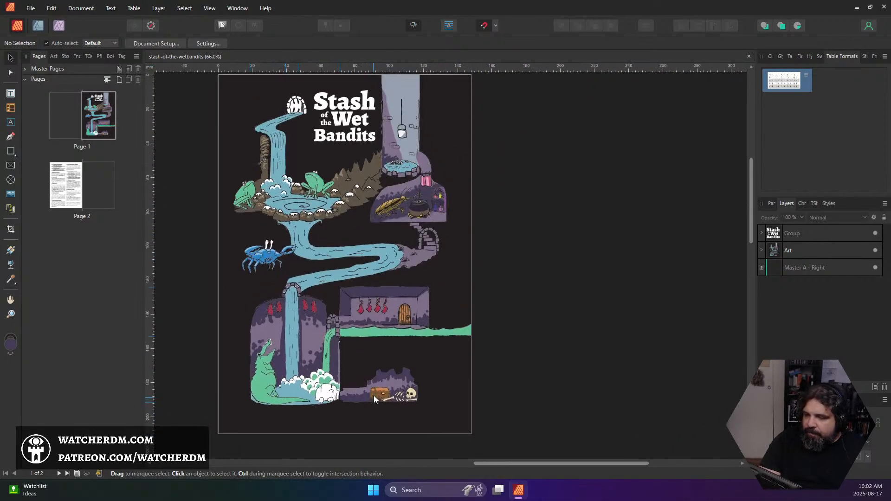
Examine the page 1 map artwork up close, from the title and wishing well down to the alligator cistern and treasure chest
{"action": "scroll", "coordinate": [365, 378], "scroll_direction": "up", "scroll_amount": 3}
{"action": "left_click_drag", "start_coordinate": [363, 380], "coordinate": [441, 404]}
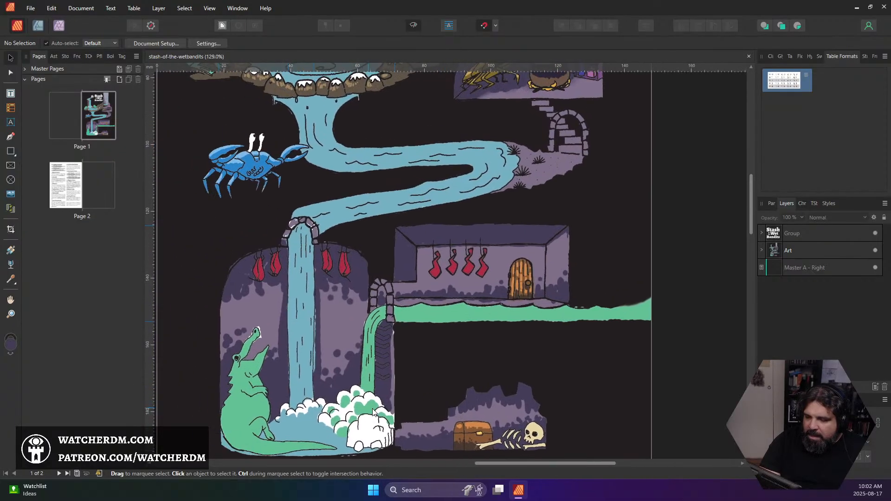
{"action": "left_click_drag", "start_coordinate": [349, 409], "coordinate": [337, 327]}
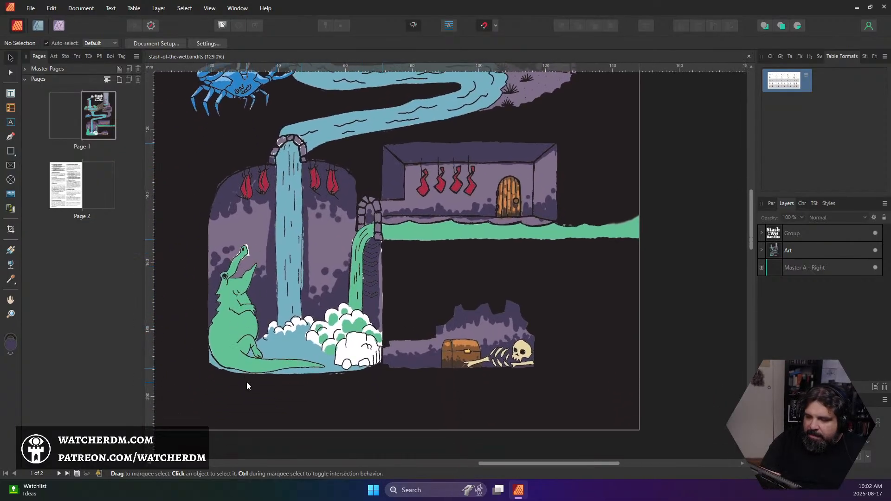
{"action": "scroll", "coordinate": [504, 321], "scroll_direction": "up", "scroll_amount": 10}
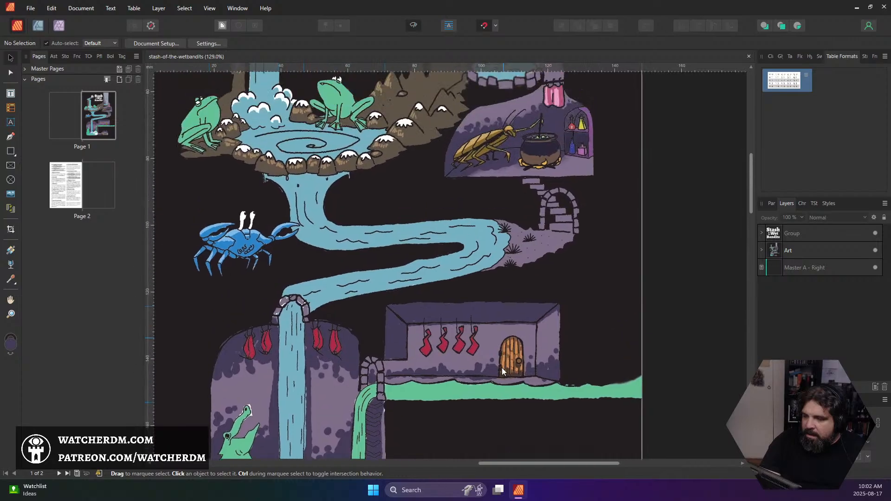
{"action": "left_click_drag", "start_coordinate": [458, 266], "coordinate": [396, 260]}
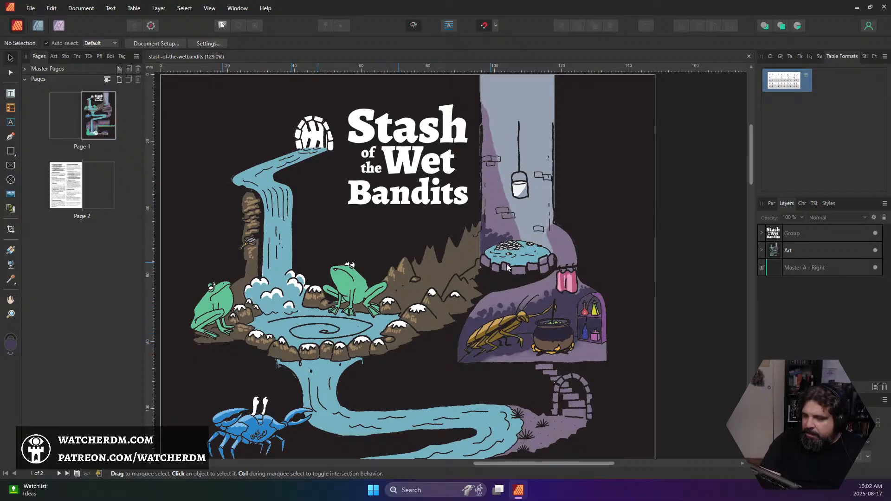
{"action": "scroll", "coordinate": [630, 300], "scroll_direction": "down", "scroll_amount": 10}
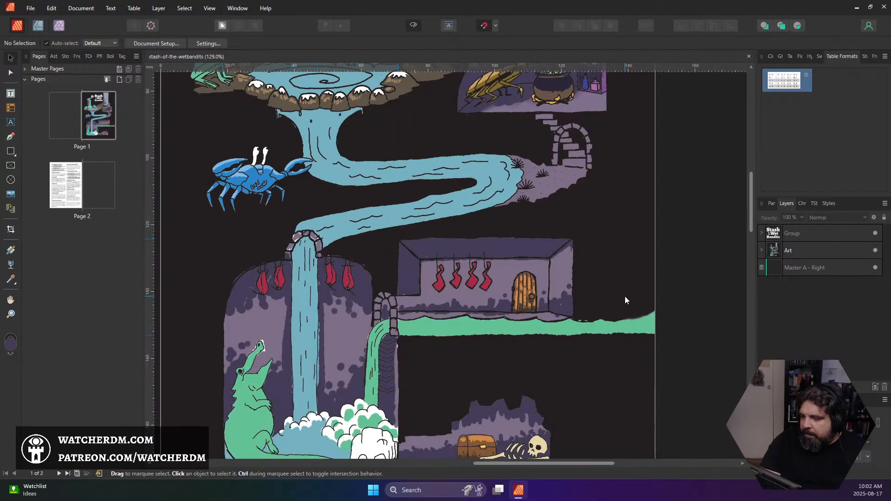
{"action": "scroll", "coordinate": [624, 296], "scroll_direction": "up", "scroll_amount": 1}
{"action": "scroll", "coordinate": [623, 294], "scroll_direction": "down", "scroll_amount": 3}
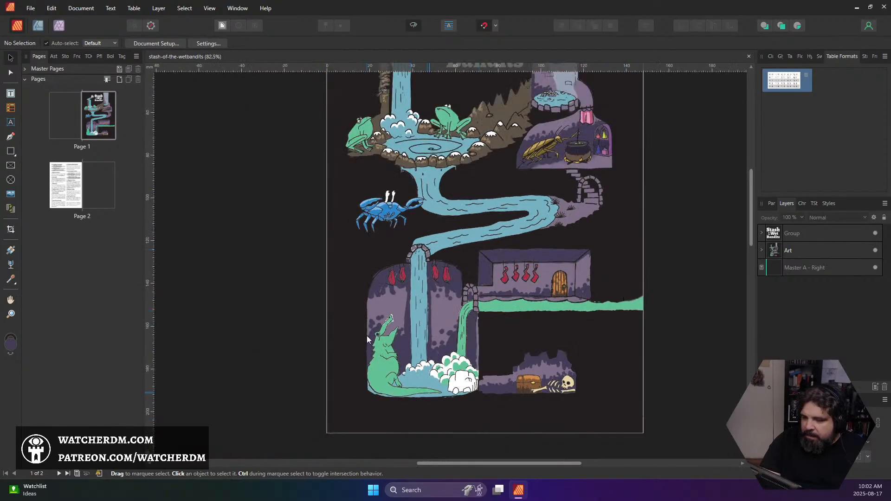
{"action": "left_click", "coordinate": [31, 8]}
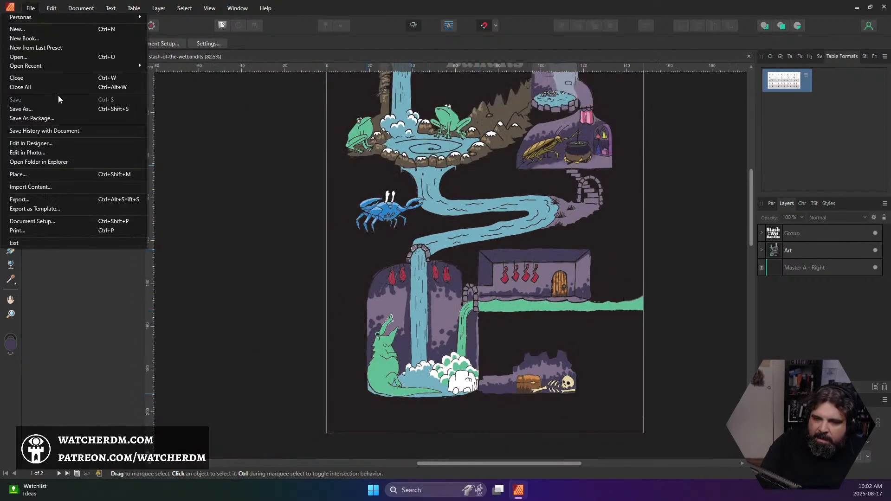
{"action": "left_click", "coordinate": [34, 174]}
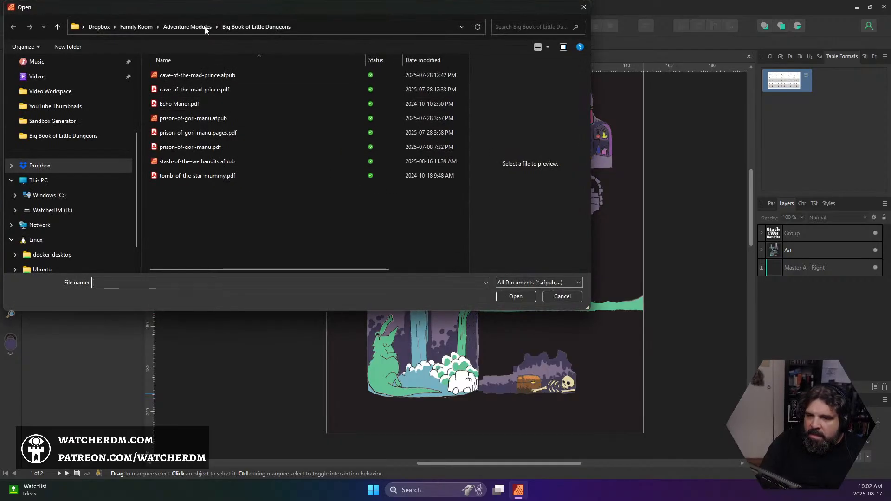
{"action": "left_click", "coordinate": [189, 27]}
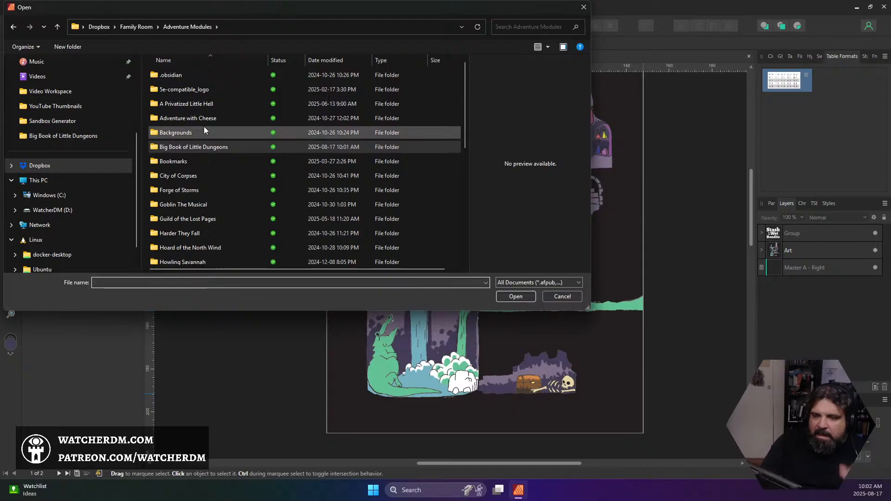
{"action": "scroll", "coordinate": [203, 124], "scroll_direction": "down", "scroll_amount": 8}
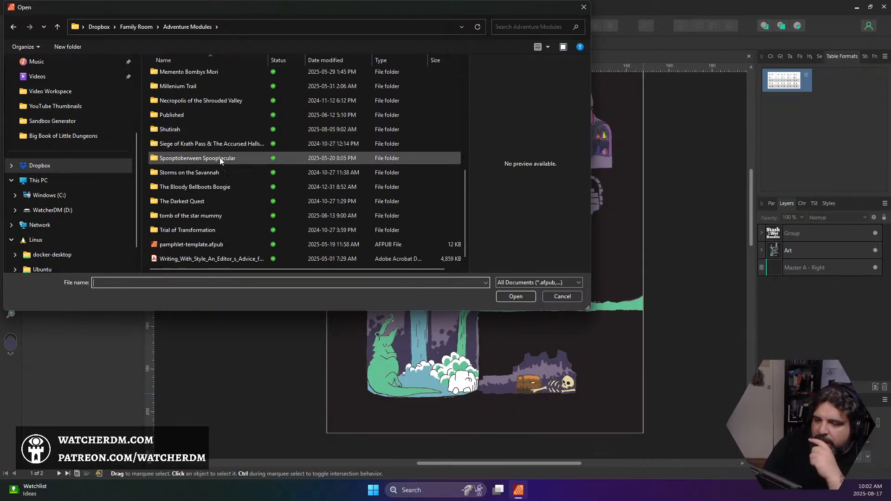
{"action": "left_click", "coordinate": [144, 25]}
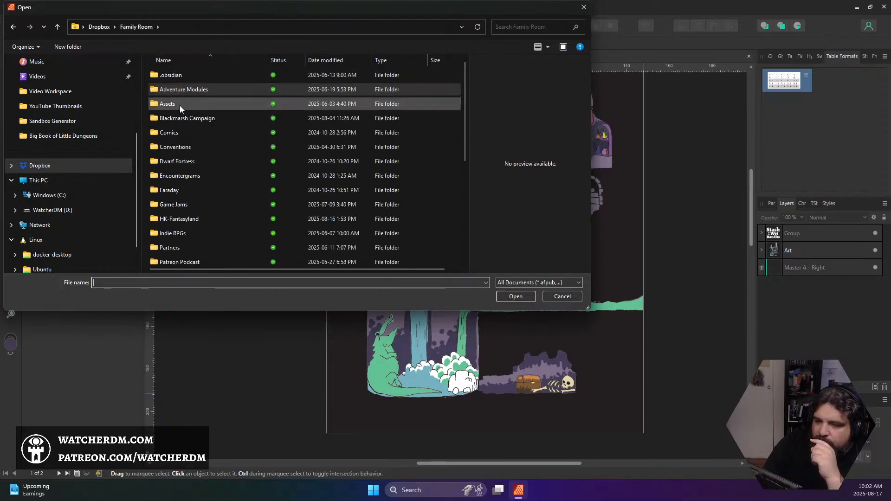
{"action": "double_click", "coordinate": [179, 105]}
{"action": "scroll", "coordinate": [184, 114], "scroll_direction": "down", "scroll_amount": 10}
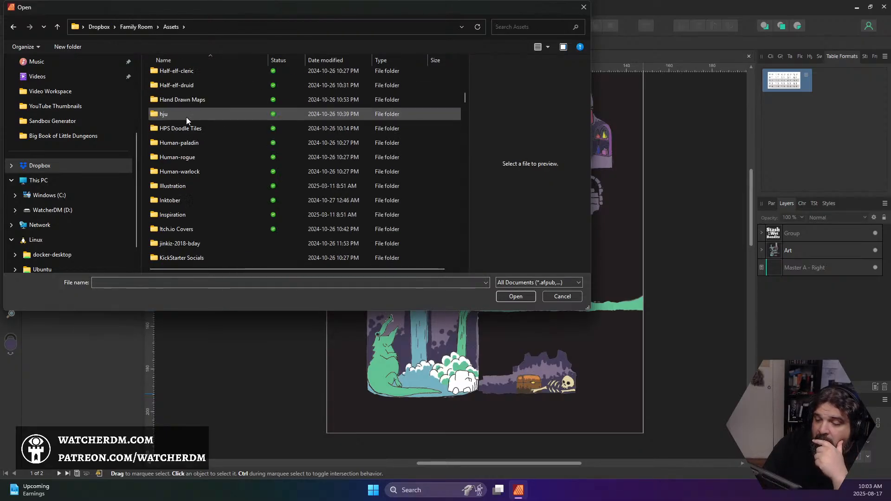
{"action": "scroll", "coordinate": [186, 117], "scroll_direction": "down", "scroll_amount": 8}
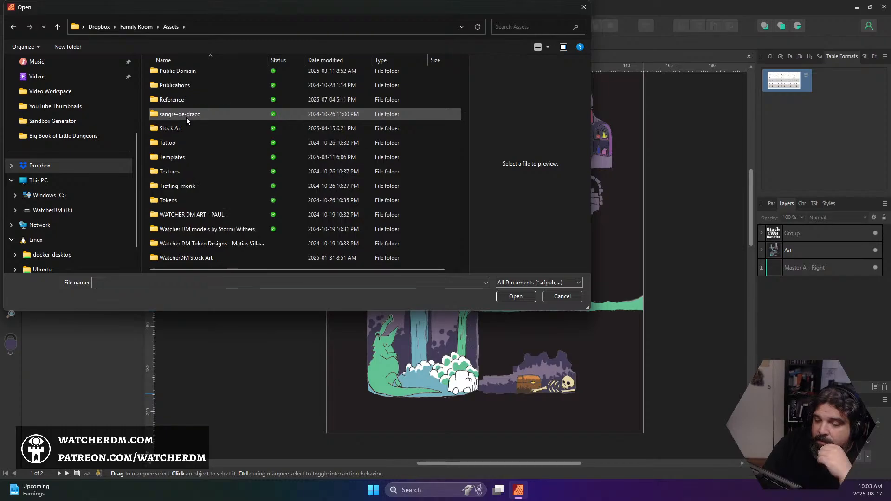
{"action": "scroll", "coordinate": [186, 117], "scroll_direction": "up", "scroll_amount": 1}
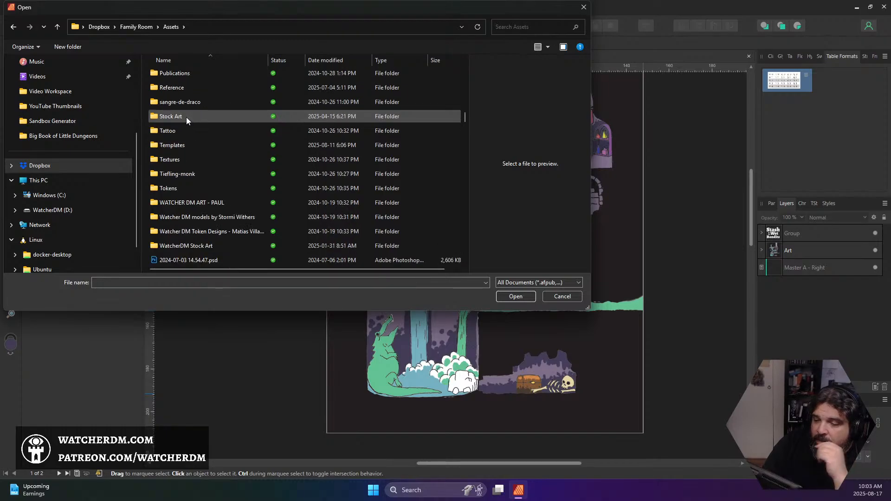
{"action": "scroll", "coordinate": [186, 140], "scroll_direction": "up", "scroll_amount": 7}
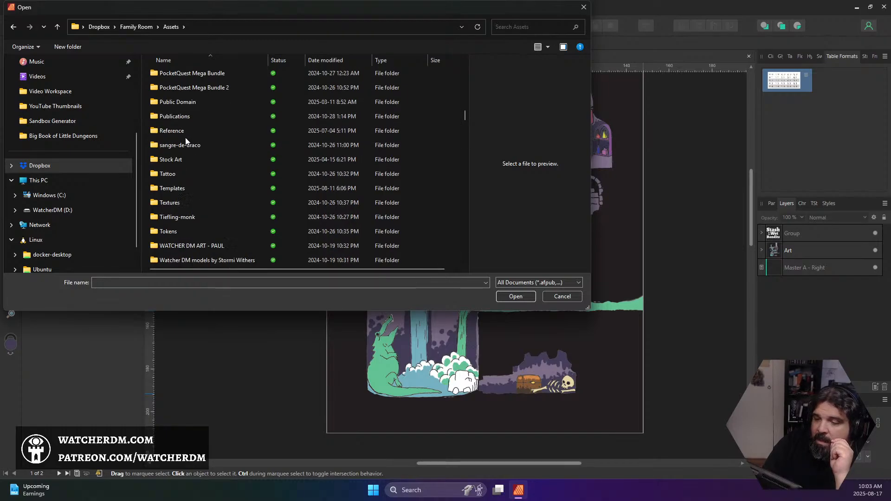
{"action": "scroll", "coordinate": [186, 139], "scroll_direction": "up", "scroll_amount": 6}
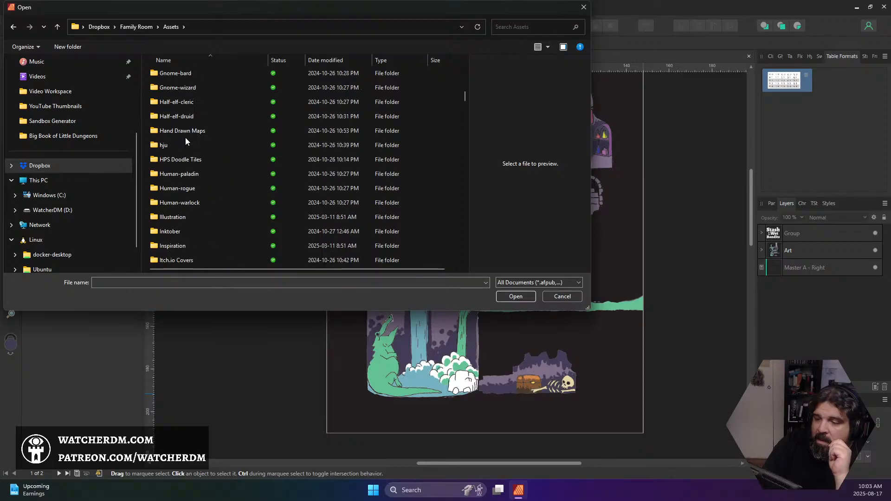
{"action": "left_click", "coordinate": [143, 23]}
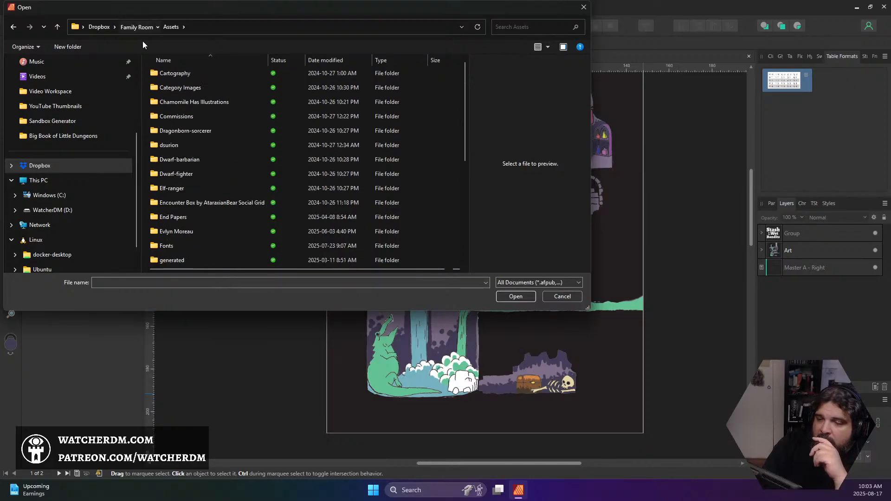
{"action": "scroll", "coordinate": [211, 176], "scroll_direction": "down", "scroll_amount": 5}
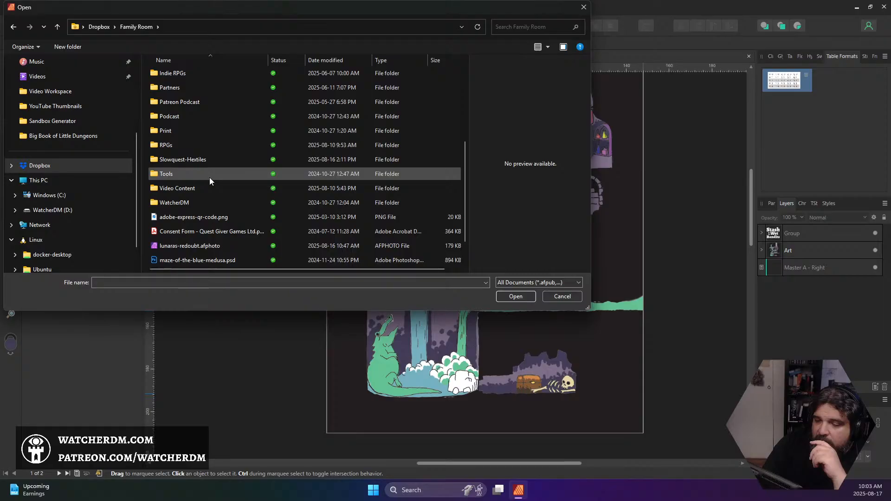
{"action": "scroll", "coordinate": [210, 177], "scroll_direction": "up", "scroll_amount": 2}
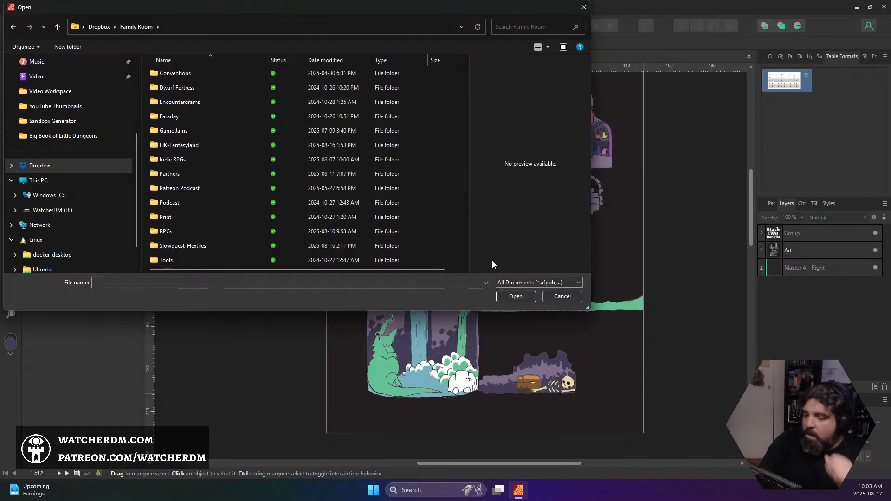
{"action": "left_click", "coordinate": [561, 297]}
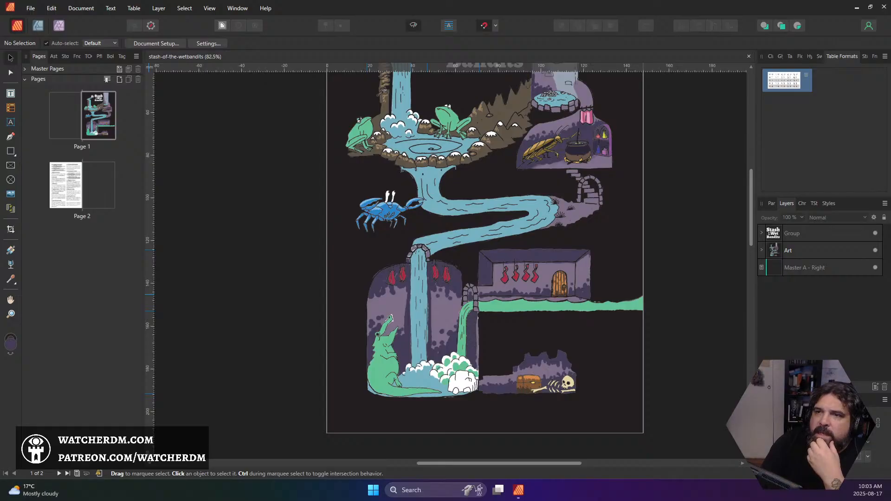
Bring the browser window with the Shadowdark RPG third-party license FAQ onto this screen, maximized
{"action": "left_click_drag", "start_coordinate": [0, 293], "coordinate": [66, 1]}
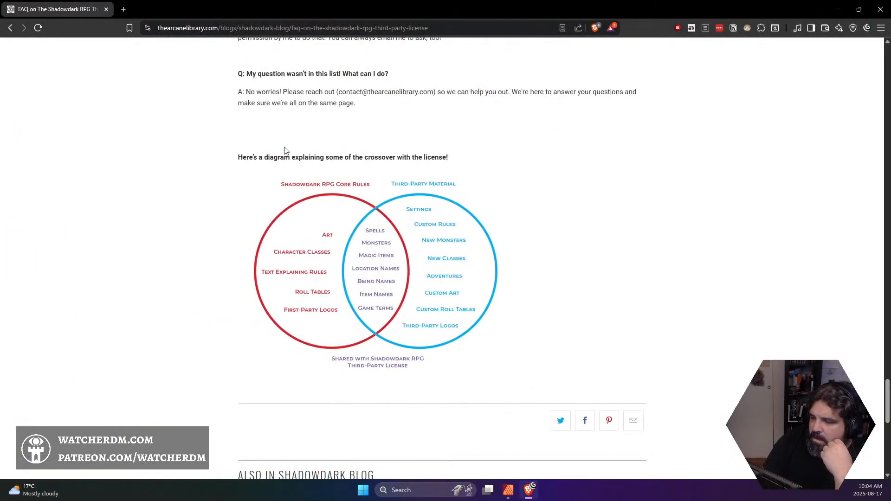
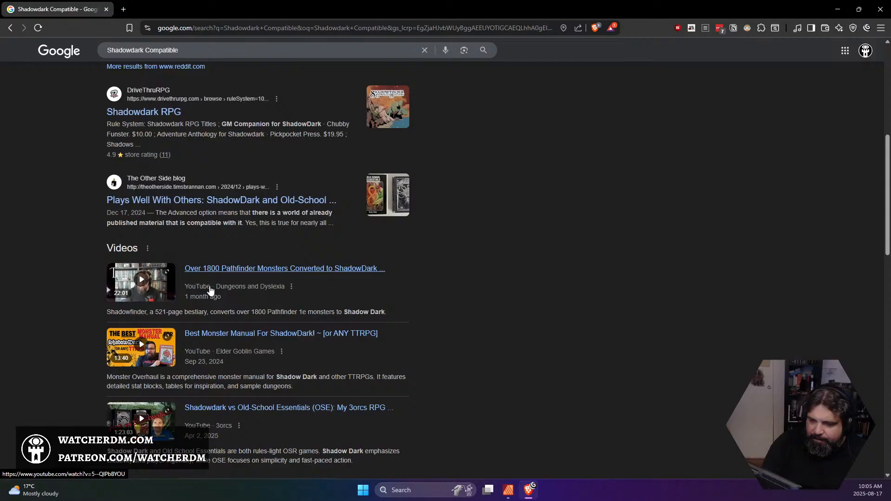
Search the web for "Made for use with Shadowdark" in place of the current query
{"action": "scroll", "coordinate": [209, 283], "scroll_direction": "up", "scroll_amount": 7}
{"action": "left_click", "coordinate": [196, 65]}
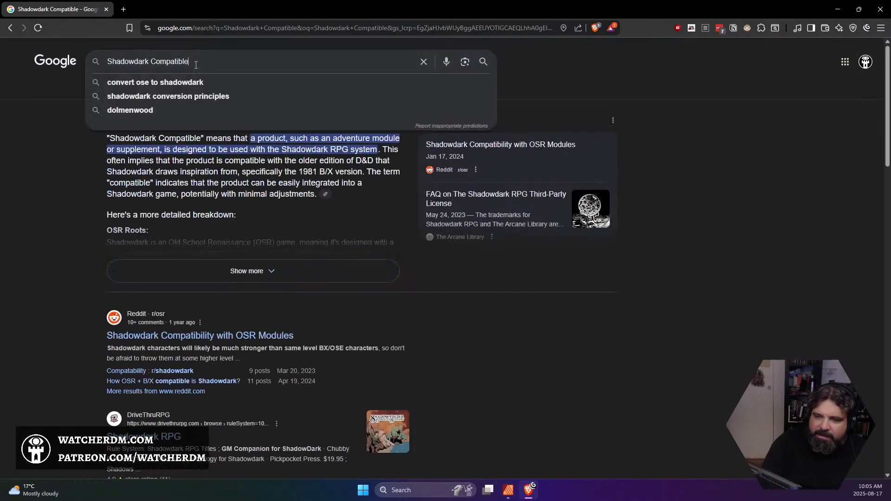
{"action": "key", "text": "ctrl+a"}
{"action": "type", "text": "Made fo"}
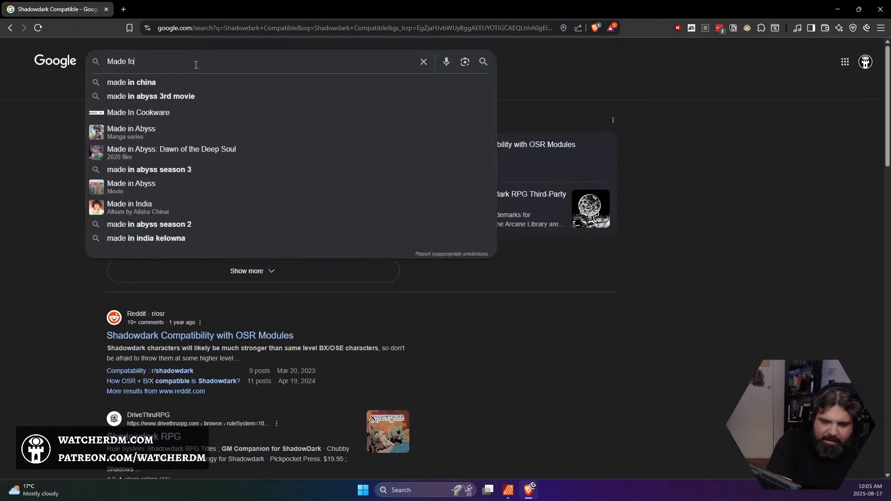
{"action": "type", "text": "r use with Shad"}
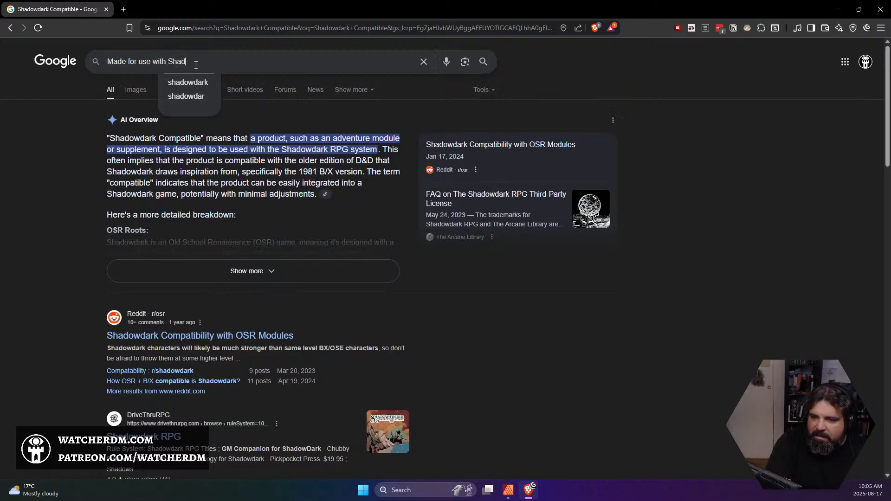
{"action": "type", "text": "owdark"}
{"action": "key", "text": "Return"}
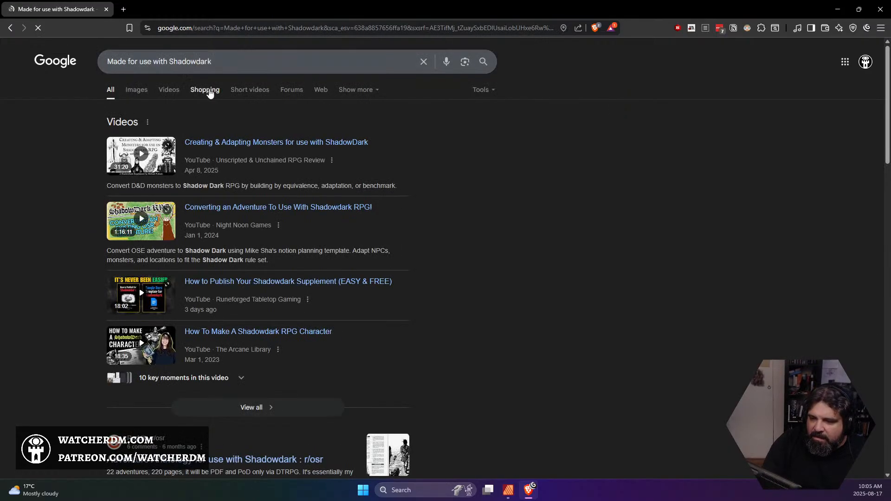
Switch to the image results and open the Itch.io page of the Shadowdark Mount Sheet by Reaver Workshop
{"action": "scroll", "coordinate": [242, 240], "scroll_direction": "down", "scroll_amount": 3}
{"action": "scroll", "coordinate": [223, 213], "scroll_direction": "up", "scroll_amount": 3}
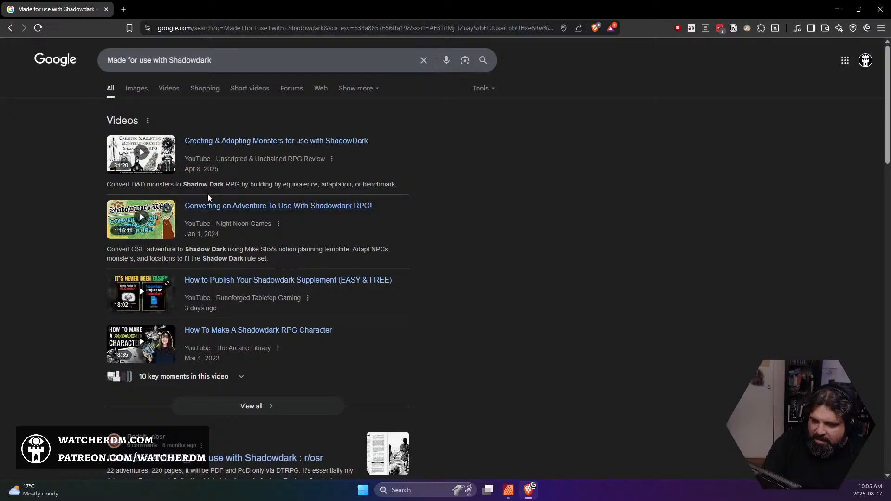
{"action": "left_click", "coordinate": [136, 89]}
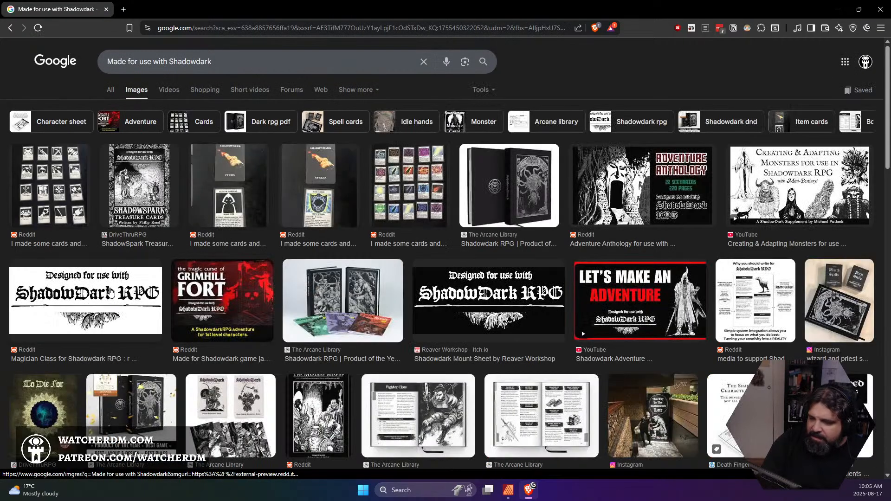
{"action": "left_click", "coordinate": [478, 298]}
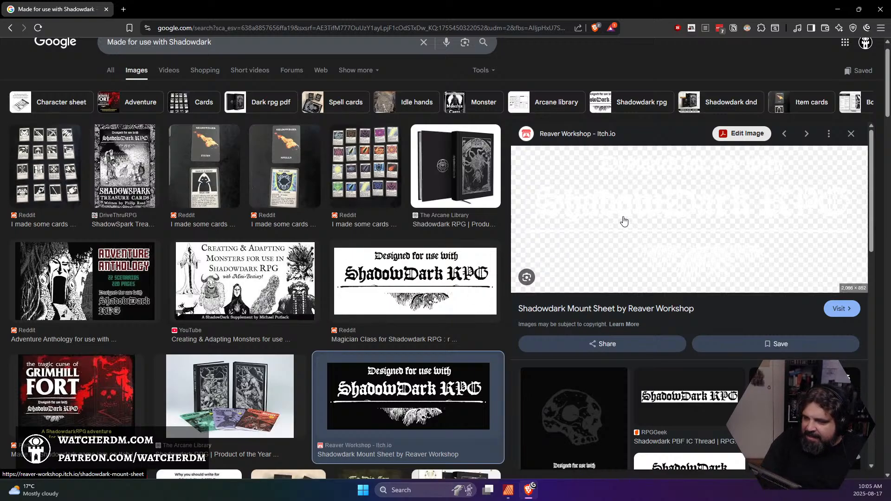
{"action": "left_click", "coordinate": [841, 308]}
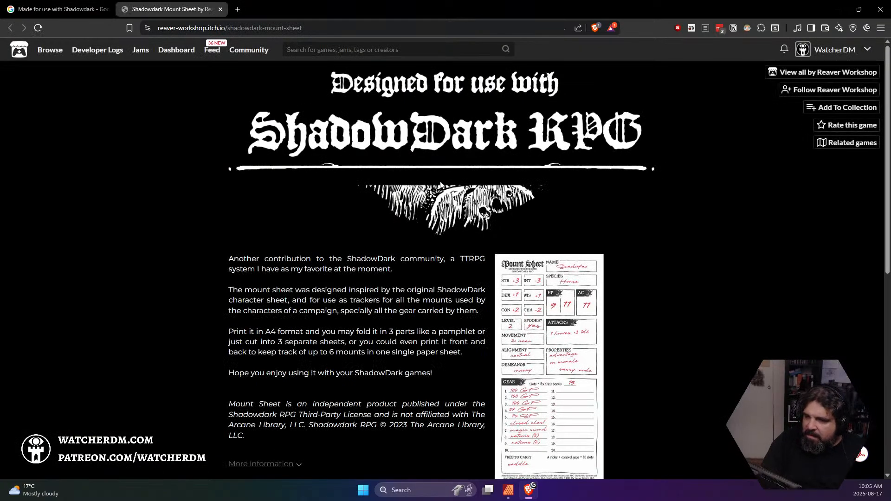
Look through the Mount Sheet page for the source of its "Designed for use with" logo and close that page
{"action": "scroll", "coordinate": [432, 164], "scroll_direction": "down", "scroll_amount": 4}
{"action": "scroll", "coordinate": [432, 164], "scroll_direction": "up", "scroll_amount": 4}
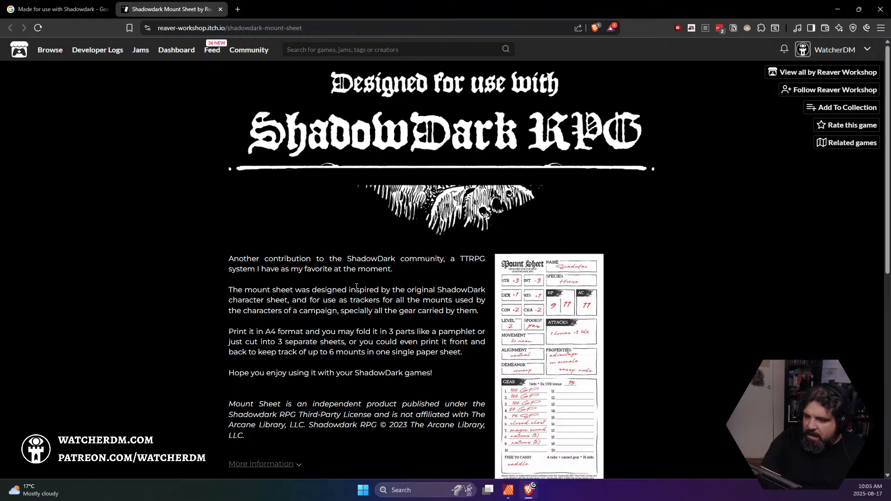
{"action": "scroll", "coordinate": [357, 286], "scroll_direction": "down", "scroll_amount": 8}
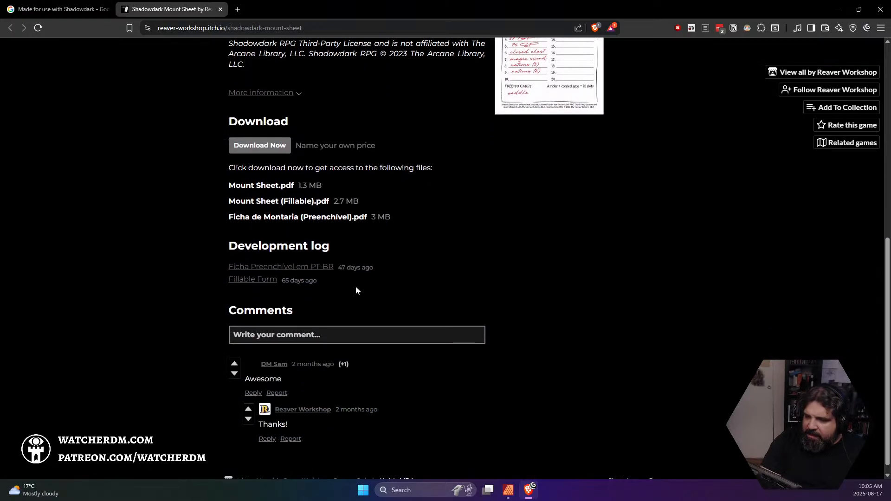
{"action": "scroll", "coordinate": [356, 290], "scroll_direction": "up", "scroll_amount": 8}
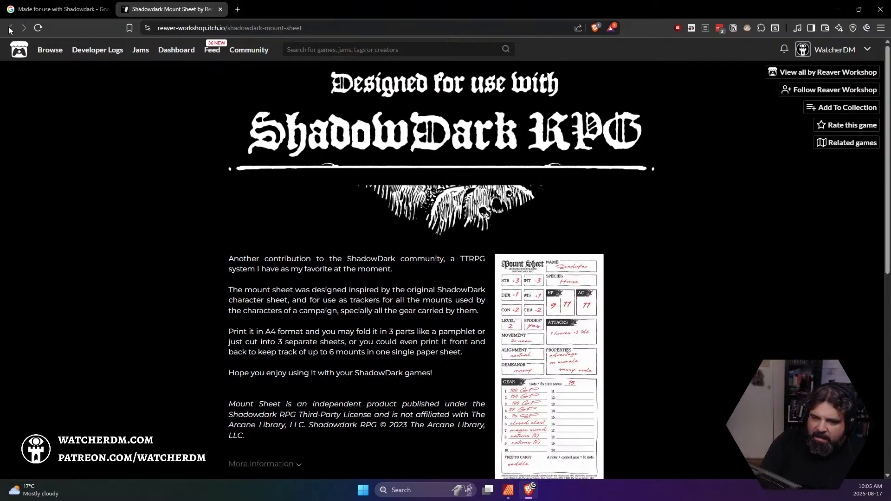
{"action": "left_click", "coordinate": [220, 9]}
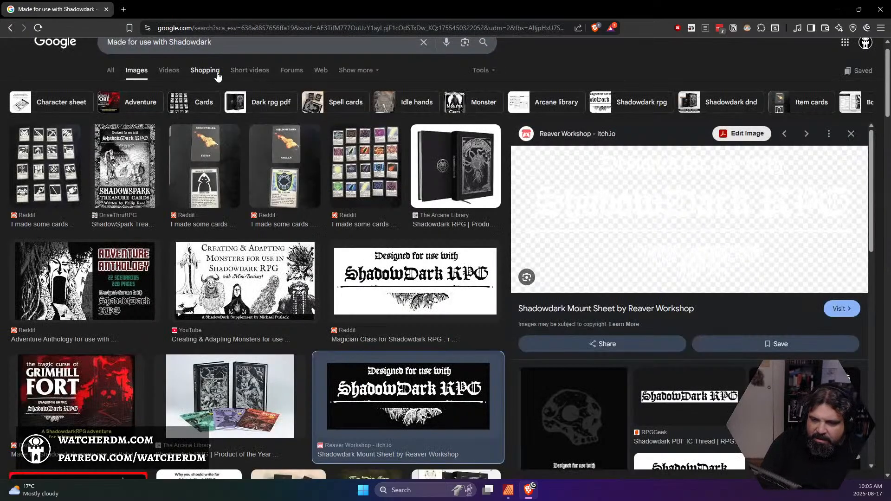
Skim the remaining image results and search images for "Designed for use with Shadowdark logo"
{"action": "scroll", "coordinate": [316, 209], "scroll_direction": "down", "scroll_amount": 5}
{"action": "scroll", "coordinate": [320, 226], "scroll_direction": "down", "scroll_amount": 6}
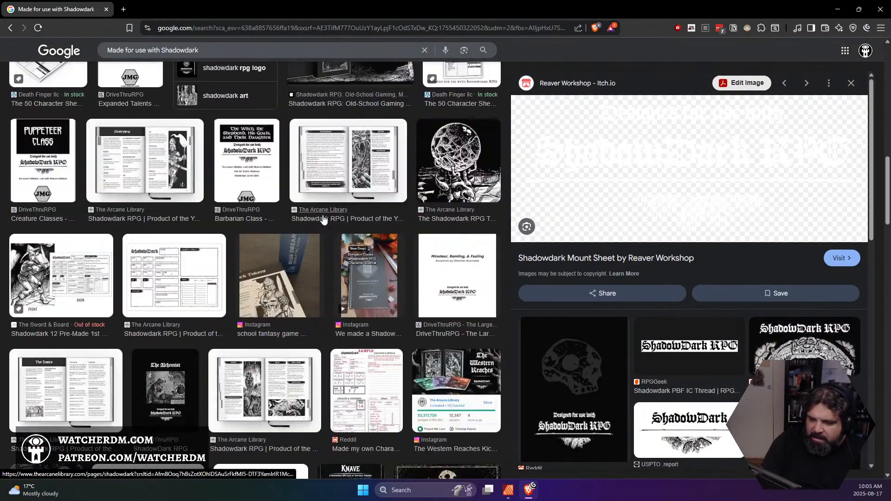
{"action": "scroll", "coordinate": [320, 220], "scroll_direction": "up", "scroll_amount": 10}
{"action": "scroll", "coordinate": [317, 211], "scroll_direction": "up", "scroll_amount": 4}
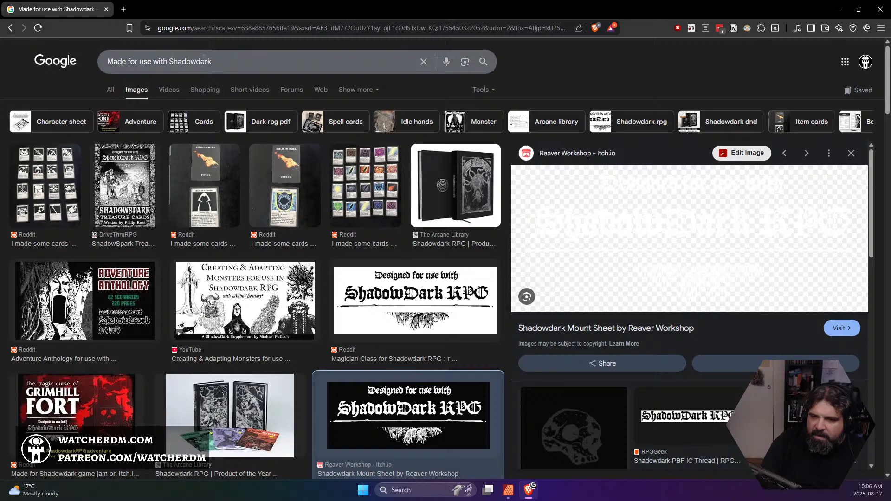
{"action": "left_click", "coordinate": [241, 61]}
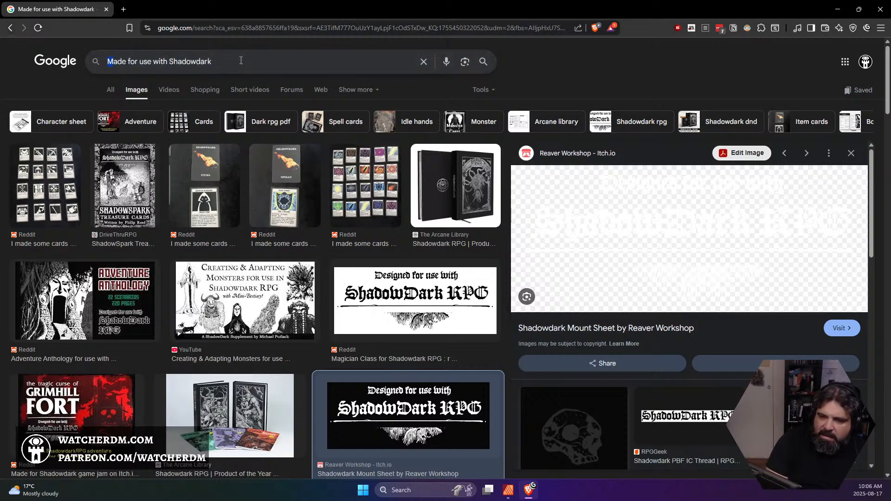
{"action": "type", "text": "Designed"}
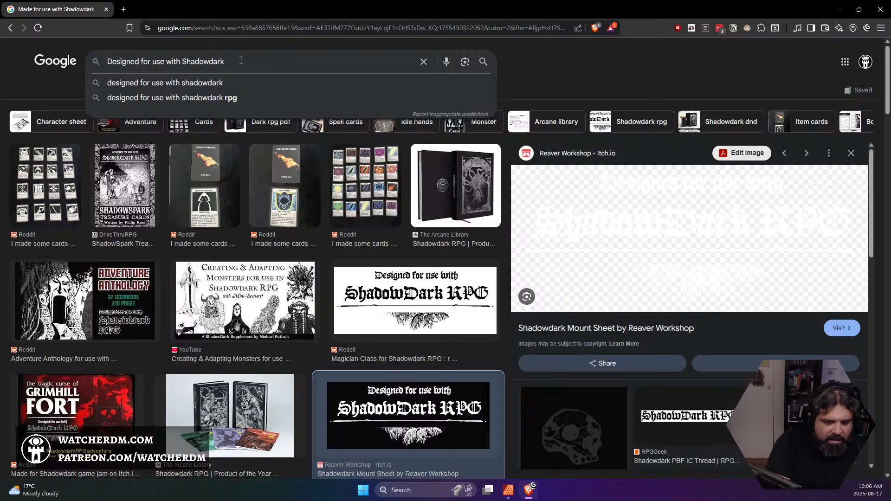
{"action": "type", "text": " logo"}
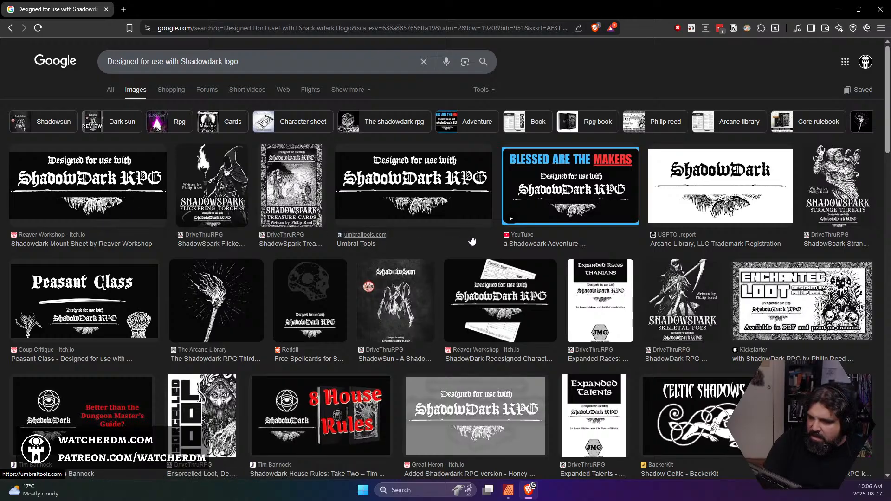
Look through the general web results for the logo and open The Arcane Library's FAQ on The Shadowdark RPG Third-Party License
{"action": "left_click", "coordinate": [111, 90]}
{"action": "scroll", "coordinate": [225, 279], "scroll_direction": "down", "scroll_amount": 1}
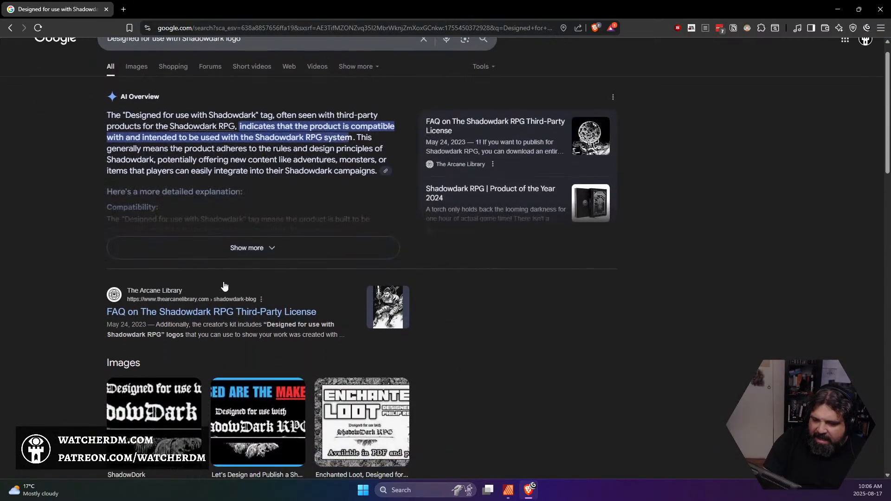
{"action": "scroll", "coordinate": [224, 286], "scroll_direction": "down", "scroll_amount": 3}
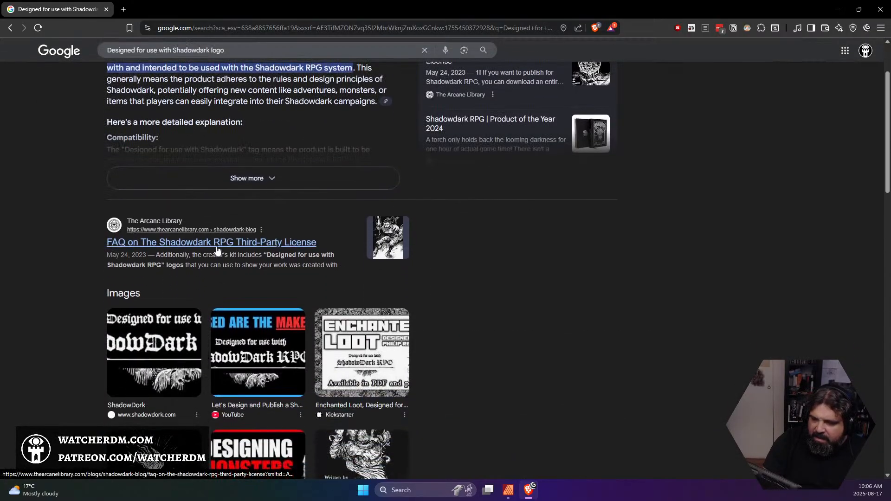
{"action": "scroll", "coordinate": [216, 250], "scroll_direction": "down", "scroll_amount": 8}
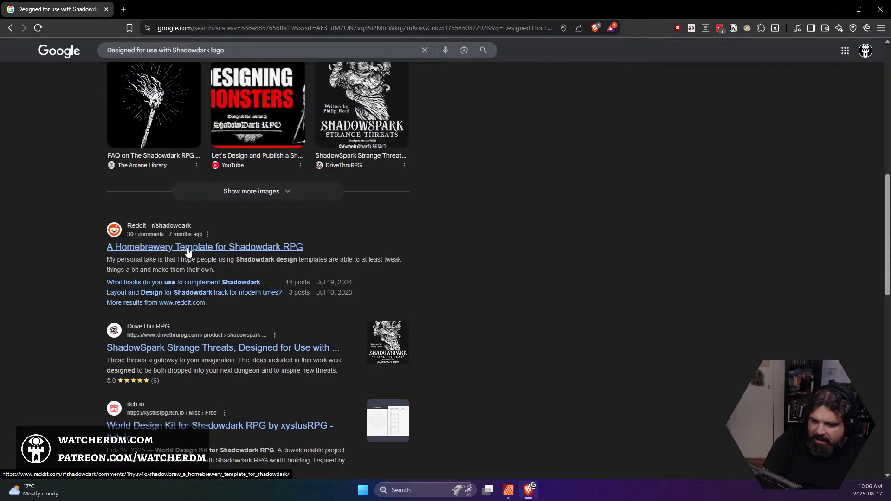
{"action": "scroll", "coordinate": [190, 252], "scroll_direction": "down", "scroll_amount": 3}
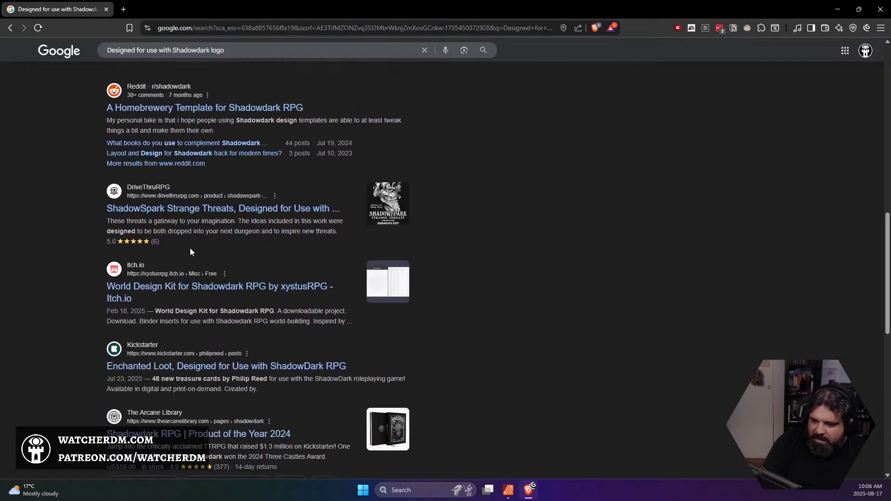
{"action": "scroll", "coordinate": [193, 252], "scroll_direction": "down", "scroll_amount": 2}
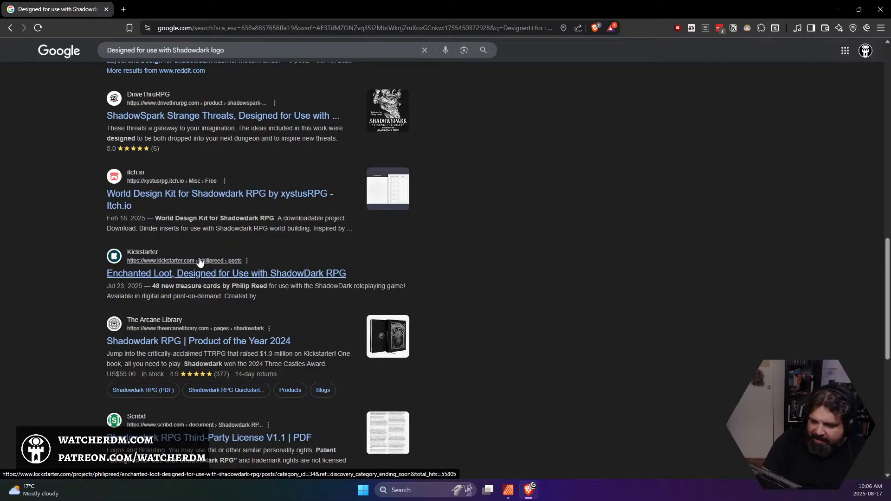
{"action": "scroll", "coordinate": [200, 263], "scroll_direction": "down", "scroll_amount": 4}
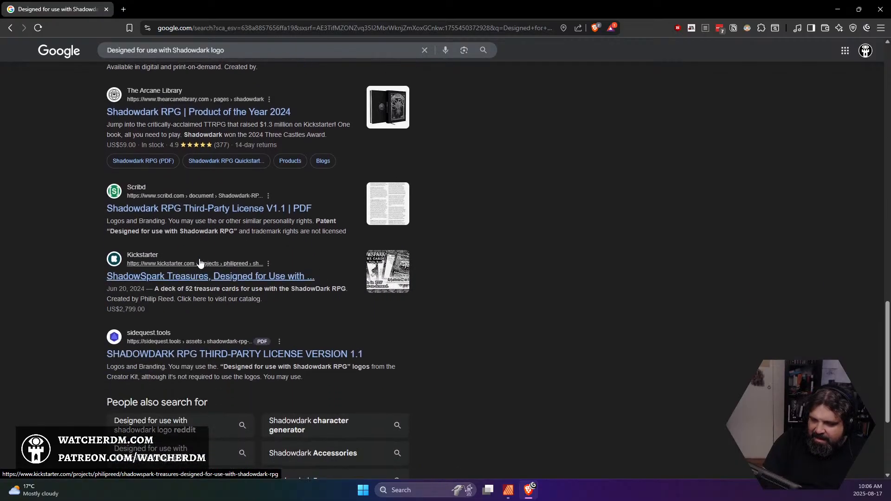
{"action": "scroll", "coordinate": [200, 263], "scroll_direction": "up", "scroll_amount": 10}
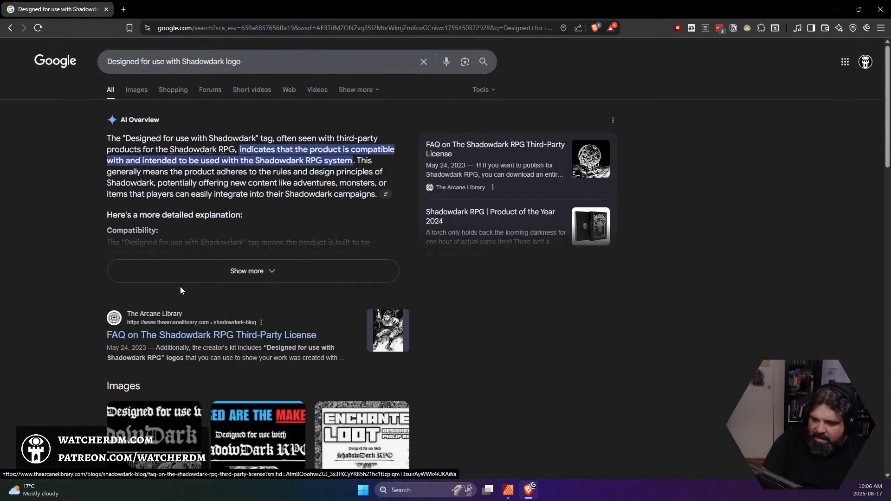
{"action": "left_click", "coordinate": [183, 336]}
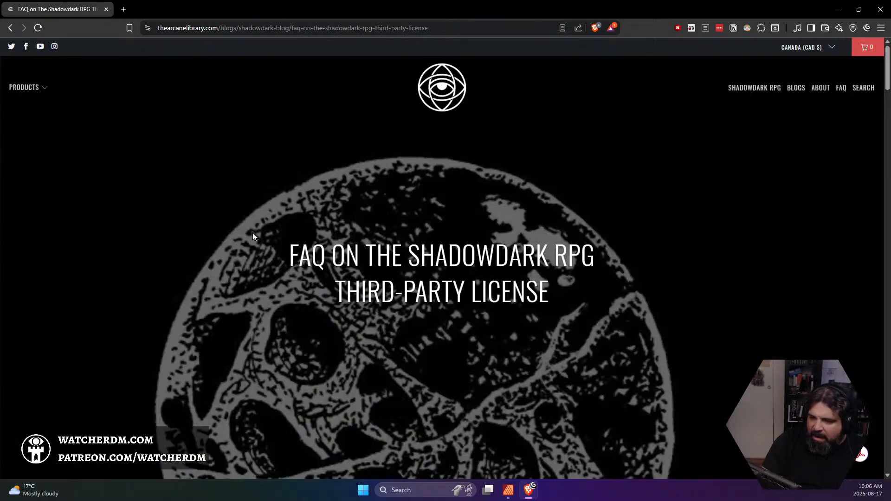
Follow the FAQ's Creator Kit link to Dropbox and open the kit's Logos folder
{"action": "scroll", "coordinate": [267, 233], "scroll_direction": "down", "scroll_amount": 10}
{"action": "scroll", "coordinate": [325, 230], "scroll_direction": "up", "scroll_amount": 1}
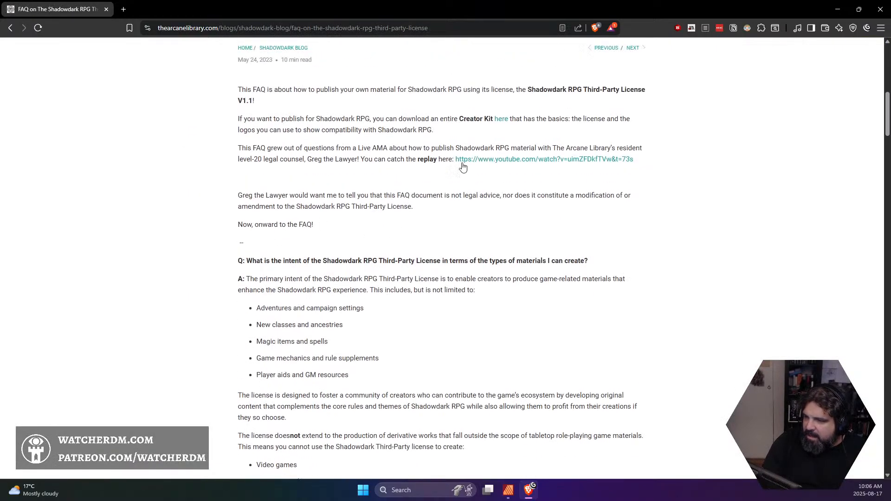
{"action": "left_click", "coordinate": [500, 122]}
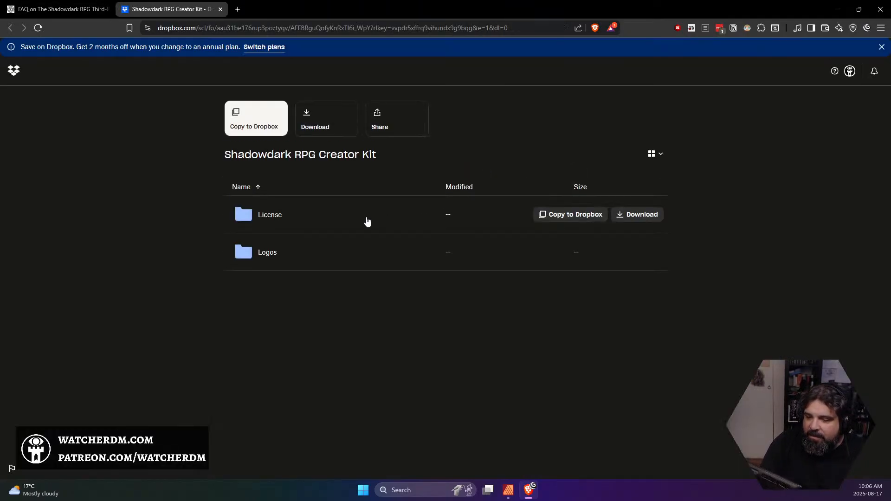
{"action": "left_click", "coordinate": [267, 252]}
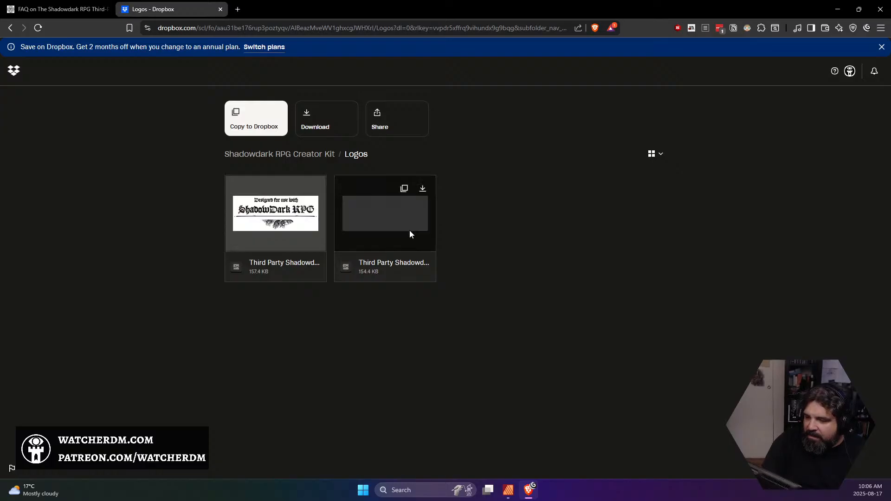
Download the white third-party Shadowdark logo and browse to Dropbox > Family Room > Assets as the save location
{"action": "left_click", "coordinate": [382, 228]}
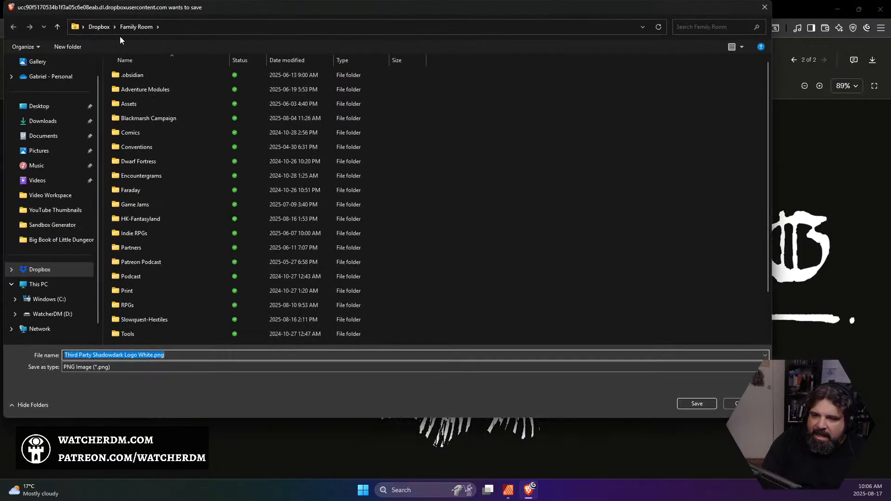
{"action": "double_click", "coordinate": [129, 104]}
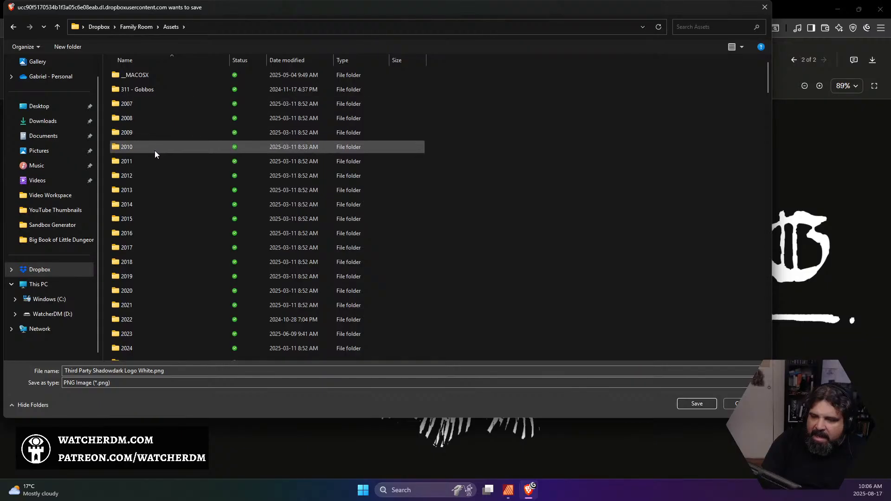
{"action": "scroll", "coordinate": [153, 177], "scroll_direction": "down", "scroll_amount": 7}
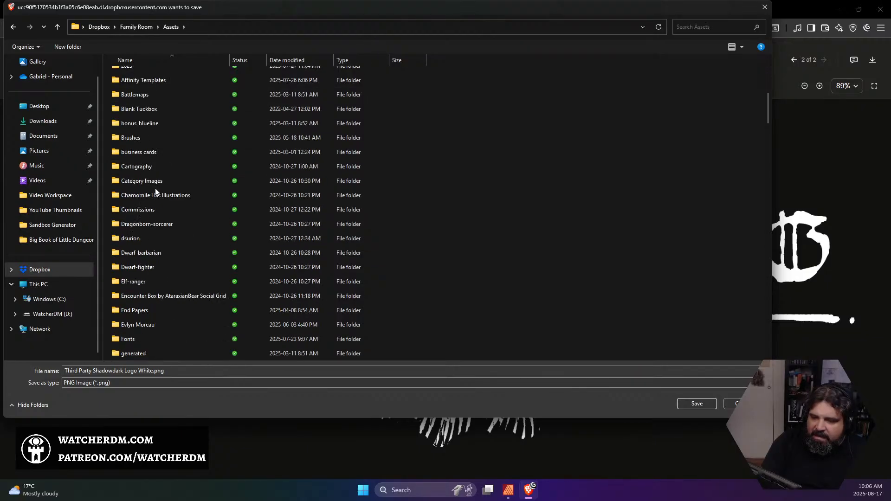
{"action": "scroll", "coordinate": [155, 188], "scroll_direction": "down", "scroll_amount": 8}
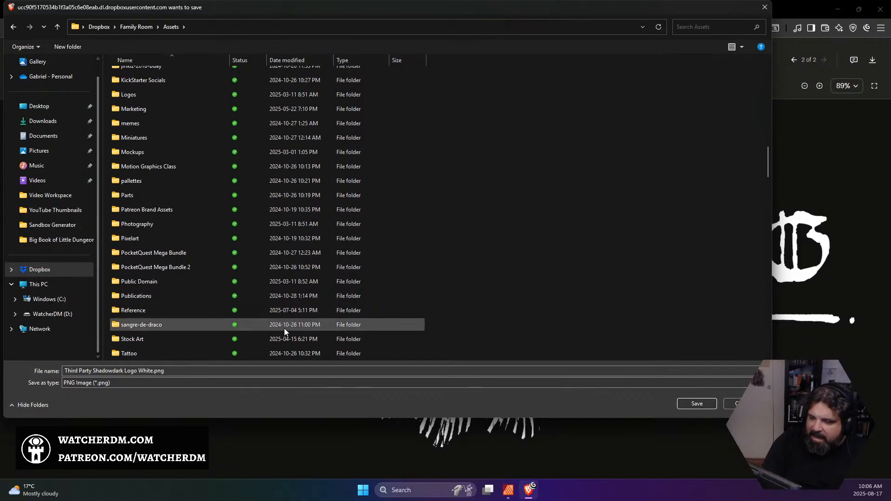
Create a folder named "Third Party Logos" inside Assets and open it as the save location
{"action": "left_click", "coordinate": [80, 48]}
{"action": "type", "text": "License"}
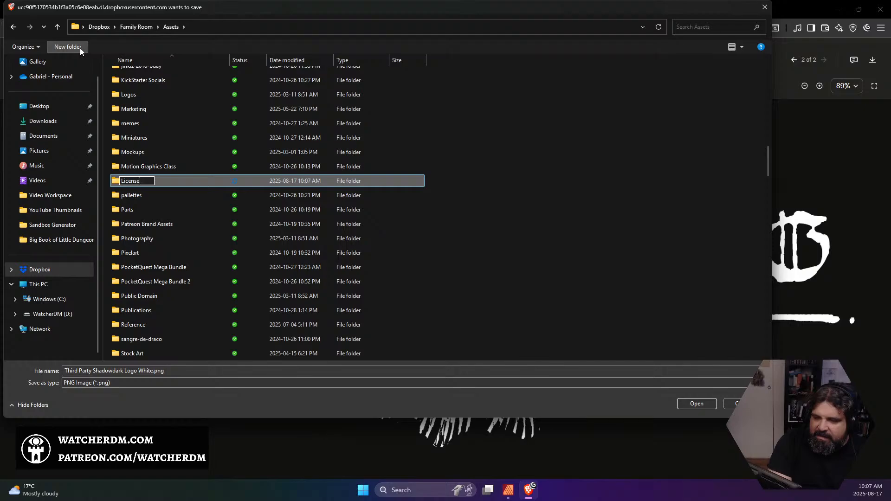
{"action": "key", "text": "BackSpace"}
{"action": "key", "text": "BackSpace"}
{"action": "key", "text": "BackSpace"}
{"action": "key", "text": "BackSpace"}
{"action": "key", "text": "BackSpace"}
{"action": "key", "text": "BackSpace"}
{"action": "key", "text": "BackSpace"}
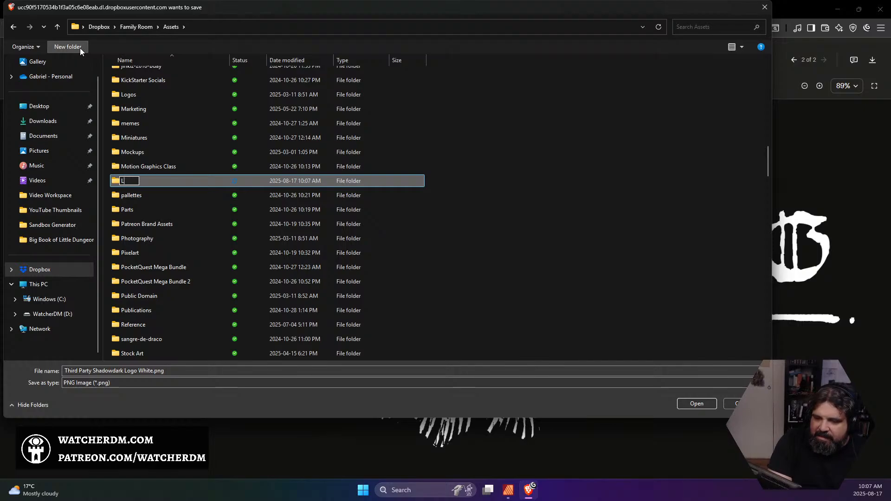
{"action": "type", "text": "Third"}
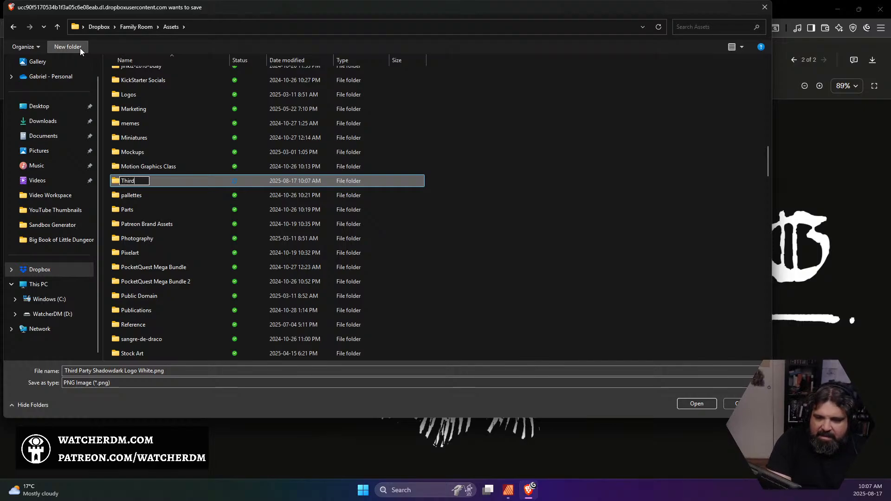
{"action": "type", "text": " Party Logos"}
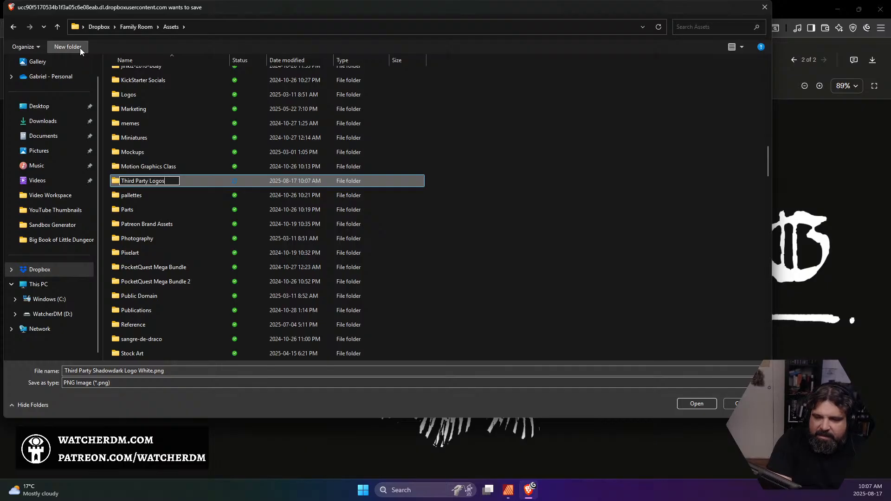
{"action": "key", "text": "Return"}
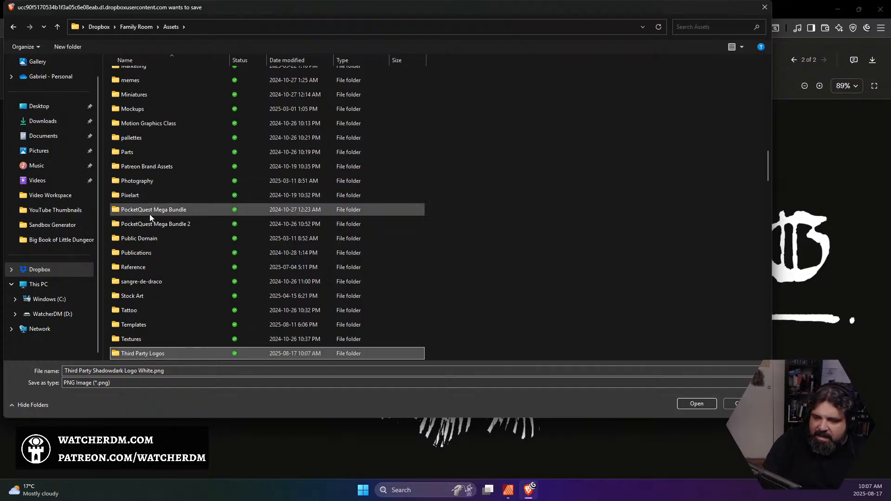
{"action": "double_click", "coordinate": [148, 353]}
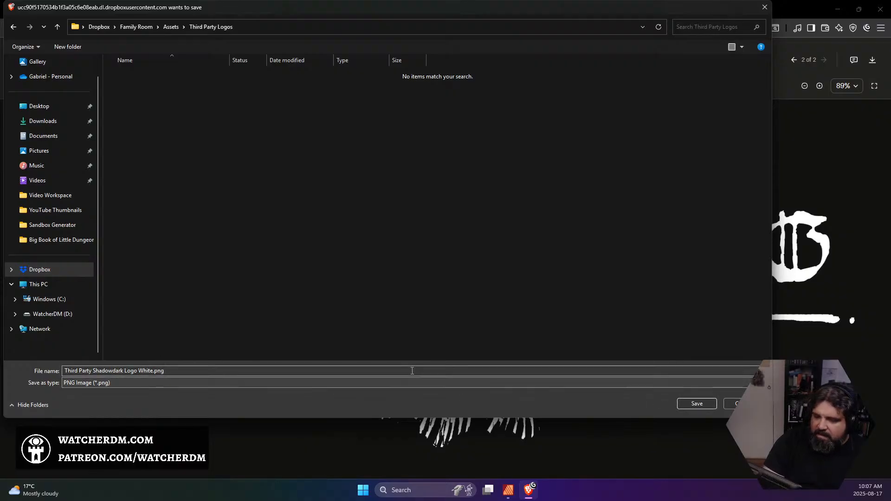
Create a "Shadowdark" subfolder inside Third Party Logos and save Third Party Shadowdark Logo White.png in it
{"action": "left_click", "coordinate": [75, 48]}
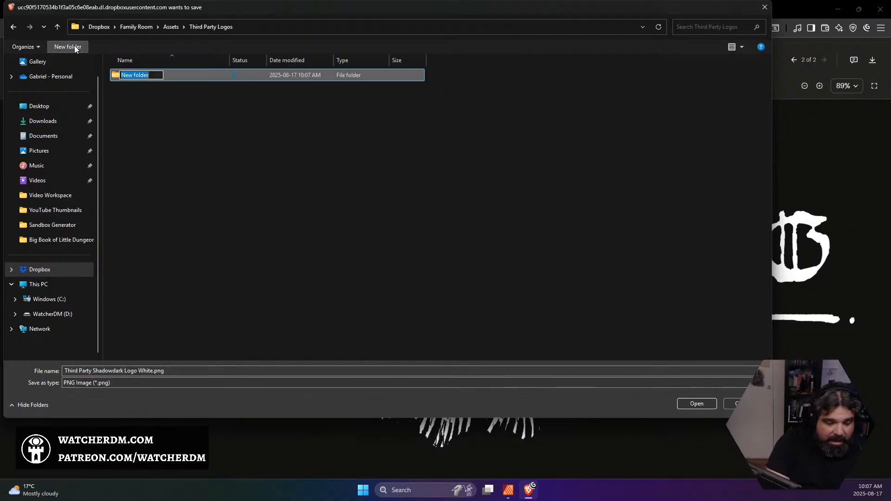
{"action": "type", "text": "Shadowdark"}
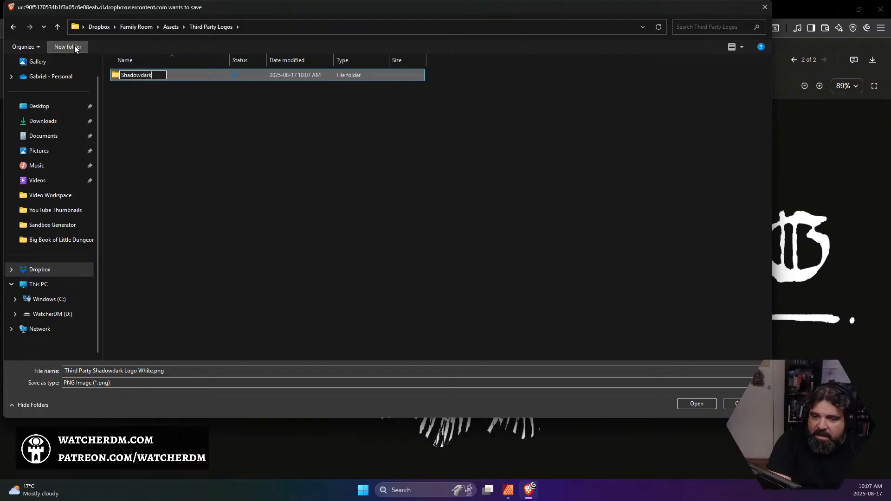
{"action": "key", "text": "Return"}
{"action": "double_click", "coordinate": [139, 75]}
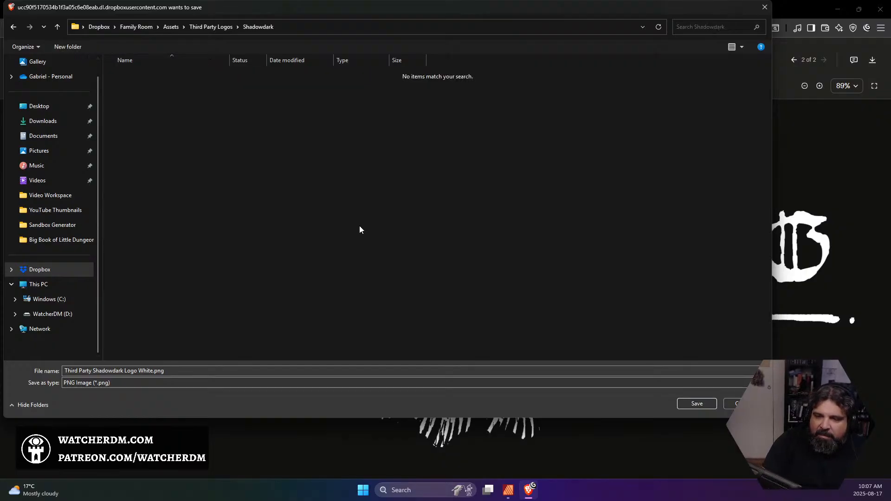
{"action": "left_click", "coordinate": [702, 404]}
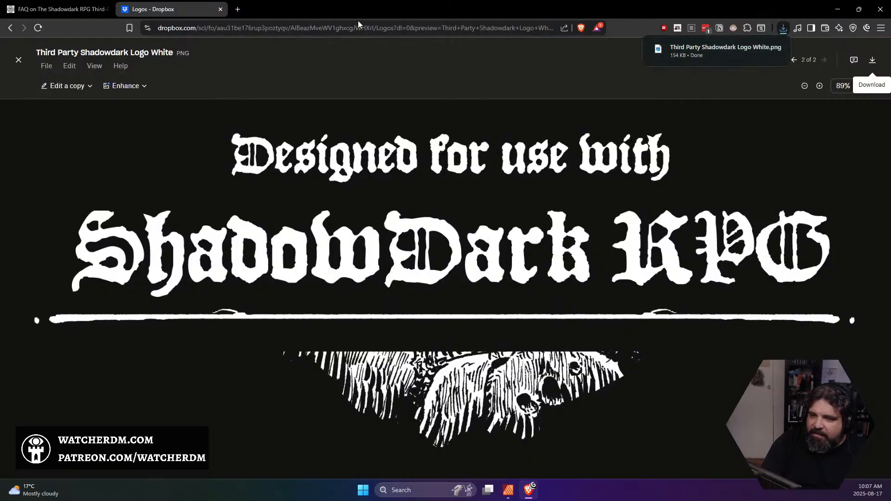
Switch to Affinity Publisher and choose the white Shadowdark logo from Family Room > Assets > Third Party Logos > Shadowdark as the image to place
{"action": "key", "text": "ctrl+super+Right"}
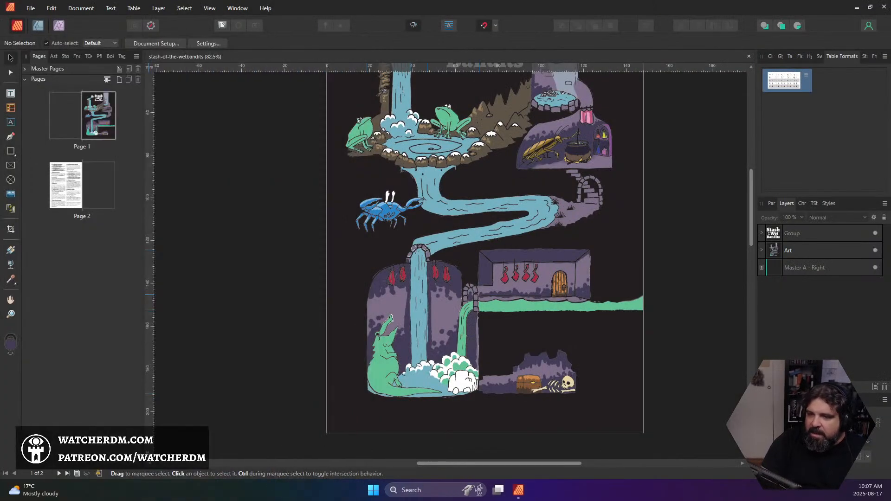
{"action": "left_click", "coordinate": [30, 8]}
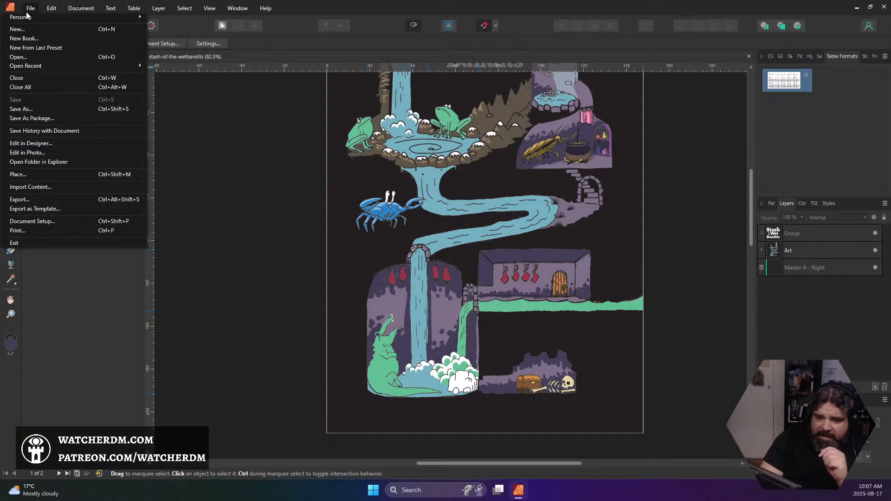
{"action": "left_click", "coordinate": [65, 175]}
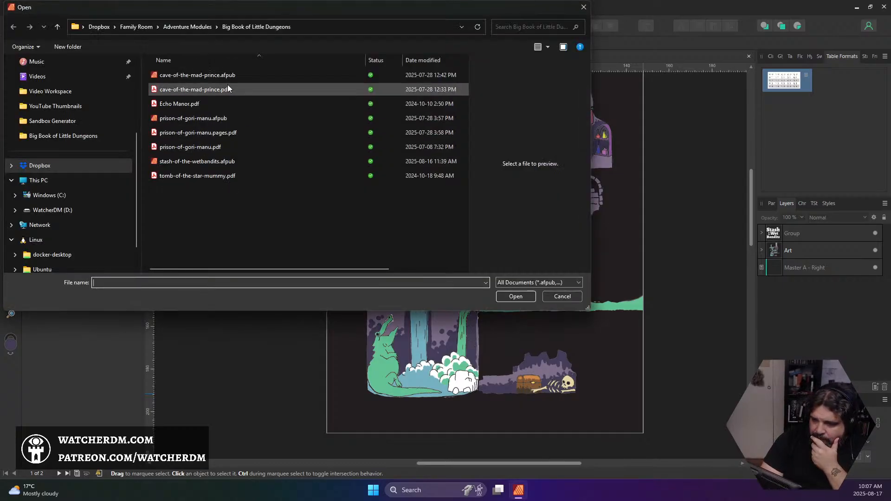
{"action": "left_click", "coordinate": [203, 26]}
{"action": "left_click", "coordinate": [136, 26]}
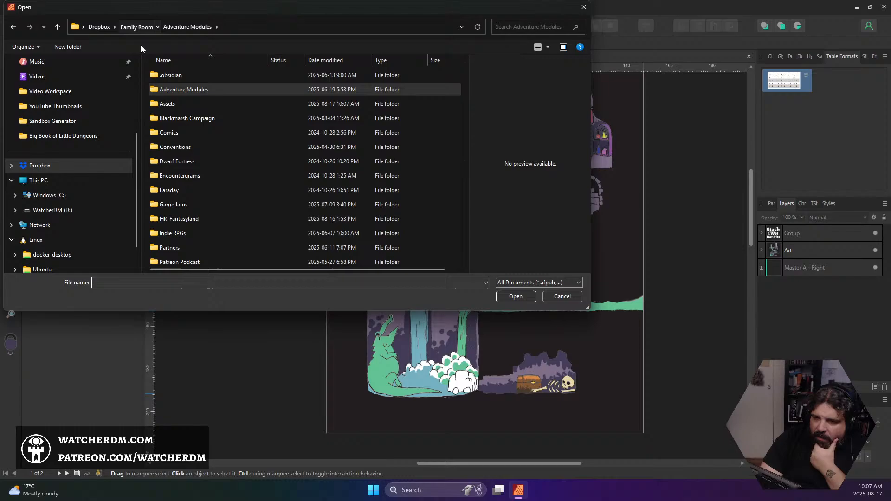
{"action": "double_click", "coordinate": [174, 104]}
{"action": "scroll", "coordinate": [198, 133], "scroll_direction": "down", "scroll_amount": 10}
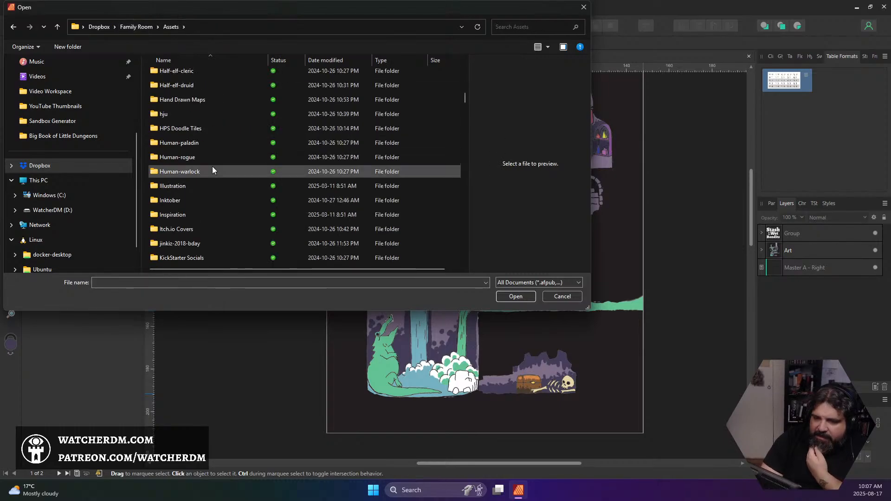
{"action": "scroll", "coordinate": [209, 168], "scroll_direction": "up", "scroll_amount": 5}
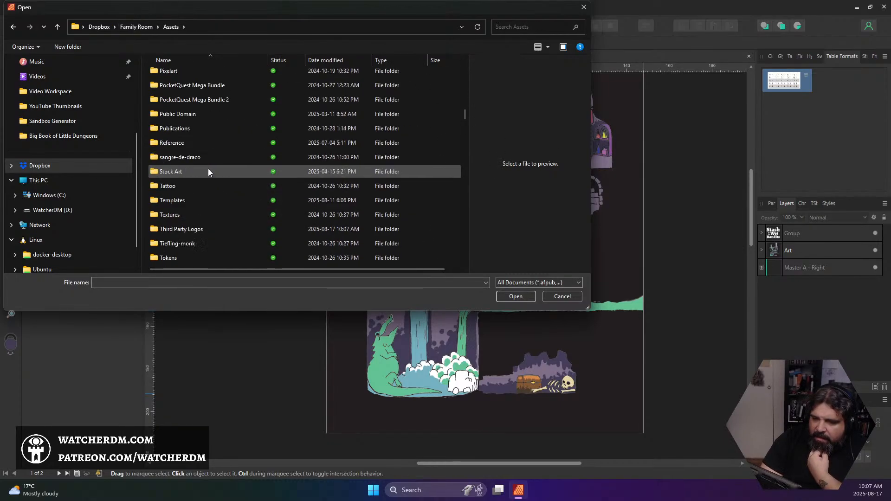
{"action": "double_click", "coordinate": [193, 188]}
{"action": "double_click", "coordinate": [168, 76]}
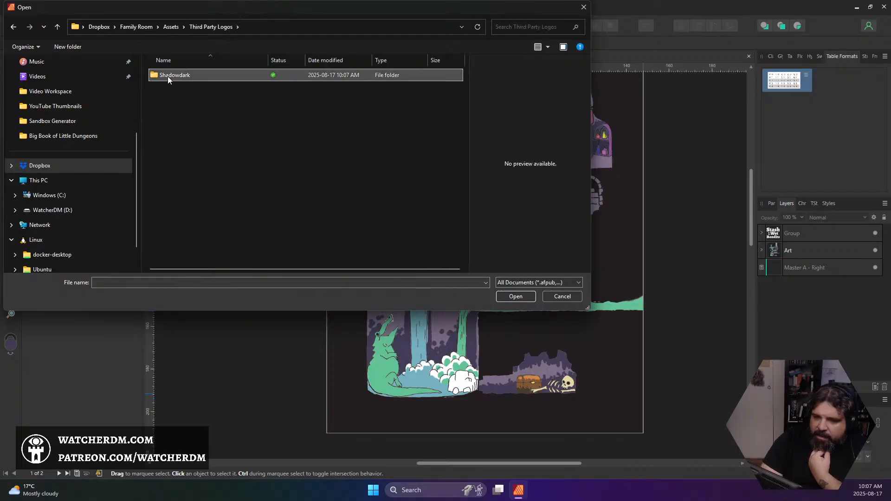
{"action": "double_click", "coordinate": [171, 89]}
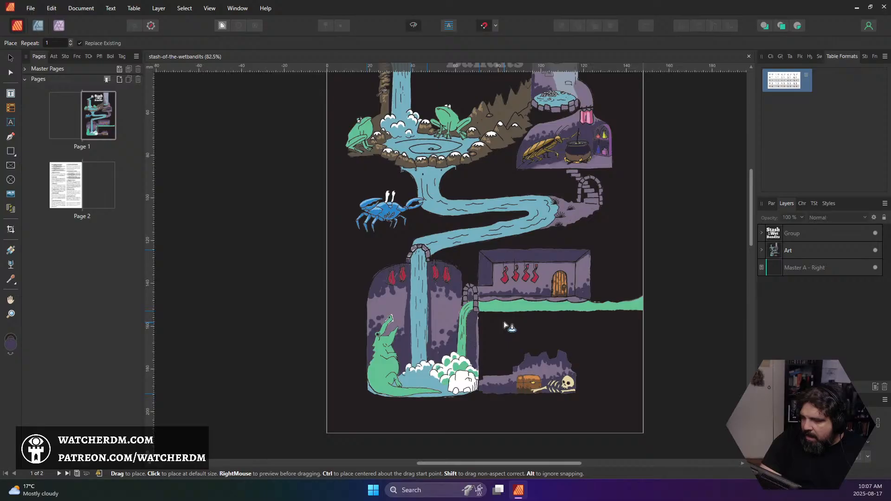
Place the Shadowdark logo on page 1 at about 32% scale and move it over the upper edge of the stocking room
{"action": "left_click_drag", "start_coordinate": [505, 323], "coordinate": [616, 398]}
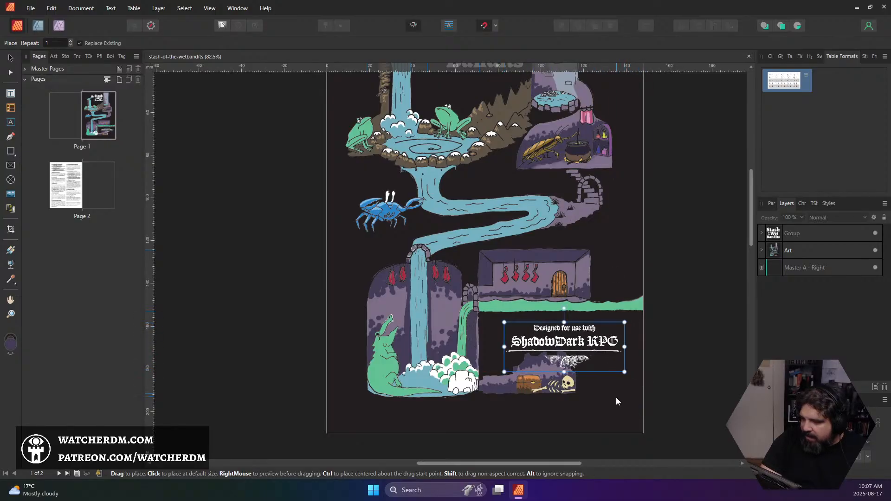
{"action": "left_click_drag", "start_coordinate": [601, 359], "coordinate": [562, 250]}
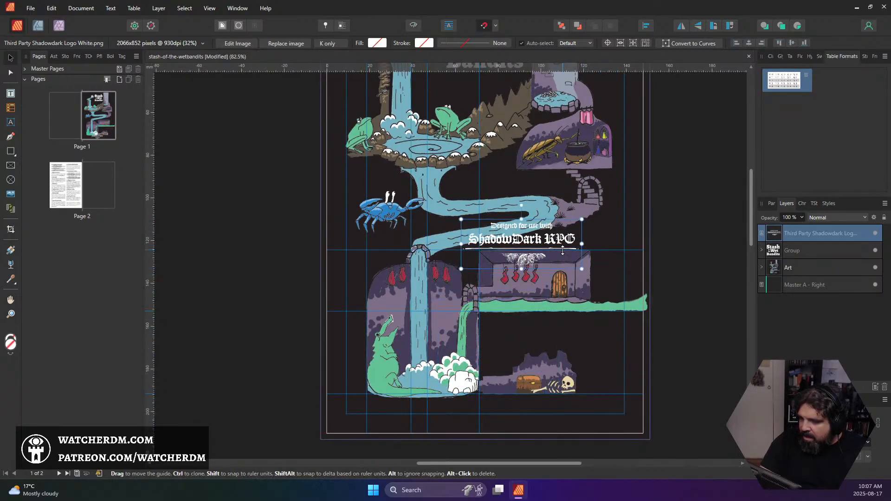
{"action": "scroll", "coordinate": [562, 251], "scroll_direction": "up", "scroll_amount": 5}
{"action": "scroll", "coordinate": [571, 279], "scroll_direction": "down", "scroll_amount": 3}
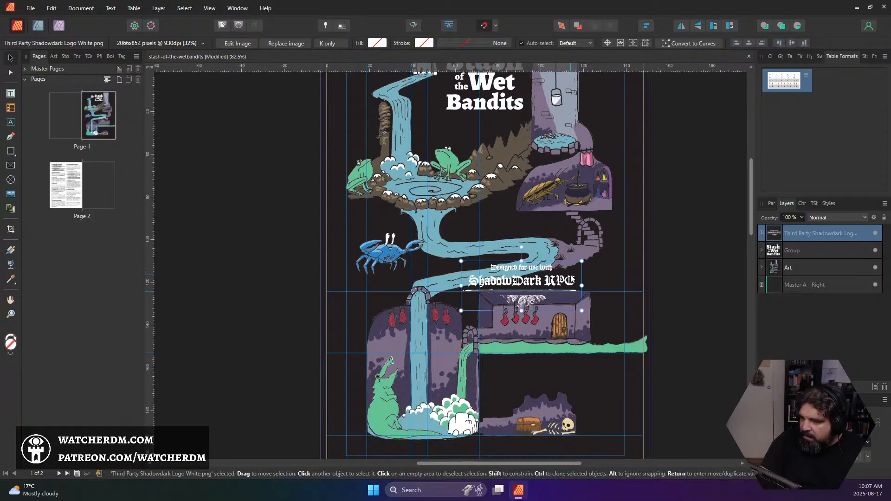
Scale the Shadowdark logo down to about 23% and position it in the empty dark area beneath the green stream
{"action": "left_click_drag", "start_coordinate": [555, 310], "coordinate": [599, 383]}
{"action": "scroll", "coordinate": [591, 384], "scroll_direction": "down", "scroll_amount": 3}
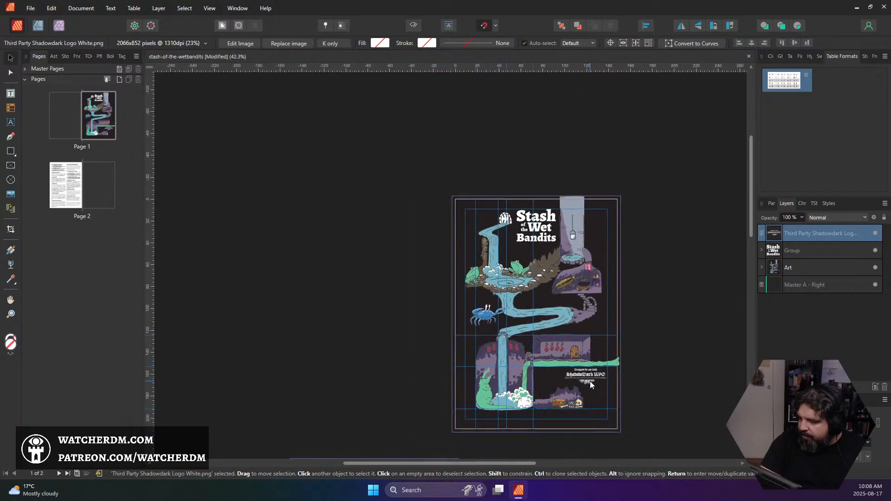
{"action": "scroll", "coordinate": [591, 384], "scroll_direction": "up", "scroll_amount": 3}
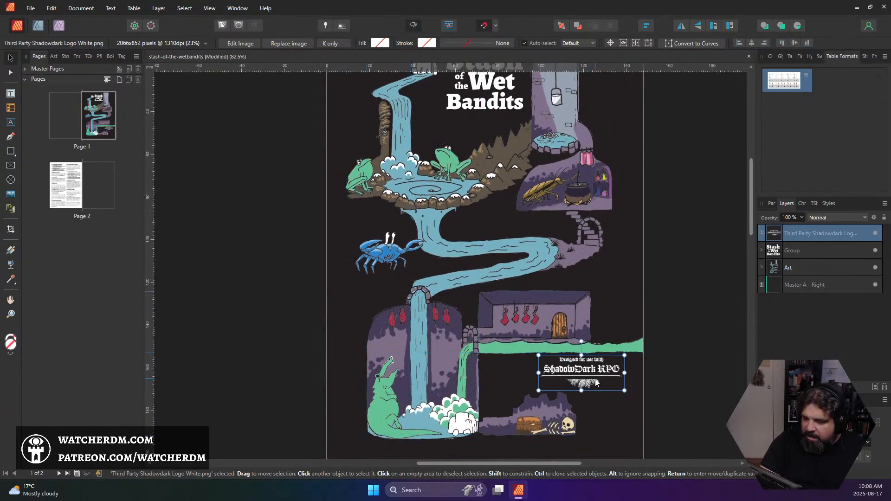
{"action": "scroll", "coordinate": [660, 367], "scroll_direction": "down", "scroll_amount": 5}
{"action": "scroll", "coordinate": [650, 360], "scroll_direction": "down", "scroll_amount": 2}
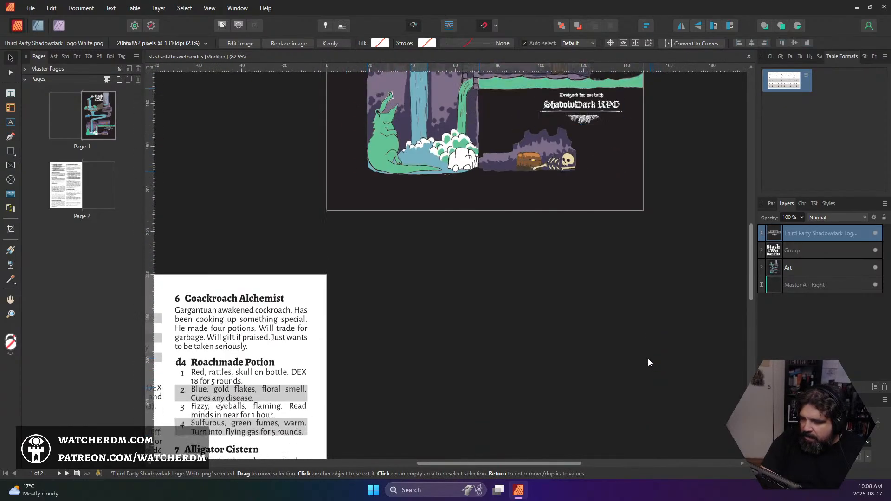
{"action": "scroll", "coordinate": [640, 358], "scroll_direction": "up", "scroll_amount": 9}
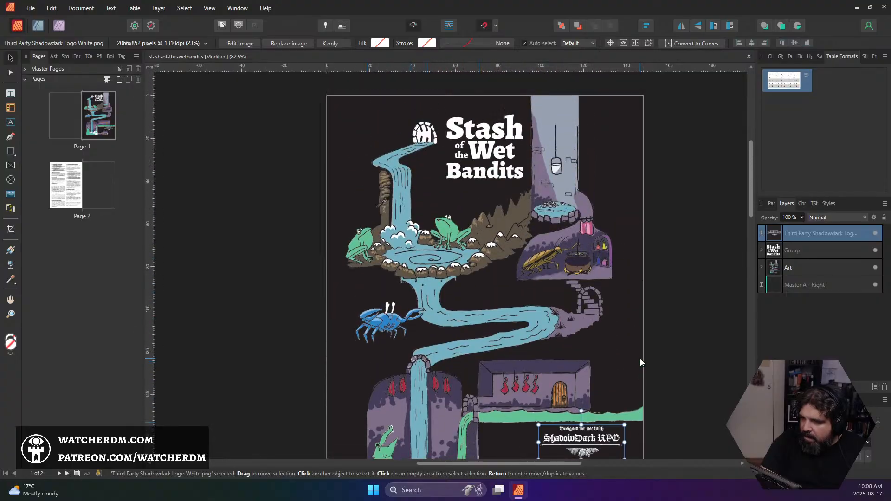
{"action": "scroll", "coordinate": [639, 358], "scroll_direction": "down", "scroll_amount": 4}
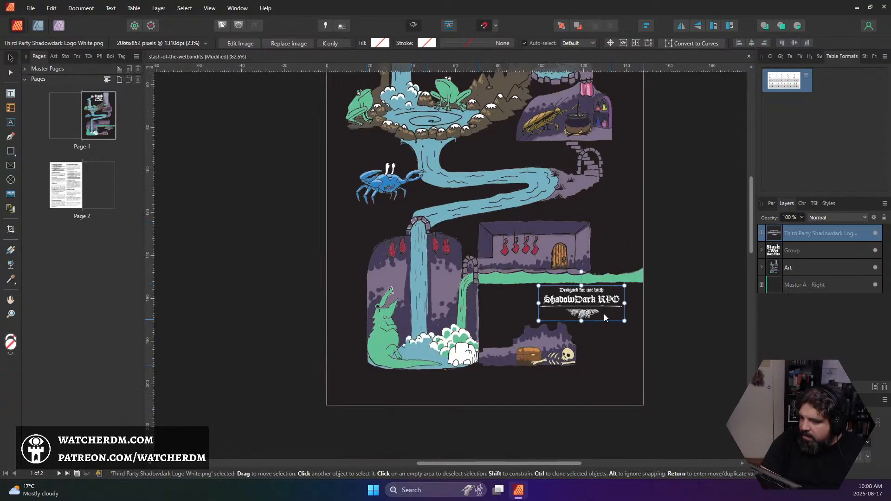
Move the Shadowdark logo directly beneath the "Stash of the Wet Bandits" title, centred under it, and deselect it
{"action": "left_click", "coordinate": [675, 339]}
{"action": "scroll", "coordinate": [691, 355], "scroll_direction": "up", "scroll_amount": 3}
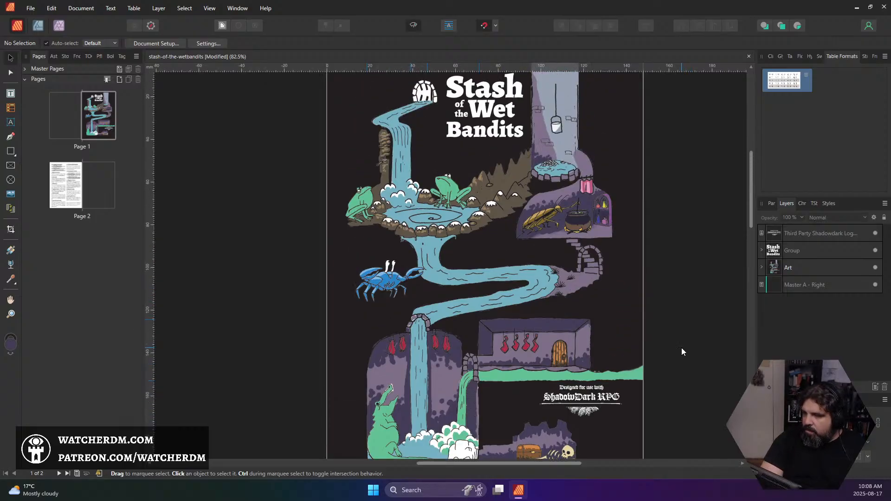
{"action": "left_click_drag", "start_coordinate": [596, 402], "coordinate": [501, 161]}
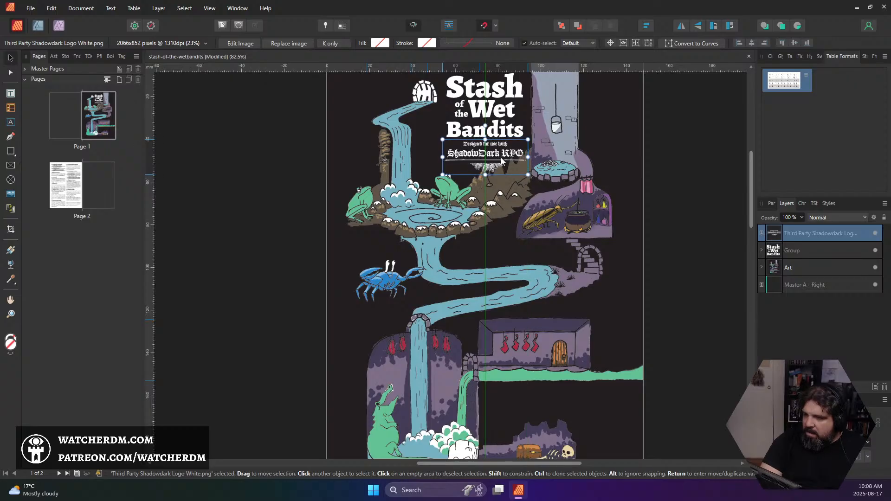
{"action": "left_click", "coordinate": [695, 214]}
{"action": "scroll", "coordinate": [689, 227], "scroll_direction": "up", "scroll_amount": 2}
{"action": "scroll", "coordinate": [689, 227], "scroll_direction": "up", "scroll_amount": 1}
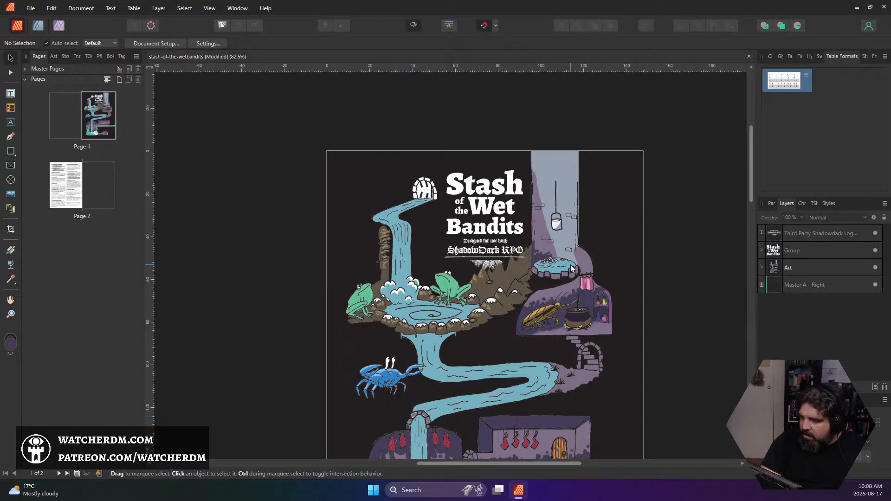
Examine how the logo sits with the title group and the cover art on page 1, and look on to page 2
{"action": "left_click", "coordinate": [494, 220]}
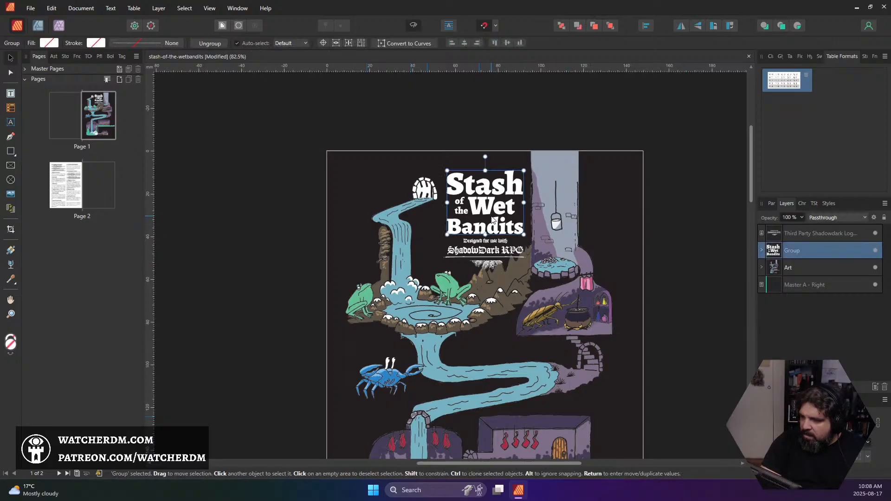
{"action": "left_click", "coordinate": [660, 207]}
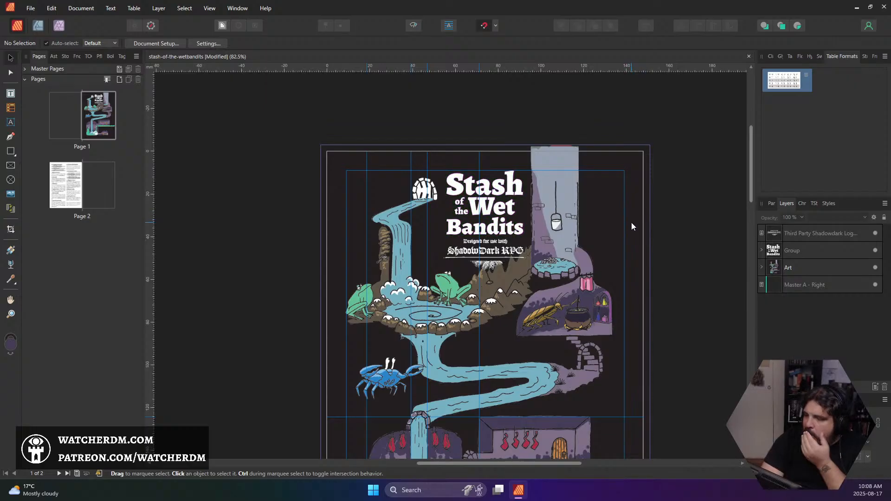
{"action": "scroll", "coordinate": [559, 272], "scroll_direction": "down", "scroll_amount": 3}
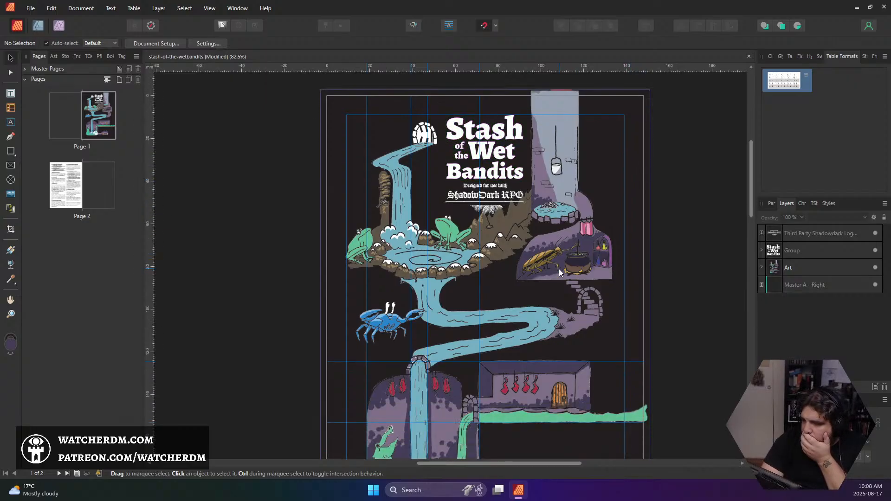
{"action": "scroll", "coordinate": [559, 272], "scroll_direction": "down", "scroll_amount": 2}
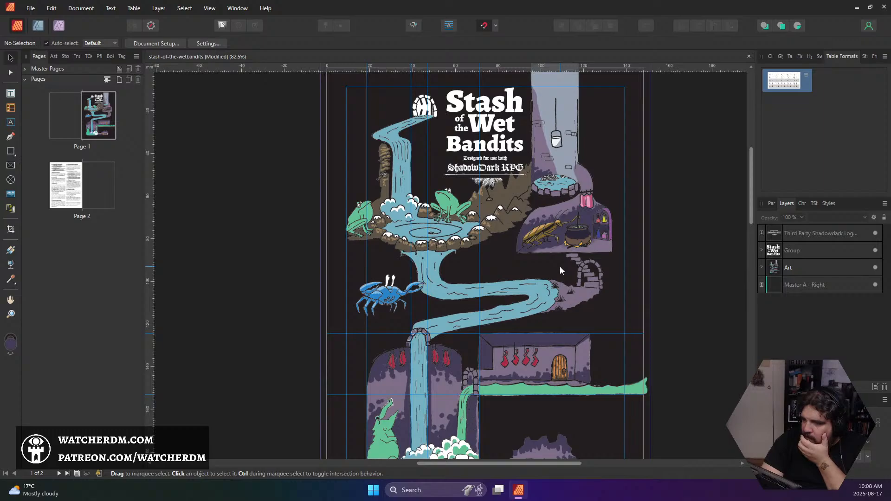
{"action": "scroll", "coordinate": [560, 271], "scroll_direction": "up", "scroll_amount": 1}
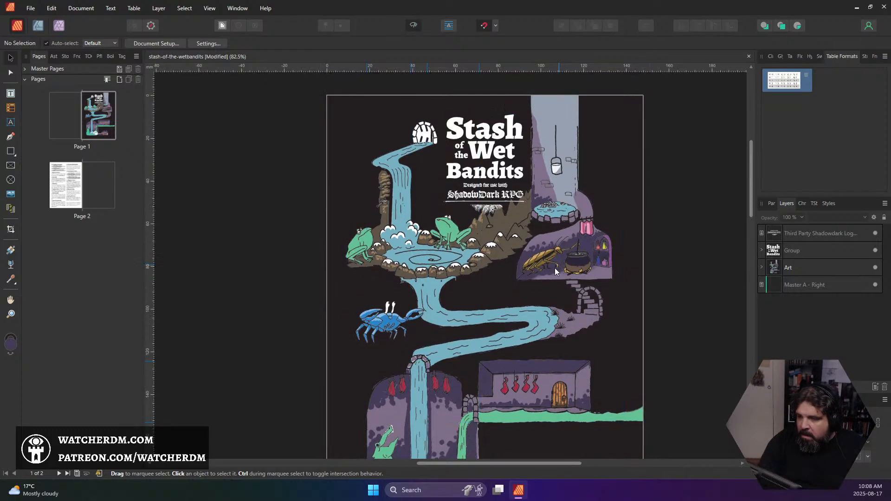
{"action": "scroll", "coordinate": [550, 264], "scroll_direction": "down", "scroll_amount": 5}
{"action": "scroll", "coordinate": [547, 265], "scroll_direction": "down", "scroll_amount": 5}
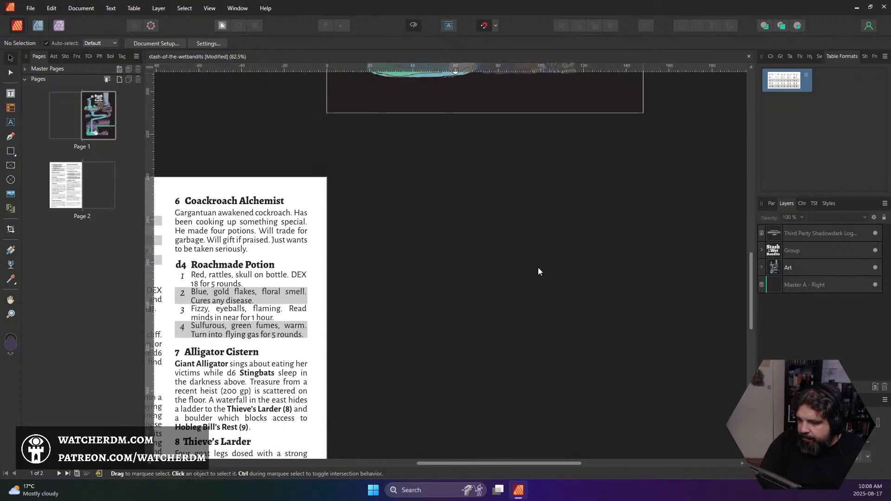
Expand the Art group to list its pixel layers and save the document
{"action": "left_click_drag", "start_coordinate": [518, 270], "coordinate": [594, 343]}
{"action": "scroll", "coordinate": [594, 343], "scroll_direction": "down", "scroll_amount": 2}
{"action": "scroll", "coordinate": [596, 330], "scroll_direction": "up", "scroll_amount": 5}
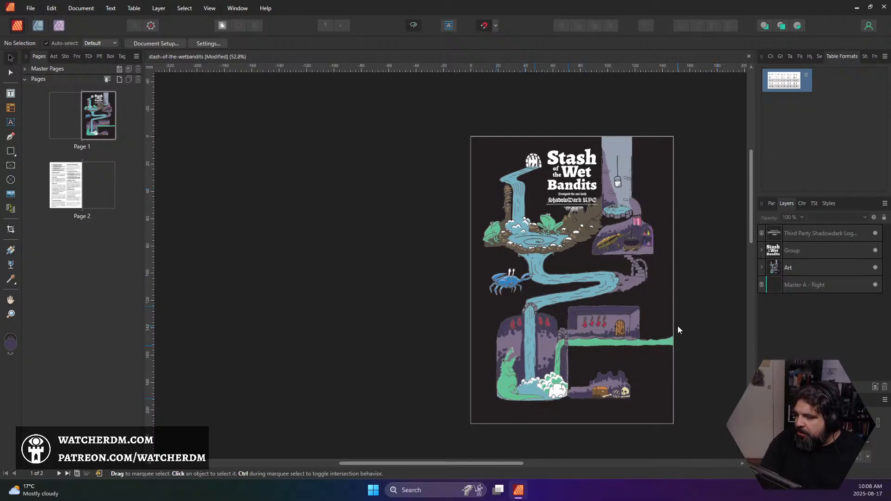
{"action": "scroll", "coordinate": [617, 227], "scroll_direction": "up", "scroll_amount": 5}
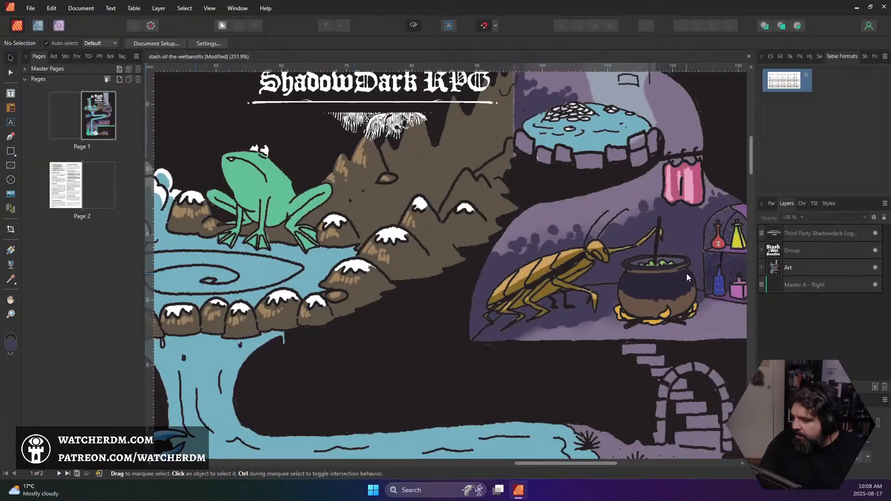
{"action": "scroll", "coordinate": [686, 272], "scroll_direction": "down", "scroll_amount": 3}
{"action": "left_click_drag", "start_coordinate": [580, 297], "coordinate": [617, 328]}
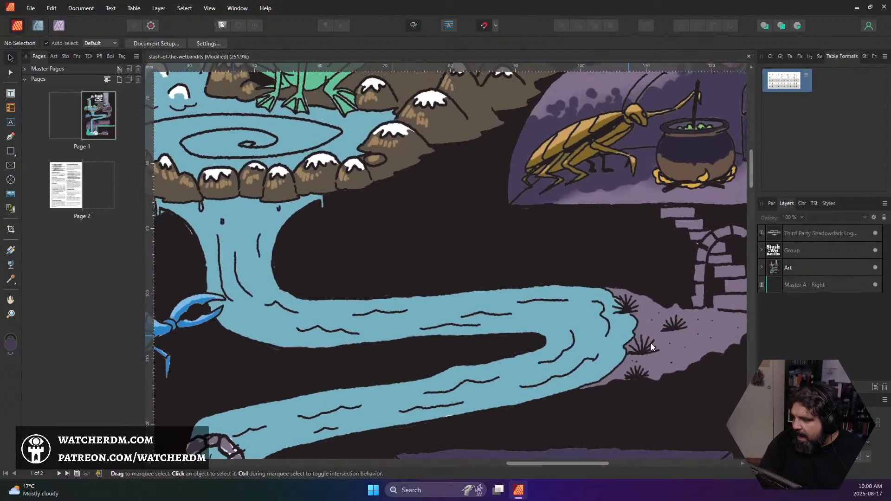
{"action": "left_click", "coordinate": [761, 267]}
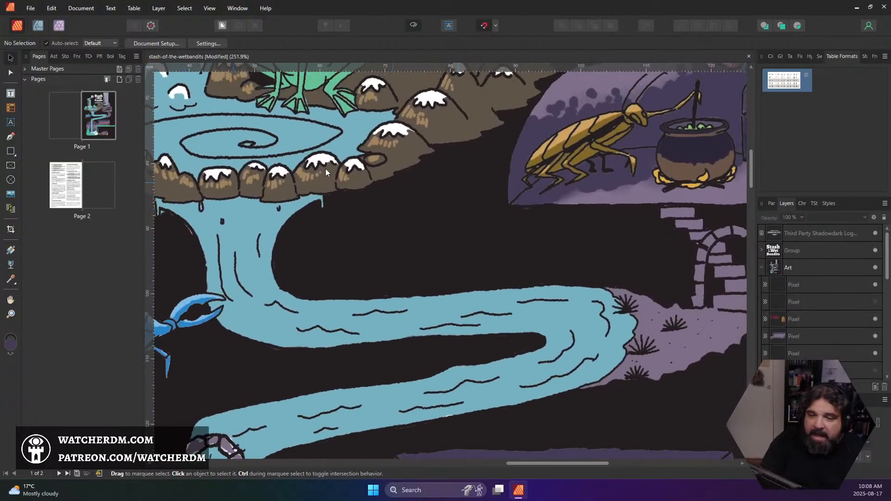
{"action": "key", "text": "ctrl+s"}
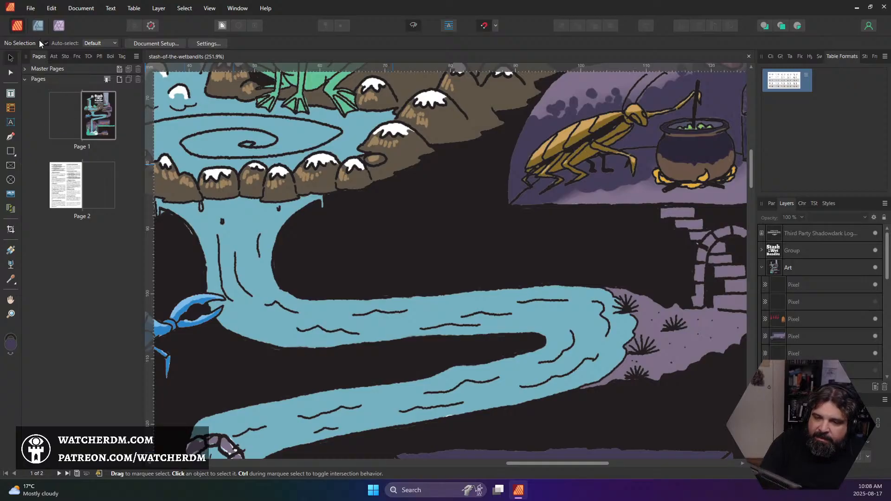
Switch to the Photo Persona and select the pixel layer that holds the green alligator in the cistern
{"action": "left_click", "coordinate": [59, 25]}
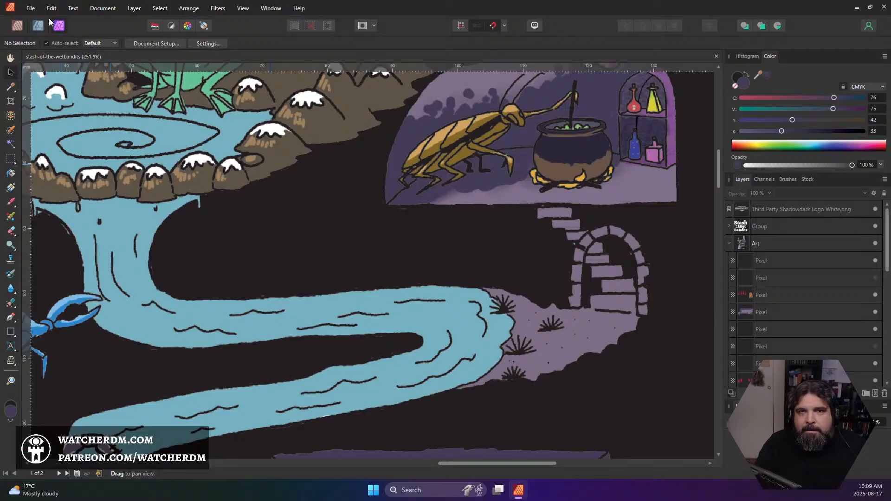
{"action": "scroll", "coordinate": [622, 175], "scroll_direction": "up", "scroll_amount": 8}
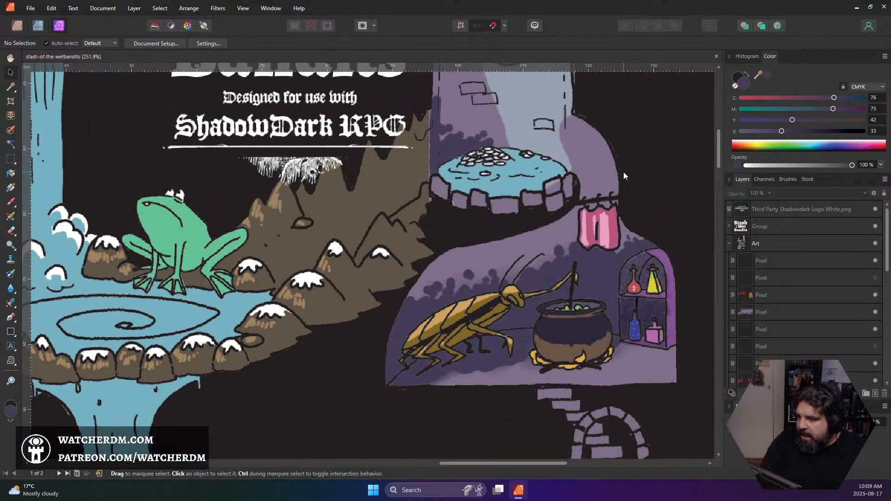
{"action": "scroll", "coordinate": [842, 262], "scroll_direction": "down", "scroll_amount": 3}
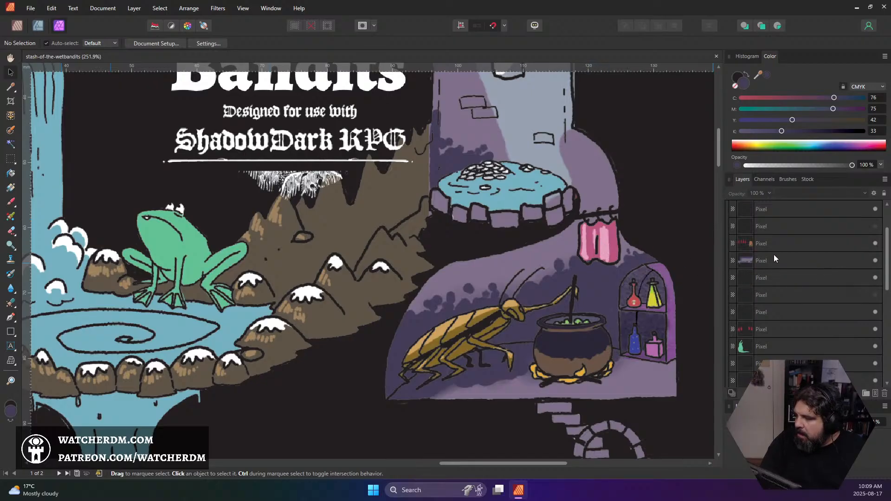
{"action": "left_click_drag", "start_coordinate": [590, 261], "coordinate": [627, 353]}
{"action": "left_click_drag", "start_coordinate": [611, 270], "coordinate": [750, 257]}
{"action": "scroll", "coordinate": [807, 313], "scroll_direction": "down", "scroll_amount": 3}
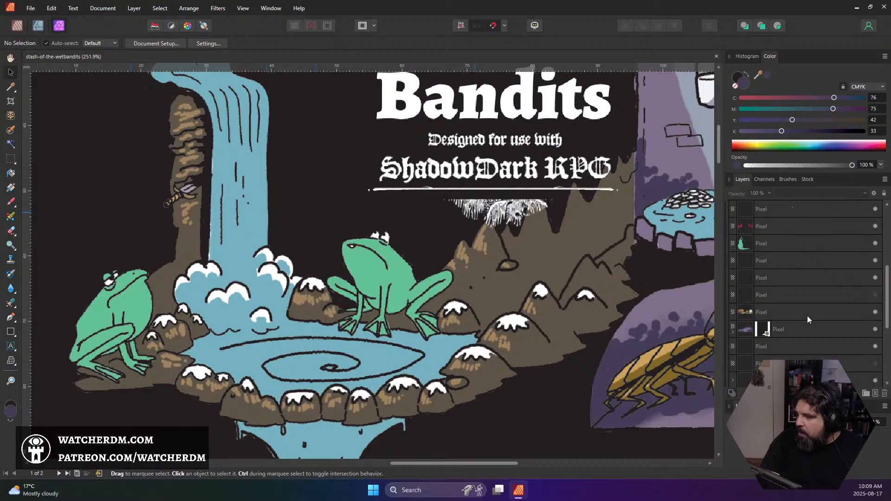
{"action": "scroll", "coordinate": [766, 289], "scroll_direction": "down", "scroll_amount": 3}
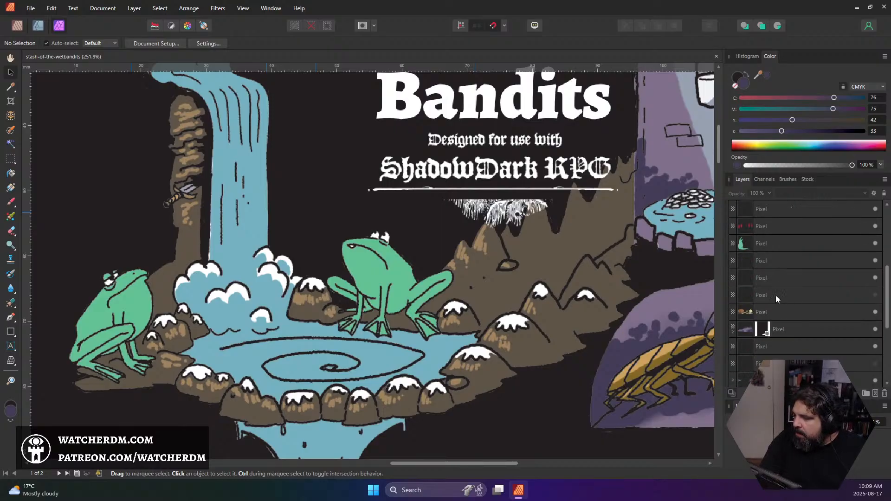
{"action": "left_click", "coordinate": [777, 244]}
{"action": "scroll", "coordinate": [514, 301], "scroll_direction": "down", "scroll_amount": 15}
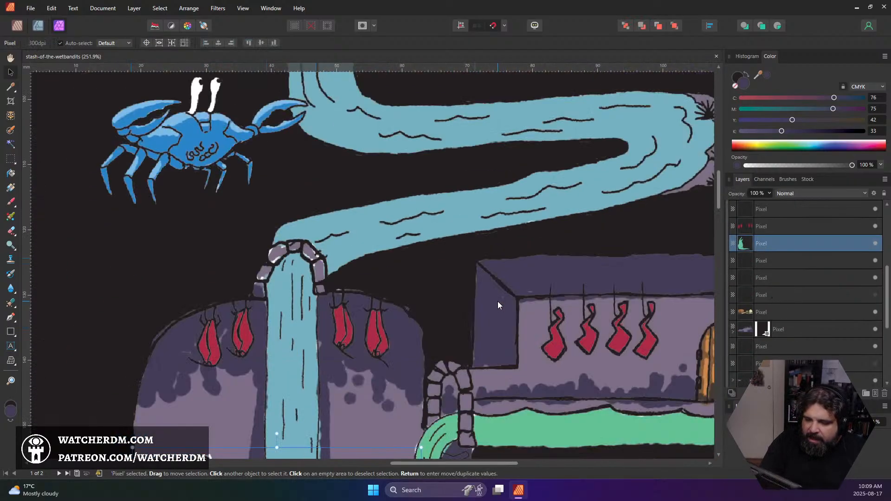
{"action": "scroll", "coordinate": [495, 300], "scroll_direction": "down", "scroll_amount": 2}
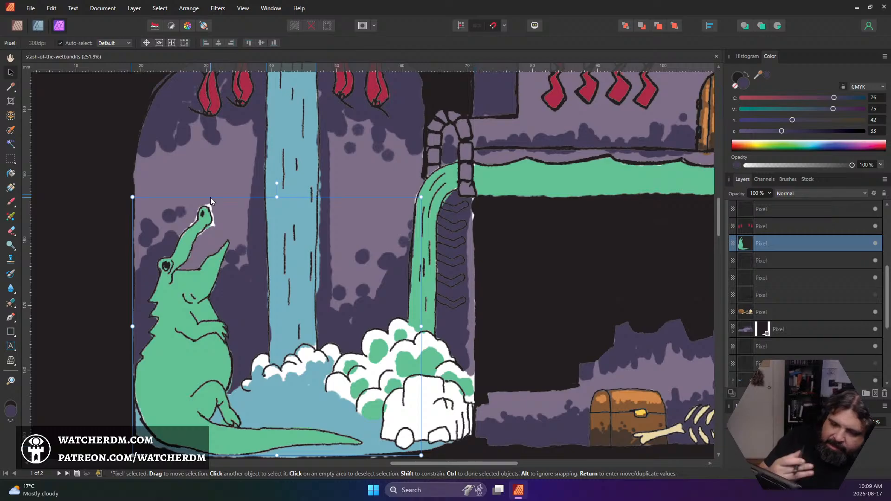
Paint over the white gaps around the alligator's snout on the cave-wall pixel layer with the sampled light purple and a 4 px brush
{"action": "left_click", "coordinate": [8, 204]}
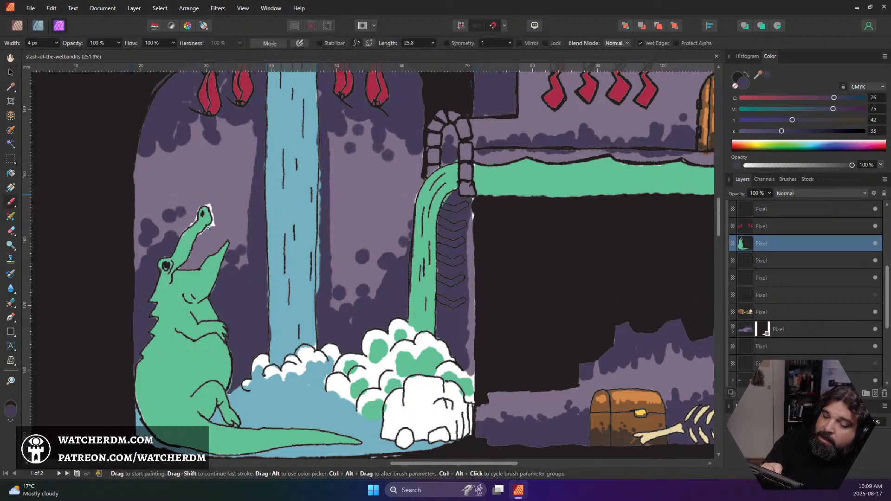
{"action": "key", "text": "e"}
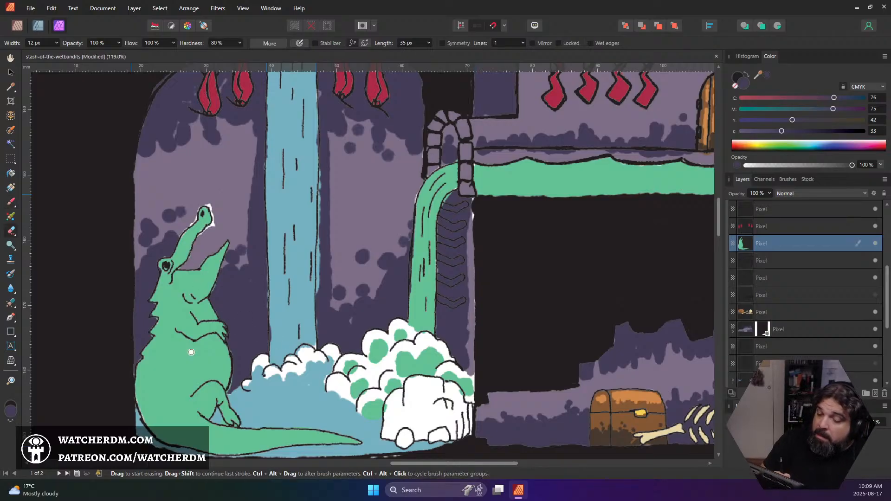
{"action": "key", "text": "b"}
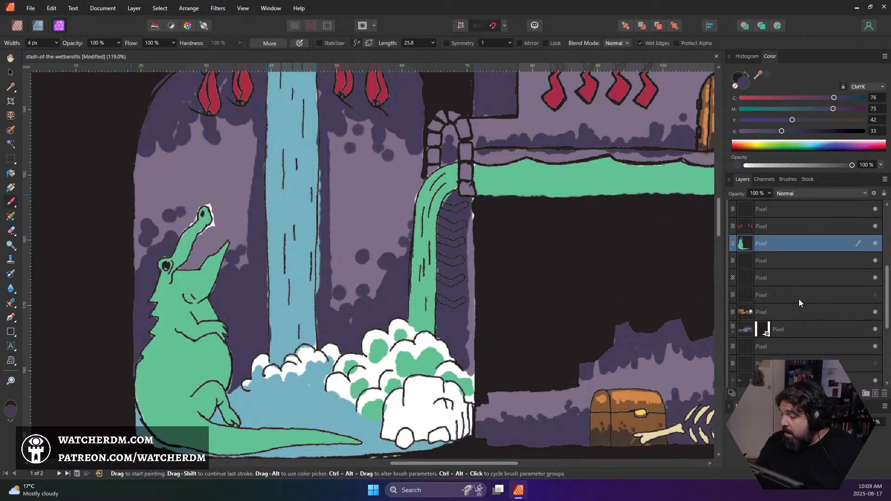
{"action": "mouse_move", "coordinate": [888, 297]}
{"action": "left_mouse_down"}
{"action": "mouse_move", "coordinate": [890, 261]}
{"action": "mouse_move", "coordinate": [890, 343]}
{"action": "left_mouse_up"}
{"action": "left_click", "coordinate": [773, 346]}
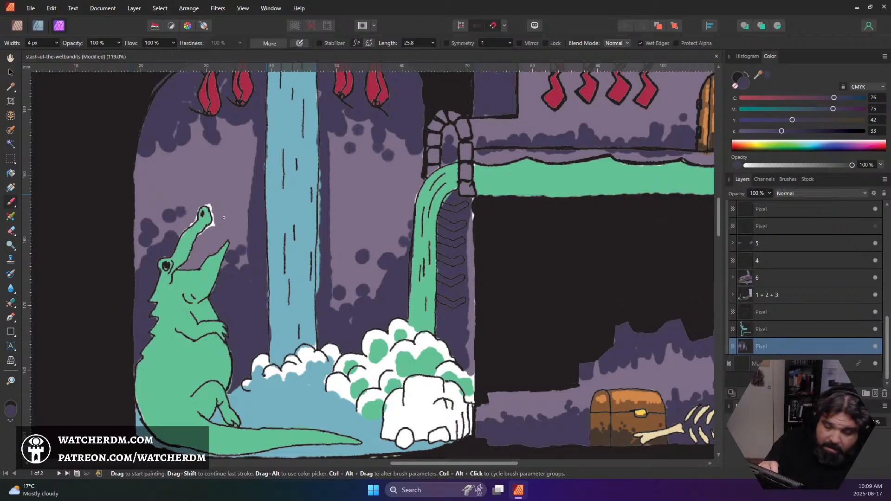
{"action": "left_click", "coordinate": [196, 240], "text": "alt"}
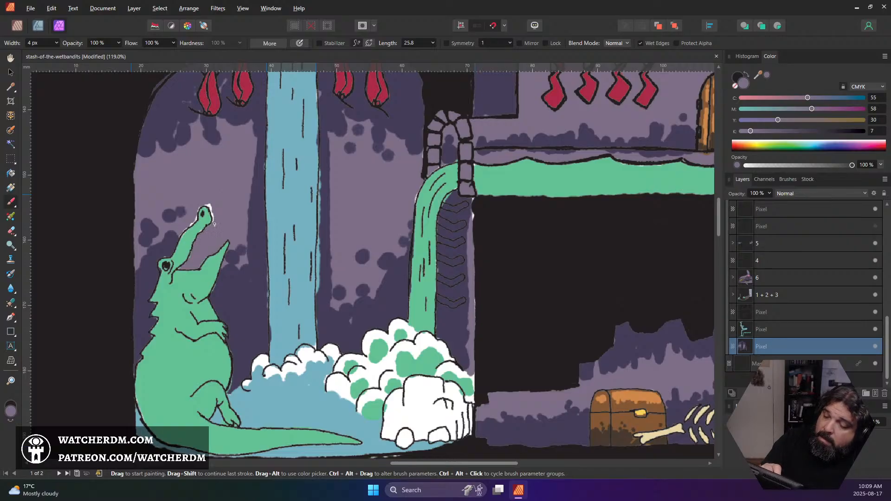
{"action": "left_click_drag", "start_coordinate": [214, 225], "coordinate": [210, 211]}
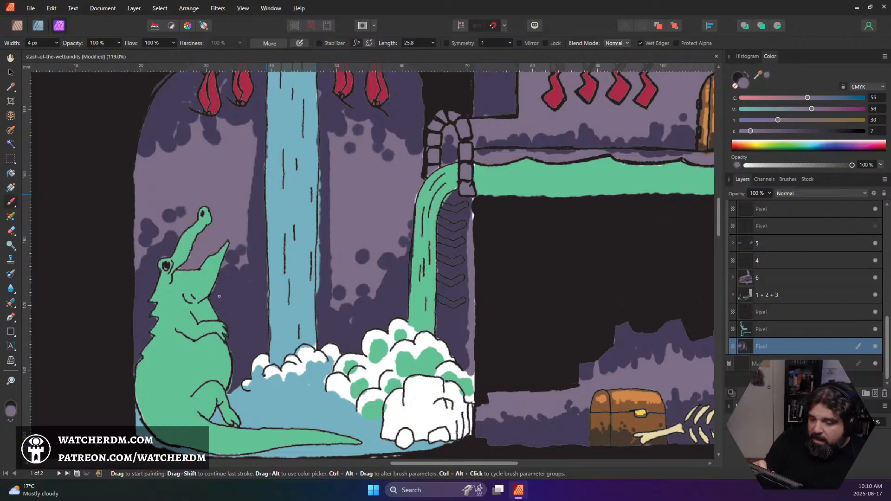
Sample the dark purple wall shade, enlarge the brush to 10 px, and paint shadow patches around the alligator's open jaw
{"action": "left_click", "coordinate": [240, 304], "text": "alt"}
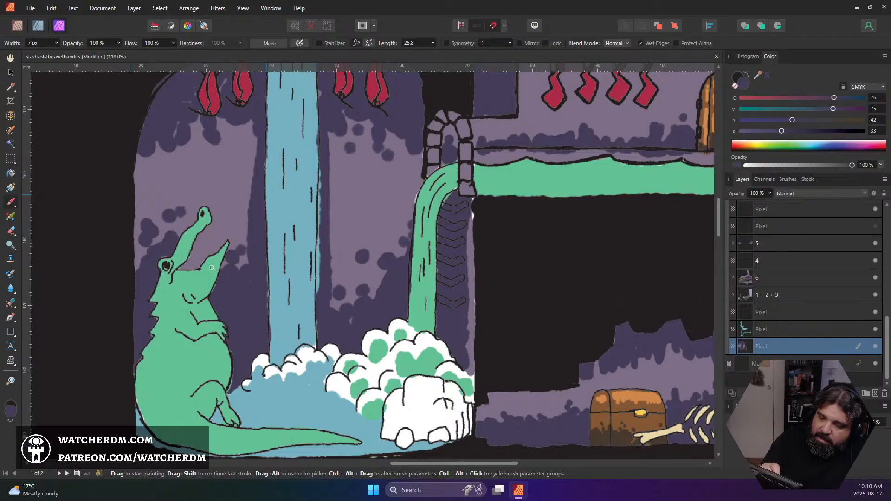
{"action": "key", "text": "bracketright"}
{"action": "mouse_move", "coordinate": [177, 267]}
{"action": "left_mouse_down"}
{"action": "mouse_move", "coordinate": [206, 263]}
{"action": "mouse_move", "coordinate": [204, 251]}
{"action": "mouse_move", "coordinate": [199, 260]}
{"action": "mouse_move", "coordinate": [214, 254]}
{"action": "mouse_move", "coordinate": [217, 240]}
{"action": "mouse_move", "coordinate": [224, 263]}
{"action": "left_mouse_up"}
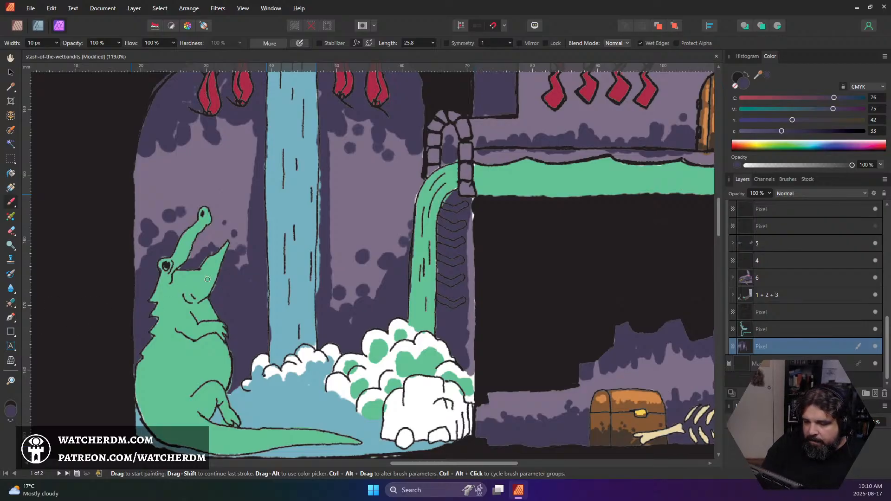
Select the alligator's pixel layer and ready a 6 px eraser for touching up its edges
{"action": "scroll", "coordinate": [775, 296], "scroll_direction": "up", "scroll_amount": 5}
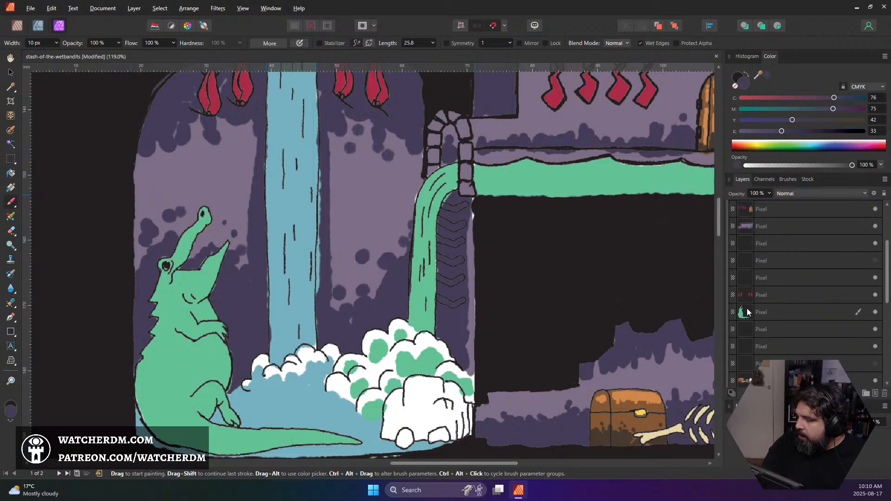
{"action": "left_click", "coordinate": [745, 312]}
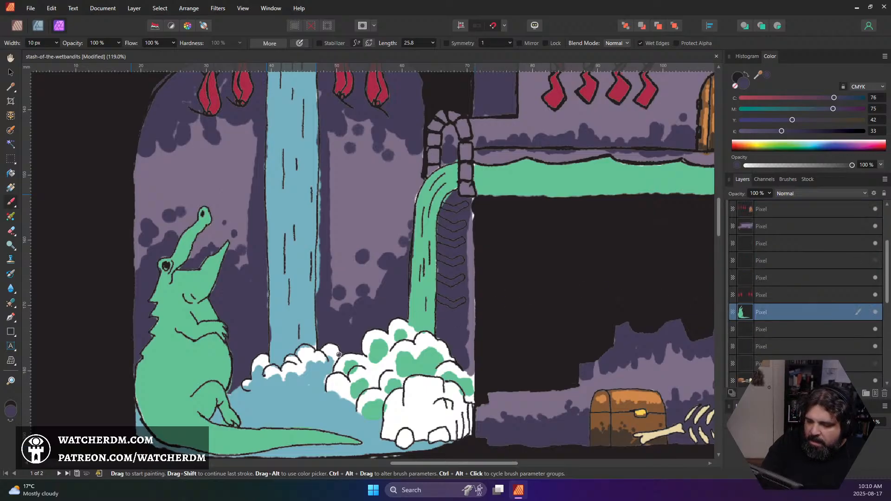
{"action": "key", "text": "e"}
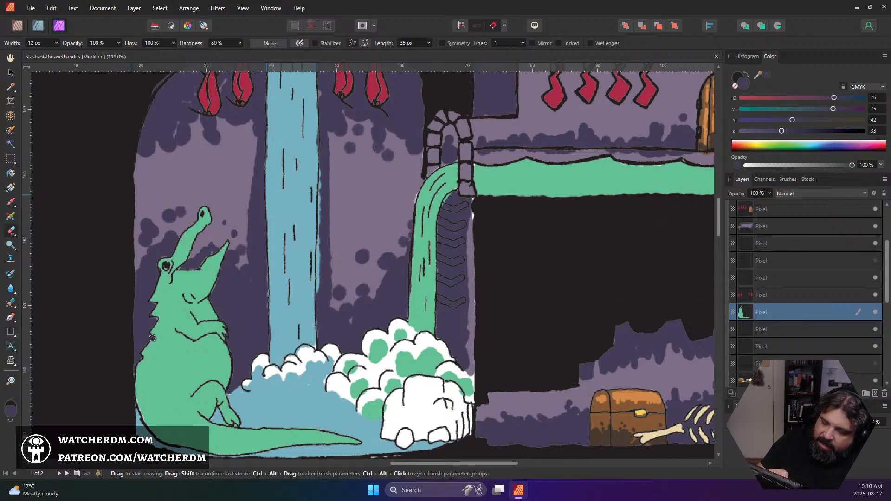
{"action": "key", "text": "bracketleft"}
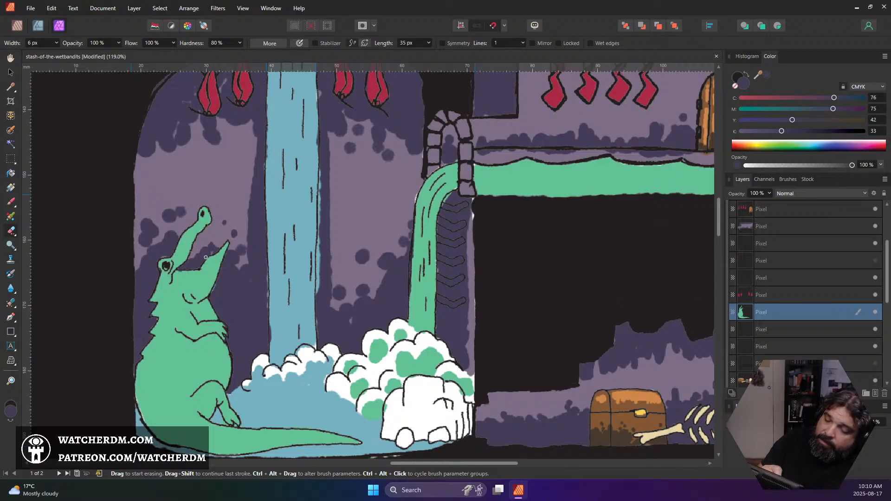
Sample the alligator's green for the Paint Brush and reduce the brush width to 4 px
{"action": "key", "text": "b"}
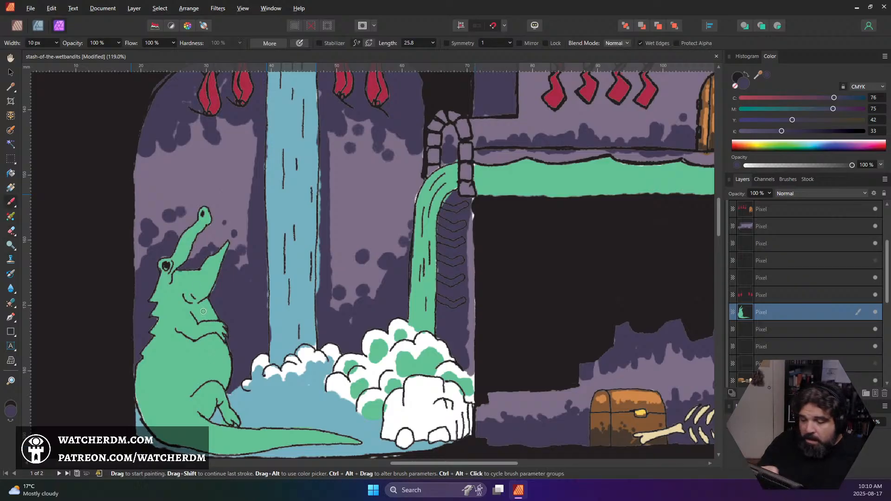
{"action": "left_click", "coordinate": [197, 283], "text": "alt"}
{"action": "key", "text": "["}
{"action": "key", "text": "["}
{"action": "key", "text": "["}
{"action": "key", "text": "["}
{"action": "key", "text": "["}
{"action": "key", "text": "["}
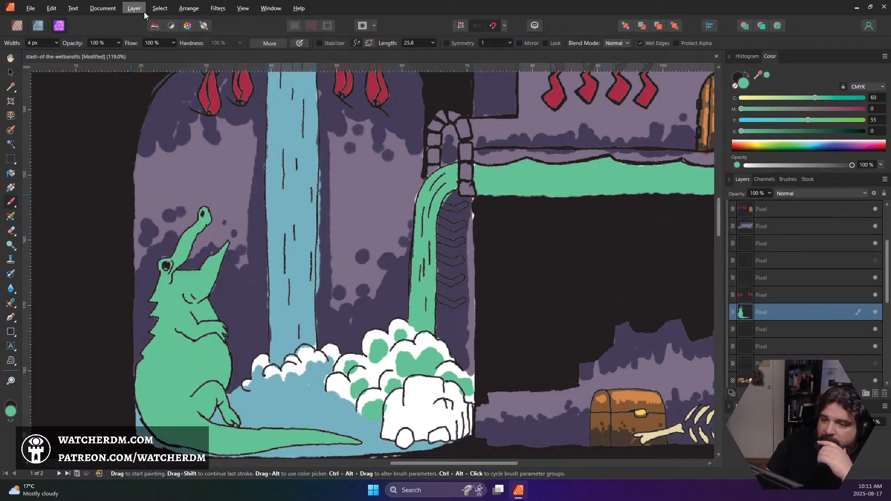
Mask the alligator's pixel layer with a selection made from the layer itself, reselect the layer's pixels, and clear the selection
{"action": "left_click", "coordinate": [158, 7]}
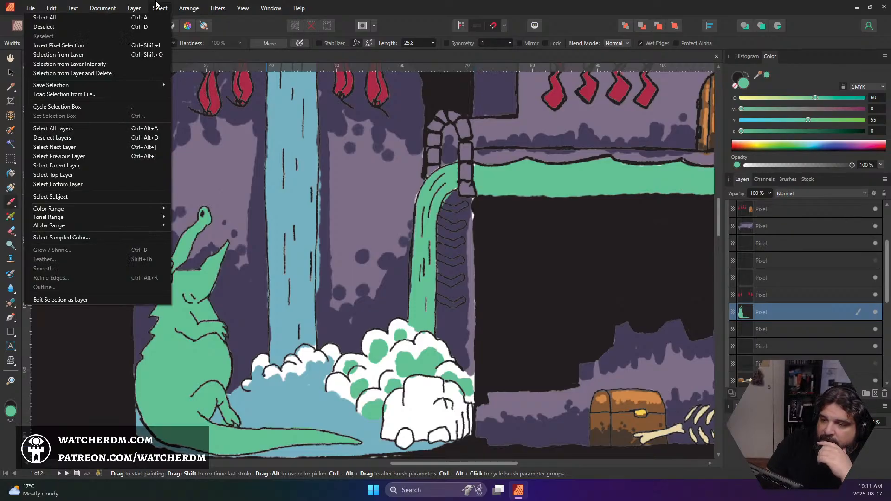
{"action": "left_click", "coordinate": [114, 54]}
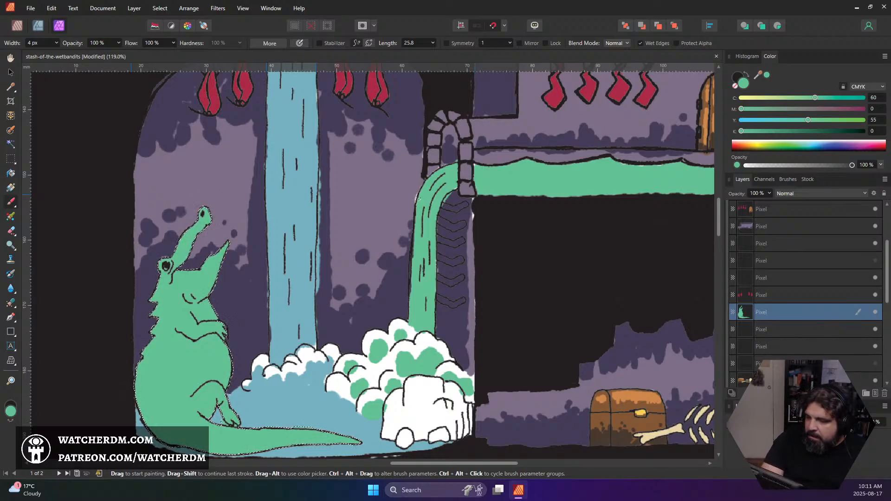
{"action": "left_click", "coordinate": [793, 393]}
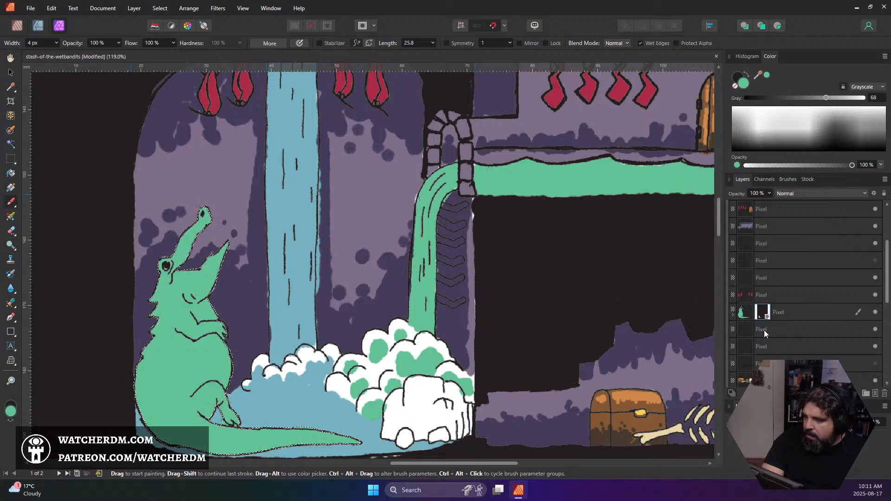
{"action": "left_click", "coordinate": [745, 310]}
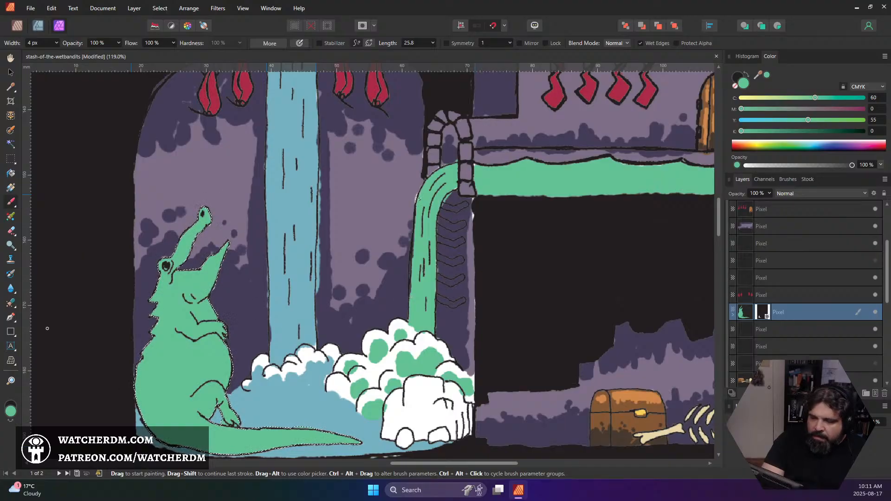
{"action": "key", "text": "ctrl+d"}
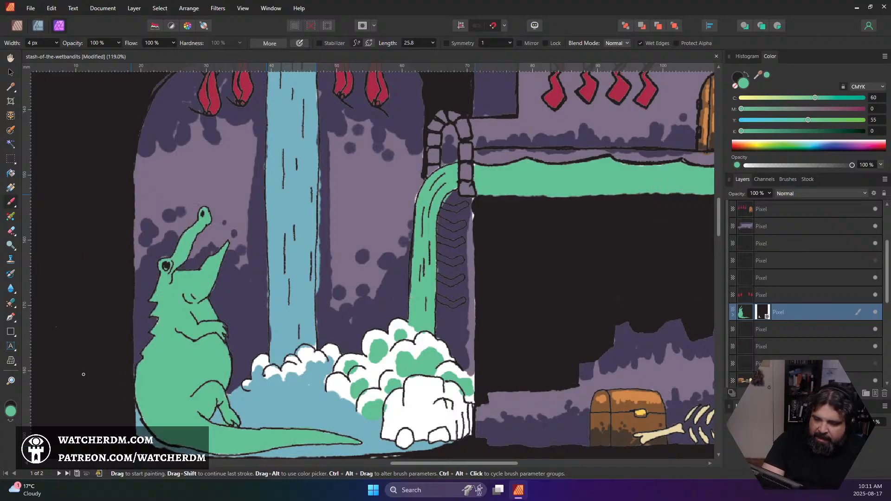
Change the colour chooser to the HSL Color Wheel and pick the darker green #468366 as the brush colour
{"action": "left_click", "coordinate": [10, 410]}
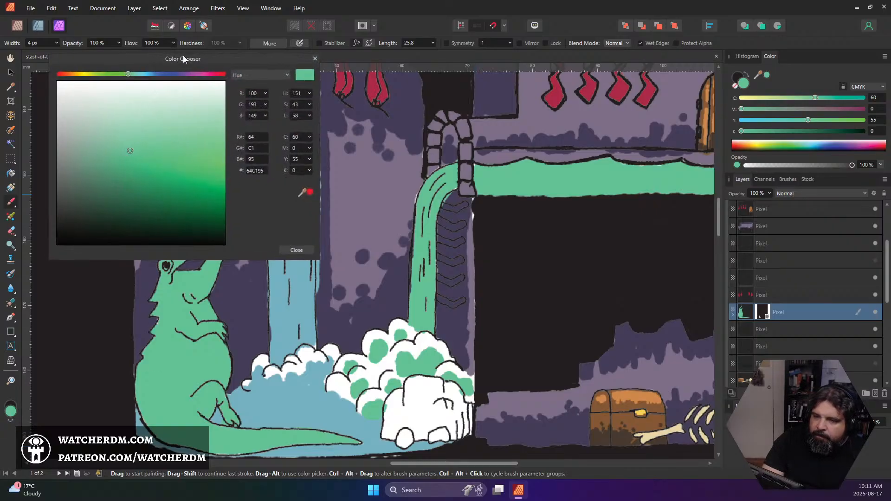
{"action": "left_click_drag", "start_coordinate": [183, 55], "coordinate": [225, 59]}
{"action": "left_click", "coordinate": [322, 79]}
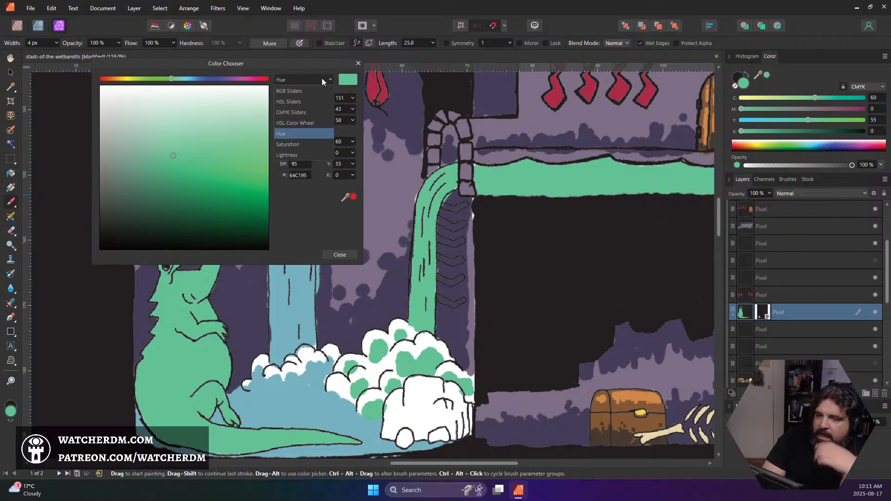
{"action": "left_click", "coordinate": [312, 122]}
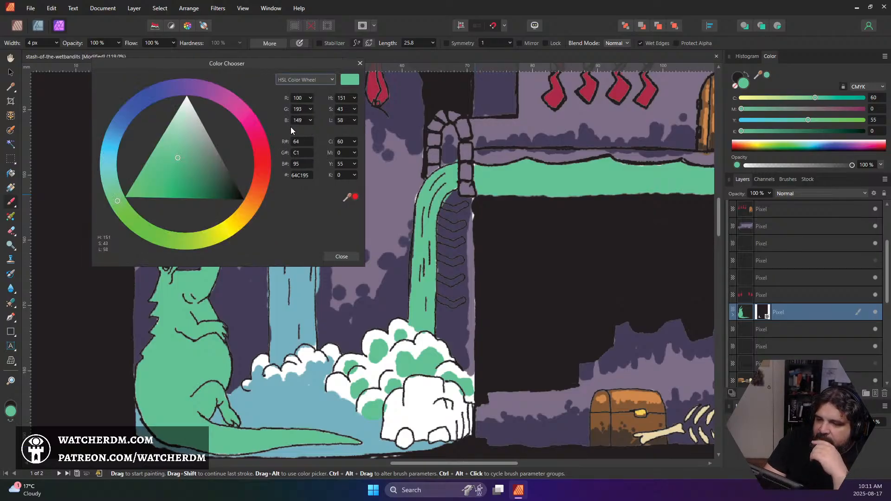
{"action": "left_click", "coordinate": [200, 171]}
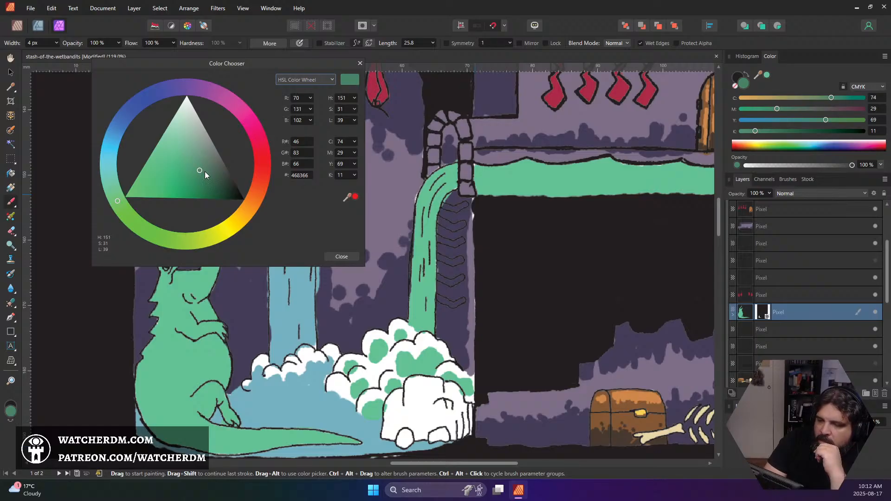
Change the brush colour to the dark teal #326258
{"action": "left_click_drag", "start_coordinate": [205, 172], "coordinate": [204, 175]}
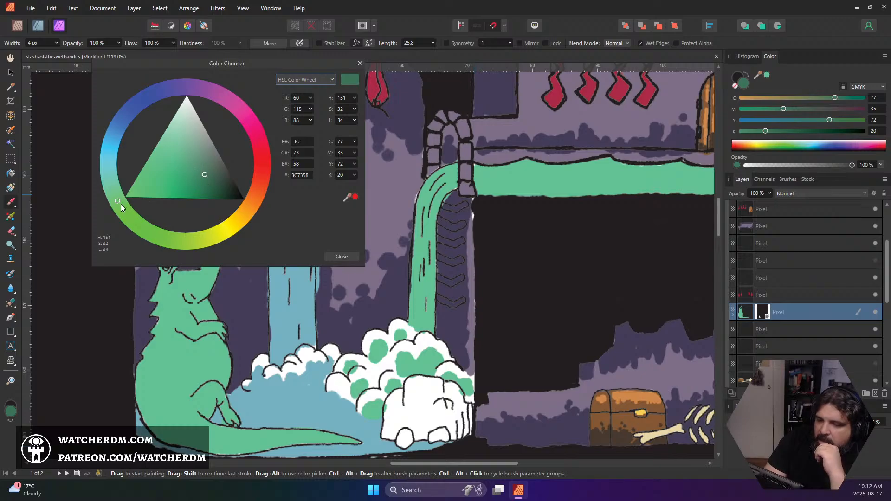
{"action": "left_click_drag", "start_coordinate": [121, 204], "coordinate": [168, 226]}
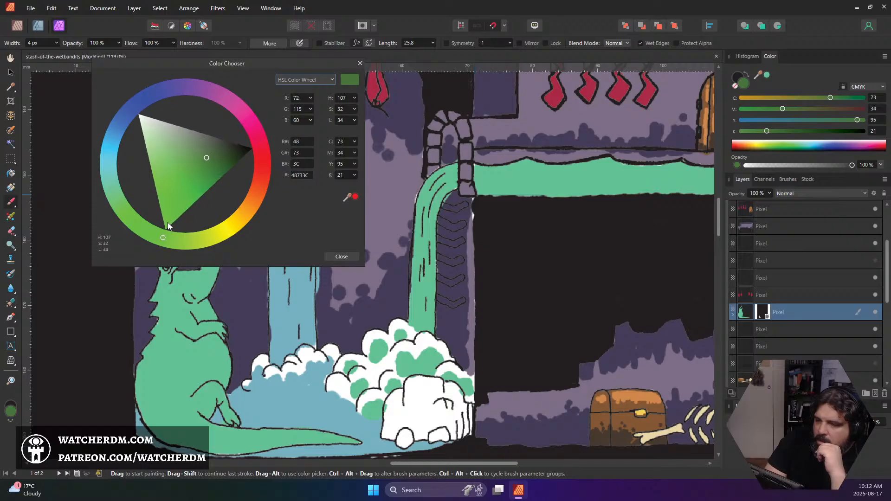
{"action": "mouse_move", "coordinate": [168, 226]}
{"action": "left_mouse_down"}
{"action": "mouse_move", "coordinate": [149, 219]}
{"action": "mouse_move", "coordinate": [126, 174]}
{"action": "left_mouse_up"}
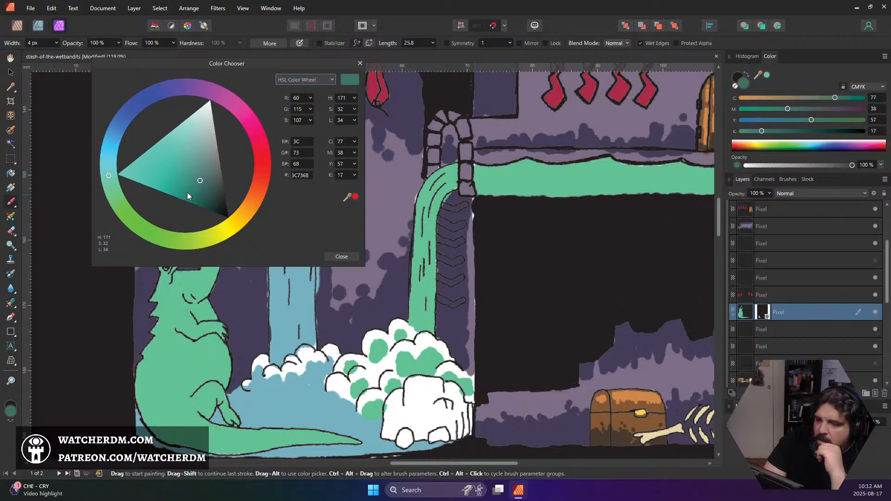
{"action": "left_click", "coordinate": [205, 186]}
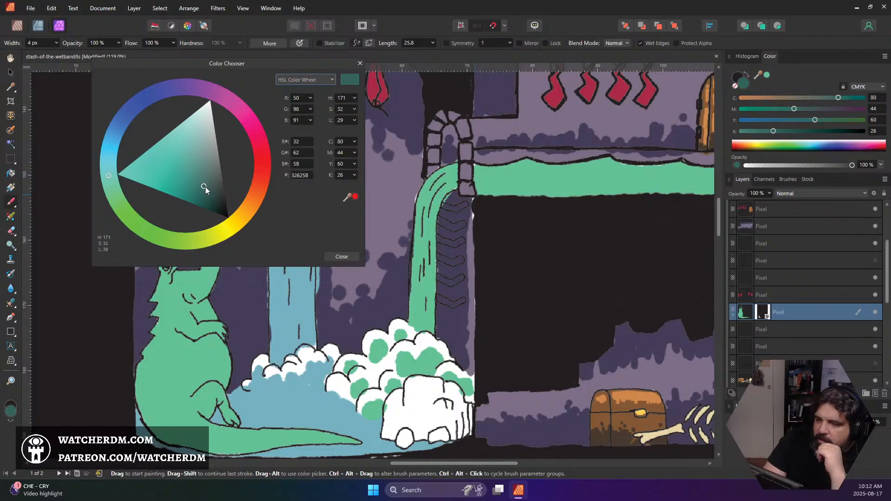
{"action": "left_click", "coordinate": [349, 256]}
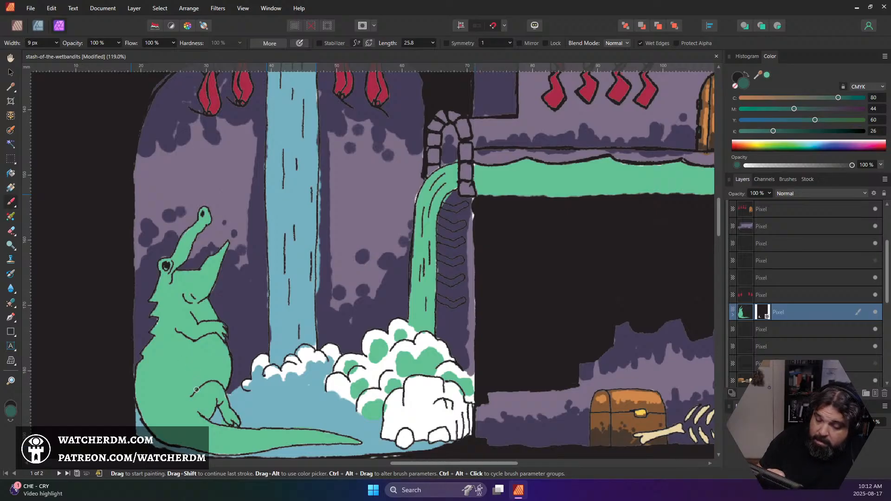
Try shading the alligator's hind leg and the area beneath its arm in dark teal with an 11 px brush, and undo the strokes
{"action": "key", "text": "bracketright"}
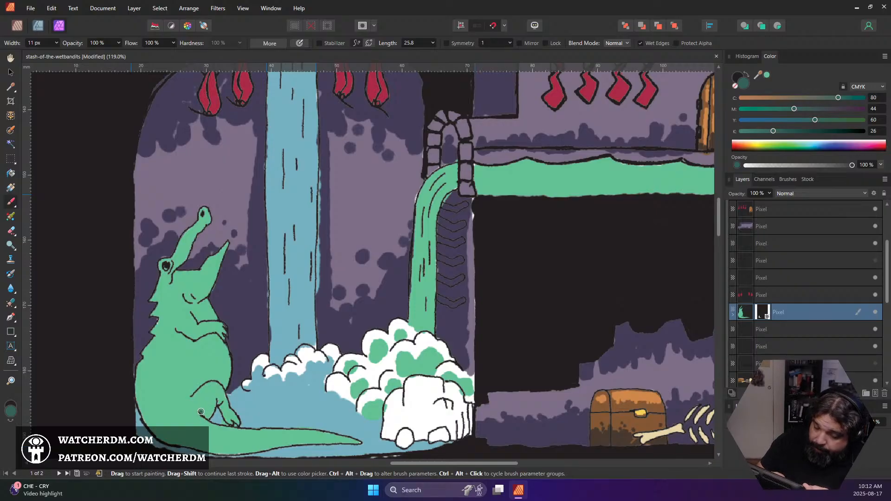
{"action": "mouse_move", "coordinate": [200, 412]}
{"action": "left_mouse_down"}
{"action": "mouse_move", "coordinate": [214, 399]}
{"action": "mouse_move", "coordinate": [204, 416]}
{"action": "mouse_move", "coordinate": [219, 401]}
{"action": "mouse_move", "coordinate": [235, 425]}
{"action": "left_mouse_up"}
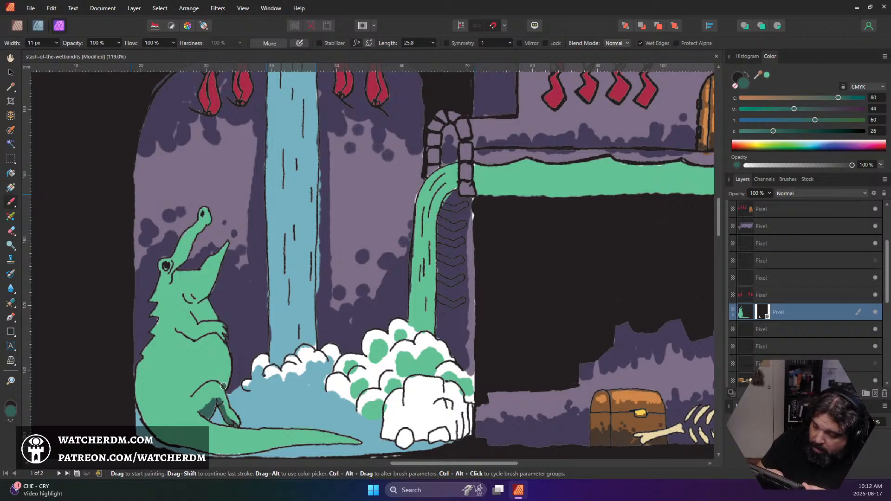
{"action": "left_click_drag", "start_coordinate": [182, 336], "coordinate": [223, 349]}
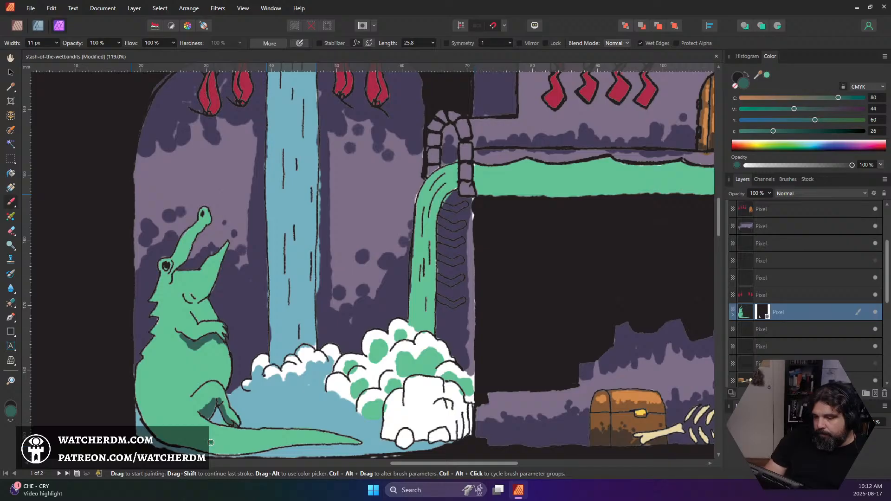
{"action": "key", "text": "ctrl+z"}
{"action": "key", "text": "ctrl+z"}
{"action": "key", "text": "ctrl+z"}
{"action": "key", "text": "ctrl+z"}
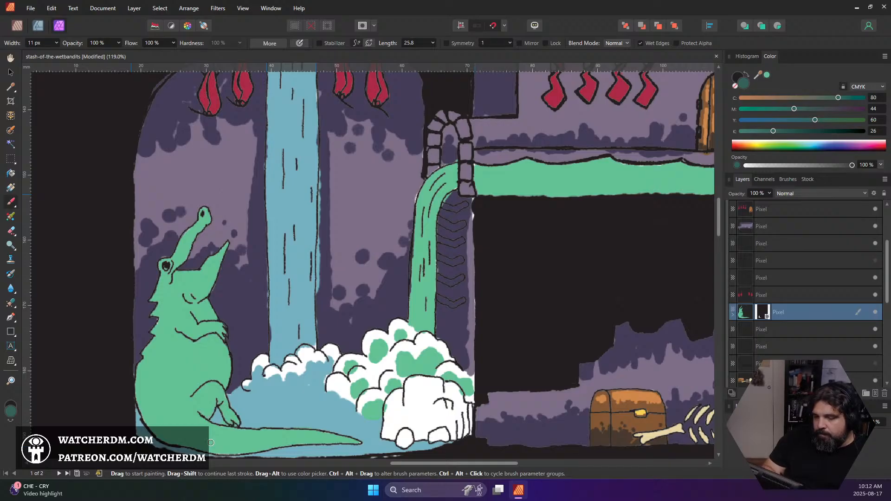
Change the brush colour to olive green #506540 and shade the underside of the alligator's hind leg
{"action": "double_click", "coordinate": [11, 410]}
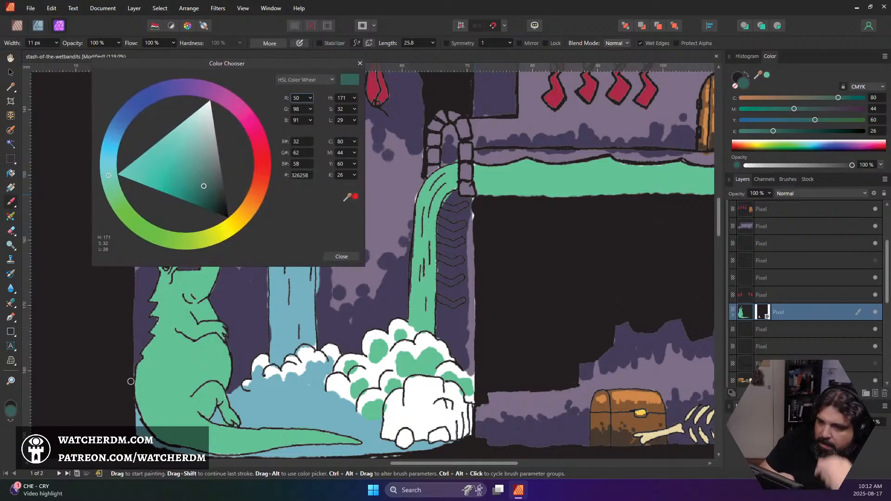
{"action": "left_click_drag", "start_coordinate": [113, 188], "coordinate": [180, 239]}
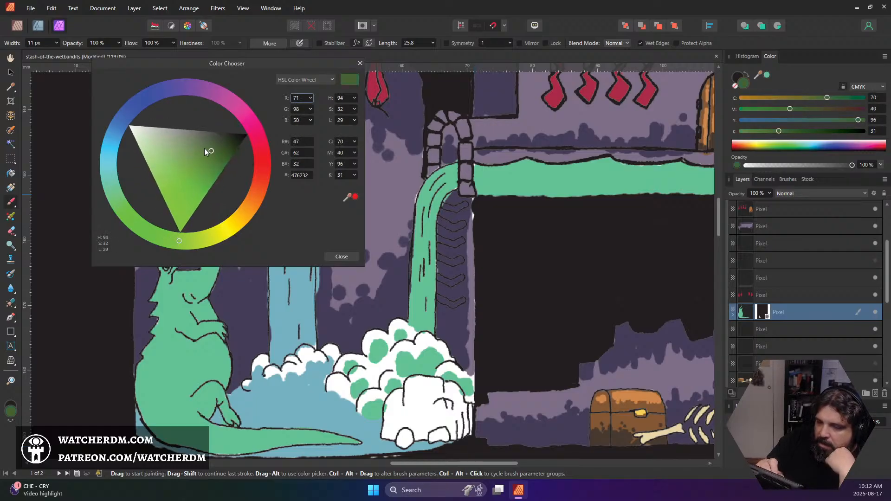
{"action": "left_click_drag", "start_coordinate": [205, 148], "coordinate": [208, 146]}
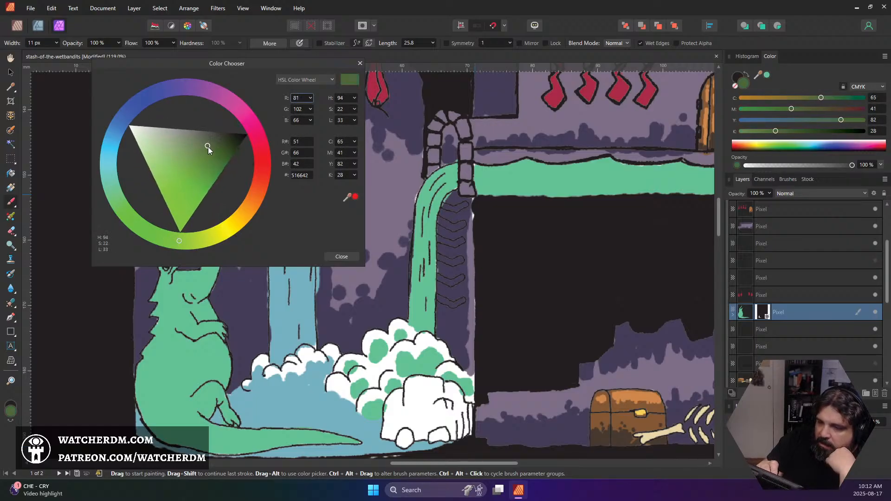
{"action": "left_click", "coordinate": [342, 257]}
{"action": "mouse_move", "coordinate": [197, 411]}
{"action": "left_mouse_down"}
{"action": "mouse_move", "coordinate": [214, 400]}
{"action": "mouse_move", "coordinate": [208, 415]}
{"action": "mouse_move", "coordinate": [200, 412]}
{"action": "mouse_move", "coordinate": [213, 417]}
{"action": "mouse_move", "coordinate": [214, 393]}
{"action": "mouse_move", "coordinate": [233, 424]}
{"action": "mouse_move", "coordinate": [220, 410]}
{"action": "left_mouse_up"}
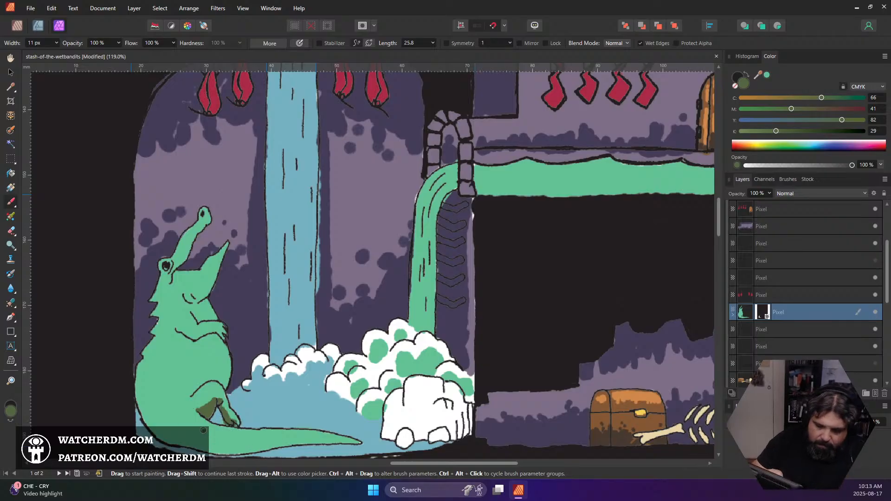
Widen the brush to 27 px and shade the underside of the alligator's body and tail in olive green
{"action": "key", "text": "bracketright"}
{"action": "key", "text": "bracketright"}
{"action": "key", "text": "bracketright"}
{"action": "key", "text": "bracketright"}
{"action": "mouse_move", "coordinate": [139, 412]}
{"action": "left_mouse_down"}
{"action": "mouse_move", "coordinate": [185, 445]}
{"action": "mouse_move", "coordinate": [232, 448]}
{"action": "mouse_move", "coordinate": [224, 441]}
{"action": "mouse_move", "coordinate": [246, 453]}
{"action": "mouse_move", "coordinate": [169, 436]}
{"action": "mouse_move", "coordinate": [228, 449]}
{"action": "mouse_move", "coordinate": [359, 442]}
{"action": "left_mouse_up"}
{"action": "left_click", "coordinate": [231, 448]}
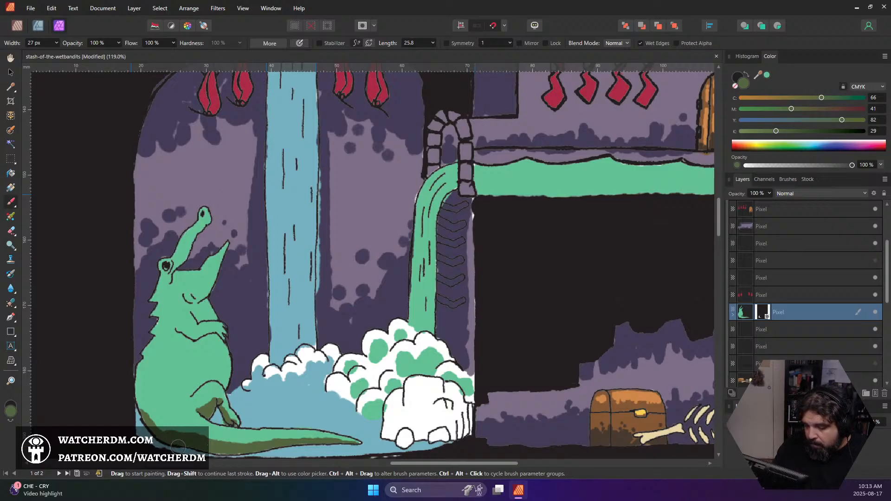
{"action": "left_click", "coordinate": [198, 375]}
Reduce the brush width to 14 px and shade beneath the alligator's arm, lower jaw and eye
{"action": "key", "text": "["}
{"action": "key", "text": "["}
{"action": "key", "text": "["}
{"action": "key", "text": "["}
{"action": "key", "text": "["}
{"action": "key", "text": "["}
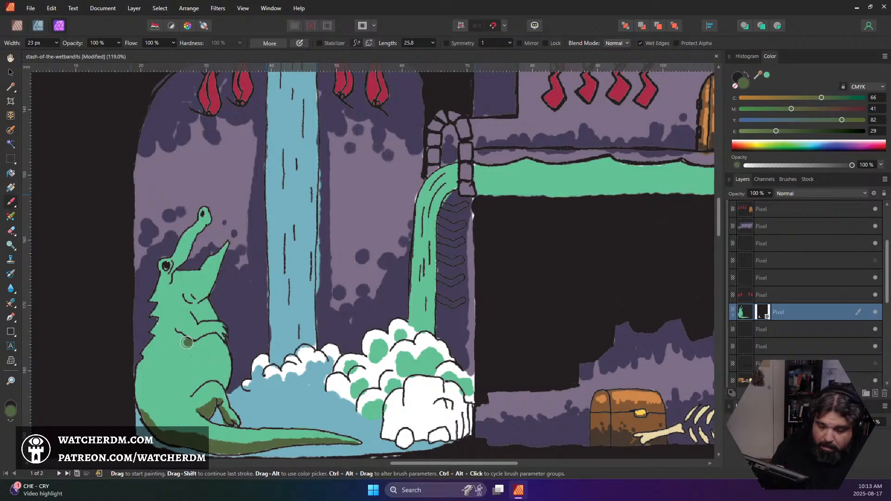
{"action": "left_click_drag", "start_coordinate": [180, 336], "coordinate": [225, 344]}
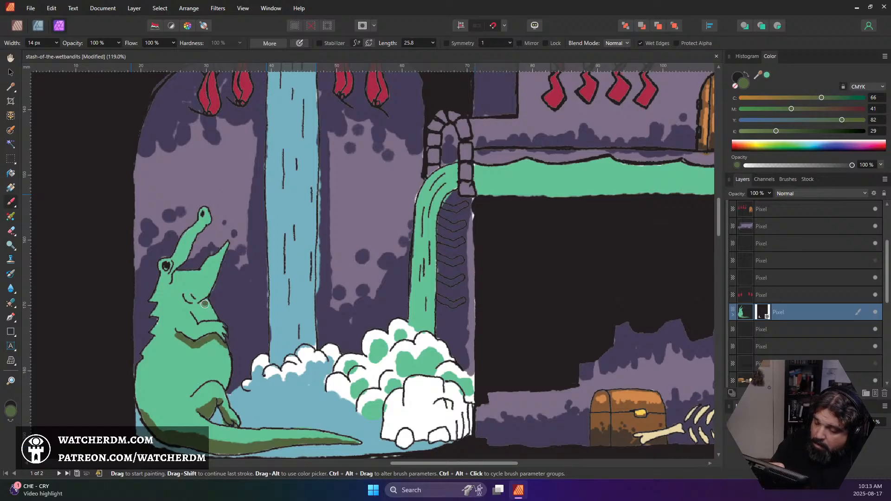
{"action": "mouse_move", "coordinate": [204, 305]}
{"action": "left_mouse_down"}
{"action": "mouse_move", "coordinate": [176, 351]}
{"action": "mouse_move", "coordinate": [199, 304]}
{"action": "mouse_move", "coordinate": [203, 255]}
{"action": "mouse_move", "coordinate": [214, 263]}
{"action": "mouse_move", "coordinate": [182, 276]}
{"action": "mouse_move", "coordinate": [161, 310]}
{"action": "mouse_move", "coordinate": [172, 284]}
{"action": "left_mouse_up"}
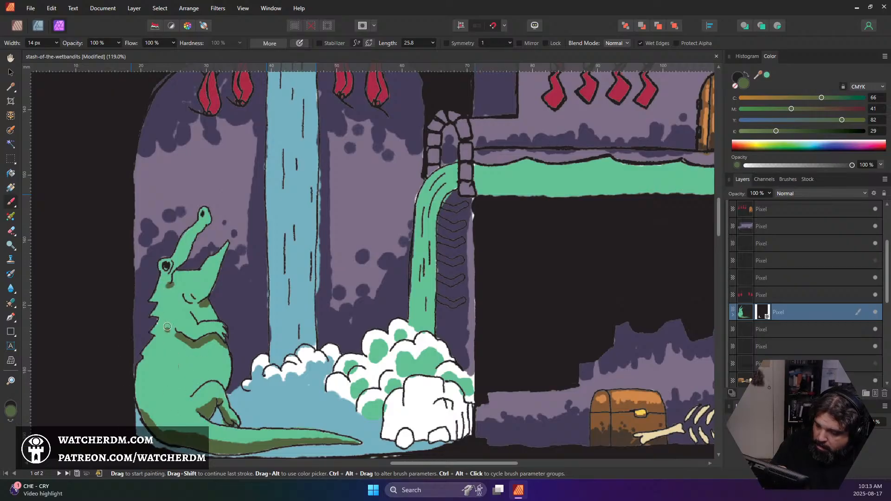
Shade the spines and the outer edge of the alligator's back in olive green
{"action": "mouse_move", "coordinate": [150, 333]}
{"action": "left_mouse_down"}
{"action": "mouse_move", "coordinate": [139, 375]}
{"action": "mouse_move", "coordinate": [141, 355]}
{"action": "mouse_move", "coordinate": [147, 376]}
{"action": "mouse_move", "coordinate": [140, 365]}
{"action": "mouse_move", "coordinate": [149, 428]}
{"action": "left_mouse_up"}
{"action": "mouse_move", "coordinate": [139, 367]}
{"action": "left_mouse_down"}
{"action": "mouse_move", "coordinate": [147, 419]}
{"action": "mouse_move", "coordinate": [159, 428]}
{"action": "left_mouse_up"}
{"action": "left_click_drag", "start_coordinate": [138, 385], "coordinate": [147, 423]}
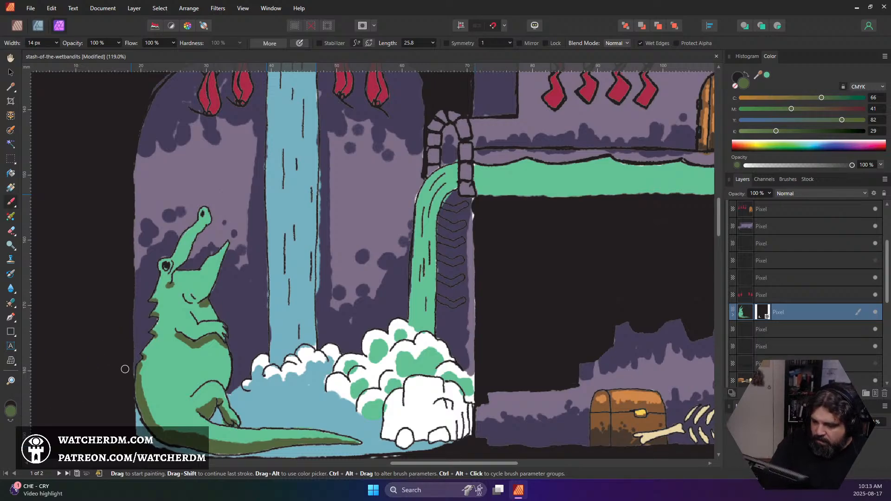
{"action": "mouse_move", "coordinate": [124, 368]}
{"action": "left_mouse_down"}
{"action": "mouse_move", "coordinate": [219, 264]}
{"action": "mouse_move", "coordinate": [187, 309]}
{"action": "left_mouse_up"}
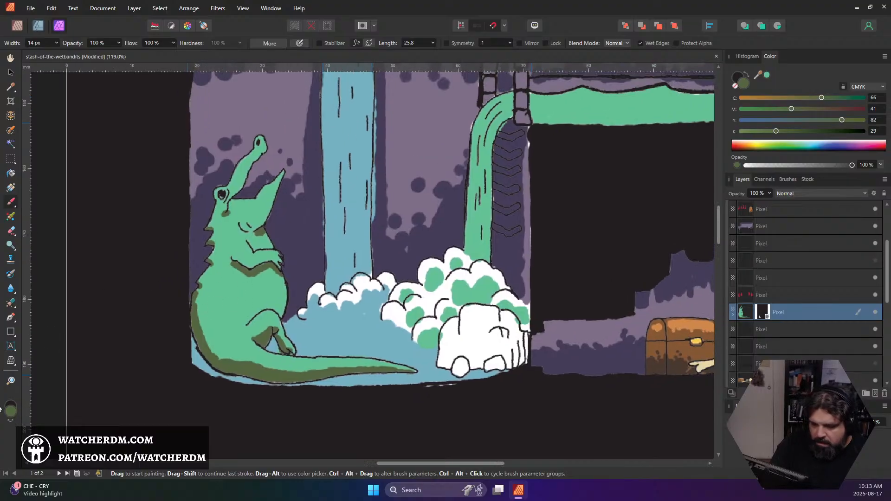
Shift the brush colour to the muted brown #766A49
{"action": "double_click", "coordinate": [14, 413]}
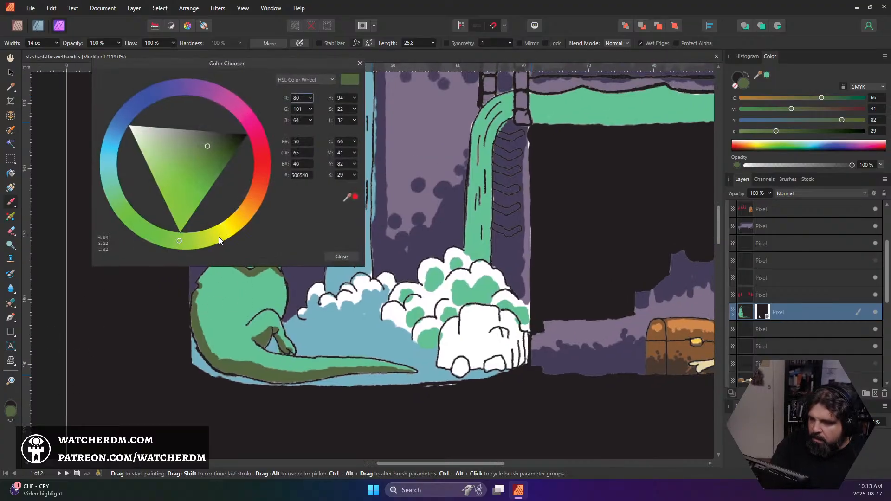
{"action": "left_click_drag", "start_coordinate": [225, 235], "coordinate": [246, 221]}
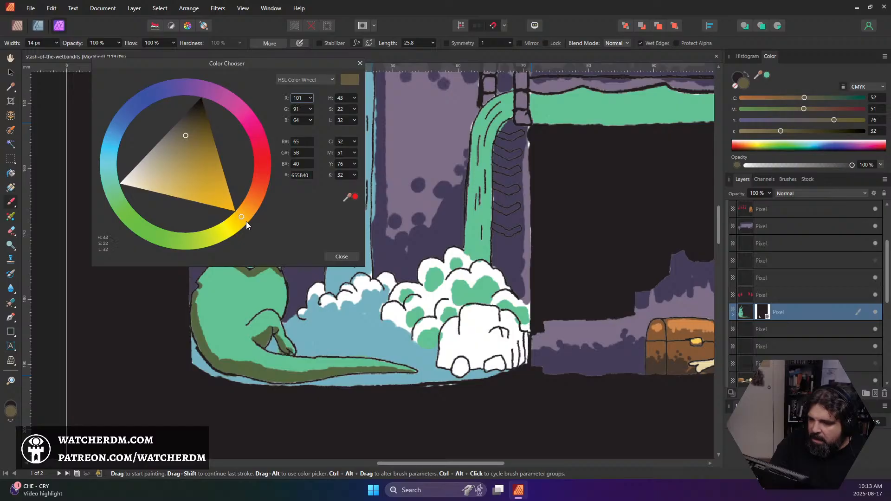
{"action": "left_click_drag", "start_coordinate": [188, 143], "coordinate": [184, 142]}
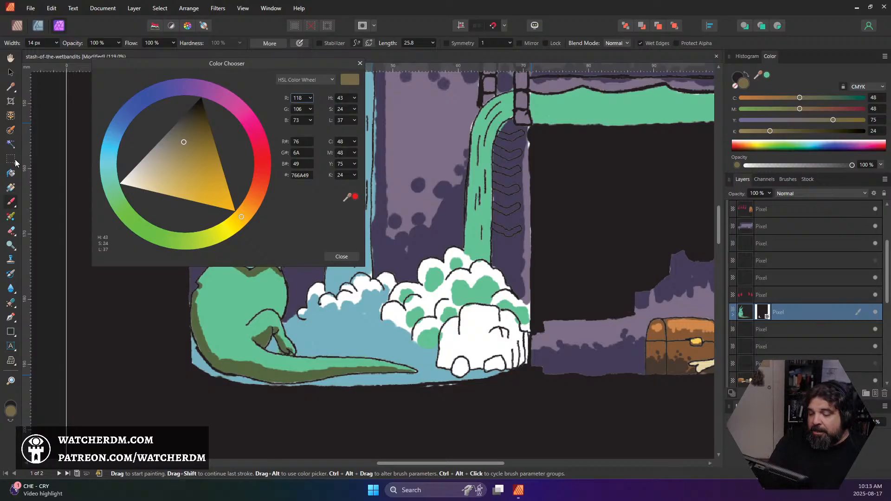
{"action": "scroll", "coordinate": [200, 381], "scroll_direction": "down", "scroll_amount": 5}
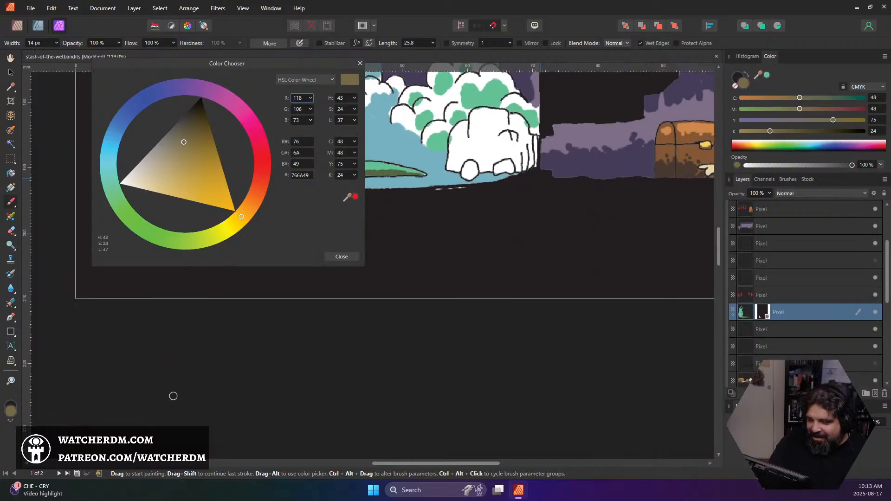
{"action": "scroll", "coordinate": [232, 385], "scroll_direction": "down", "scroll_amount": 3}
{"action": "scroll", "coordinate": [278, 376], "scroll_direction": "left", "scroll_amount": 4}
{"action": "left_click_drag", "start_coordinate": [285, 414], "coordinate": [354, 240]}
{"action": "left_click_drag", "start_coordinate": [361, 345], "coordinate": [454, 237]}
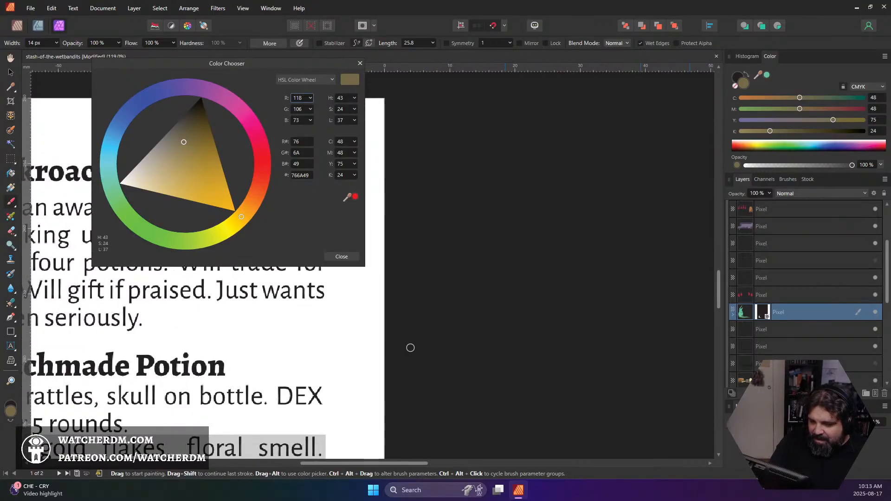
{"action": "scroll", "coordinate": [418, 338], "scroll_direction": "down", "scroll_amount": 3}
{"action": "scroll", "coordinate": [418, 339], "scroll_direction": "down", "scroll_amount": 1}
{"action": "left_click_drag", "start_coordinate": [504, 455], "coordinate": [506, 304]}
{"action": "left_click_drag", "start_coordinate": [555, 220], "coordinate": [485, 322]}
{"action": "left_click_drag", "start_coordinate": [501, 213], "coordinate": [427, 399]}
{"action": "left_click_drag", "start_coordinate": [384, 218], "coordinate": [379, 360]}
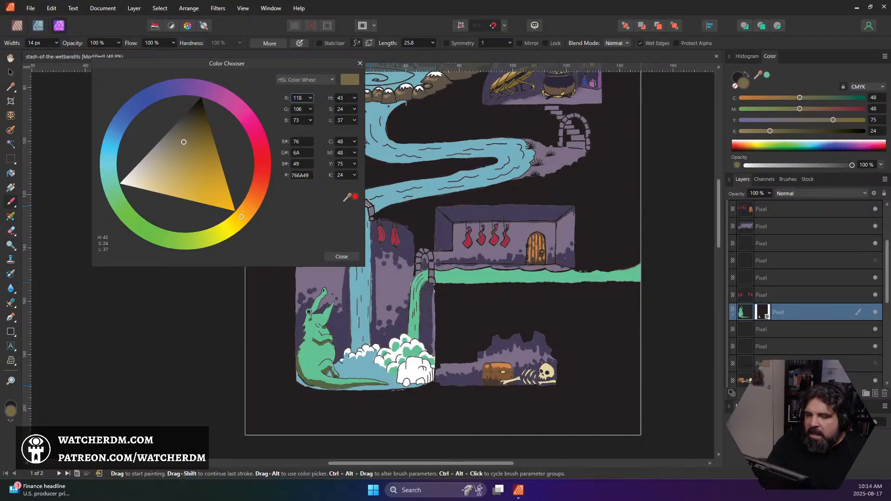
Lighten the brush colour to tan #978C6F and paint the underside of the alligator's snout, its lower jaw and its throat
{"action": "left_click_drag", "start_coordinate": [182, 143], "coordinate": [171, 152]}
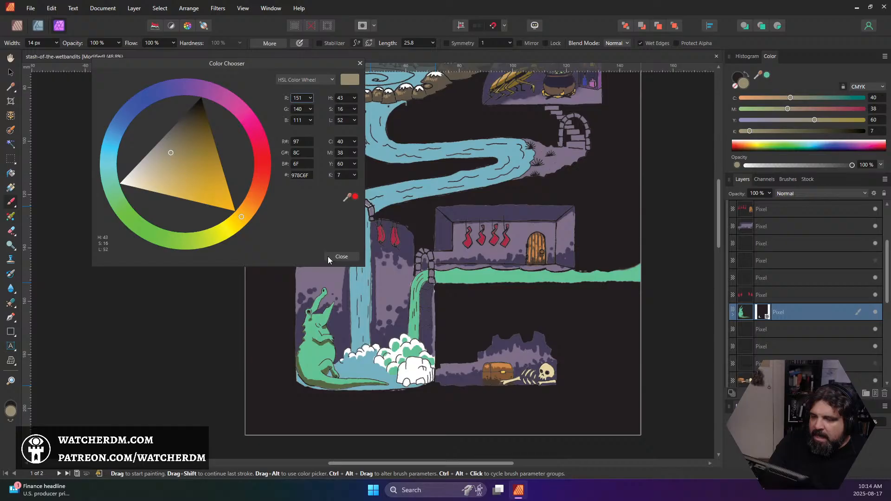
{"action": "left_click", "coordinate": [347, 255]}
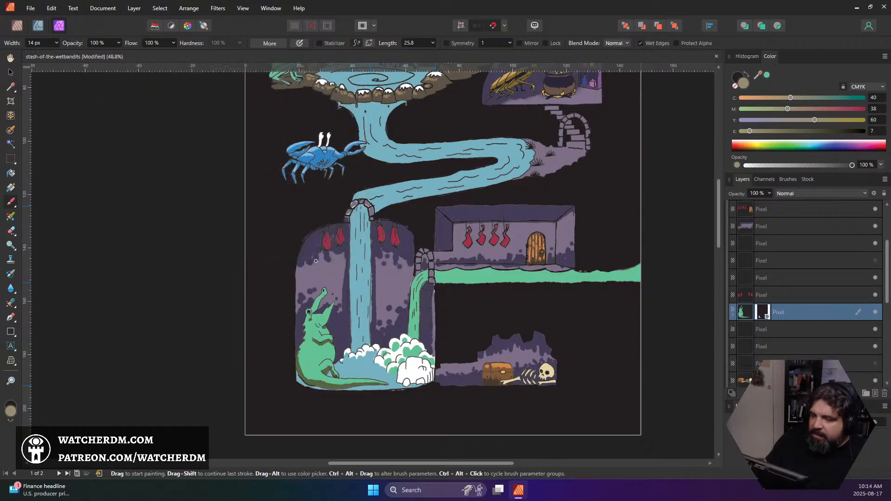
{"action": "scroll", "coordinate": [325, 303], "scroll_direction": "up", "scroll_amount": 5}
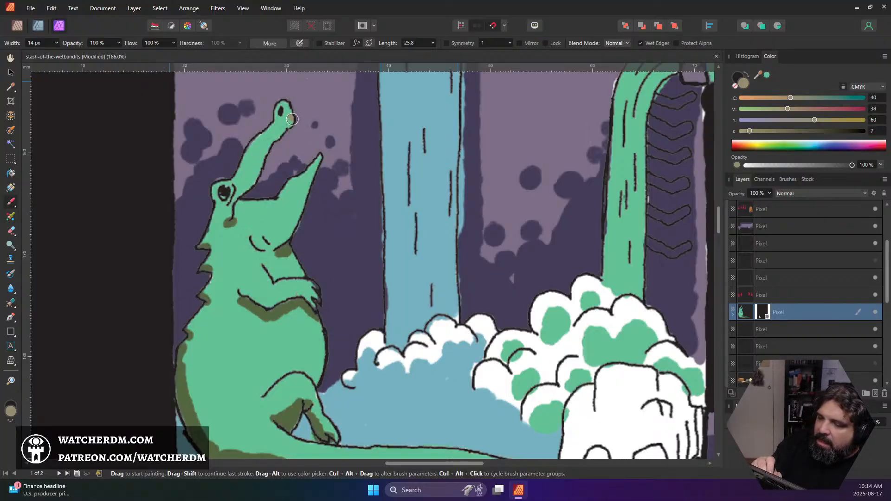
{"action": "mouse_move", "coordinate": [292, 117]}
{"action": "left_mouse_down"}
{"action": "mouse_move", "coordinate": [241, 198]}
{"action": "mouse_move", "coordinate": [242, 234]}
{"action": "mouse_move", "coordinate": [256, 217]}
{"action": "mouse_move", "coordinate": [245, 204]}
{"action": "mouse_move", "coordinate": [288, 198]}
{"action": "mouse_move", "coordinate": [312, 172]}
{"action": "mouse_move", "coordinate": [292, 205]}
{"action": "left_mouse_up"}
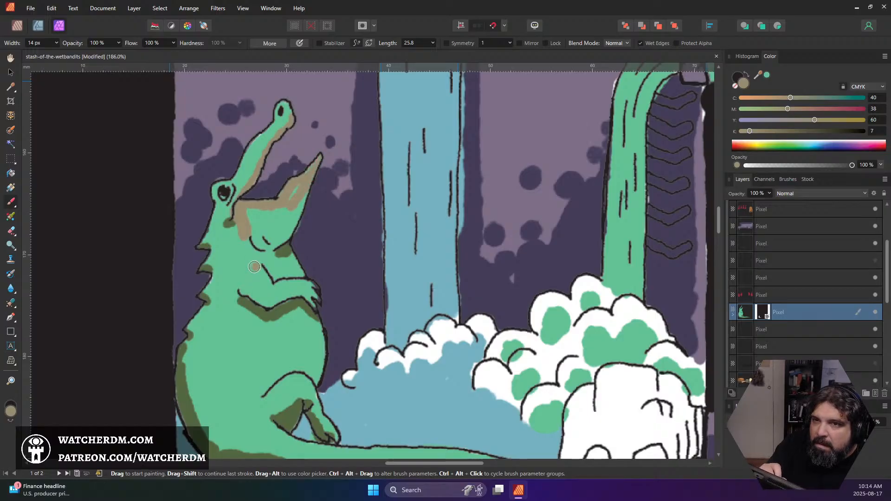
{"action": "mouse_move", "coordinate": [309, 171]}
{"action": "left_mouse_down"}
{"action": "mouse_move", "coordinate": [294, 222]}
{"action": "mouse_move", "coordinate": [300, 187]}
{"action": "mouse_move", "coordinate": [271, 242]}
{"action": "mouse_move", "coordinate": [292, 228]}
{"action": "mouse_move", "coordinate": [269, 244]}
{"action": "mouse_move", "coordinate": [286, 182]}
{"action": "mouse_move", "coordinate": [283, 206]}
{"action": "mouse_move", "coordinate": [269, 209]}
{"action": "mouse_move", "coordinate": [279, 223]}
{"action": "mouse_move", "coordinate": [273, 210]}
{"action": "mouse_move", "coordinate": [257, 235]}
{"action": "mouse_move", "coordinate": [277, 275]}
{"action": "mouse_move", "coordinate": [308, 221]}
{"action": "mouse_move", "coordinate": [309, 253]}
{"action": "mouse_move", "coordinate": [276, 276]}
{"action": "mouse_move", "coordinate": [304, 273]}
{"action": "mouse_move", "coordinate": [284, 271]}
{"action": "left_mouse_up"}
{"action": "key", "text": "ctrl+z"}
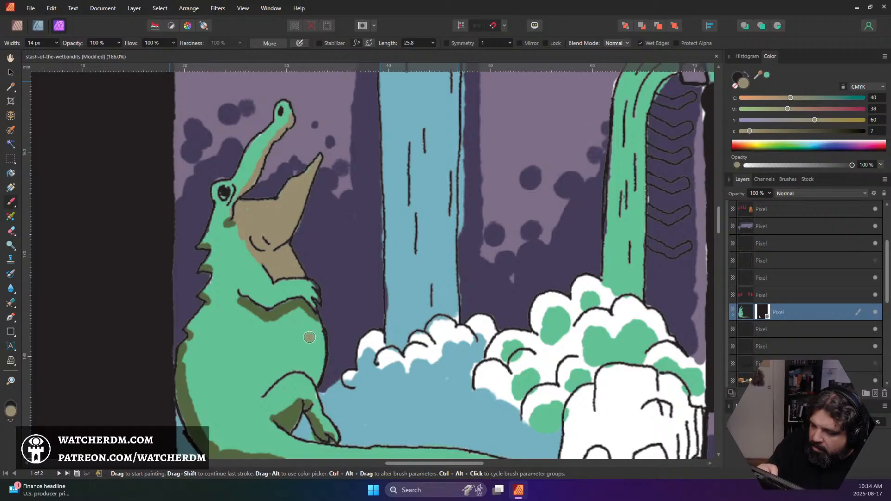
Paint the alligator's belly tan between the arm and hind leg, using a 5 px brush for the corners and 14 px for the rest
{"action": "mouse_move", "coordinate": [282, 308]}
{"action": "left_mouse_down"}
{"action": "mouse_move", "coordinate": [315, 332]}
{"action": "mouse_move", "coordinate": [309, 312]}
{"action": "mouse_move", "coordinate": [315, 319]}
{"action": "mouse_move", "coordinate": [317, 383]}
{"action": "mouse_move", "coordinate": [305, 363]}
{"action": "mouse_move", "coordinate": [312, 372]}
{"action": "mouse_move", "coordinate": [296, 365]}
{"action": "mouse_move", "coordinate": [275, 375]}
{"action": "mouse_move", "coordinate": [279, 308]}
{"action": "mouse_move", "coordinate": [280, 365]}
{"action": "left_mouse_up"}
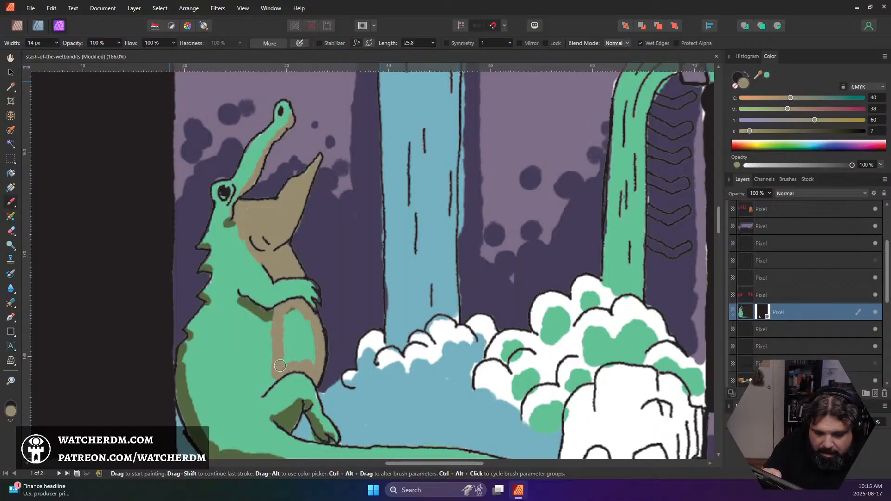
{"action": "key", "text": "["}
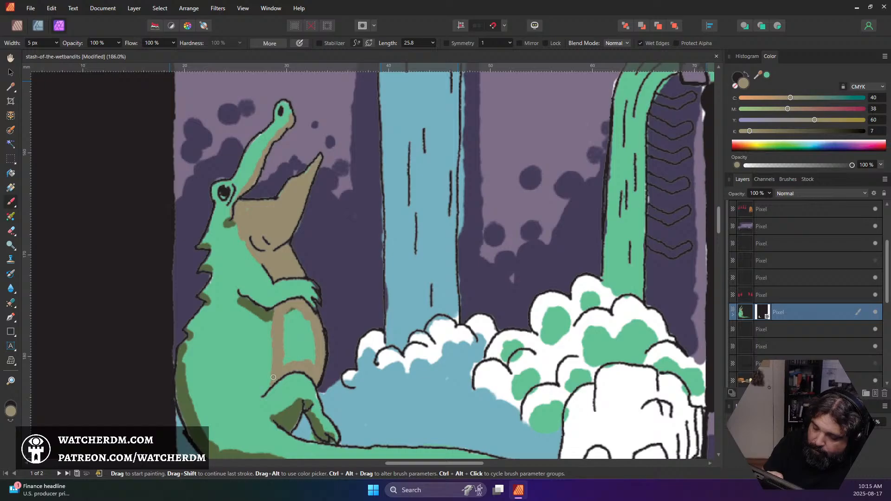
{"action": "mouse_move", "coordinate": [284, 366]}
{"action": "left_mouse_down"}
{"action": "mouse_move", "coordinate": [290, 307]}
{"action": "mouse_move", "coordinate": [301, 355]}
{"action": "mouse_move", "coordinate": [298, 316]}
{"action": "left_mouse_up"}
{"action": "key", "text": "]"}
{"action": "key", "text": "]"}
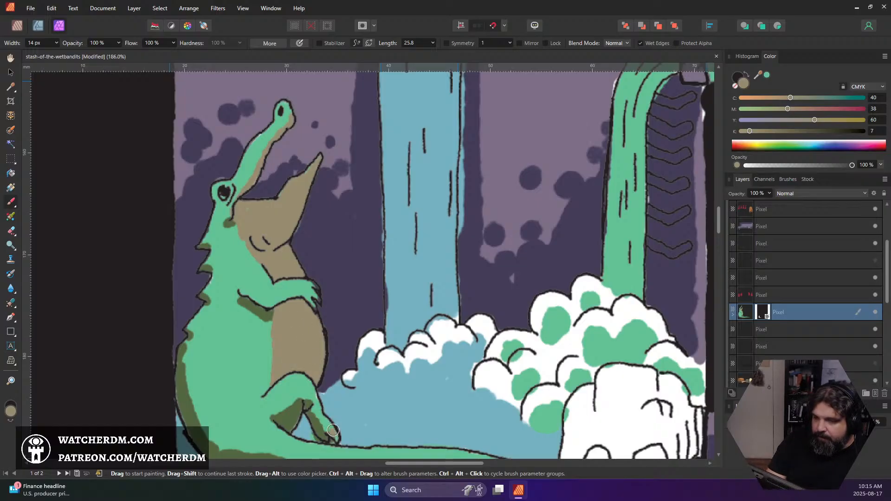
{"action": "scroll", "coordinate": [333, 441], "scroll_direction": "down", "scroll_amount": 5}
{"action": "scroll", "coordinate": [381, 401], "scroll_direction": "up", "scroll_amount": 6}
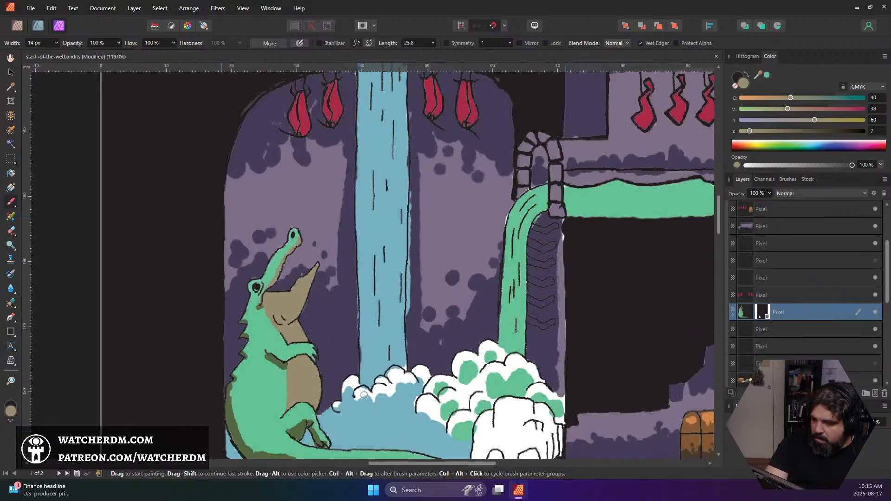
{"action": "scroll", "coordinate": [359, 389], "scroll_direction": "down", "scroll_amount": 2}
{"action": "scroll", "coordinate": [358, 389], "scroll_direction": "up", "scroll_amount": 1}
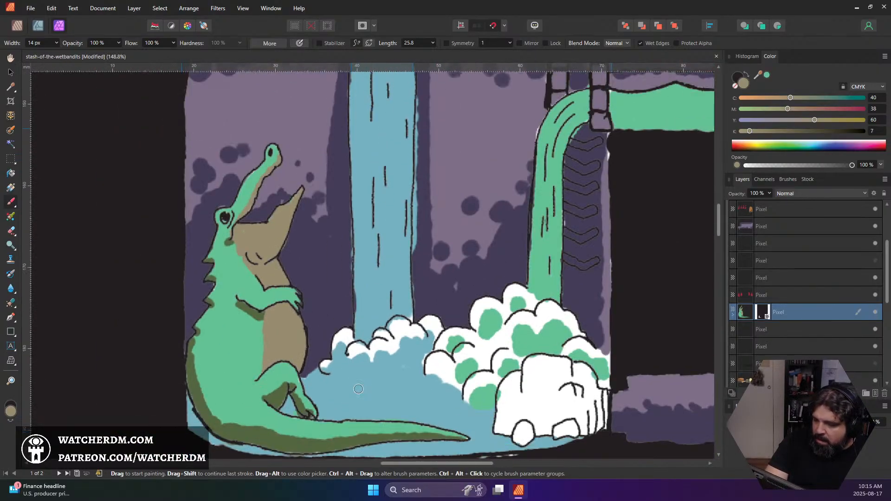
Change the brush colour to pale cream #DFD9AA
{"action": "left_click", "coordinate": [10, 411]}
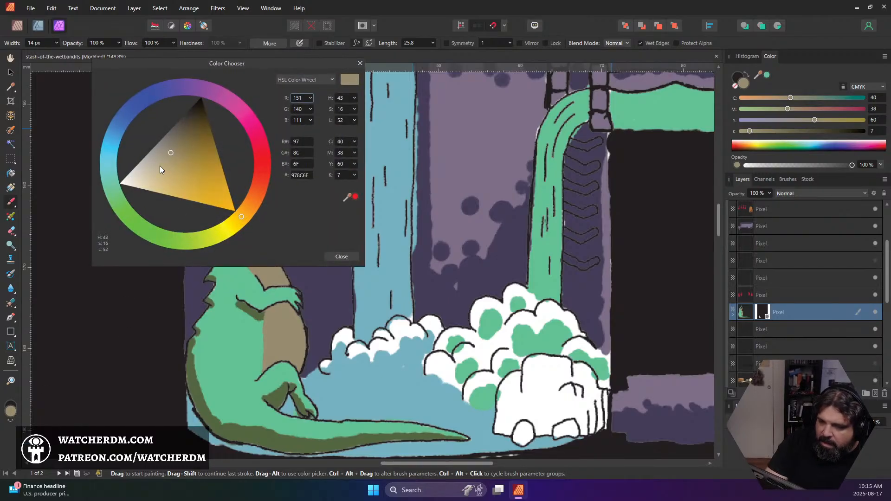
{"action": "left_click_drag", "start_coordinate": [159, 166], "coordinate": [157, 169]}
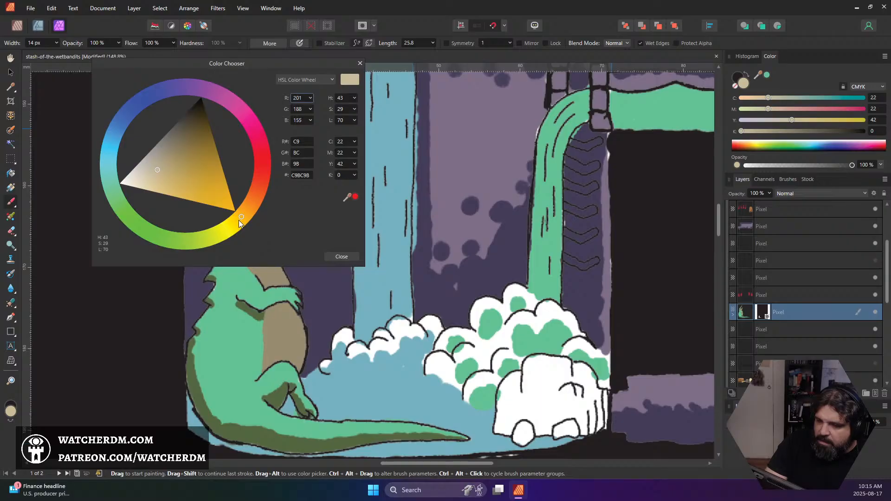
{"action": "left_click_drag", "start_coordinate": [239, 220], "coordinate": [232, 229]}
{"action": "left_click", "coordinate": [148, 165]}
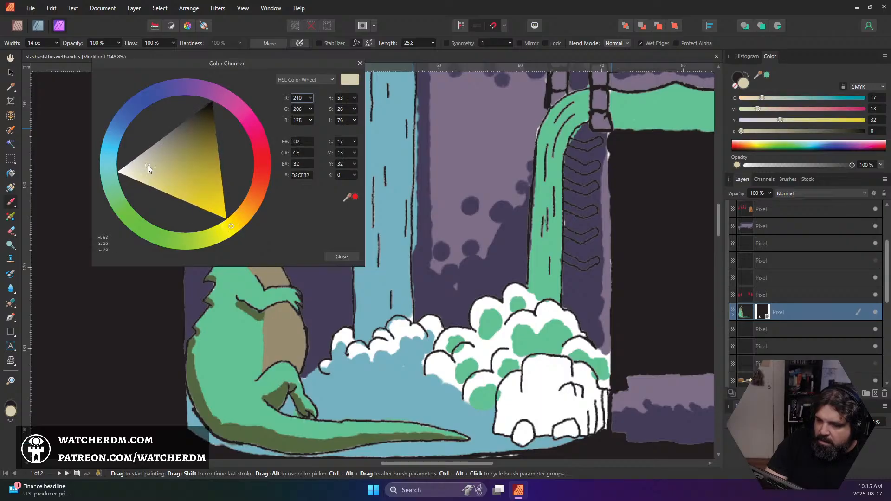
{"action": "left_click_drag", "start_coordinate": [149, 168], "coordinate": [152, 173]}
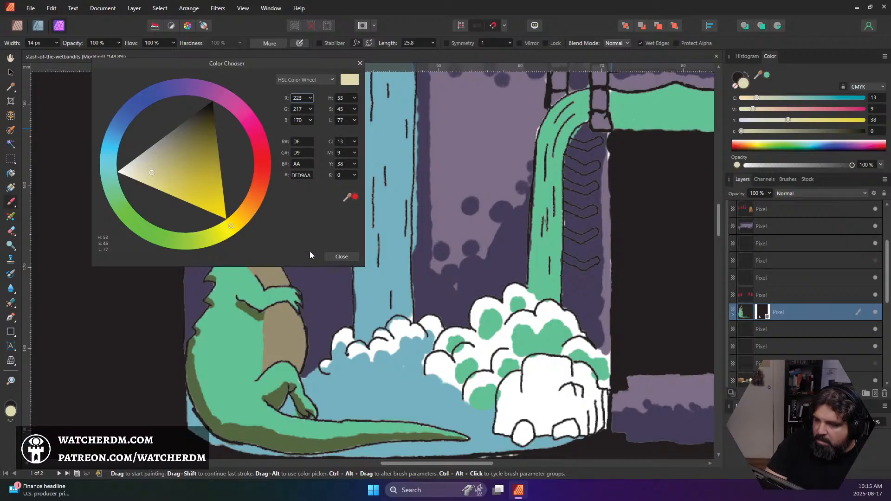
{"action": "left_click", "coordinate": [341, 256]}
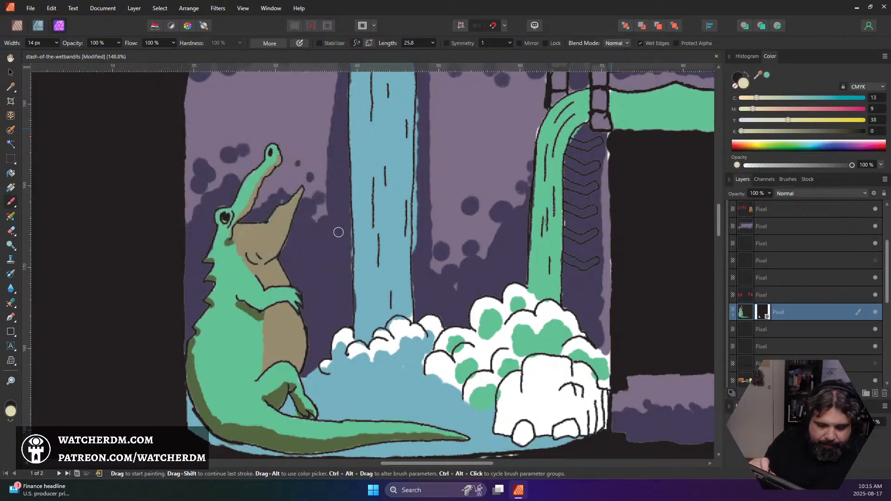
Paint cream highlights on the tip of the alligator's lower jaw and along the snout's underside with a 5 px brush
{"action": "key", "text": "["}
{"action": "key", "text": "["}
{"action": "left_click_drag", "start_coordinate": [300, 192], "coordinate": [293, 197]}
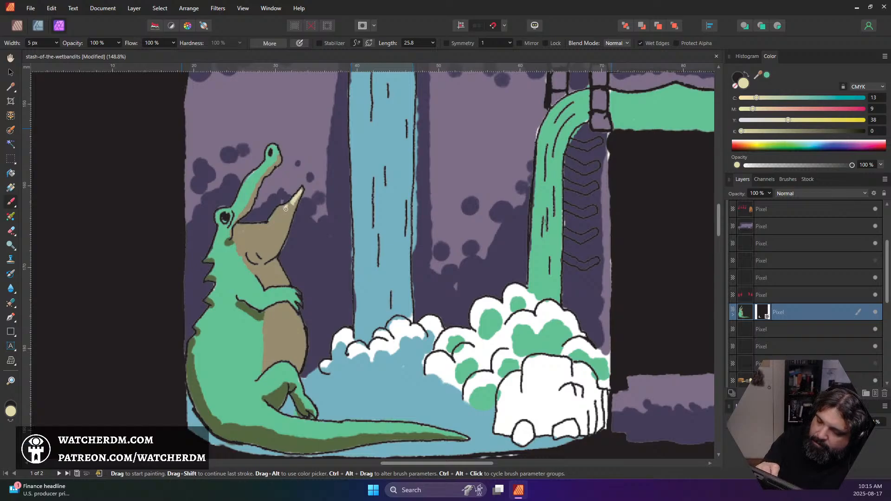
{"action": "left_click_drag", "start_coordinate": [277, 214], "coordinate": [275, 215]}
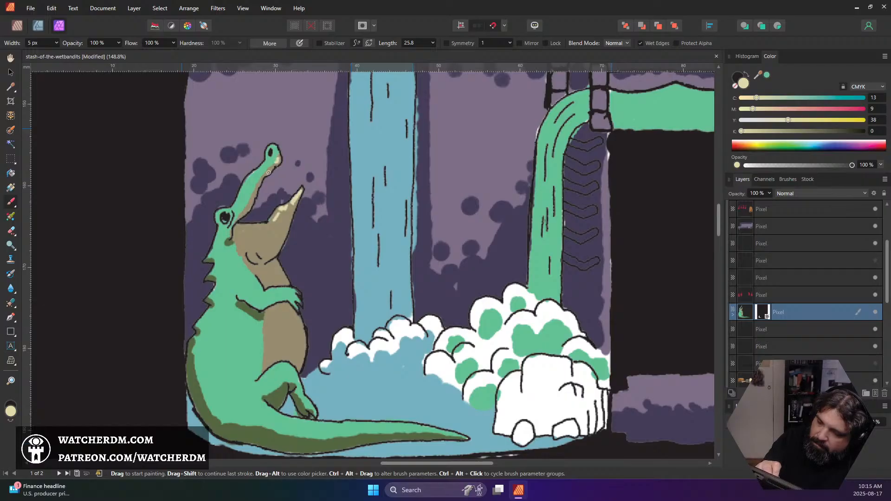
{"action": "left_click_drag", "start_coordinate": [257, 187], "coordinate": [245, 212]}
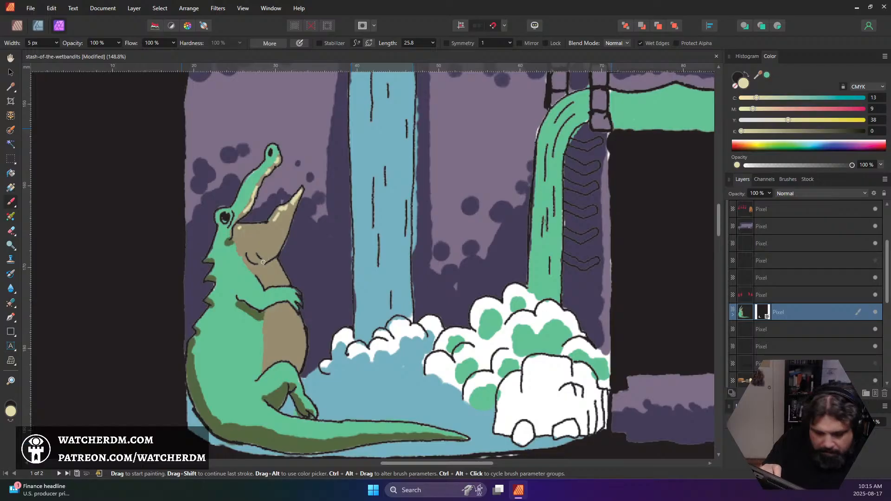
Enlarge the brush to 11 px and then 14 px, and paint cream highlights on the alligator's lower jaw, throat and belly
{"action": "key", "text": "bracketright"}
{"action": "key", "text": "bracketright"}
{"action": "key", "text": "bracketright"}
{"action": "key", "text": "bracketright"}
{"action": "key", "text": "bracketright"}
{"action": "key", "text": "bracketright"}
{"action": "key", "text": "bracketright"}
{"action": "key", "text": "bracketright"}
{"action": "key", "text": "bracketright"}
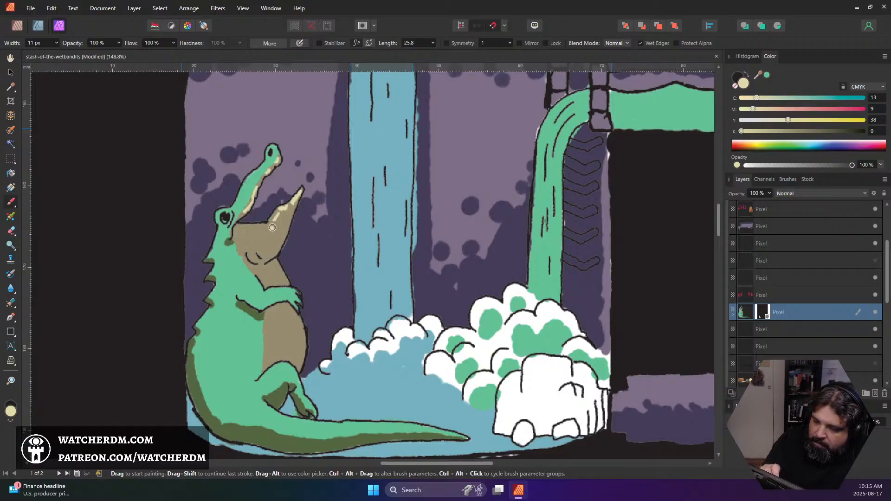
{"action": "mouse_move", "coordinate": [273, 228]}
{"action": "left_mouse_down"}
{"action": "mouse_move", "coordinate": [247, 234]}
{"action": "mouse_move", "coordinate": [269, 231]}
{"action": "mouse_move", "coordinate": [244, 230]}
{"action": "mouse_move", "coordinate": [271, 226]}
{"action": "mouse_move", "coordinate": [290, 203]}
{"action": "mouse_move", "coordinate": [252, 242]}
{"action": "left_mouse_up"}
{"action": "left_click_drag", "start_coordinate": [278, 273], "coordinate": [269, 281]}
{"action": "mouse_move", "coordinate": [280, 316]}
{"action": "left_mouse_down"}
{"action": "mouse_move", "coordinate": [271, 319]}
{"action": "mouse_move", "coordinate": [284, 329]}
{"action": "mouse_move", "coordinate": [280, 346]}
{"action": "left_mouse_up"}
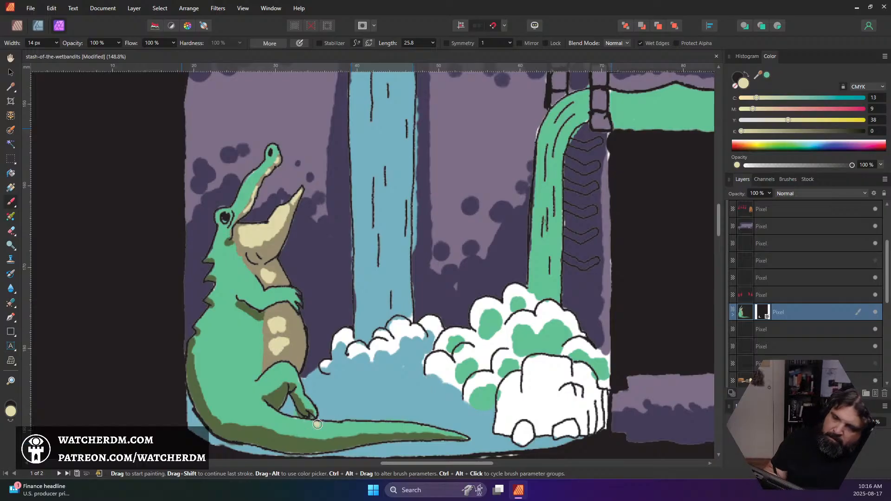
Add a pixel layer above the alligator's colour layer and paint cream teeth along both jaws with a 3 px brush
{"action": "scroll", "coordinate": [354, 367], "scroll_direction": "down", "scroll_amount": 6}
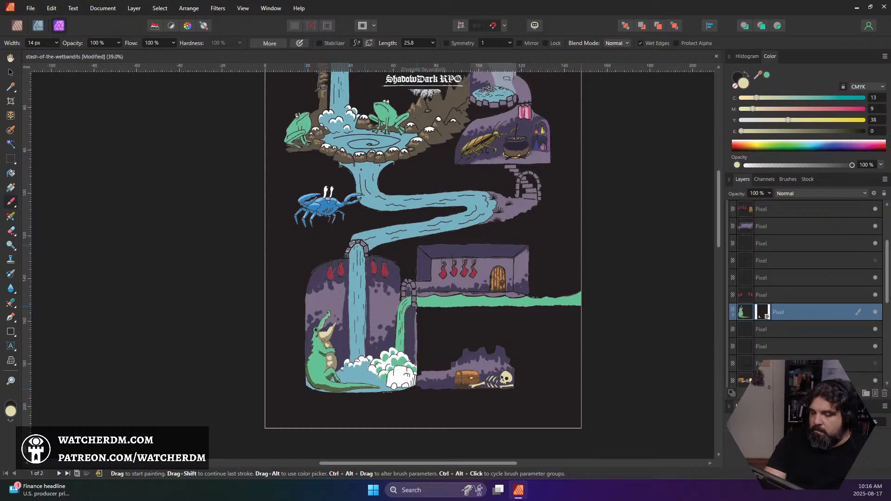
{"action": "scroll", "coordinate": [373, 394], "scroll_direction": "up", "scroll_amount": 8}
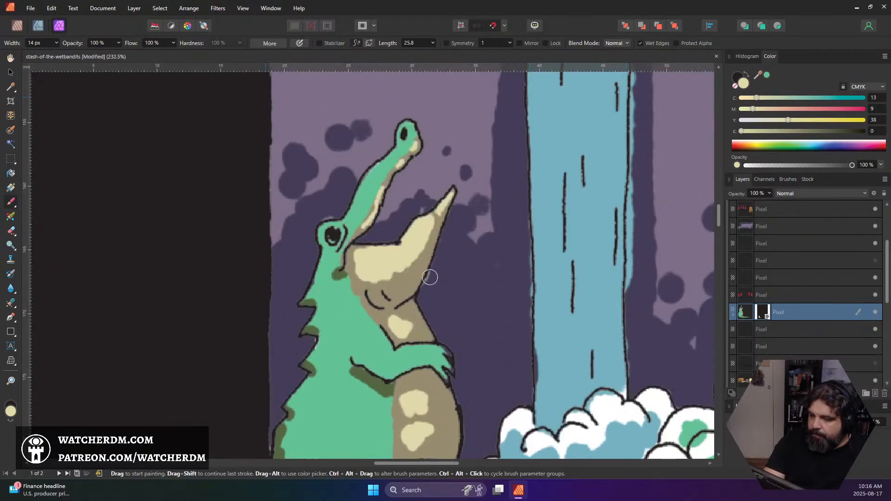
{"action": "key", "text": "bracketleft"}
{"action": "key", "text": "bracketleft"}
{"action": "key", "text": "bracketleft"}
{"action": "key", "text": "bracketleft"}
{"action": "key", "text": "bracketleft"}
{"action": "key", "text": "bracketleft"}
{"action": "key", "text": "bracketleft"}
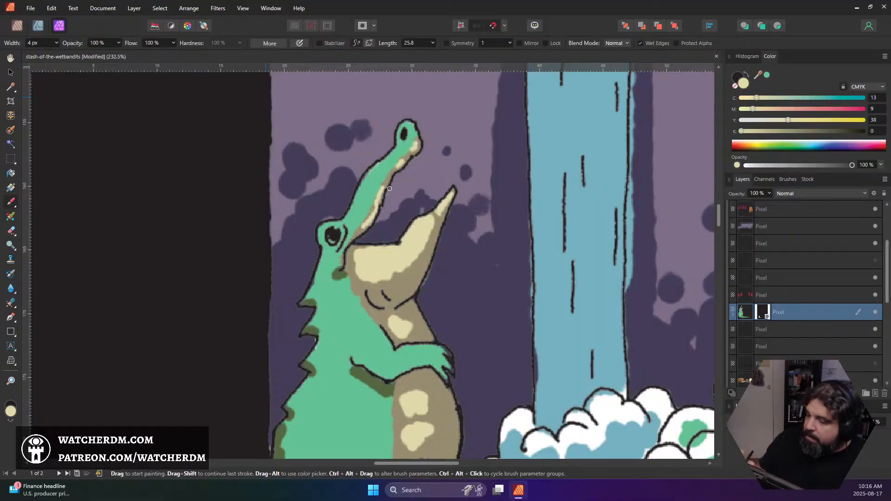
{"action": "left_click", "coordinate": [871, 394]}
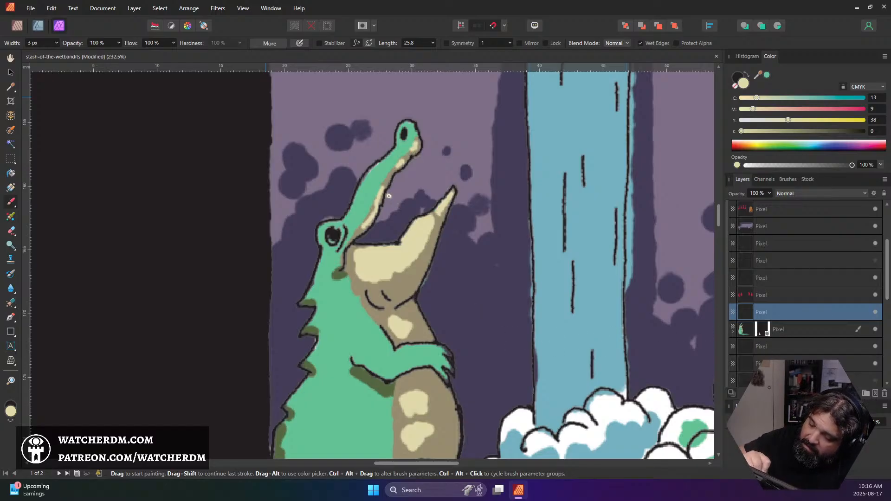
{"action": "left_click", "coordinate": [389, 196]}
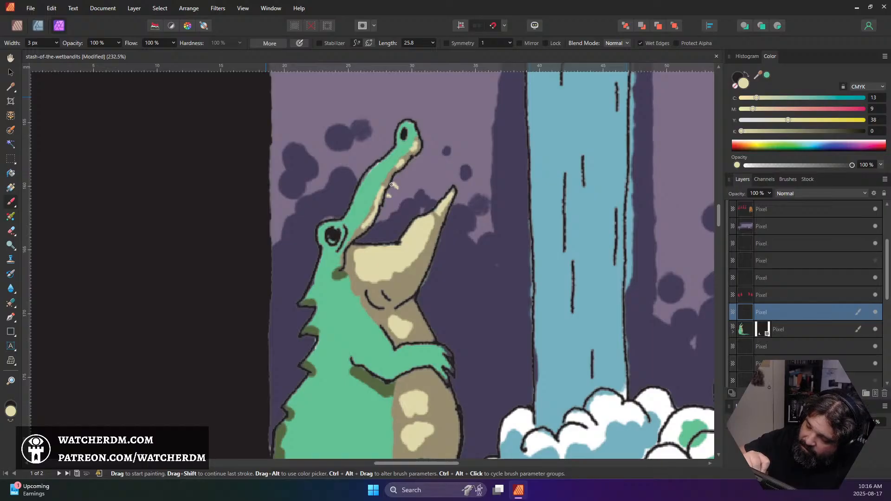
{"action": "left_click_drag", "start_coordinate": [399, 172], "coordinate": [417, 160]}
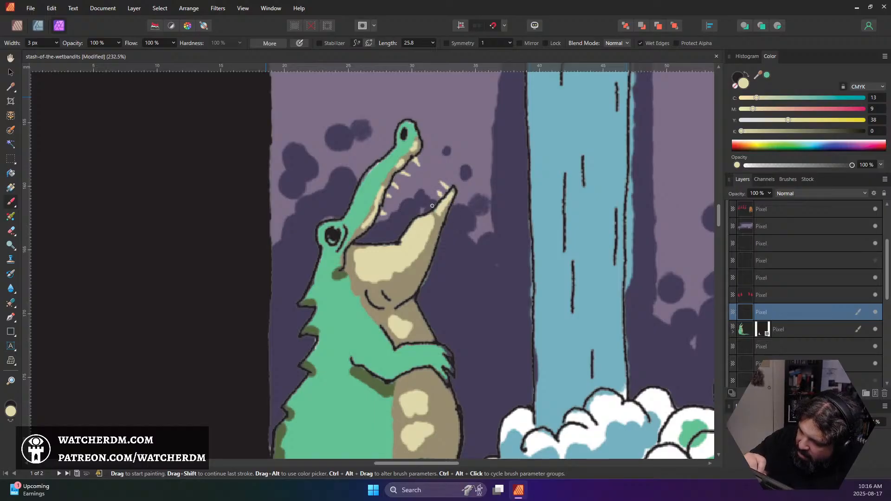
{"action": "left_click_drag", "start_coordinate": [432, 208], "coordinate": [429, 201]}
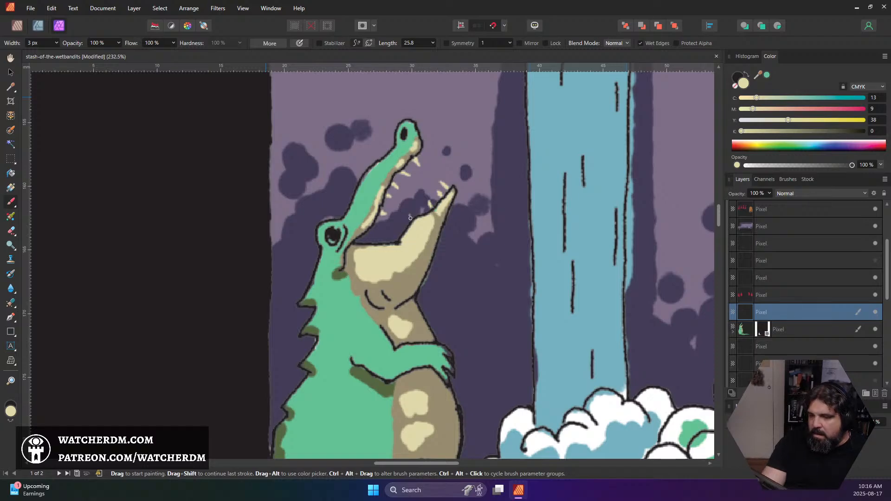
Identify the alligator's line-art layer by toggling layer visibility, select it and sample black from the eye as the brush colour
{"action": "scroll", "coordinate": [410, 217], "scroll_direction": "down", "scroll_amount": 6}
{"action": "scroll", "coordinate": [462, 247], "scroll_direction": "up", "scroll_amount": 1}
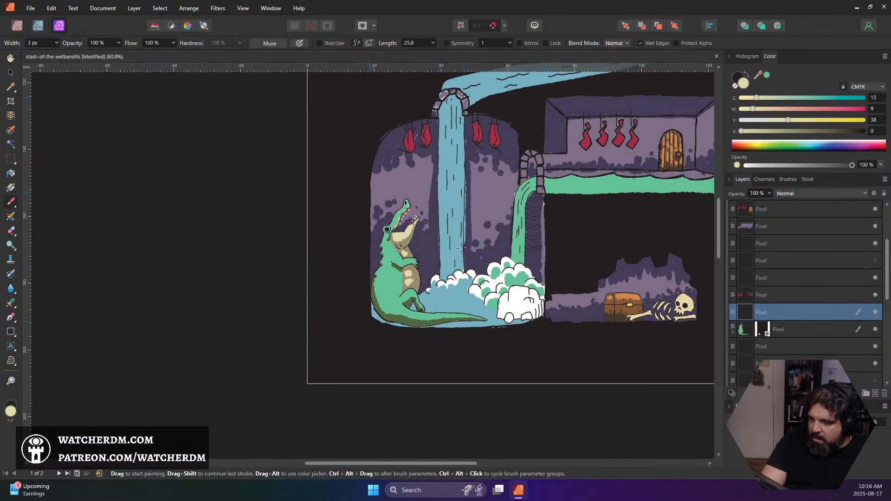
{"action": "scroll", "coordinate": [388, 245], "scroll_direction": "up", "scroll_amount": 5}
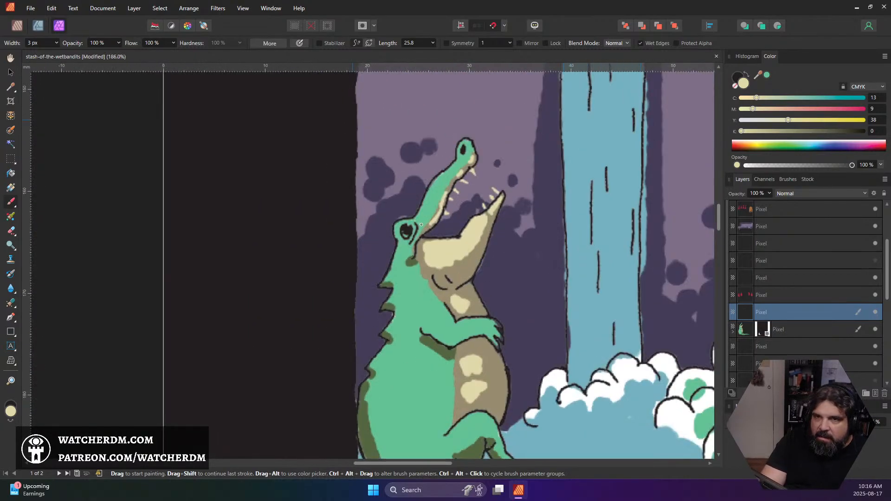
{"action": "scroll", "coordinate": [421, 224], "scroll_direction": "up", "scroll_amount": 5}
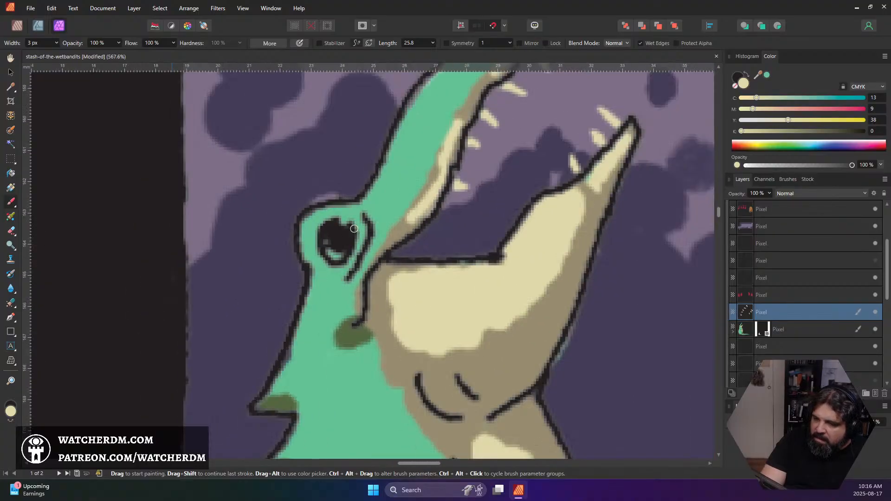
{"action": "scroll", "coordinate": [354, 229], "scroll_direction": "down", "scroll_amount": 1}
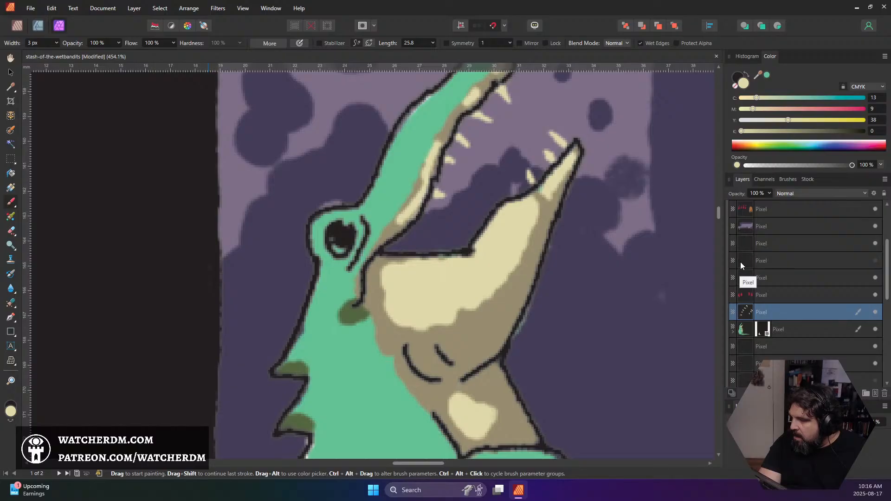
{"action": "left_click", "coordinate": [875, 261]}
{"action": "left_click", "coordinate": [875, 261]}
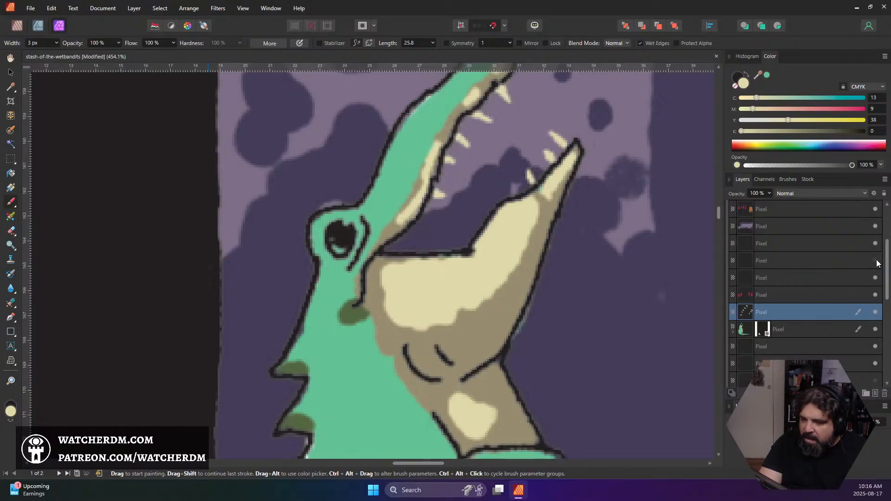
{"action": "left_click", "coordinate": [875, 243]}
{"action": "left_click", "coordinate": [875, 245]}
{"action": "left_click", "coordinate": [839, 248]}
{"action": "left_click", "coordinate": [332, 227], "text": "alt"}
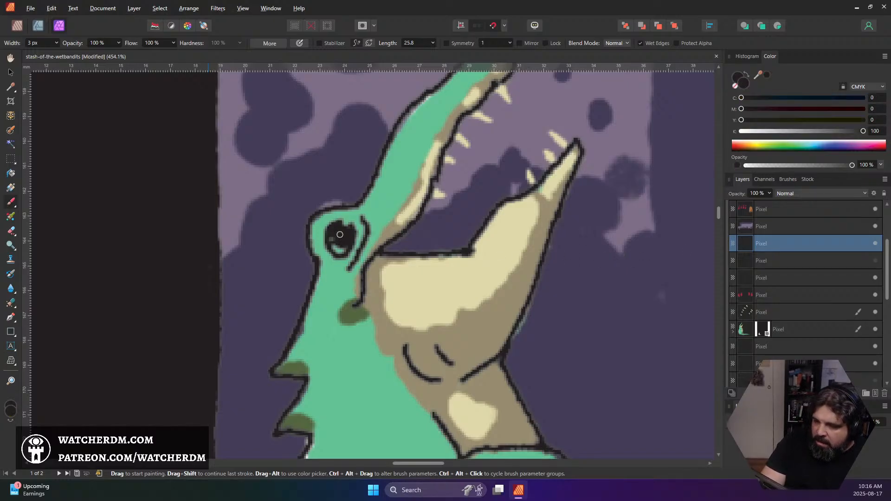
Reshape the alligator's eye by extending its upper and lower corners with a 2 px black brush and erasing its rear edge at 3 px
{"action": "key", "text": "bracketleft"}
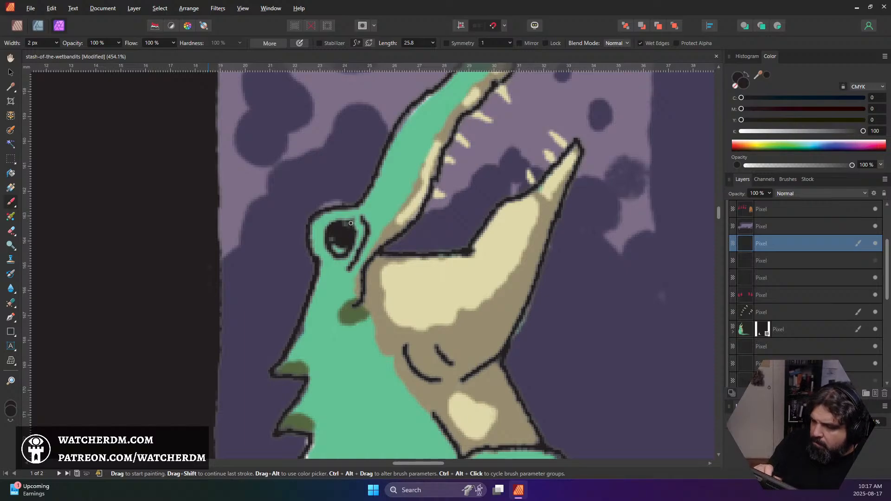
{"action": "mouse_move", "coordinate": [349, 220]}
{"action": "left_mouse_down"}
{"action": "mouse_move", "coordinate": [361, 218]}
{"action": "mouse_move", "coordinate": [358, 225]}
{"action": "mouse_move", "coordinate": [349, 226]}
{"action": "mouse_move", "coordinate": [367, 214]}
{"action": "left_mouse_up"}
{"action": "mouse_move", "coordinate": [332, 255]}
{"action": "left_mouse_down"}
{"action": "mouse_move", "coordinate": [334, 276]}
{"action": "mouse_move", "coordinate": [337, 266]}
{"action": "left_mouse_up"}
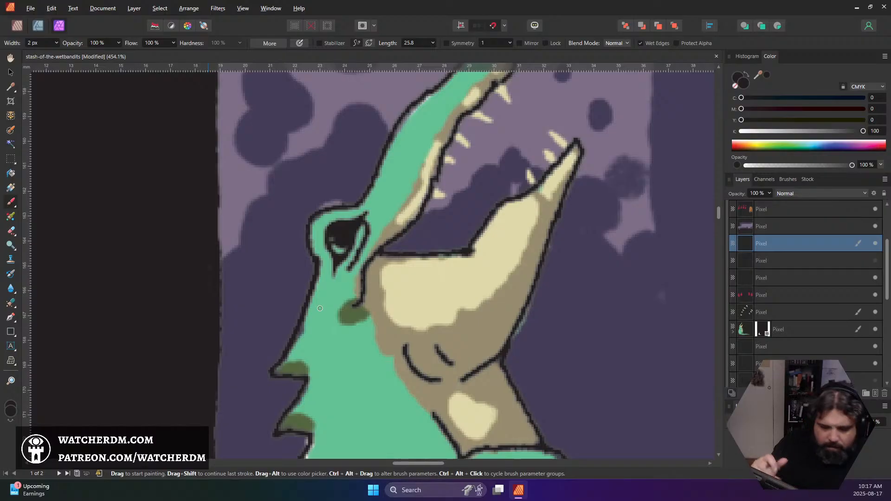
{"action": "key", "text": "e"}
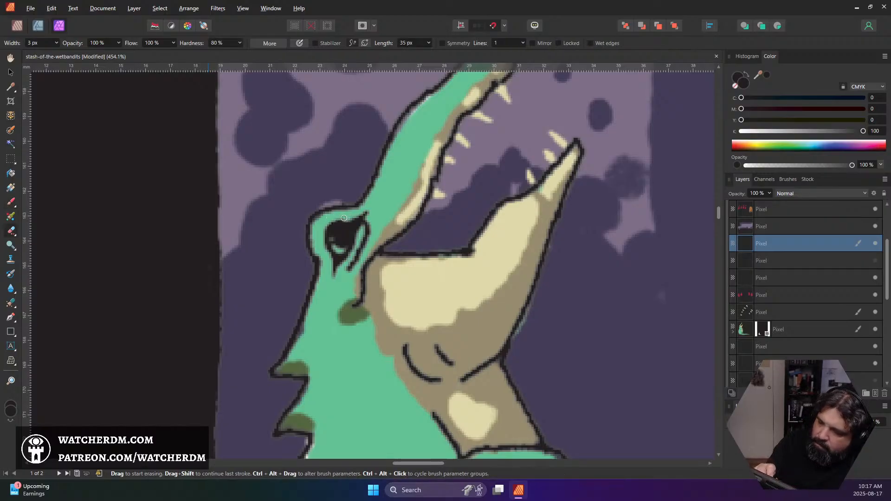
{"action": "mouse_move", "coordinate": [327, 235]}
{"action": "left_mouse_down"}
{"action": "mouse_move", "coordinate": [329, 251]}
{"action": "mouse_move", "coordinate": [326, 229]}
{"action": "left_mouse_up"}
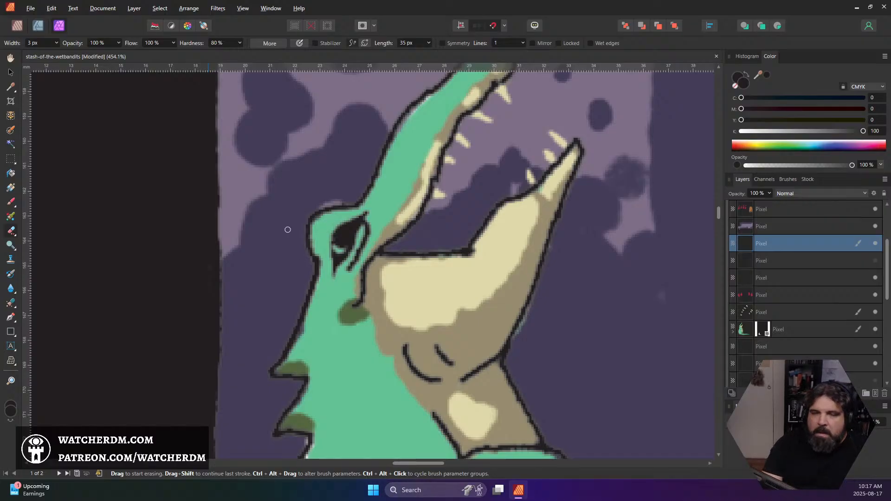
Sample the tan of the alligator's belly as the brush colour, darken it to brown 463828 and enlarge the brush to 4 px
{"action": "scroll", "coordinate": [645, 303], "scroll_direction": "down", "scroll_amount": 3}
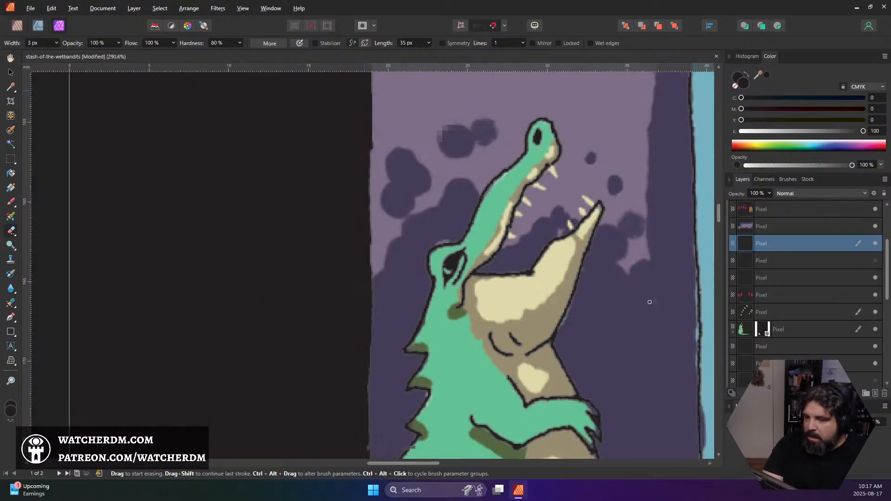
{"action": "left_click_drag", "start_coordinate": [691, 301], "coordinate": [497, 230]}
{"action": "scroll", "coordinate": [516, 247], "scroll_direction": "down", "scroll_amount": 3}
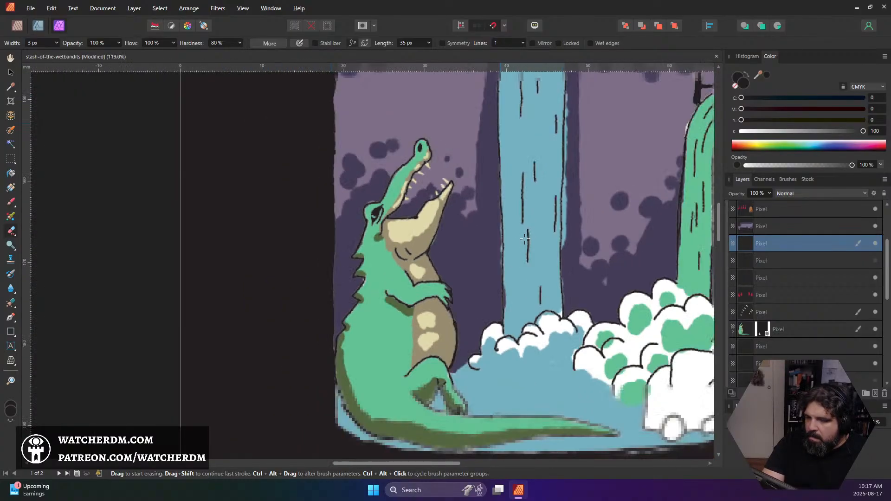
{"action": "left_click_drag", "start_coordinate": [569, 250], "coordinate": [483, 269]}
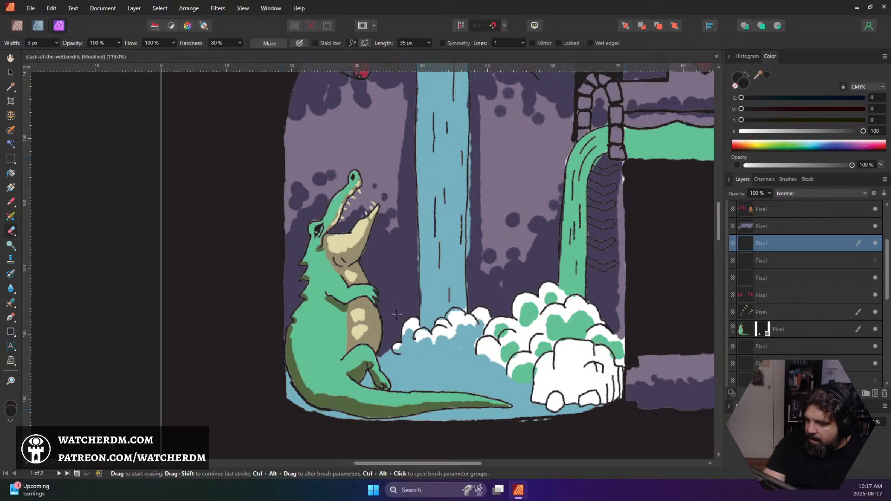
{"action": "left_click", "coordinate": [12, 203]}
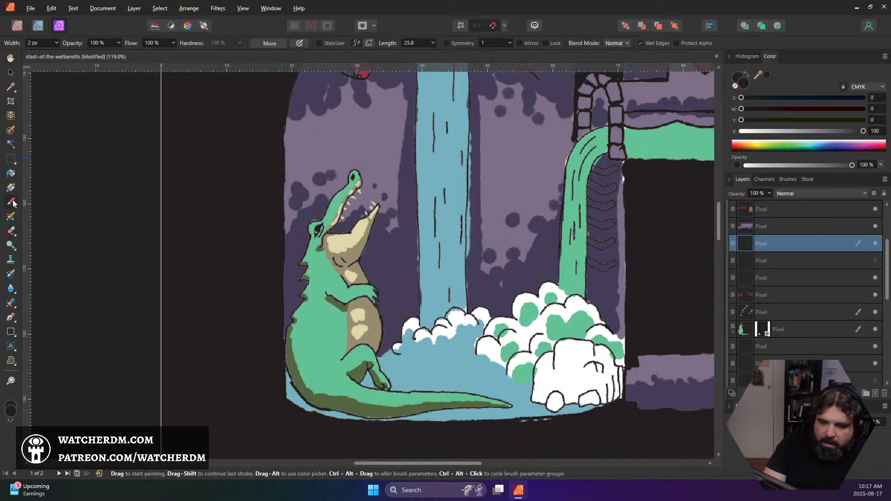
{"action": "left_click", "coordinate": [359, 325], "text": "alt"}
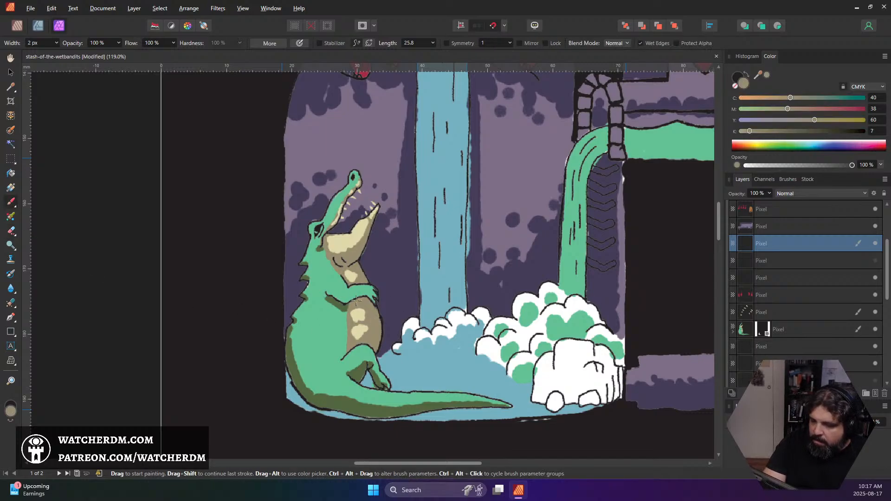
{"action": "scroll", "coordinate": [356, 301], "scroll_direction": "up", "scroll_amount": 4}
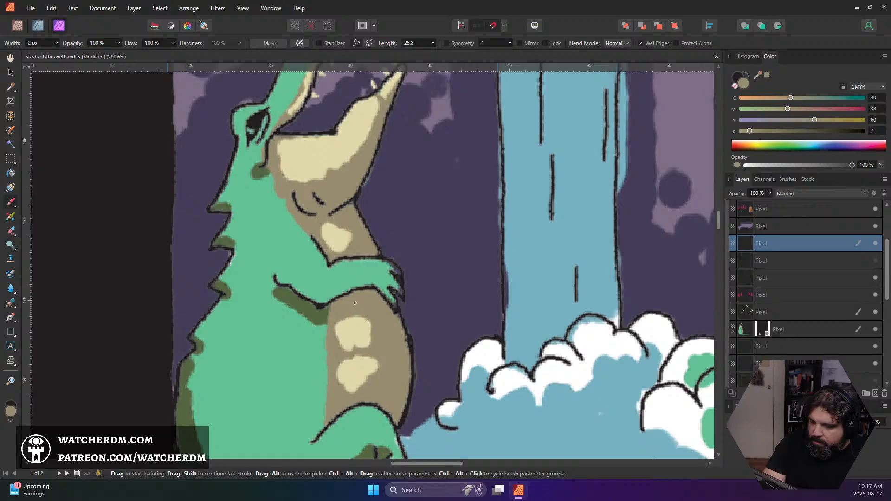
{"action": "left_click", "coordinate": [10, 411]}
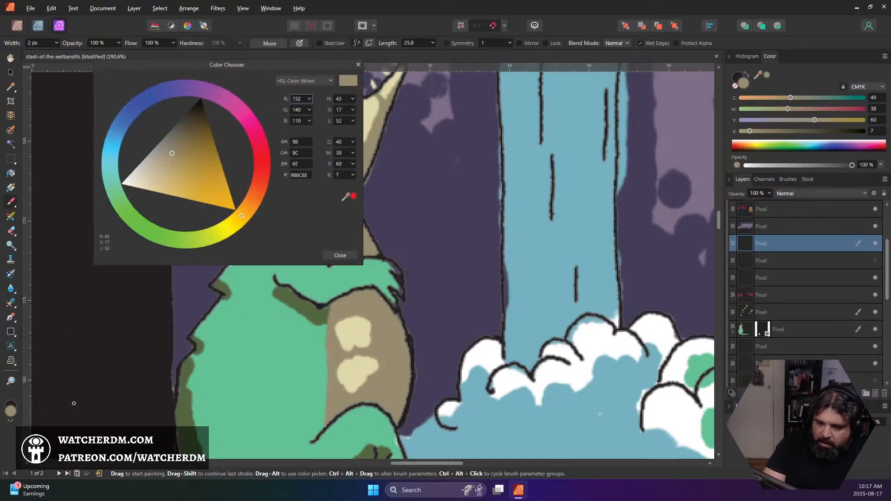
{"action": "left_click", "coordinate": [188, 134]}
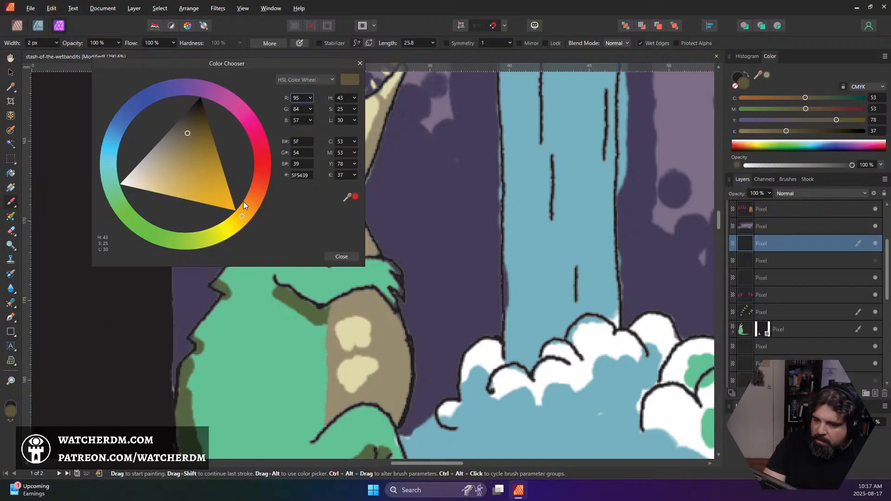
{"action": "left_click", "coordinate": [190, 124]}
{"action": "left_click", "coordinate": [258, 202]}
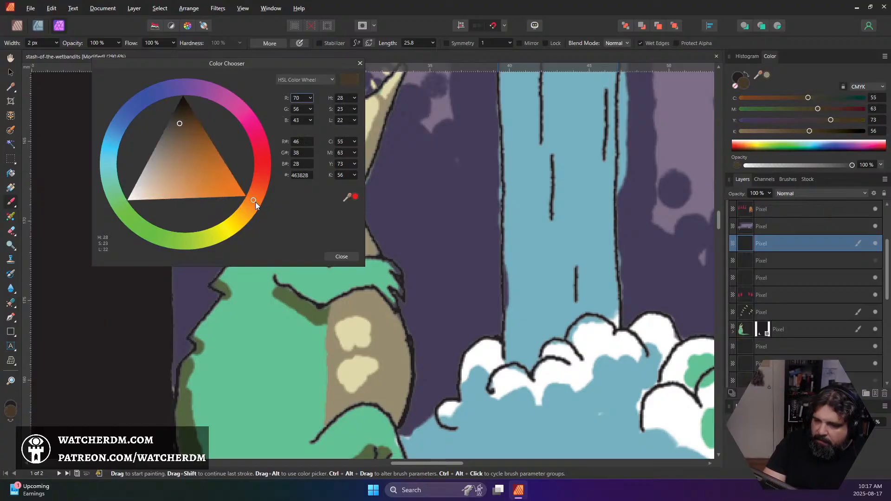
{"action": "left_click", "coordinate": [343, 255]}
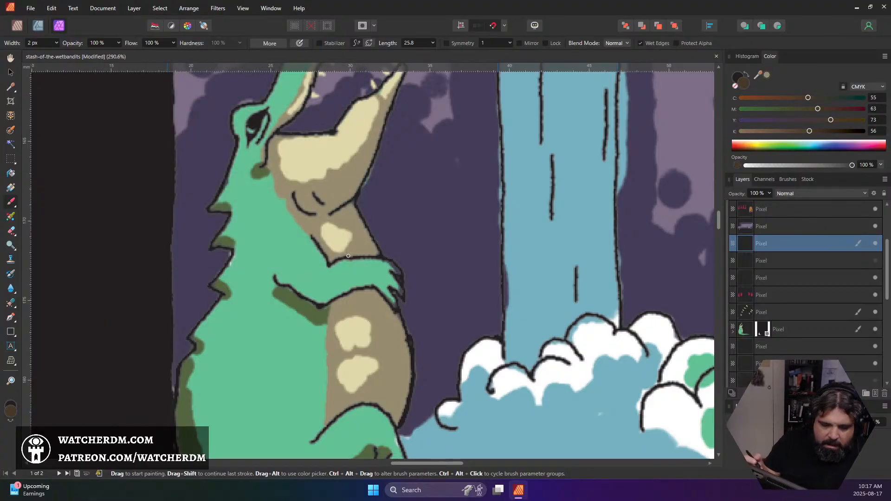
{"action": "key", "text": "]"}
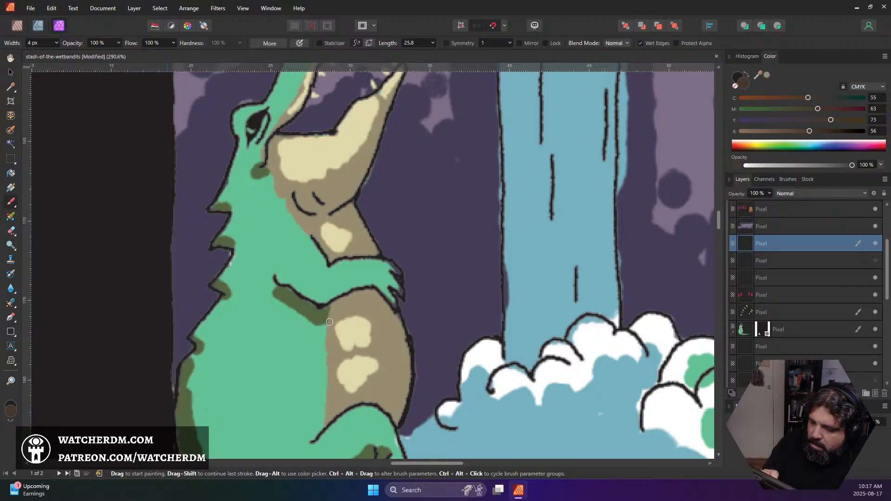
{"action": "mouse_move", "coordinate": [329, 321]}
{"action": "left_mouse_down"}
{"action": "mouse_move", "coordinate": [334, 305]}
{"action": "mouse_move", "coordinate": [328, 315]}
{"action": "left_mouse_up"}
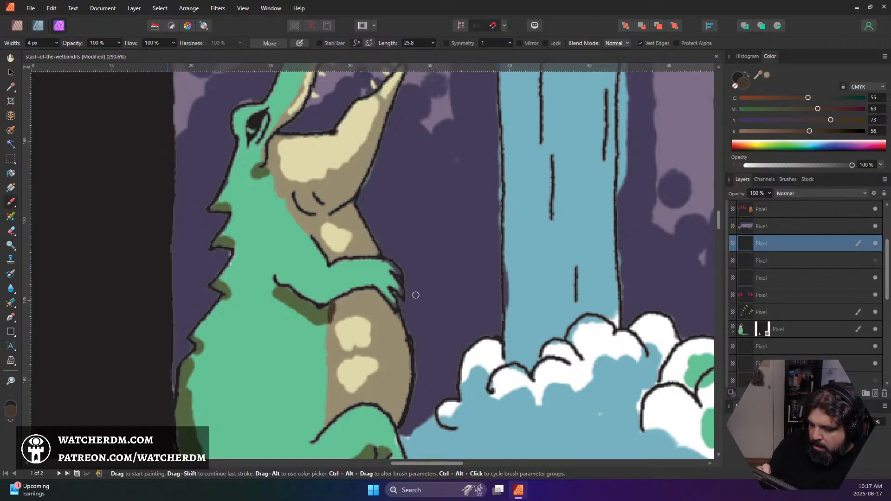
{"action": "key", "text": "ctrl+z"}
{"action": "key", "text": "Delete"}
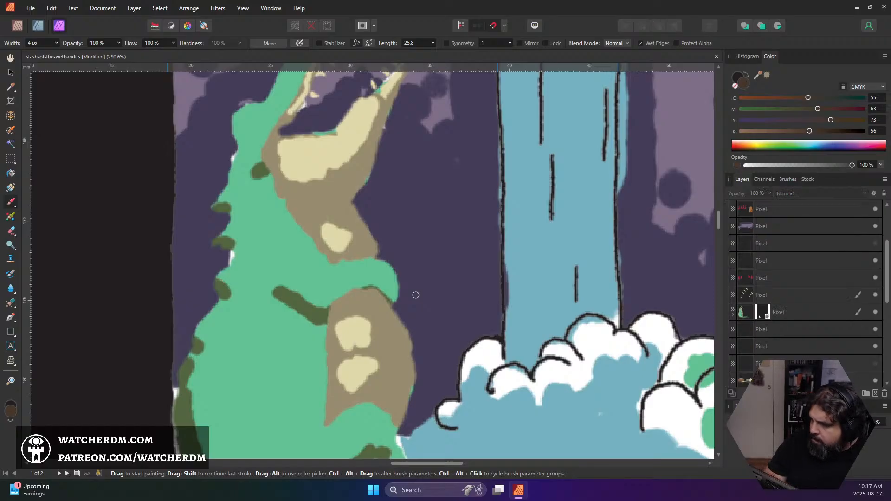
{"action": "key", "text": "ctrl+z"}
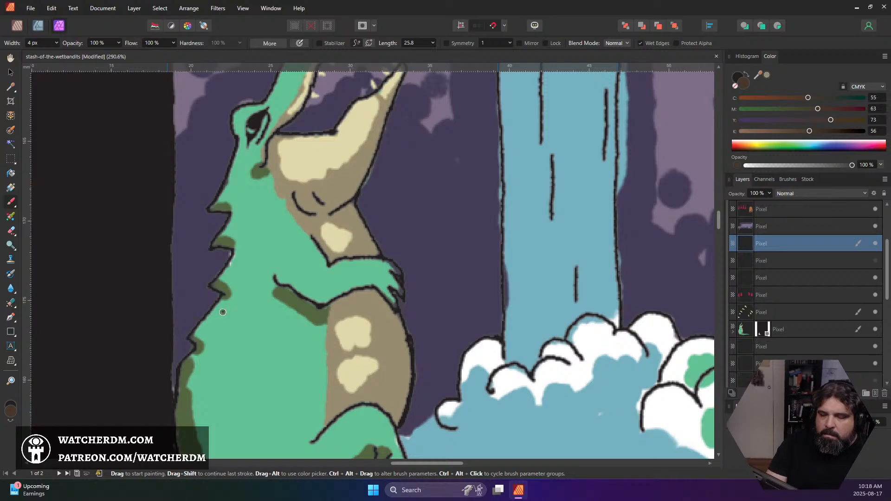
Lighten the brown brush colour to 5A493A
{"action": "double_click", "coordinate": [10, 411]}
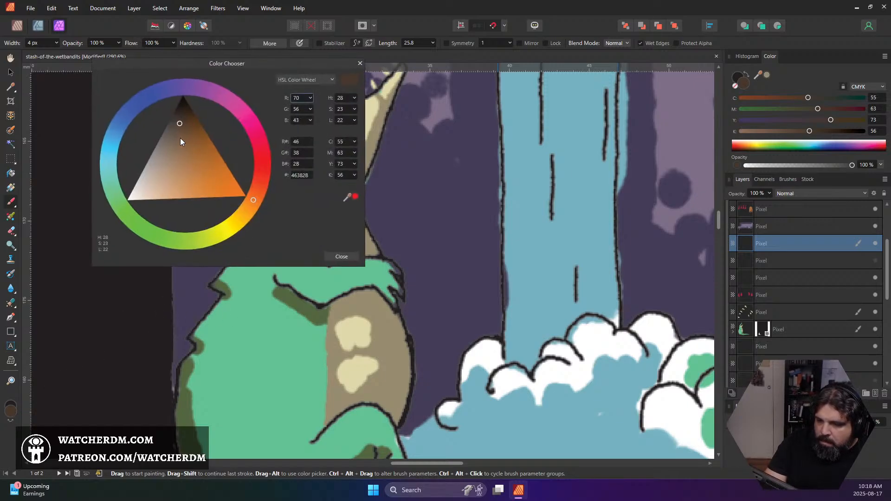
{"action": "left_click_drag", "start_coordinate": [180, 138], "coordinate": [179, 133]}
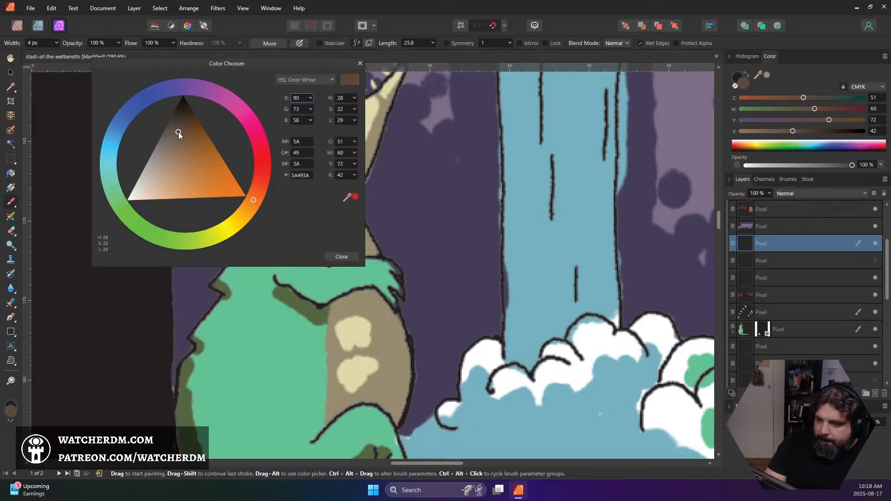
{"action": "left_click", "coordinate": [343, 257]}
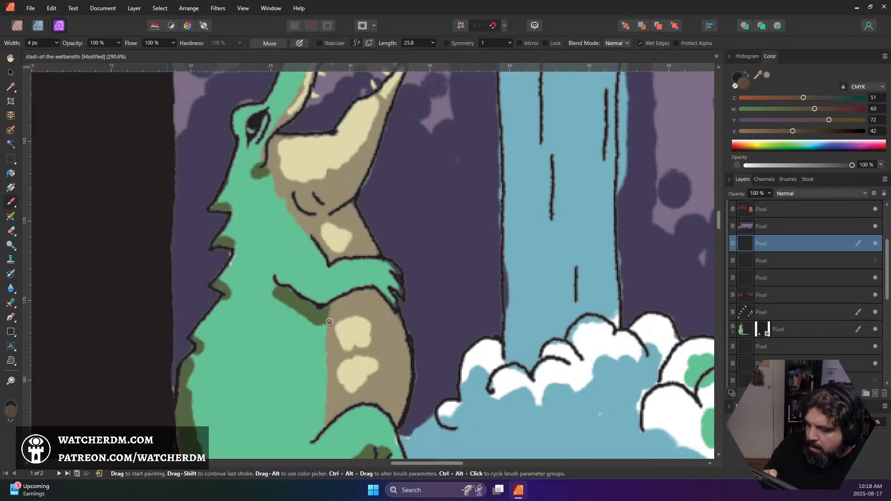
{"action": "mouse_move", "coordinate": [327, 320]}
{"action": "left_mouse_down"}
{"action": "mouse_move", "coordinate": [363, 295]}
{"action": "mouse_move", "coordinate": [333, 305]}
{"action": "mouse_move", "coordinate": [331, 317]}
{"action": "mouse_move", "coordinate": [359, 292]}
{"action": "left_mouse_up"}
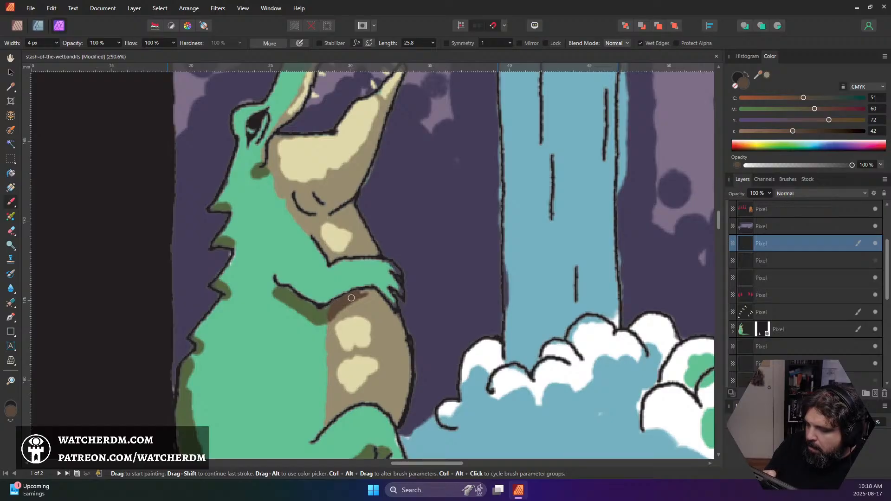
{"action": "key", "text": "ctrl+z"}
{"action": "key", "text": "ctrl+z"}
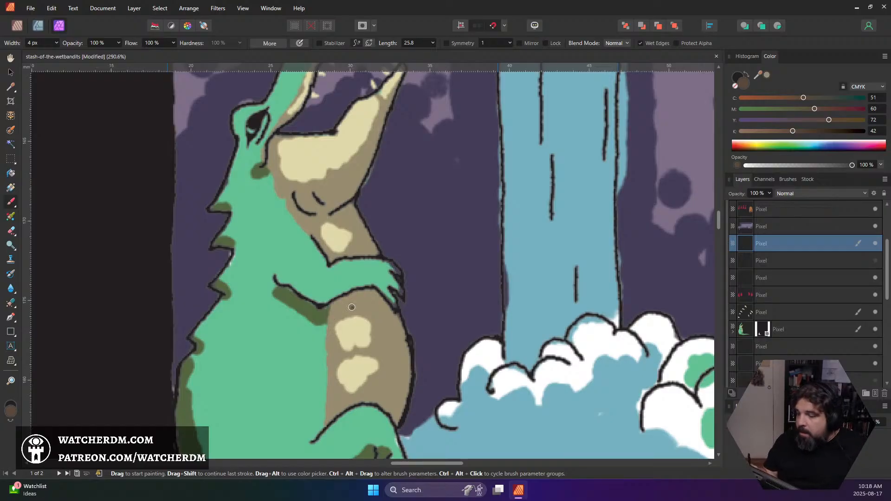
On the alligator's colour layer, paint a brown shadow beneath the arm and draw curved segment lines across the belly at 3 px
{"action": "left_click", "coordinate": [780, 331]}
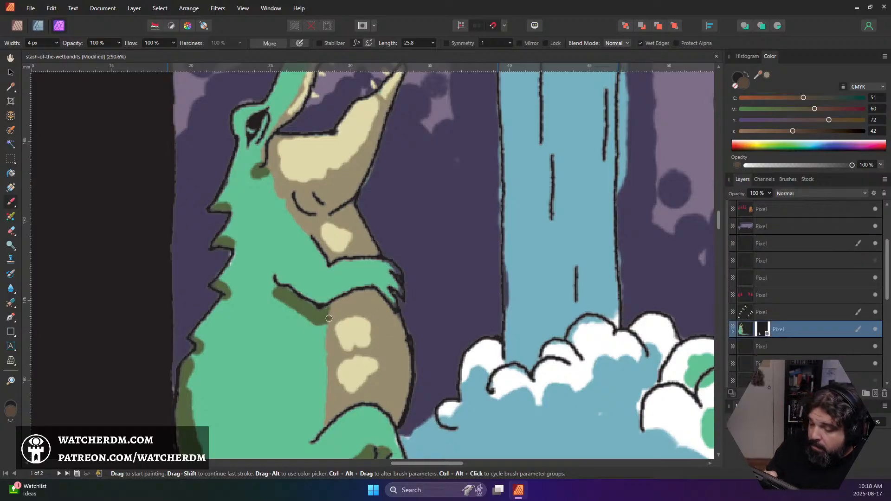
{"action": "mouse_move", "coordinate": [327, 320]}
{"action": "left_mouse_down"}
{"action": "mouse_move", "coordinate": [349, 305]}
{"action": "mouse_move", "coordinate": [333, 303]}
{"action": "mouse_move", "coordinate": [331, 314]}
{"action": "mouse_move", "coordinate": [373, 279]}
{"action": "mouse_move", "coordinate": [357, 299]}
{"action": "mouse_move", "coordinate": [383, 288]}
{"action": "mouse_move", "coordinate": [371, 292]}
{"action": "mouse_move", "coordinate": [395, 323]}
{"action": "left_mouse_up"}
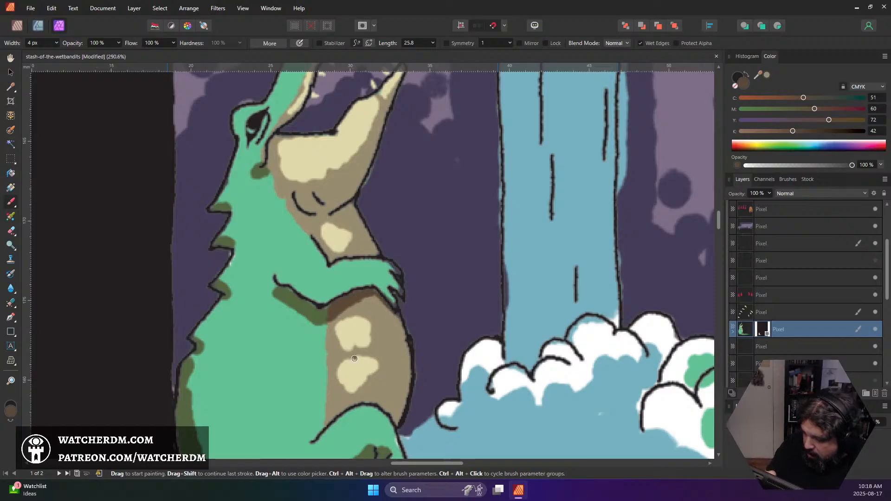
{"action": "key", "text": "bracketleft"}
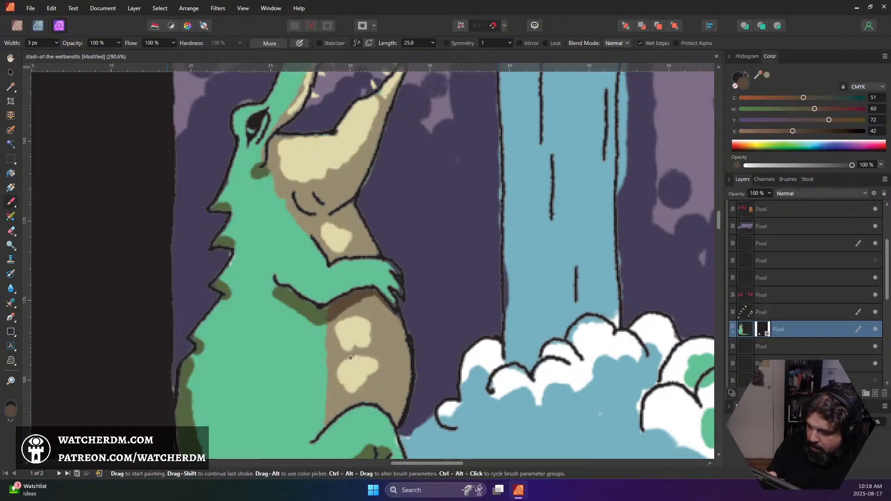
{"action": "mouse_move", "coordinate": [326, 347]}
{"action": "left_mouse_down"}
{"action": "mouse_move", "coordinate": [333, 361]}
{"action": "mouse_move", "coordinate": [409, 348]}
{"action": "left_mouse_up"}
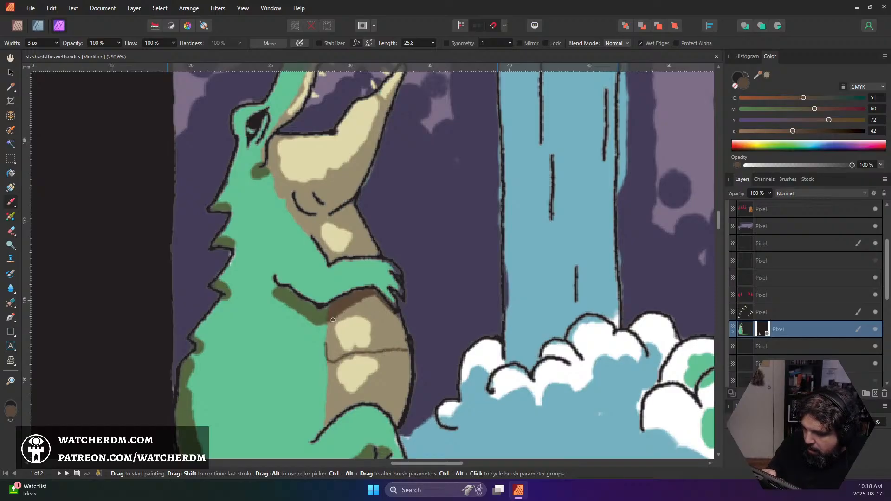
{"action": "mouse_move", "coordinate": [333, 320]}
{"action": "left_mouse_down"}
{"action": "mouse_move", "coordinate": [357, 306]}
{"action": "mouse_move", "coordinate": [384, 307]}
{"action": "left_mouse_up"}
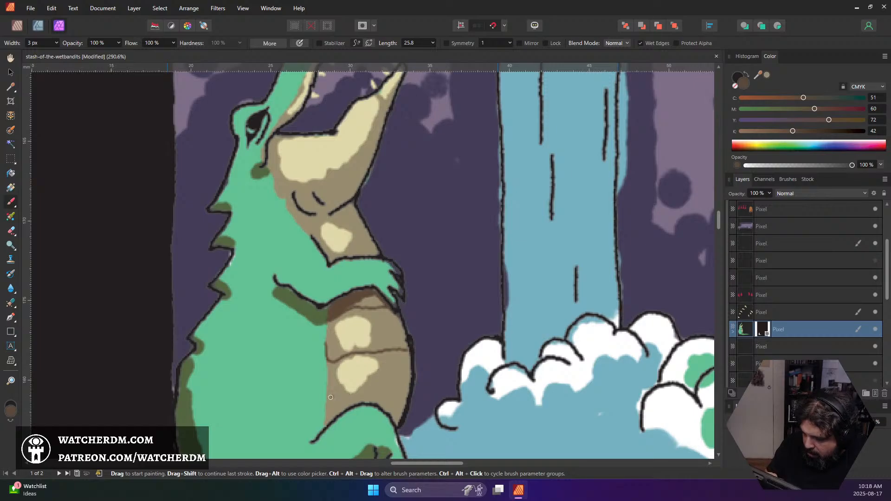
{"action": "mouse_move", "coordinate": [327, 398]}
{"action": "left_mouse_down"}
{"action": "mouse_move", "coordinate": [405, 408]}
{"action": "mouse_move", "coordinate": [329, 408]}
{"action": "mouse_move", "coordinate": [323, 429]}
{"action": "mouse_move", "coordinate": [345, 407]}
{"action": "left_mouse_up"}
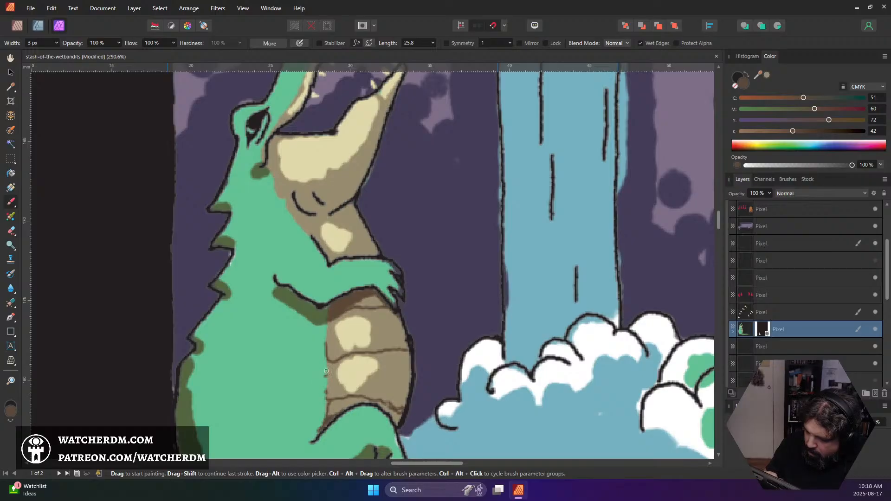
Add brown shading along both side edges of the belly and thicken the ends of its segment lines
{"action": "left_click_drag", "start_coordinate": [326, 371], "coordinate": [328, 322]}
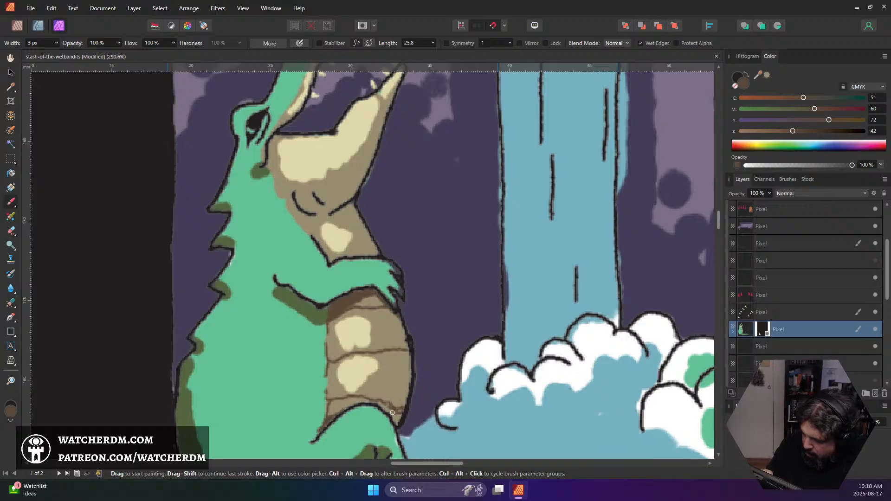
{"action": "mouse_move", "coordinate": [388, 409]}
{"action": "left_mouse_down"}
{"action": "mouse_move", "coordinate": [397, 423]}
{"action": "mouse_move", "coordinate": [402, 412]}
{"action": "mouse_move", "coordinate": [379, 402]}
{"action": "mouse_move", "coordinate": [397, 411]}
{"action": "left_mouse_up"}
{"action": "mouse_move", "coordinate": [400, 352]}
{"action": "left_mouse_down"}
{"action": "mouse_move", "coordinate": [409, 369]}
{"action": "mouse_move", "coordinate": [384, 352]}
{"action": "mouse_move", "coordinate": [407, 353]}
{"action": "mouse_move", "coordinate": [394, 317]}
{"action": "mouse_move", "coordinate": [401, 328]}
{"action": "mouse_move", "coordinate": [376, 310]}
{"action": "left_mouse_up"}
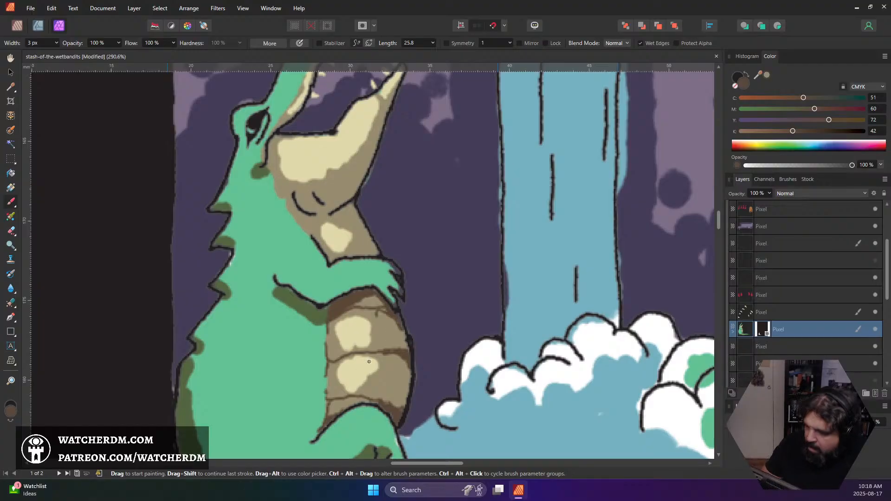
Draw small brown scale marks on the alligator's throat and along the outer edge of its lower jaw
{"action": "scroll", "coordinate": [402, 285], "scroll_direction": "down", "scroll_amount": 7}
{"action": "scroll", "coordinate": [392, 273], "scroll_direction": "up", "scroll_amount": 5}
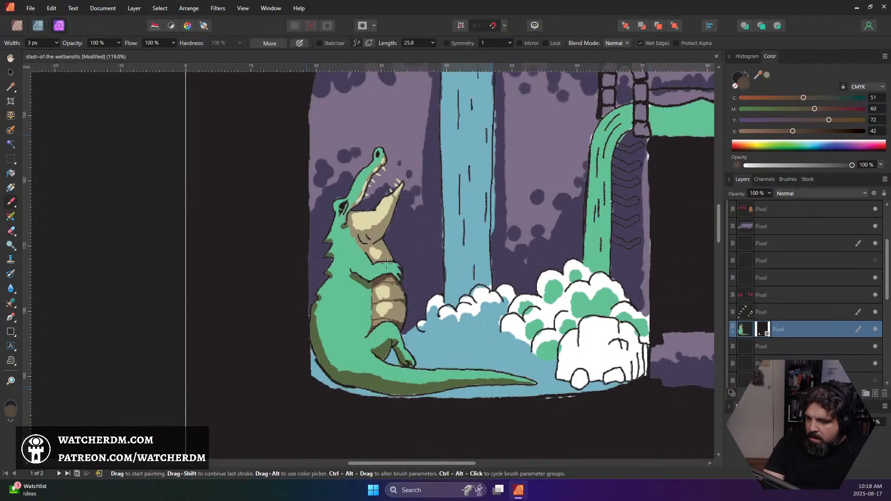
{"action": "scroll", "coordinate": [376, 222], "scroll_direction": "up", "scroll_amount": 3}
{"action": "scroll", "coordinate": [377, 223], "scroll_direction": "down", "scroll_amount": 2}
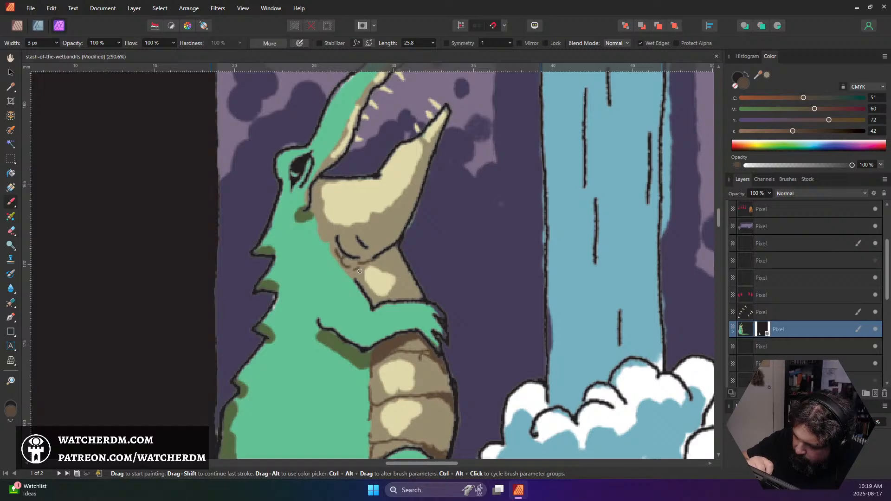
{"action": "left_click_drag", "start_coordinate": [347, 269], "coordinate": [361, 272]}
{"action": "mouse_move", "coordinate": [380, 241]}
{"action": "left_mouse_down"}
{"action": "mouse_move", "coordinate": [390, 242]}
{"action": "mouse_move", "coordinate": [405, 221]}
{"action": "mouse_move", "coordinate": [389, 242]}
{"action": "mouse_move", "coordinate": [392, 229]}
{"action": "left_mouse_up"}
{"action": "left_click_drag", "start_coordinate": [392, 223], "coordinate": [419, 188]}
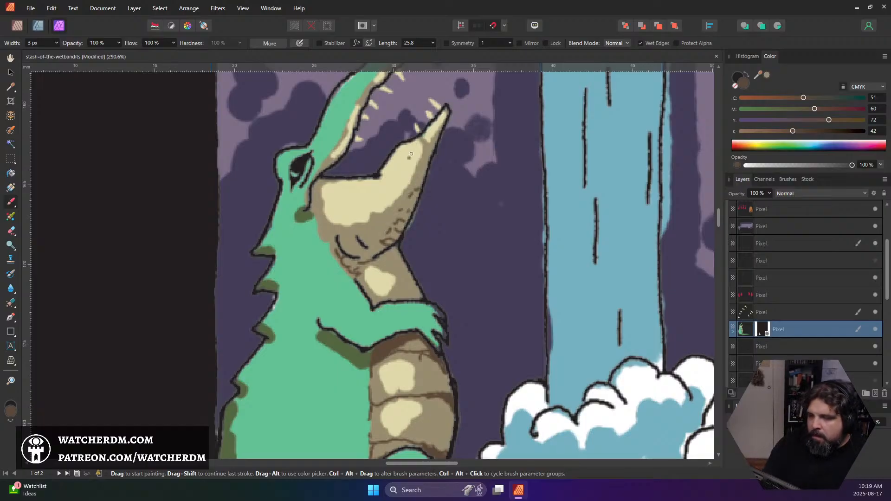
Examine the alligator against the surrounding waterfall scene at several zoom levels
{"action": "scroll", "coordinate": [412, 154], "scroll_direction": "down", "scroll_amount": 6}
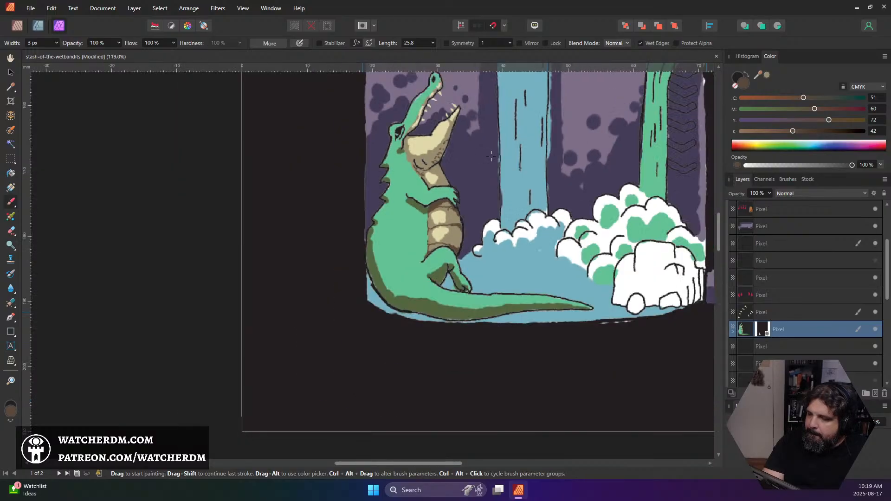
{"action": "scroll", "coordinate": [492, 156], "scroll_direction": "down", "scroll_amount": 1}
{"action": "scroll", "coordinate": [518, 183], "scroll_direction": "up", "scroll_amount": 3}
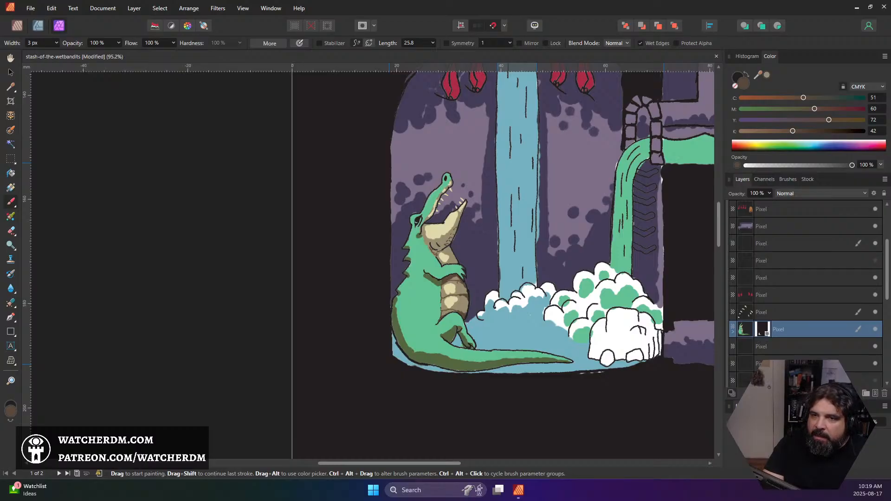
{"action": "scroll", "coordinate": [565, 267], "scroll_direction": "up", "scroll_amount": 1}
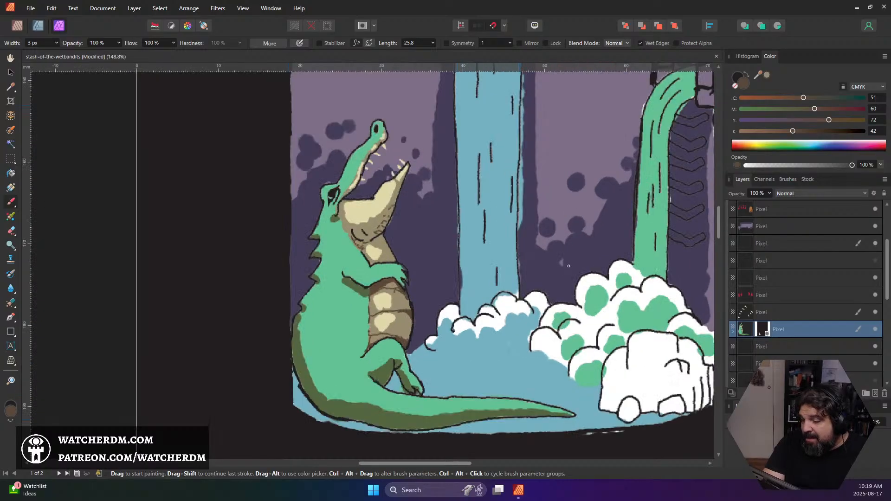
{"action": "scroll", "coordinate": [567, 267], "scroll_direction": "up", "scroll_amount": 1}
{"action": "scroll", "coordinate": [568, 267], "scroll_direction": "down", "scroll_amount": 2}
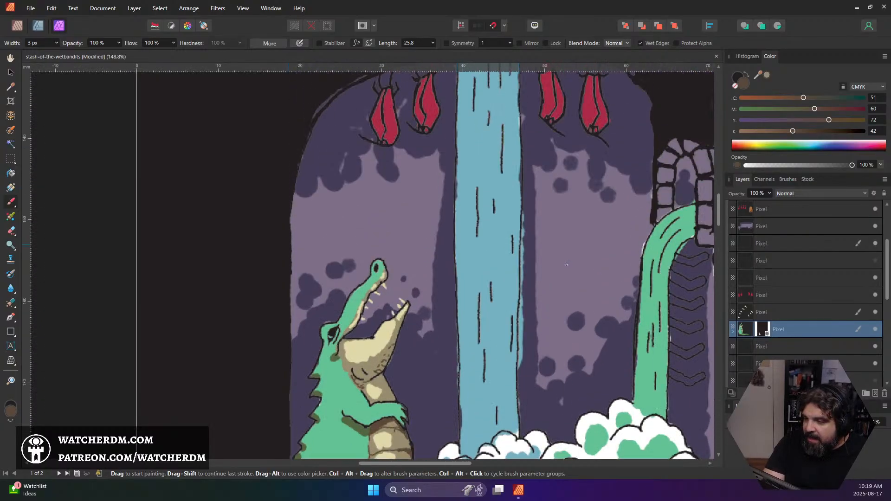
{"action": "scroll", "coordinate": [568, 271], "scroll_direction": "down", "scroll_amount": 3}
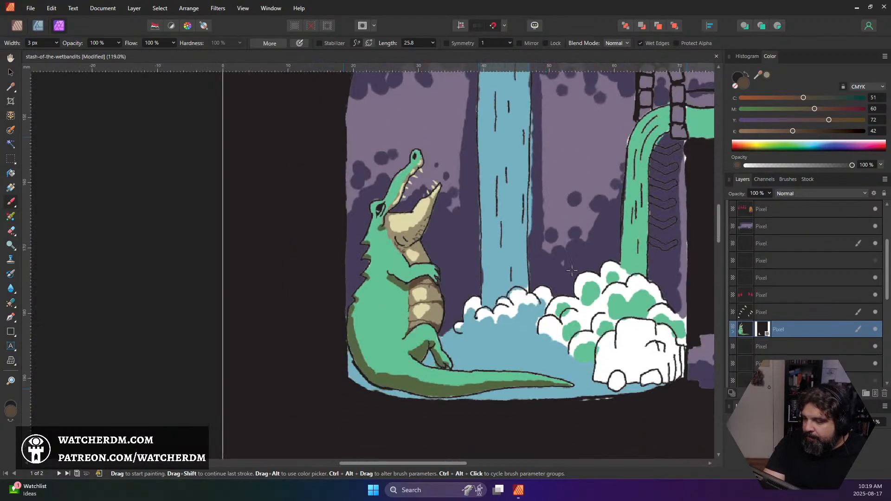
Sample the alligator's dark green shadow colour and paint small scale marks across its back, body and tail with a 4 px brush
{"action": "scroll", "coordinate": [572, 270], "scroll_direction": "down", "scroll_amount": 2}
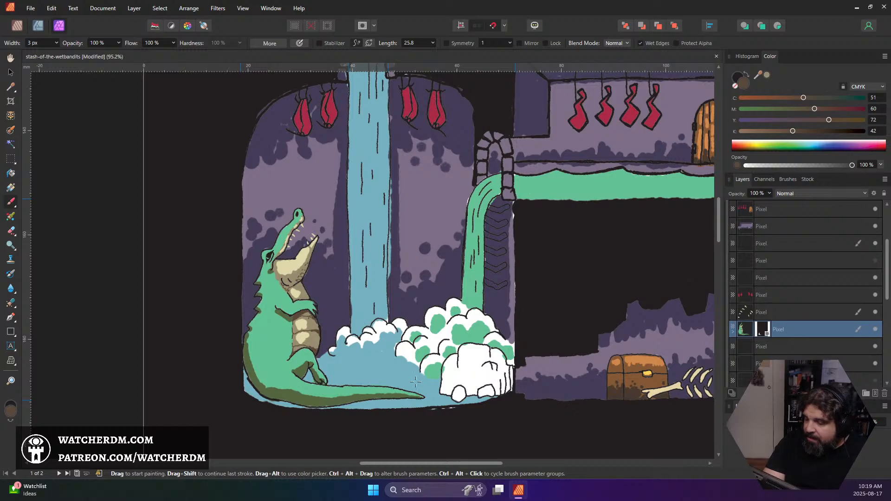
{"action": "left_click", "coordinate": [275, 353], "text": "alt"}
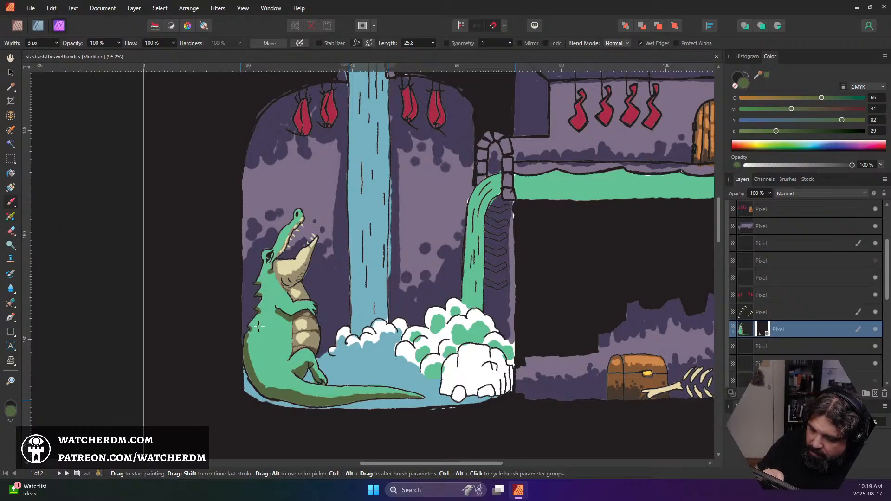
{"action": "key", "text": "]"}
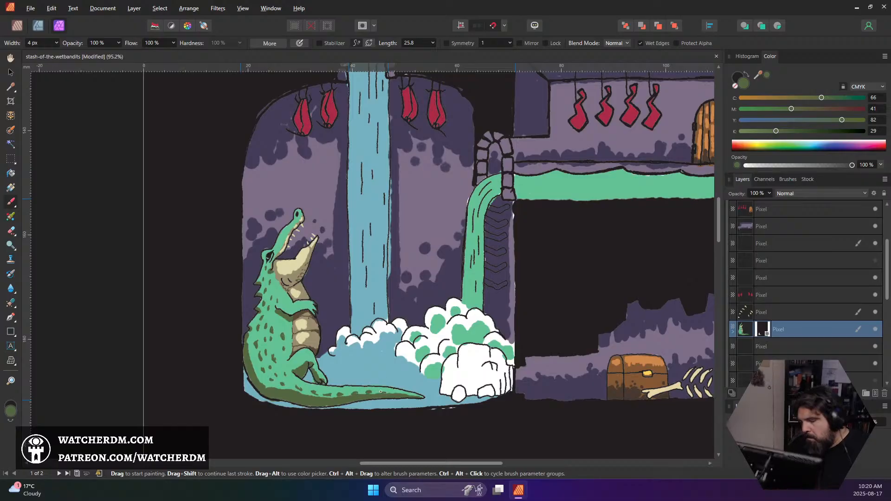
{"action": "scroll", "coordinate": [382, 388], "scroll_direction": "down", "scroll_amount": 5}
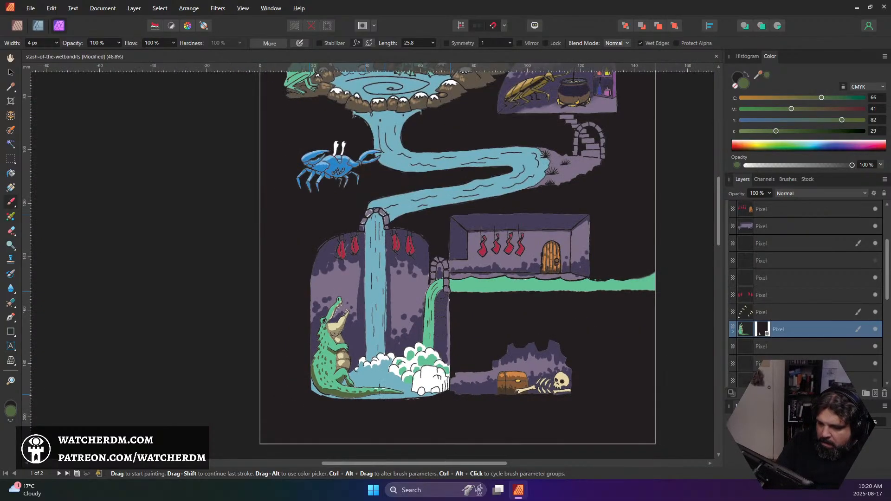
Widen the brush to 7 px and paint over the dark green shadow edge along the alligator's lower back and tail base
{"action": "scroll", "coordinate": [353, 392], "scroll_direction": "up", "scroll_amount": 8}
{"action": "left_click", "coordinate": [190, 366], "text": "alt"}
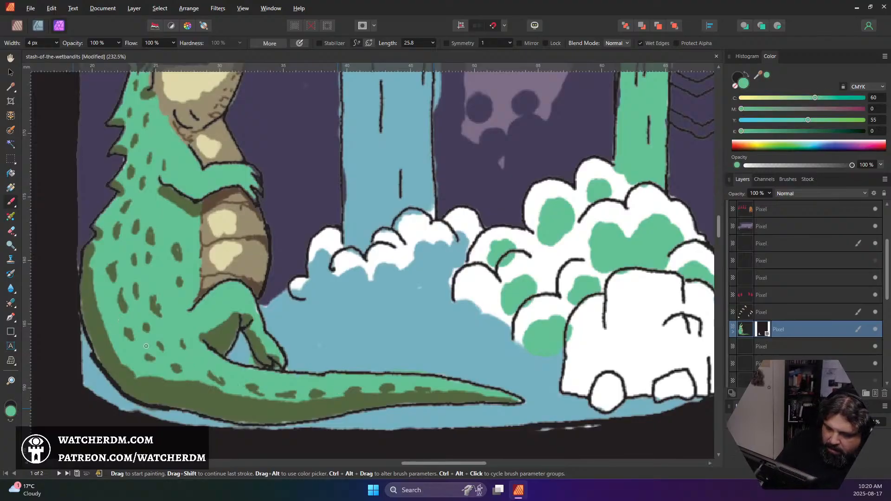
{"action": "left_click", "coordinate": [114, 366], "text": "alt"}
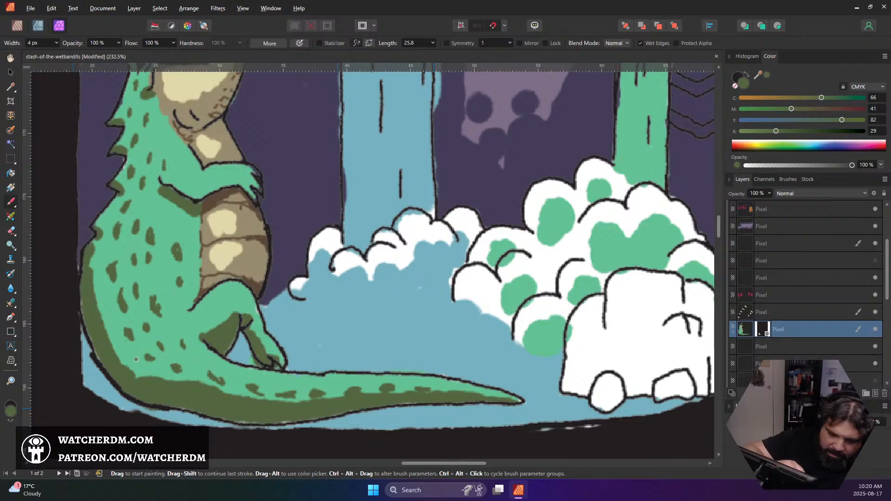
{"action": "key", "text": "bracketright"}
{"action": "key", "text": "bracketright"}
{"action": "key", "text": "bracketright"}
{"action": "mouse_move", "coordinate": [153, 381]}
{"action": "left_mouse_down"}
{"action": "mouse_move", "coordinate": [99, 334]}
{"action": "mouse_move", "coordinate": [147, 377]}
{"action": "mouse_move", "coordinate": [115, 356]}
{"action": "mouse_move", "coordinate": [131, 370]}
{"action": "mouse_move", "coordinate": [160, 384]}
{"action": "mouse_move", "coordinate": [101, 330]}
{"action": "mouse_move", "coordinate": [130, 361]}
{"action": "mouse_move", "coordinate": [98, 302]}
{"action": "mouse_move", "coordinate": [109, 334]}
{"action": "mouse_move", "coordinate": [91, 250]}
{"action": "left_mouse_up"}
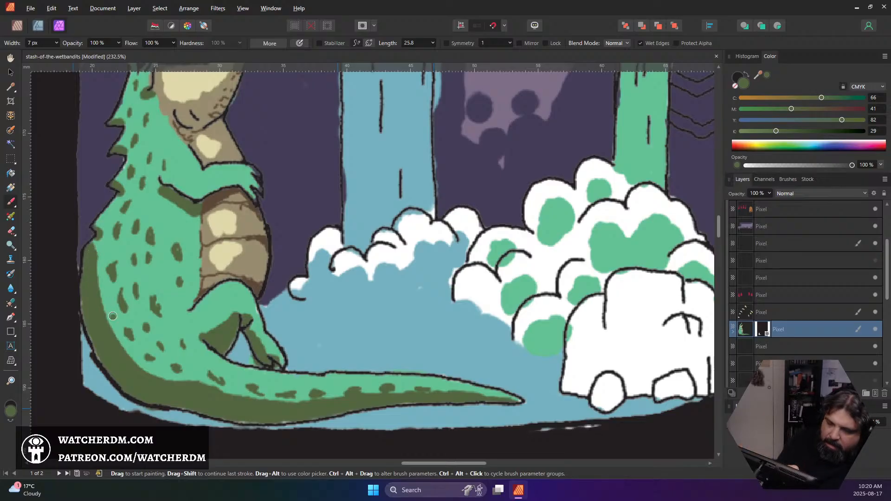
Dab light green scale marks at 5 px into the dark shadow along the alligator's lower back and tail
{"action": "key", "text": "bracketleft"}
{"action": "key", "text": "bracketleft"}
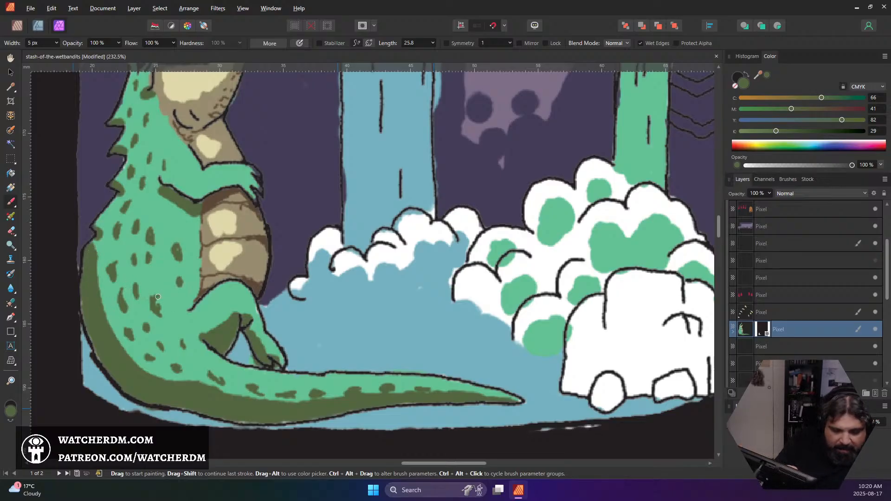
{"action": "left_click", "coordinate": [174, 315], "text": "alt"}
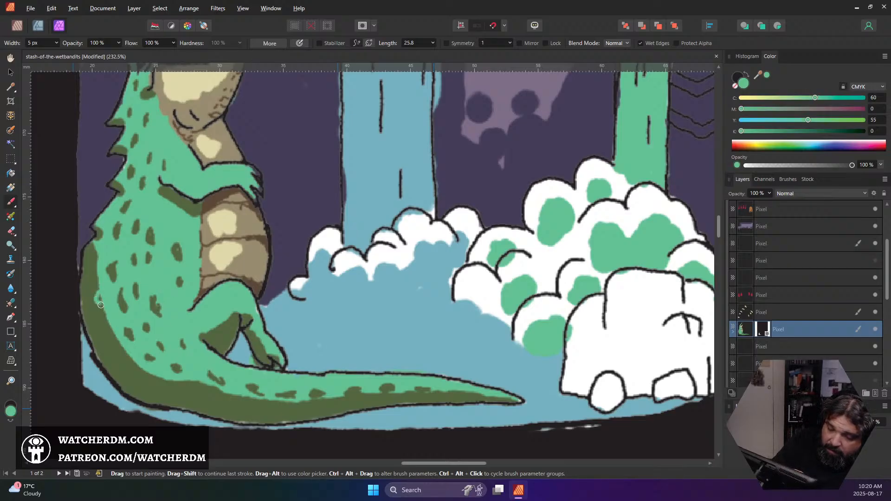
{"action": "mouse_move", "coordinate": [101, 305]}
{"action": "left_mouse_down"}
{"action": "mouse_move", "coordinate": [98, 295]}
{"action": "mouse_move", "coordinate": [102, 329]}
{"action": "left_mouse_up"}
{"action": "mouse_move", "coordinate": [114, 359]}
{"action": "left_mouse_down"}
{"action": "mouse_move", "coordinate": [135, 380]}
{"action": "mouse_move", "coordinate": [164, 388]}
{"action": "mouse_move", "coordinate": [161, 380]}
{"action": "mouse_move", "coordinate": [171, 382]}
{"action": "mouse_move", "coordinate": [163, 379]}
{"action": "mouse_move", "coordinate": [172, 381]}
{"action": "mouse_move", "coordinate": [195, 399]}
{"action": "mouse_move", "coordinate": [185, 395]}
{"action": "mouse_move", "coordinate": [227, 392]}
{"action": "mouse_move", "coordinate": [220, 401]}
{"action": "mouse_move", "coordinate": [228, 402]}
{"action": "mouse_move", "coordinate": [207, 385]}
{"action": "mouse_move", "coordinate": [241, 399]}
{"action": "left_mouse_up"}
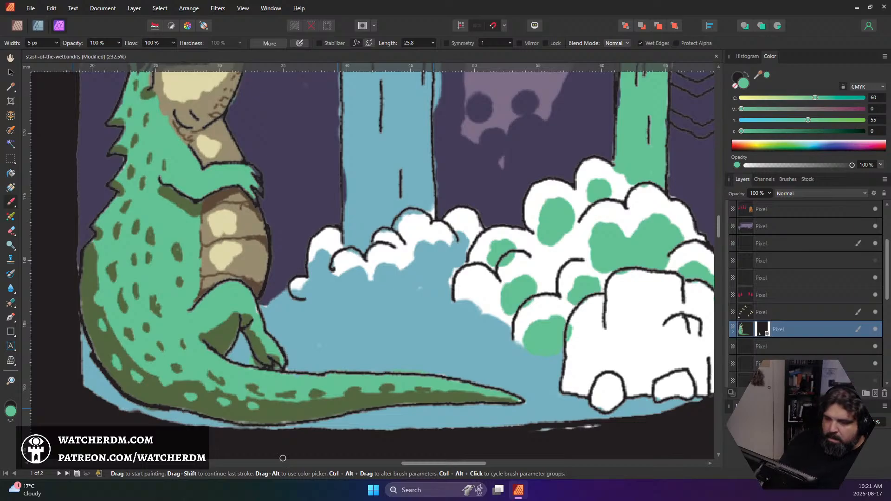
Examine the full cave scene, the river and the stone arch above the waterfall for areas that still need colour
{"action": "scroll", "coordinate": [283, 457], "scroll_direction": "down", "scroll_amount": 6}
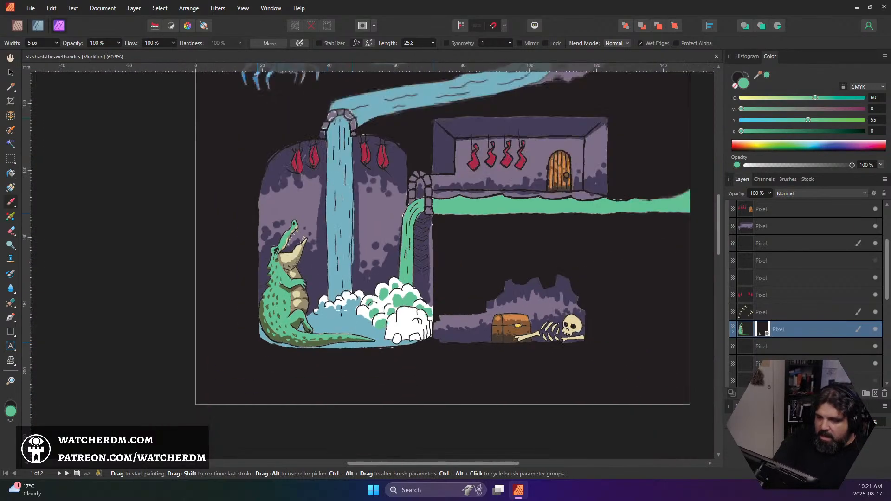
{"action": "scroll", "coordinate": [341, 311], "scroll_direction": "down", "scroll_amount": 1}
{"action": "left_click_drag", "start_coordinate": [386, 275], "coordinate": [310, 358]}
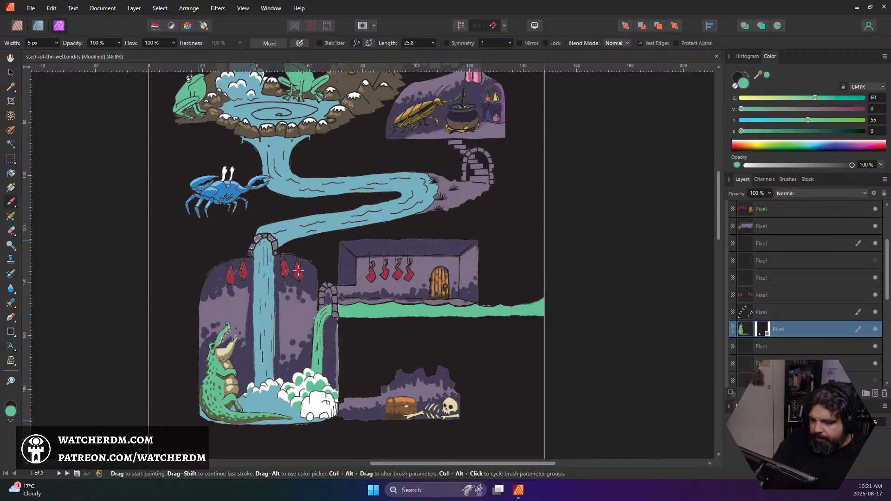
{"action": "scroll", "coordinate": [292, 291], "scroll_direction": "up", "scroll_amount": 2}
{"action": "scroll", "coordinate": [292, 291], "scroll_direction": "up", "scroll_amount": 1}
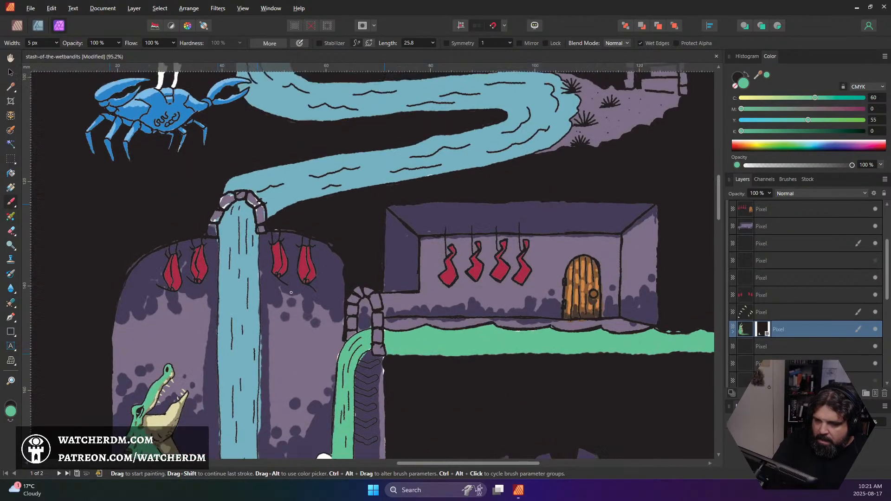
{"action": "scroll", "coordinate": [290, 290], "scroll_direction": "up", "scroll_amount": 5}
{"action": "scroll", "coordinate": [288, 289], "scroll_direction": "down", "scroll_amount": 1}
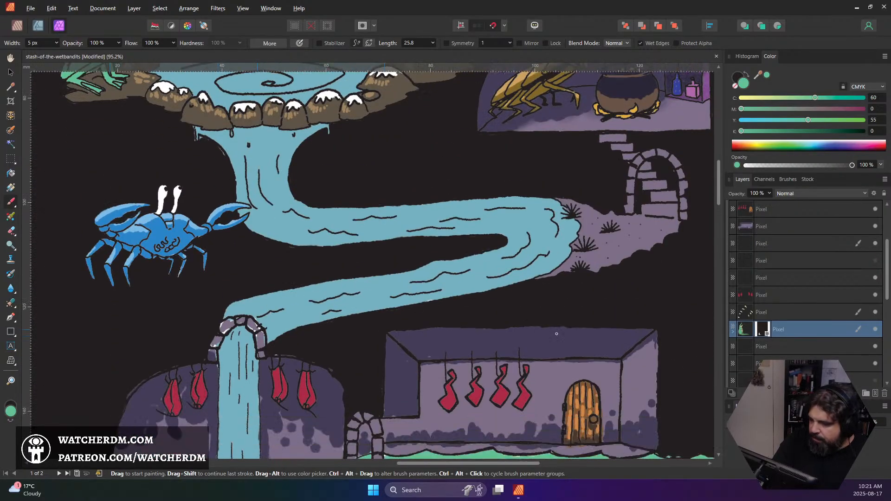
{"action": "scroll", "coordinate": [795, 323], "scroll_direction": "down", "scroll_amount": 3}
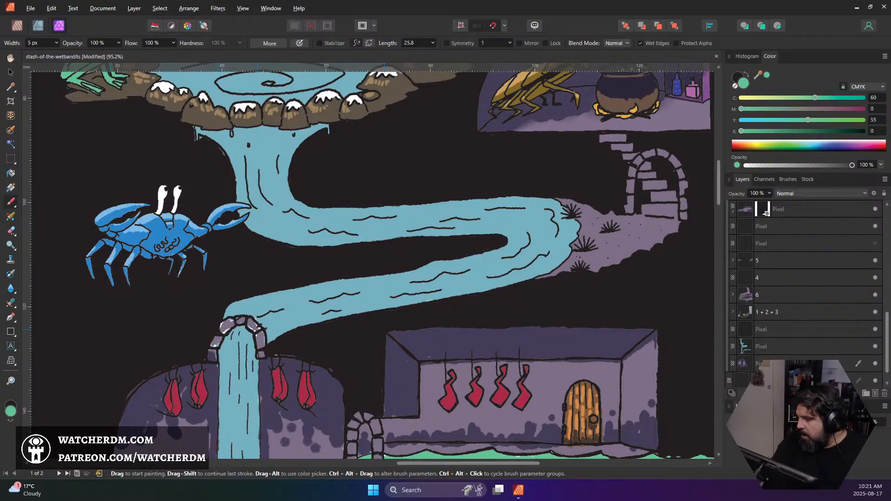
On the cave's purple colour layer, fill the white gaps in the waterfall arch stones with sampled light purple at 5 px
{"action": "left_click", "coordinate": [760, 363]}
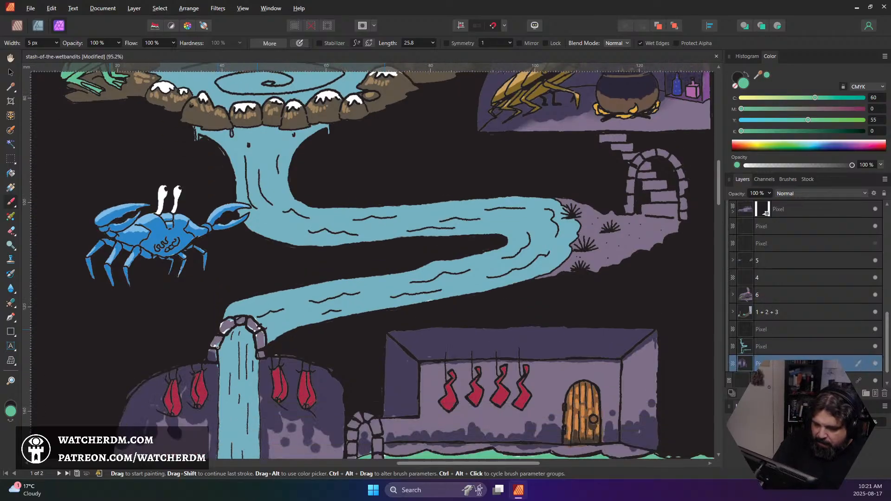
{"action": "scroll", "coordinate": [217, 347], "scroll_direction": "up", "scroll_amount": 6}
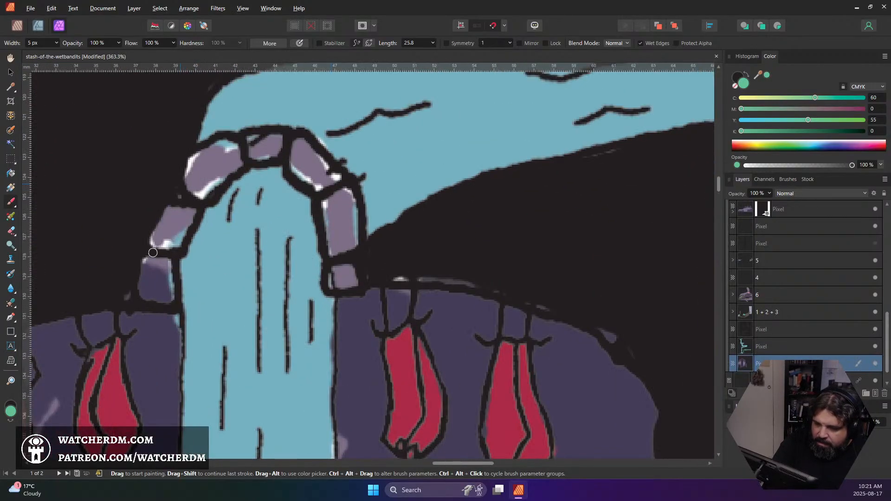
{"action": "left_click", "coordinate": [172, 223], "text": "alt"}
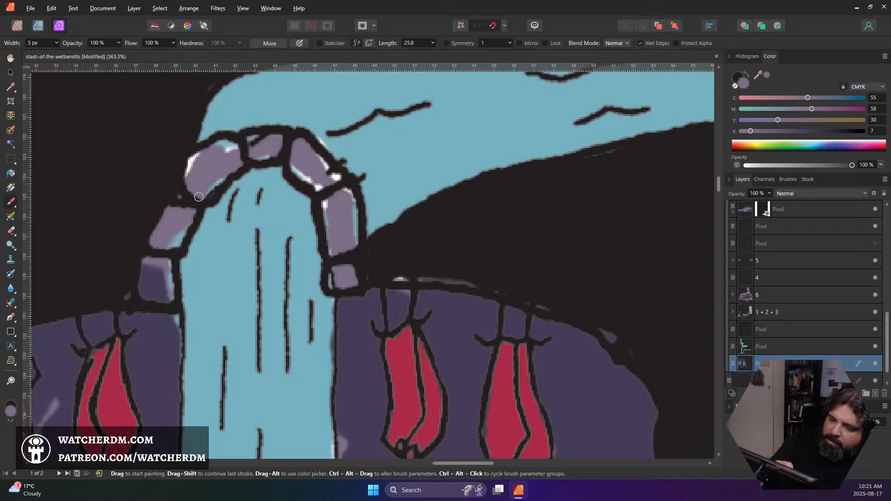
{"action": "mouse_move", "coordinate": [199, 197]}
{"action": "left_mouse_down"}
{"action": "mouse_move", "coordinate": [204, 155]}
{"action": "mouse_move", "coordinate": [184, 177]}
{"action": "mouse_move", "coordinate": [234, 148]}
{"action": "left_mouse_up"}
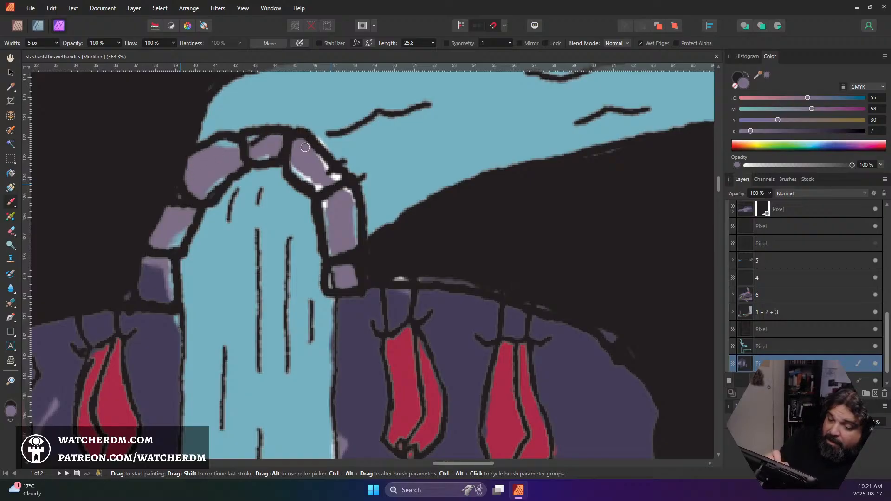
{"action": "mouse_move", "coordinate": [297, 170]}
{"action": "left_mouse_down"}
{"action": "mouse_move", "coordinate": [269, 153]}
{"action": "mouse_move", "coordinate": [308, 167]}
{"action": "mouse_move", "coordinate": [286, 168]}
{"action": "mouse_move", "coordinate": [321, 190]}
{"action": "mouse_move", "coordinate": [345, 182]}
{"action": "mouse_move", "coordinate": [353, 201]}
{"action": "mouse_move", "coordinate": [344, 242]}
{"action": "mouse_move", "coordinate": [327, 212]}
{"action": "left_mouse_up"}
{"action": "left_click_drag", "start_coordinate": [330, 273], "coordinate": [326, 288]}
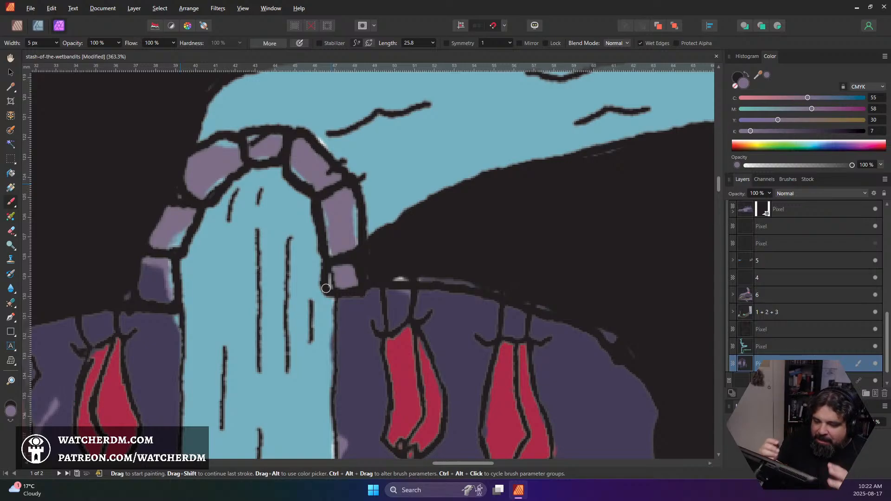
On the water layer, cover the blue spill on the tall right arch stone with purple and erase it from the left stones
{"action": "left_click", "coordinate": [773, 346]}
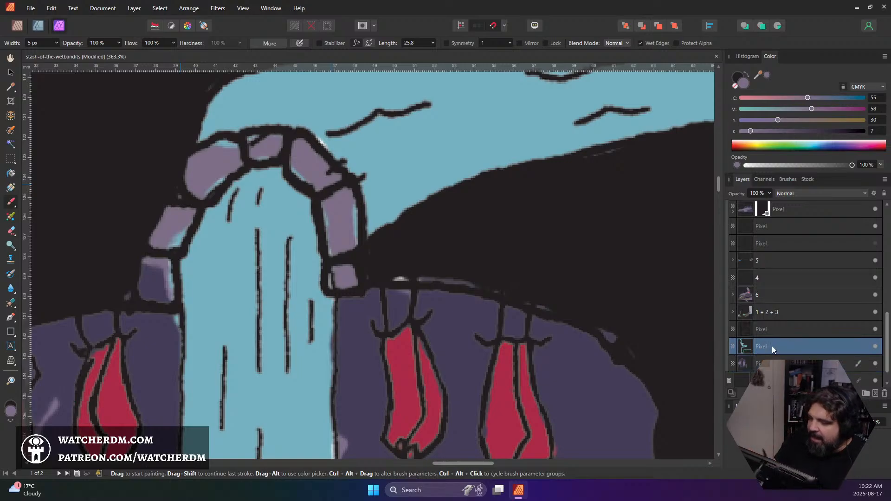
{"action": "left_click_drag", "start_coordinate": [352, 211], "coordinate": [354, 251]}
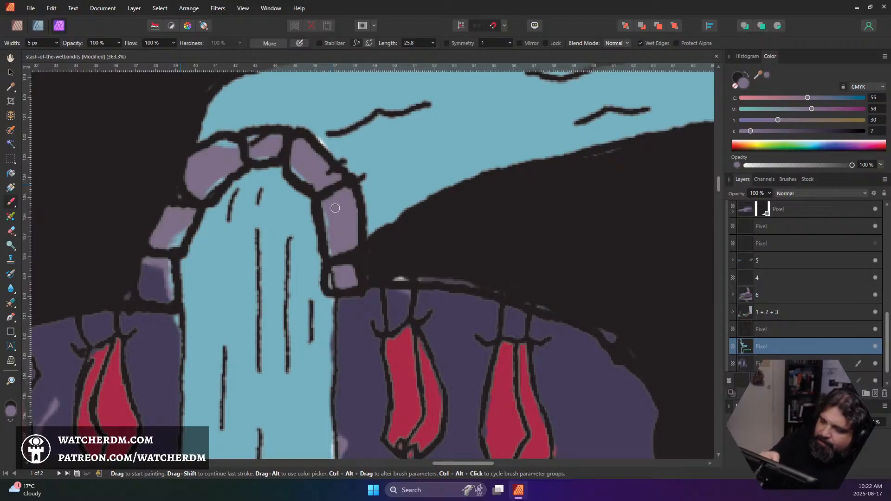
{"action": "left_click_drag", "start_coordinate": [327, 205], "coordinate": [332, 255]}
{"action": "key", "text": "e"}
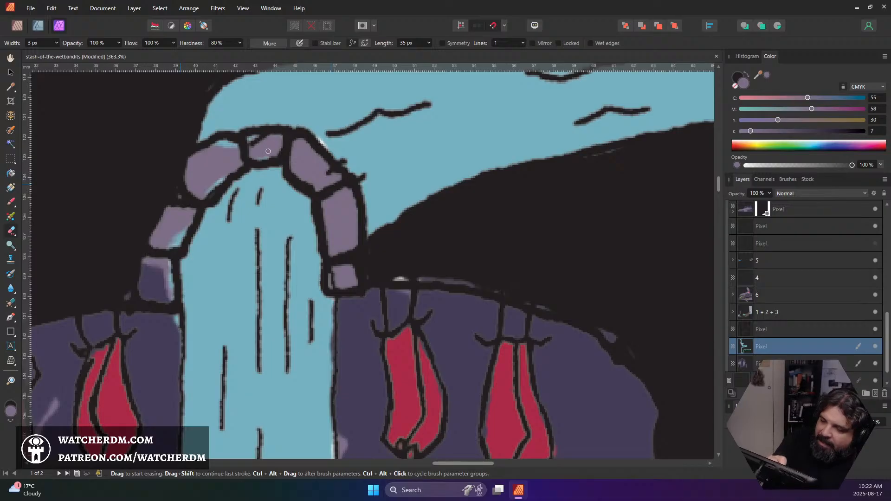
{"action": "left_click_drag", "start_coordinate": [239, 164], "coordinate": [205, 194]}
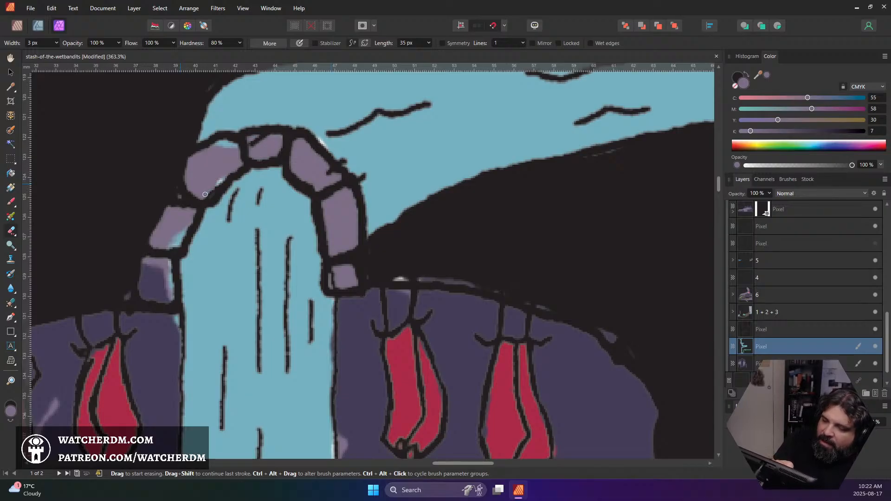
{"action": "left_click_drag", "start_coordinate": [237, 146], "coordinate": [217, 145]}
{"action": "mouse_move", "coordinate": [185, 192]}
{"action": "left_mouse_down"}
{"action": "mouse_move", "coordinate": [167, 254]}
{"action": "mouse_move", "coordinate": [170, 291]}
{"action": "left_mouse_up"}
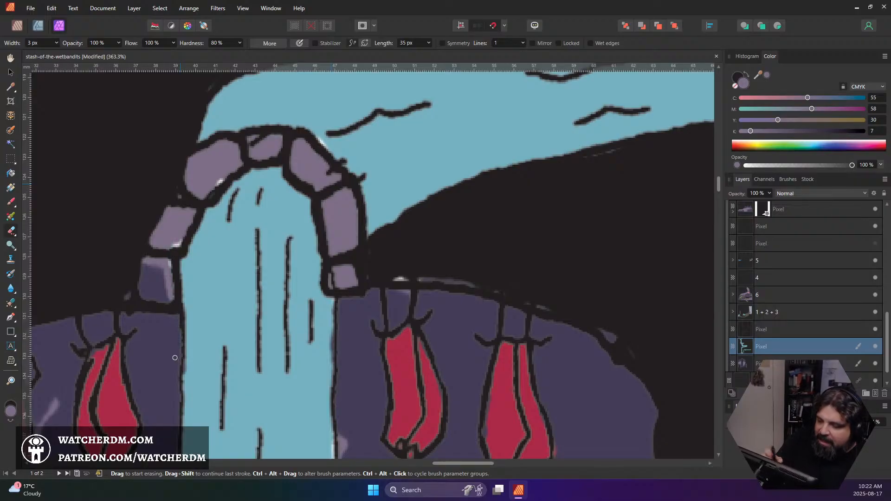
Back on the cave's purple colour layer, paint light purple over the inner part of the arch's lowest left stone
{"action": "key", "text": "b"}
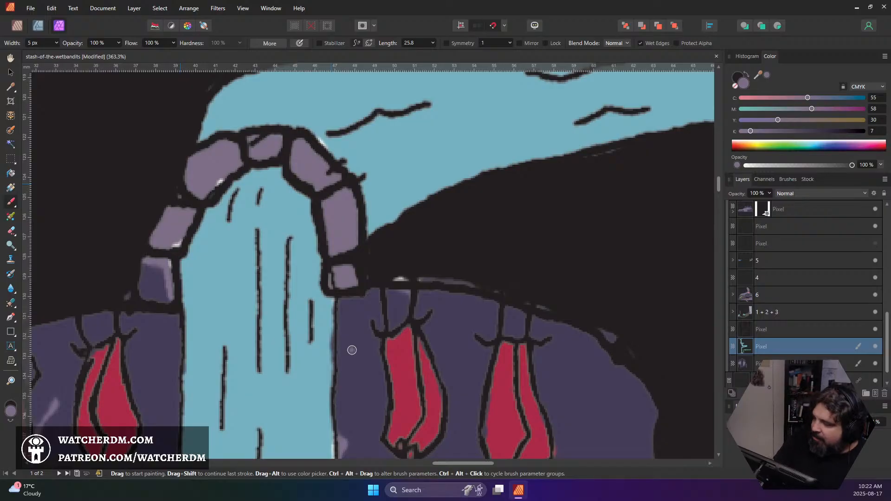
{"action": "left_click", "coordinate": [747, 363]}
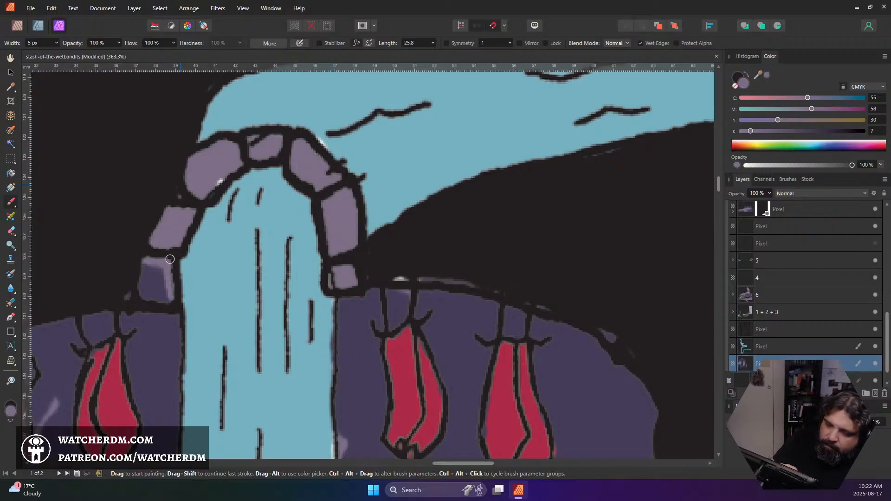
{"action": "mouse_move", "coordinate": [162, 263]}
{"action": "left_mouse_down"}
{"action": "mouse_move", "coordinate": [163, 284]}
{"action": "mouse_move", "coordinate": [153, 267]}
{"action": "mouse_move", "coordinate": [159, 287]}
{"action": "mouse_move", "coordinate": [157, 269]}
{"action": "mouse_move", "coordinate": [158, 280]}
{"action": "mouse_move", "coordinate": [169, 263]}
{"action": "left_mouse_up"}
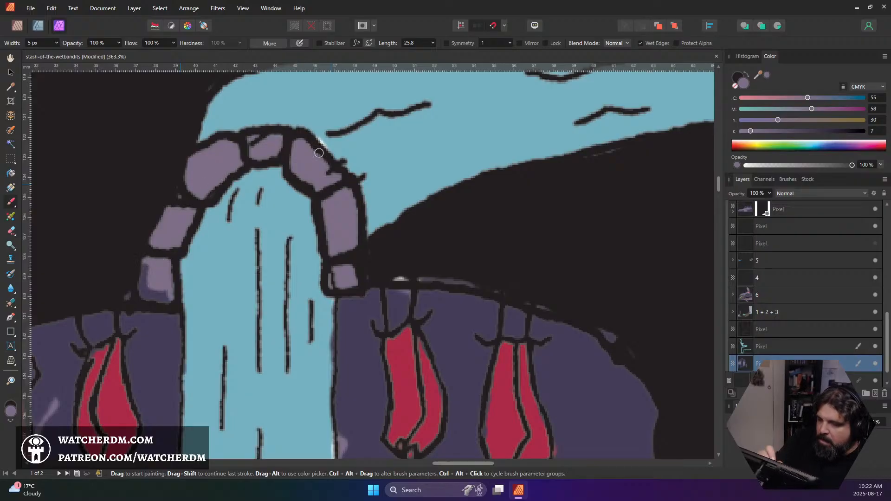
Sample the cave's dark purple and shade the lower edges of the arch stones on the purple colour layer
{"action": "left_click", "coordinate": [784, 350]}
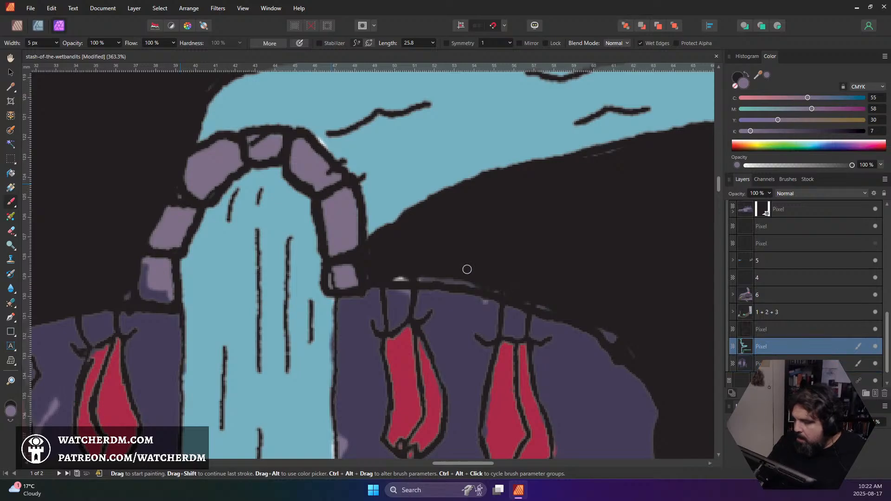
{"action": "left_click", "coordinate": [389, 147], "text": "alt"}
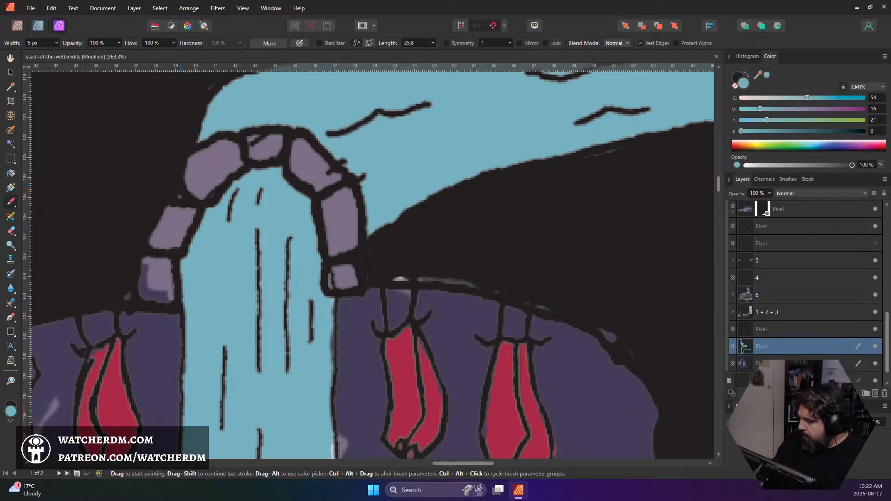
{"action": "left_click", "coordinate": [789, 363]}
{"action": "left_click", "coordinate": [160, 357], "text": "alt"}
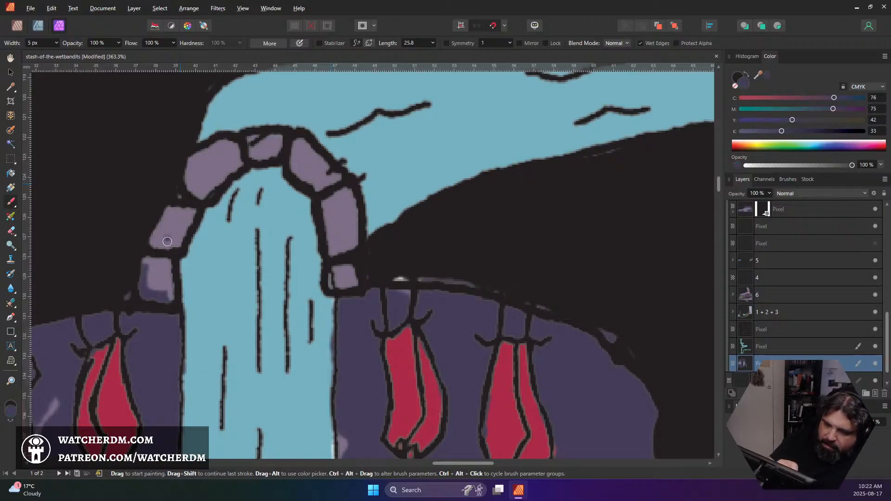
{"action": "mouse_move", "coordinate": [153, 242]}
{"action": "left_mouse_down"}
{"action": "mouse_move", "coordinate": [171, 245]}
{"action": "mouse_move", "coordinate": [179, 235]}
{"action": "mouse_move", "coordinate": [160, 243]}
{"action": "left_mouse_up"}
{"action": "mouse_move", "coordinate": [191, 181]}
{"action": "left_mouse_down"}
{"action": "mouse_move", "coordinate": [211, 184]}
{"action": "mouse_move", "coordinate": [197, 180]}
{"action": "mouse_move", "coordinate": [273, 149]}
{"action": "mouse_move", "coordinate": [304, 162]}
{"action": "mouse_move", "coordinate": [295, 161]}
{"action": "mouse_move", "coordinate": [320, 184]}
{"action": "mouse_move", "coordinate": [340, 171]}
{"action": "left_mouse_up"}
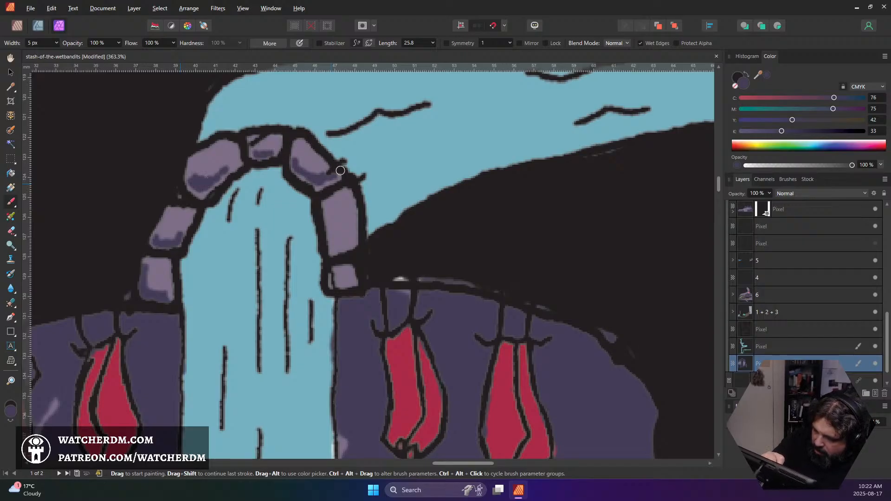
{"action": "mouse_move", "coordinate": [330, 224]}
{"action": "left_mouse_down"}
{"action": "mouse_move", "coordinate": [344, 246]}
{"action": "mouse_move", "coordinate": [335, 242]}
{"action": "left_mouse_up"}
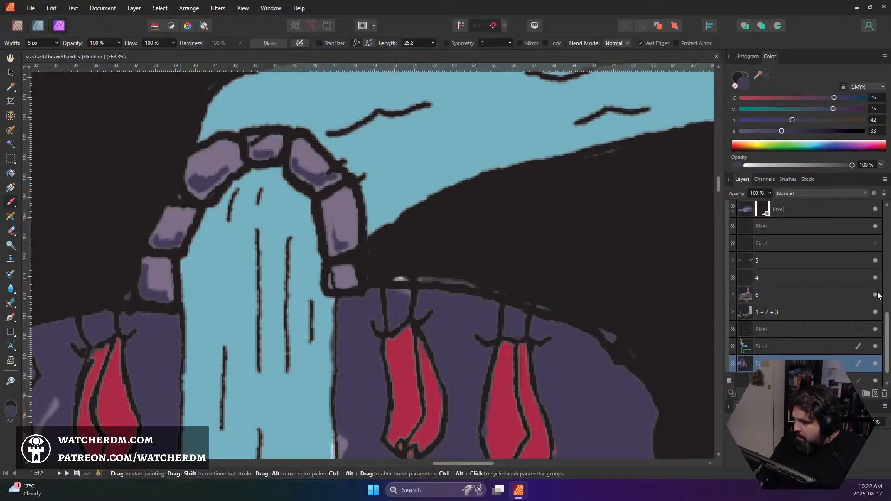
Toggle the water layer's visibility to compare the stone arch with and without it
{"action": "left_click", "coordinate": [875, 347]}
{"action": "left_click", "coordinate": [875, 347]}
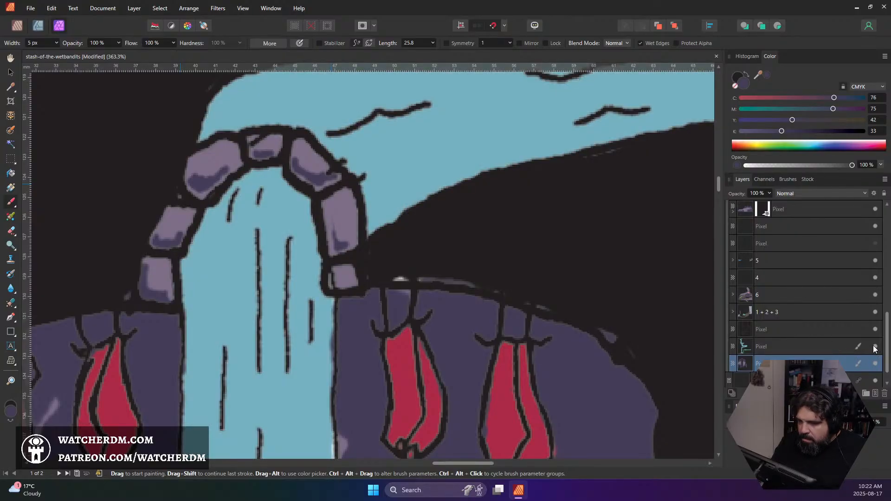
{"action": "left_click", "coordinate": [875, 347]}
{"action": "left_click", "coordinate": [875, 347]}
{"action": "left_click", "coordinate": [875, 347]}
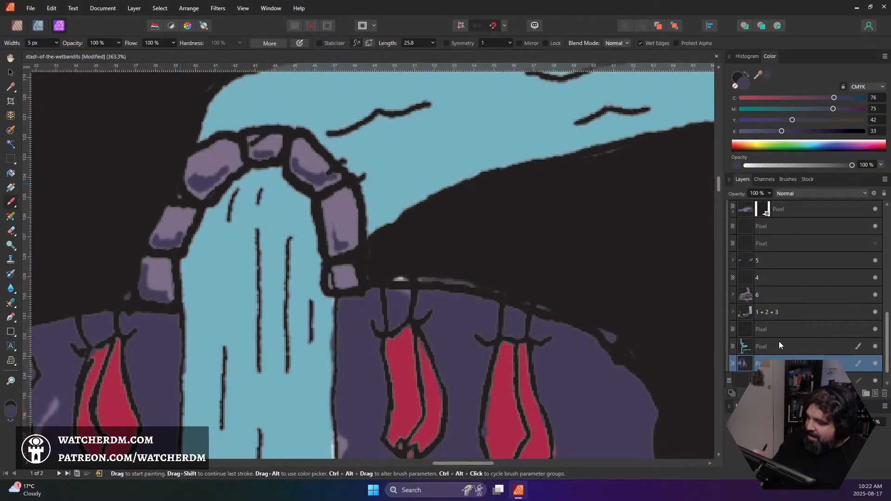
On the water layer, shade the tall right arch stone in dark purple and erase the excess from its upper and outer parts
{"action": "left_click", "coordinate": [778, 346]}
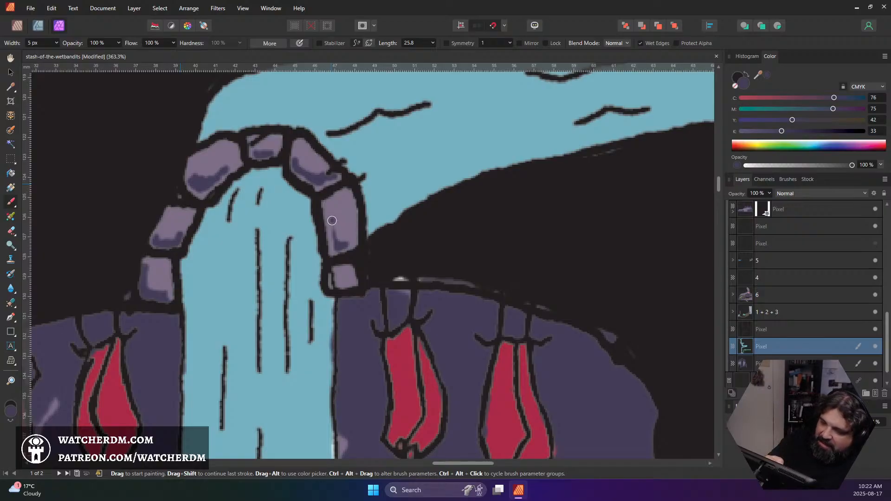
{"action": "mouse_move", "coordinate": [328, 240]}
{"action": "left_mouse_down"}
{"action": "mouse_move", "coordinate": [322, 208]}
{"action": "mouse_move", "coordinate": [330, 250]}
{"action": "mouse_move", "coordinate": [330, 206]}
{"action": "mouse_move", "coordinate": [334, 249]}
{"action": "mouse_move", "coordinate": [334, 230]}
{"action": "mouse_move", "coordinate": [343, 236]}
{"action": "mouse_move", "coordinate": [338, 209]}
{"action": "mouse_move", "coordinate": [344, 252]}
{"action": "mouse_move", "coordinate": [342, 232]}
{"action": "left_mouse_up"}
{"action": "key", "text": "e"}
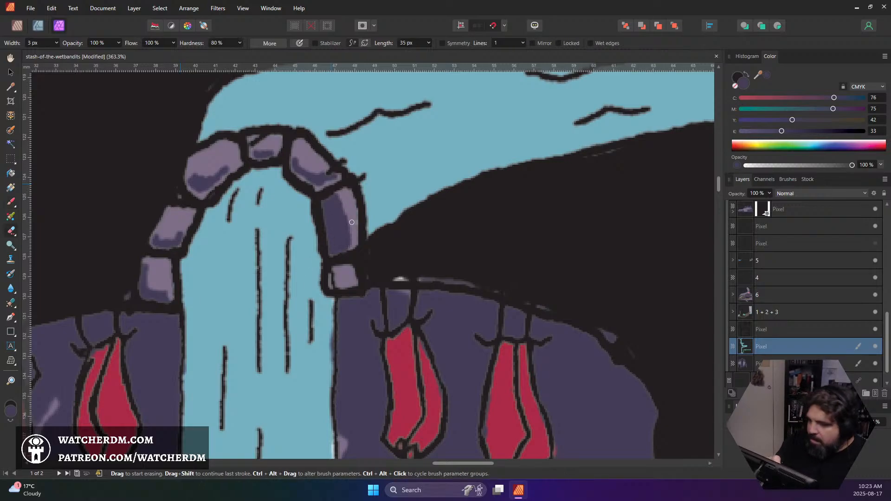
{"action": "mouse_move", "coordinate": [339, 196]}
{"action": "left_mouse_down"}
{"action": "mouse_move", "coordinate": [350, 249]}
{"action": "mouse_move", "coordinate": [333, 195]}
{"action": "mouse_move", "coordinate": [331, 243]}
{"action": "left_mouse_up"}
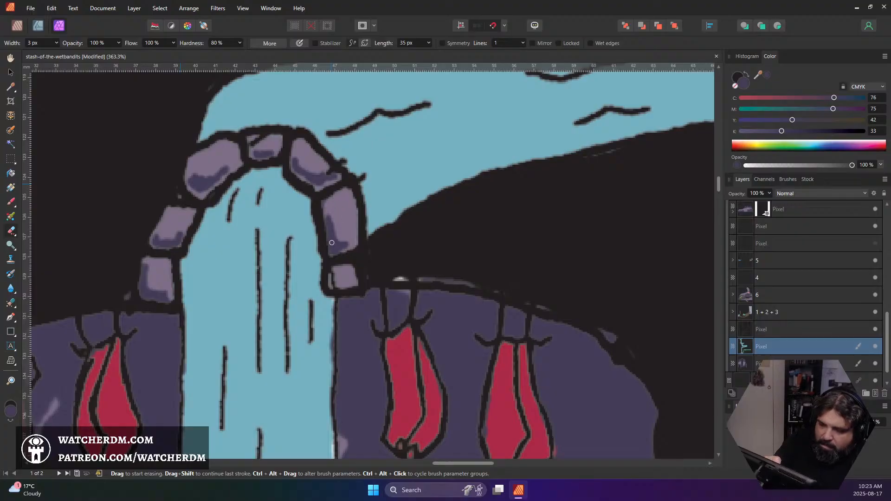
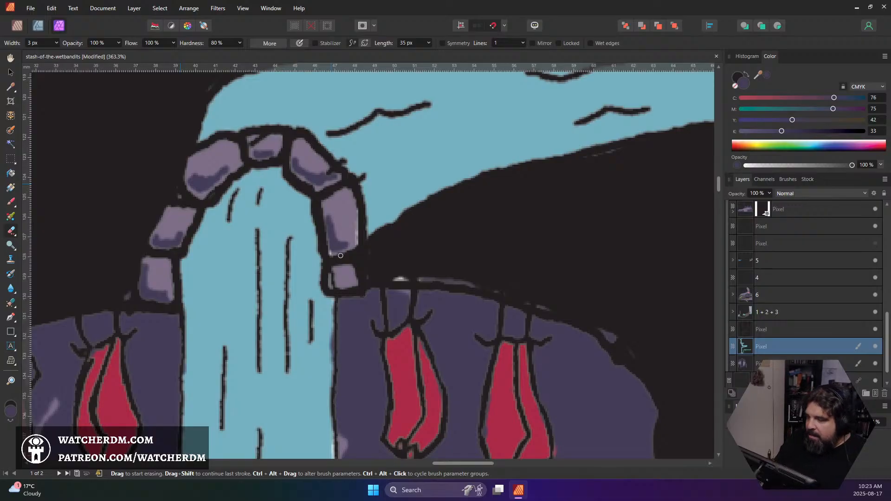
Toggle the water layer's visibility to check how the stone arch looks with and without the blue
{"action": "key", "text": "b"}
{"action": "left_click", "coordinate": [876, 347]}
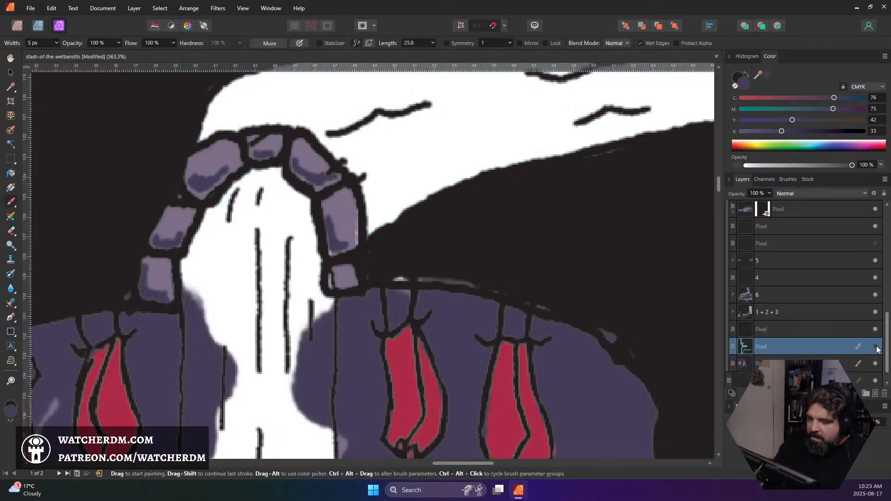
{"action": "left_click", "coordinate": [875, 347]}
{"action": "left_click", "coordinate": [876, 348]}
{"action": "left_click", "coordinate": [876, 348]}
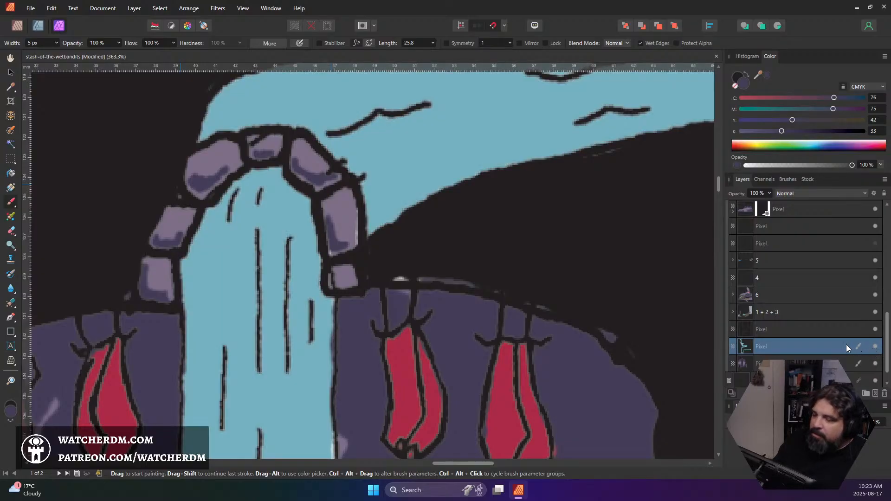
On the purple colour layer, fill the tall right arch stone's outer edge with sampled light purple and shade its lower edge in dark purple
{"action": "left_click", "coordinate": [844, 364]}
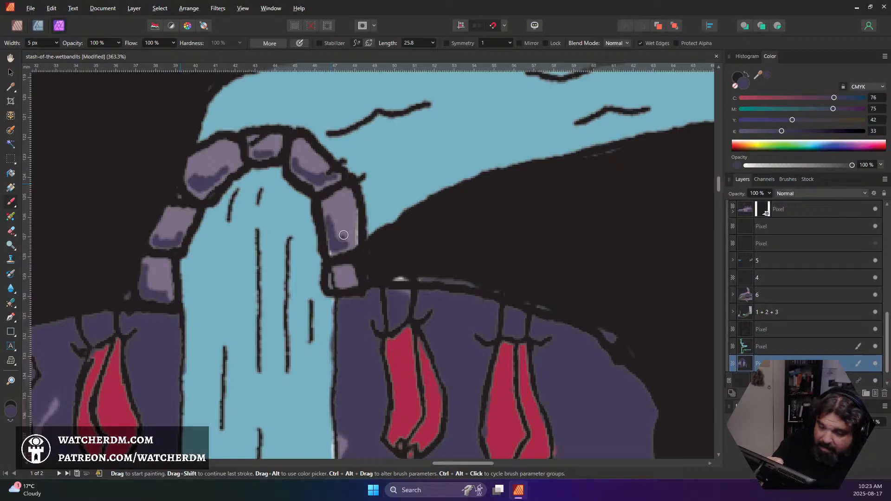
{"action": "left_click", "coordinate": [356, 221], "text": "alt"}
{"action": "left_click_drag", "start_coordinate": [355, 218], "coordinate": [356, 238]}
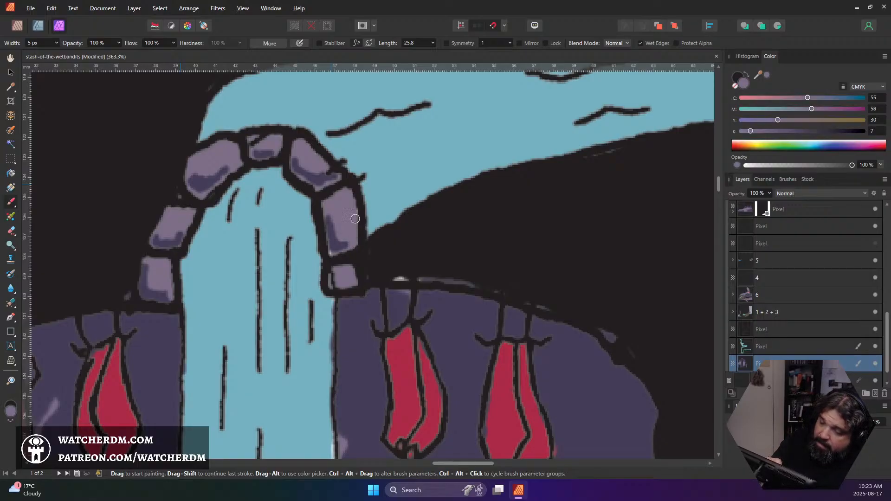
{"action": "left_click", "coordinate": [337, 243], "text": "alt"}
{"action": "mouse_move", "coordinate": [337, 243]}
{"action": "left_mouse_down"}
{"action": "mouse_move", "coordinate": [335, 251]}
{"action": "mouse_move", "coordinate": [353, 220]}
{"action": "mouse_move", "coordinate": [354, 227]}
{"action": "left_mouse_up"}
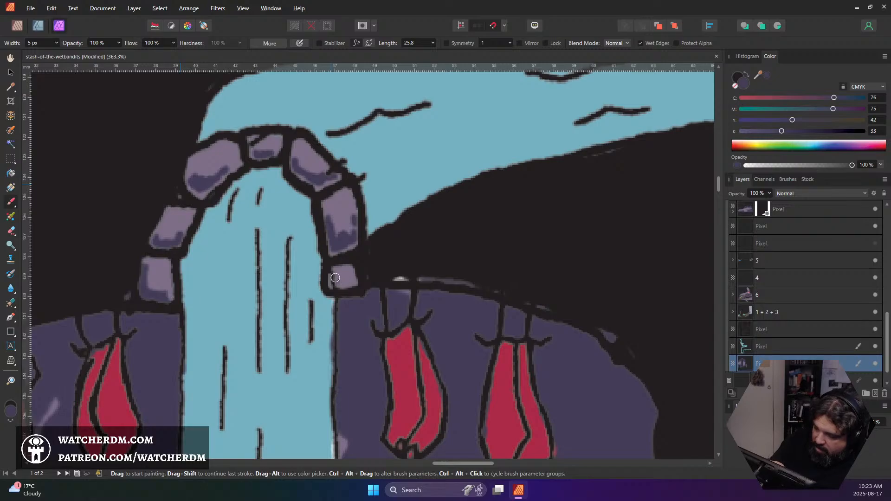
On the water layer, shade the lowest right arch stone in dark purple and erase the excess from its upper part
{"action": "left_click_drag", "start_coordinate": [335, 279], "coordinate": [353, 284]}
{"action": "key", "text": "ctrl+z"}
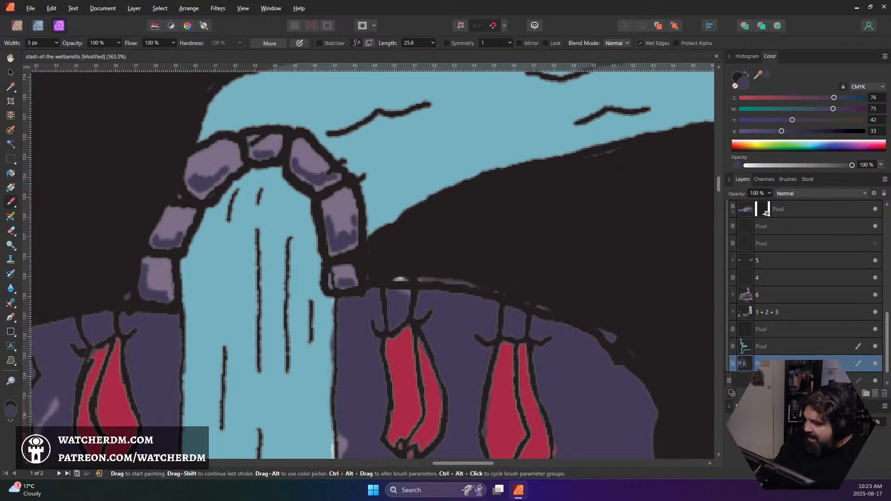
{"action": "left_click", "coordinate": [769, 346]}
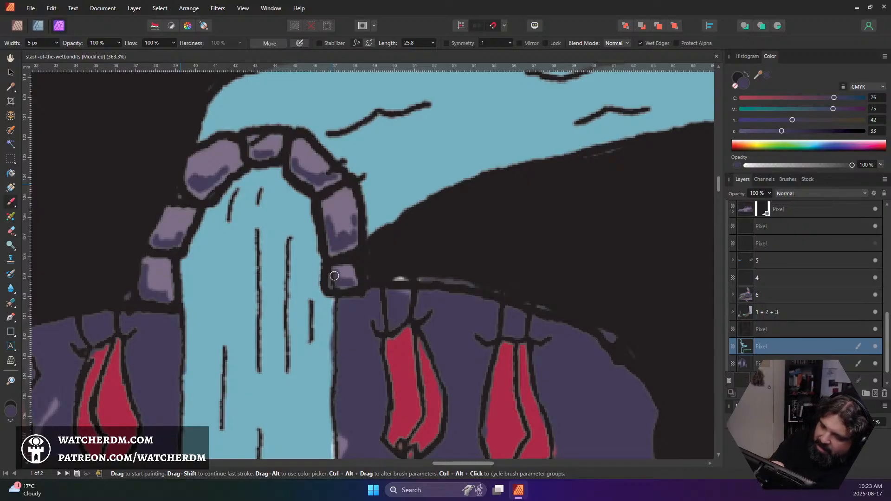
{"action": "left_click_drag", "start_coordinate": [338, 271], "coordinate": [349, 286]}
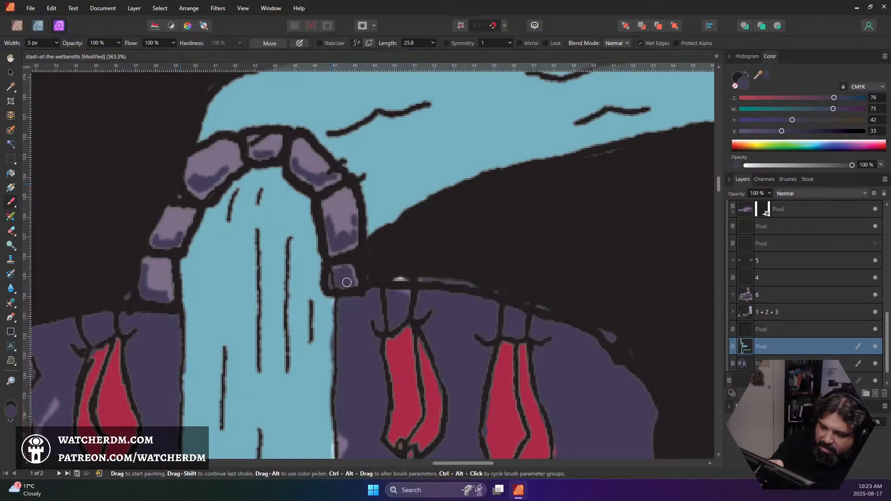
{"action": "key", "text": "e"}
{"action": "key", "text": "alt"}
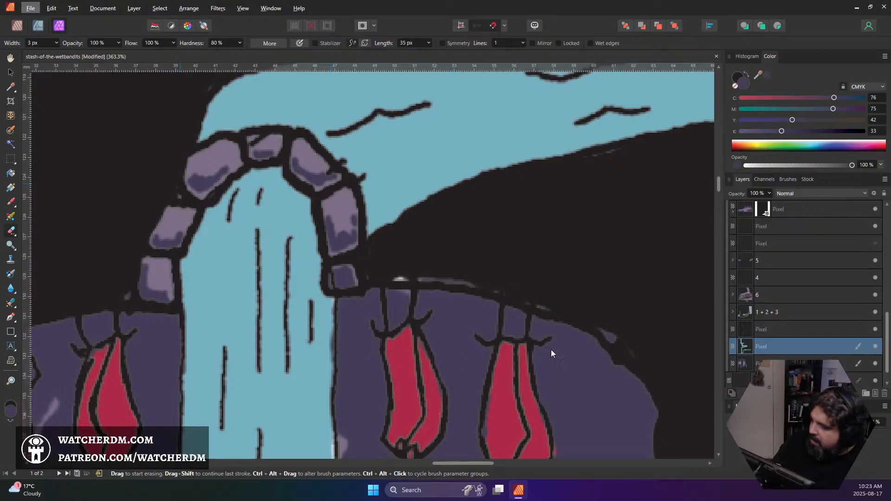
{"action": "double_click", "coordinate": [766, 346]}
{"action": "left_click", "coordinate": [742, 347]}
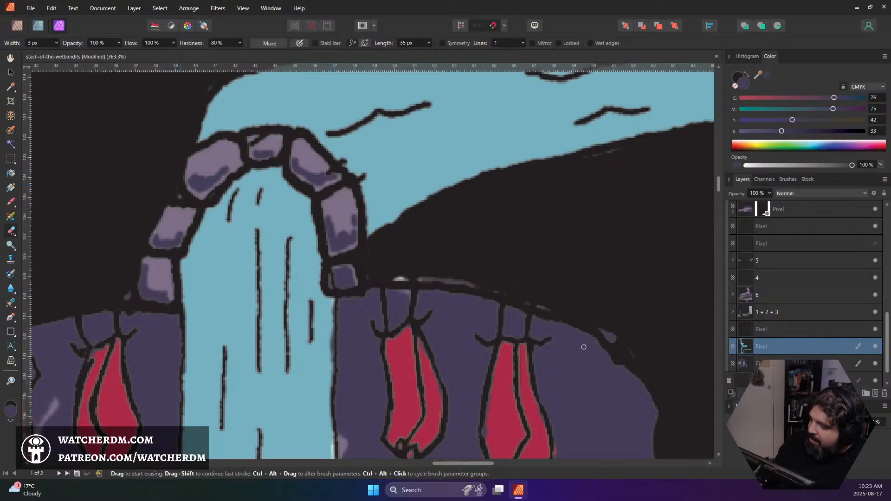
{"action": "mouse_move", "coordinate": [346, 278]}
{"action": "left_mouse_down"}
{"action": "mouse_move", "coordinate": [349, 267]}
{"action": "mouse_move", "coordinate": [340, 268]}
{"action": "left_mouse_up"}
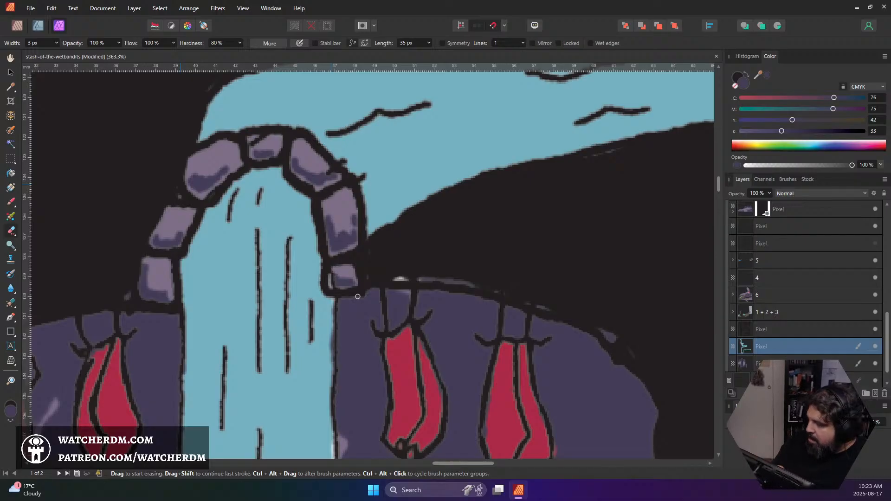
On the purple colour layer, touch up the lowest right arch stone with sampled light and dark purple, and save the document
{"action": "key", "text": "b"}
{"action": "left_click", "coordinate": [761, 364]}
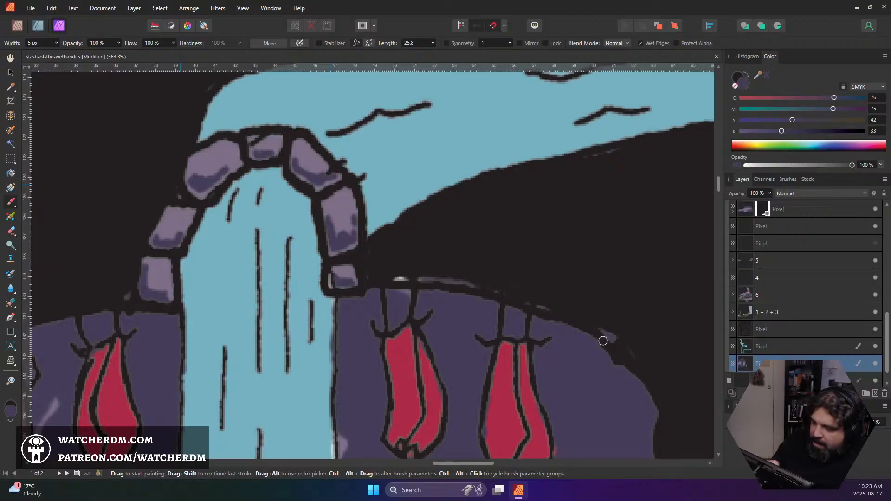
{"action": "left_click", "coordinate": [347, 273], "text": "alt"}
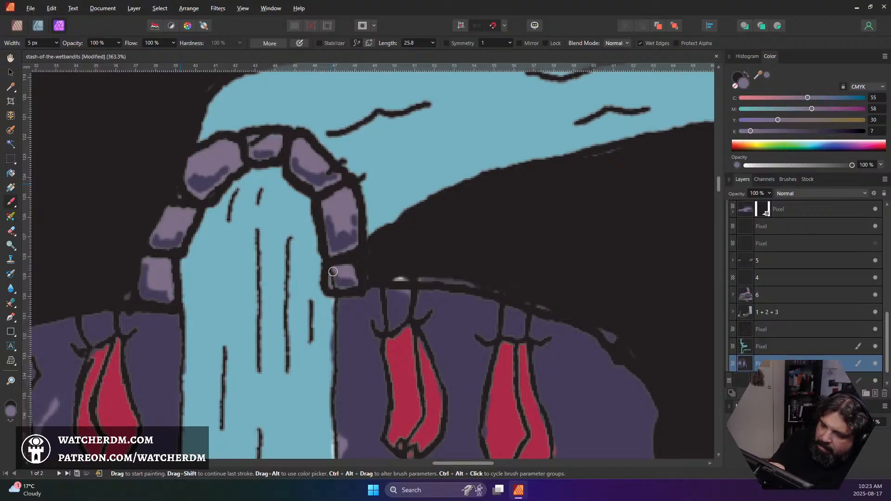
{"action": "left_click_drag", "start_coordinate": [332, 271], "coordinate": [353, 288]}
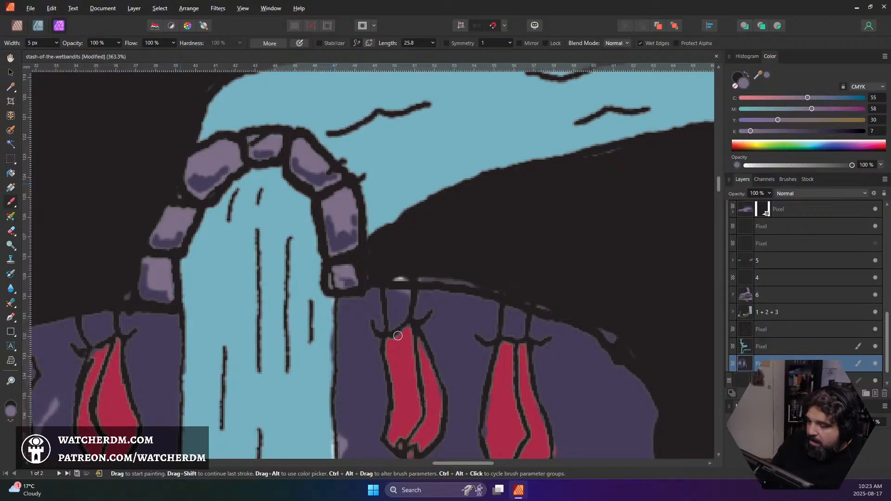
{"action": "left_click", "coordinate": [356, 339], "text": "alt"}
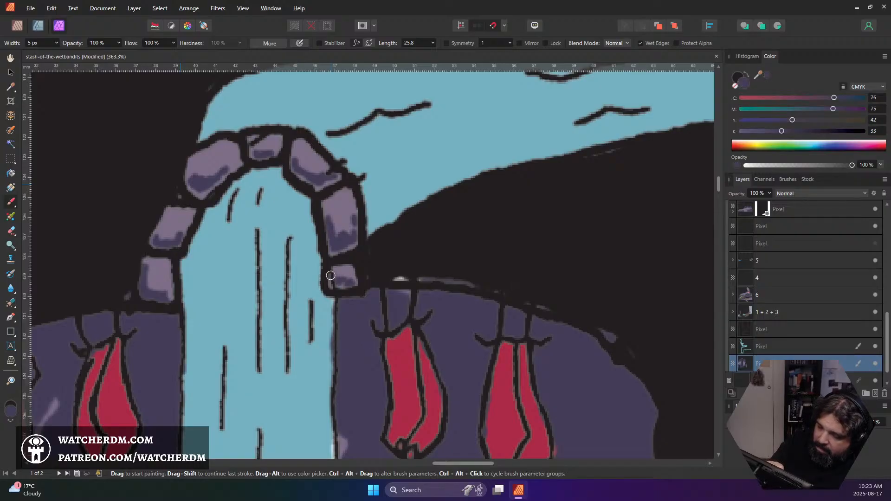
{"action": "left_click_drag", "start_coordinate": [330, 275], "coordinate": [350, 285]}
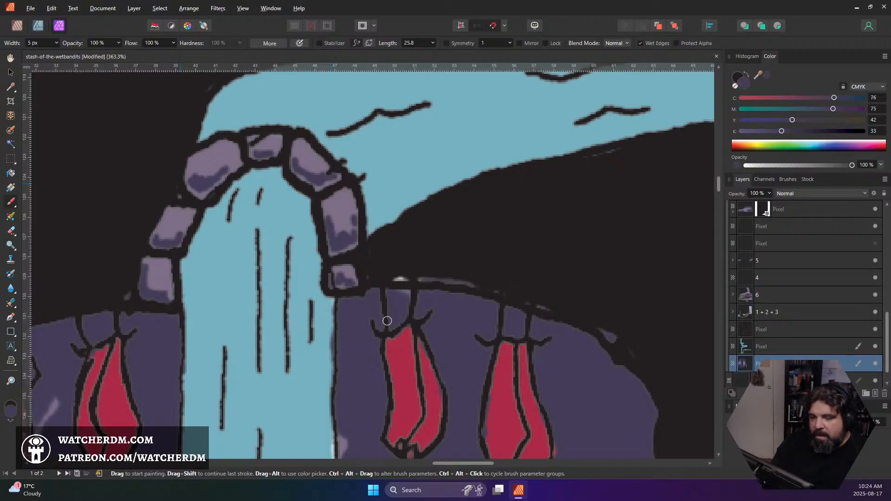
{"action": "key", "text": "ctrl+s"}
Cover the light patches along the cave ceiling above the stocking nearest the waterfall's right side with dark purple
{"action": "scroll", "coordinate": [397, 302], "scroll_direction": "down", "scroll_amount": 3}
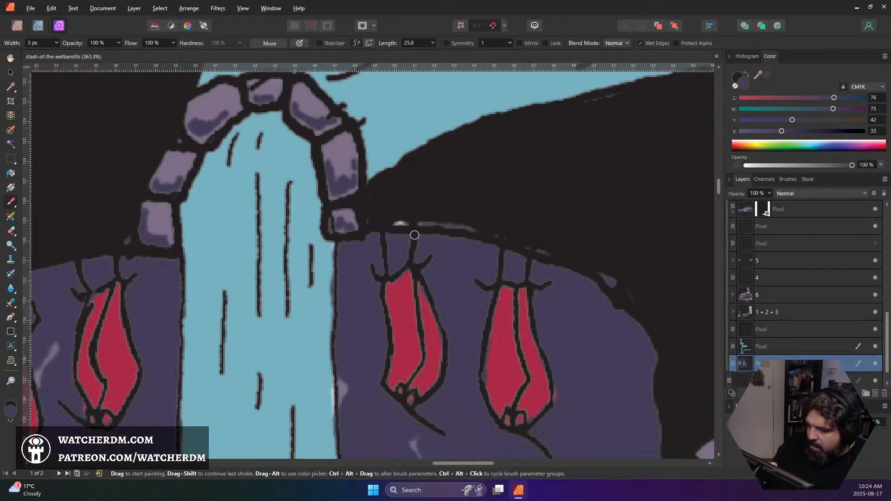
{"action": "left_click", "coordinate": [406, 261]}
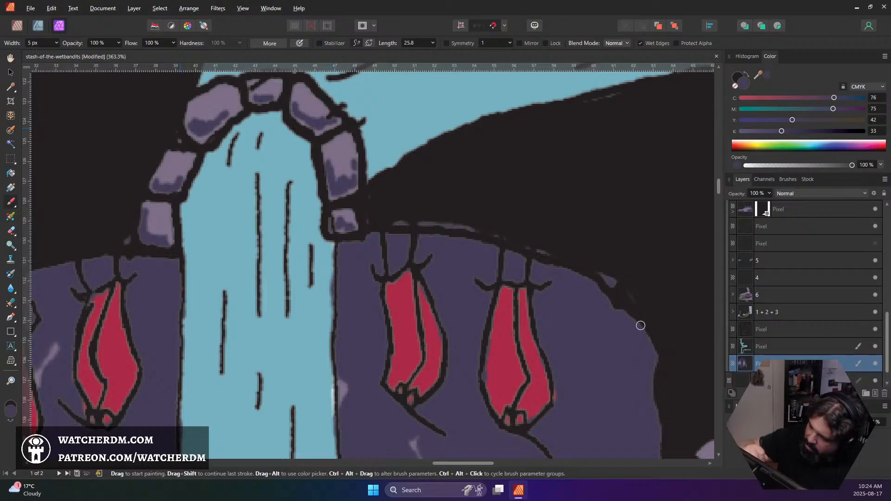
{"action": "key", "text": "e"}
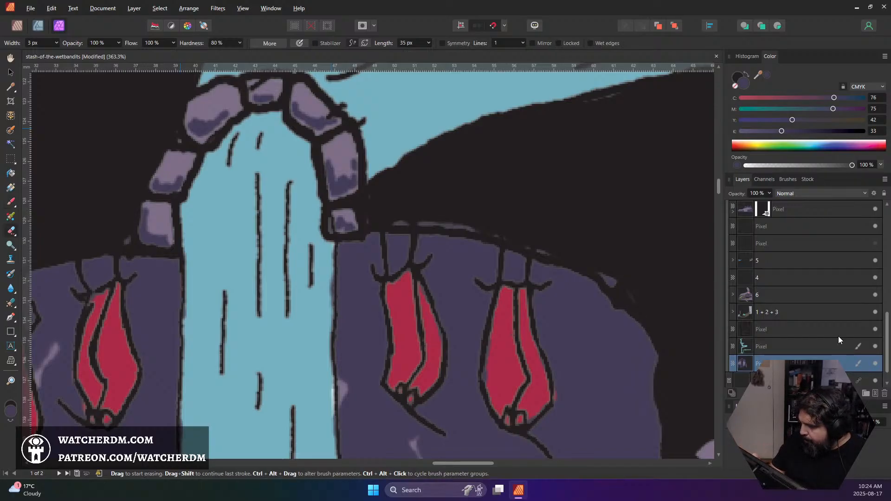
On the pixel layer directly above the water layer, paint black over the stray marks along the cave's upper edge, and save
{"action": "left_click", "coordinate": [876, 347]}
{"action": "left_click", "coordinate": [875, 347]}
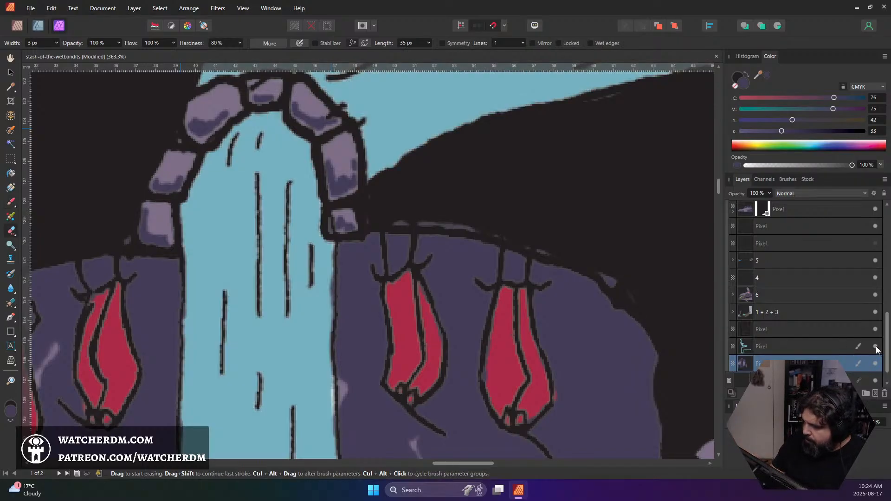
{"action": "left_click", "coordinate": [875, 329]}
{"action": "left_click", "coordinate": [876, 329]}
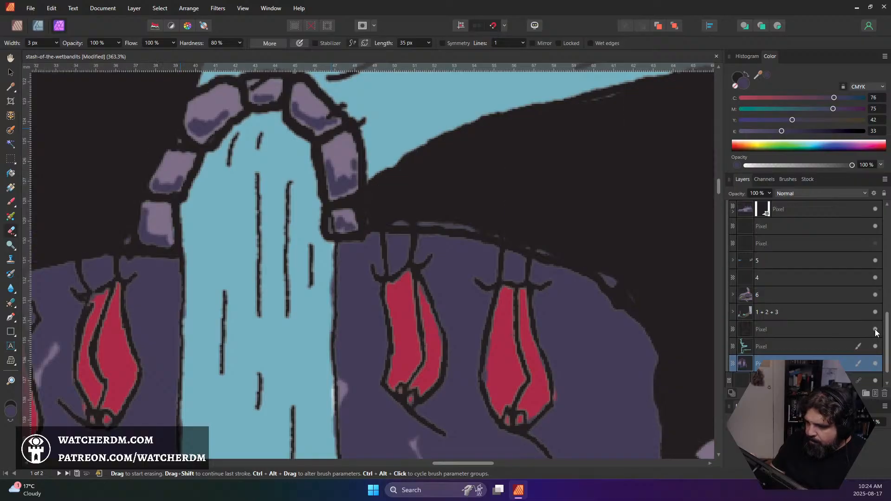
{"action": "left_click", "coordinate": [854, 329]}
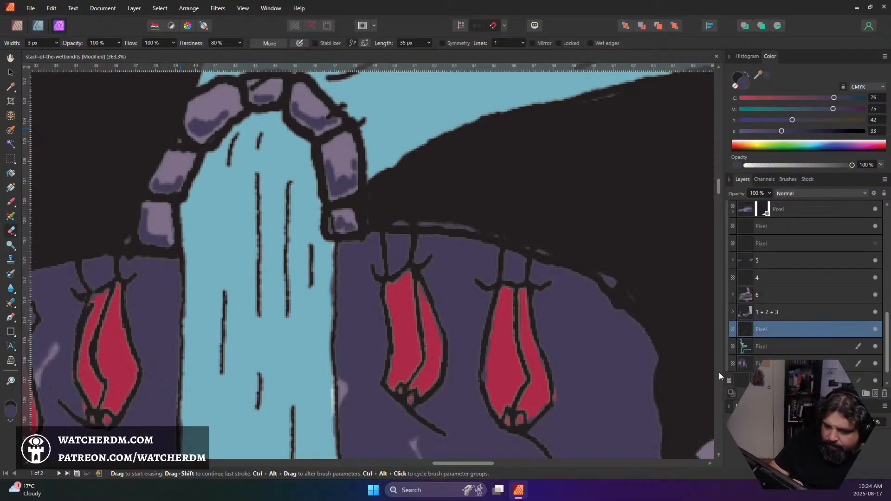
{"action": "left_click", "coordinate": [9, 422]}
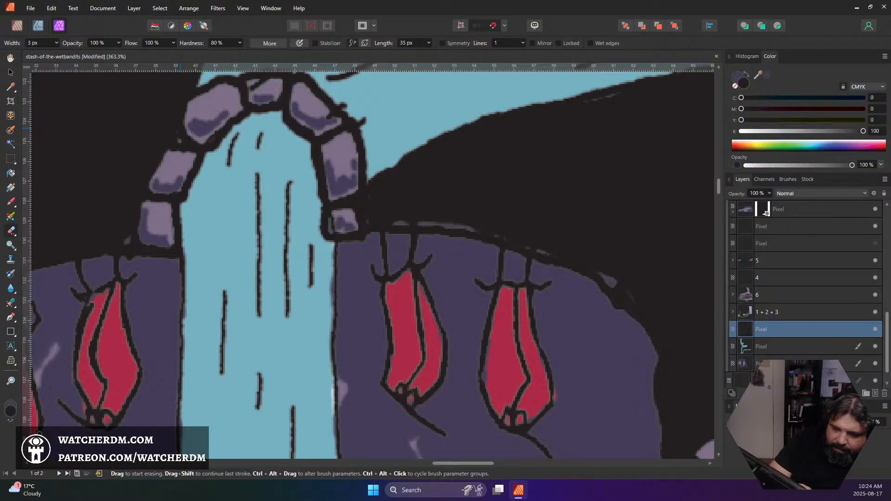
{"action": "key", "text": "b"}
{"action": "mouse_move", "coordinate": [452, 228]}
{"action": "left_mouse_down"}
{"action": "mouse_move", "coordinate": [561, 256]}
{"action": "mouse_move", "coordinate": [538, 251]}
{"action": "mouse_move", "coordinate": [620, 283]}
{"action": "mouse_move", "coordinate": [604, 279]}
{"action": "mouse_move", "coordinate": [636, 302]}
{"action": "left_mouse_up"}
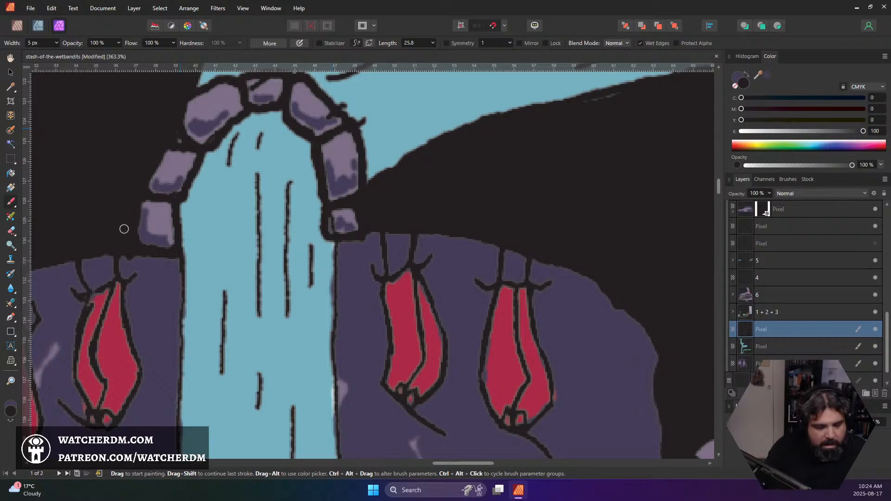
{"action": "key", "text": "ctrl+s"}
Examine the whole cover artwork, from the title and frog pool down to the alligator cave and treasure room
{"action": "scroll", "coordinate": [163, 312], "scroll_direction": "down", "scroll_amount": 1}
{"action": "scroll", "coordinate": [164, 312], "scroll_direction": "down", "scroll_amount": 2}
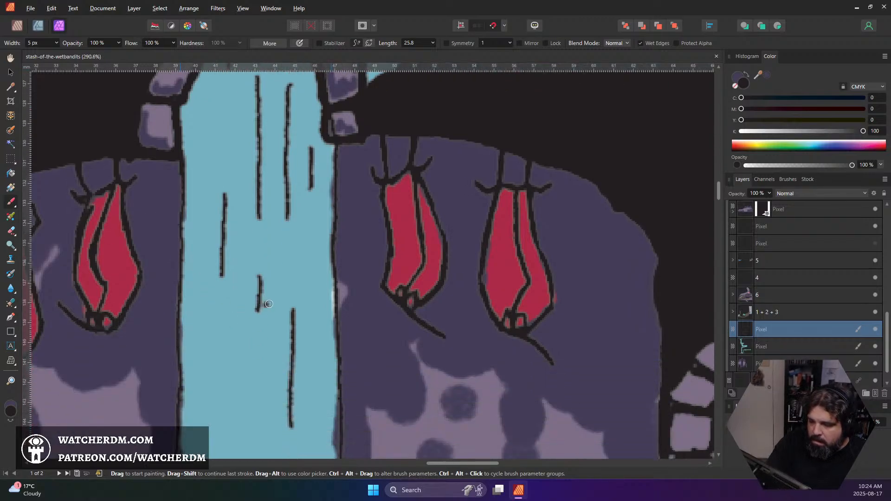
{"action": "scroll", "coordinate": [330, 303], "scroll_direction": "down", "scroll_amount": 5}
{"action": "scroll", "coordinate": [330, 304], "scroll_direction": "up", "scroll_amount": 5}
{"action": "scroll", "coordinate": [331, 304], "scroll_direction": "right", "scroll_amount": 5}
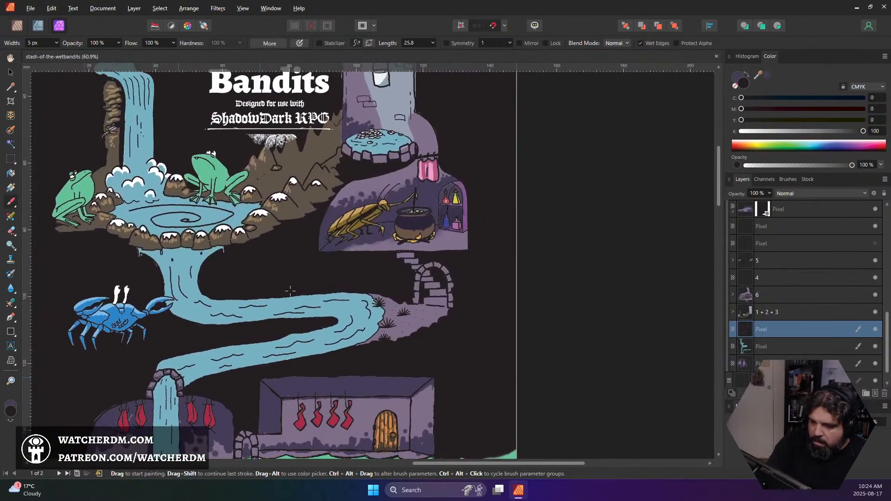
{"action": "scroll", "coordinate": [312, 302], "scroll_direction": "down", "scroll_amount": 5}
{"action": "scroll", "coordinate": [312, 301], "scroll_direction": "down", "scroll_amount": 2}
{"action": "scroll", "coordinate": [306, 306], "scroll_direction": "down", "scroll_amount": 2}
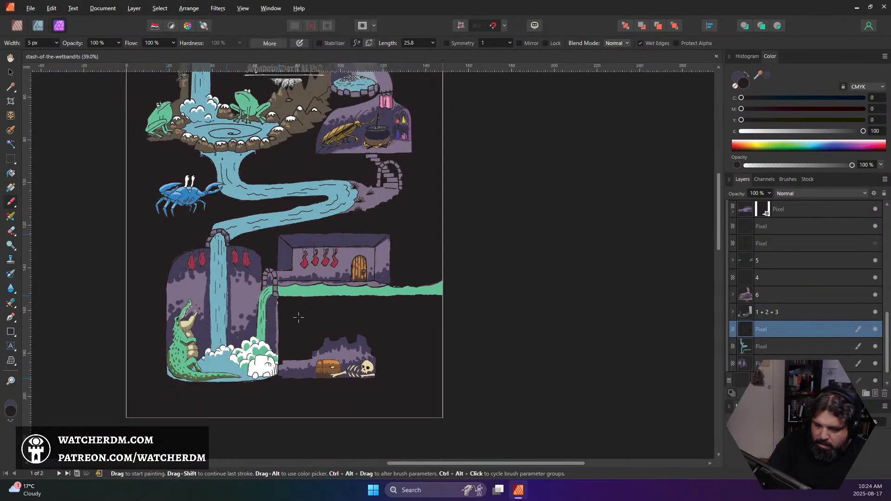
{"action": "scroll", "coordinate": [301, 292], "scroll_direction": "up", "scroll_amount": 5}
{"action": "scroll", "coordinate": [300, 285], "scroll_direction": "up", "scroll_amount": 10}
{"action": "scroll", "coordinate": [325, 292], "scroll_direction": "left", "scroll_amount": 5}
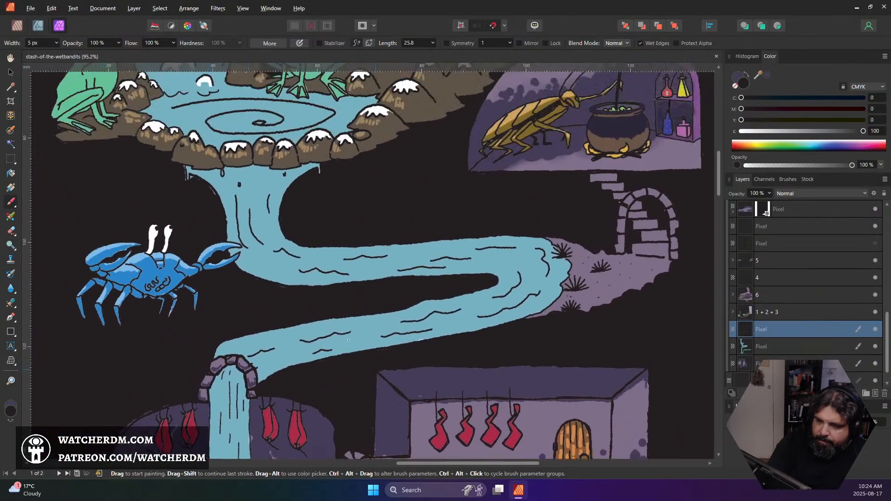
{"action": "scroll", "coordinate": [365, 307], "scroll_direction": "up", "scroll_amount": 3}
{"action": "scroll", "coordinate": [380, 311], "scroll_direction": "down", "scroll_amount": 3}
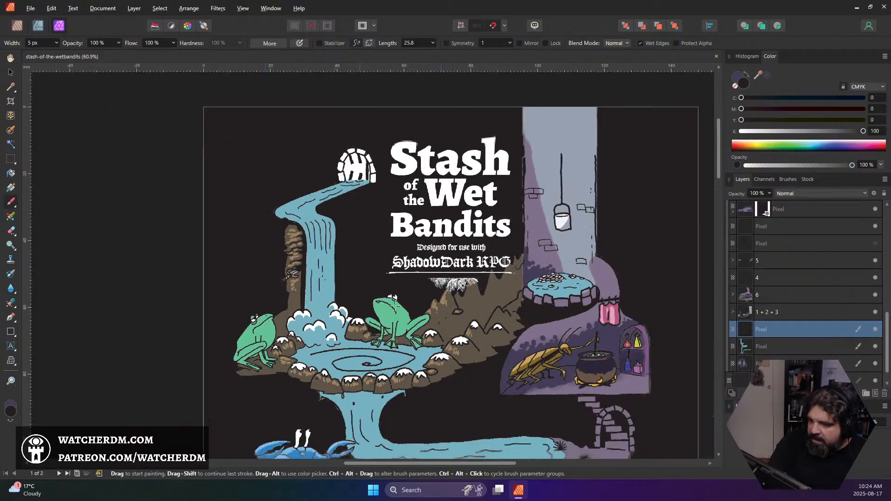
{"action": "scroll", "coordinate": [414, 320], "scroll_direction": "down", "scroll_amount": 6}
{"action": "scroll", "coordinate": [414, 320], "scroll_direction": "down", "scroll_amount": 8}
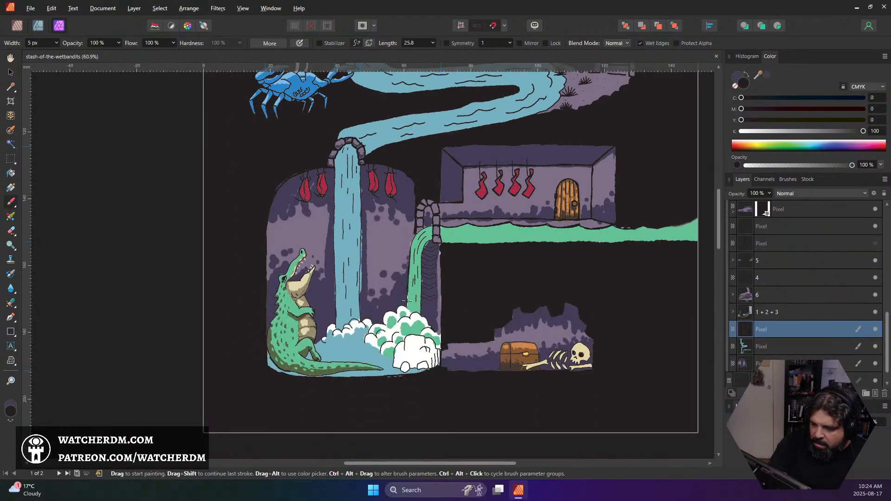
{"action": "scroll", "coordinate": [406, 301], "scroll_direction": "up", "scroll_amount": 10}
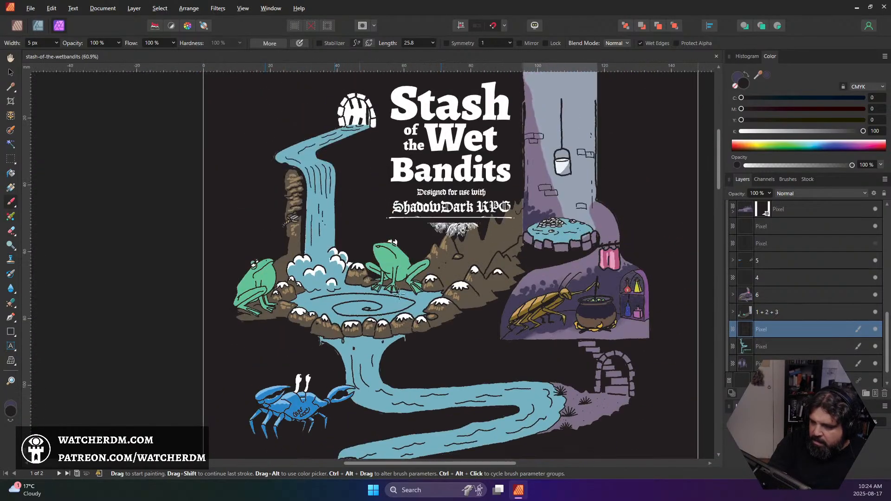
Look through the layer stack and select the pixel layer directly below the 1 + 2 + 3 group
{"action": "scroll", "coordinate": [833, 318], "scroll_direction": "up", "scroll_amount": 3}
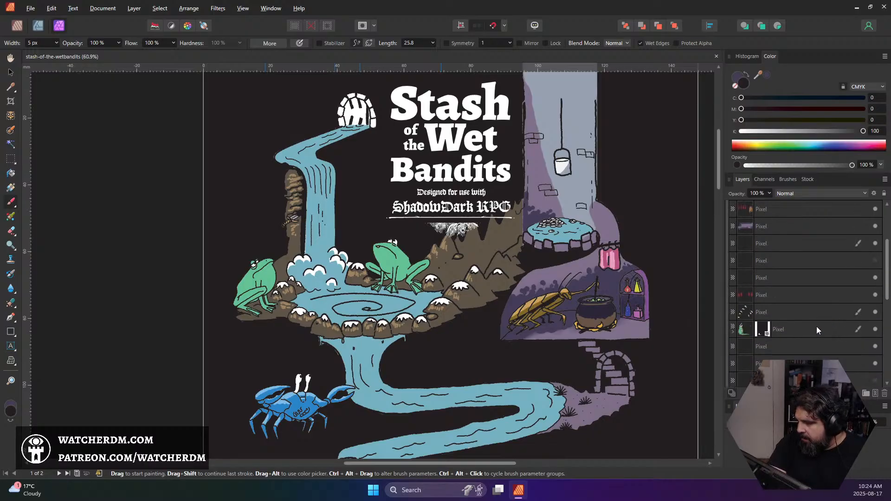
{"action": "scroll", "coordinate": [761, 330], "scroll_direction": "up", "scroll_amount": 4}
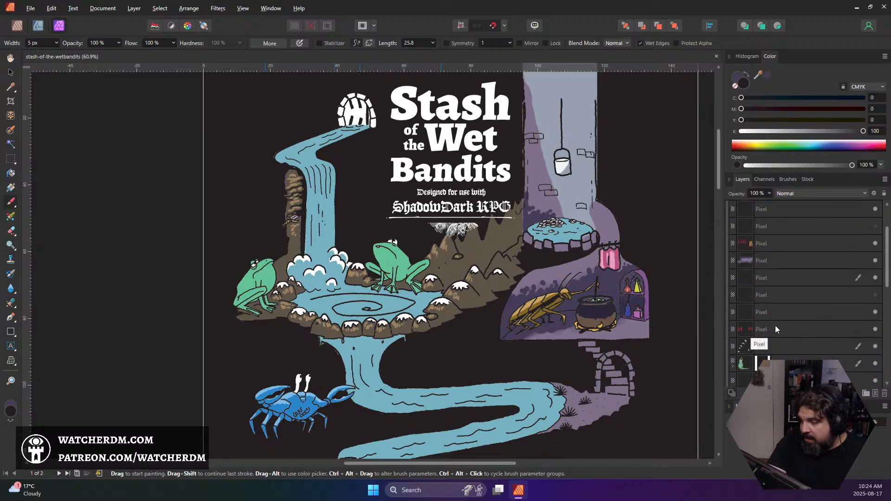
{"action": "scroll", "coordinate": [779, 309], "scroll_direction": "down", "scroll_amount": 1}
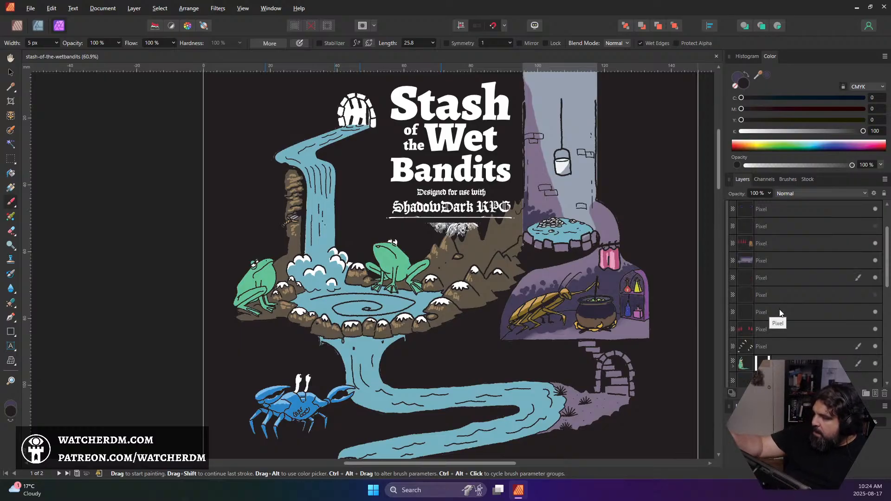
{"action": "scroll", "coordinate": [788, 306], "scroll_direction": "down", "scroll_amount": 2}
{"action": "left_click", "coordinate": [793, 308]}
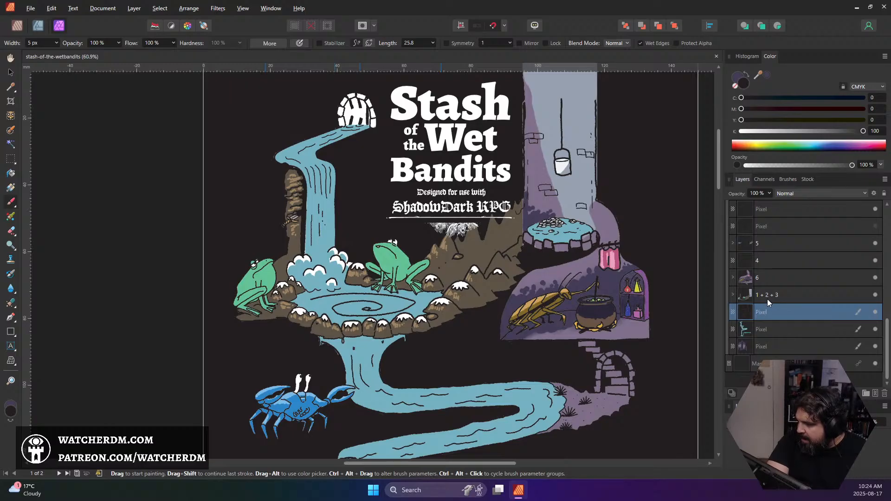
Look through the layer stack, checking the 1 + 2 + 3 group, the red stockings layer and the masked alligator layer
{"action": "left_click", "coordinate": [733, 295]}
{"action": "left_click", "coordinate": [734, 295]}
{"action": "scroll", "coordinate": [789, 287], "scroll_direction": "up", "scroll_amount": 2}
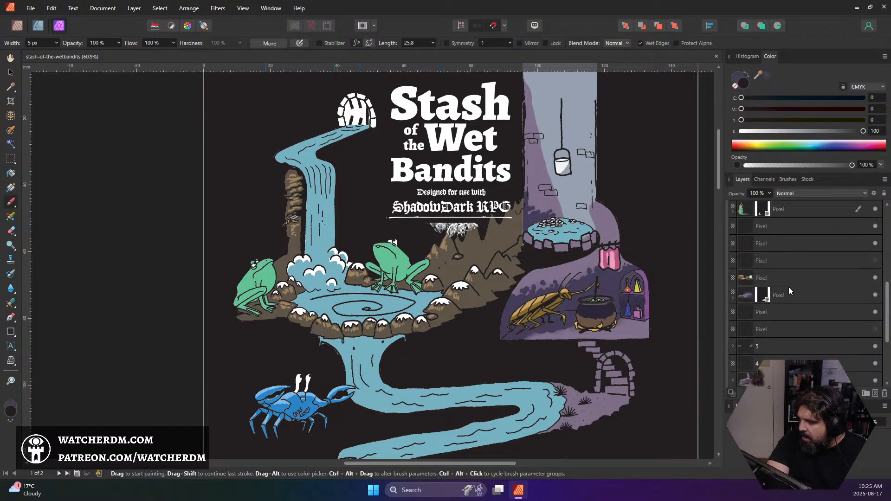
{"action": "scroll", "coordinate": [789, 287], "scroll_direction": "up", "scroll_amount": 1}
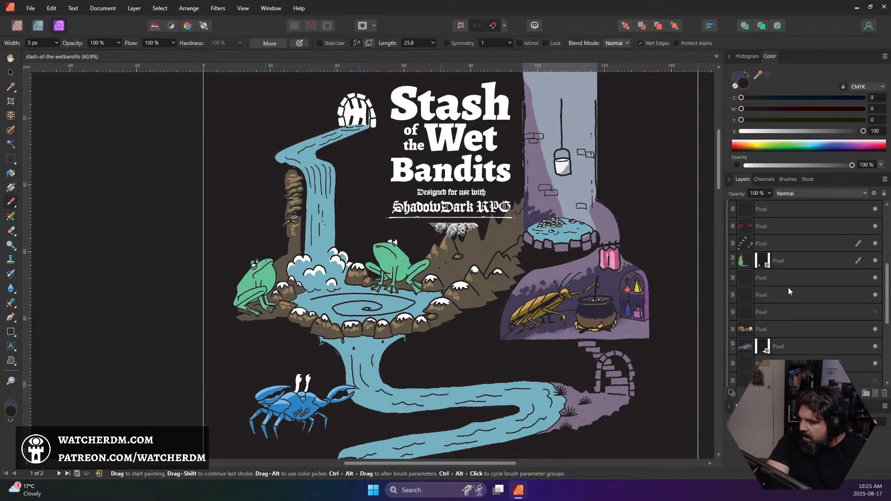
{"action": "left_click", "coordinate": [732, 263]}
{"action": "left_click", "coordinate": [732, 263]}
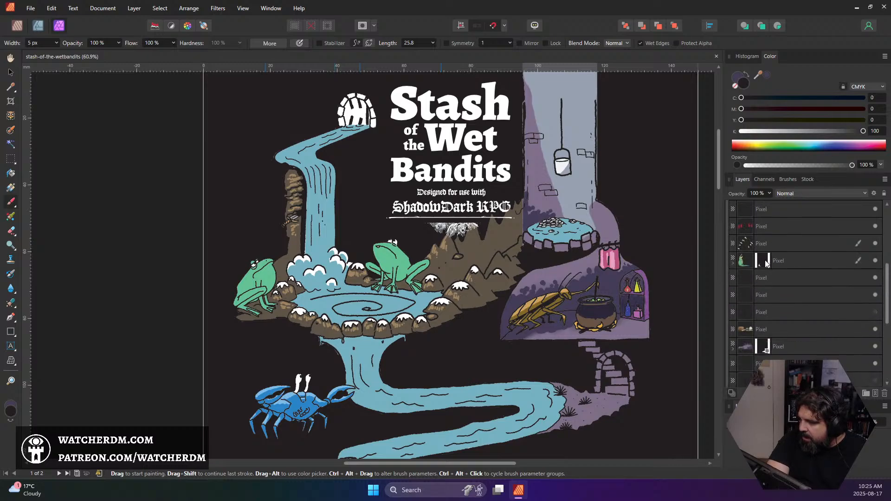
{"action": "left_click", "coordinate": [797, 263]}
{"action": "left_click", "coordinate": [788, 224]}
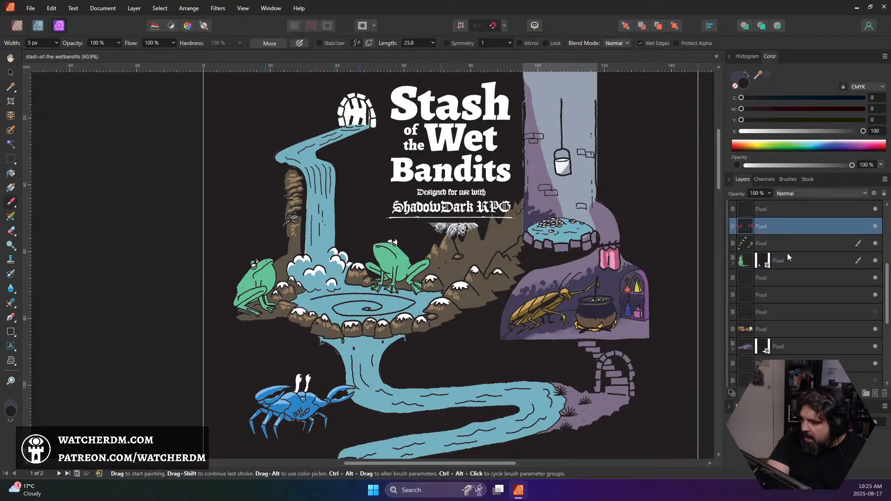
{"action": "left_click", "coordinate": [789, 260], "text": "shift"}
{"action": "scroll", "coordinate": [784, 294], "scroll_direction": "down", "scroll_amount": 1}
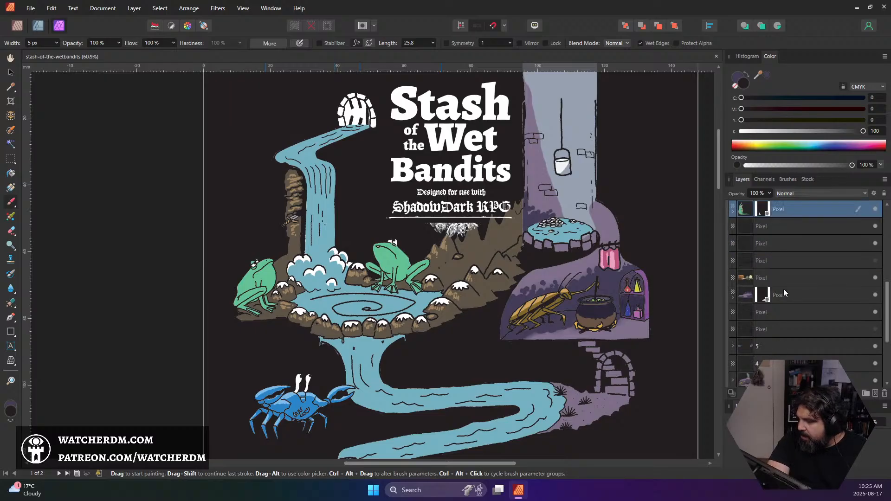
On the water pixel layer, erase the blue overspill along the right edge of the alligator cave's waterfall with an 8 px eraser
{"action": "scroll", "coordinate": [524, 335], "scroll_direction": "down", "scroll_amount": 3}
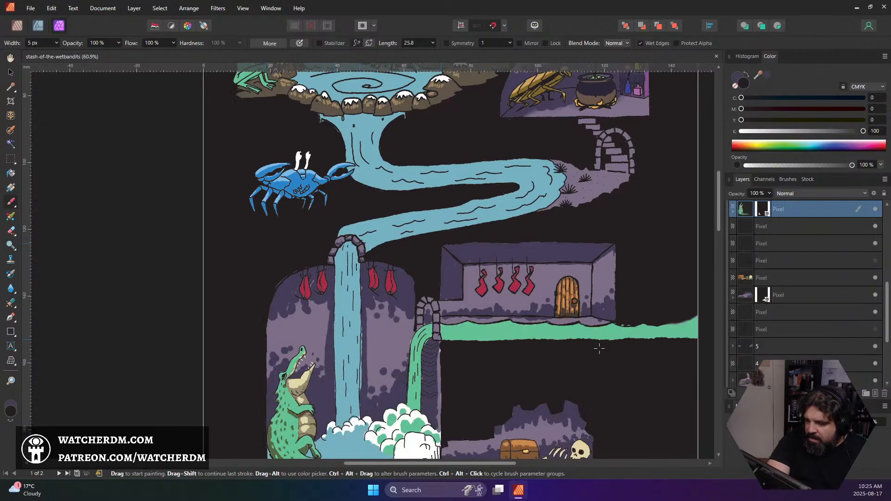
{"action": "scroll", "coordinate": [823, 352], "scroll_direction": "down", "scroll_amount": 3}
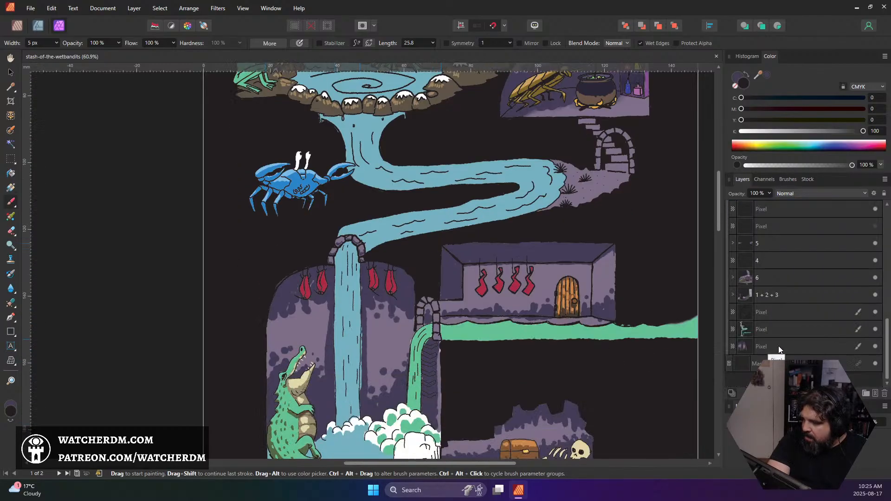
{"action": "left_click", "coordinate": [765, 329]}
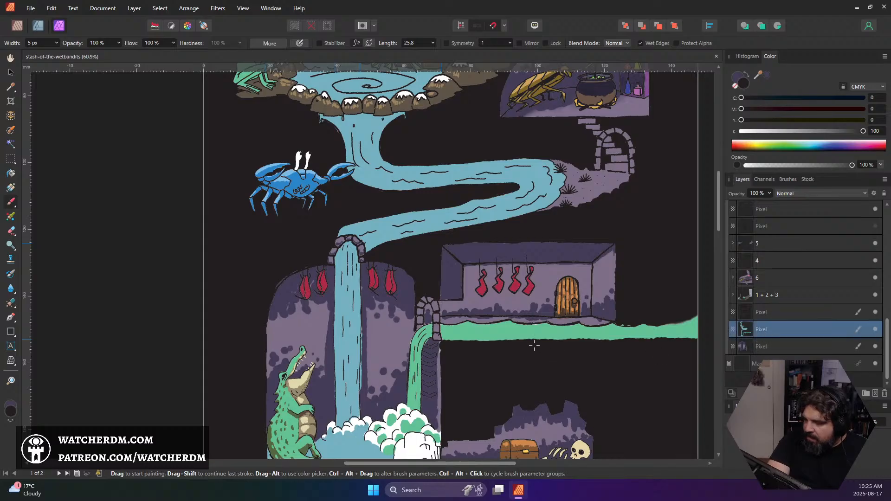
{"action": "scroll", "coordinate": [325, 373], "scroll_direction": "down", "scroll_amount": 3}
{"action": "scroll", "coordinate": [325, 374], "scroll_direction": "up", "scroll_amount": 6}
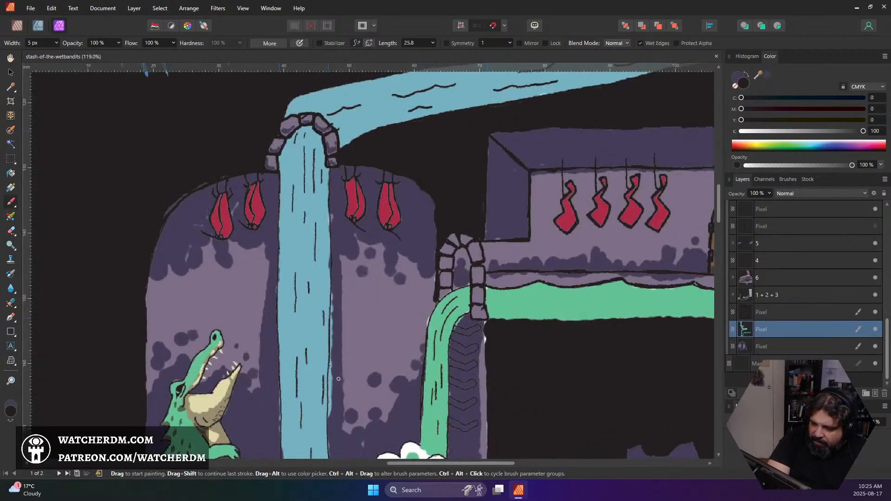
{"action": "scroll", "coordinate": [332, 377], "scroll_direction": "down", "scroll_amount": 2}
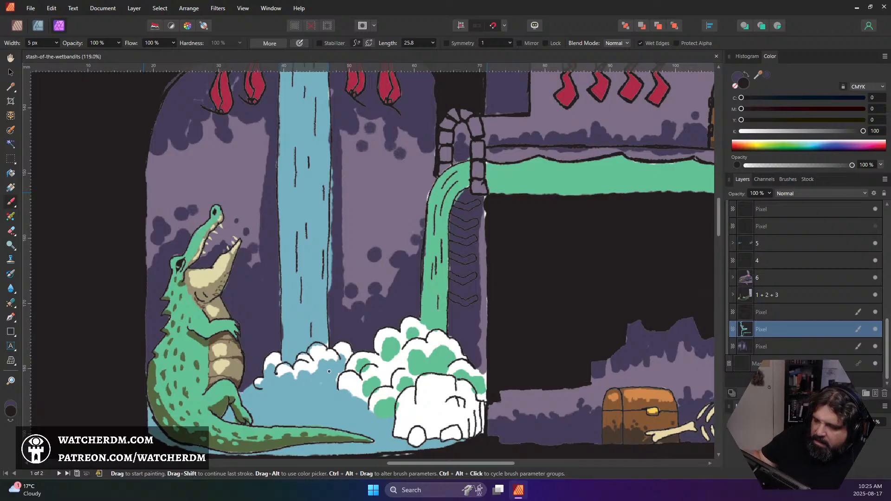
{"action": "key", "text": "e"}
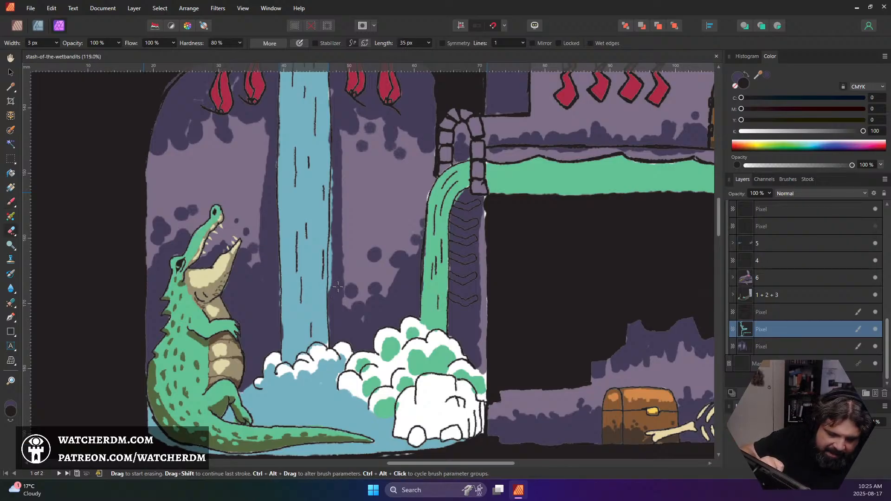
{"action": "key", "text": "]"}
{"action": "key", "text": "]"}
{"action": "key", "text": "]"}
{"action": "key", "text": "]"}
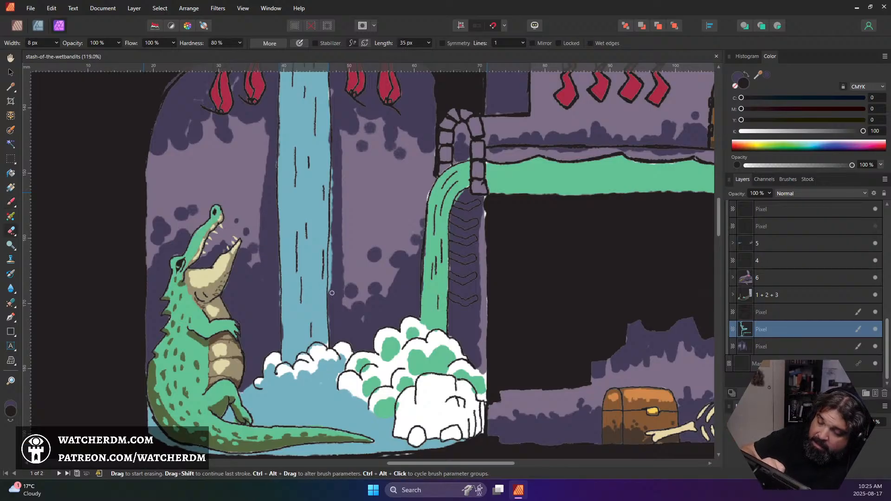
{"action": "left_click_drag", "start_coordinate": [331, 291], "coordinate": [331, 274]}
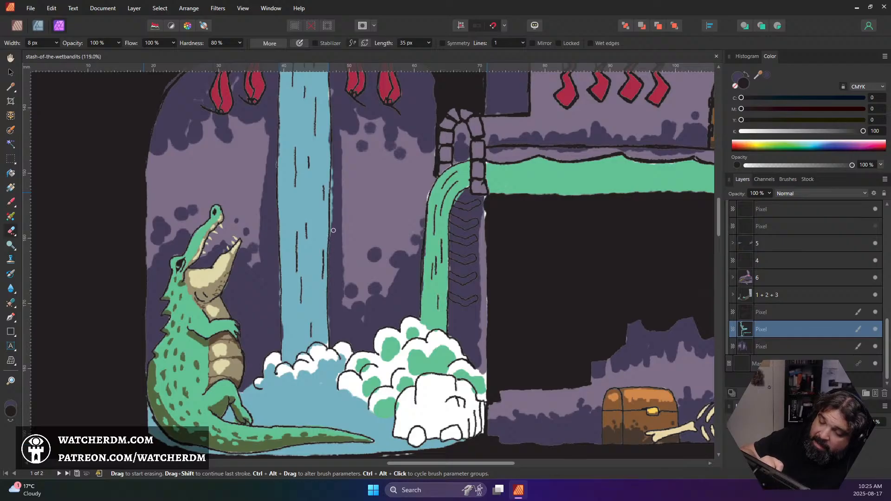
{"action": "left_click_drag", "start_coordinate": [333, 230], "coordinate": [337, 221]}
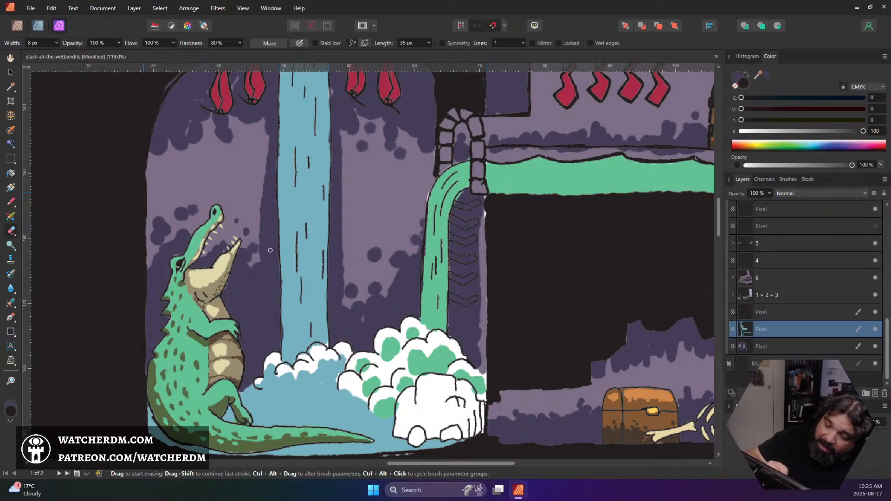
Sample the water's blue and touch up the edges of the alligator cave's waterfall with a 5 px brush
{"action": "key", "text": "b"}
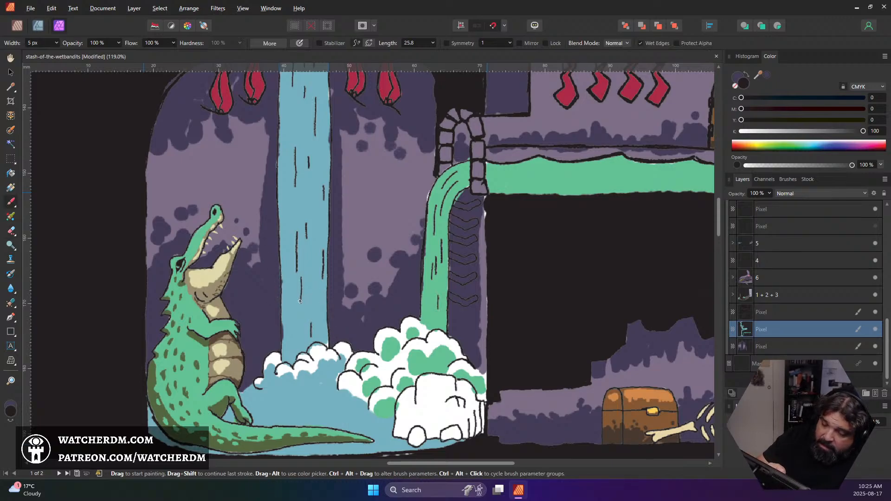
{"action": "left_click", "coordinate": [296, 310], "text": "alt"}
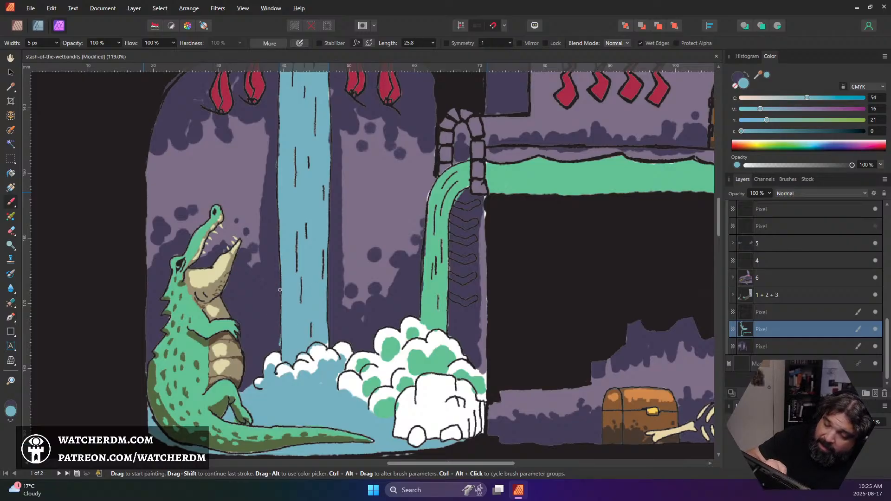
{"action": "key", "text": "e"}
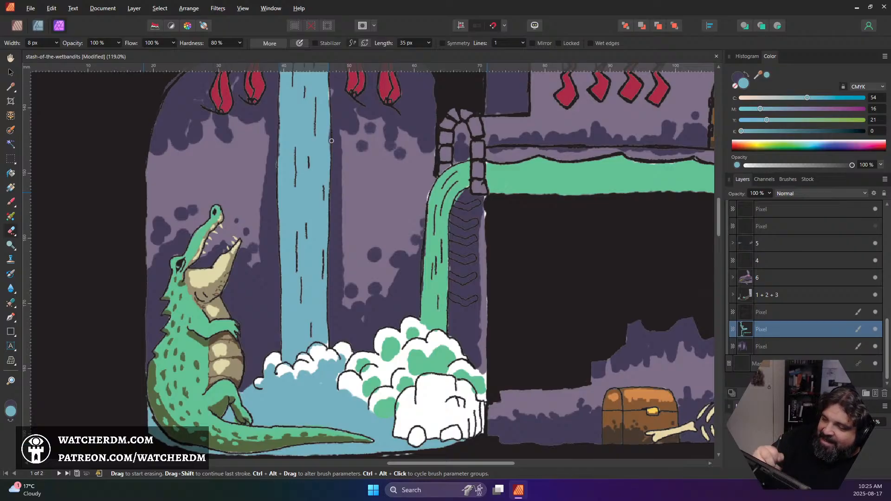
{"action": "key", "text": "b"}
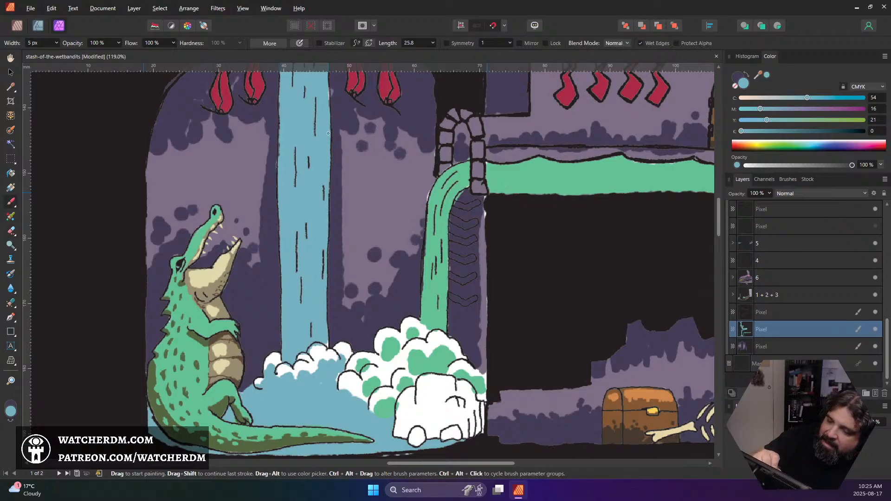
{"action": "scroll", "coordinate": [301, 232], "scroll_direction": "up", "scroll_amount": 2}
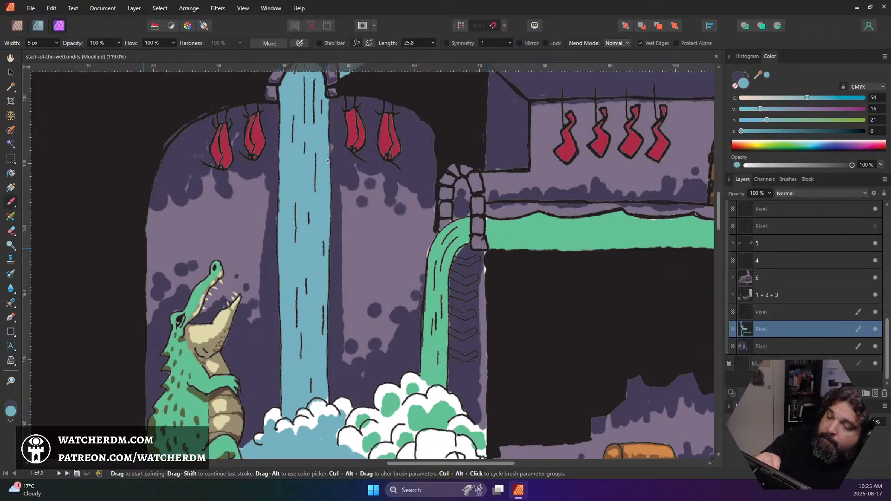
{"action": "scroll", "coordinate": [337, 163], "scroll_direction": "up", "scroll_amount": 4}
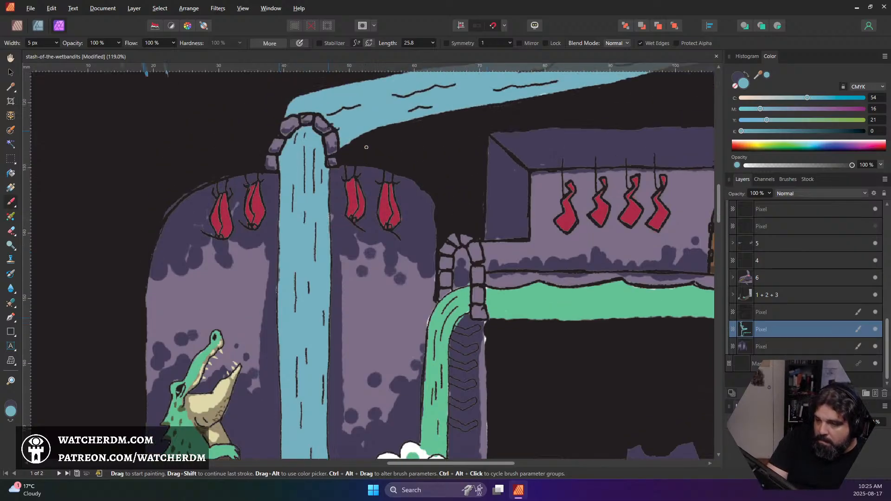
On the pixel layer holding the four stockings and the door, erase the orange overspill below and beside the wooden door
{"action": "scroll", "coordinate": [460, 154], "scroll_direction": "down", "scroll_amount": 6}
{"action": "scroll", "coordinate": [460, 153], "scroll_direction": "down", "scroll_amount": 4}
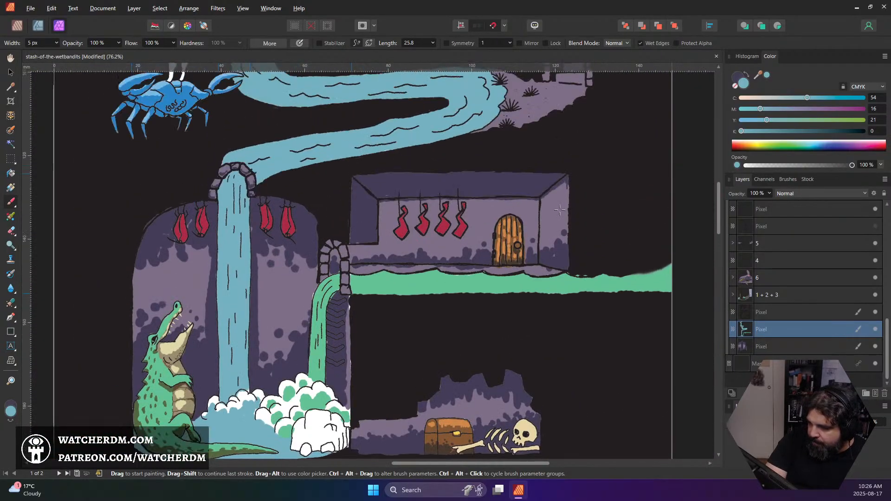
{"action": "scroll", "coordinate": [532, 255], "scroll_direction": "up", "scroll_amount": 10}
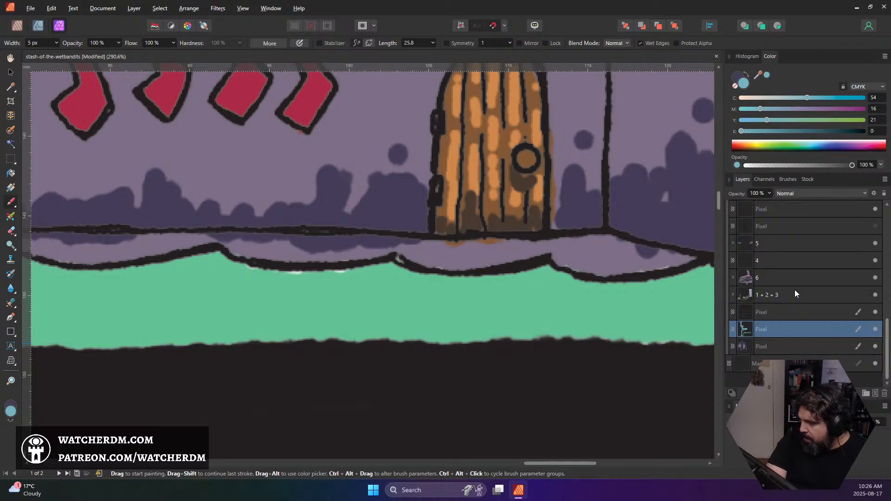
{"action": "scroll", "coordinate": [781, 294], "scroll_direction": "up", "scroll_amount": 3}
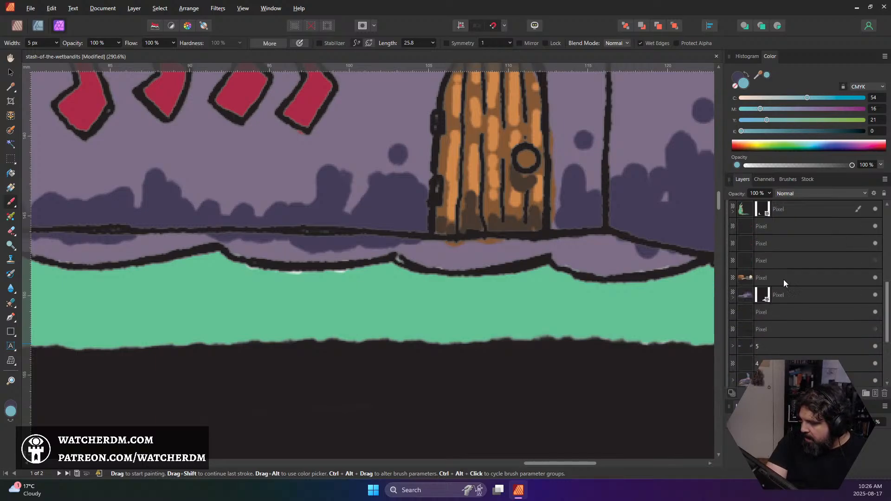
{"action": "scroll", "coordinate": [777, 272], "scroll_direction": "up", "scroll_amount": 4}
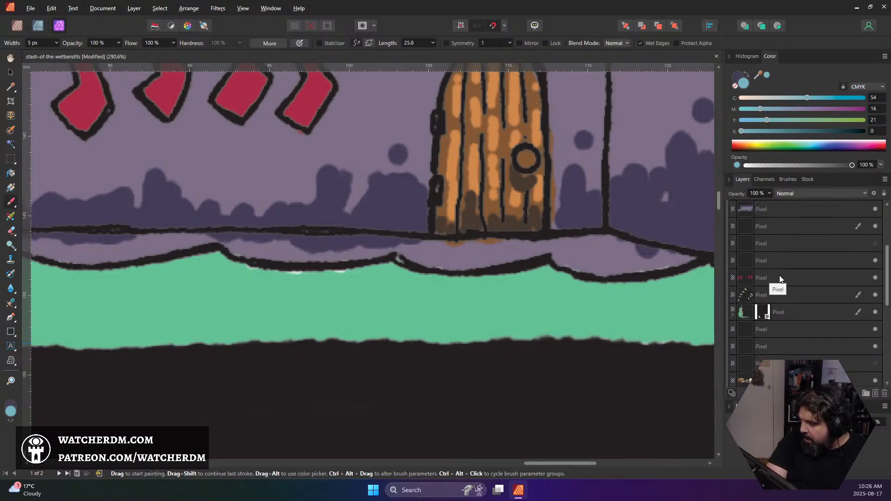
{"action": "left_click", "coordinate": [771, 244]}
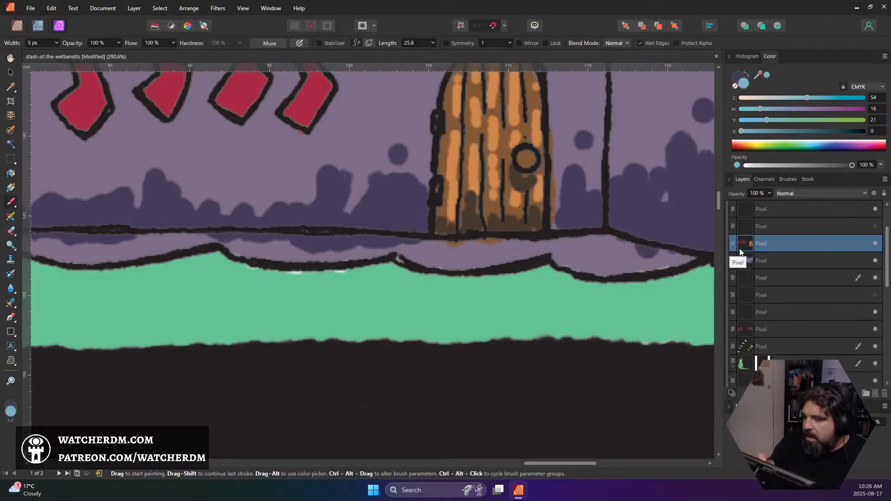
{"action": "left_click_drag", "start_coordinate": [507, 244], "coordinate": [495, 244]}
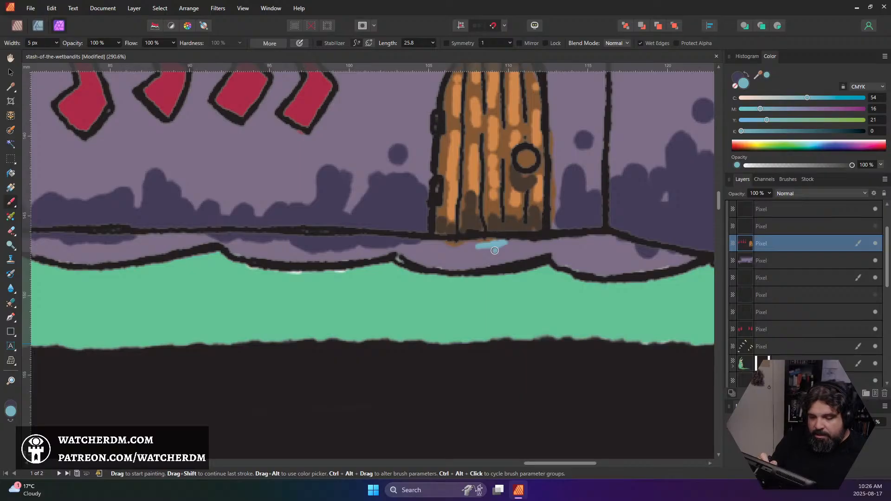
{"action": "key", "text": "ctrl+z"}
{"action": "key", "text": "e"}
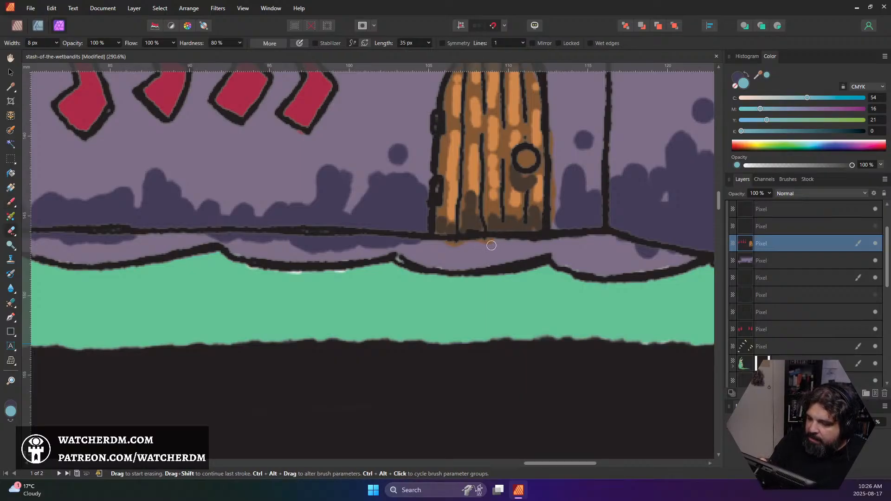
{"action": "left_click_drag", "start_coordinate": [466, 248], "coordinate": [444, 245]}
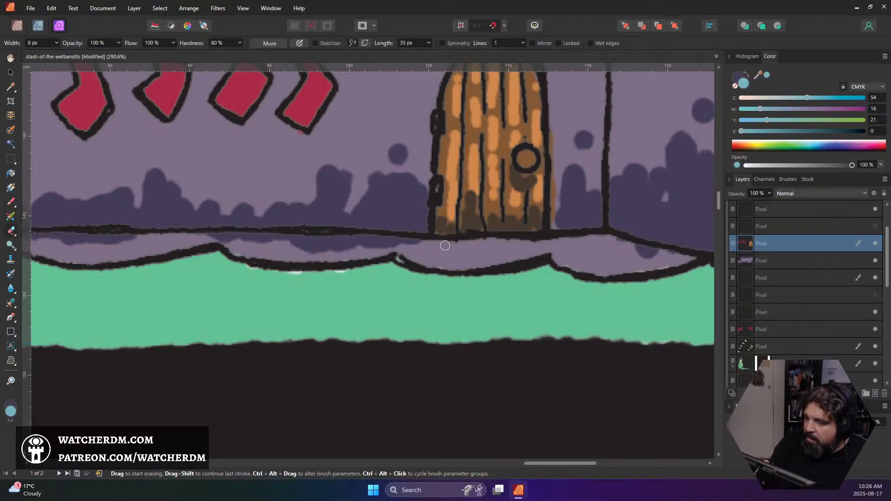
{"action": "mouse_move", "coordinate": [552, 216]}
{"action": "left_mouse_down"}
{"action": "mouse_move", "coordinate": [551, 168]}
{"action": "mouse_move", "coordinate": [551, 214]}
{"action": "left_mouse_up"}
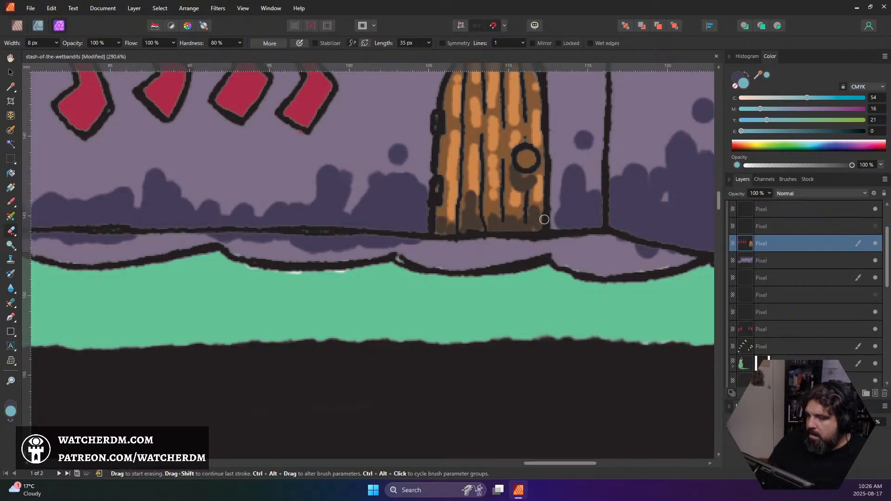
Examine the artwork from the treasure room and stocking room up to the frog pool, well and title for remaining areas to work on
{"action": "scroll", "coordinate": [547, 166], "scroll_direction": "down", "scroll_amount": 1}
{"action": "scroll", "coordinate": [547, 165], "scroll_direction": "down", "scroll_amount": 6}
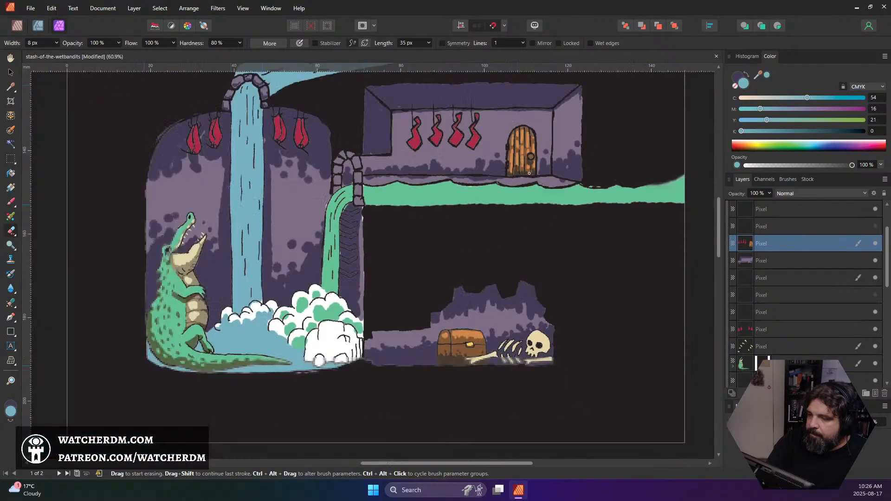
{"action": "scroll", "coordinate": [503, 197], "scroll_direction": "up", "scroll_amount": 1}
{"action": "scroll", "coordinate": [503, 198], "scroll_direction": "up", "scroll_amount": 3}
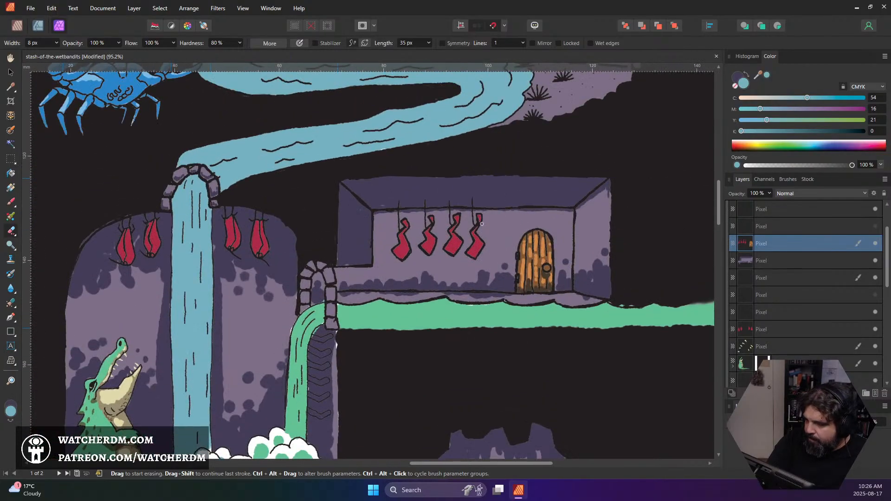
{"action": "scroll", "coordinate": [453, 194], "scroll_direction": "up", "scroll_amount": 9}
{"action": "scroll", "coordinate": [453, 194], "scroll_direction": "up", "scroll_amount": 5}
{"action": "scroll", "coordinate": [453, 194], "scroll_direction": "left", "scroll_amount": 3}
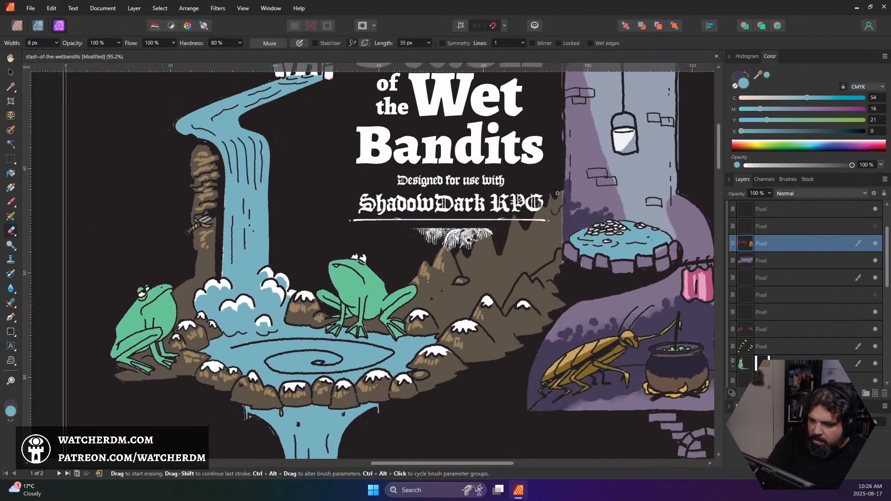
{"action": "scroll", "coordinate": [453, 194], "scroll_direction": "down", "scroll_amount": 2}
{"action": "scroll", "coordinate": [392, 229], "scroll_direction": "up", "scroll_amount": 4}
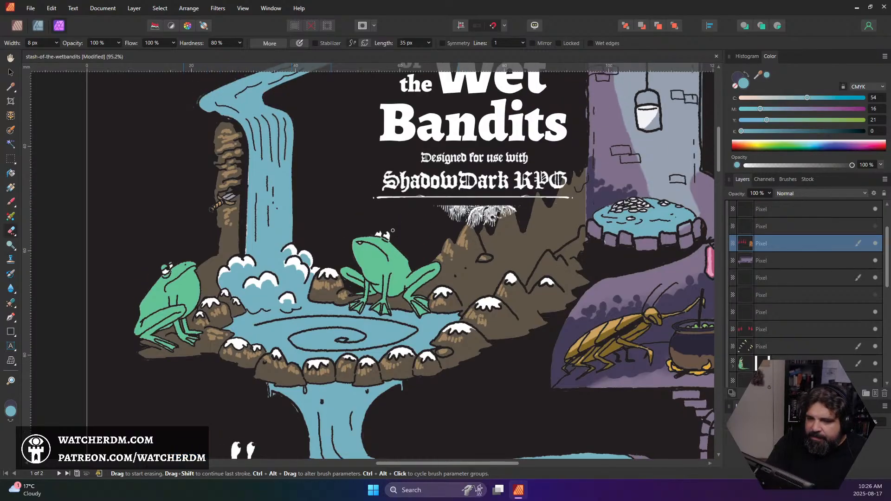
{"action": "scroll", "coordinate": [392, 230], "scroll_direction": "down", "scroll_amount": 1}
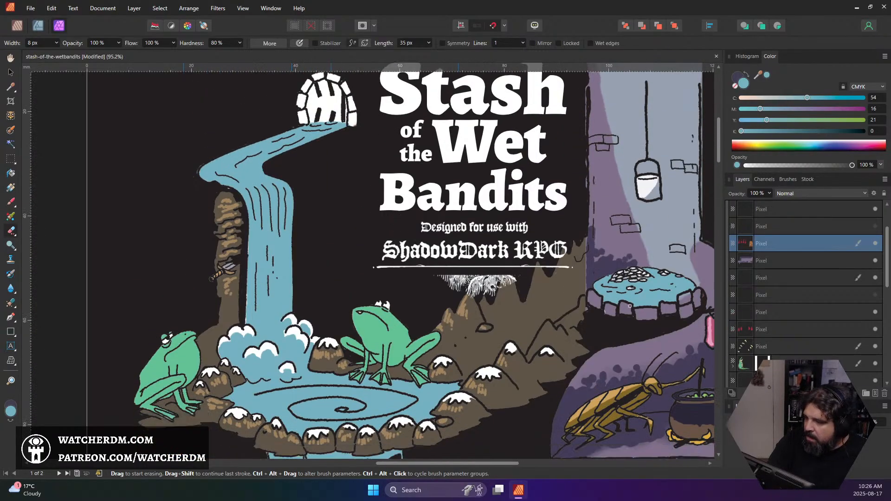
Add a new pixel layer directly above the stockings and door layer in the Art group
{"action": "scroll", "coordinate": [816, 354], "scroll_direction": "up", "scroll_amount": 1}
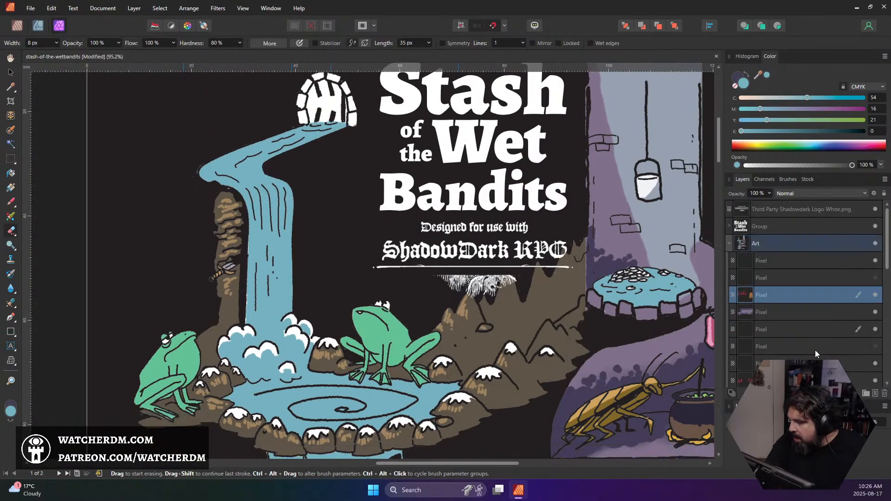
{"action": "left_click", "coordinate": [875, 394]}
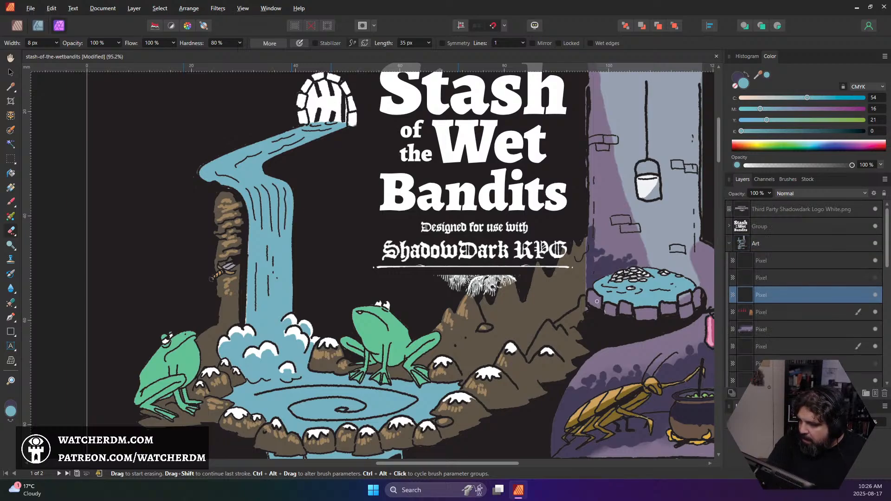
Sample the purple of the well's rim stones and paint the outer edge of the waterfall arch's lowest left stone with a 5 px brush
{"action": "left_click", "coordinate": [311, 170]}
{"action": "key", "text": "alt"}
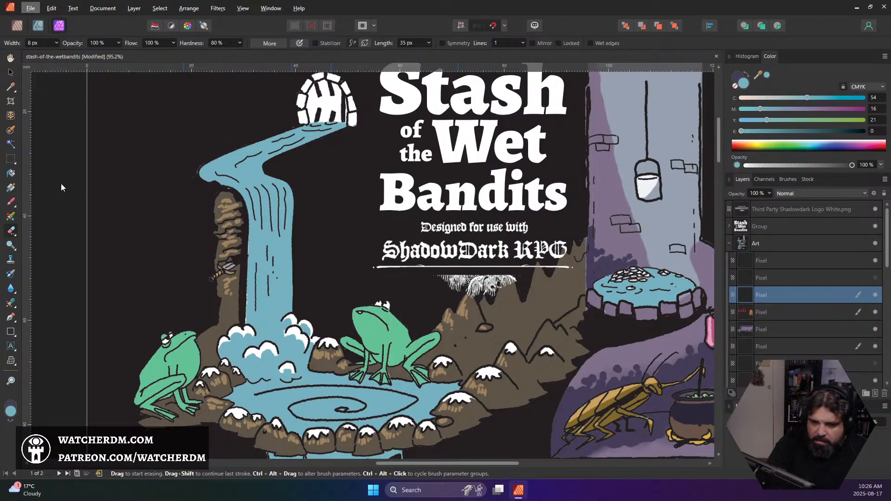
{"action": "key", "text": "b"}
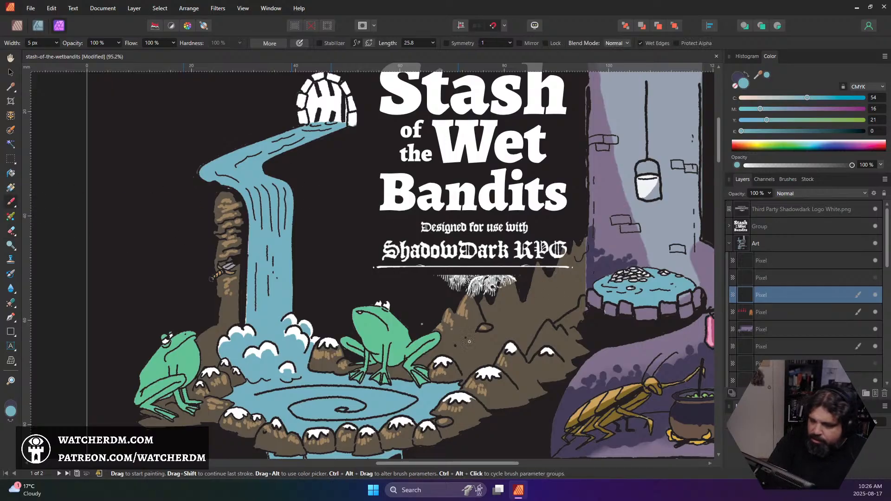
{"action": "left_click", "coordinate": [622, 310], "text": "alt"}
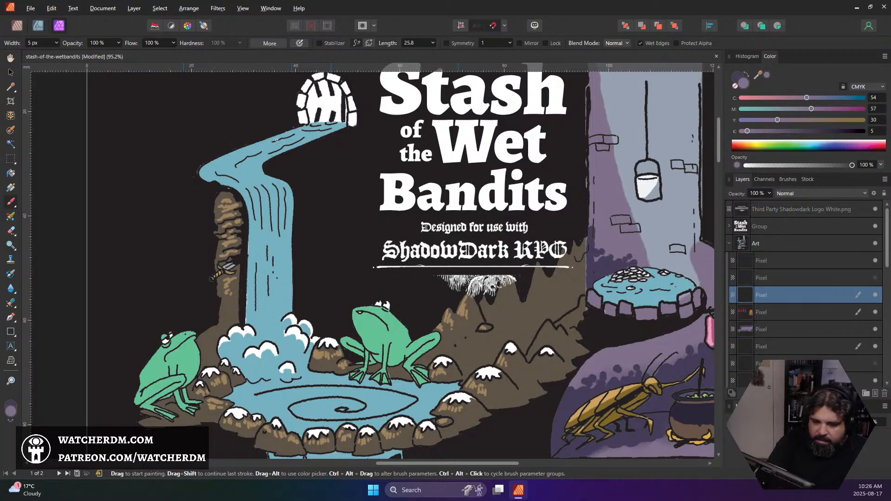
{"action": "scroll", "coordinate": [622, 309], "scroll_direction": "up", "scroll_amount": 2}
{"action": "scroll", "coordinate": [319, 215], "scroll_direction": "up", "scroll_amount": 2}
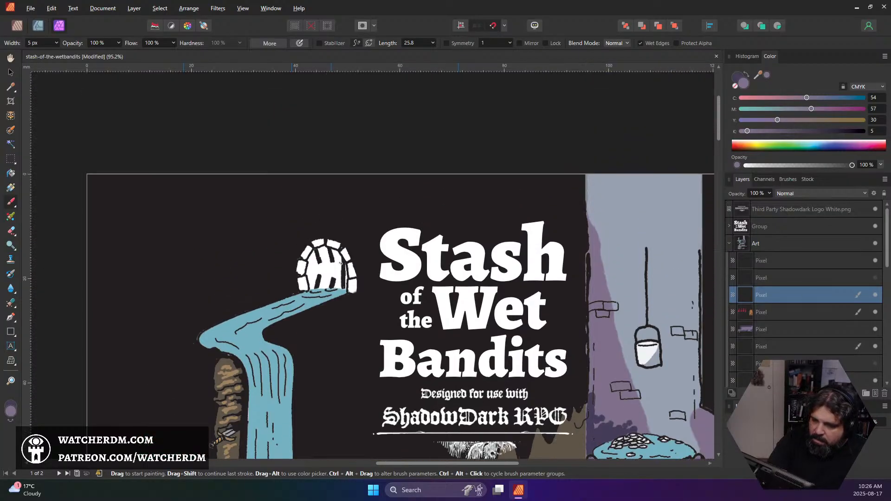
{"action": "scroll", "coordinate": [321, 277], "scroll_direction": "up", "scroll_amount": 3}
{"action": "scroll", "coordinate": [322, 278], "scroll_direction": "up", "scroll_amount": 2}
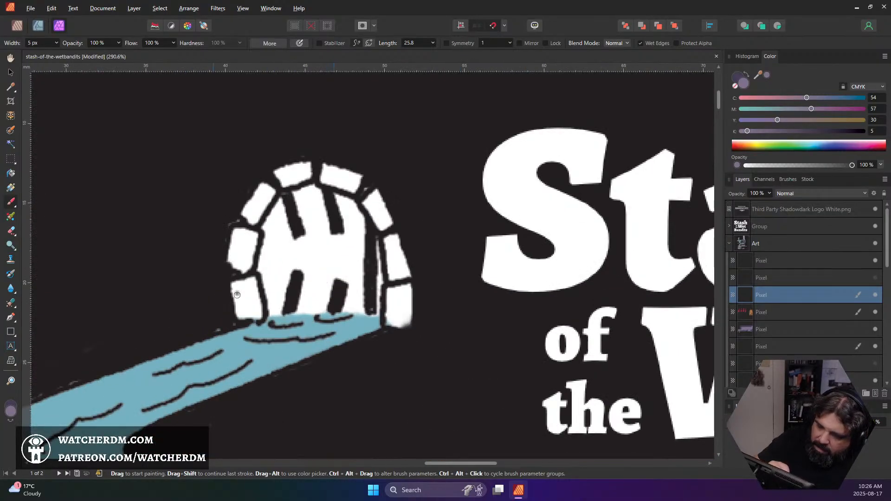
{"action": "mouse_move", "coordinate": [233, 283]}
{"action": "left_mouse_down"}
{"action": "mouse_move", "coordinate": [238, 317]}
{"action": "mouse_move", "coordinate": [232, 287]}
{"action": "mouse_move", "coordinate": [241, 308]}
{"action": "left_mouse_up"}
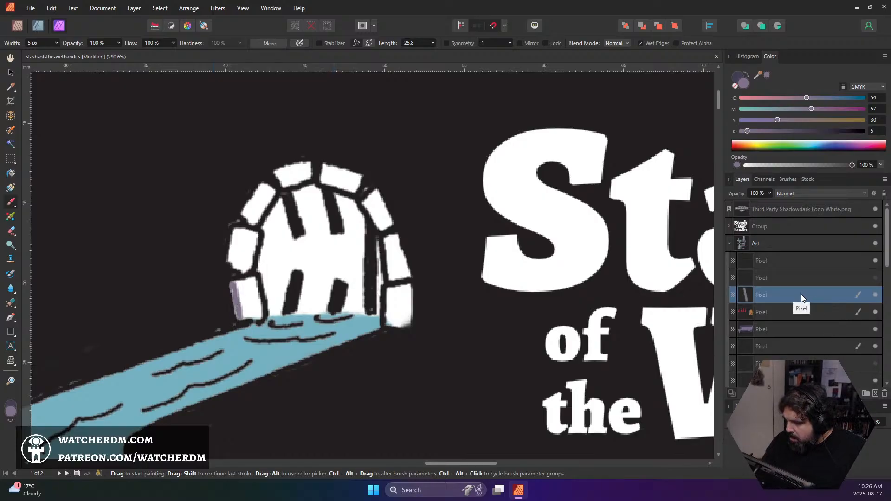
Move the new pixel layer holding the purple stroke into the 1 + 2 + 3 group, at the bottom of that group
{"action": "left_click_drag", "start_coordinate": [801, 295], "coordinate": [807, 352]}
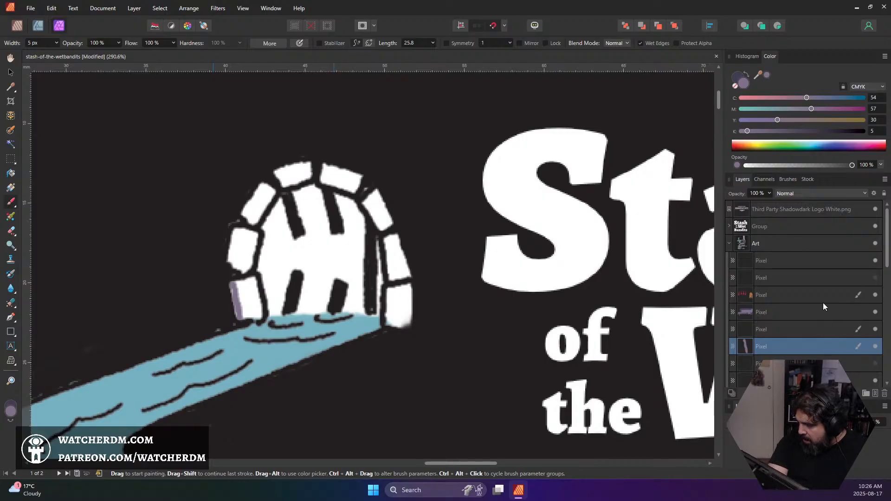
{"action": "scroll", "coordinate": [817, 302], "scroll_direction": "down", "scroll_amount": 3}
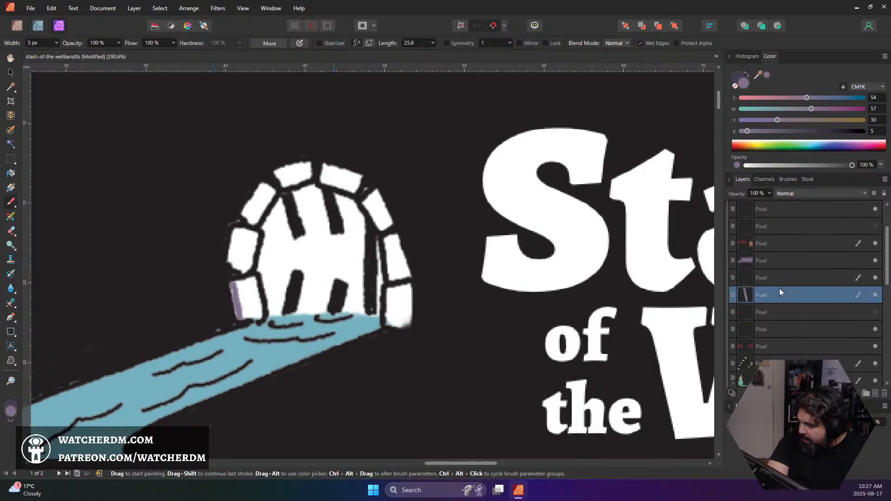
{"action": "mouse_move", "coordinate": [780, 293]}
{"action": "left_mouse_down"}
{"action": "mouse_move", "coordinate": [790, 378]}
{"action": "mouse_move", "coordinate": [793, 298]}
{"action": "left_mouse_up"}
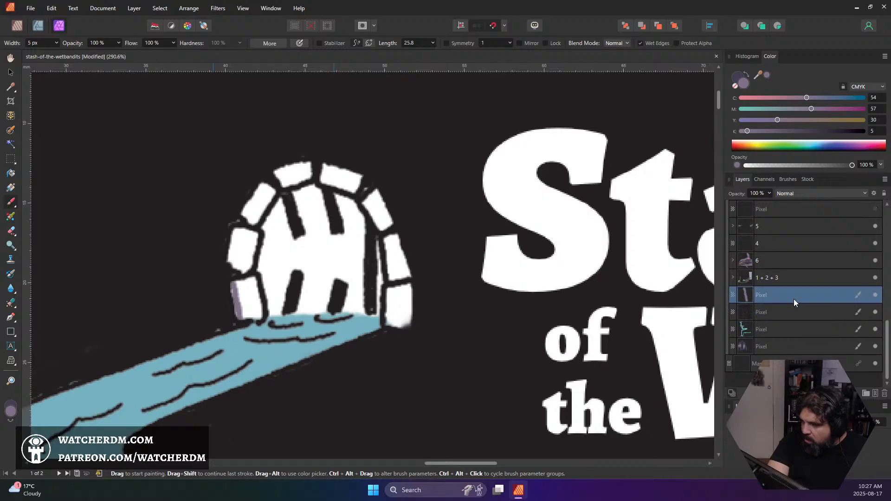
{"action": "left_click", "coordinate": [733, 278]}
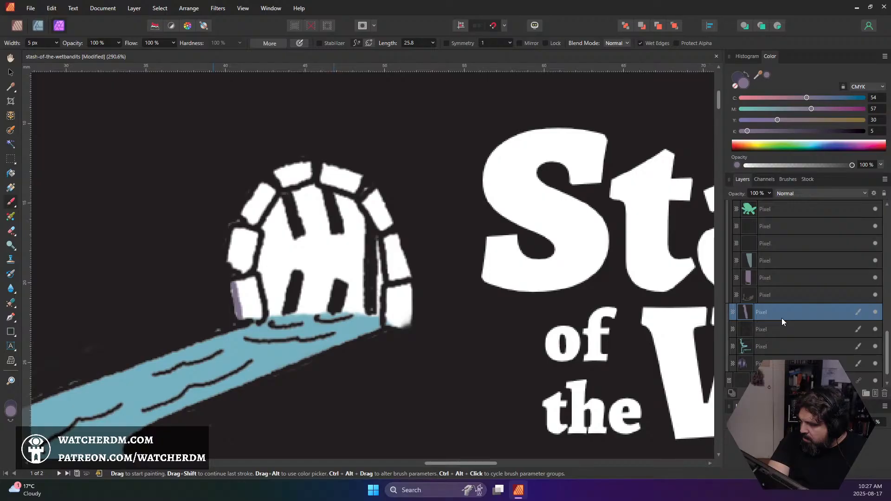
{"action": "scroll", "coordinate": [781, 318], "scroll_direction": "up", "scroll_amount": 1}
{"action": "left_click_drag", "start_coordinate": [766, 364], "coordinate": [768, 349]}
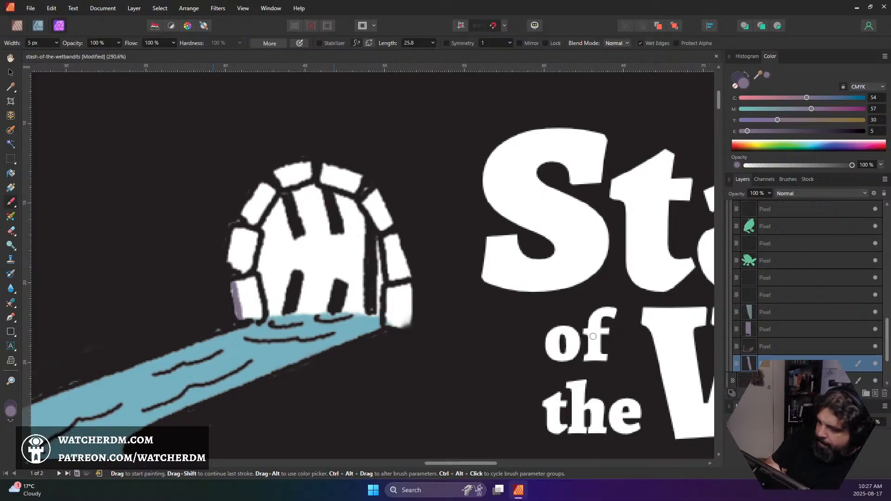
Paint all the stones of the arch above the waterfall in the sampled purple
{"action": "mouse_move", "coordinate": [235, 284]}
{"action": "left_mouse_down"}
{"action": "mouse_move", "coordinate": [238, 320]}
{"action": "mouse_move", "coordinate": [242, 309]}
{"action": "mouse_move", "coordinate": [252, 317]}
{"action": "mouse_move", "coordinate": [252, 279]}
{"action": "mouse_move", "coordinate": [261, 318]}
{"action": "left_mouse_up"}
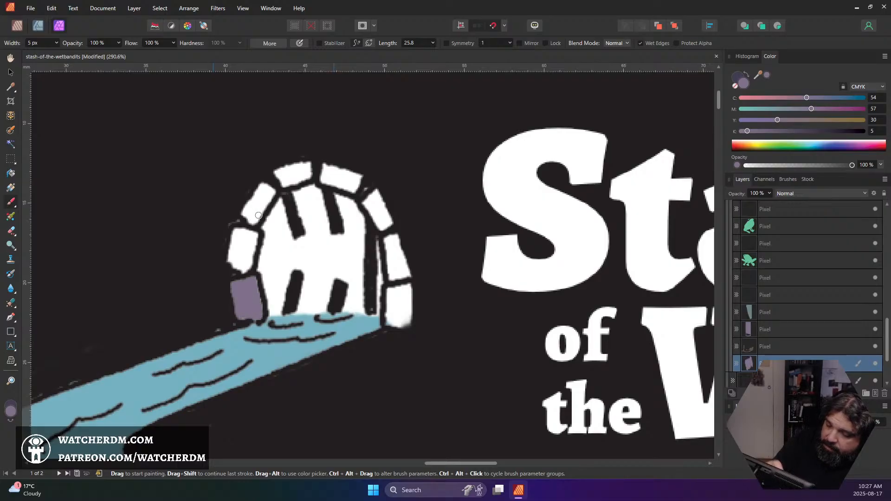
{"action": "mouse_move", "coordinate": [237, 227]}
{"action": "left_mouse_down"}
{"action": "mouse_move", "coordinate": [232, 264]}
{"action": "mouse_move", "coordinate": [244, 233]}
{"action": "mouse_move", "coordinate": [234, 265]}
{"action": "mouse_move", "coordinate": [248, 241]}
{"action": "mouse_move", "coordinate": [253, 255]}
{"action": "left_mouse_up"}
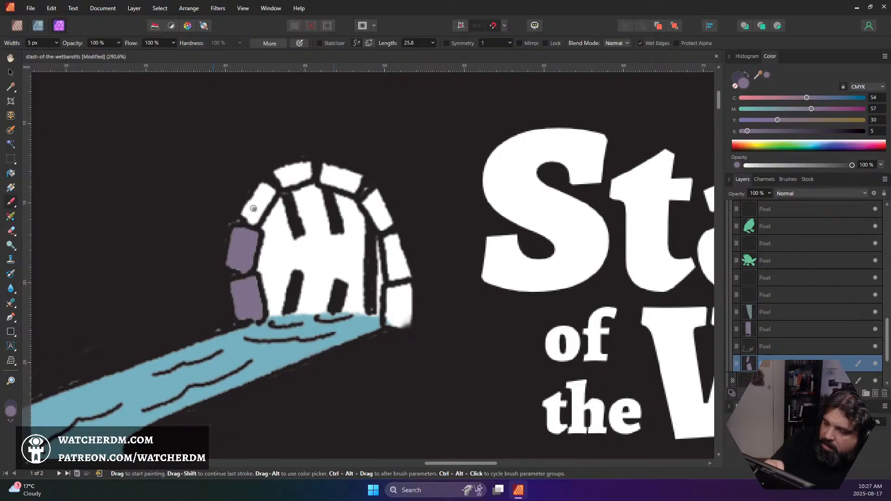
{"action": "mouse_move", "coordinate": [254, 208]}
{"action": "left_mouse_down"}
{"action": "mouse_move", "coordinate": [268, 178]}
{"action": "mouse_move", "coordinate": [249, 211]}
{"action": "mouse_move", "coordinate": [252, 195]}
{"action": "mouse_move", "coordinate": [271, 186]}
{"action": "mouse_move", "coordinate": [265, 205]}
{"action": "mouse_move", "coordinate": [285, 167]}
{"action": "mouse_move", "coordinate": [293, 180]}
{"action": "mouse_move", "coordinate": [304, 162]}
{"action": "mouse_move", "coordinate": [311, 176]}
{"action": "mouse_move", "coordinate": [287, 184]}
{"action": "mouse_move", "coordinate": [309, 169]}
{"action": "mouse_move", "coordinate": [305, 162]}
{"action": "mouse_move", "coordinate": [325, 182]}
{"action": "mouse_move", "coordinate": [325, 168]}
{"action": "mouse_move", "coordinate": [339, 176]}
{"action": "mouse_move", "coordinate": [349, 191]}
{"action": "mouse_move", "coordinate": [328, 173]}
{"action": "mouse_move", "coordinate": [360, 179]}
{"action": "left_mouse_up"}
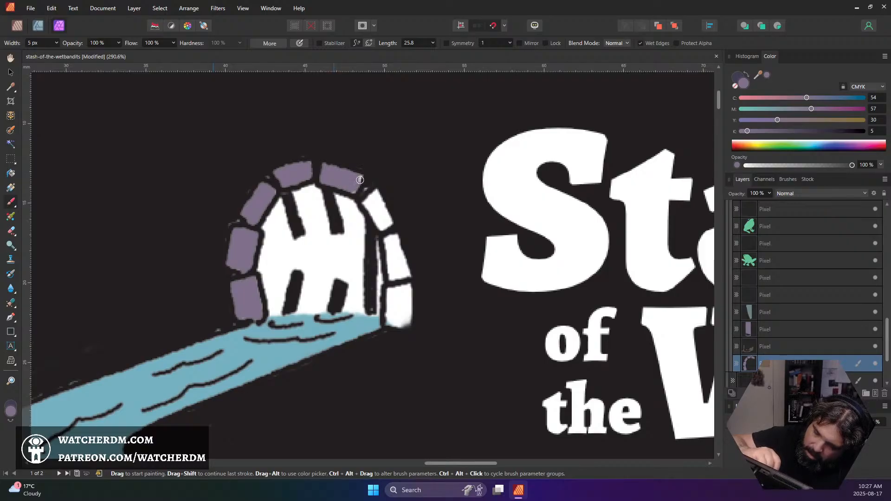
{"action": "mouse_move", "coordinate": [380, 226]}
{"action": "left_mouse_down"}
{"action": "mouse_move", "coordinate": [369, 207]}
{"action": "mouse_move", "coordinate": [382, 230]}
{"action": "mouse_move", "coordinate": [378, 202]}
{"action": "left_mouse_up"}
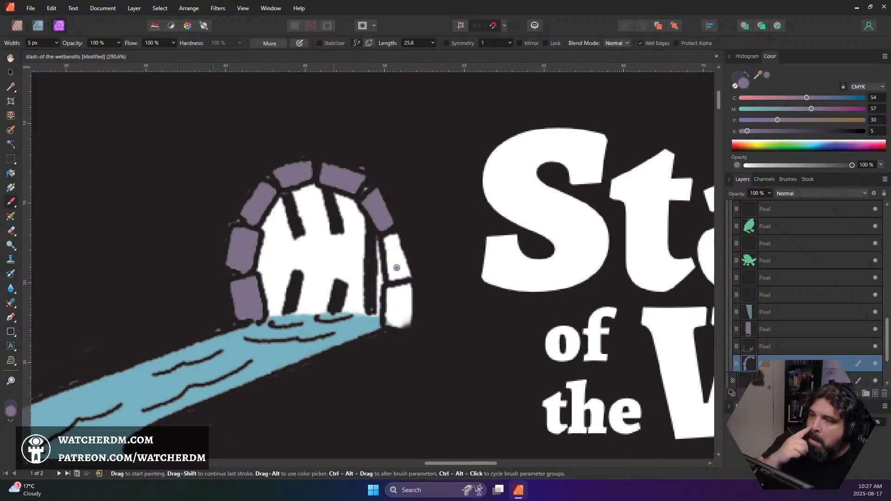
{"action": "mouse_move", "coordinate": [388, 237]}
{"action": "left_mouse_down"}
{"action": "mouse_move", "coordinate": [395, 270]}
{"action": "mouse_move", "coordinate": [387, 267]}
{"action": "mouse_move", "coordinate": [401, 262]}
{"action": "mouse_move", "coordinate": [404, 246]}
{"action": "mouse_move", "coordinate": [389, 321]}
{"action": "mouse_move", "coordinate": [394, 294]}
{"action": "mouse_move", "coordinate": [402, 320]}
{"action": "mouse_move", "coordinate": [410, 293]}
{"action": "mouse_move", "coordinate": [394, 292]}
{"action": "left_mouse_up"}
{"action": "left_click_drag", "start_coordinate": [402, 325], "coordinate": [396, 325]}
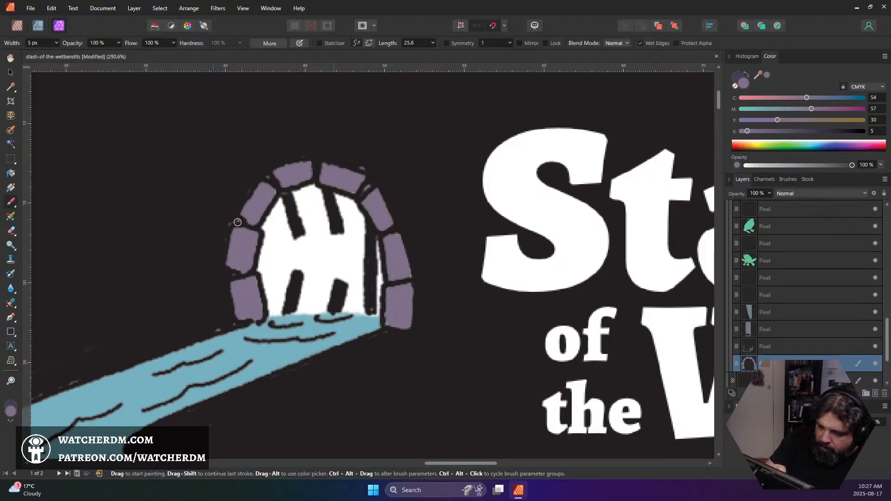
{"action": "key", "text": "e"}
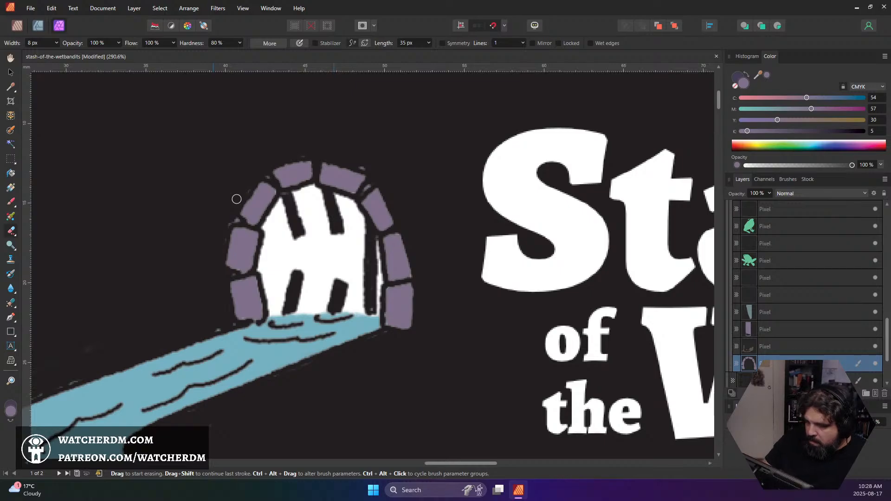
{"action": "scroll", "coordinate": [325, 151], "scroll_direction": "down", "scroll_amount": 4}
{"action": "scroll", "coordinate": [399, 201], "scroll_direction": "down", "scroll_amount": 3}
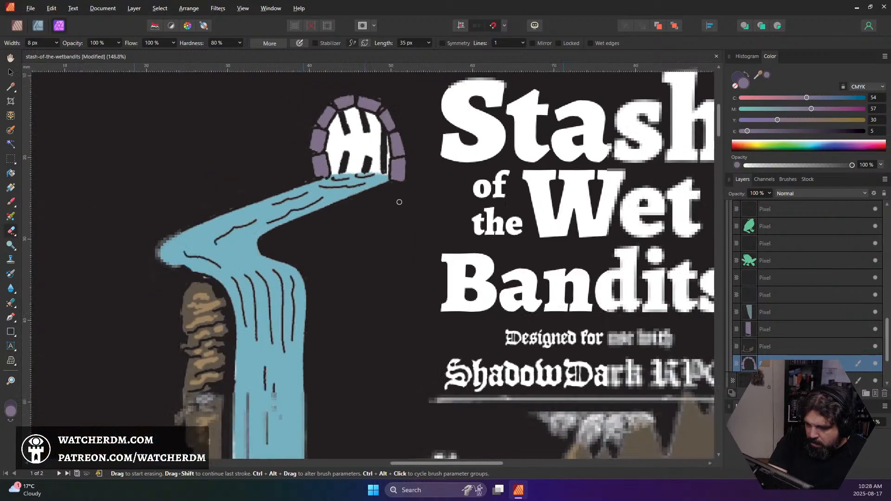
{"action": "scroll", "coordinate": [399, 202], "scroll_direction": "down", "scroll_amount": 2}
{"action": "scroll", "coordinate": [508, 253], "scroll_direction": "down", "scroll_amount": 1}
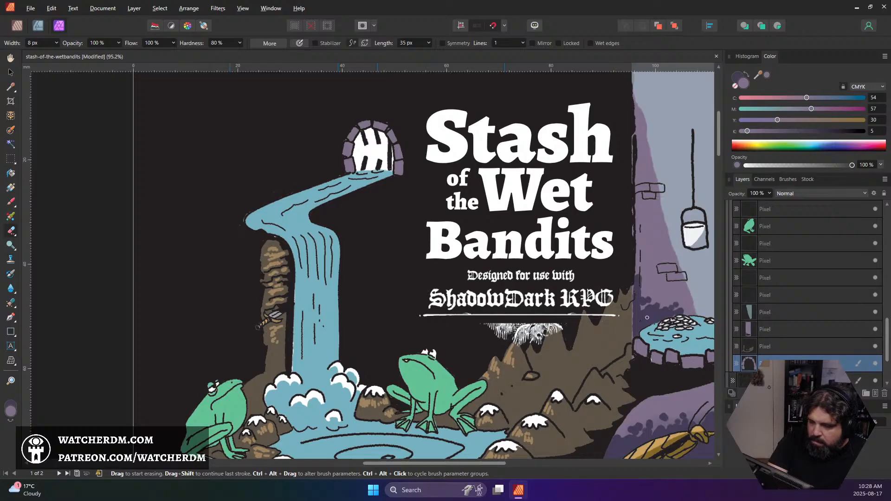
Sample the dark purple shadow beside the well and add shading marks to every stone of the arch with a 5 px brush
{"action": "left_click", "coordinate": [11, 203]}
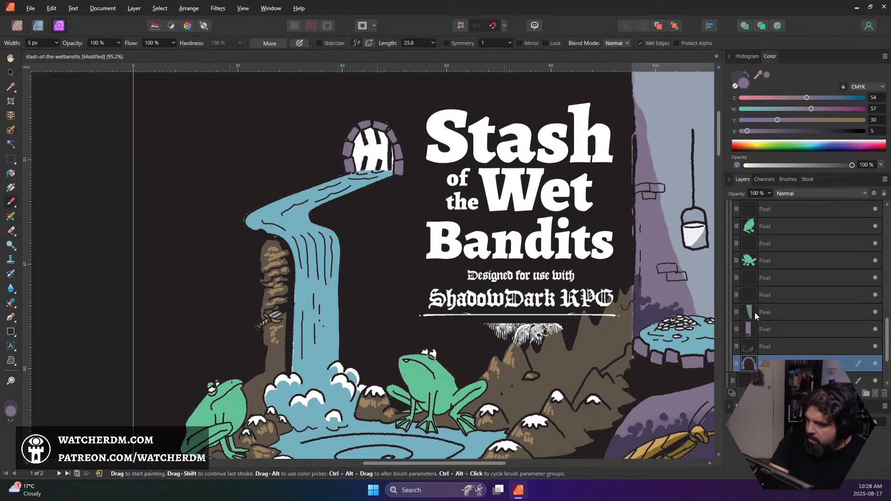
{"action": "left_click", "coordinate": [658, 314], "text": "alt"}
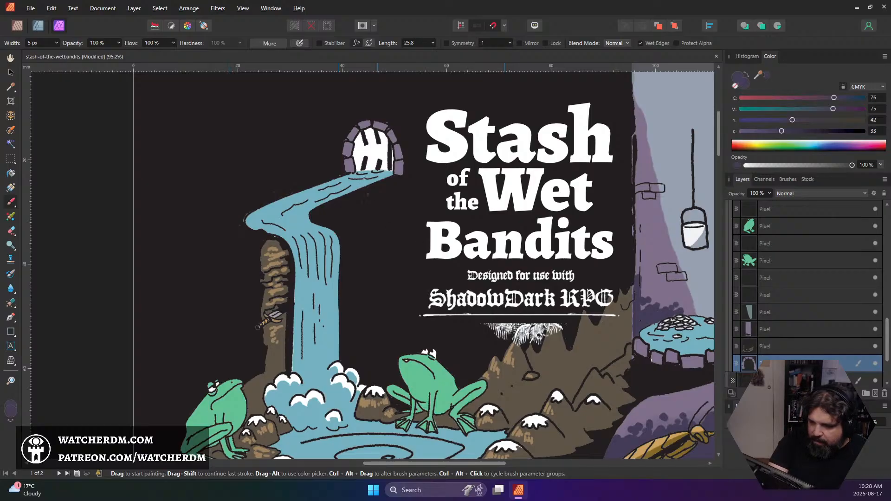
{"action": "scroll", "coordinate": [364, 178], "scroll_direction": "up", "scroll_amount": 5}
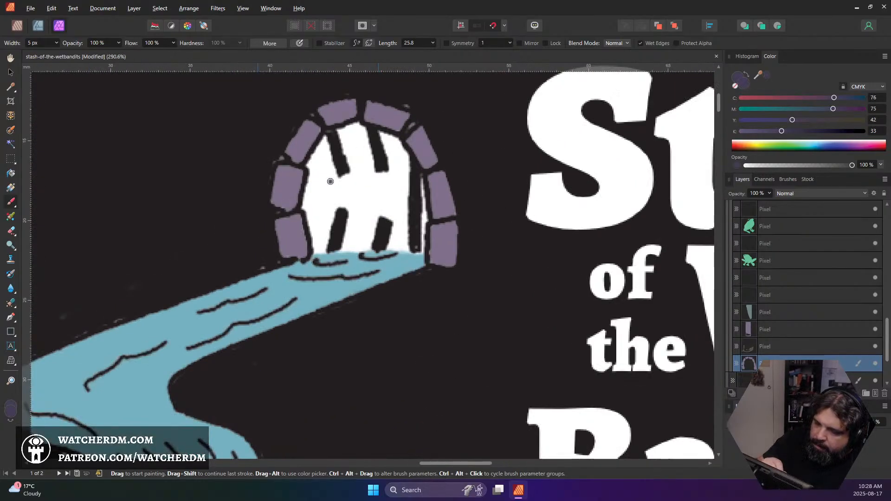
{"action": "mouse_move", "coordinate": [284, 251]}
{"action": "left_mouse_down"}
{"action": "mouse_move", "coordinate": [278, 236]}
{"action": "mouse_move", "coordinate": [286, 252]}
{"action": "mouse_move", "coordinate": [300, 245]}
{"action": "mouse_move", "coordinate": [291, 255]}
{"action": "mouse_move", "coordinate": [298, 253]}
{"action": "left_mouse_up"}
{"action": "mouse_move", "coordinate": [435, 245]}
{"action": "left_mouse_down"}
{"action": "mouse_move", "coordinate": [434, 259]}
{"action": "mouse_move", "coordinate": [444, 260]}
{"action": "left_mouse_up"}
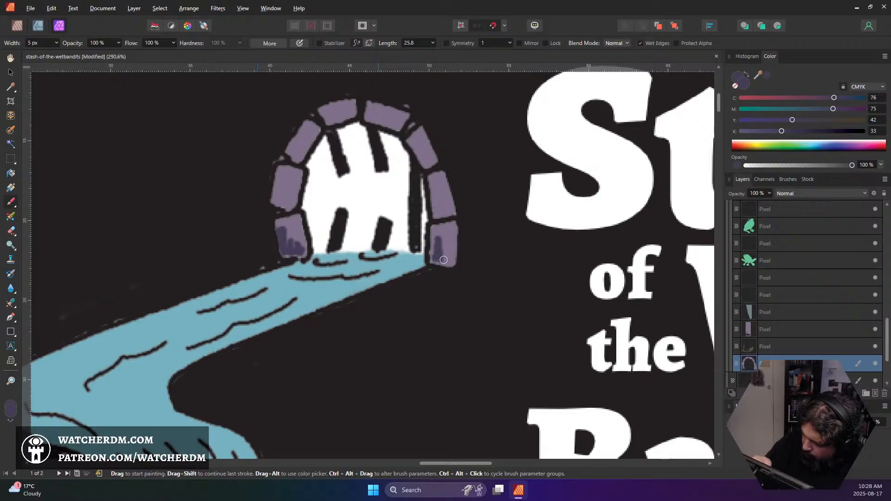
{"action": "left_click_drag", "start_coordinate": [446, 227], "coordinate": [452, 268]}
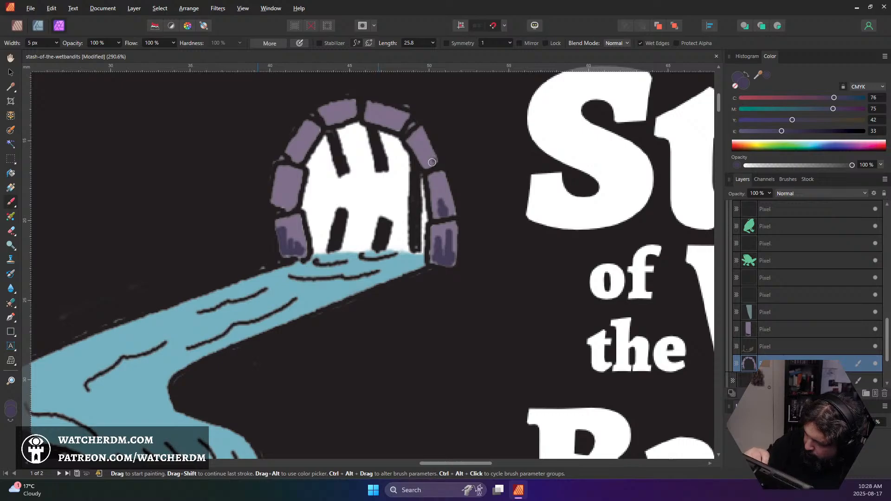
{"action": "left_click_drag", "start_coordinate": [431, 162], "coordinate": [423, 151]}
{"action": "left_click_drag", "start_coordinate": [394, 122], "coordinate": [333, 118]}
{"action": "mouse_move", "coordinate": [308, 150]}
{"action": "left_mouse_down"}
{"action": "mouse_move", "coordinate": [296, 154]}
{"action": "mouse_move", "coordinate": [306, 143]}
{"action": "left_mouse_up"}
{"action": "left_click_drag", "start_coordinate": [283, 197], "coordinate": [288, 203]}
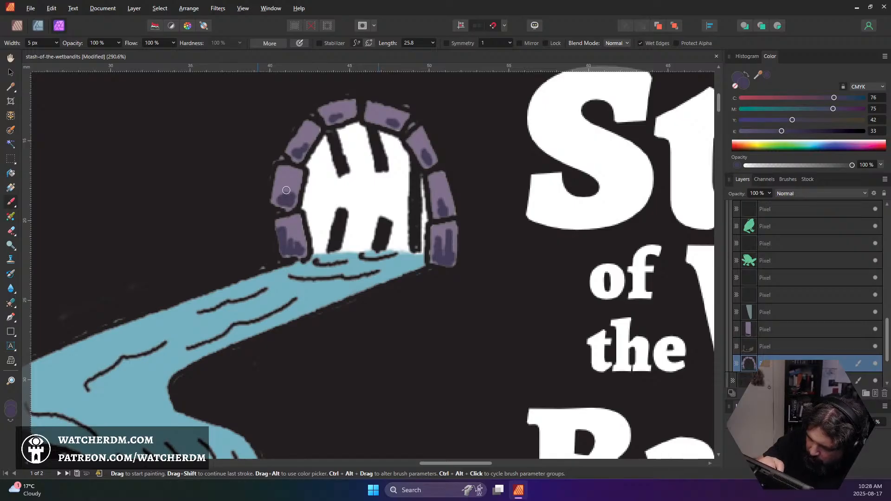
Sample the pale grey-blue of the well shaft and add a new pixel layer directly above the arch stones' layer
{"action": "scroll", "coordinate": [373, 227], "scroll_direction": "down", "scroll_amount": 5}
{"action": "scroll", "coordinate": [373, 226], "scroll_direction": "down", "scroll_amount": 5}
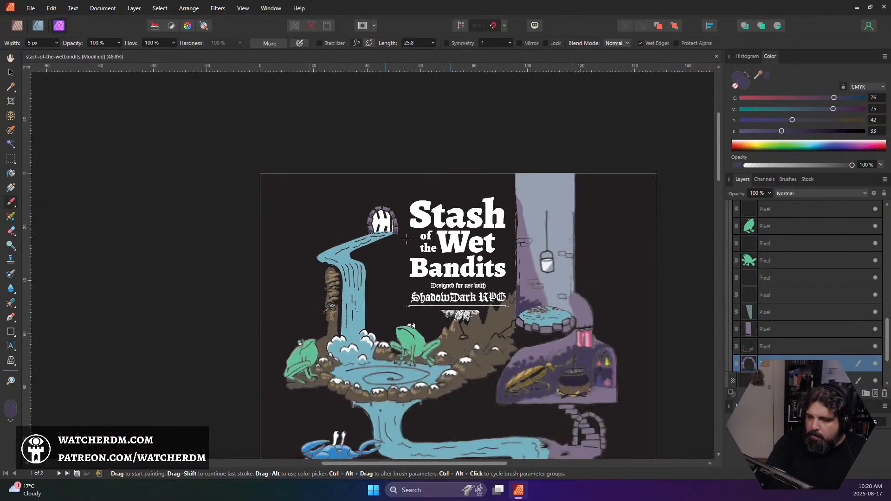
{"action": "scroll", "coordinate": [373, 226], "scroll_direction": "up", "scroll_amount": 1}
{"action": "scroll", "coordinate": [482, 251], "scroll_direction": "down", "scroll_amount": 2}
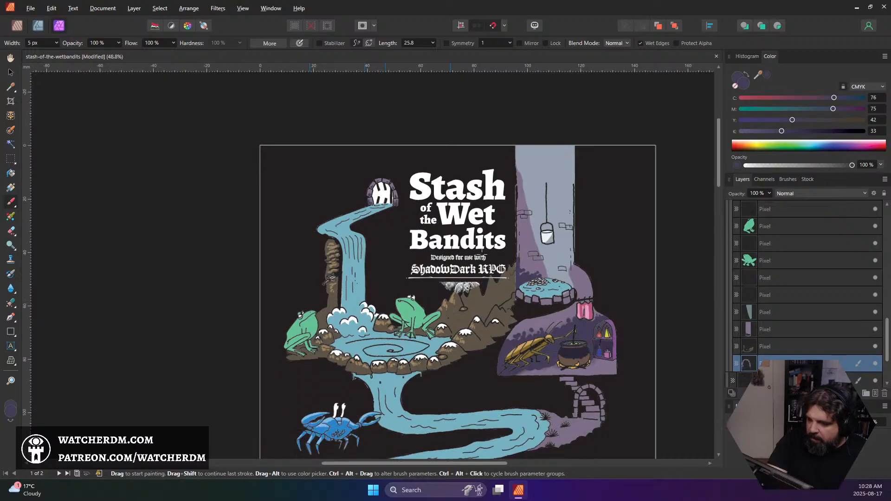
{"action": "key", "text": "alt"}
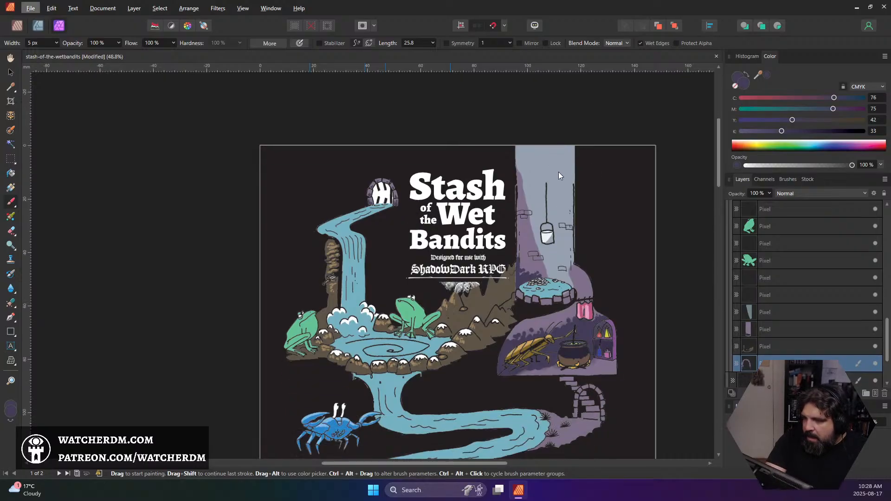
{"action": "left_click", "coordinate": [556, 170], "text": "alt"}
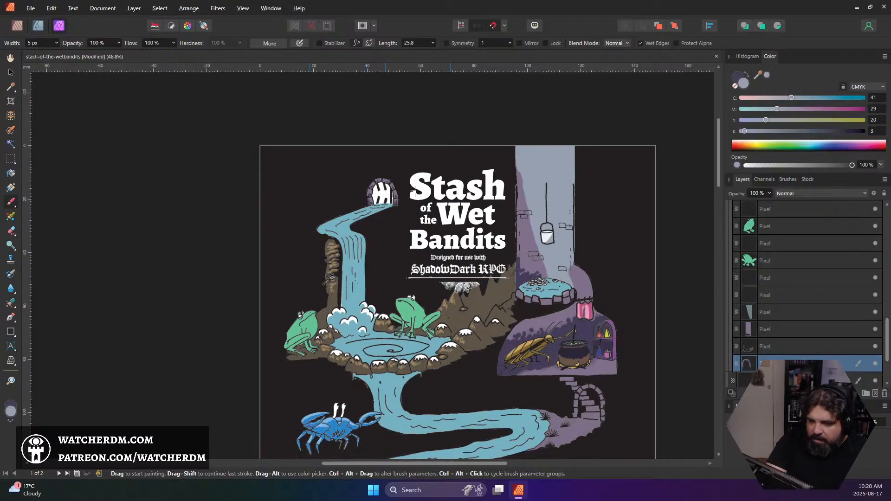
{"action": "scroll", "coordinate": [394, 192], "scroll_direction": "up", "scroll_amount": 8}
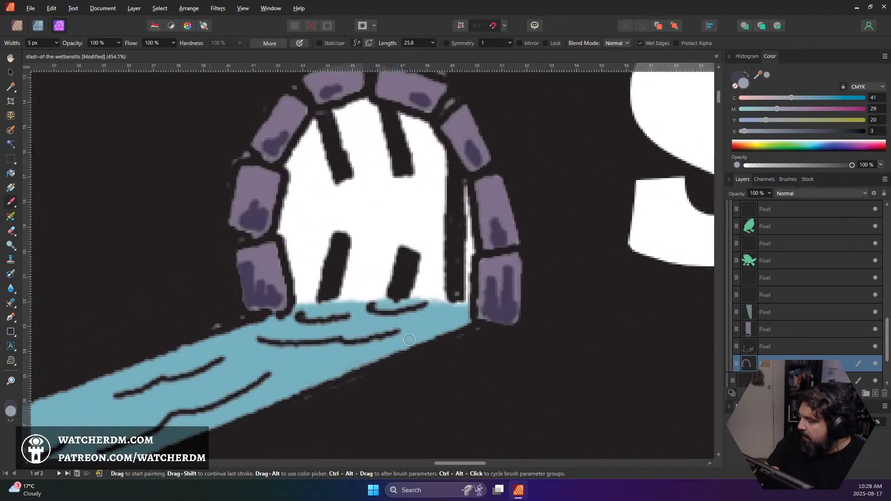
{"action": "left_click", "coordinate": [875, 394]}
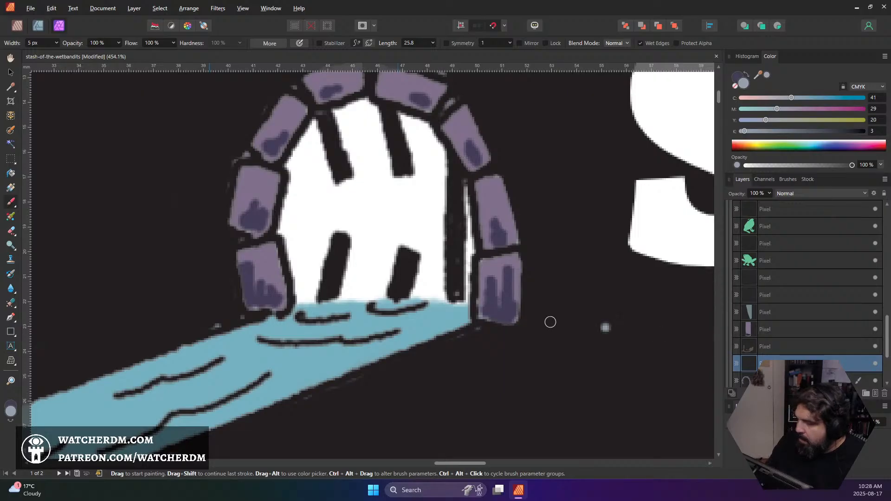
Outline the arch's opening in the grey-blue and fill its upper area with a 12 px brush, leaving a white bank along the water
{"action": "mouse_move", "coordinate": [316, 118]}
{"action": "left_mouse_down"}
{"action": "mouse_move", "coordinate": [289, 165]}
{"action": "mouse_move", "coordinate": [305, 133]}
{"action": "mouse_move", "coordinate": [281, 225]}
{"action": "mouse_move", "coordinate": [294, 273]}
{"action": "mouse_move", "coordinate": [310, 283]}
{"action": "mouse_move", "coordinate": [301, 291]}
{"action": "mouse_move", "coordinate": [325, 261]}
{"action": "mouse_move", "coordinate": [366, 268]}
{"action": "mouse_move", "coordinate": [343, 276]}
{"action": "mouse_move", "coordinate": [368, 269]}
{"action": "mouse_move", "coordinate": [426, 247]}
{"action": "mouse_move", "coordinate": [411, 253]}
{"action": "mouse_move", "coordinate": [460, 218]}
{"action": "mouse_move", "coordinate": [474, 242]}
{"action": "mouse_move", "coordinate": [464, 236]}
{"action": "mouse_move", "coordinate": [467, 195]}
{"action": "left_mouse_up"}
{"action": "mouse_move", "coordinate": [448, 232]}
{"action": "left_mouse_down"}
{"action": "mouse_move", "coordinate": [445, 162]}
{"action": "mouse_move", "coordinate": [441, 199]}
{"action": "mouse_move", "coordinate": [428, 129]}
{"action": "mouse_move", "coordinate": [436, 144]}
{"action": "mouse_move", "coordinate": [404, 117]}
{"action": "mouse_move", "coordinate": [429, 136]}
{"action": "mouse_move", "coordinate": [433, 171]}
{"action": "mouse_move", "coordinate": [410, 144]}
{"action": "mouse_move", "coordinate": [420, 183]}
{"action": "left_mouse_up"}
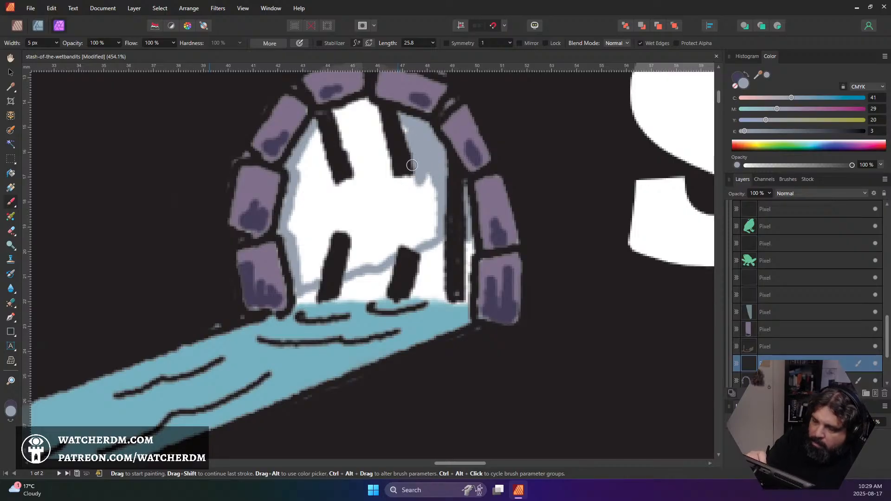
{"action": "key", "text": "bracketright"}
{"action": "key", "text": "bracketright"}
{"action": "key", "text": "bracketright"}
{"action": "key", "text": "bracketright"}
{"action": "key", "text": "bracketright"}
{"action": "key", "text": "bracketright"}
{"action": "key", "text": "bracketright"}
{"action": "mouse_move", "coordinate": [407, 135]}
{"action": "left_mouse_down"}
{"action": "mouse_move", "coordinate": [406, 124]}
{"action": "mouse_move", "coordinate": [394, 132]}
{"action": "mouse_move", "coordinate": [364, 124]}
{"action": "mouse_move", "coordinate": [358, 101]}
{"action": "mouse_move", "coordinate": [343, 132]}
{"action": "mouse_move", "coordinate": [308, 162]}
{"action": "mouse_move", "coordinate": [299, 218]}
{"action": "mouse_move", "coordinate": [325, 243]}
{"action": "mouse_move", "coordinate": [310, 275]}
{"action": "mouse_move", "coordinate": [415, 232]}
{"action": "mouse_move", "coordinate": [427, 199]}
{"action": "mouse_move", "coordinate": [392, 218]}
{"action": "mouse_move", "coordinate": [341, 186]}
{"action": "mouse_move", "coordinate": [358, 163]}
{"action": "mouse_move", "coordinate": [311, 173]}
{"action": "left_mouse_up"}
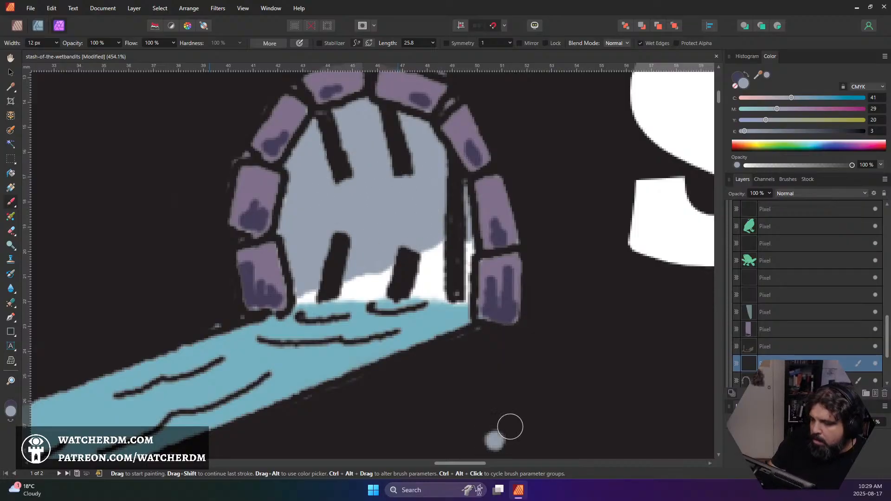
Add thin grey-blue contour strokes to the white bank in the arch's opening with a 3 px brush, and save the document
{"action": "key", "text": "bracketleft"}
{"action": "key", "text": "bracketleft"}
{"action": "key", "text": "bracketleft"}
{"action": "key", "text": "bracketleft"}
{"action": "key", "text": "bracketleft"}
{"action": "key", "text": "bracketleft"}
{"action": "key", "text": "bracketleft"}
{"action": "key", "text": "bracketleft"}
{"action": "key", "text": "bracketleft"}
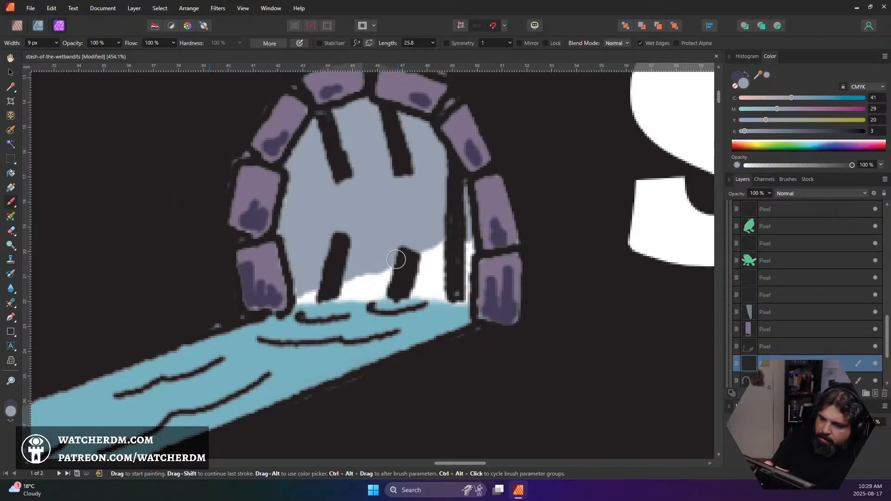
{"action": "mouse_move", "coordinate": [376, 294]}
{"action": "left_mouse_down"}
{"action": "mouse_move", "coordinate": [372, 299]}
{"action": "mouse_move", "coordinate": [383, 290]}
{"action": "mouse_move", "coordinate": [433, 294]}
{"action": "mouse_move", "coordinate": [427, 288]}
{"action": "mouse_move", "coordinate": [444, 267]}
{"action": "left_mouse_up"}
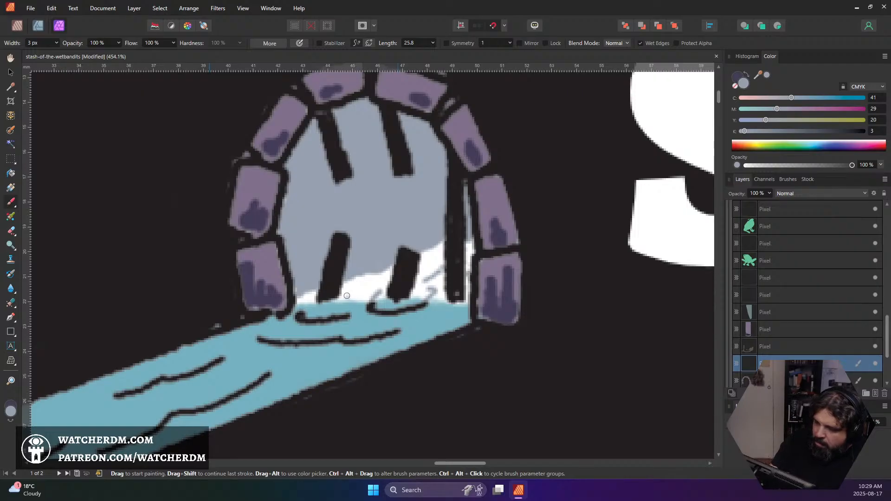
{"action": "left_click_drag", "start_coordinate": [337, 299], "coordinate": [374, 282]}
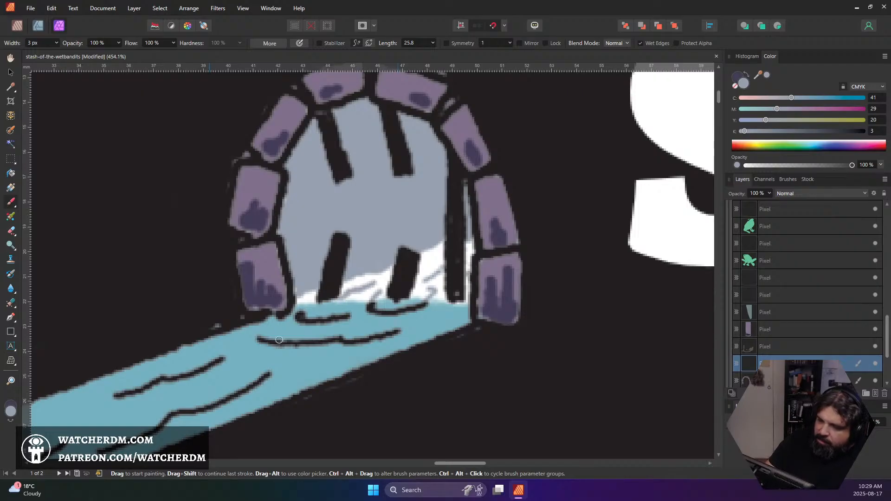
{"action": "scroll", "coordinate": [366, 297], "scroll_direction": "down", "scroll_amount": 5}
{"action": "scroll", "coordinate": [374, 312], "scroll_direction": "down", "scroll_amount": 2}
{"action": "scroll", "coordinate": [390, 320], "scroll_direction": "down", "scroll_amount": 3}
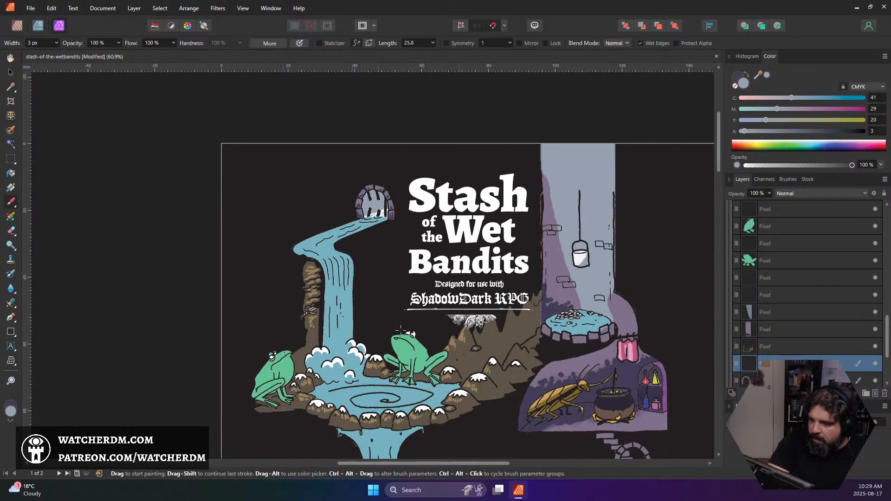
{"action": "key", "text": "ctrl+s"}
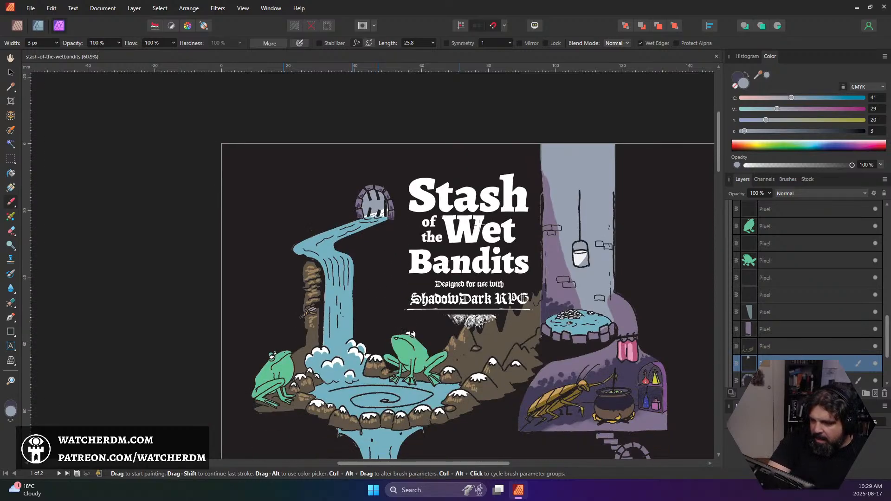
Mask the layer of the frog beside the waterfall's rock column to its painted shape, clear the selection and make the layer's pixels active
{"action": "scroll", "coordinate": [548, 281], "scroll_direction": "down", "scroll_amount": 4}
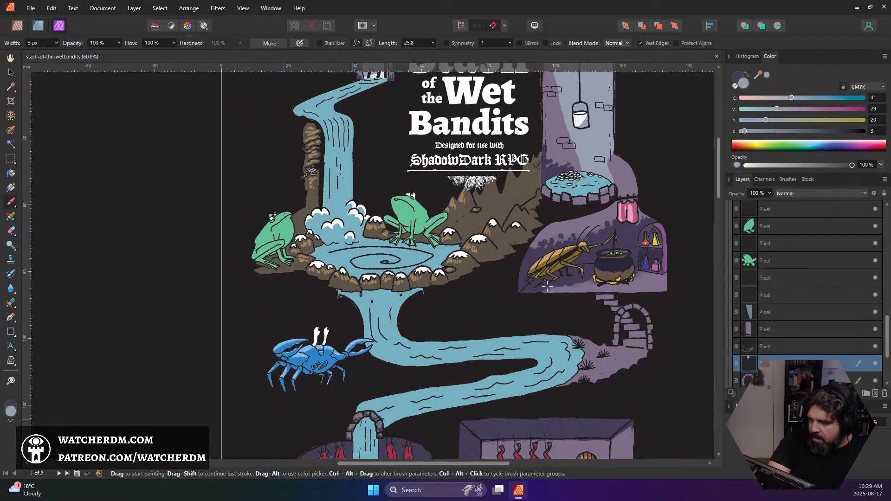
{"action": "scroll", "coordinate": [453, 261], "scroll_direction": "up", "scroll_amount": 2}
{"action": "scroll", "coordinate": [309, 287], "scroll_direction": "up", "scroll_amount": 5}
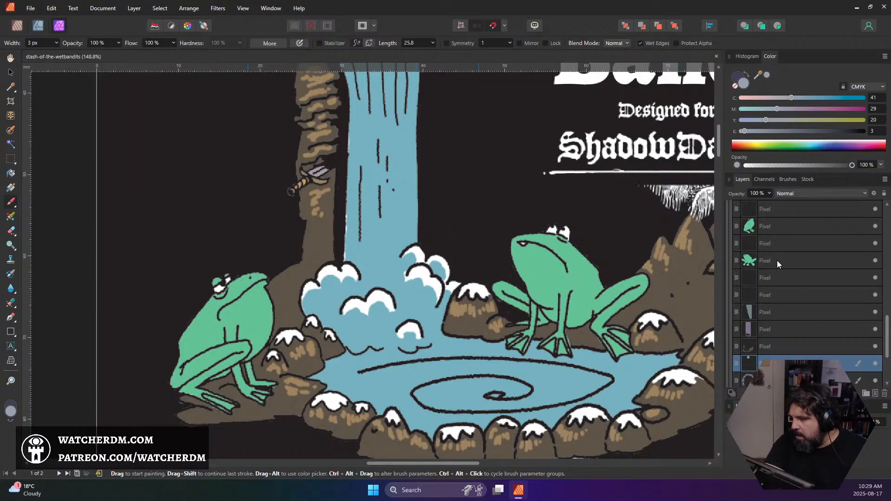
{"action": "left_click", "coordinate": [778, 261]}
{"action": "left_click", "coordinate": [783, 226]}
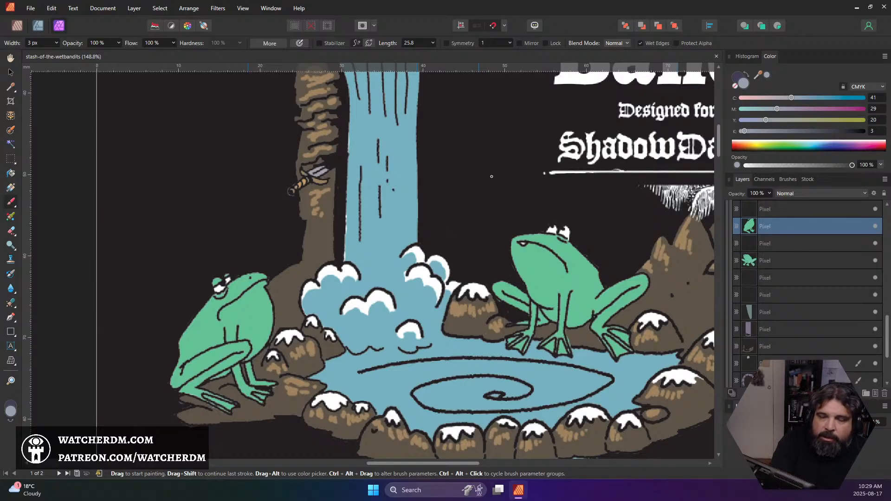
{"action": "key", "text": "ctrl+shift+o"}
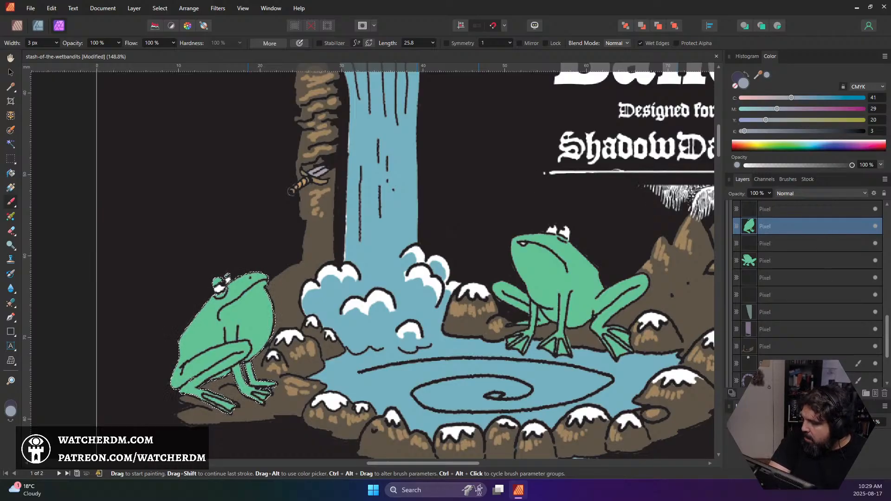
{"action": "left_click", "coordinate": [794, 393]}
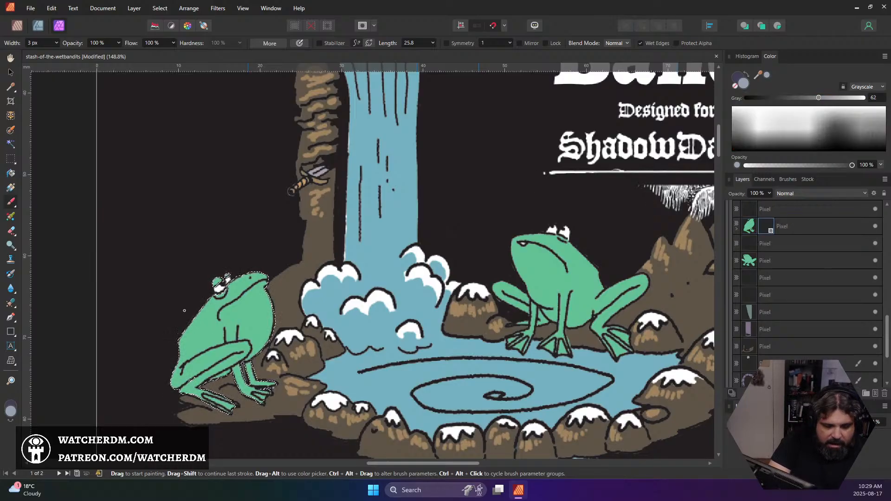
{"action": "key", "text": "ctrl+d"}
{"action": "left_click", "coordinate": [752, 228]}
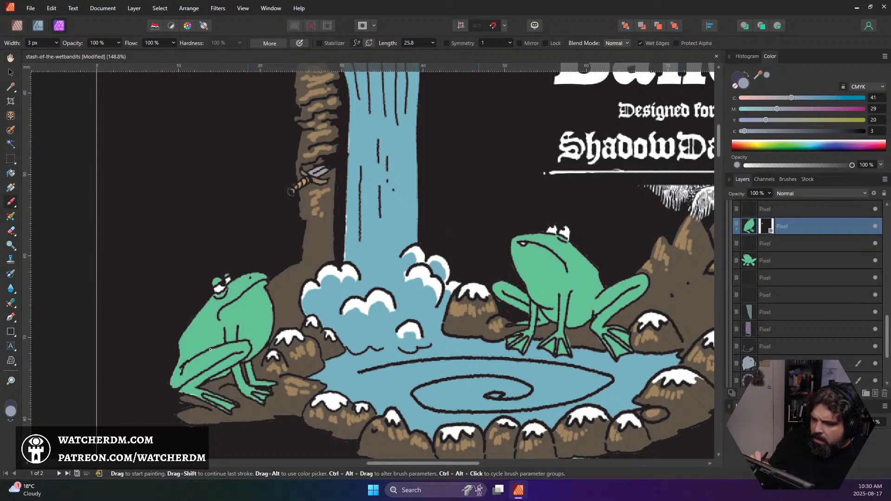
Sample the masked frog's green and shift the brush colour to light yellow-green B8D66D
{"action": "left_click", "coordinate": [252, 317], "text": "alt"}
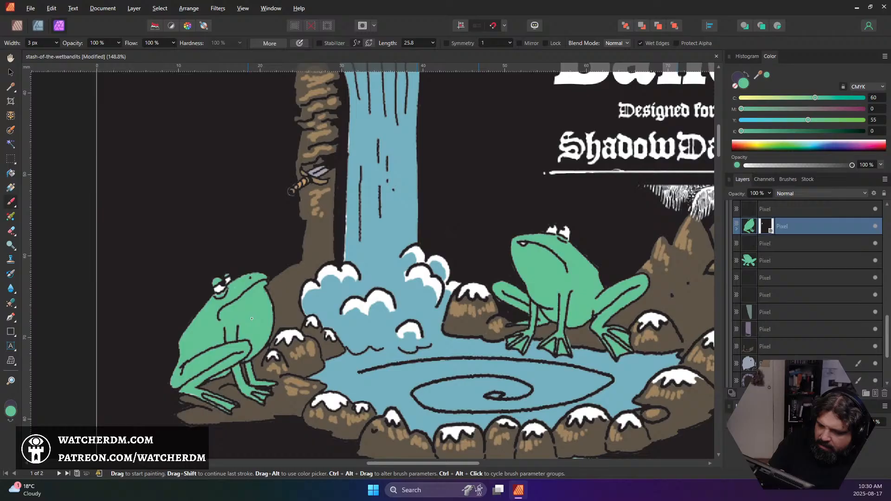
{"action": "left_click", "coordinate": [11, 411]}
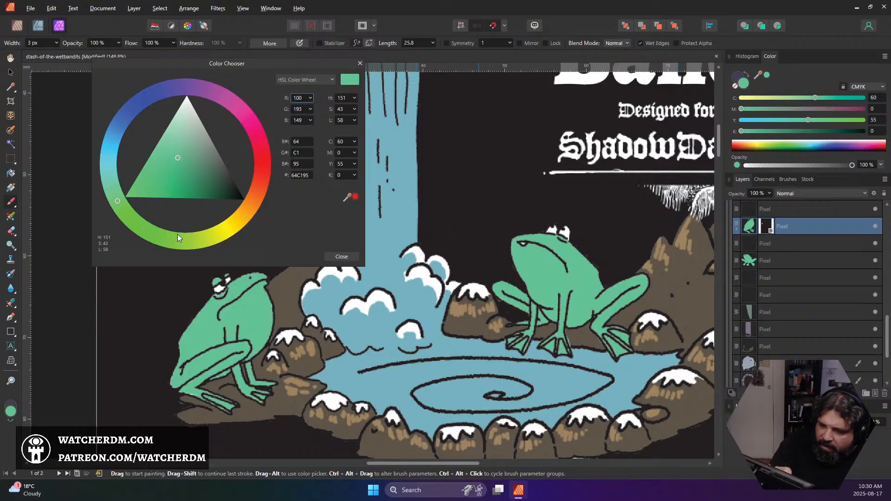
{"action": "left_click_drag", "start_coordinate": [177, 234], "coordinate": [190, 235]}
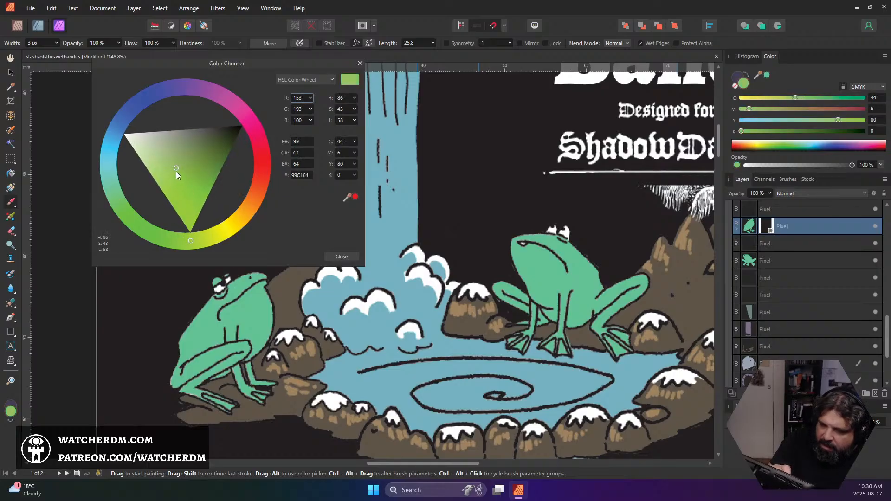
{"action": "left_click_drag", "start_coordinate": [176, 171], "coordinate": [170, 174]}
{"action": "left_click", "coordinate": [201, 238]}
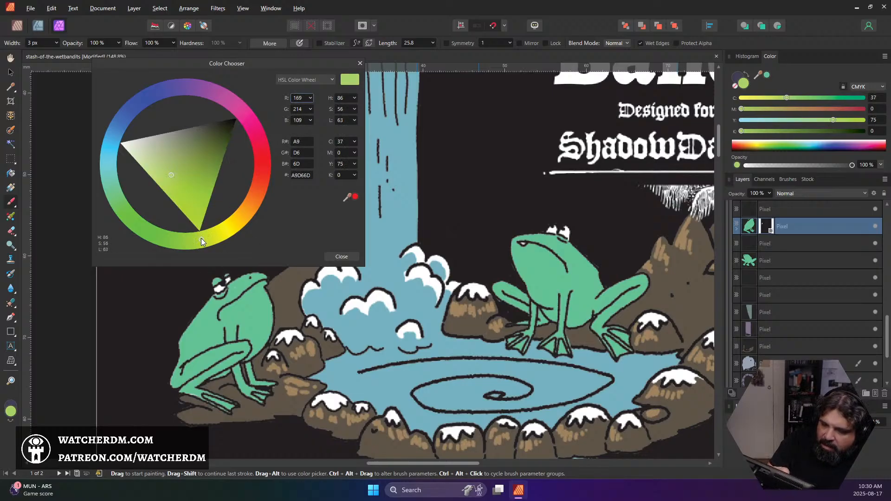
{"action": "left_click", "coordinate": [341, 257]}
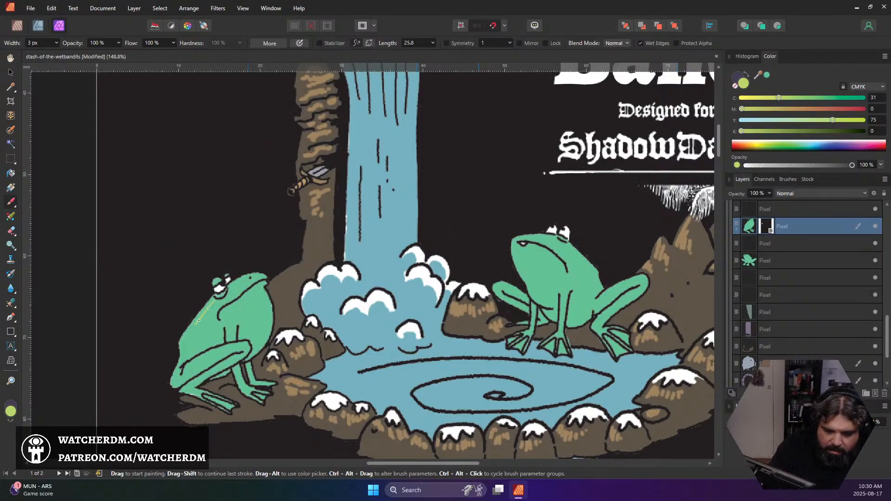
Try painting yellow-green stripes along the masked frog's back and head with a 6 px brush, and undo them all
{"action": "left_click_drag", "start_coordinate": [212, 303], "coordinate": [180, 357]}
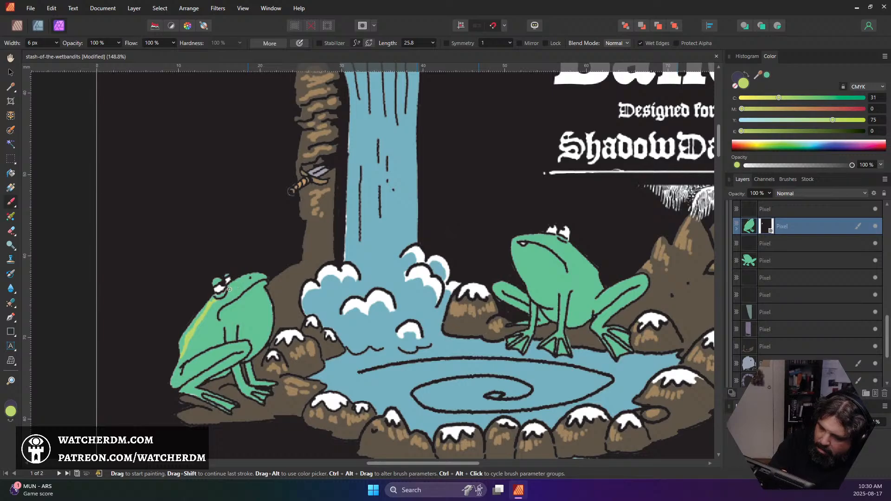
{"action": "left_click_drag", "start_coordinate": [229, 289], "coordinate": [250, 282]}
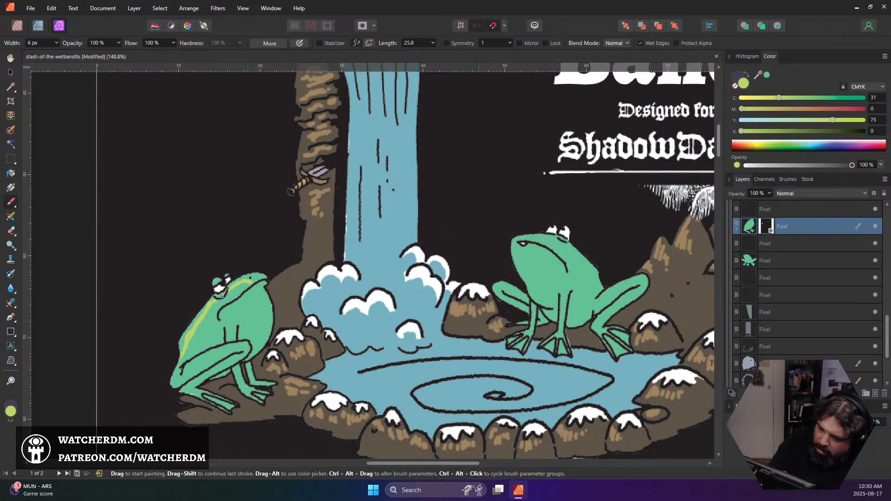
{"action": "key", "text": "ctrl+z"}
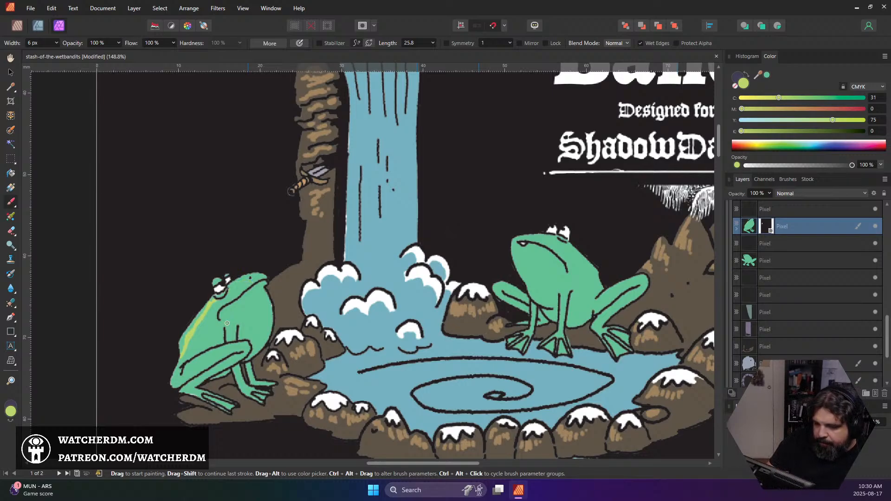
{"action": "left_click_drag", "start_coordinate": [230, 300], "coordinate": [186, 361]}
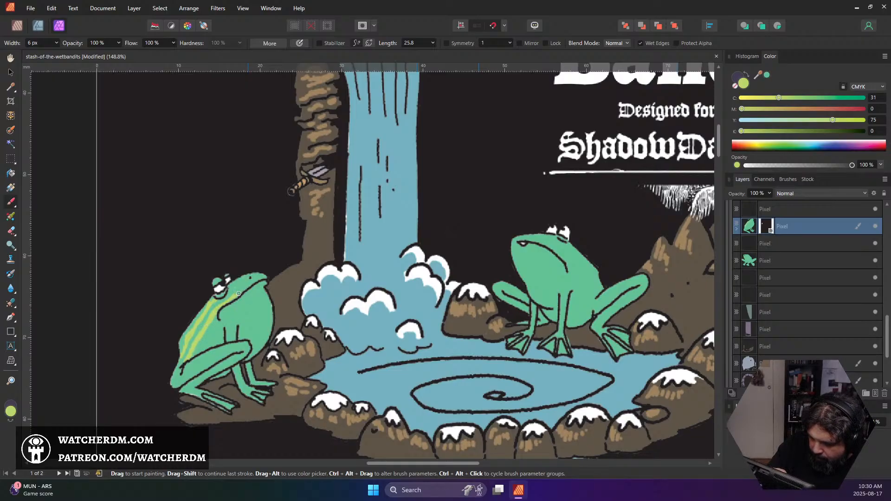
{"action": "left_click_drag", "start_coordinate": [238, 293], "coordinate": [235, 296]}
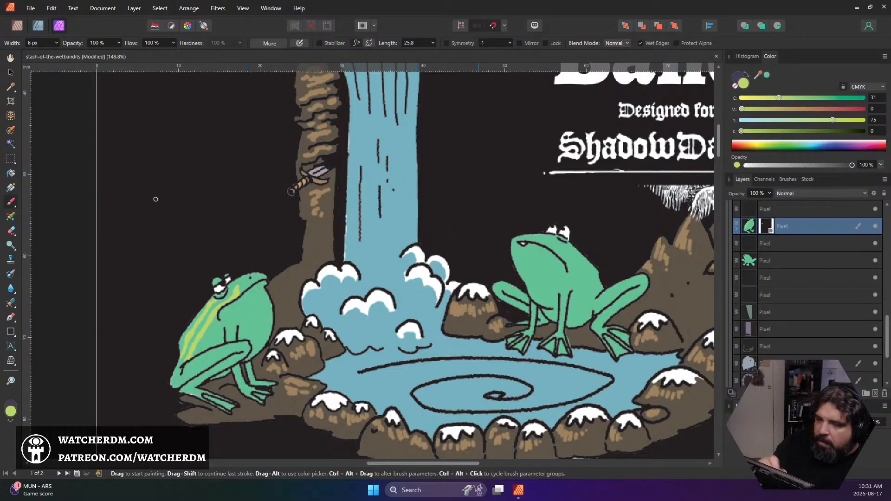
{"action": "key", "text": "ctrl+z"}
{"action": "key", "text": "ctrl+z"}
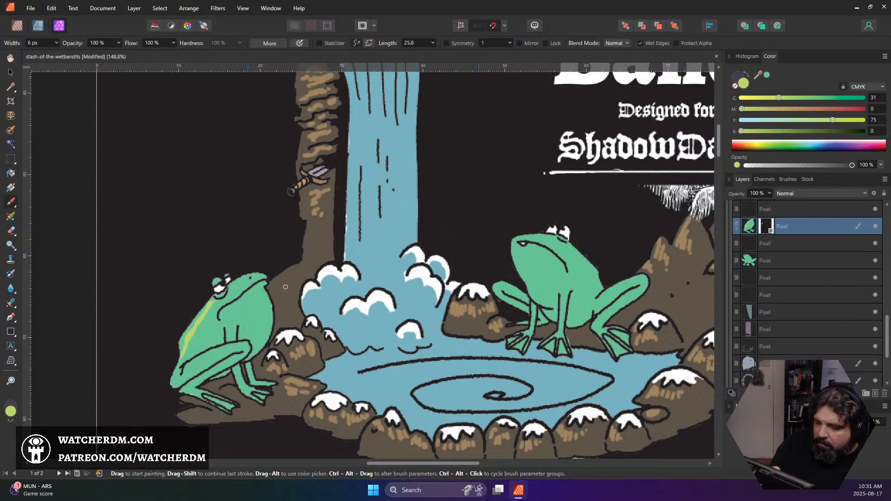
{"action": "key", "text": "ctrl+z"}
{"action": "key", "text": "ctrl+z"}
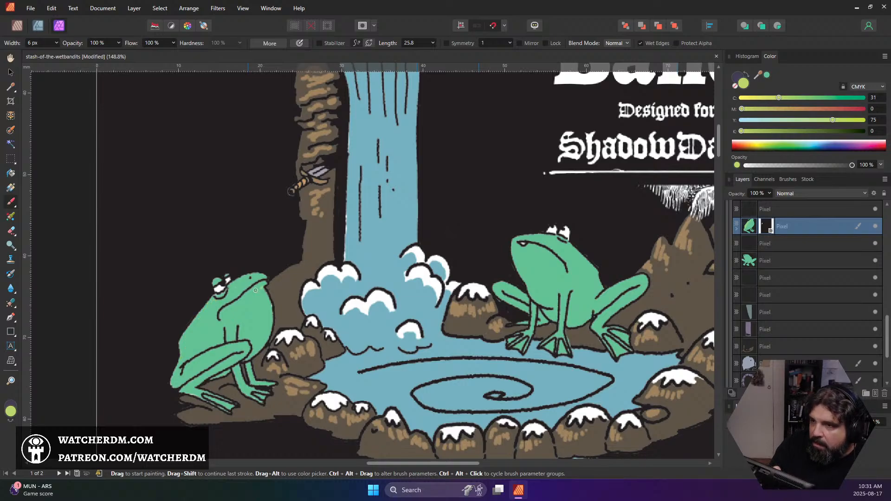
Try yellow-green lips, small spots below the mouth and a row of larger spots along the masked frog's back, using a 6 px brush
{"action": "mouse_move", "coordinate": [231, 300]}
{"action": "left_mouse_down"}
{"action": "mouse_move", "coordinate": [264, 277]}
{"action": "mouse_move", "coordinate": [256, 279]}
{"action": "left_mouse_up"}
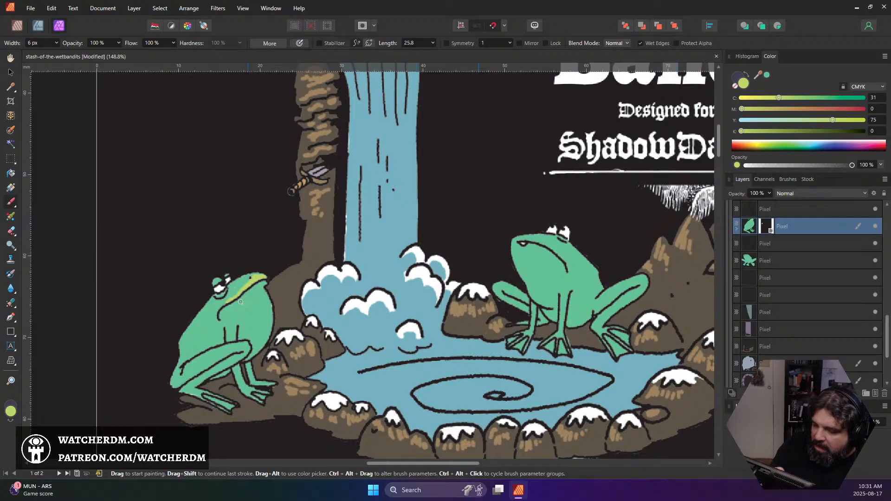
{"action": "left_click_drag", "start_coordinate": [231, 306], "coordinate": [233, 303]}
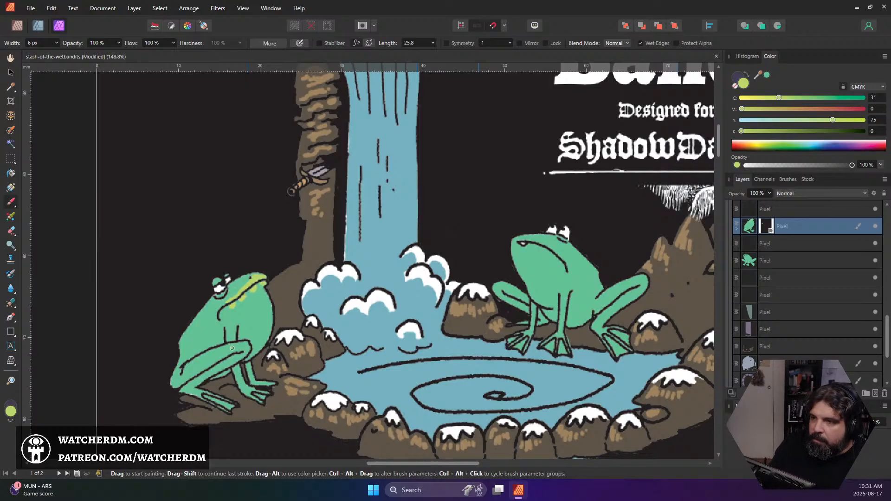
{"action": "left_click_drag", "start_coordinate": [189, 353], "coordinate": [213, 319]}
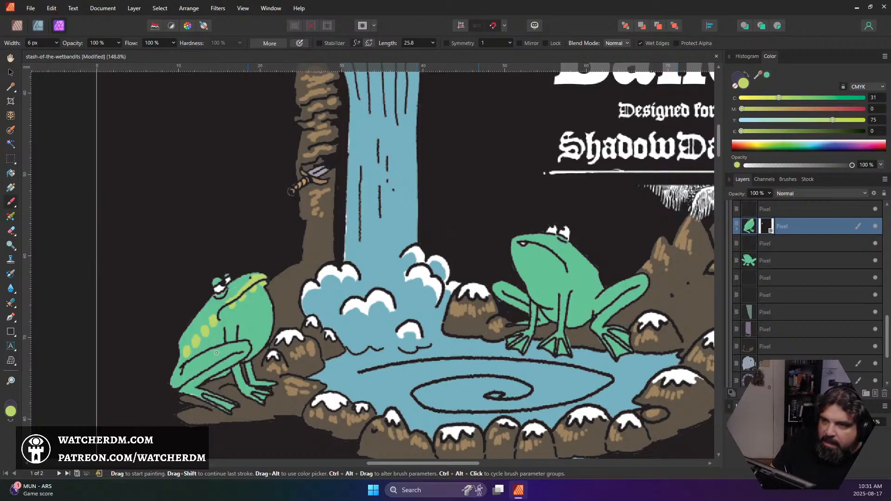
Try dark olive 2F3D0D markings around the frog's back spots and mouth with a 4 px brush, and check them against the whole cover
{"action": "double_click", "coordinate": [10, 411]}
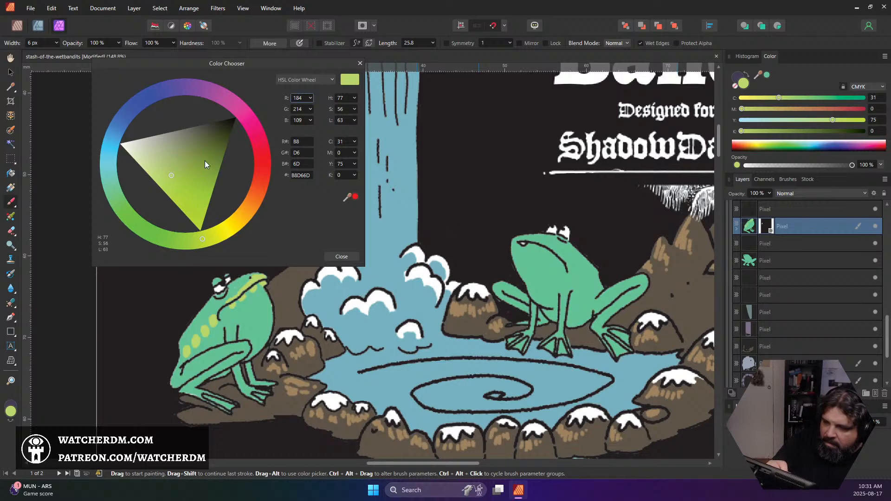
{"action": "left_click_drag", "start_coordinate": [205, 162], "coordinate": [224, 143]}
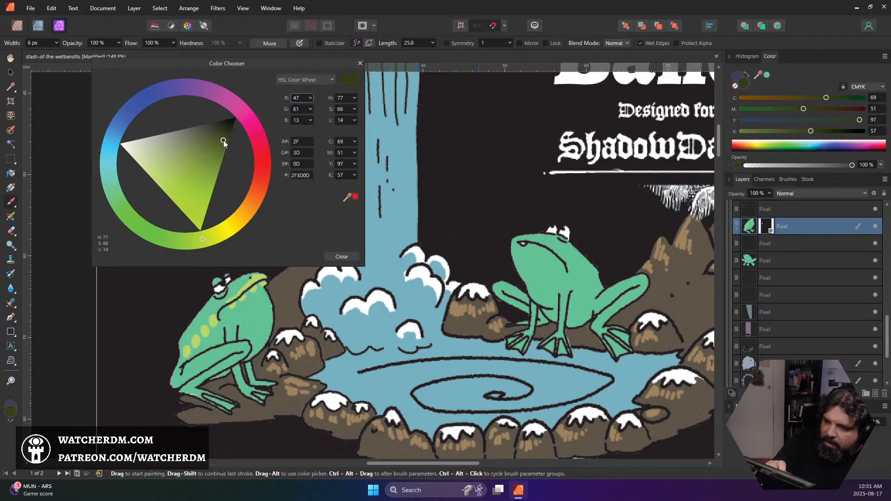
{"action": "left_click", "coordinate": [341, 256]}
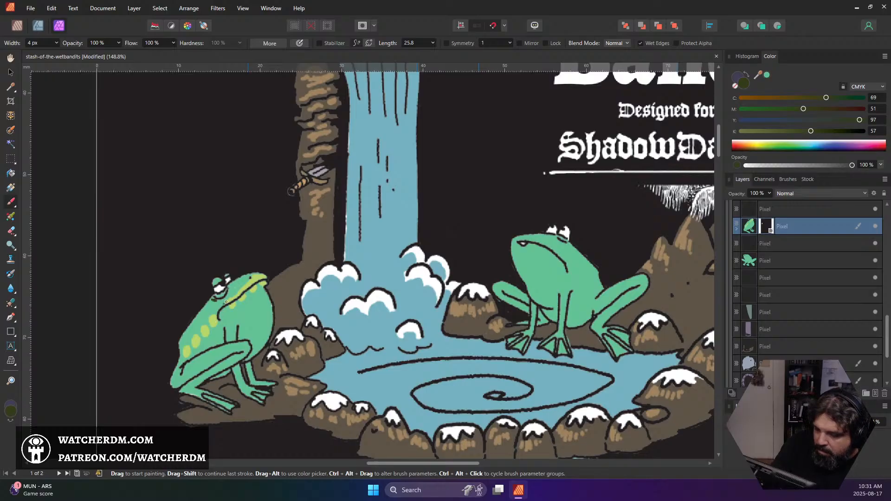
{"action": "mouse_move", "coordinate": [221, 299]}
{"action": "left_mouse_down"}
{"action": "mouse_move", "coordinate": [182, 350]}
{"action": "mouse_move", "coordinate": [219, 299]}
{"action": "left_mouse_up"}
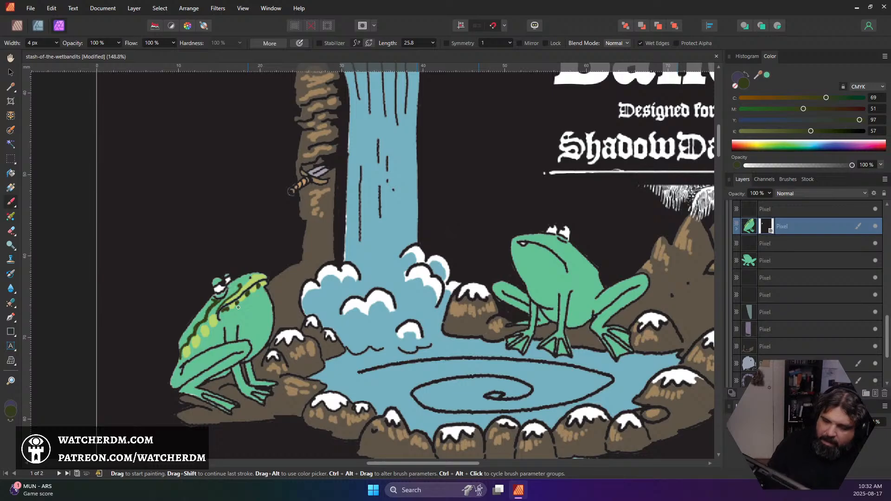
{"action": "scroll", "coordinate": [238, 307], "scroll_direction": "down", "scroll_amount": 6}
{"action": "scroll", "coordinate": [276, 294], "scroll_direction": "up", "scroll_amount": 5}
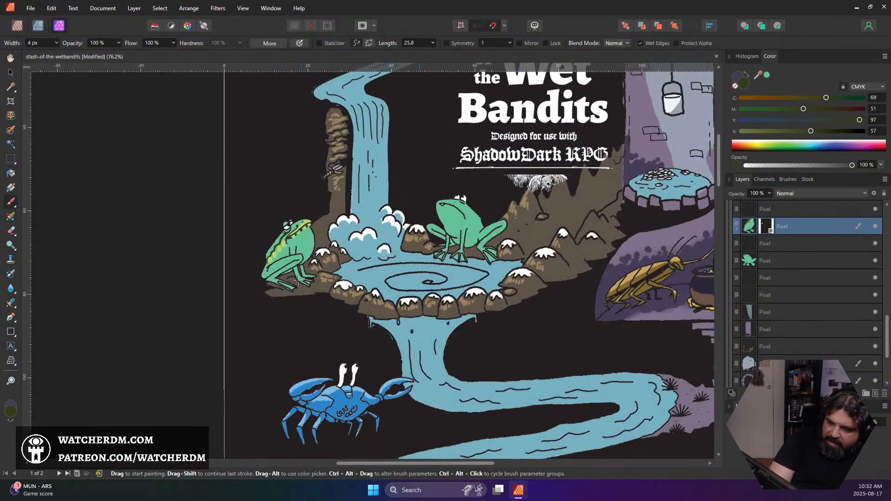
{"action": "scroll", "coordinate": [306, 303], "scroll_direction": "down", "scroll_amount": 1}
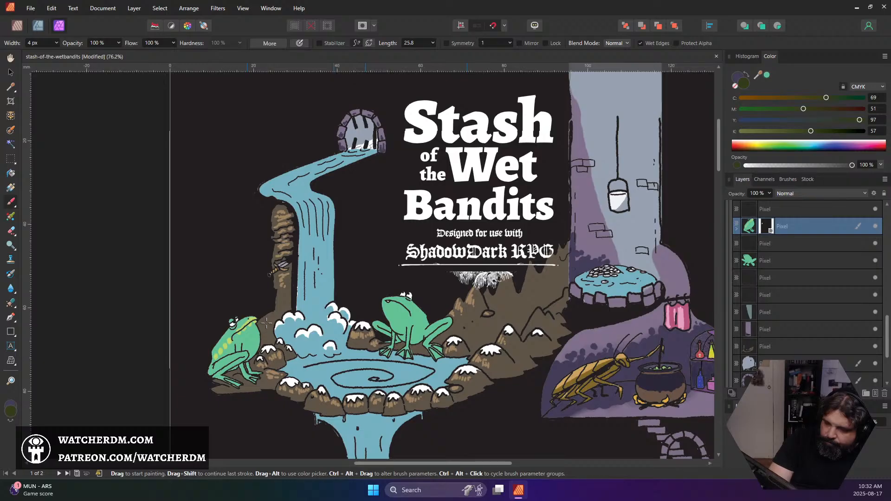
Change the brush colour to bright yellow E9E330 for the markings on the masked frog
{"action": "scroll", "coordinate": [248, 336], "scroll_direction": "up", "scroll_amount": 4}
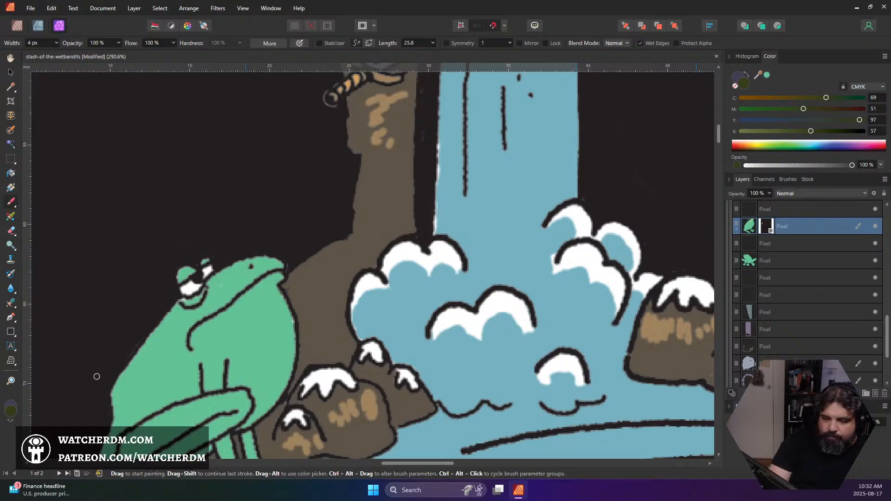
{"action": "left_click", "coordinate": [10, 413]}
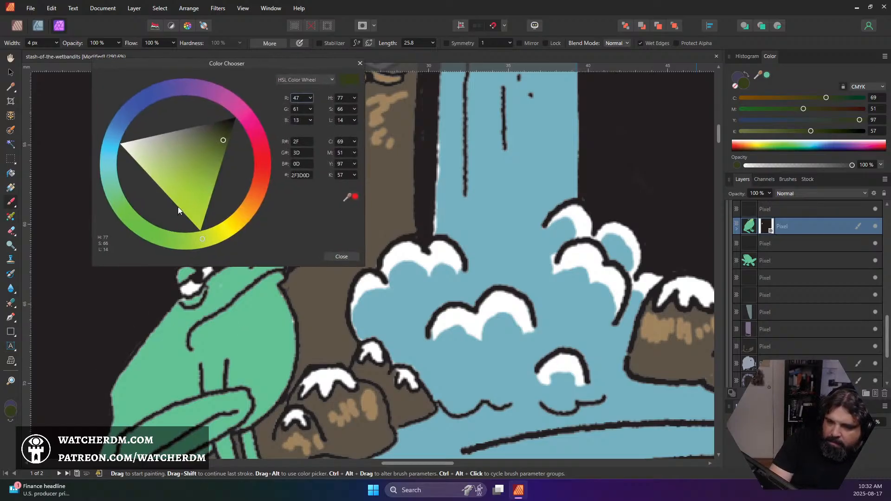
{"action": "left_click_drag", "start_coordinate": [177, 207], "coordinate": [177, 195]}
{"action": "left_click_drag", "start_coordinate": [200, 237], "coordinate": [227, 233]}
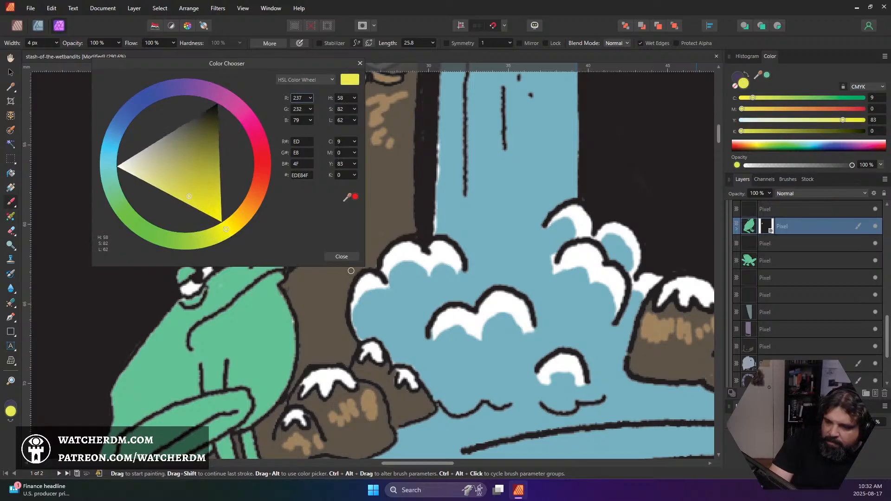
{"action": "left_click_drag", "start_coordinate": [211, 201], "coordinate": [202, 201]}
{"action": "left_click", "coordinate": [342, 256]}
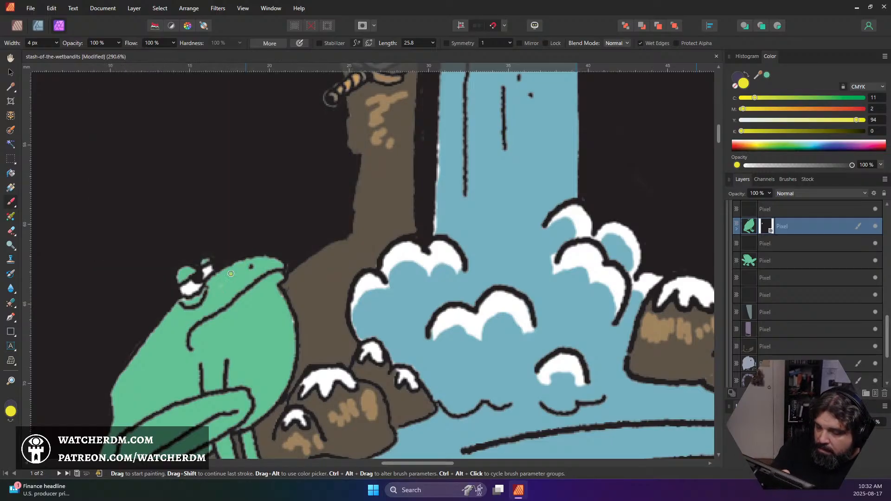
Paint yellow lips, small dashes below the mouth and three spots on the masked frog's flank with a 4 px brush
{"action": "mouse_move", "coordinate": [200, 319]}
{"action": "left_mouse_down"}
{"action": "mouse_move", "coordinate": [248, 278]}
{"action": "mouse_move", "coordinate": [239, 280]}
{"action": "mouse_move", "coordinate": [233, 292]}
{"action": "mouse_move", "coordinate": [261, 267]}
{"action": "mouse_move", "coordinate": [285, 265]}
{"action": "mouse_move", "coordinate": [256, 278]}
{"action": "left_mouse_up"}
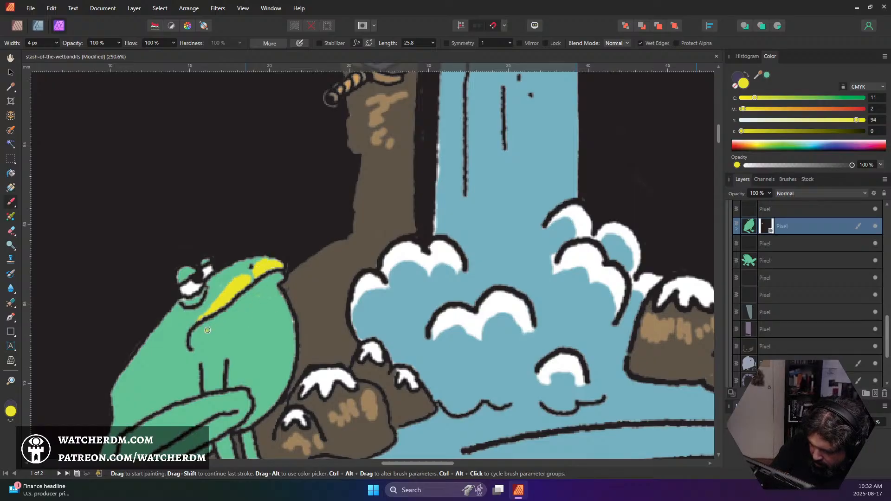
{"action": "mouse_move", "coordinate": [205, 337]}
{"action": "left_mouse_down"}
{"action": "mouse_move", "coordinate": [230, 318]}
{"action": "mouse_move", "coordinate": [210, 323]}
{"action": "mouse_move", "coordinate": [275, 278]}
{"action": "left_mouse_up"}
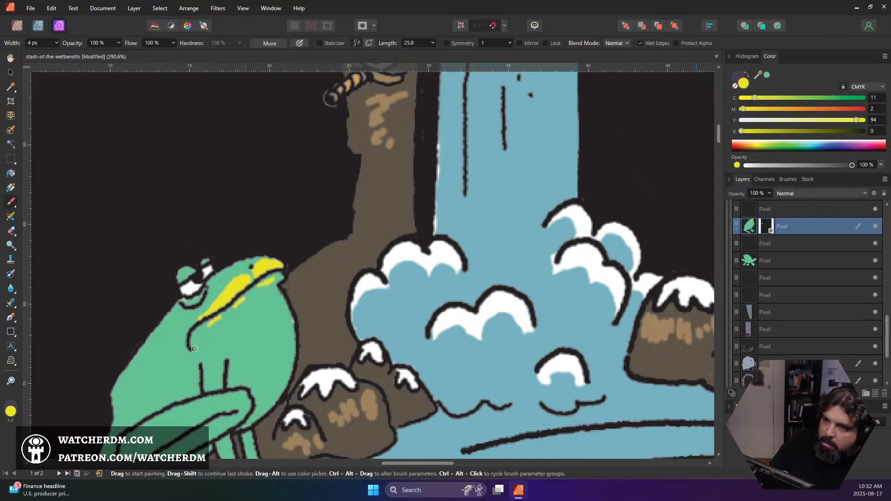
{"action": "left_click_drag", "start_coordinate": [172, 375], "coordinate": [176, 363]}
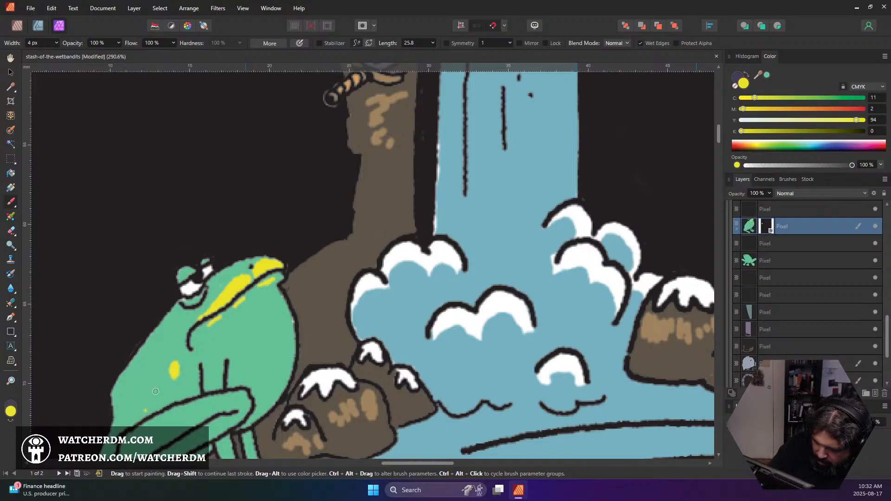
{"action": "left_click_drag", "start_coordinate": [155, 394], "coordinate": [160, 378]}
{"action": "left_click_drag", "start_coordinate": [141, 410], "coordinate": [137, 402]}
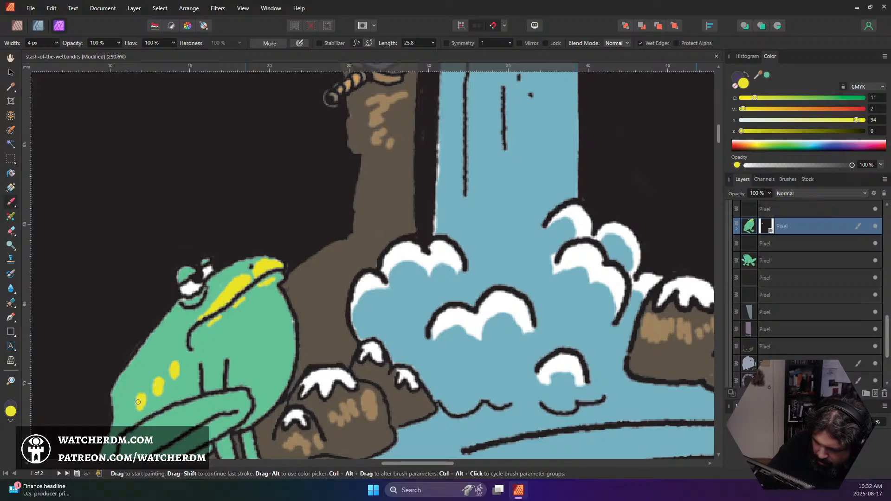
{"action": "scroll", "coordinate": [162, 358], "scroll_direction": "down", "scroll_amount": 5}
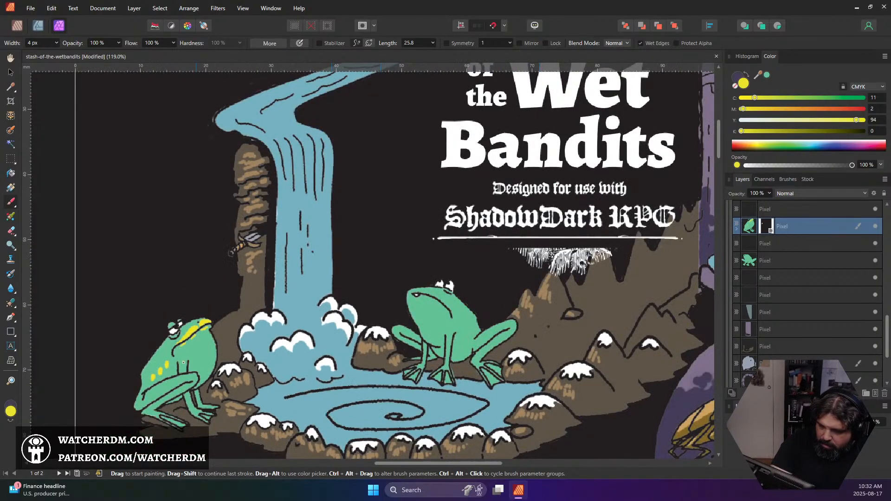
Paint a dark purple stripe along the masked frog's back and dark spots beneath its yellow flank spots, using the other stored colour
{"action": "scroll", "coordinate": [167, 356], "scroll_direction": "up", "scroll_amount": 3}
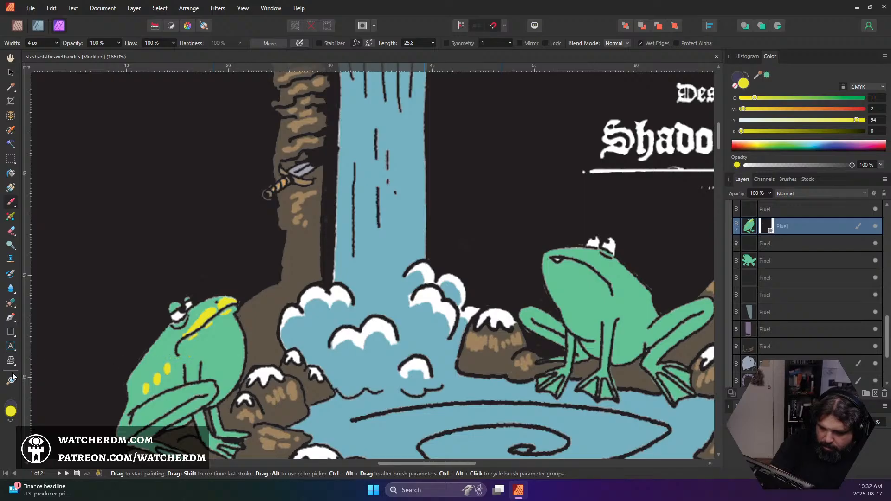
{"action": "left_click", "coordinate": [12, 420]}
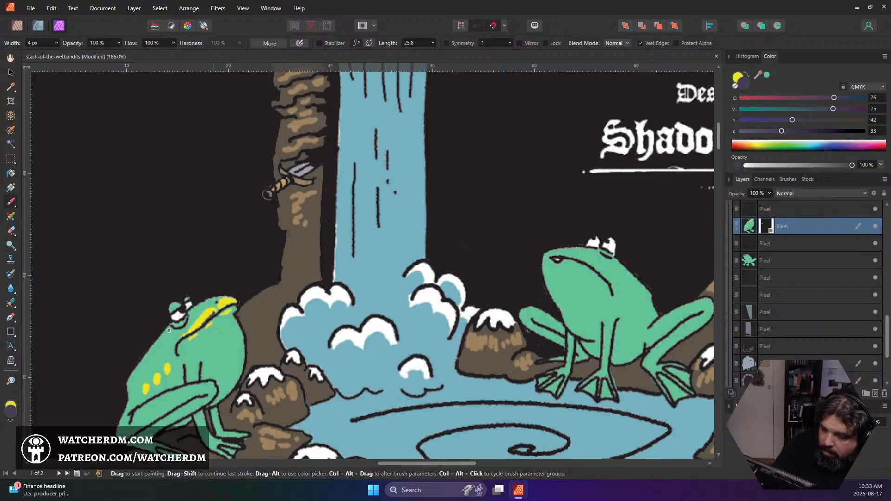
{"action": "mouse_move", "coordinate": [169, 326]}
{"action": "left_mouse_down"}
{"action": "mouse_move", "coordinate": [127, 400]}
{"action": "mouse_move", "coordinate": [132, 407]}
{"action": "mouse_move", "coordinate": [138, 386]}
{"action": "mouse_move", "coordinate": [130, 389]}
{"action": "mouse_move", "coordinate": [171, 325]}
{"action": "left_mouse_up"}
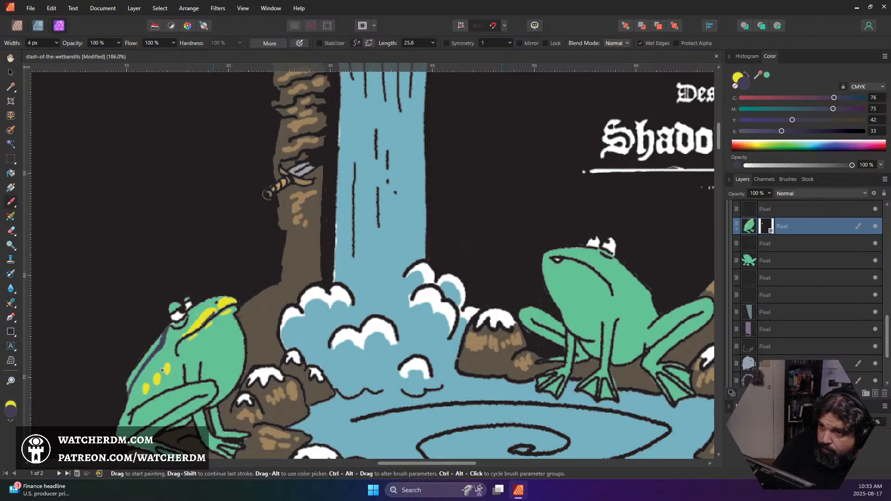
{"action": "left_click_drag", "start_coordinate": [173, 375], "coordinate": [146, 398]}
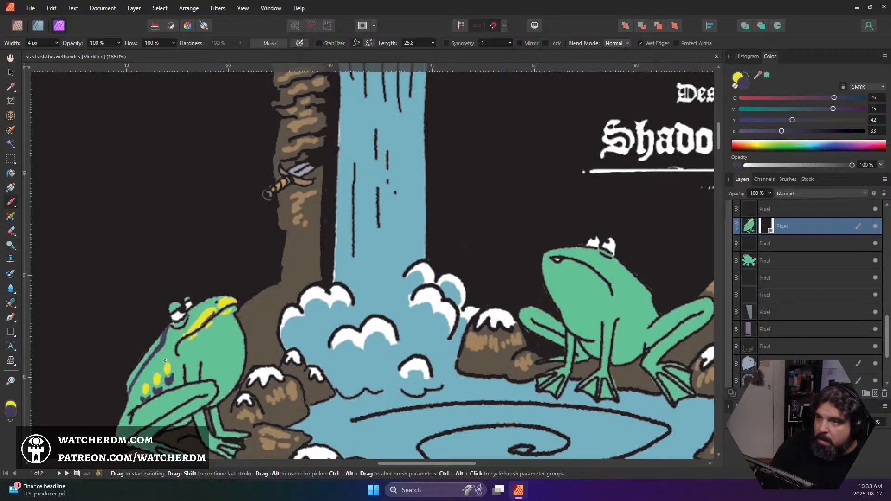
Fill the masked frog's belly with beige C3C29F using a 17 px brush, and reduce the brush to 6 px
{"action": "scroll", "coordinate": [160, 370], "scroll_direction": "down", "scroll_amount": 5}
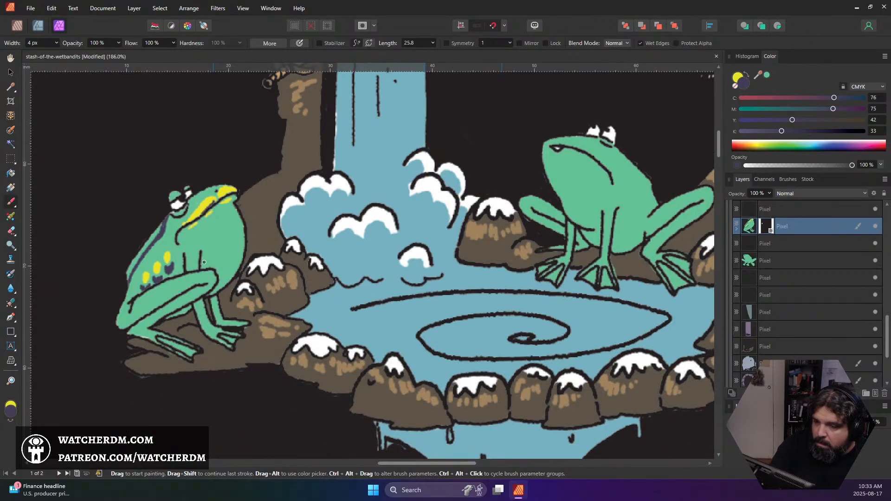
{"action": "left_click", "coordinate": [9, 421]}
{"action": "double_click", "coordinate": [11, 412]}
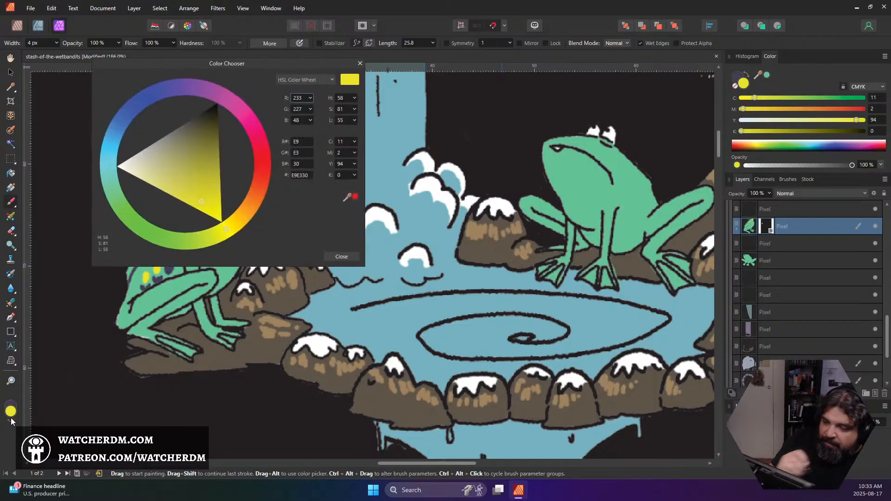
{"action": "left_click_drag", "start_coordinate": [154, 163], "coordinate": [155, 159]}
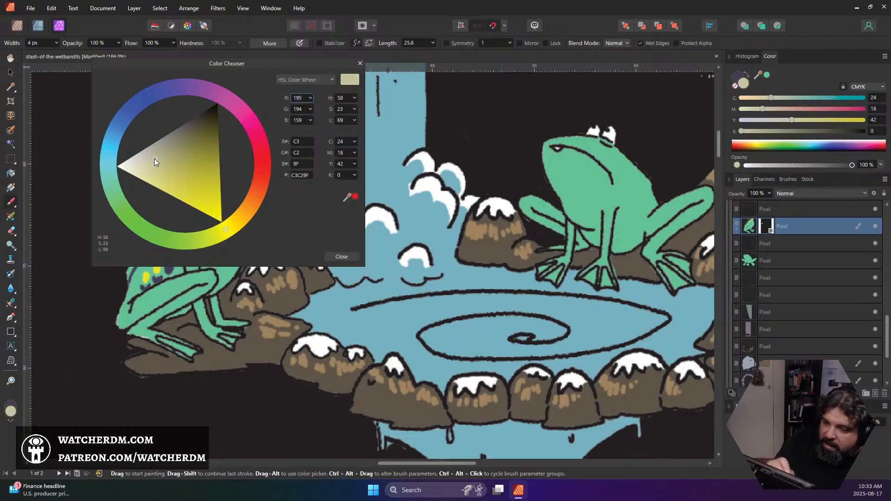
{"action": "left_click", "coordinate": [341, 256]}
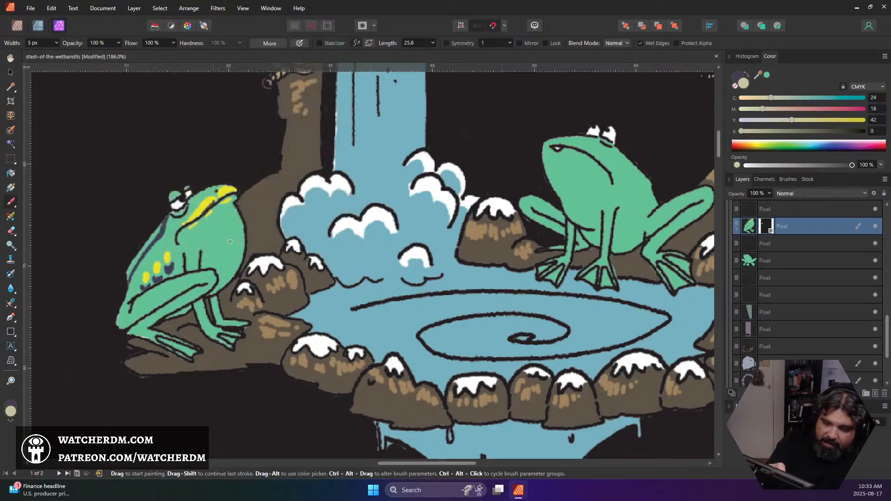
{"action": "key", "text": "bracketright"}
{"action": "key", "text": "bracketright"}
{"action": "key", "text": "bracketright"}
{"action": "key", "text": "bracketright"}
{"action": "key", "text": "bracketright"}
{"action": "key", "text": "bracketright"}
{"action": "key", "text": "bracketright"}
{"action": "key", "text": "bracketright"}
{"action": "key", "text": "bracketright"}
{"action": "key", "text": "bracketright"}
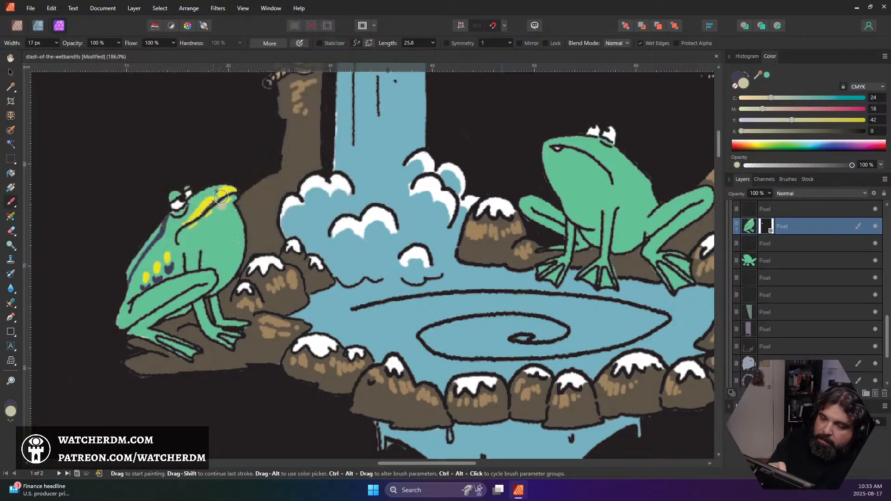
{"action": "mouse_move", "coordinate": [234, 209]}
{"action": "left_mouse_down"}
{"action": "mouse_move", "coordinate": [204, 267]}
{"action": "mouse_move", "coordinate": [208, 259]}
{"action": "mouse_move", "coordinate": [219, 263]}
{"action": "mouse_move", "coordinate": [224, 283]}
{"action": "mouse_move", "coordinate": [237, 220]}
{"action": "mouse_move", "coordinate": [239, 243]}
{"action": "mouse_move", "coordinate": [228, 229]}
{"action": "mouse_move", "coordinate": [225, 249]}
{"action": "left_mouse_up"}
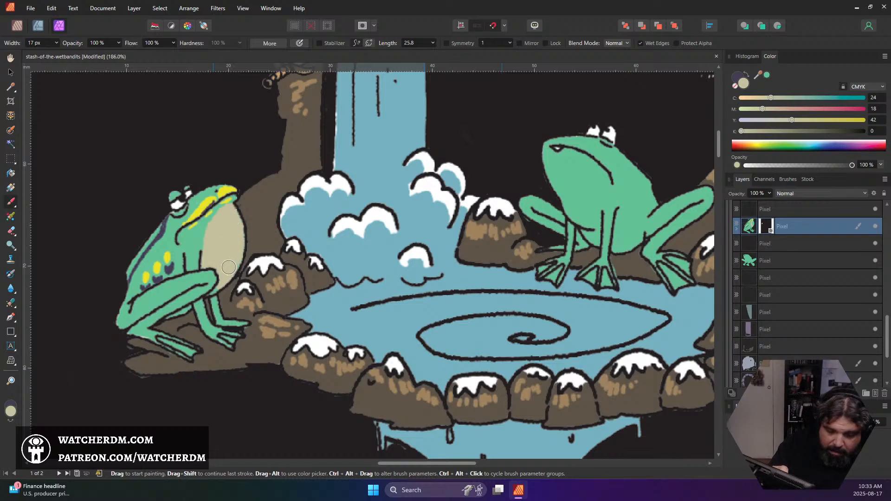
{"action": "key", "text": "["}
{"action": "key", "text": "["}
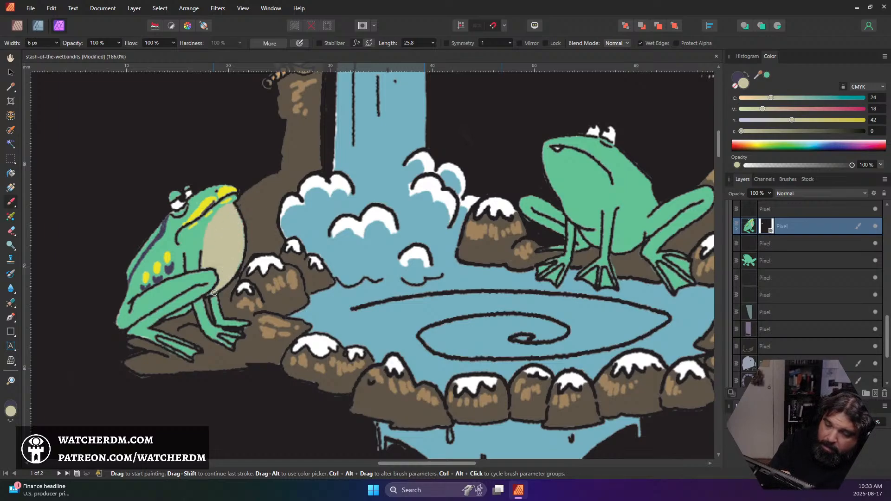
Paint a large off-white highlight (CMYK 11, 8, 15, 0) over the beige belly of the masked frog with an enlarged brush
{"action": "left_click", "coordinate": [10, 411]}
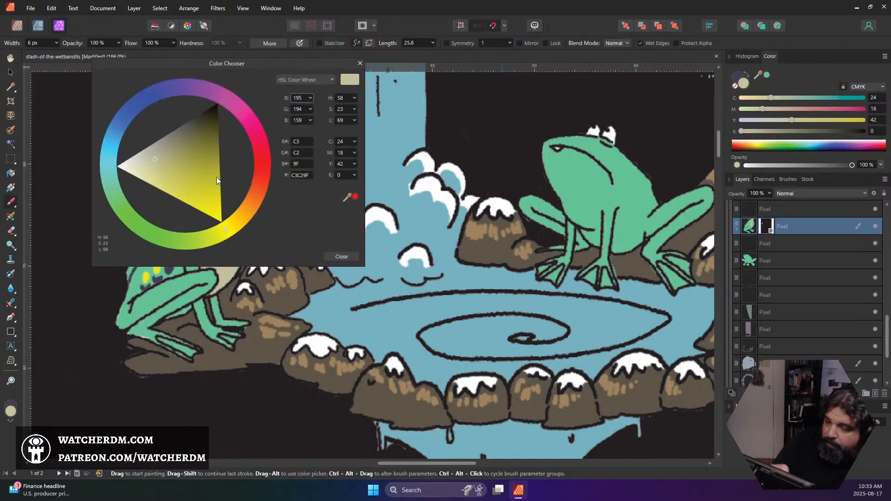
{"action": "left_click_drag", "start_coordinate": [150, 163], "coordinate": [133, 160]}
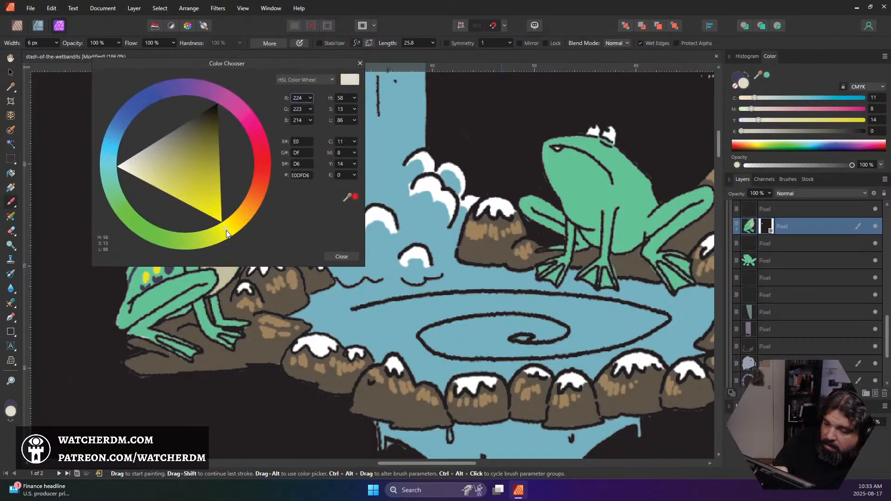
{"action": "left_click_drag", "start_coordinate": [226, 230], "coordinate": [232, 248]}
{"action": "left_click", "coordinate": [342, 256]}
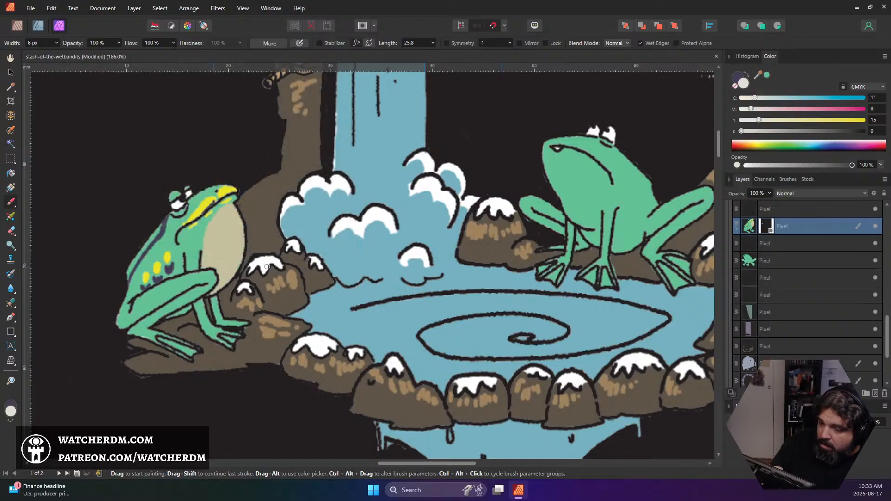
{"action": "key", "text": "bracketright"}
{"action": "key", "text": "bracketright"}
{"action": "key", "text": "bracketright"}
{"action": "key", "text": "bracketright"}
{"action": "key", "text": "bracketright"}
{"action": "key", "text": "bracketright"}
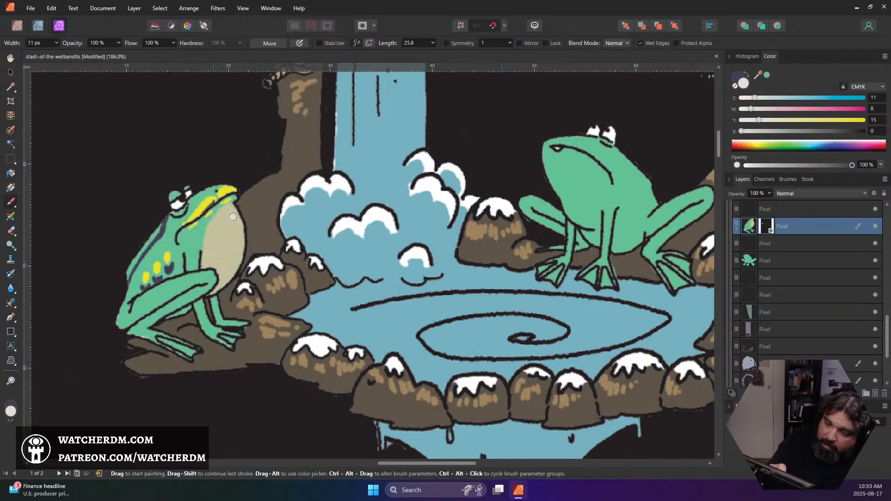
{"action": "mouse_move", "coordinate": [235, 212]}
{"action": "left_mouse_down"}
{"action": "mouse_move", "coordinate": [234, 258]}
{"action": "mouse_move", "coordinate": [218, 233]}
{"action": "mouse_move", "coordinate": [220, 250]}
{"action": "mouse_move", "coordinate": [232, 252]}
{"action": "mouse_move", "coordinate": [202, 296]}
{"action": "left_mouse_up"}
Compare the masked frog's markings and belly with the neighbouring frog and the whole cover
{"action": "scroll", "coordinate": [254, 295], "scroll_direction": "down", "scroll_amount": 6}
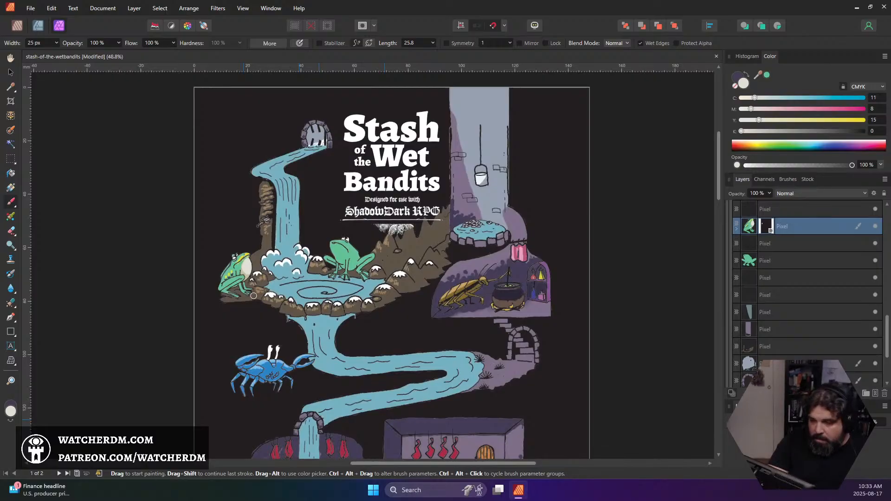
{"action": "scroll", "coordinate": [248, 276], "scroll_direction": "up", "scroll_amount": 7}
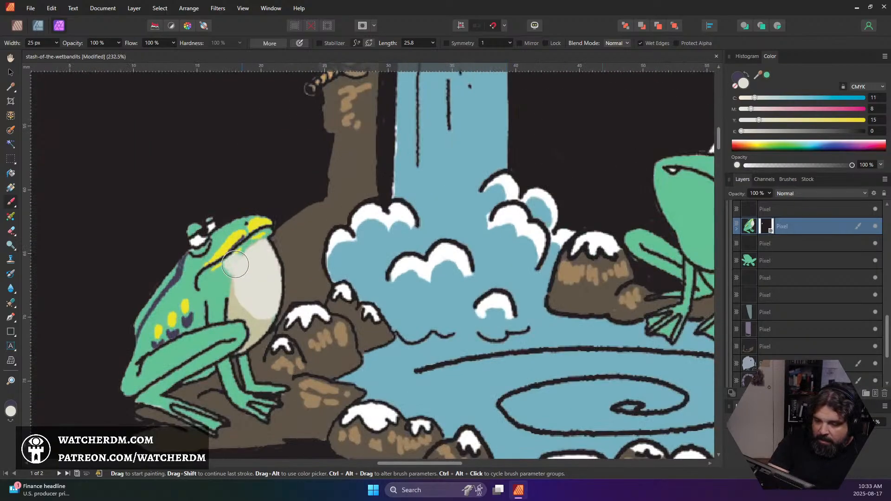
{"action": "scroll", "coordinate": [254, 281], "scroll_direction": "down", "scroll_amount": 2}
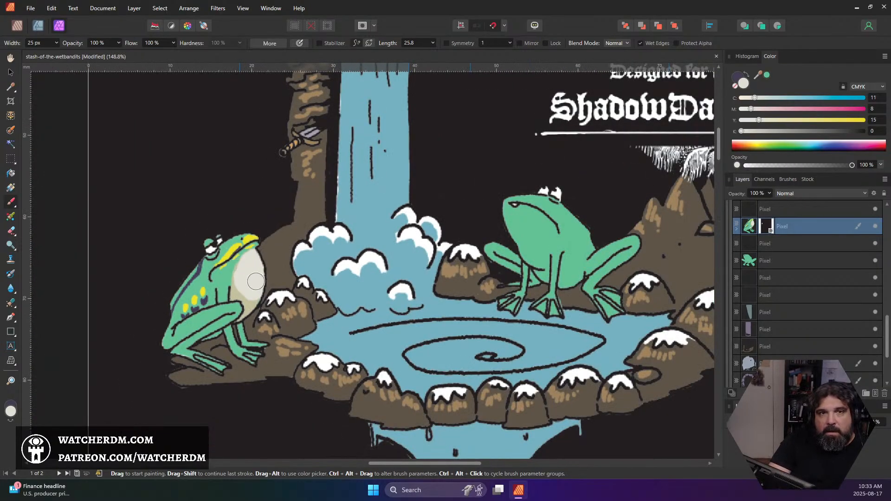
{"action": "scroll", "coordinate": [256, 281], "scroll_direction": "down", "scroll_amount": 1}
{"action": "scroll", "coordinate": [256, 280], "scroll_direction": "up", "scroll_amount": 1}
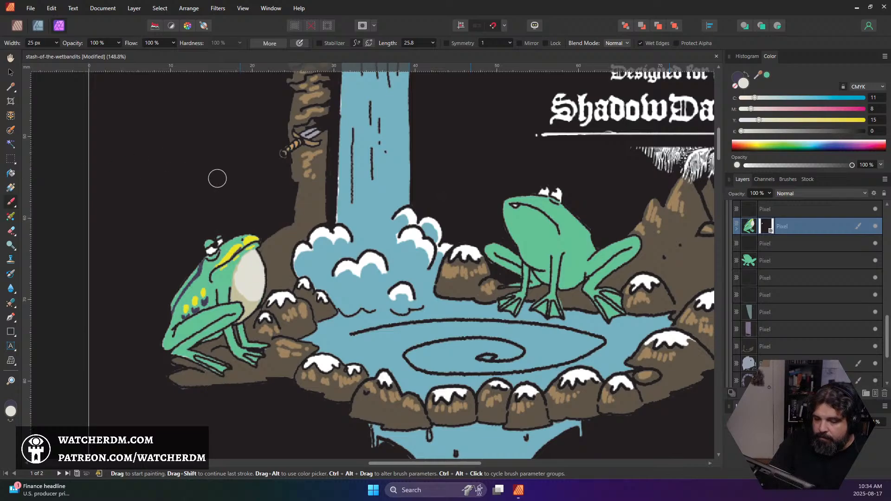
{"action": "scroll", "coordinate": [220, 321], "scroll_direction": "up", "scroll_amount": 5}
{"action": "scroll", "coordinate": [220, 320], "scroll_direction": "down", "scroll_amount": 3}
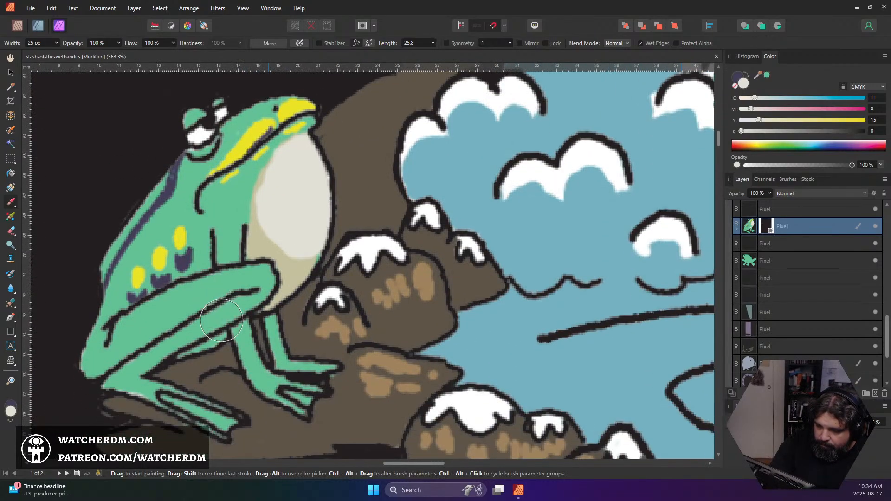
Sample the masked frog's body green and darken the brush colour to deep green 1B644B
{"action": "left_click", "coordinate": [222, 321], "text": "alt"}
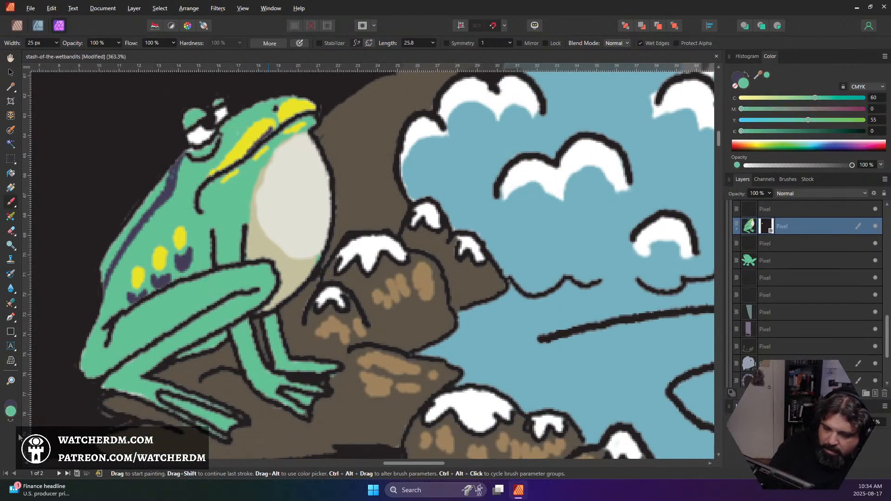
{"action": "left_click", "coordinate": [10, 412]}
{"action": "left_click_drag", "start_coordinate": [212, 186], "coordinate": [204, 187]}
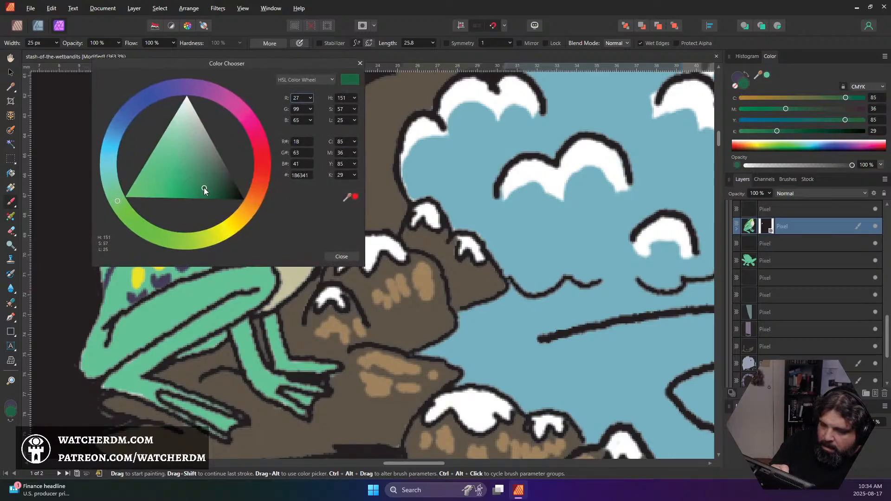
{"action": "left_click_drag", "start_coordinate": [117, 200], "coordinate": [119, 185]}
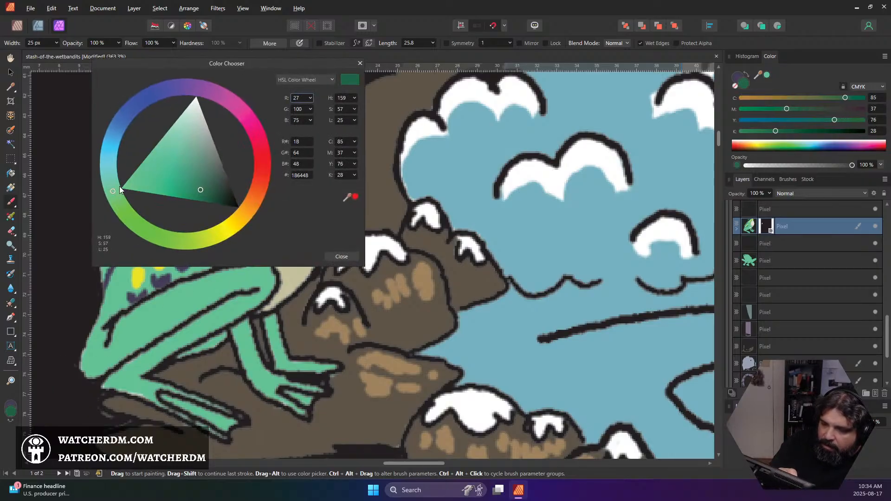
{"action": "left_click", "coordinate": [342, 257]}
Reduce the brush to 8 px and paint deep green shadows along the underside of the masked frog's folded hind leg and foot
{"action": "key", "text": "["}
{"action": "key", "text": "["}
{"action": "key", "text": "["}
{"action": "key", "text": "["}
{"action": "key", "text": "["}
{"action": "key", "text": "["}
{"action": "key", "text": "["}
{"action": "key", "text": "["}
{"action": "key", "text": "["}
{"action": "key", "text": "["}
{"action": "key", "text": "["}
{"action": "key", "text": "["}
{"action": "key", "text": "["}
{"action": "key", "text": "["}
{"action": "key", "text": "["}
{"action": "key", "text": "["}
{"action": "key", "text": "["}
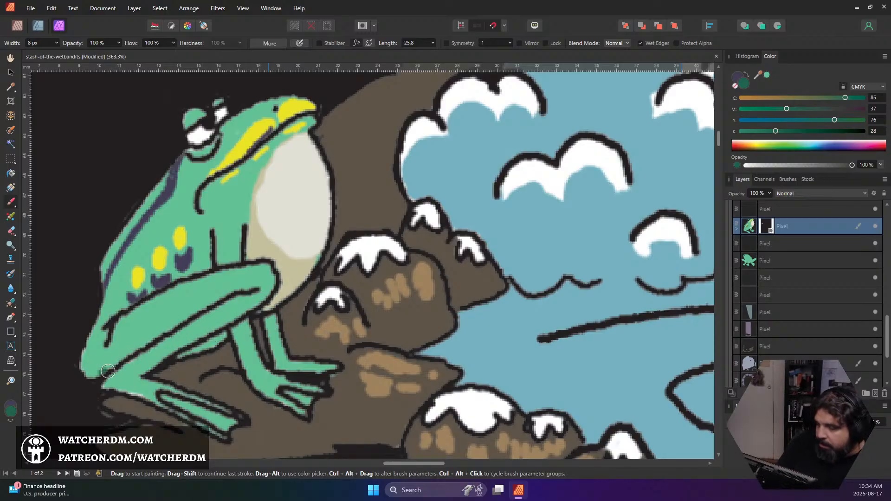
{"action": "mouse_move", "coordinate": [125, 352]}
{"action": "left_mouse_down"}
{"action": "mouse_move", "coordinate": [90, 371]}
{"action": "mouse_move", "coordinate": [251, 285]}
{"action": "mouse_move", "coordinate": [238, 286]}
{"action": "left_mouse_up"}
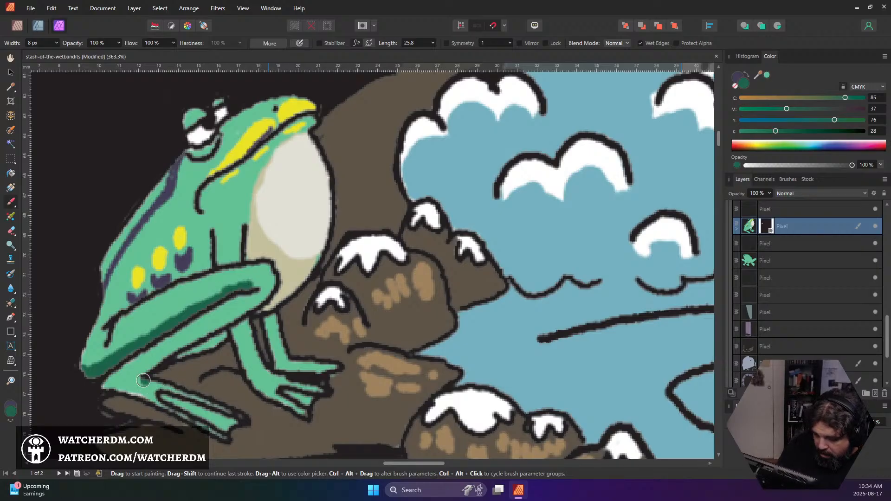
{"action": "left_click_drag", "start_coordinate": [139, 378], "coordinate": [269, 290]}
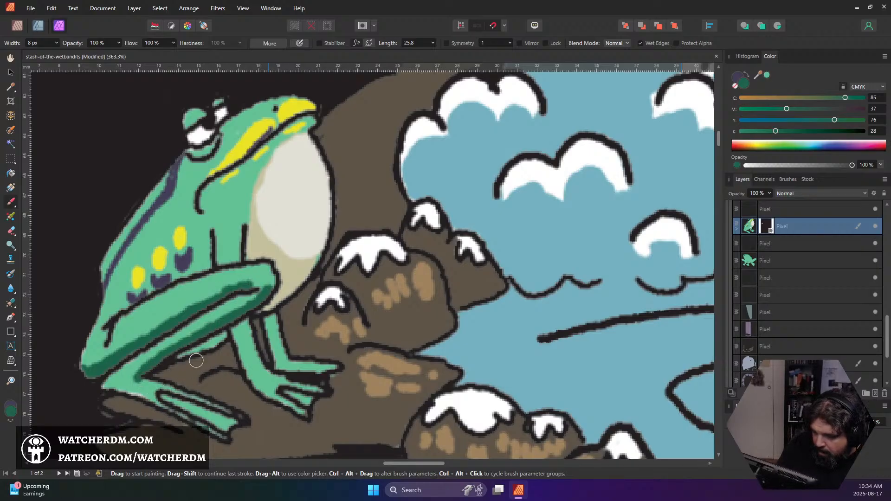
{"action": "left_click_drag", "start_coordinate": [135, 384], "coordinate": [227, 412]}
{"action": "key", "text": "ctrl+z"}
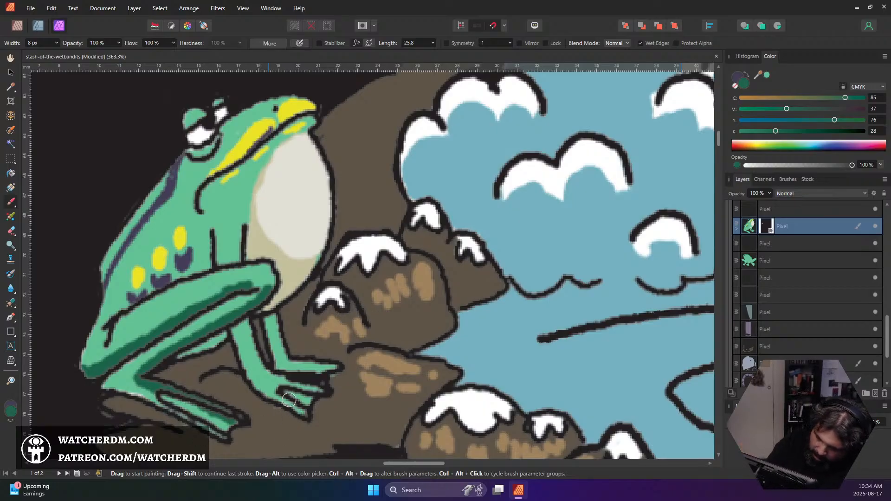
Paint deep green shadows on the masked frog's front legs, the far hind leg and the area under the mouth
{"action": "mouse_move", "coordinate": [242, 327]}
{"action": "left_mouse_down"}
{"action": "mouse_move", "coordinate": [246, 320]}
{"action": "mouse_move", "coordinate": [241, 346]}
{"action": "left_mouse_up"}
{"action": "mouse_move", "coordinate": [271, 317]}
{"action": "left_mouse_down"}
{"action": "mouse_move", "coordinate": [269, 341]}
{"action": "mouse_move", "coordinate": [273, 325]}
{"action": "mouse_move", "coordinate": [273, 349]}
{"action": "mouse_move", "coordinate": [297, 368]}
{"action": "mouse_move", "coordinate": [283, 364]}
{"action": "left_mouse_up"}
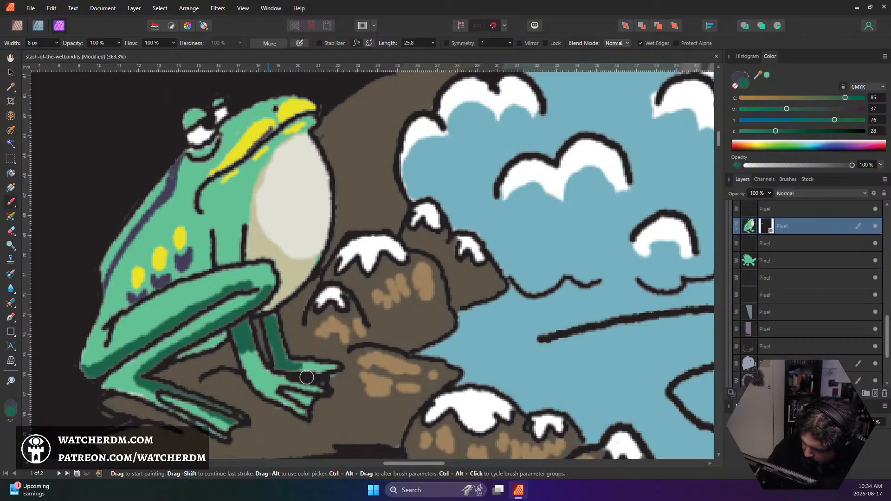
{"action": "mouse_move", "coordinate": [212, 341]}
{"action": "left_mouse_down"}
{"action": "mouse_move", "coordinate": [180, 356]}
{"action": "mouse_move", "coordinate": [217, 335]}
{"action": "left_mouse_up"}
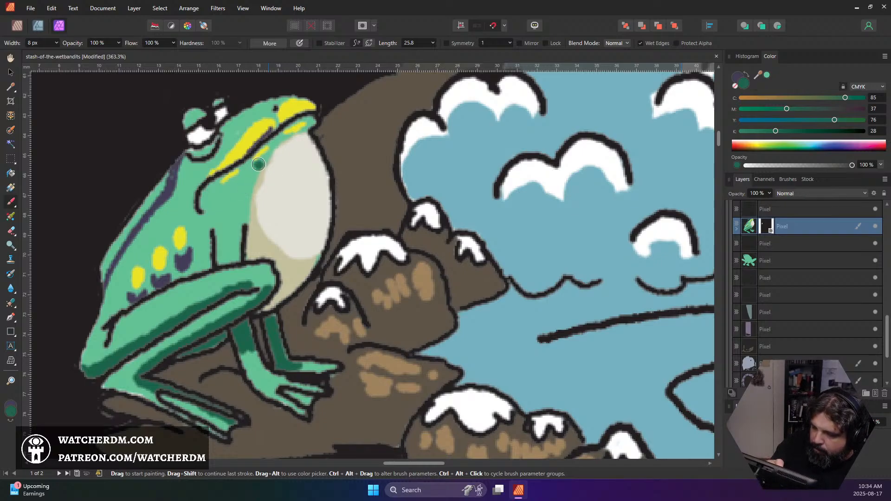
{"action": "left_click_drag", "start_coordinate": [215, 188], "coordinate": [313, 120]}
Add a small deep green shading mark beside the yellow spots on the masked frog's flank
{"action": "scroll", "coordinate": [302, 108], "scroll_direction": "down", "scroll_amount": 5}
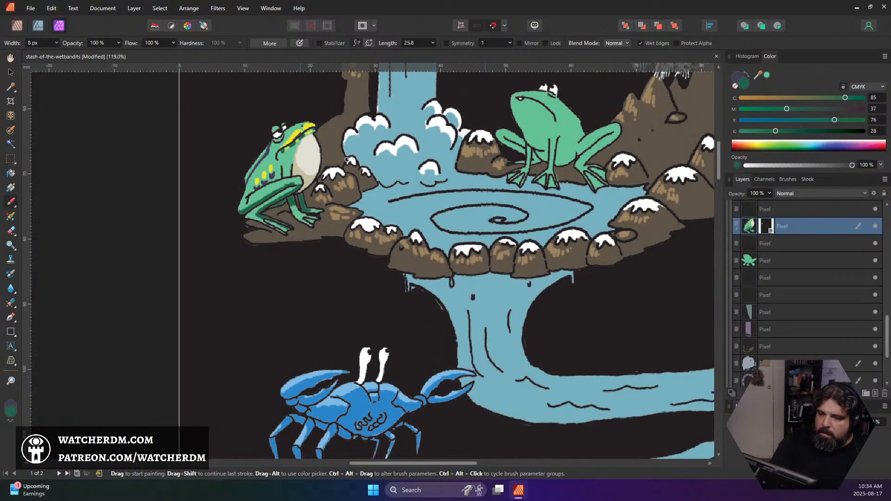
{"action": "scroll", "coordinate": [357, 163], "scroll_direction": "up", "scroll_amount": 1}
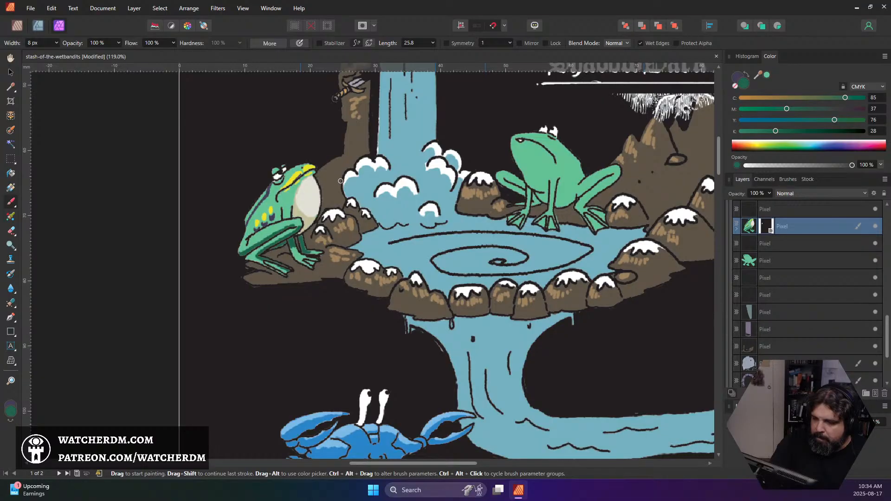
{"action": "scroll", "coordinate": [302, 194], "scroll_direction": "up", "scroll_amount": 1}
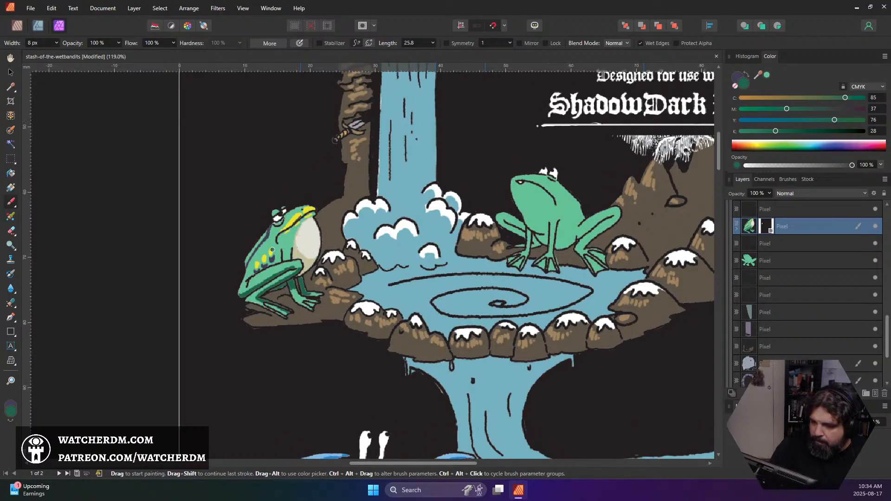
{"action": "left_click_drag", "start_coordinate": [279, 258], "coordinate": [278, 261]}
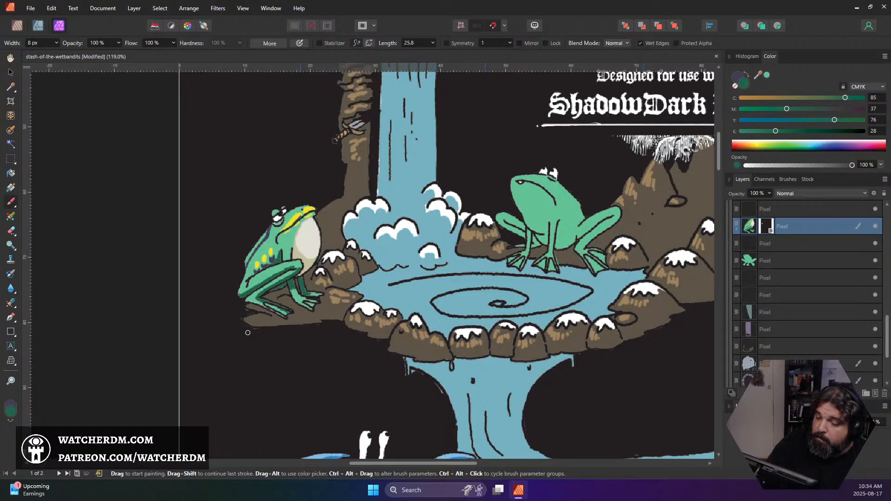
Sample beige (CMYK 24, 18, 42, 0) from the masked frog's belly and load the neighbouring frog's layer as a pixel selection
{"action": "left_click_drag", "start_coordinate": [434, 266], "coordinate": [355, 277]}
{"action": "left_click_drag", "start_coordinate": [438, 270], "coordinate": [339, 294]}
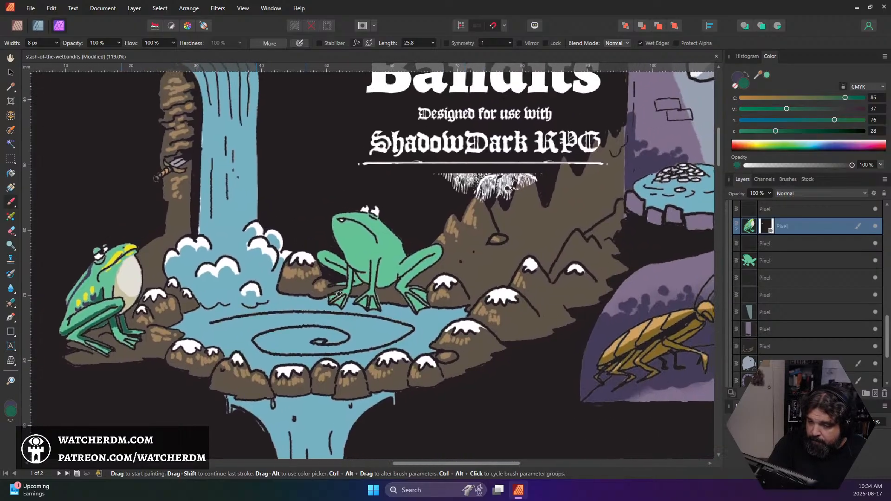
{"action": "left_click", "coordinate": [129, 301], "text": "alt"}
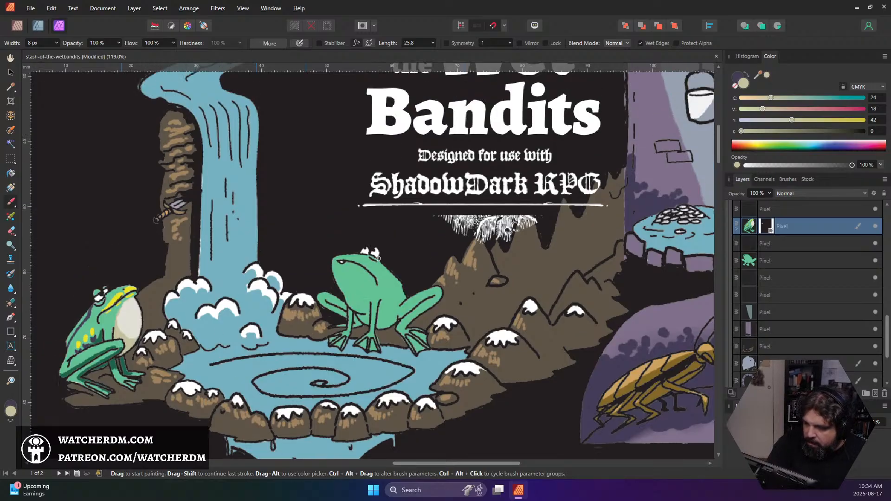
{"action": "left_click", "coordinate": [781, 264]}
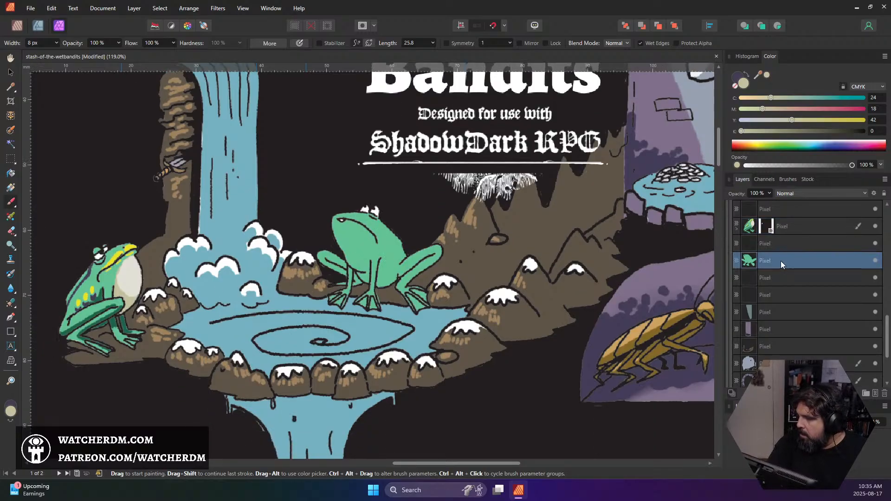
{"action": "left_click", "coordinate": [748, 263], "text": "ctrl"}
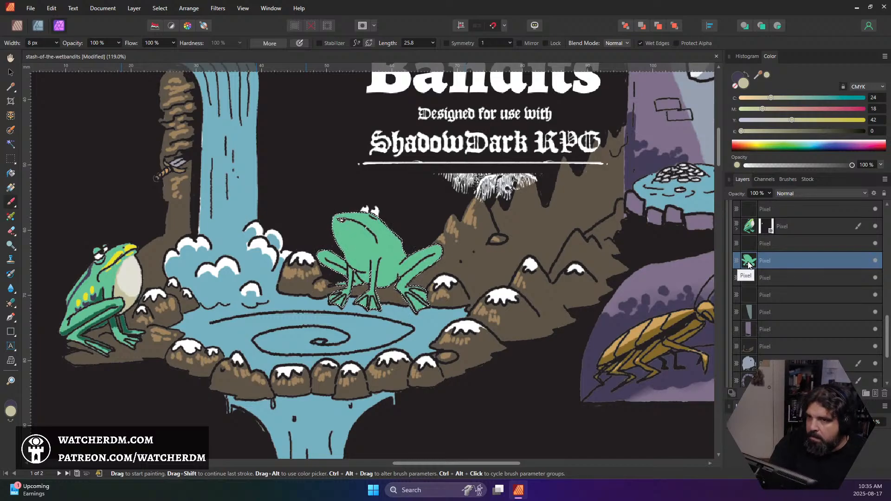
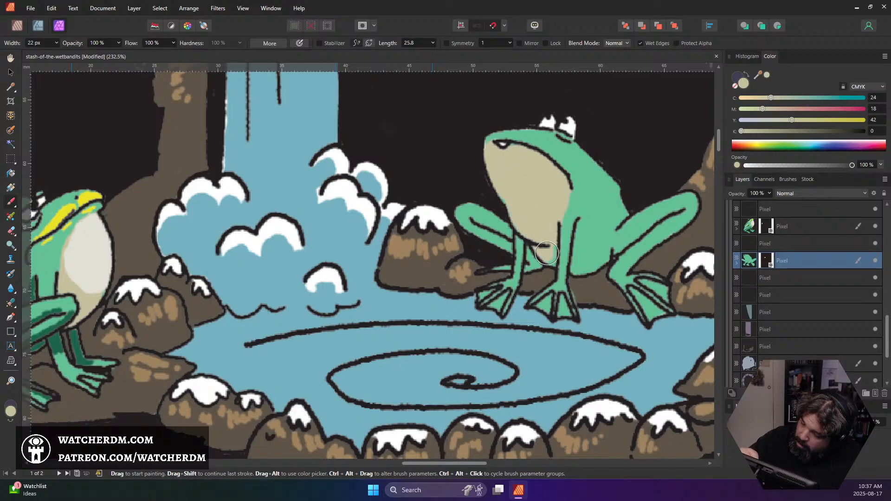
Reduce the brush to 10 px and paint the neighbouring frog's lower belly beige between and behind its front legs
{"action": "key", "text": "bracketleft"}
{"action": "key", "text": "bracketleft"}
{"action": "key", "text": "bracketleft"}
{"action": "key", "text": "bracketleft"}
{"action": "key", "text": "bracketleft"}
{"action": "key", "text": "bracketleft"}
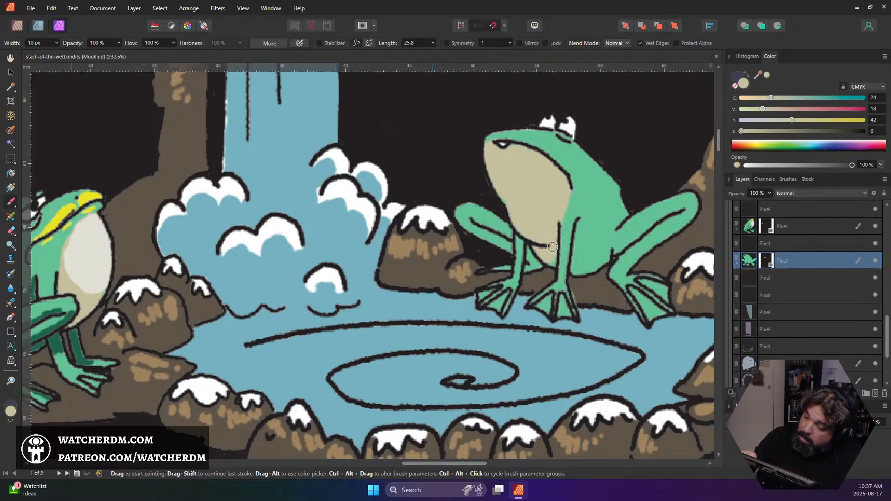
{"action": "mouse_move", "coordinate": [559, 258]}
{"action": "left_mouse_down"}
{"action": "mouse_move", "coordinate": [575, 266]}
{"action": "mouse_move", "coordinate": [579, 230]}
{"action": "mouse_move", "coordinate": [598, 258]}
{"action": "mouse_move", "coordinate": [579, 274]}
{"action": "mouse_move", "coordinate": [597, 255]}
{"action": "mouse_move", "coordinate": [580, 227]}
{"action": "mouse_move", "coordinate": [601, 253]}
{"action": "mouse_move", "coordinate": [583, 228]}
{"action": "left_mouse_up"}
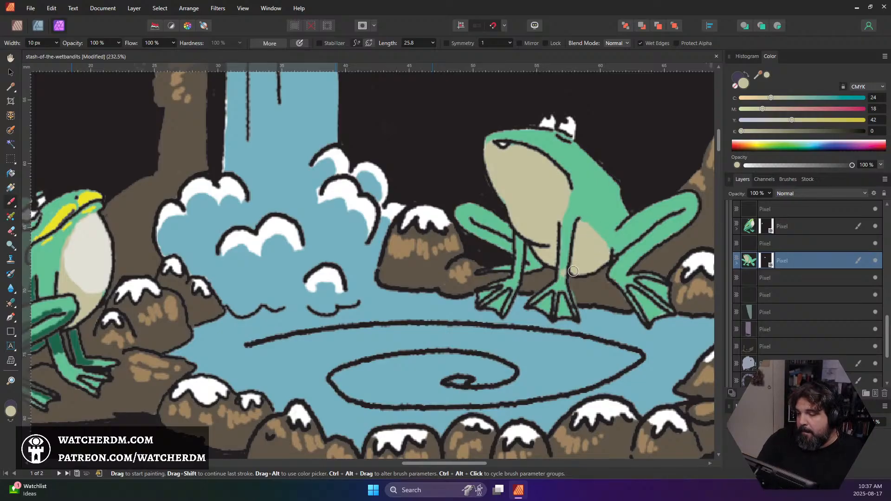
Sample pale cream (CMYK 11, 8, 15, 0) from the masked frog's belly and paint highlights on the neighbouring frog's throat and chest
{"action": "scroll", "coordinate": [578, 264], "scroll_direction": "down", "scroll_amount": 5}
{"action": "scroll", "coordinate": [581, 262], "scroll_direction": "up", "scroll_amount": 2}
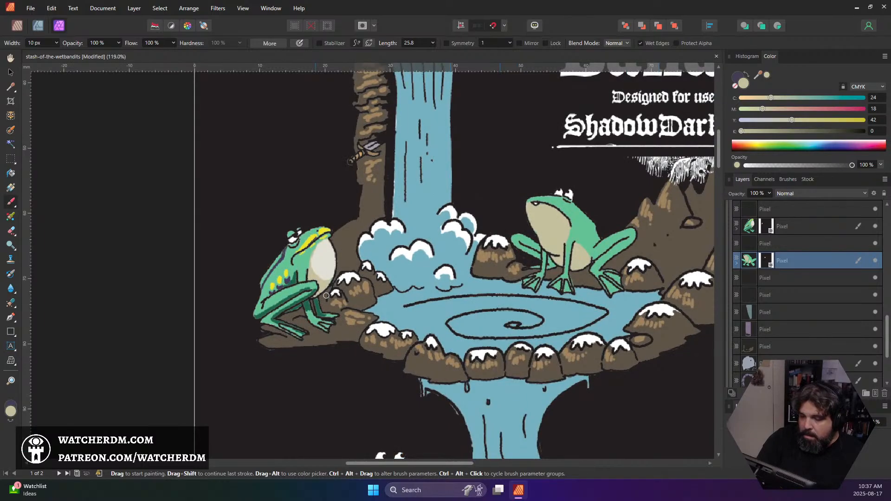
{"action": "left_click", "coordinate": [326, 265], "text": "alt"}
{"action": "scroll", "coordinate": [547, 239], "scroll_direction": "up", "scroll_amount": 3}
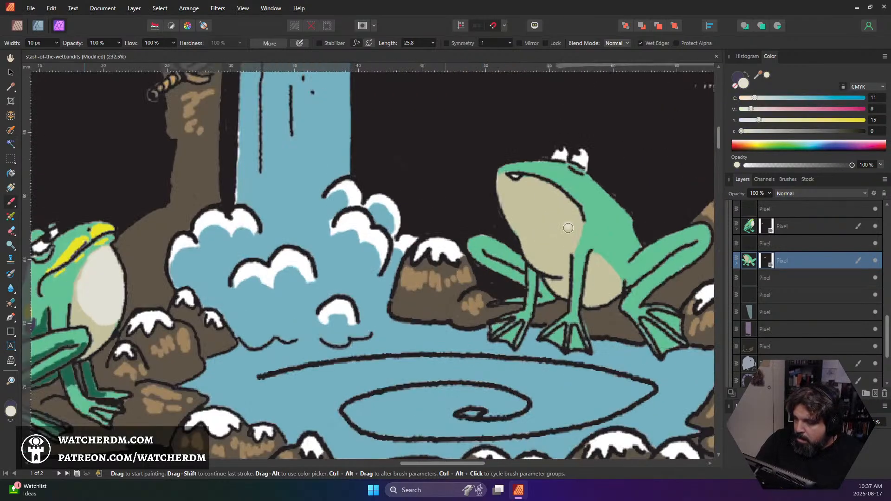
{"action": "mouse_move", "coordinate": [504, 178]}
{"action": "left_mouse_down"}
{"action": "mouse_move", "coordinate": [523, 227]}
{"action": "mouse_move", "coordinate": [512, 191]}
{"action": "mouse_move", "coordinate": [540, 215]}
{"action": "mouse_move", "coordinate": [543, 196]}
{"action": "mouse_move", "coordinate": [515, 188]}
{"action": "mouse_move", "coordinate": [557, 205]}
{"action": "mouse_move", "coordinate": [557, 195]}
{"action": "mouse_move", "coordinate": [567, 215]}
{"action": "mouse_move", "coordinate": [529, 219]}
{"action": "mouse_move", "coordinate": [525, 228]}
{"action": "mouse_move", "coordinate": [569, 226]}
{"action": "mouse_move", "coordinate": [543, 260]}
{"action": "left_mouse_up"}
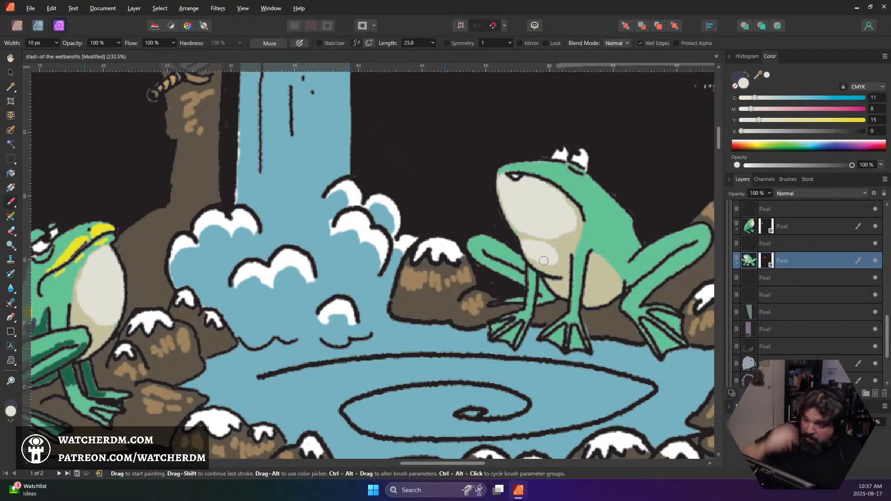
Sample yellow (CMYK 11, 2, 94, 0) from the masked frog's lip and paint a yellow stripe along the neighbouring frog's upper lip
{"action": "scroll", "coordinate": [543, 261], "scroll_direction": "down", "scroll_amount": 2}
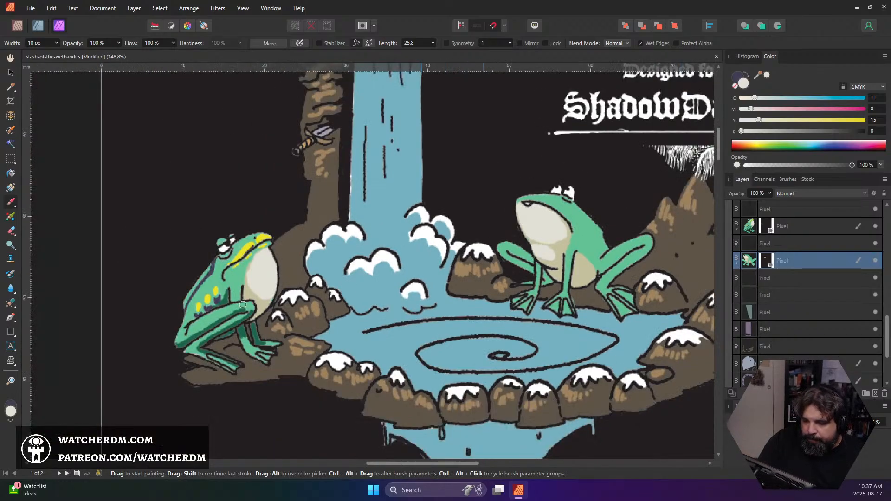
{"action": "left_click", "coordinate": [245, 249], "text": "alt"}
{"action": "scroll", "coordinate": [553, 204], "scroll_direction": "up", "scroll_amount": 4}
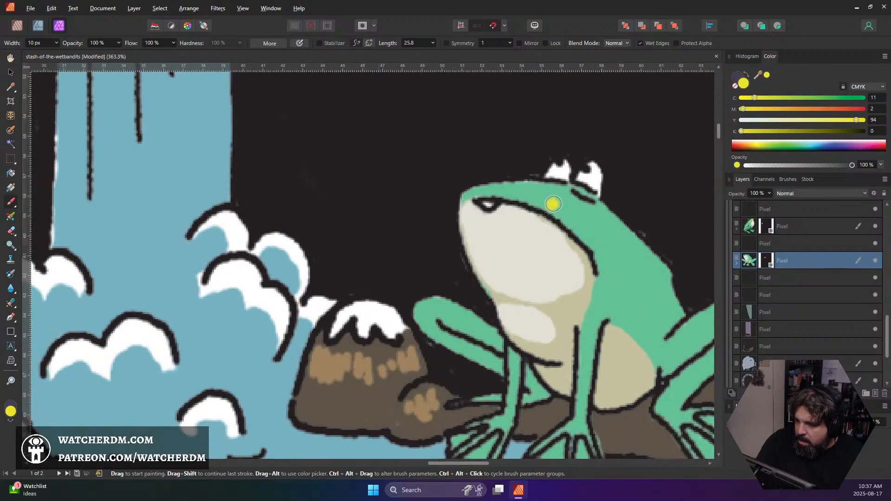
{"action": "mouse_move", "coordinate": [469, 194]}
{"action": "left_mouse_down"}
{"action": "mouse_move", "coordinate": [488, 189]}
{"action": "mouse_move", "coordinate": [533, 202]}
{"action": "mouse_move", "coordinate": [497, 191]}
{"action": "mouse_move", "coordinate": [590, 244]}
{"action": "left_mouse_up"}
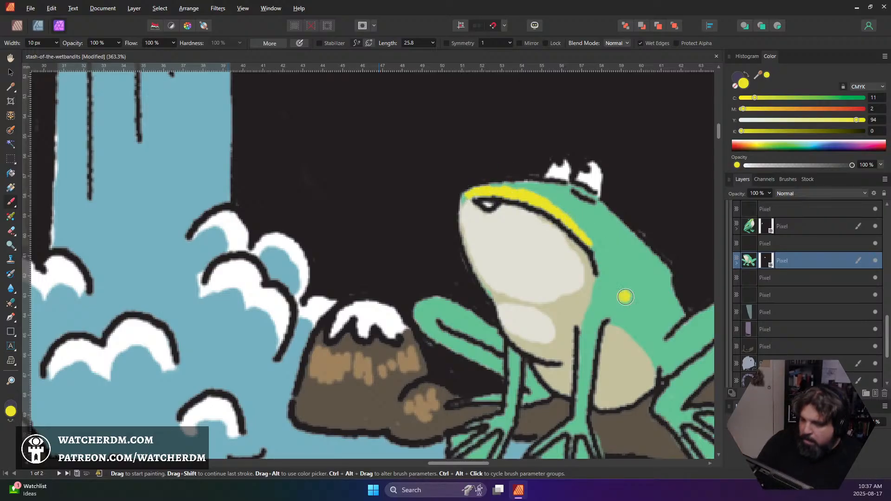
Paint a diagonal row of yellow spots on the neighbouring frog's flank behind the mouth
{"action": "scroll", "coordinate": [445, 314], "scroll_direction": "down", "scroll_amount": 4}
{"action": "scroll", "coordinate": [438, 316], "scroll_direction": "up", "scroll_amount": 2}
{"action": "scroll", "coordinate": [438, 316], "scroll_direction": "down", "scroll_amount": 1}
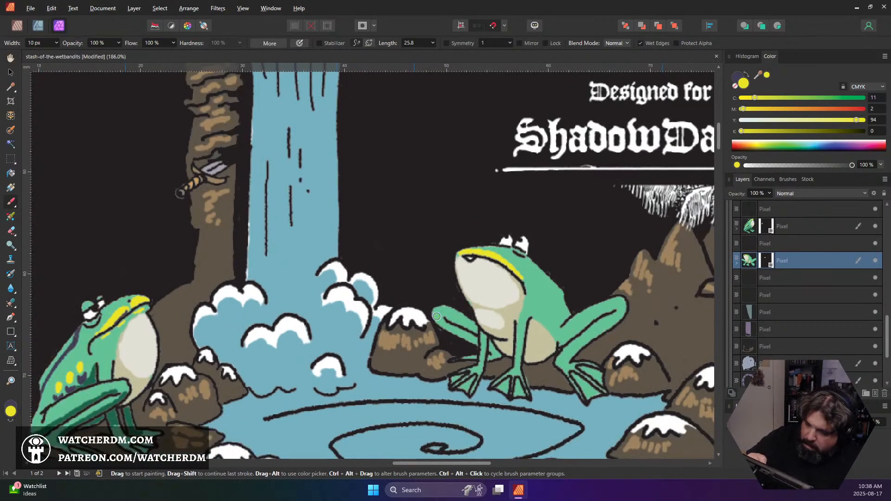
{"action": "key", "text": "alt"}
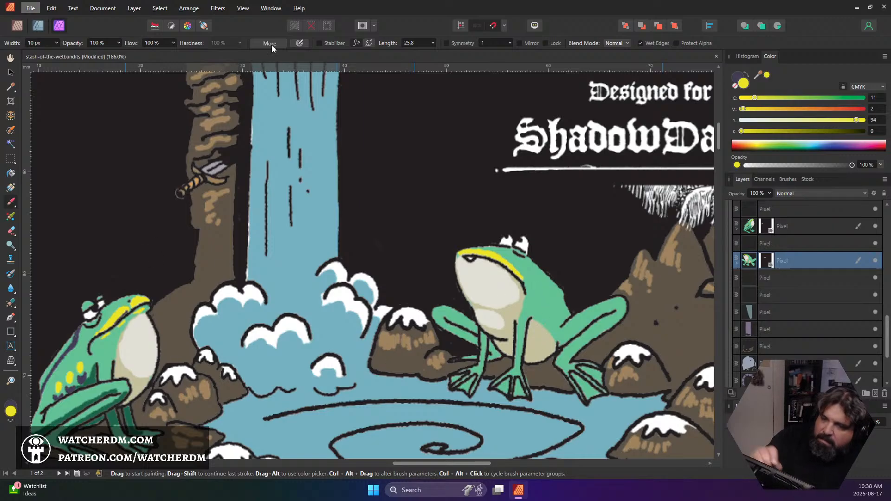
{"action": "left_click", "coordinate": [417, 16]}
{"action": "left_click_drag", "start_coordinate": [525, 284], "coordinate": [554, 313]}
{"action": "left_click", "coordinate": [545, 308]}
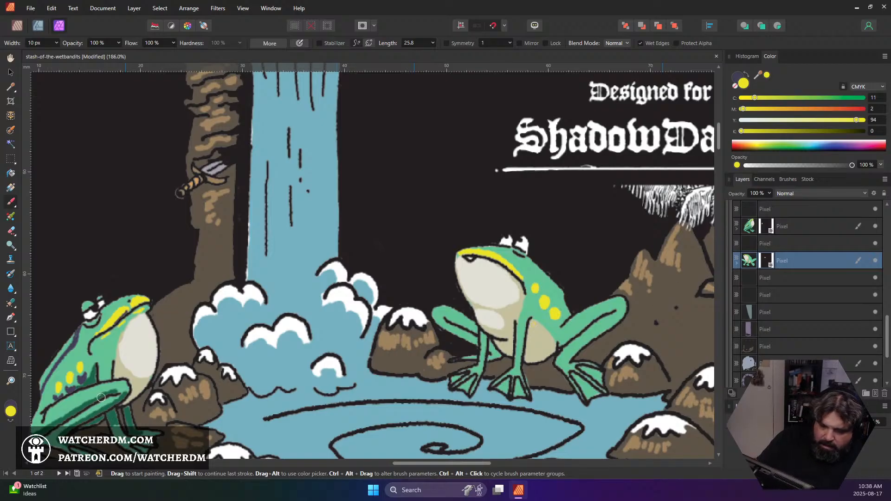
Sample dark purple (CMYK 76, 75, 42, 33), reduce the brush to 5 px, and paint markings beneath the yellow spots and along the neighbouring frog's back
{"action": "left_click", "coordinate": [81, 379], "text": "alt"}
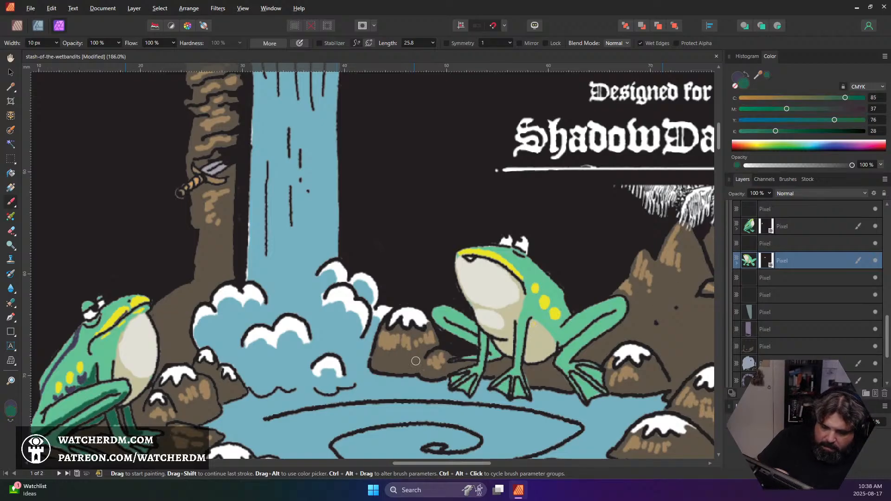
{"action": "left_click", "coordinate": [79, 379], "text": "alt"}
{"action": "left_click", "coordinate": [80, 380], "text": "alt"}
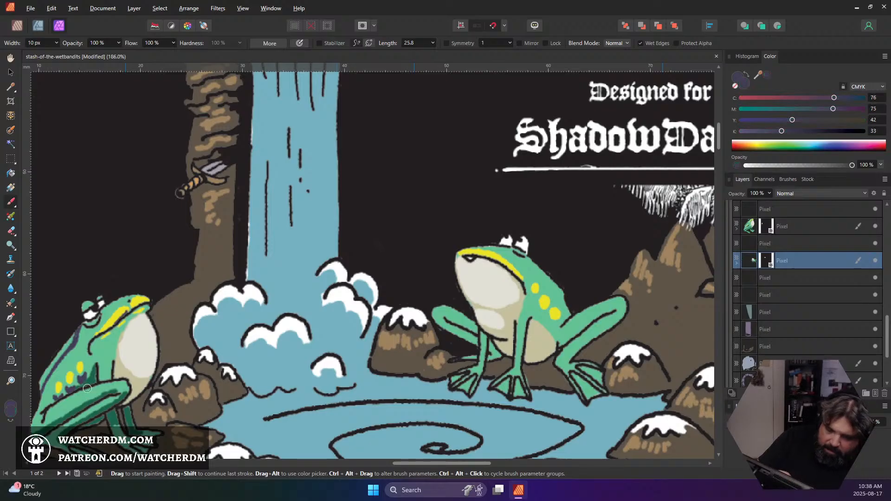
{"action": "key", "text": "bracketleft"}
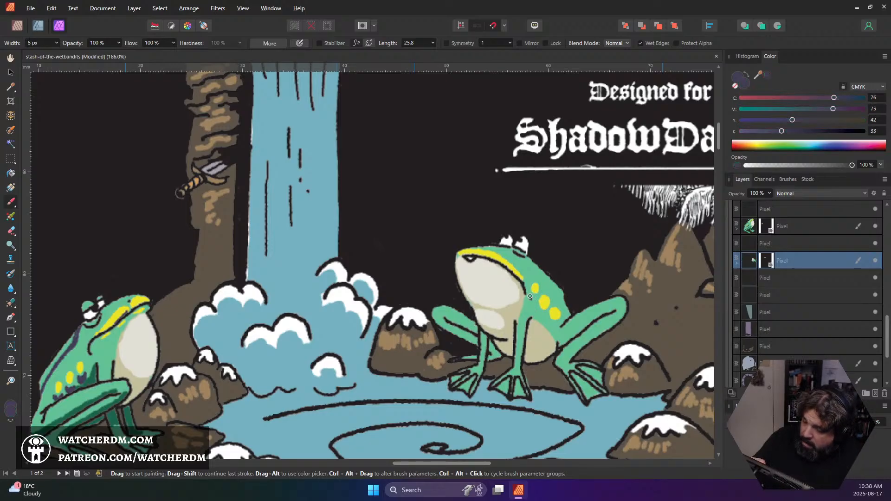
{"action": "left_click_drag", "start_coordinate": [528, 293], "coordinate": [540, 316]}
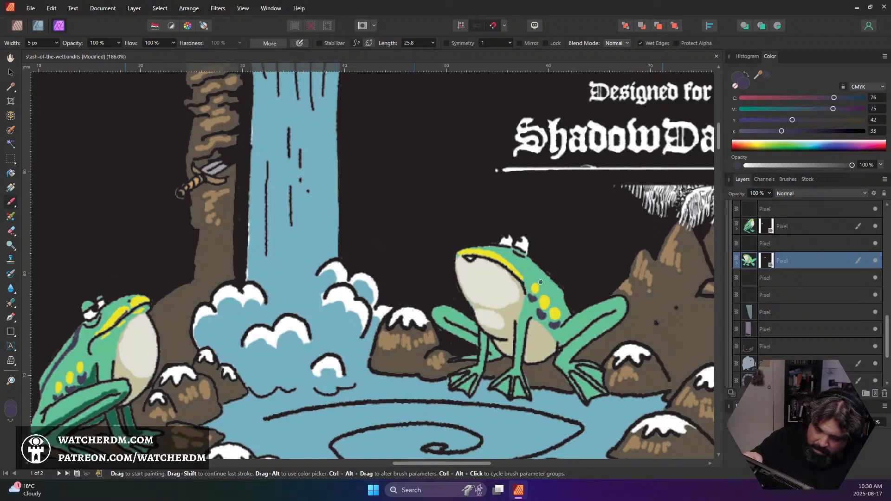
{"action": "left_click_drag", "start_coordinate": [530, 260], "coordinate": [566, 314]}
{"action": "left_click_drag", "start_coordinate": [541, 276], "coordinate": [567, 313]}
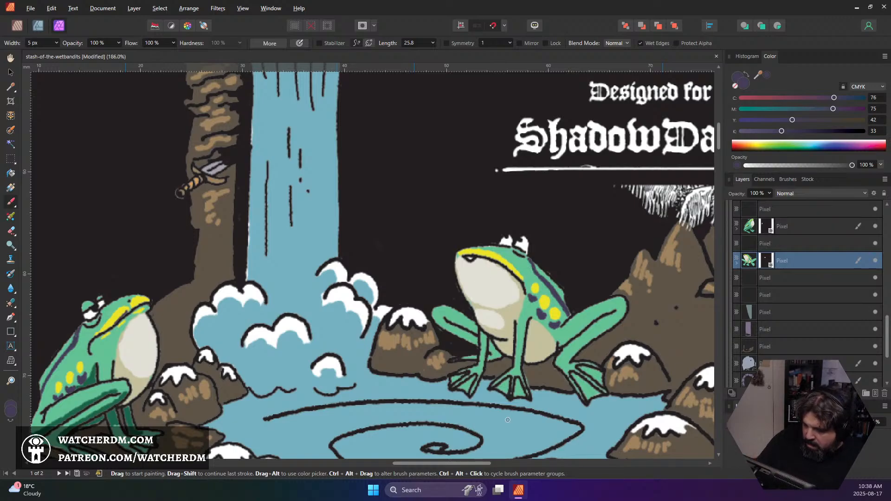
Sample deep green (CMYK 85, 37, 76, 28) from the masked frog's leg and shade the neighbouring frog's near hind leg and foot
{"action": "left_click", "coordinate": [111, 417], "text": "alt"}
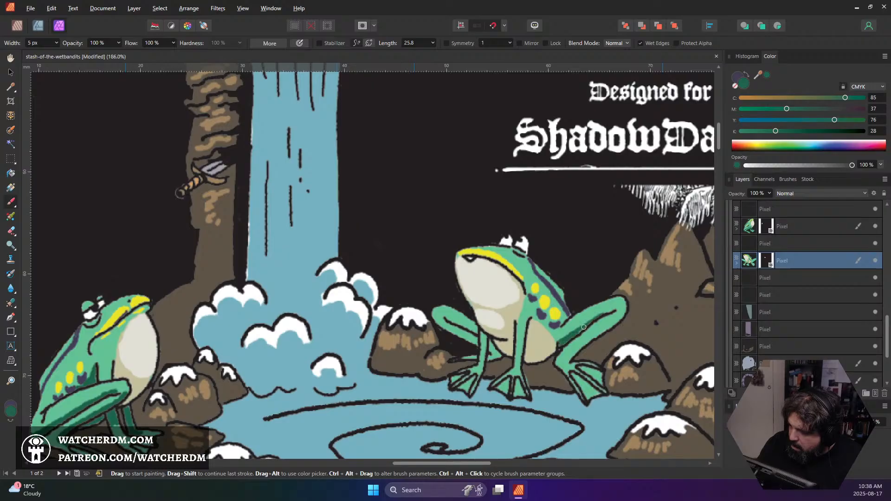
{"action": "mouse_move", "coordinate": [588, 320]}
{"action": "left_mouse_down"}
{"action": "mouse_move", "coordinate": [621, 313]}
{"action": "mouse_move", "coordinate": [609, 324]}
{"action": "mouse_move", "coordinate": [625, 310]}
{"action": "mouse_move", "coordinate": [572, 350]}
{"action": "left_mouse_up"}
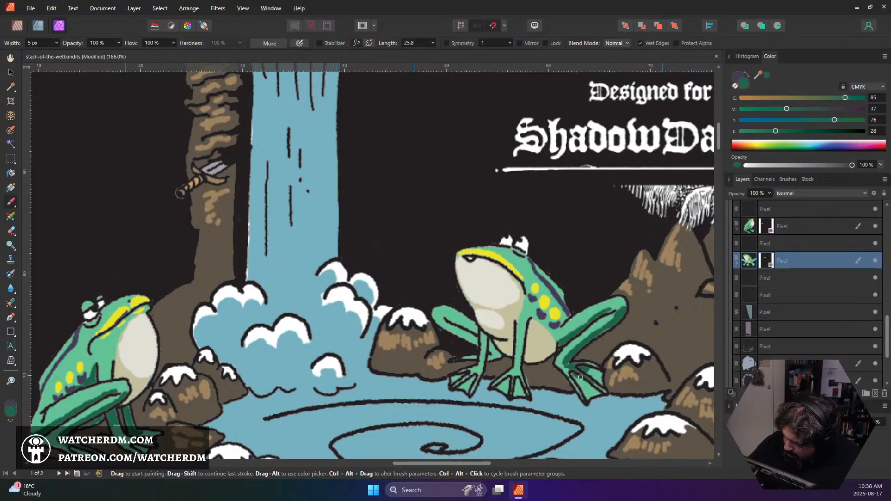
{"action": "left_click_drag", "start_coordinate": [580, 377], "coordinate": [574, 372]}
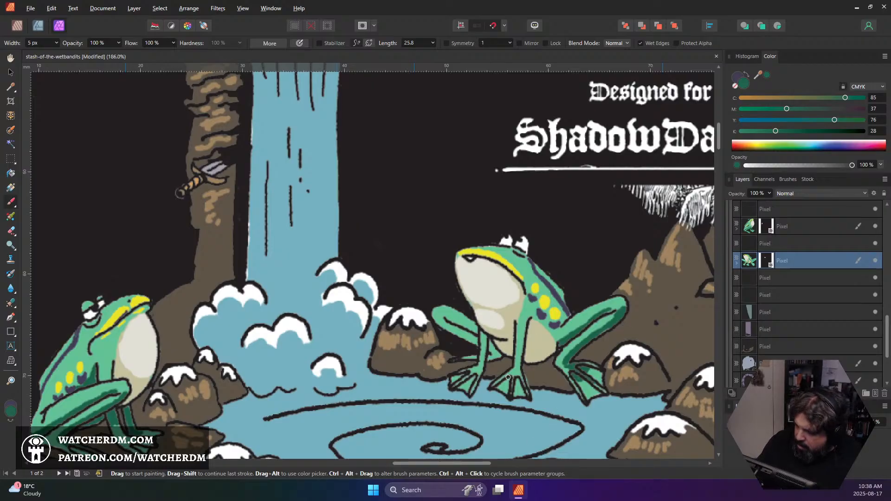
Paint deep green shadows on the neighbouring frog's front legs and far hind leg, and save the document
{"action": "left_click_drag", "start_coordinate": [527, 324], "coordinate": [524, 370]}
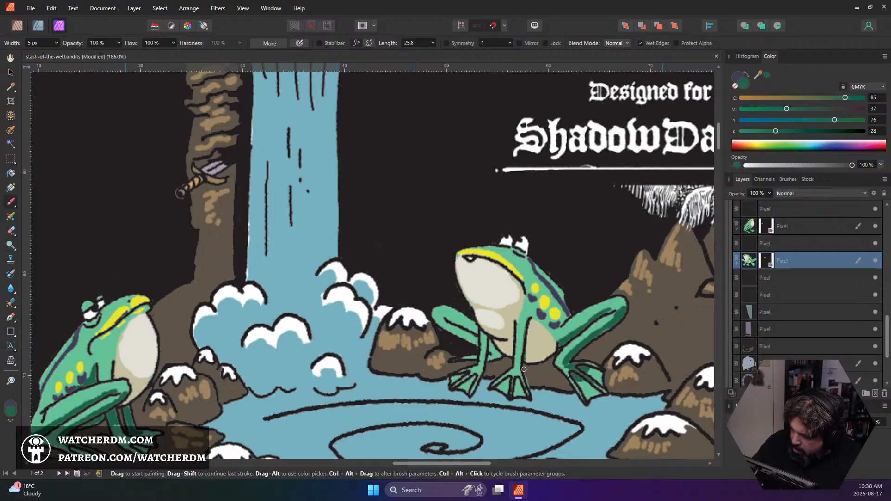
{"action": "key", "text": "ctrl+z"}
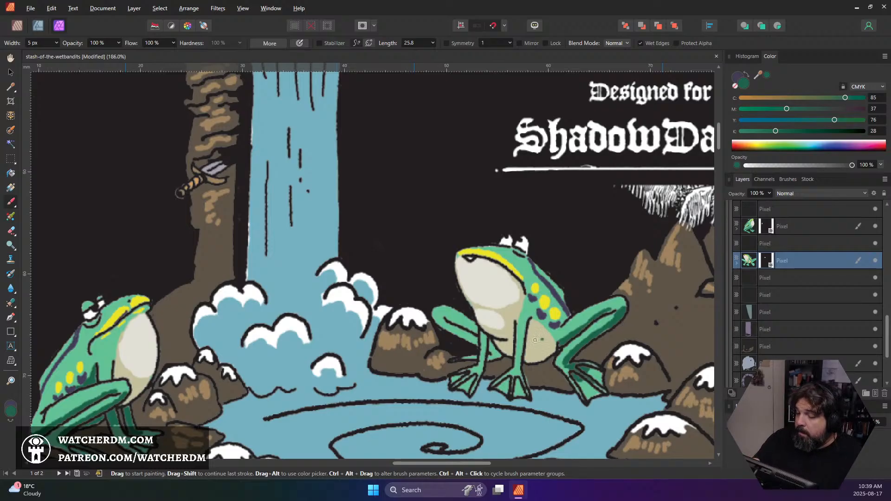
{"action": "left_click_drag", "start_coordinate": [527, 319], "coordinate": [521, 369]}
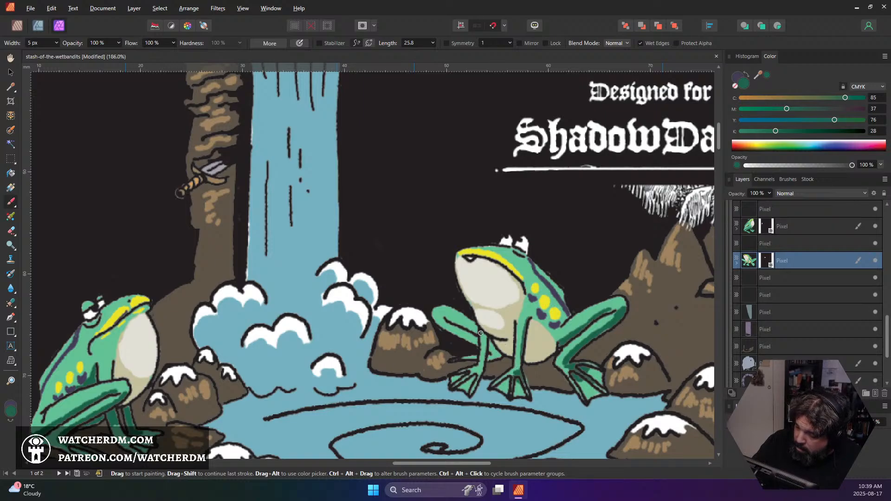
{"action": "left_click_drag", "start_coordinate": [483, 344], "coordinate": [480, 369]}
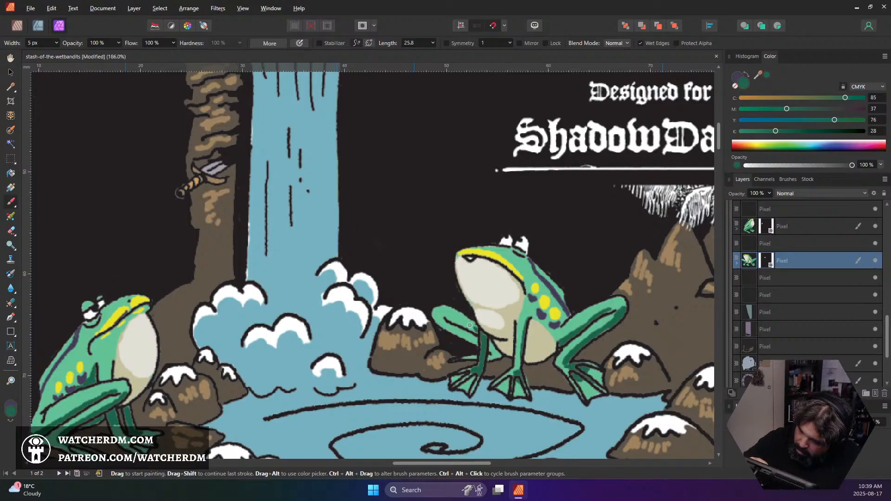
{"action": "mouse_move", "coordinate": [470, 325]}
{"action": "left_mouse_down"}
{"action": "mouse_move", "coordinate": [476, 331]}
{"action": "mouse_move", "coordinate": [455, 319]}
{"action": "mouse_move", "coordinate": [467, 326]}
{"action": "mouse_move", "coordinate": [463, 319]}
{"action": "mouse_move", "coordinate": [457, 330]}
{"action": "mouse_move", "coordinate": [453, 324]}
{"action": "mouse_move", "coordinate": [497, 350]}
{"action": "left_mouse_up"}
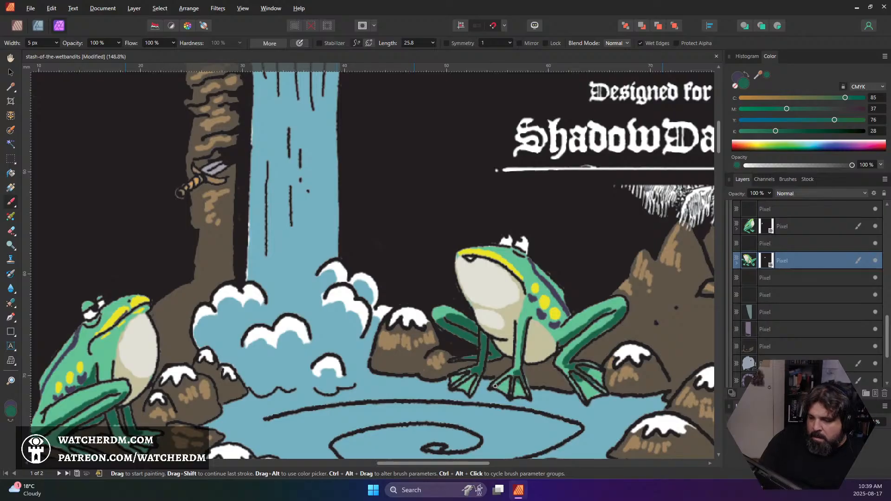
{"action": "scroll", "coordinate": [490, 379], "scroll_direction": "down", "scroll_amount": 5}
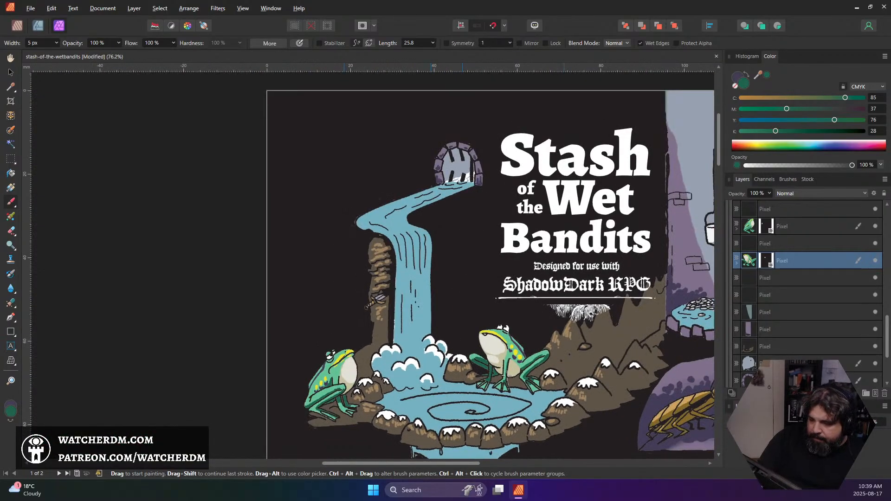
{"action": "key", "text": "ctrl+s"}
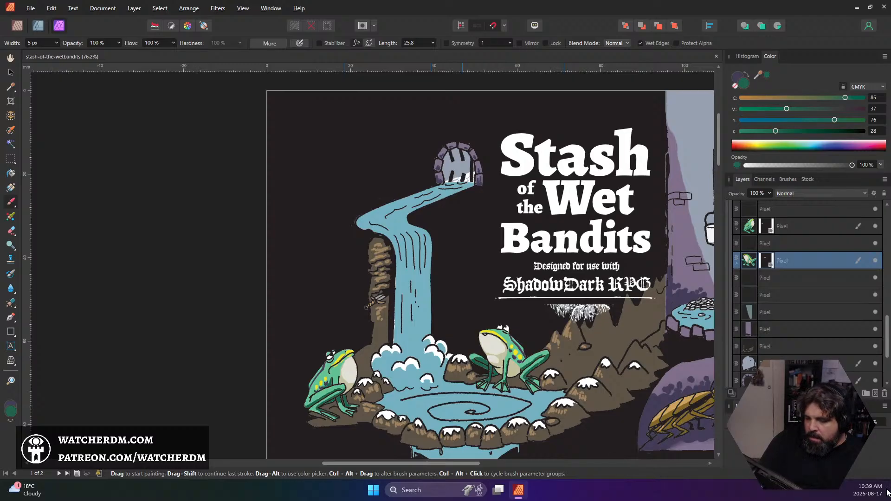
Load the blue water layer as a pixel selection, add a mask to that layer from it, and deselect
{"action": "scroll", "coordinate": [580, 276], "scroll_direction": "down", "scroll_amount": 2}
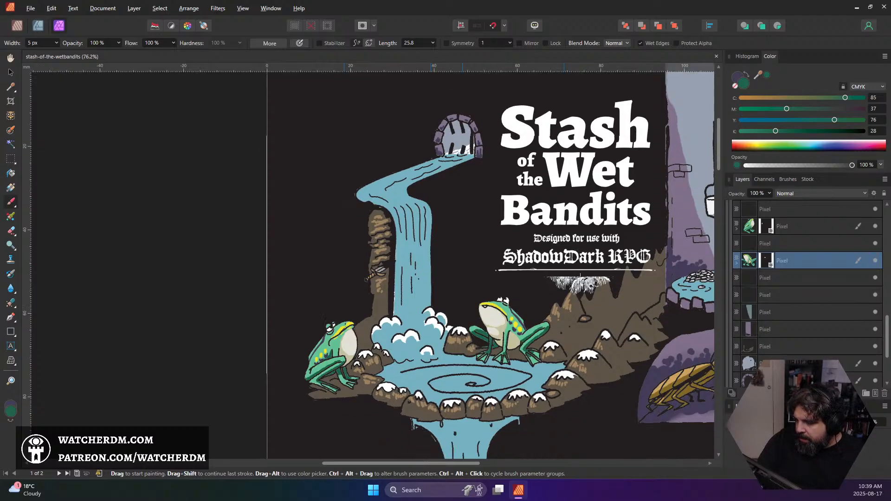
{"action": "scroll", "coordinate": [579, 276], "scroll_direction": "down", "scroll_amount": 2}
{"action": "scroll", "coordinate": [815, 327], "scroll_direction": "down", "scroll_amount": 2}
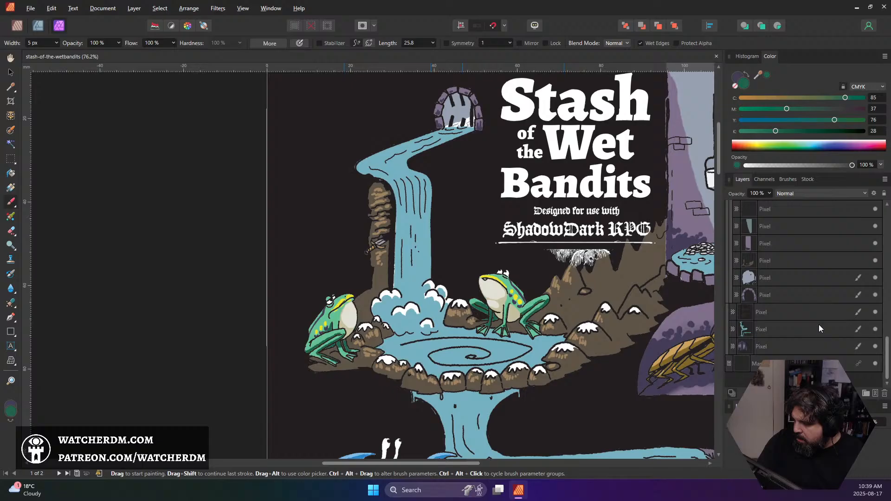
{"action": "left_click", "coordinate": [785, 330]}
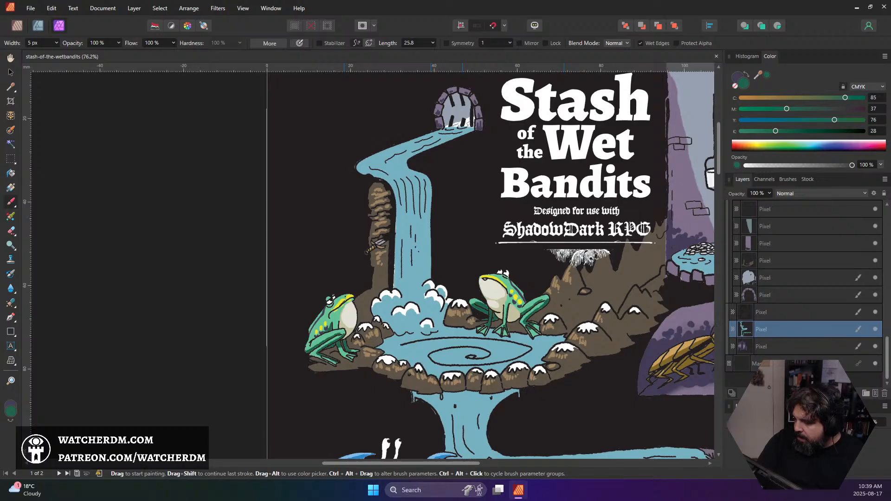
{"action": "left_click", "coordinate": [743, 344], "text": "ctrl"}
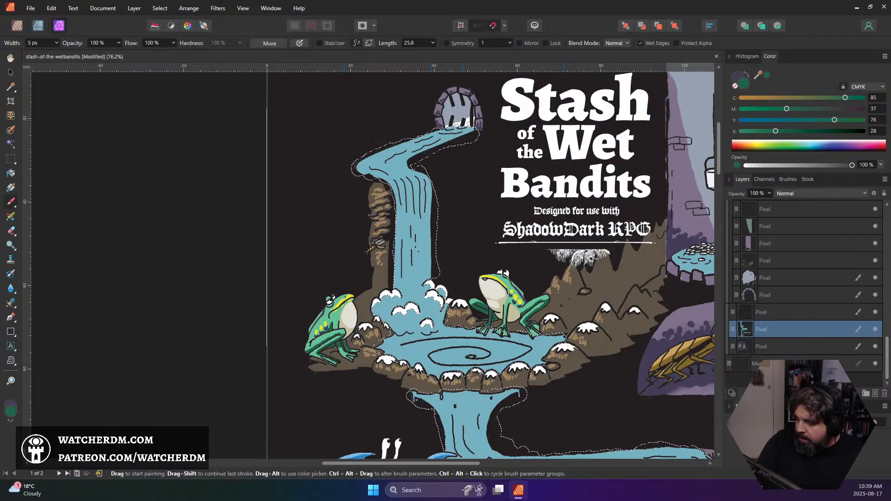
{"action": "left_click", "coordinate": [795, 393]}
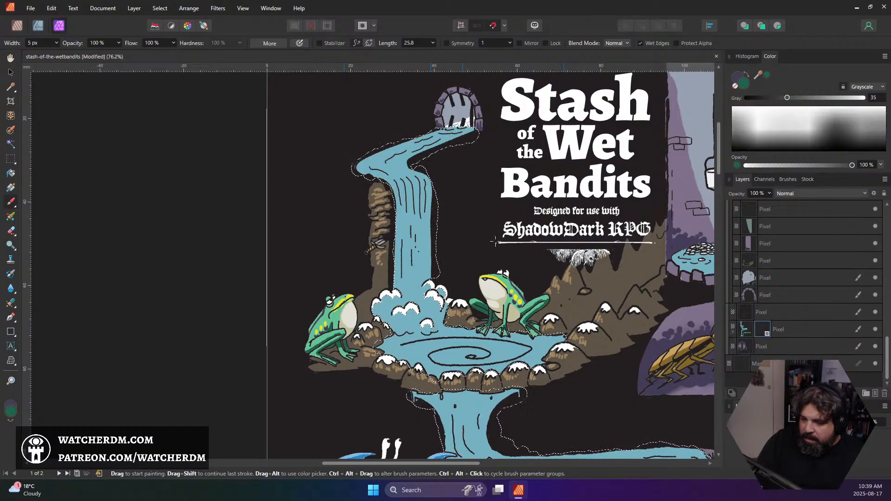
{"action": "key", "text": "ctrl+d"}
Hide the black background pixel layer directly above the masked water layer
{"action": "scroll", "coordinate": [411, 203], "scroll_direction": "up", "scroll_amount": 4}
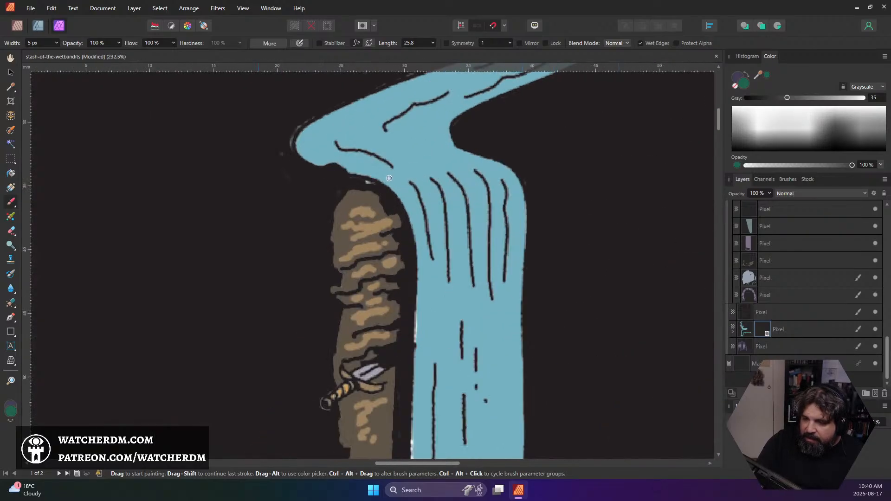
{"action": "scroll", "coordinate": [391, 181], "scroll_direction": "down", "scroll_amount": 5}
{"action": "scroll", "coordinate": [417, 190], "scroll_direction": "down", "scroll_amount": 3}
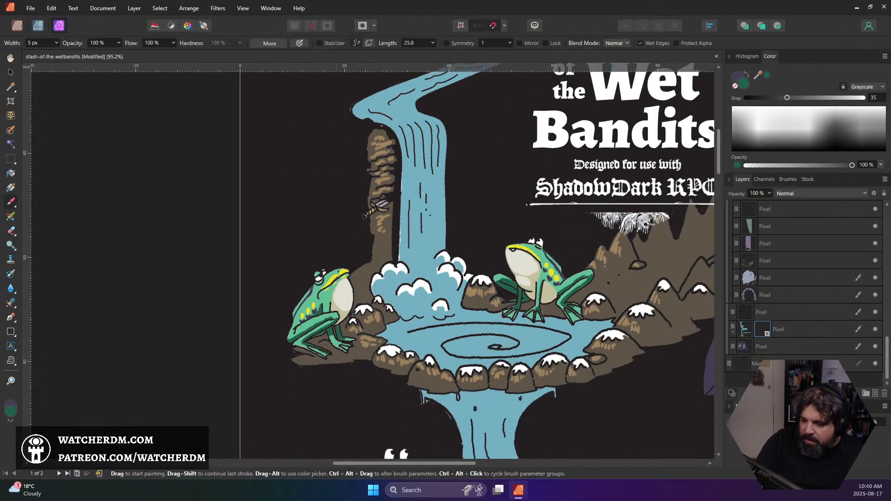
{"action": "scroll", "coordinate": [425, 194], "scroll_direction": "down", "scroll_amount": 5}
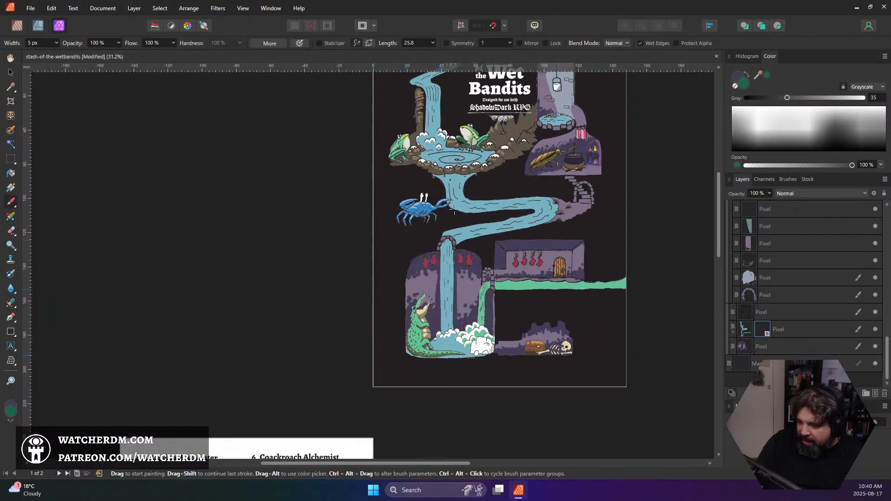
{"action": "left_click", "coordinate": [875, 312]}
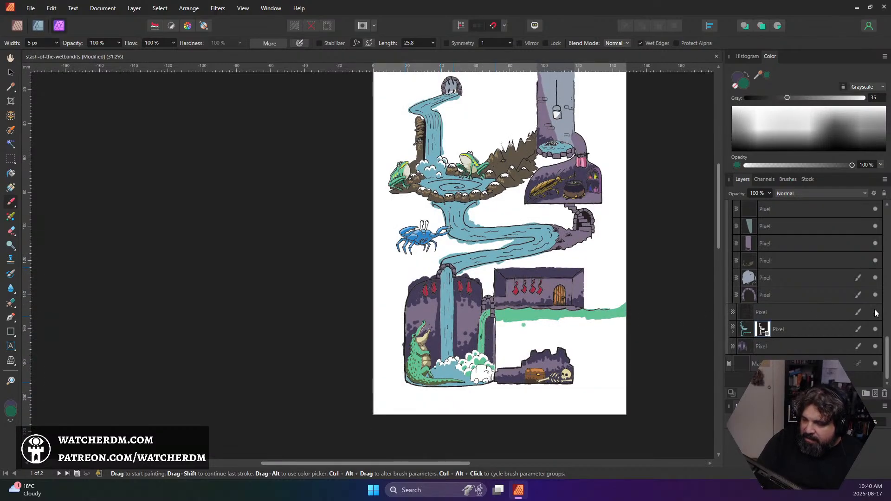
Turn the black background pixel layer back on, and check the purple cave layer below the water by toggling its visibility
{"action": "left_click", "coordinate": [875, 313]}
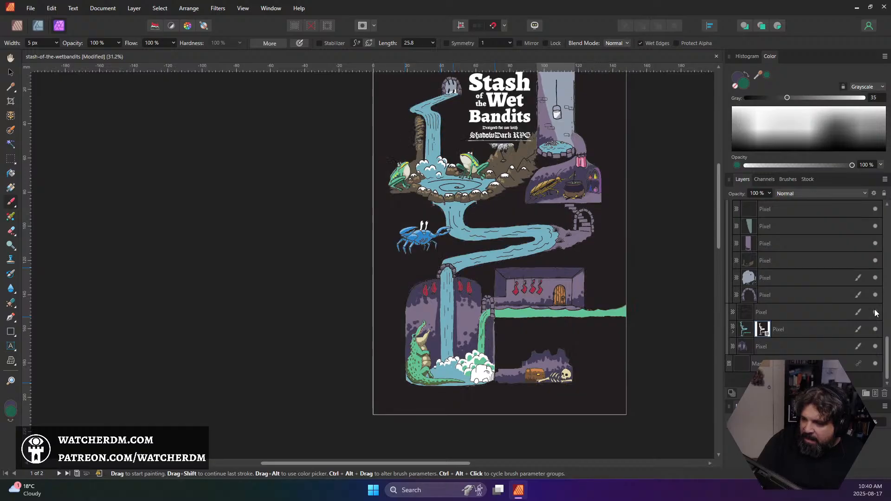
{"action": "left_click", "coordinate": [874, 312]}
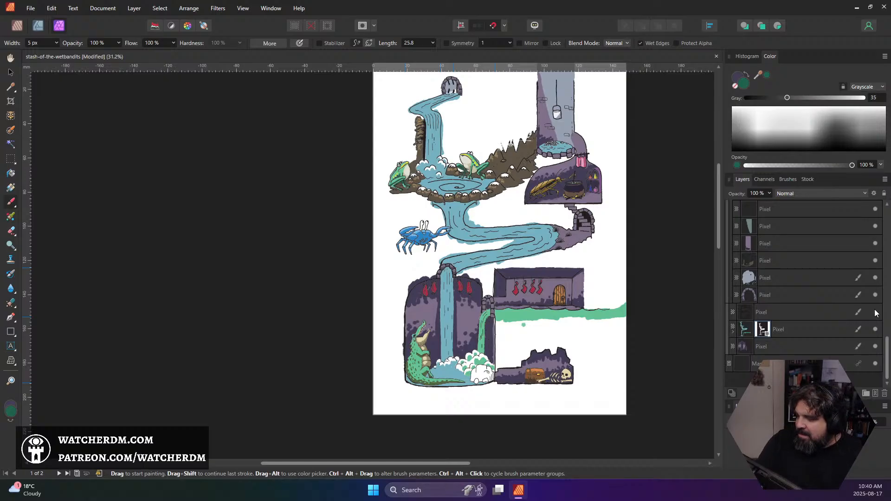
{"action": "left_click", "coordinate": [875, 313]}
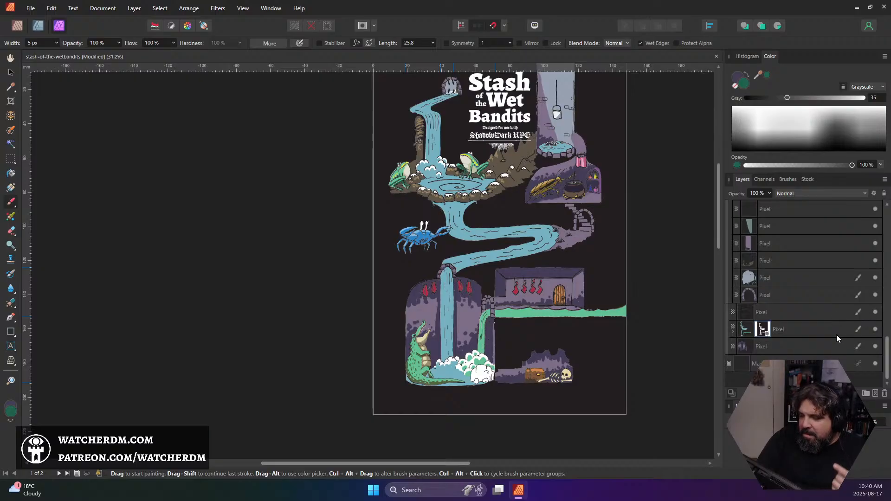
{"action": "left_click", "coordinate": [875, 347]}
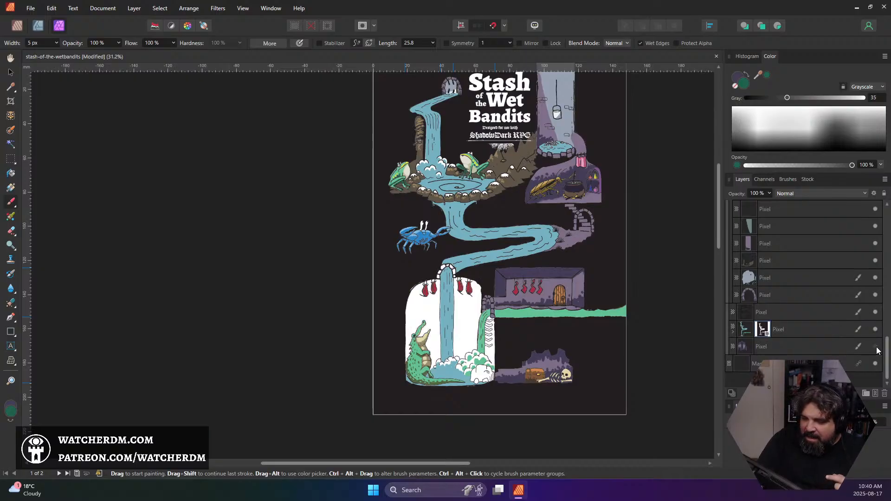
{"action": "left_click", "coordinate": [875, 347]}
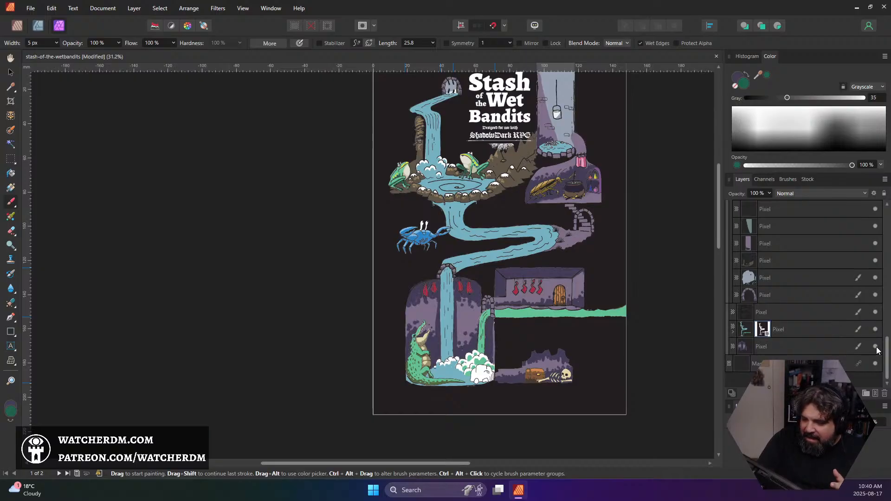
Collapse the 1 + 2 + 3 layer group and select the masked water layer
{"action": "left_click", "coordinate": [799, 346]}
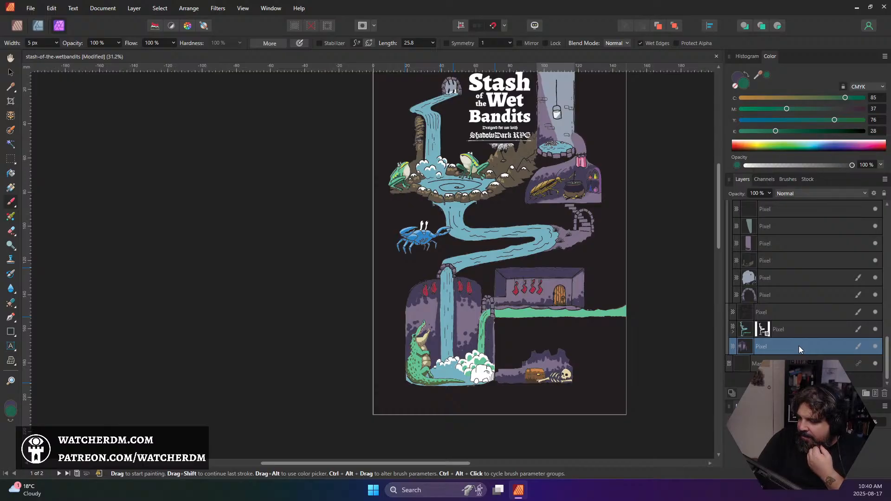
{"action": "scroll", "coordinate": [821, 259], "scroll_direction": "up", "scroll_amount": 5}
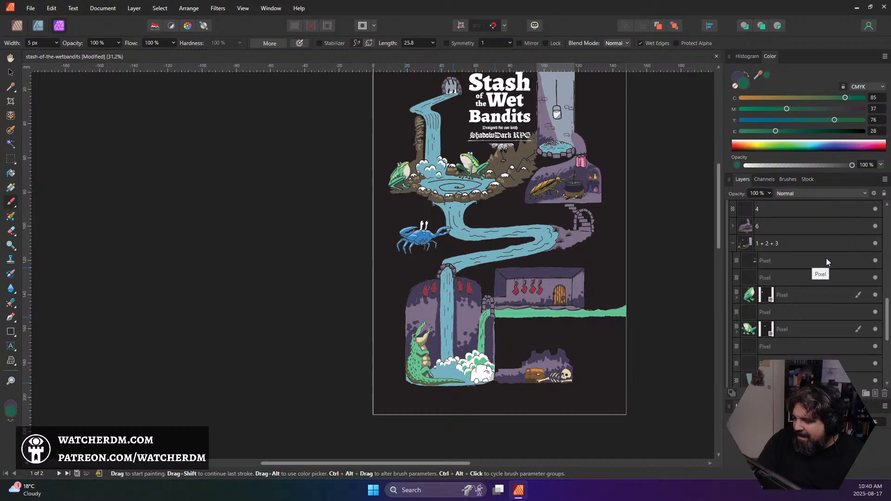
{"action": "left_click", "coordinate": [732, 242]}
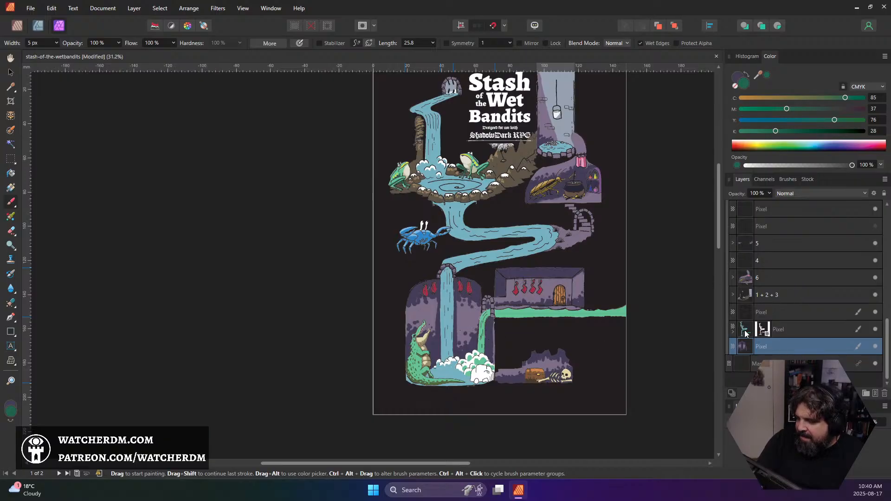
{"action": "left_click", "coordinate": [761, 334]}
Sample the blue of the upper stream and lighten it to BDDCEE (CMYK 24, 5, 3, 0) as the brush colour
{"action": "scroll", "coordinate": [464, 242], "scroll_direction": "up", "scroll_amount": 1}
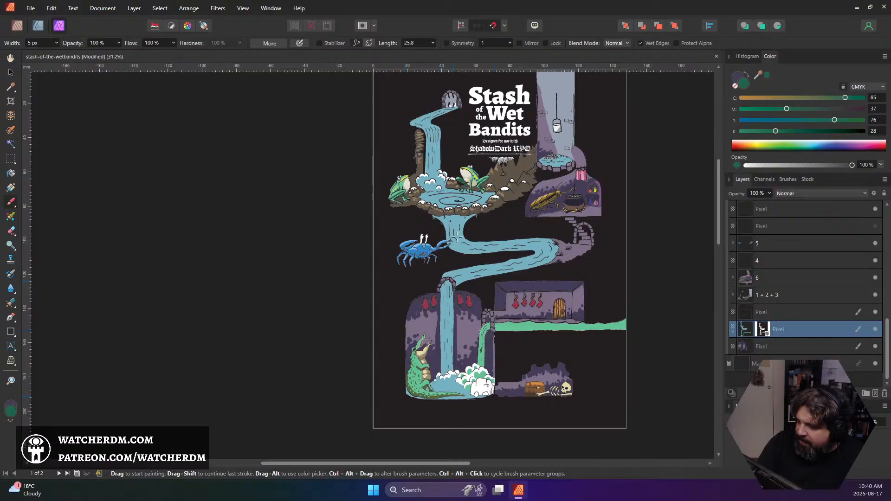
{"action": "scroll", "coordinate": [457, 237], "scroll_direction": "up", "scroll_amount": 2}
{"action": "scroll", "coordinate": [421, 129], "scroll_direction": "up", "scroll_amount": 5}
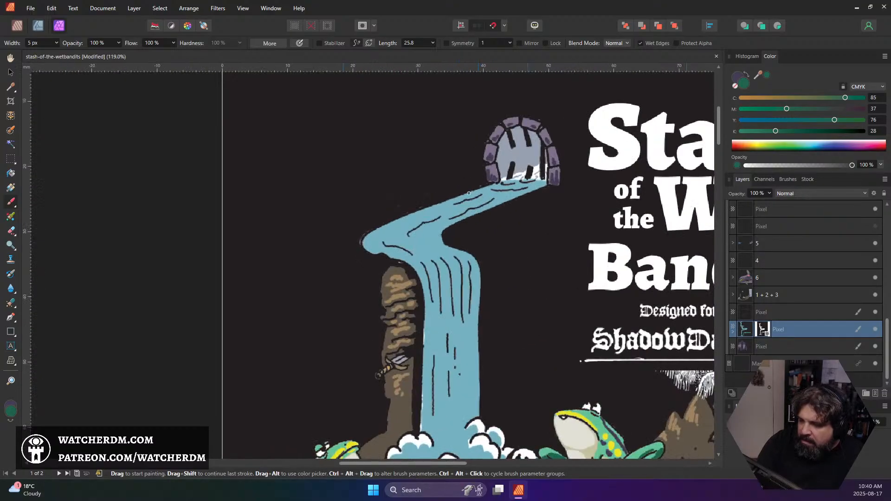
{"action": "scroll", "coordinate": [469, 193], "scroll_direction": "up", "scroll_amount": 2}
{"action": "left_click", "coordinate": [483, 204], "text": "alt"}
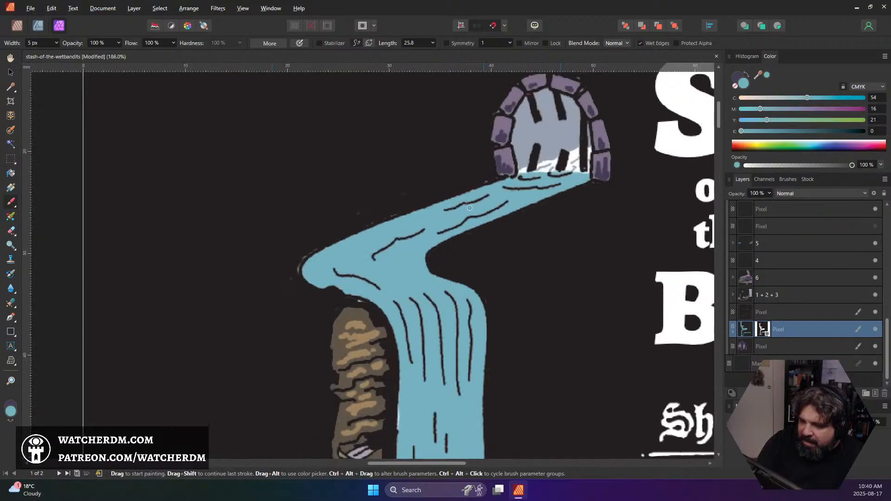
{"action": "left_click", "coordinate": [13, 411]}
{"action": "left_click", "coordinate": [207, 127]}
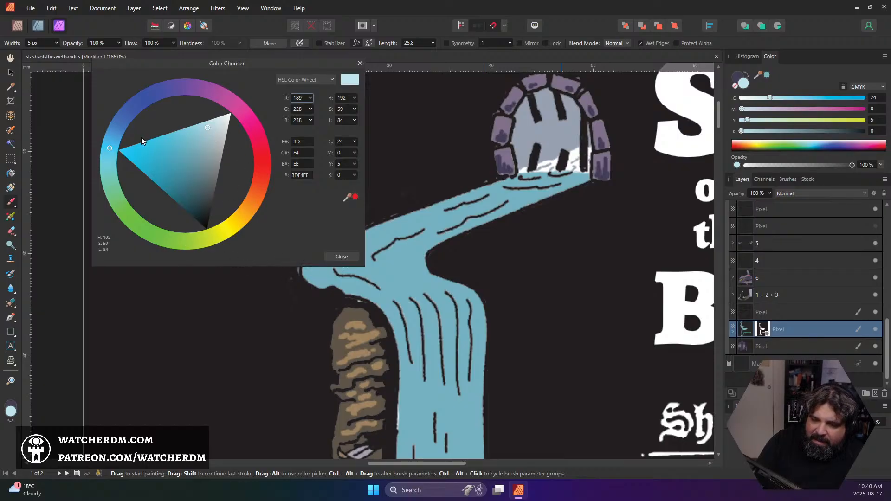
{"action": "left_click_drag", "start_coordinate": [108, 144], "coordinate": [112, 135]}
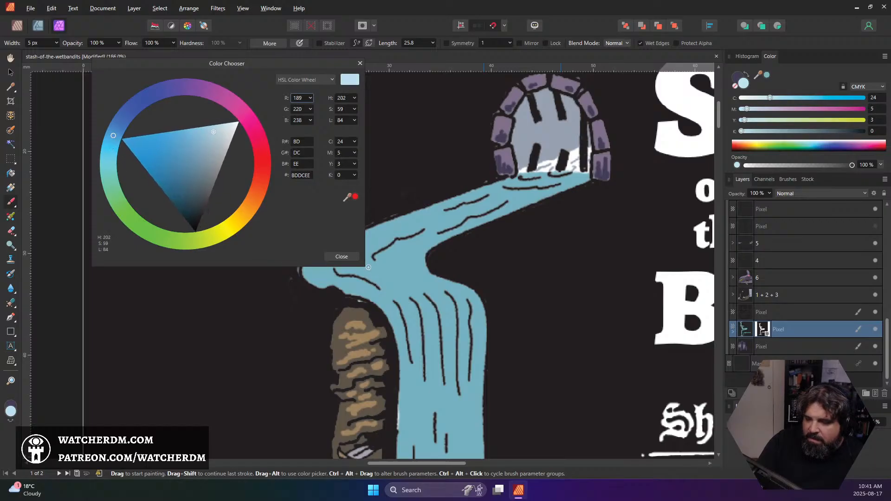
{"action": "left_click", "coordinate": [354, 257]}
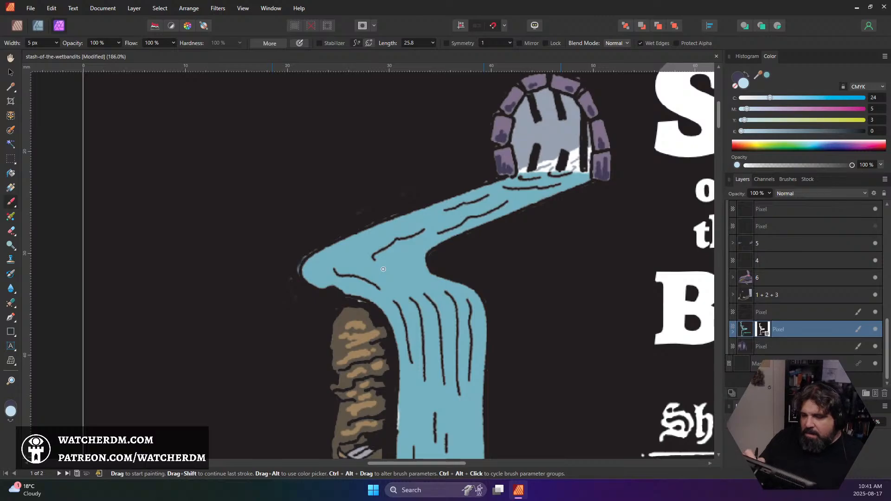
Try light blue highlights on the stream just below the stone archway, and undo the strokes
{"action": "mouse_move", "coordinate": [509, 183]}
{"action": "left_mouse_down"}
{"action": "mouse_move", "coordinate": [570, 181]}
{"action": "mouse_move", "coordinate": [552, 182]}
{"action": "left_mouse_up"}
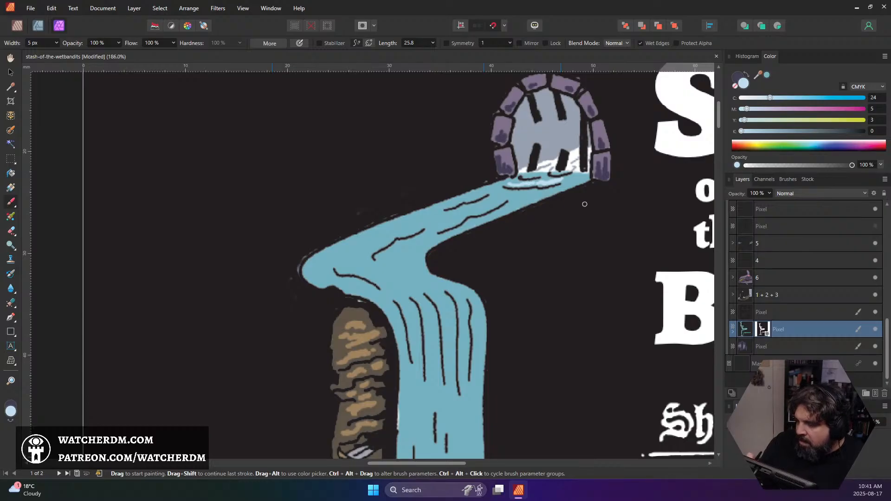
{"action": "key", "text": "ctrl+z"}
{"action": "key", "text": "ctrl+z"}
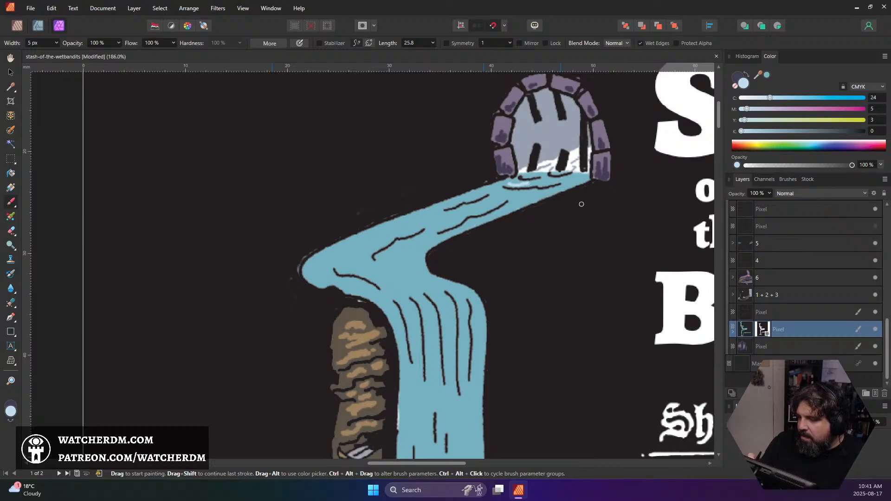
Sample the grey-blue inside the stone archway and lighten it to C4D2E9 (CMYK 20, 11, 2, 0) as the brush colour
{"action": "left_click", "coordinate": [555, 137], "text": "alt"}
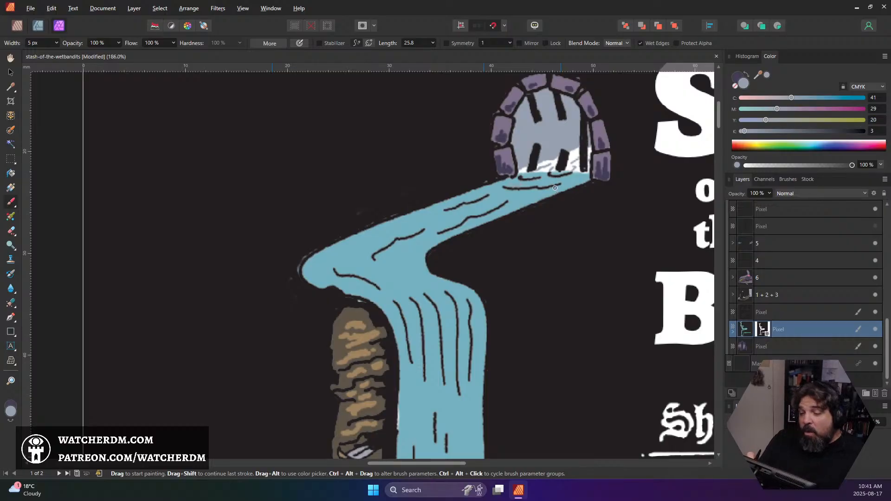
{"action": "left_click", "coordinate": [11, 411]}
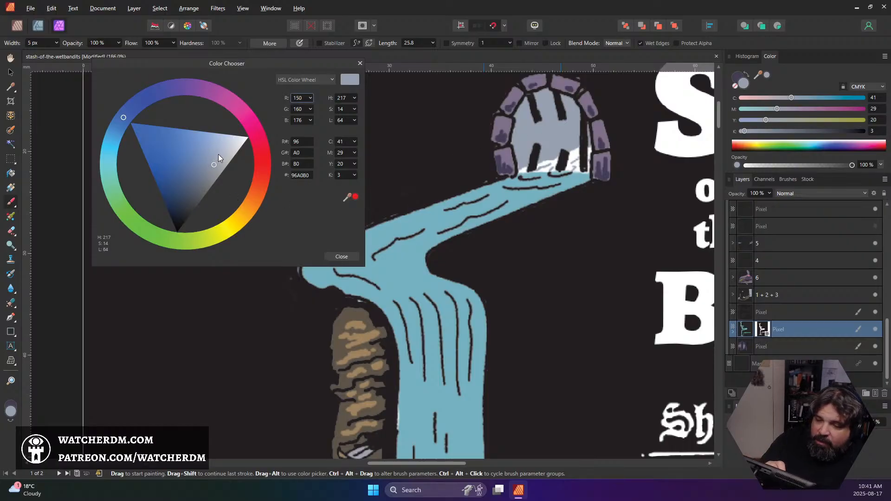
{"action": "left_click", "coordinate": [216, 142]}
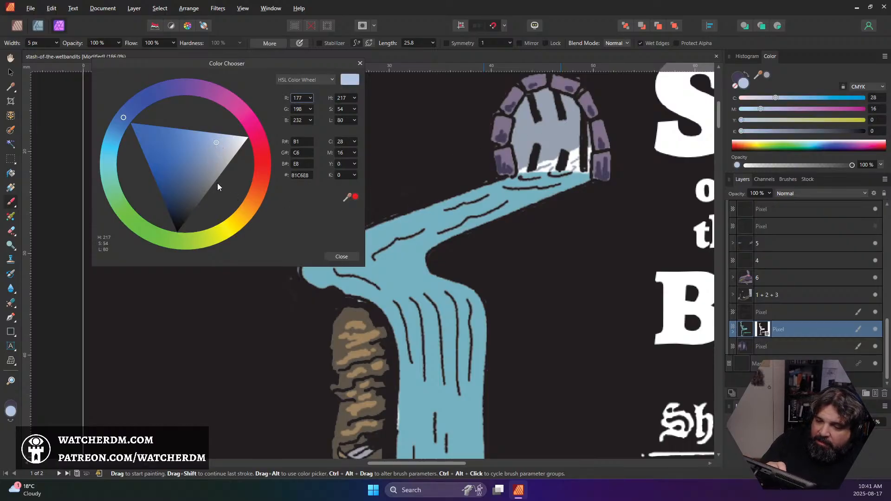
{"action": "left_click", "coordinate": [225, 143]}
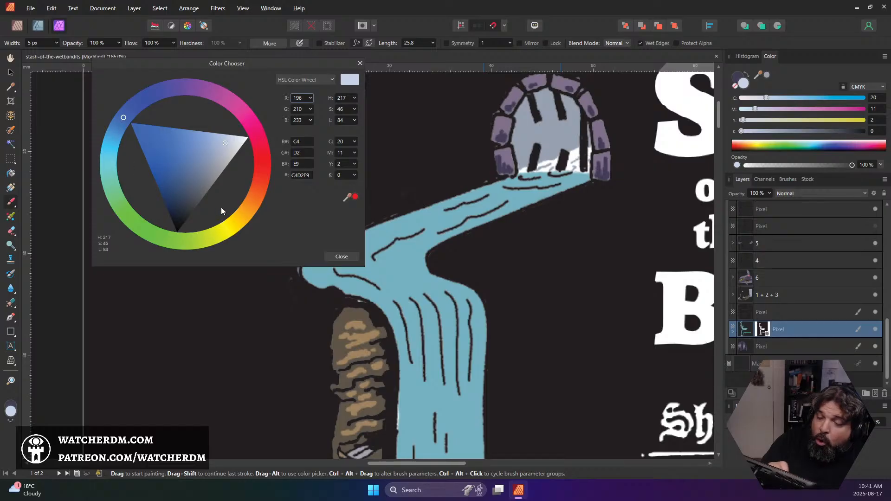
{"action": "left_click", "coordinate": [350, 255]}
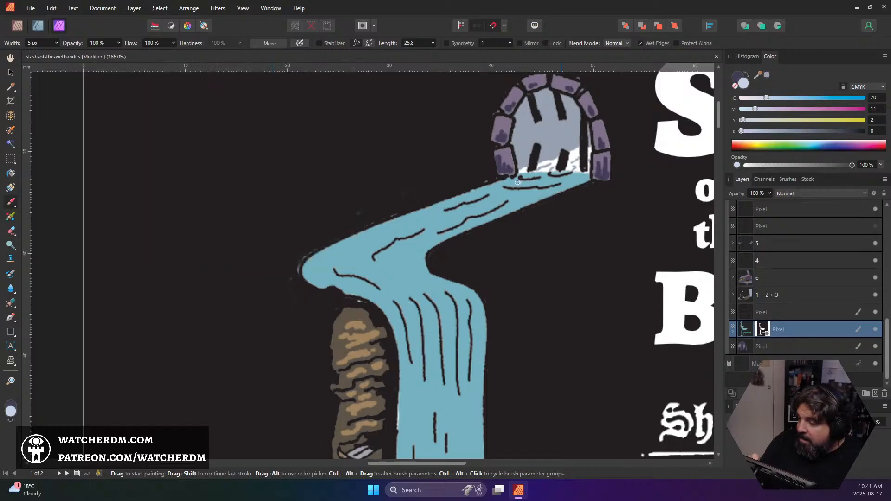
Paint pale blue highlights along the upper stream and over the waterfall's lip with a 13 px brush, undoing the last stroke at the inner bend
{"action": "left_click_drag", "start_coordinate": [512, 184], "coordinate": [534, 180]}
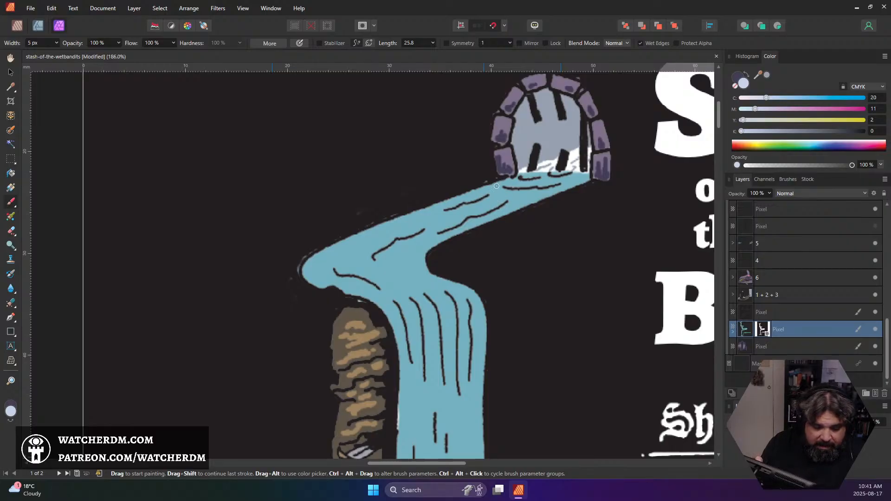
{"action": "key", "text": "bracketright"}
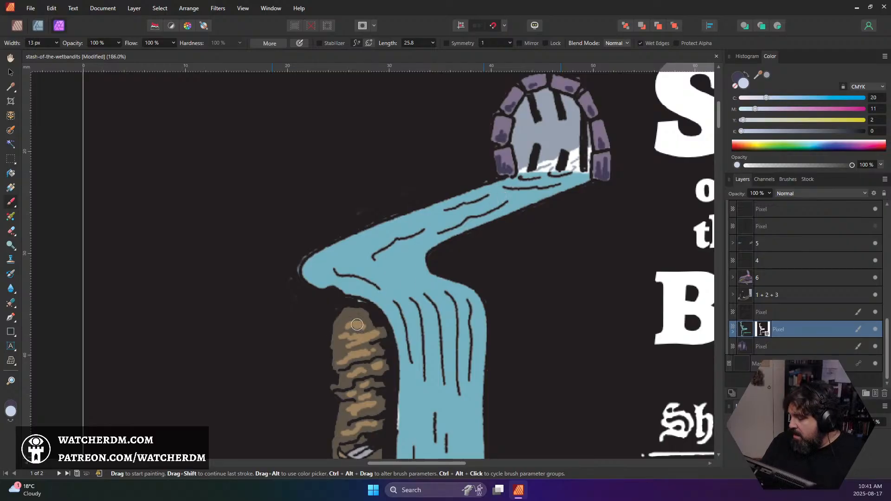
{"action": "mouse_move", "coordinate": [511, 190]}
{"action": "left_mouse_down"}
{"action": "mouse_move", "coordinate": [347, 258]}
{"action": "mouse_move", "coordinate": [362, 262]}
{"action": "mouse_move", "coordinate": [330, 264]}
{"action": "mouse_move", "coordinate": [350, 257]}
{"action": "mouse_move", "coordinate": [331, 269]}
{"action": "mouse_move", "coordinate": [381, 279]}
{"action": "mouse_move", "coordinate": [403, 298]}
{"action": "mouse_move", "coordinate": [428, 298]}
{"action": "mouse_move", "coordinate": [419, 296]}
{"action": "mouse_move", "coordinate": [432, 309]}
{"action": "mouse_move", "coordinate": [438, 295]}
{"action": "mouse_move", "coordinate": [452, 306]}
{"action": "mouse_move", "coordinate": [463, 299]}
{"action": "mouse_move", "coordinate": [468, 312]}
{"action": "mouse_move", "coordinate": [447, 305]}
{"action": "mouse_move", "coordinate": [452, 300]}
{"action": "mouse_move", "coordinate": [453, 313]}
{"action": "mouse_move", "coordinate": [418, 304]}
{"action": "mouse_move", "coordinate": [407, 315]}
{"action": "mouse_move", "coordinate": [393, 298]}
{"action": "mouse_move", "coordinate": [399, 313]}
{"action": "mouse_move", "coordinate": [416, 269]}
{"action": "mouse_move", "coordinate": [402, 260]}
{"action": "mouse_move", "coordinate": [412, 251]}
{"action": "mouse_move", "coordinate": [404, 254]}
{"action": "mouse_move", "coordinate": [420, 267]}
{"action": "left_mouse_up"}
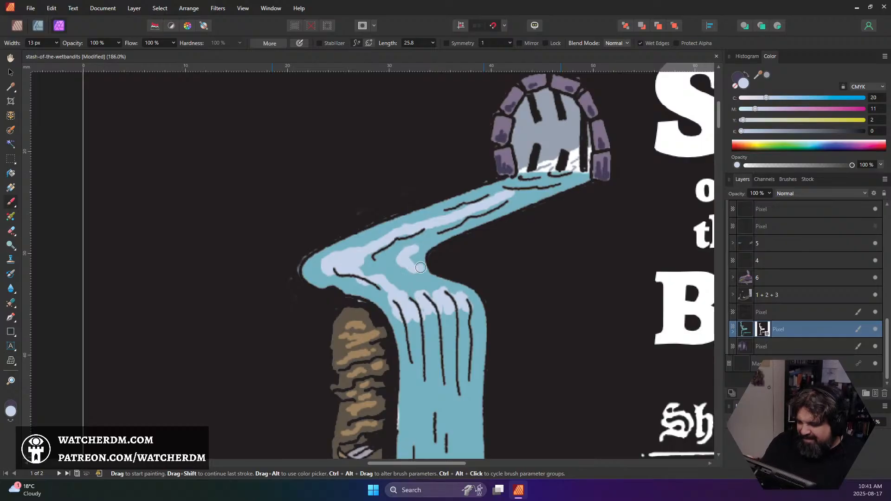
{"action": "key", "text": "ctrl+z"}
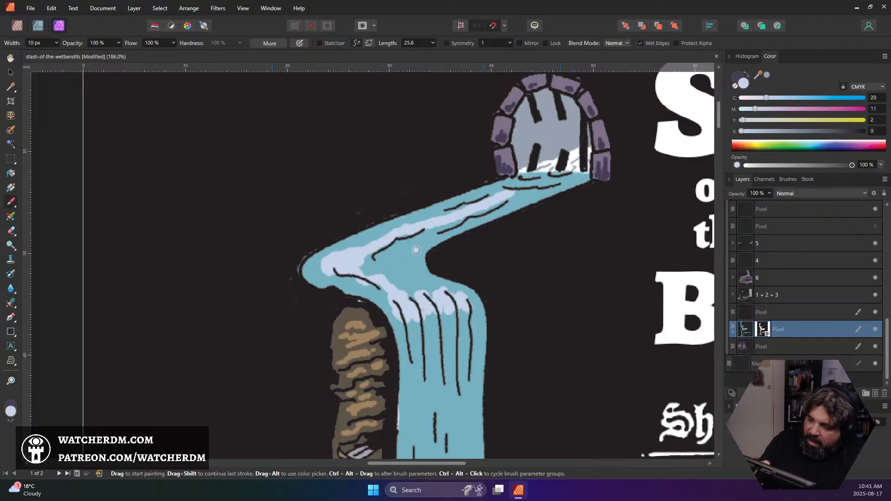
Repaint the highlight at the stream's inner bend with a smaller brush and add highlights on the stream near the archway
{"action": "key", "text": "["}
{"action": "mouse_move", "coordinate": [421, 246]}
{"action": "left_mouse_down"}
{"action": "mouse_move", "coordinate": [414, 264]}
{"action": "mouse_move", "coordinate": [412, 253]}
{"action": "mouse_move", "coordinate": [403, 257]}
{"action": "left_mouse_up"}
{"action": "mouse_move", "coordinate": [527, 198]}
{"action": "left_mouse_down"}
{"action": "mouse_move", "coordinate": [557, 186]}
{"action": "mouse_move", "coordinate": [515, 186]}
{"action": "mouse_move", "coordinate": [541, 176]}
{"action": "mouse_move", "coordinate": [561, 181]}
{"action": "left_mouse_up"}
Paint a jagged band of pale blue highlights across the middle of the waterfall and small streaks above it, widening the brush to 12 px
{"action": "scroll", "coordinate": [568, 140], "scroll_direction": "down", "scroll_amount": 3}
{"action": "scroll", "coordinate": [552, 232], "scroll_direction": "down", "scroll_amount": 2}
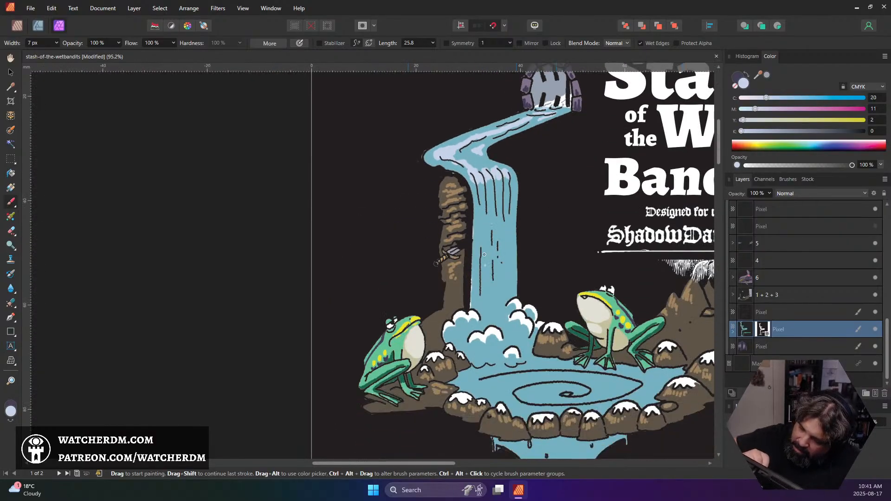
{"action": "mouse_move", "coordinate": [481, 255]}
{"action": "left_mouse_down"}
{"action": "mouse_move", "coordinate": [481, 238]}
{"action": "mouse_move", "coordinate": [475, 254]}
{"action": "mouse_move", "coordinate": [485, 242]}
{"action": "mouse_move", "coordinate": [489, 251]}
{"action": "mouse_move", "coordinate": [492, 239]}
{"action": "mouse_move", "coordinate": [494, 277]}
{"action": "mouse_move", "coordinate": [497, 242]}
{"action": "mouse_move", "coordinate": [504, 249]}
{"action": "mouse_move", "coordinate": [508, 232]}
{"action": "mouse_move", "coordinate": [515, 253]}
{"action": "left_mouse_up"}
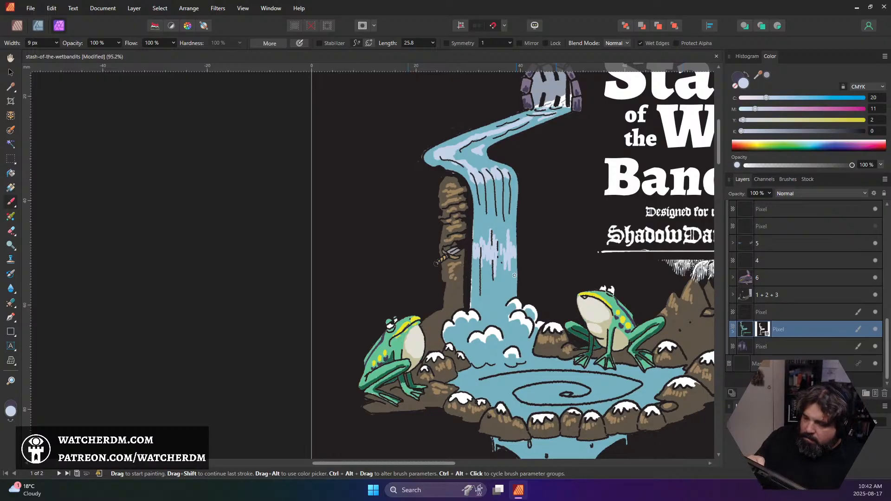
{"action": "key", "text": "]"}
{"action": "mouse_move", "coordinate": [501, 259]}
{"action": "left_mouse_down"}
{"action": "mouse_move", "coordinate": [495, 245]}
{"action": "mouse_move", "coordinate": [483, 261]}
{"action": "mouse_move", "coordinate": [482, 243]}
{"action": "mouse_move", "coordinate": [472, 269]}
{"action": "mouse_move", "coordinate": [512, 260]}
{"action": "mouse_move", "coordinate": [505, 247]}
{"action": "left_mouse_up"}
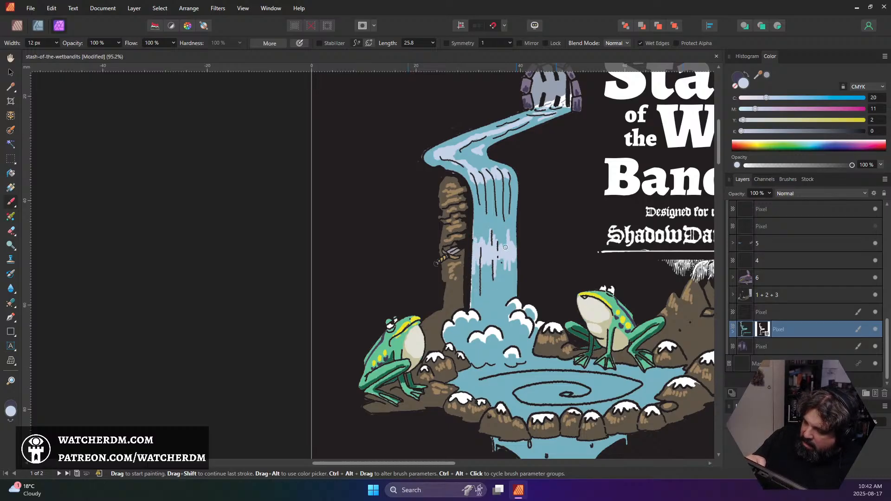
{"action": "left_click_drag", "start_coordinate": [502, 207], "coordinate": [509, 215]}
{"action": "left_click_drag", "start_coordinate": [492, 223], "coordinate": [490, 209]}
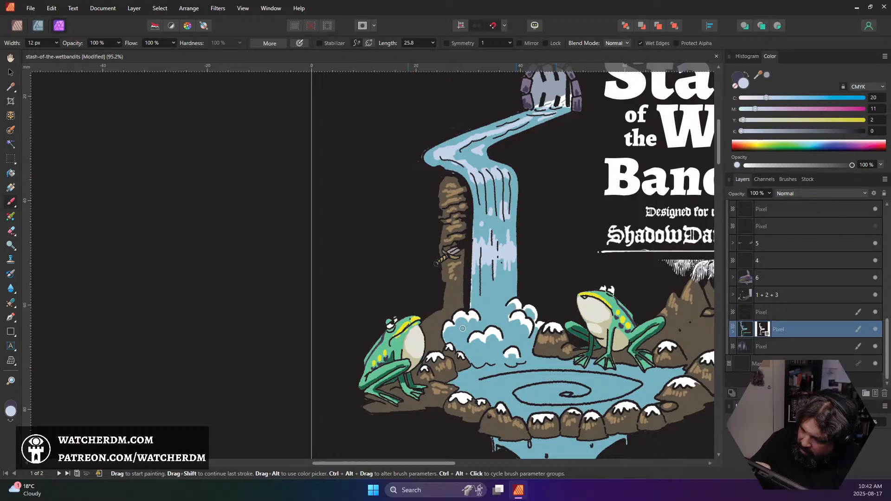
Dab pale blue highlights into the foam clouds and splash area at the base of the waterfall
{"action": "left_click_drag", "start_coordinate": [463, 328], "coordinate": [464, 331]}
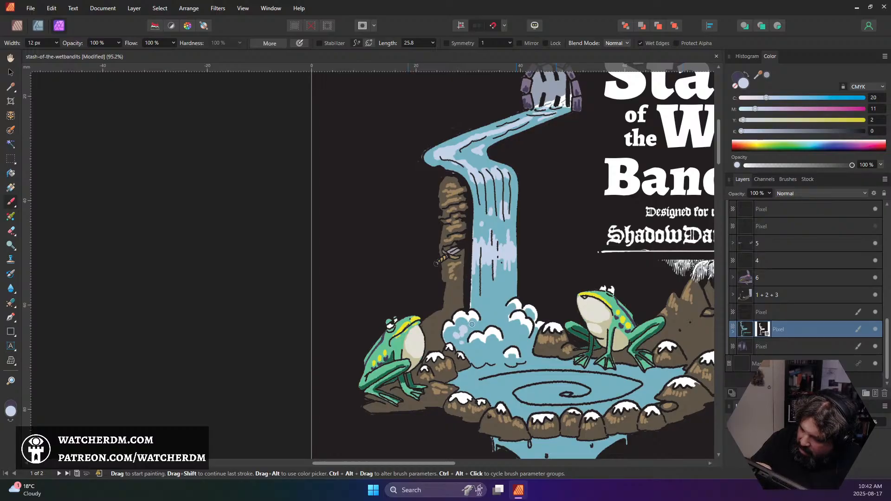
{"action": "mouse_move", "coordinate": [483, 286]}
{"action": "left_mouse_down"}
{"action": "mouse_move", "coordinate": [482, 309]}
{"action": "mouse_move", "coordinate": [492, 314]}
{"action": "mouse_move", "coordinate": [498, 304]}
{"action": "mouse_move", "coordinate": [505, 332]}
{"action": "mouse_move", "coordinate": [502, 317]}
{"action": "mouse_move", "coordinate": [494, 320]}
{"action": "mouse_move", "coordinate": [523, 334]}
{"action": "left_mouse_up"}
{"action": "left_click", "coordinate": [498, 306]}
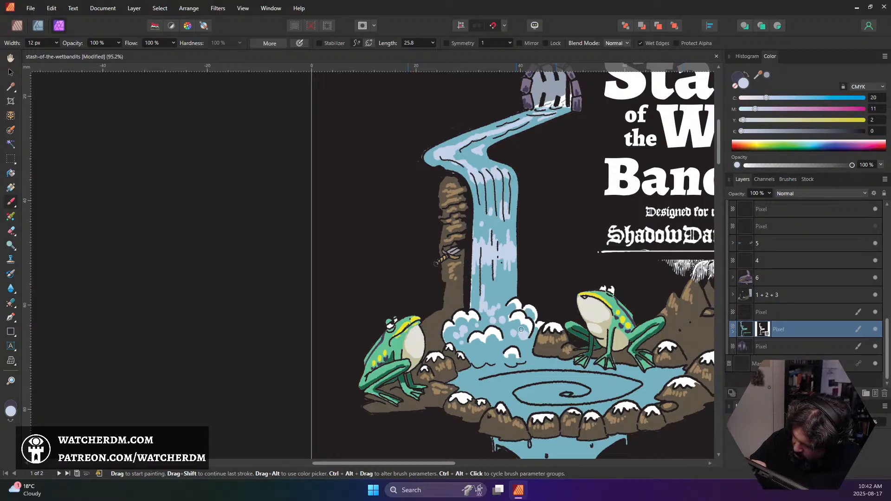
{"action": "left_click_drag", "start_coordinate": [475, 352], "coordinate": [477, 352]}
{"action": "left_click", "coordinate": [486, 351]}
{"action": "left_click", "coordinate": [481, 354]}
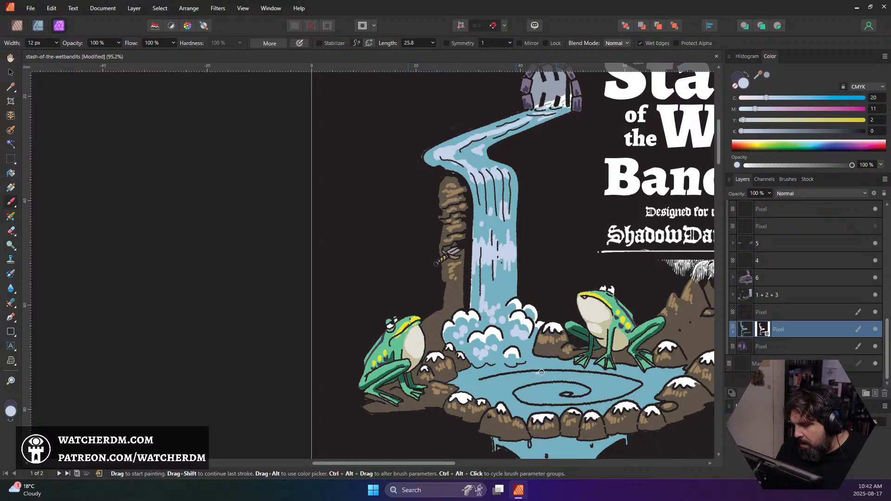
Paint pale blue highlight strokes on the pool's surface around the spiral between the frogs
{"action": "mouse_move", "coordinate": [521, 375]}
{"action": "left_mouse_down"}
{"action": "mouse_move", "coordinate": [561, 373]}
{"action": "mouse_move", "coordinate": [518, 380]}
{"action": "mouse_move", "coordinate": [559, 376]}
{"action": "mouse_move", "coordinate": [538, 378]}
{"action": "mouse_move", "coordinate": [558, 378]}
{"action": "mouse_move", "coordinate": [544, 389]}
{"action": "mouse_move", "coordinate": [572, 393]}
{"action": "mouse_move", "coordinate": [607, 384]}
{"action": "mouse_move", "coordinate": [598, 400]}
{"action": "mouse_move", "coordinate": [584, 400]}
{"action": "mouse_move", "coordinate": [618, 395]}
{"action": "mouse_move", "coordinate": [590, 401]}
{"action": "mouse_move", "coordinate": [630, 386]}
{"action": "mouse_move", "coordinate": [582, 404]}
{"action": "mouse_move", "coordinate": [649, 396]}
{"action": "mouse_move", "coordinate": [605, 408]}
{"action": "left_mouse_up"}
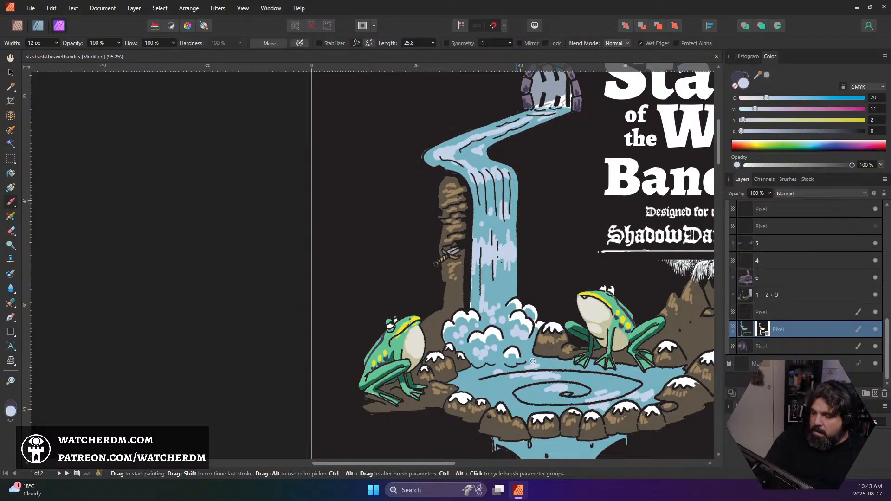
{"action": "scroll", "coordinate": [532, 361], "scroll_direction": "down", "scroll_amount": 2}
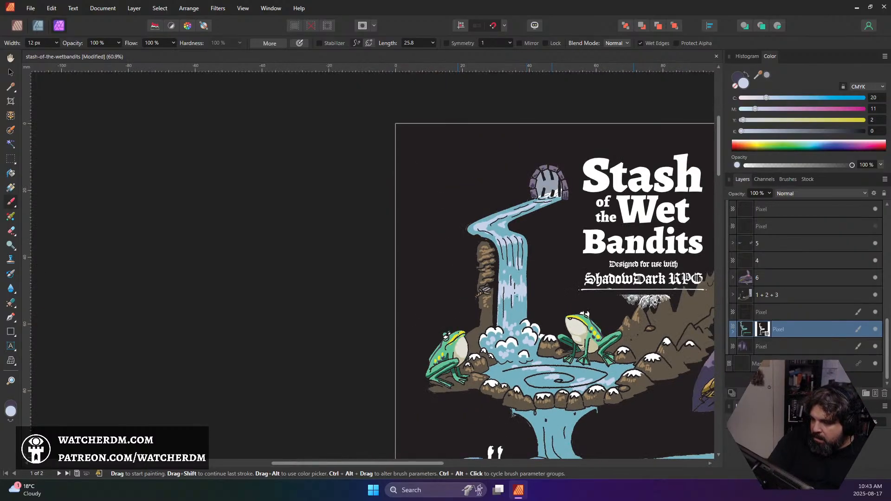
{"action": "scroll", "coordinate": [574, 370], "scroll_direction": "up", "scroll_amount": 3}
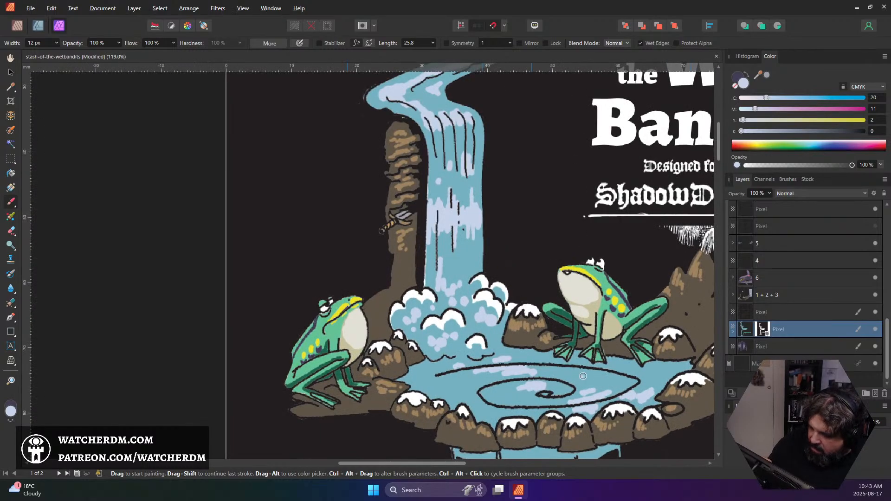
Sample the water's blue from the pool and darken it to the teal shadow colour 286D75
{"action": "left_click", "coordinate": [581, 374], "text": "alt"}
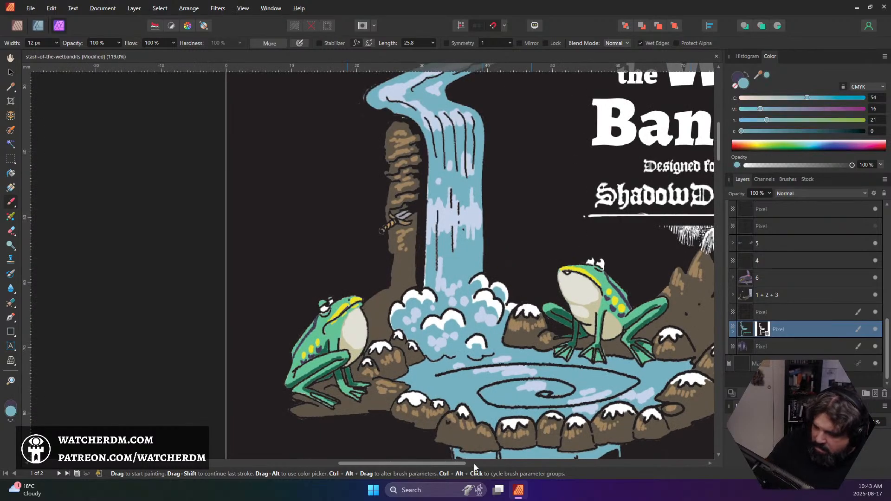
{"action": "left_click", "coordinate": [11, 411]}
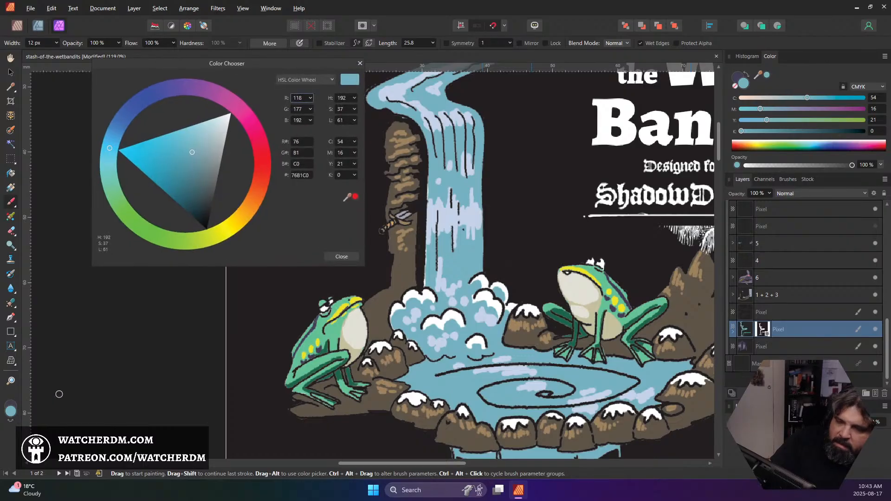
{"action": "left_click", "coordinate": [184, 188]}
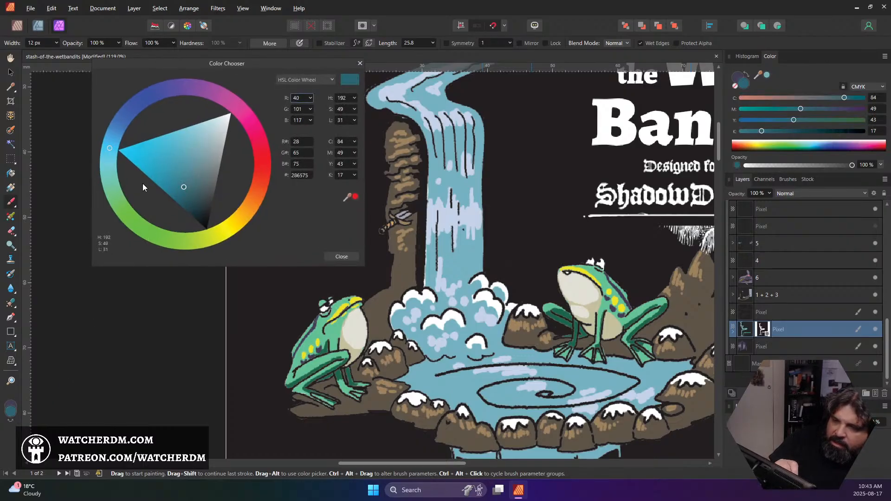
{"action": "left_click_drag", "start_coordinate": [110, 152], "coordinate": [107, 156]}
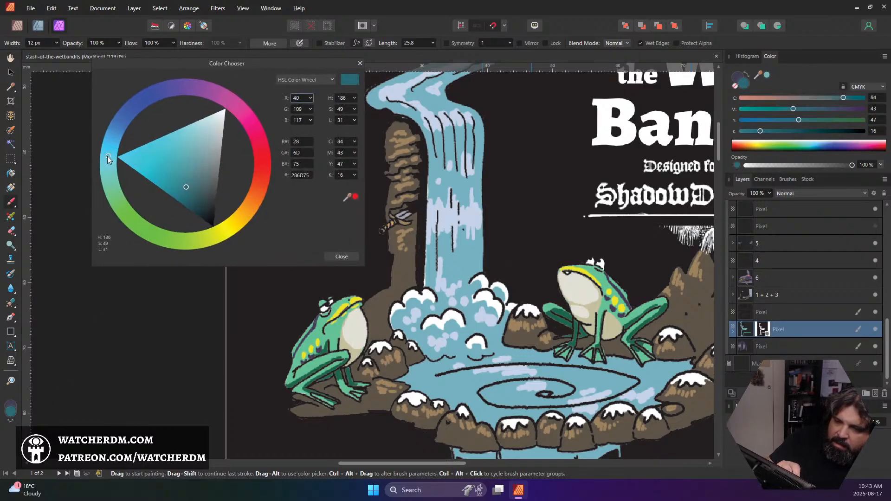
{"action": "left_click", "coordinate": [343, 256]}
Reduce the brush to 9 px and paint dark teal shadows along the upper stream and the top half of the waterfall
{"action": "scroll", "coordinate": [353, 243], "scroll_direction": "up", "scroll_amount": 3}
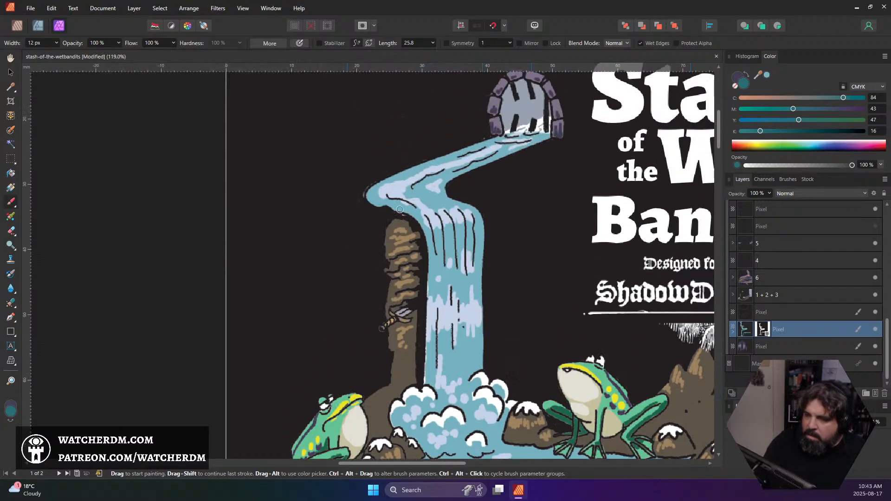
{"action": "key", "text": "bracketleft"}
{"action": "key", "text": "bracketleft"}
{"action": "key", "text": "bracketleft"}
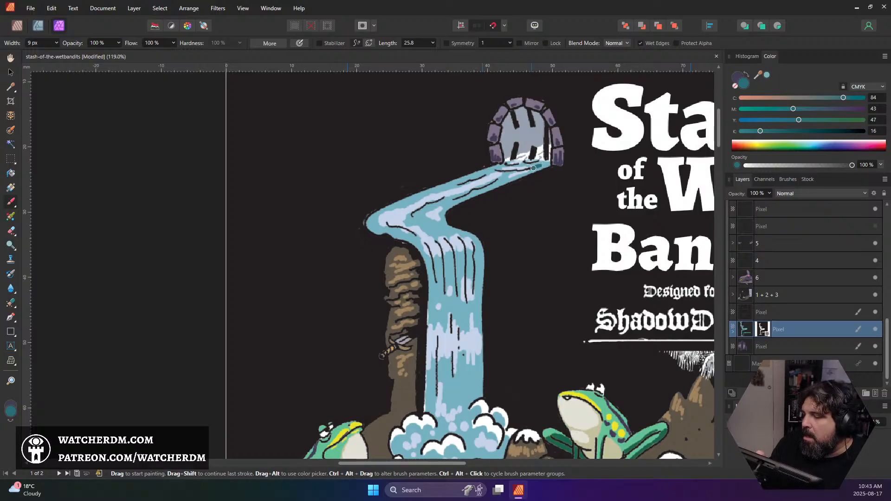
{"action": "mouse_move", "coordinate": [503, 180]}
{"action": "left_mouse_down"}
{"action": "mouse_move", "coordinate": [425, 213]}
{"action": "mouse_move", "coordinate": [434, 231]}
{"action": "mouse_move", "coordinate": [409, 224]}
{"action": "left_mouse_up"}
{"action": "left_click", "coordinate": [436, 239]}
{"action": "mouse_move", "coordinate": [445, 255]}
{"action": "left_mouse_down"}
{"action": "mouse_move", "coordinate": [448, 269]}
{"action": "mouse_move", "coordinate": [450, 256]}
{"action": "mouse_move", "coordinate": [477, 257]}
{"action": "mouse_move", "coordinate": [430, 266]}
{"action": "left_mouse_up"}
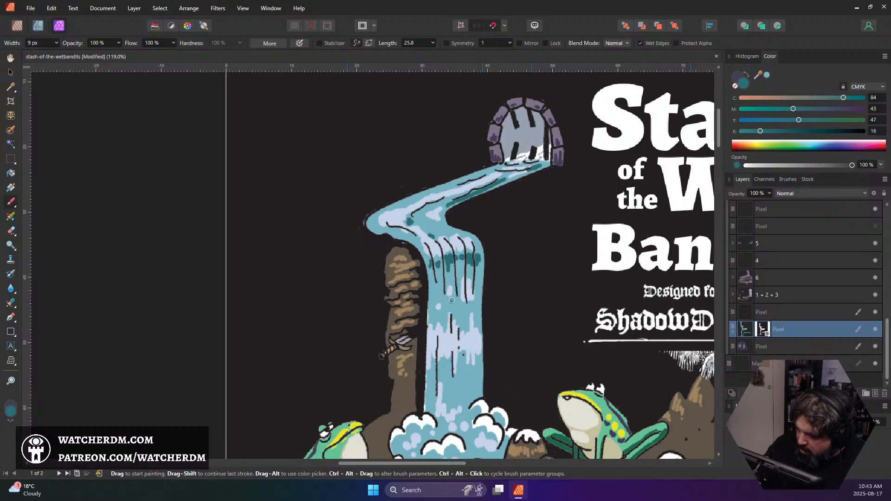
{"action": "mouse_move", "coordinate": [450, 301]}
{"action": "left_mouse_down"}
{"action": "mouse_move", "coordinate": [458, 316]}
{"action": "mouse_move", "coordinate": [465, 304]}
{"action": "mouse_move", "coordinate": [477, 308]}
{"action": "mouse_move", "coordinate": [479, 291]}
{"action": "mouse_move", "coordinate": [482, 315]}
{"action": "left_mouse_up"}
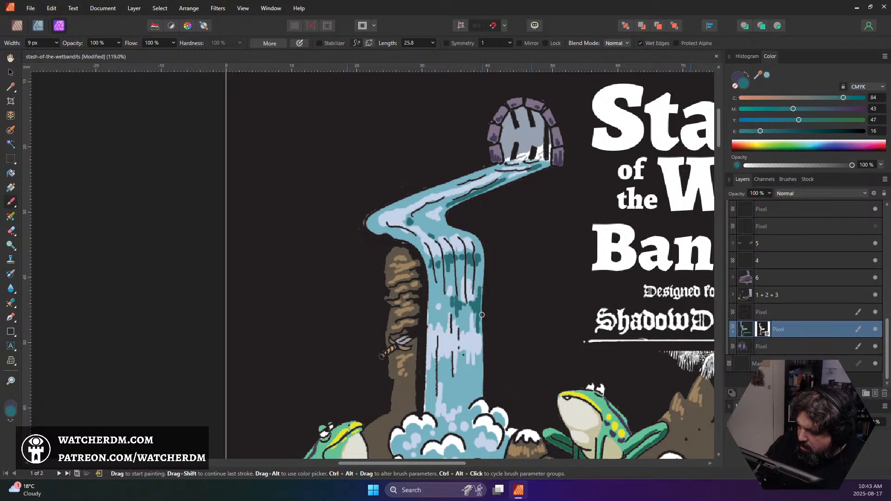
Paint jagged dark teal shadows across the foot of the waterfall and in the gaps around the foam clouds
{"action": "scroll", "coordinate": [472, 423], "scroll_direction": "down", "scroll_amount": 5}
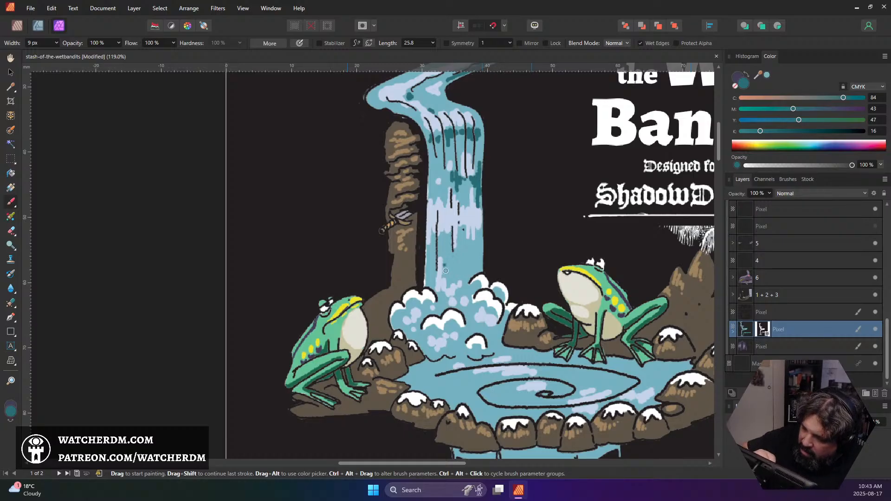
{"action": "mouse_move", "coordinate": [444, 265]}
{"action": "left_mouse_down"}
{"action": "mouse_move", "coordinate": [445, 277]}
{"action": "mouse_move", "coordinate": [445, 254]}
{"action": "mouse_move", "coordinate": [450, 280]}
{"action": "mouse_move", "coordinate": [466, 283]}
{"action": "mouse_move", "coordinate": [469, 256]}
{"action": "mouse_move", "coordinate": [475, 274]}
{"action": "mouse_move", "coordinate": [467, 281]}
{"action": "mouse_move", "coordinate": [477, 259]}
{"action": "left_mouse_up"}
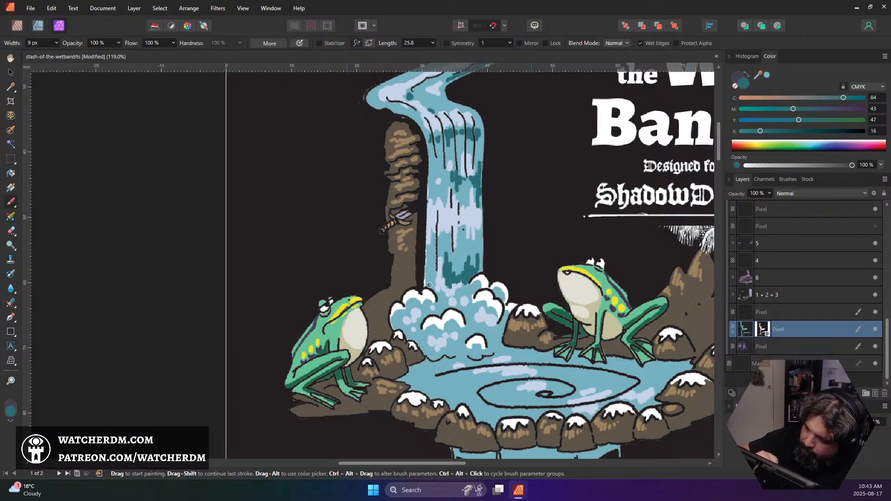
{"action": "left_click_drag", "start_coordinate": [429, 285], "coordinate": [445, 299]}
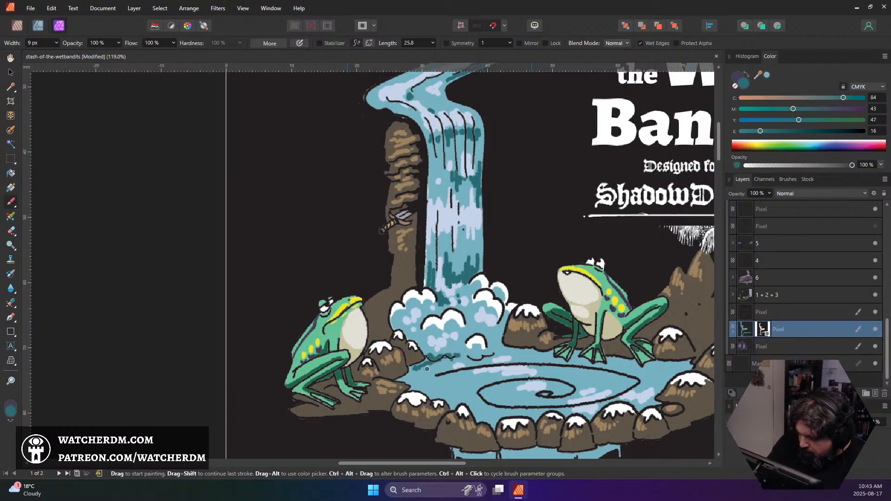
Paint dark teal shadow patches over the pool around the spiral, widening the brush to 15 px
{"action": "key", "text": "]"}
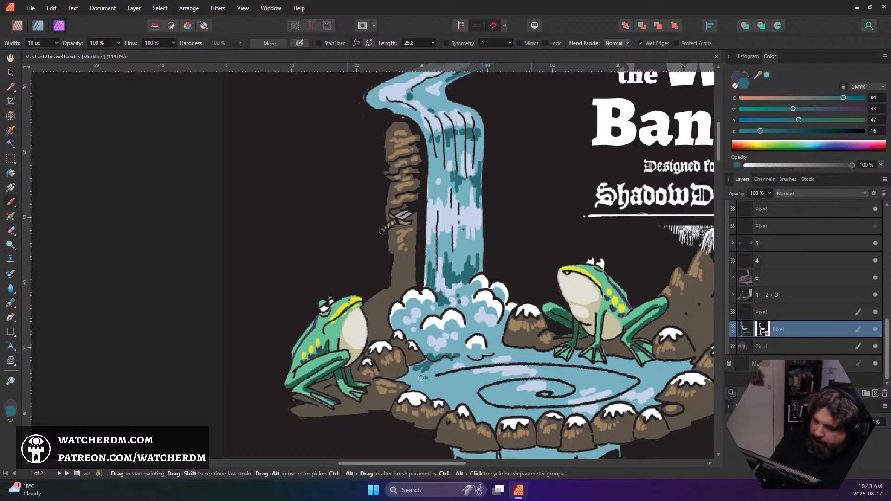
{"action": "mouse_move", "coordinate": [421, 375]}
{"action": "left_mouse_down"}
{"action": "mouse_move", "coordinate": [403, 382]}
{"action": "mouse_move", "coordinate": [435, 383]}
{"action": "mouse_move", "coordinate": [435, 377]}
{"action": "mouse_move", "coordinate": [431, 383]}
{"action": "mouse_move", "coordinate": [460, 385]}
{"action": "mouse_move", "coordinate": [435, 392]}
{"action": "mouse_move", "coordinate": [456, 395]}
{"action": "mouse_move", "coordinate": [454, 403]}
{"action": "mouse_move", "coordinate": [457, 395]}
{"action": "mouse_move", "coordinate": [491, 408]}
{"action": "mouse_move", "coordinate": [515, 398]}
{"action": "mouse_move", "coordinate": [501, 392]}
{"action": "mouse_move", "coordinate": [532, 399]}
{"action": "left_mouse_up"}
{"action": "left_click", "coordinate": [598, 378]}
{"action": "mouse_move", "coordinate": [580, 384]}
{"action": "left_mouse_down"}
{"action": "mouse_move", "coordinate": [562, 387]}
{"action": "mouse_move", "coordinate": [596, 373]}
{"action": "mouse_move", "coordinate": [626, 379]}
{"action": "mouse_move", "coordinate": [612, 382]}
{"action": "mouse_move", "coordinate": [659, 371]}
{"action": "mouse_move", "coordinate": [647, 365]}
{"action": "left_mouse_up"}
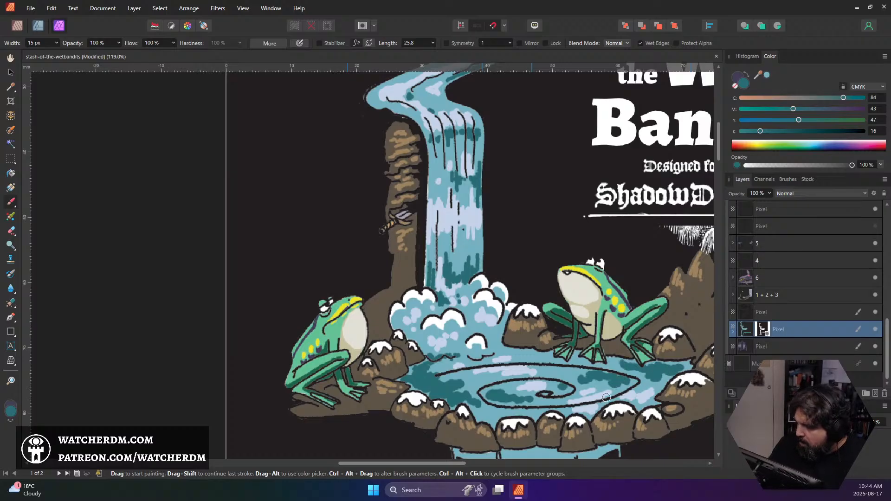
Add narrow dark teal shadow strokes down the waterfall's left side with a 9 px brush
{"action": "scroll", "coordinate": [575, 360], "scroll_direction": "down", "scroll_amount": 4}
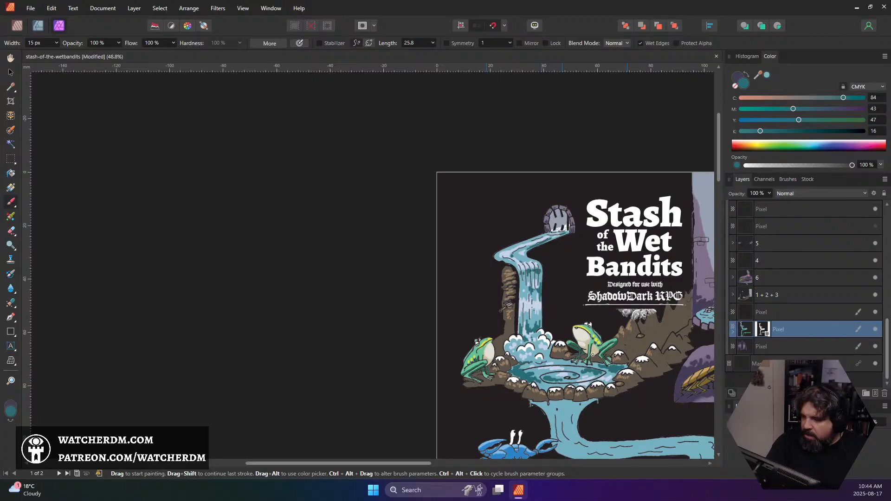
{"action": "scroll", "coordinate": [592, 354], "scroll_direction": "down", "scroll_amount": 2}
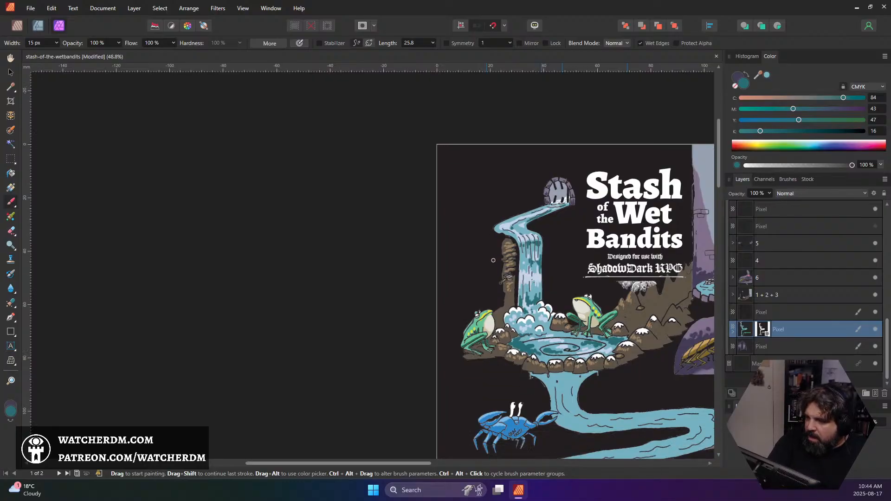
{"action": "scroll", "coordinate": [622, 310], "scroll_direction": "down", "scroll_amount": 2}
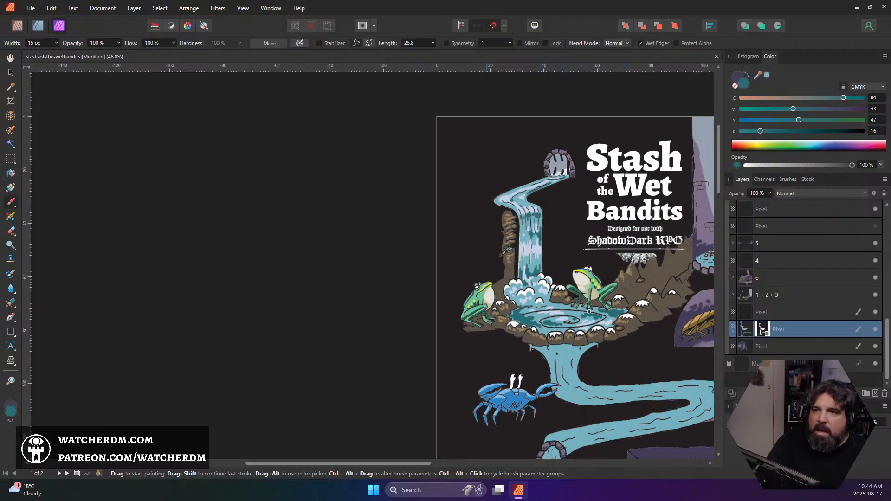
{"action": "scroll", "coordinate": [611, 303], "scroll_direction": "down", "scroll_amount": 2}
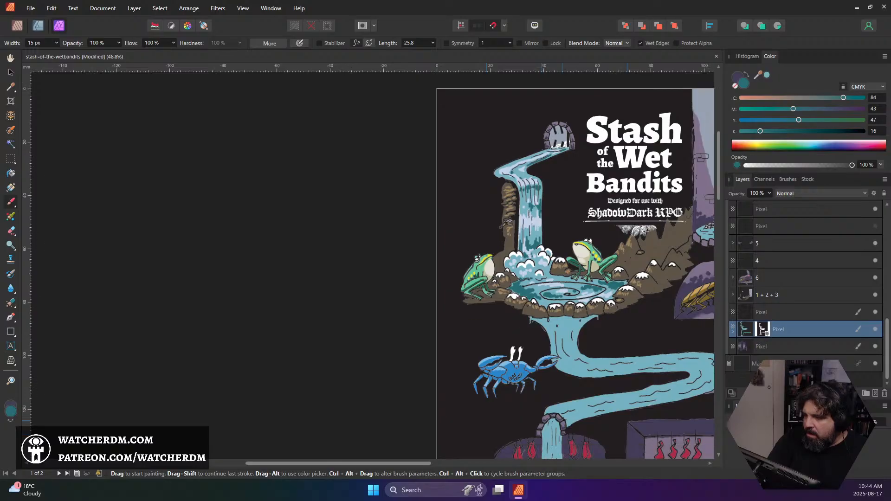
{"action": "left_click_drag", "start_coordinate": [633, 293], "coordinate": [520, 307]}
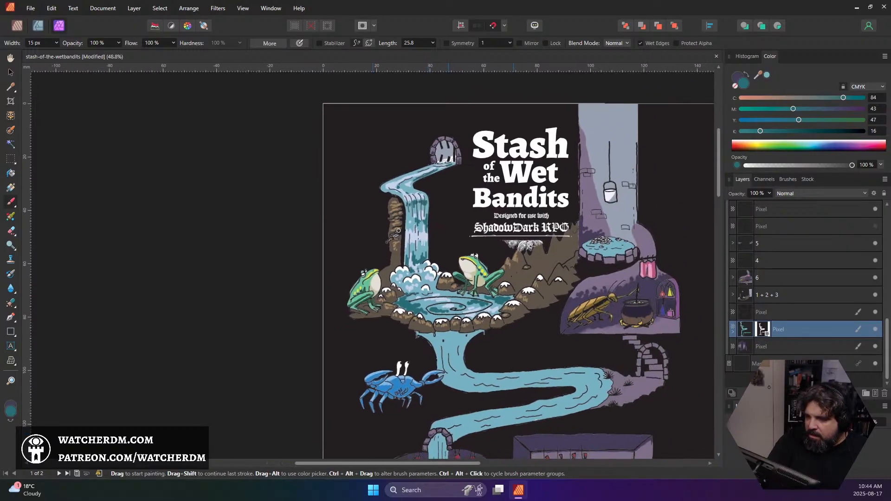
{"action": "scroll", "coordinate": [482, 237], "scroll_direction": "down", "scroll_amount": 1}
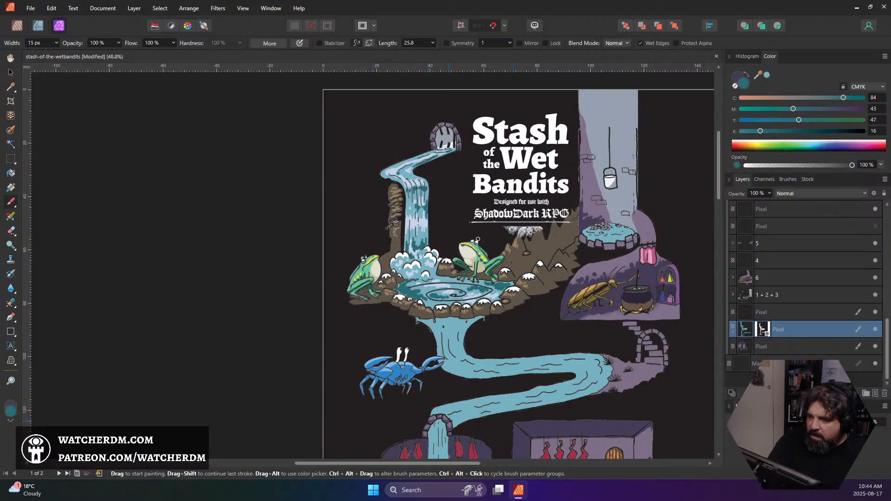
{"action": "scroll", "coordinate": [351, 195], "scroll_direction": "up", "scroll_amount": 5}
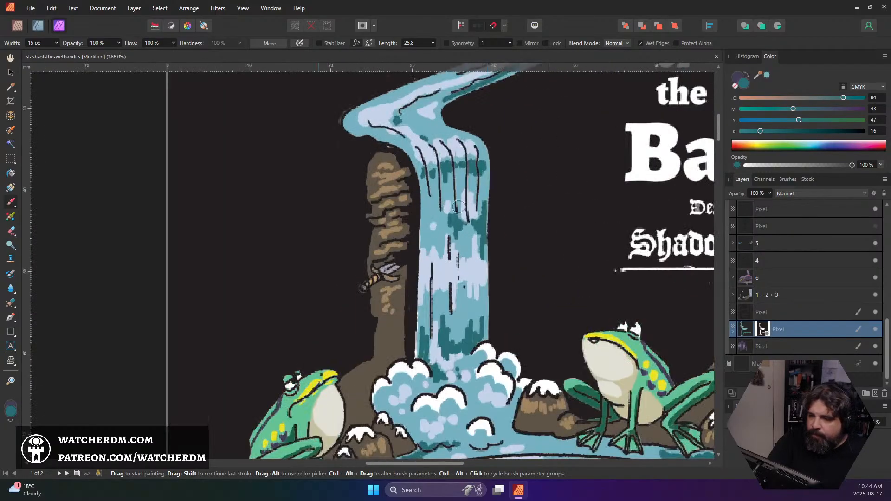
{"action": "key", "text": "bracketleft"}
{"action": "key", "text": "bracketleft"}
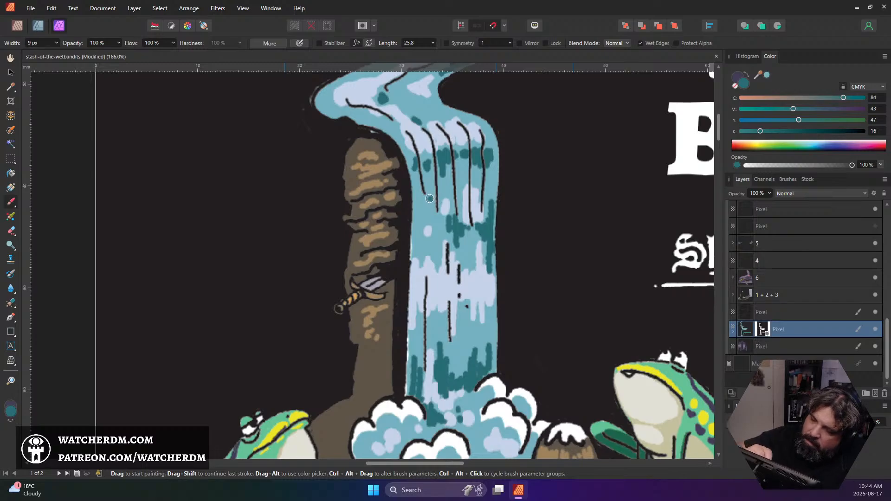
{"action": "left_click_drag", "start_coordinate": [426, 168], "coordinate": [427, 410]}
Fill the waterfall pouring from the pool's rock rim with dark teal, enlarging the brush to 29 px
{"action": "scroll", "coordinate": [466, 421], "scroll_direction": "down", "scroll_amount": 6, "text": "ctrl"}
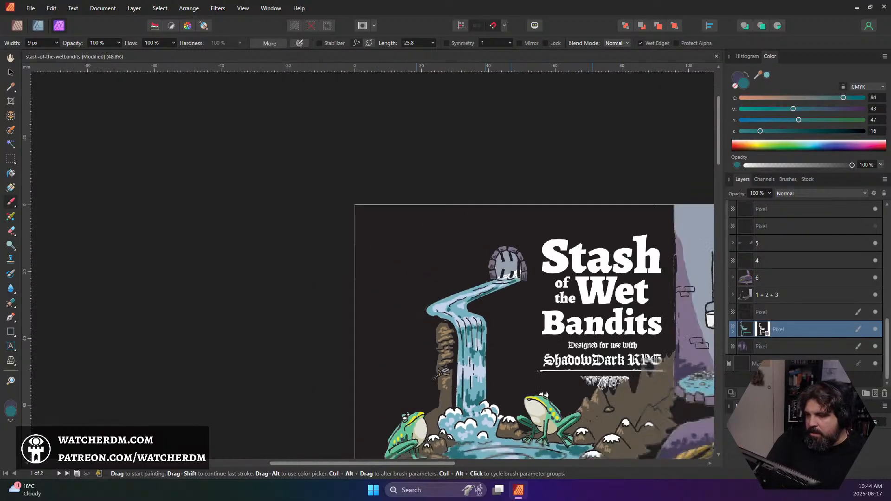
{"action": "scroll", "coordinate": [510, 385], "scroll_direction": "down", "scroll_amount": 3}
{"action": "scroll", "coordinate": [514, 375], "scroll_direction": "down", "scroll_amount": 1}
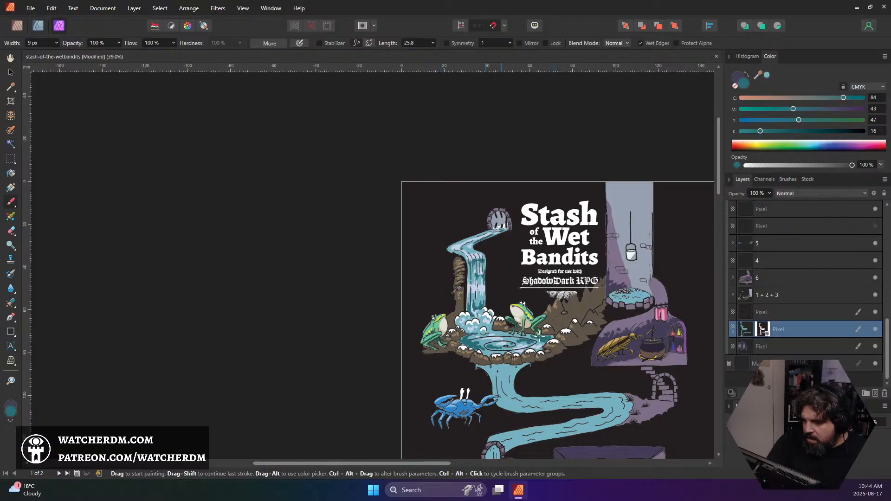
{"action": "scroll", "coordinate": [540, 341], "scroll_direction": "down", "scroll_amount": 2}
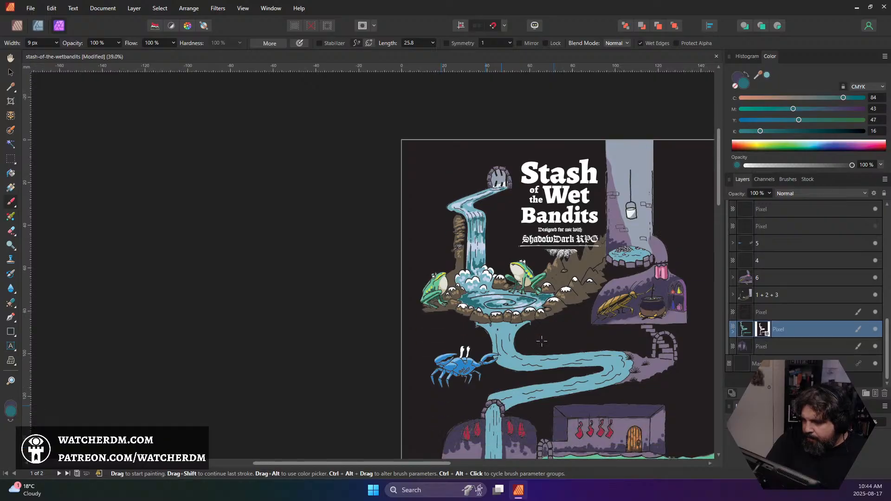
{"action": "scroll", "coordinate": [549, 336], "scroll_direction": "down", "scroll_amount": 1}
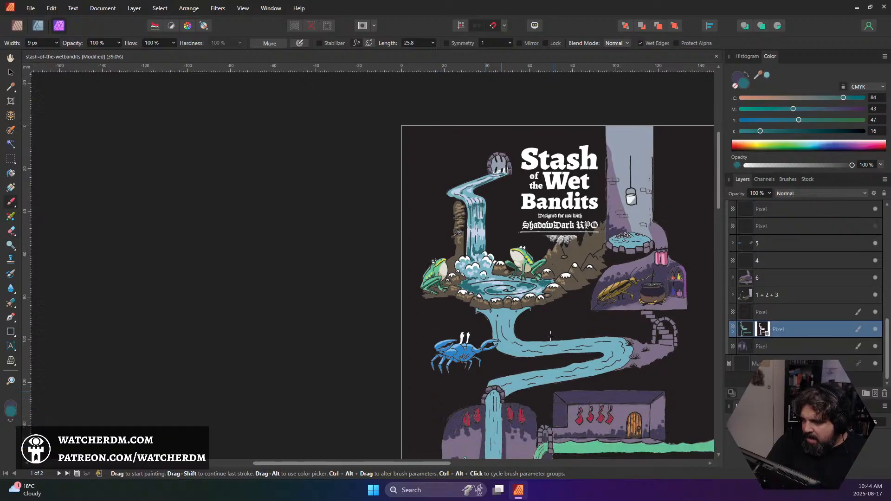
{"action": "scroll", "coordinate": [544, 316], "scroll_direction": "up", "scroll_amount": 5}
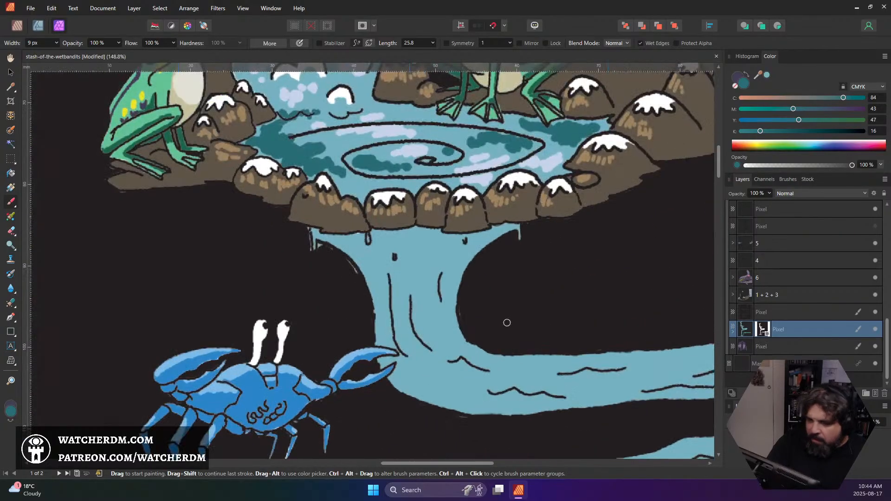
{"action": "key", "text": "bracketright"}
{"action": "key", "text": "bracketright"}
{"action": "key", "text": "bracketright"}
{"action": "key", "text": "bracketright"}
{"action": "key", "text": "bracketright"}
{"action": "key", "text": "bracketright"}
{"action": "key", "text": "bracketright"}
{"action": "key", "text": "bracketright"}
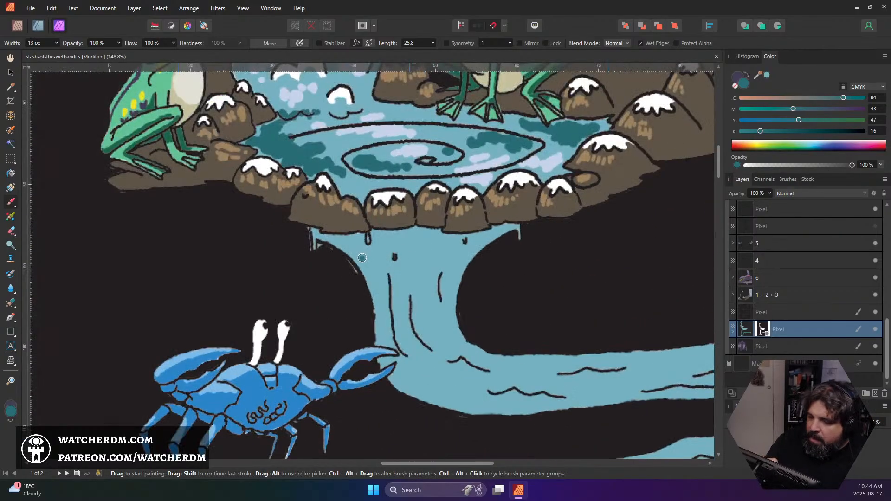
{"action": "mouse_move", "coordinate": [320, 247]}
{"action": "left_mouse_down"}
{"action": "mouse_move", "coordinate": [313, 235]}
{"action": "mouse_move", "coordinate": [334, 239]}
{"action": "mouse_move", "coordinate": [364, 264]}
{"action": "mouse_move", "coordinate": [381, 250]}
{"action": "mouse_move", "coordinate": [362, 246]}
{"action": "mouse_move", "coordinate": [394, 279]}
{"action": "mouse_move", "coordinate": [420, 224]}
{"action": "mouse_move", "coordinate": [438, 283]}
{"action": "mouse_move", "coordinate": [478, 235]}
{"action": "mouse_move", "coordinate": [513, 229]}
{"action": "mouse_move", "coordinate": [411, 315]}
{"action": "mouse_move", "coordinate": [388, 291]}
{"action": "mouse_move", "coordinate": [390, 345]}
{"action": "mouse_move", "coordinate": [408, 396]}
{"action": "mouse_move", "coordinate": [499, 339]}
{"action": "left_mouse_up"}
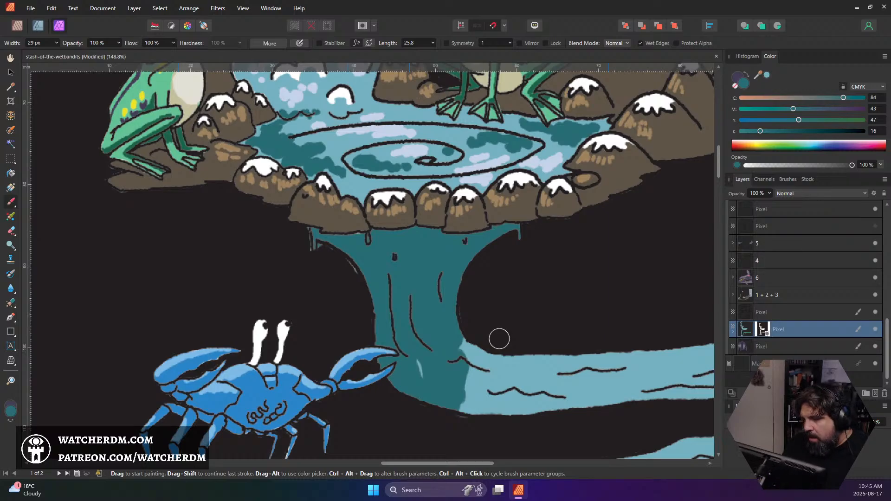
Extend the dark teal shading along the winding stream's upper stretch and around the inside of its bend
{"action": "scroll", "coordinate": [481, 383], "scroll_direction": "down", "scroll_amount": 4}
{"action": "scroll", "coordinate": [481, 382], "scroll_direction": "right", "scroll_amount": 2}
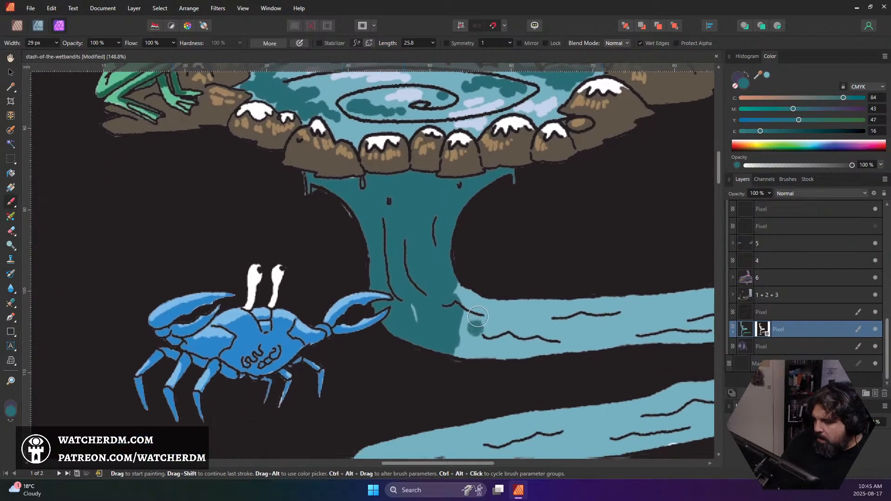
{"action": "mouse_move", "coordinate": [383, 281]}
{"action": "left_mouse_down"}
{"action": "mouse_move", "coordinate": [415, 269]}
{"action": "mouse_move", "coordinate": [428, 240]}
{"action": "mouse_move", "coordinate": [476, 263]}
{"action": "mouse_move", "coordinate": [412, 275]}
{"action": "mouse_move", "coordinate": [460, 292]}
{"action": "mouse_move", "coordinate": [638, 287]}
{"action": "mouse_move", "coordinate": [646, 273]}
{"action": "mouse_move", "coordinate": [645, 255]}
{"action": "mouse_move", "coordinate": [499, 253]}
{"action": "left_mouse_up"}
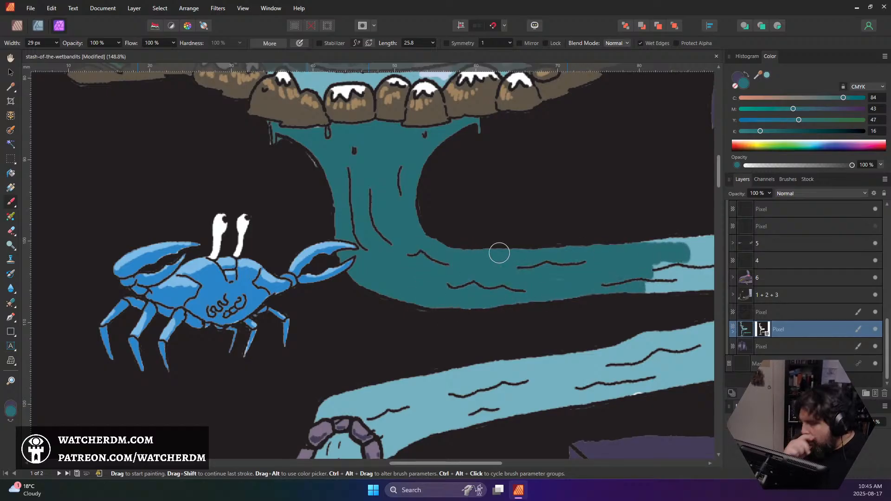
{"action": "mouse_move", "coordinate": [588, 258]}
{"action": "left_mouse_down"}
{"action": "mouse_move", "coordinate": [561, 264]}
{"action": "mouse_move", "coordinate": [287, 273]}
{"action": "left_mouse_up"}
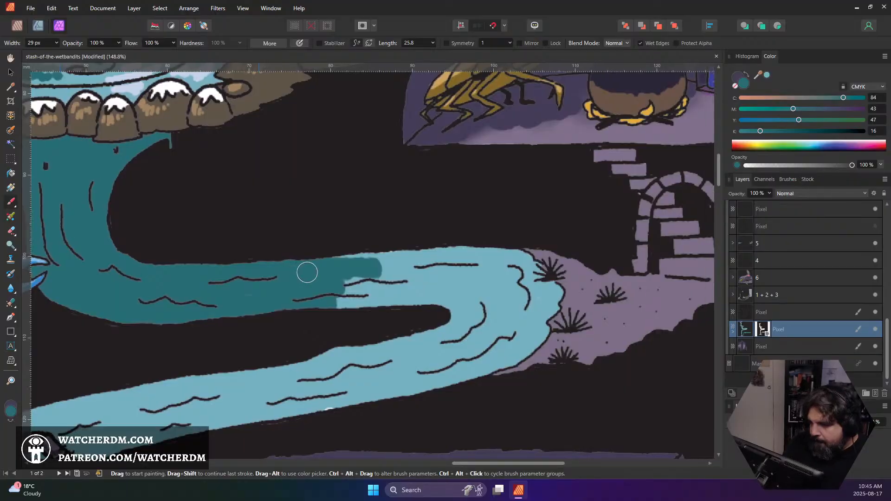
{"action": "mouse_move", "coordinate": [347, 297]}
{"action": "left_mouse_down"}
{"action": "mouse_move", "coordinate": [425, 291]}
{"action": "mouse_move", "coordinate": [365, 298]}
{"action": "mouse_move", "coordinate": [381, 287]}
{"action": "mouse_move", "coordinate": [434, 280]}
{"action": "mouse_move", "coordinate": [423, 275]}
{"action": "mouse_move", "coordinate": [490, 292]}
{"action": "mouse_move", "coordinate": [456, 307]}
{"action": "mouse_move", "coordinate": [492, 312]}
{"action": "mouse_move", "coordinate": [436, 325]}
{"action": "mouse_move", "coordinate": [431, 344]}
{"action": "mouse_move", "coordinate": [470, 326]}
{"action": "mouse_move", "coordinate": [304, 355]}
{"action": "left_mouse_up"}
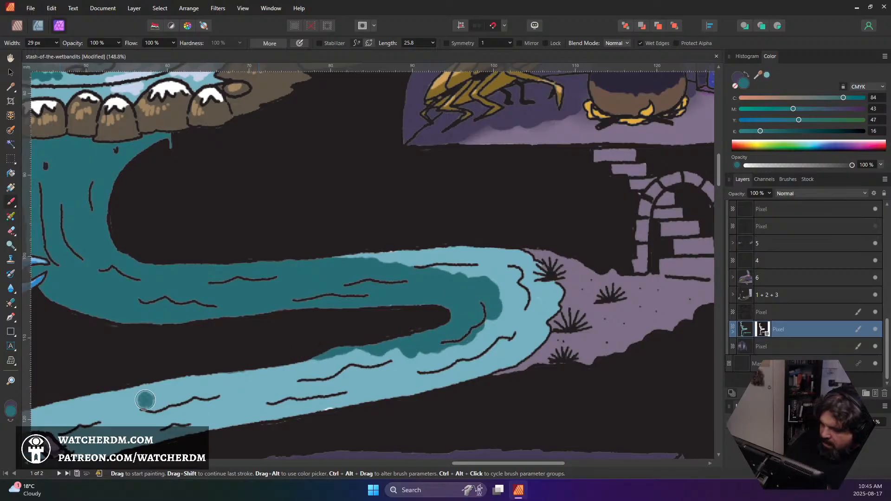
{"action": "scroll", "coordinate": [202, 378], "scroll_direction": "down", "scroll_amount": 3}
{"action": "scroll", "coordinate": [194, 372], "scroll_direction": "up", "scroll_amount": 2}
{"action": "scroll", "coordinate": [199, 372], "scroll_direction": "down", "scroll_amount": 4}
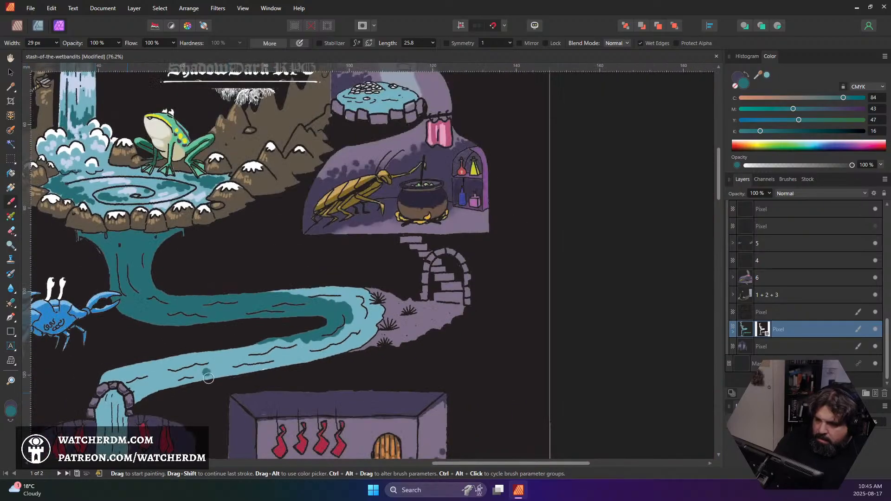
{"action": "scroll", "coordinate": [208, 378], "scroll_direction": "down", "scroll_amount": 2}
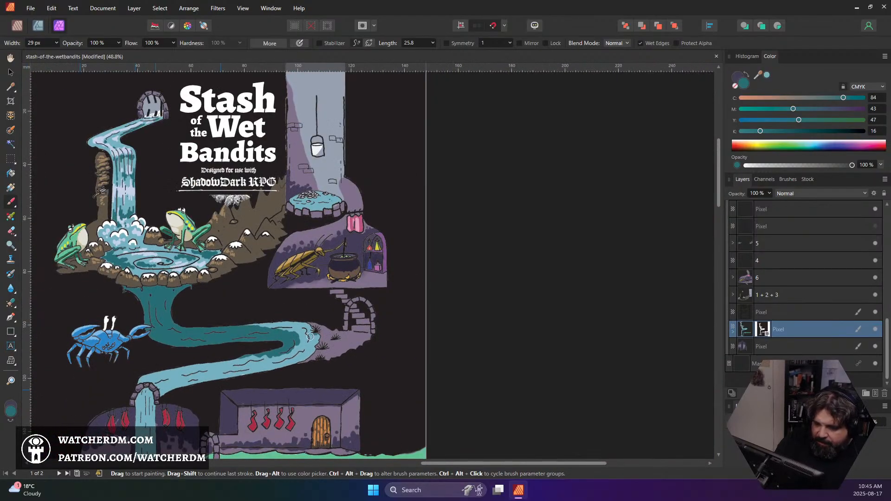
{"action": "scroll", "coordinate": [155, 320], "scroll_direction": "up", "scroll_amount": 2}
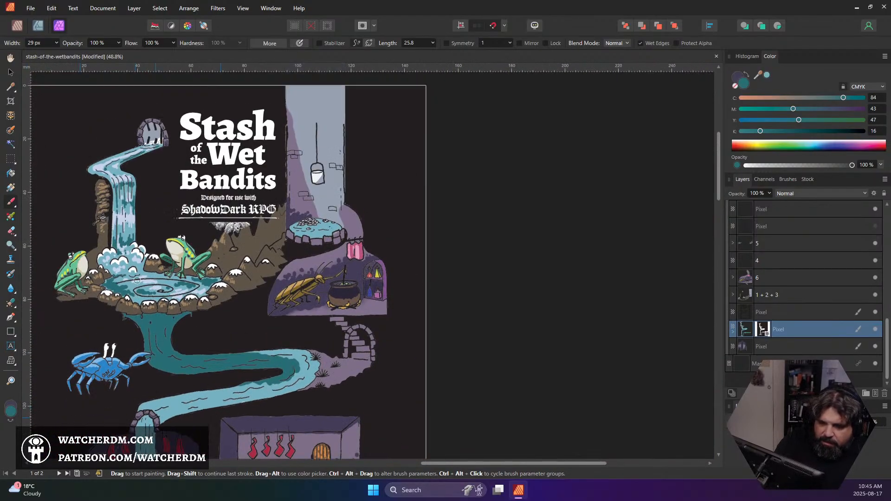
Sample the light water blue and paint 15 px highlight strokes at the foot of the waterfall below the pool
{"action": "scroll", "coordinate": [139, 321], "scroll_direction": "up", "scroll_amount": 4}
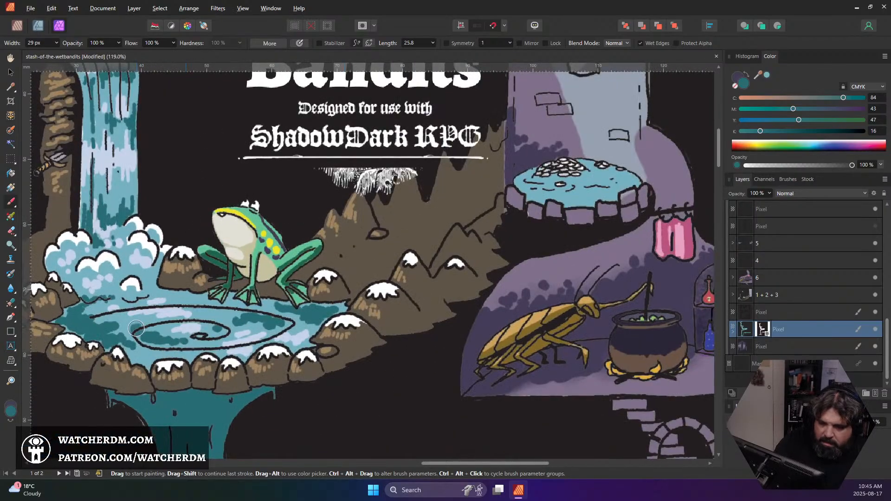
{"action": "left_click", "coordinate": [136, 328], "text": "alt"}
{"action": "scroll", "coordinate": [162, 348], "scroll_direction": "down", "scroll_amount": 4}
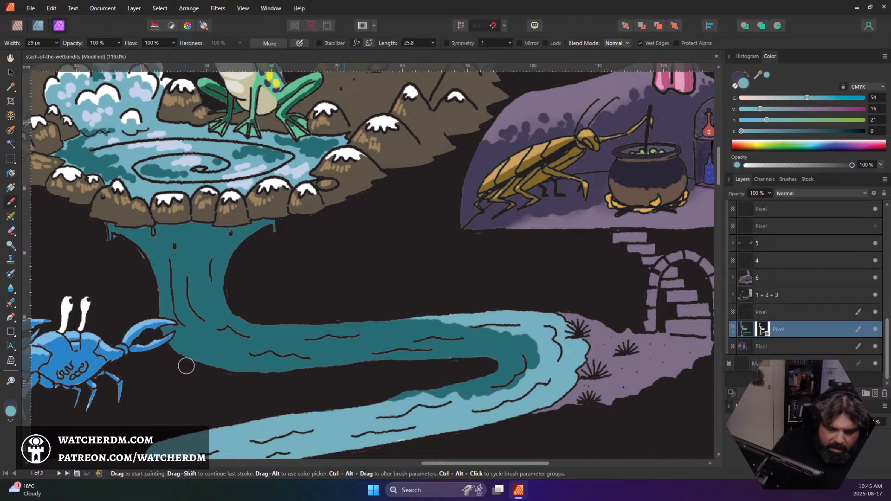
{"action": "key", "text": "bracketleft"}
{"action": "key", "text": "bracketleft"}
{"action": "key", "text": "bracketleft"}
{"action": "key", "text": "bracketleft"}
{"action": "key", "text": "bracketleft"}
{"action": "key", "text": "bracketleft"}
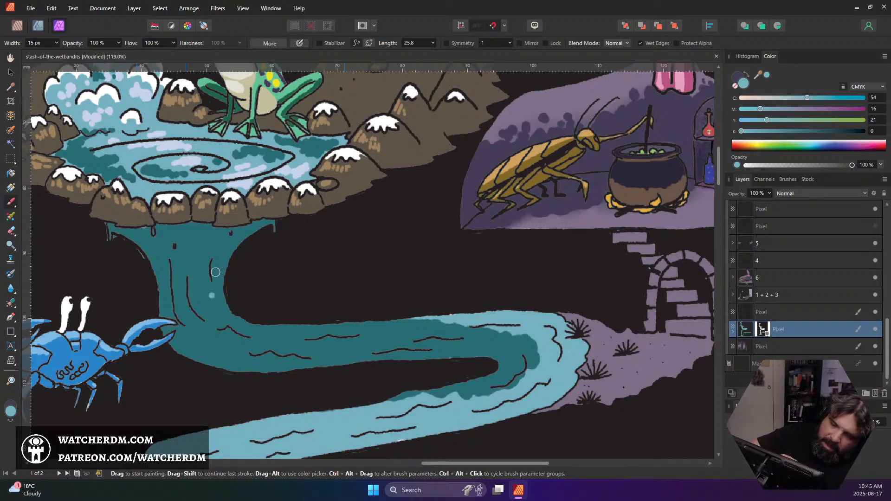
{"action": "mouse_move", "coordinate": [219, 285]}
{"action": "left_mouse_down"}
{"action": "mouse_move", "coordinate": [233, 328]}
{"action": "mouse_move", "coordinate": [218, 315]}
{"action": "mouse_move", "coordinate": [216, 324]}
{"action": "mouse_move", "coordinate": [189, 315]}
{"action": "mouse_move", "coordinate": [201, 337]}
{"action": "mouse_move", "coordinate": [223, 344]}
{"action": "mouse_move", "coordinate": [233, 334]}
{"action": "mouse_move", "coordinate": [211, 328]}
{"action": "mouse_move", "coordinate": [219, 341]}
{"action": "mouse_move", "coordinate": [214, 334]}
{"action": "mouse_move", "coordinate": [233, 321]}
{"action": "left_mouse_up"}
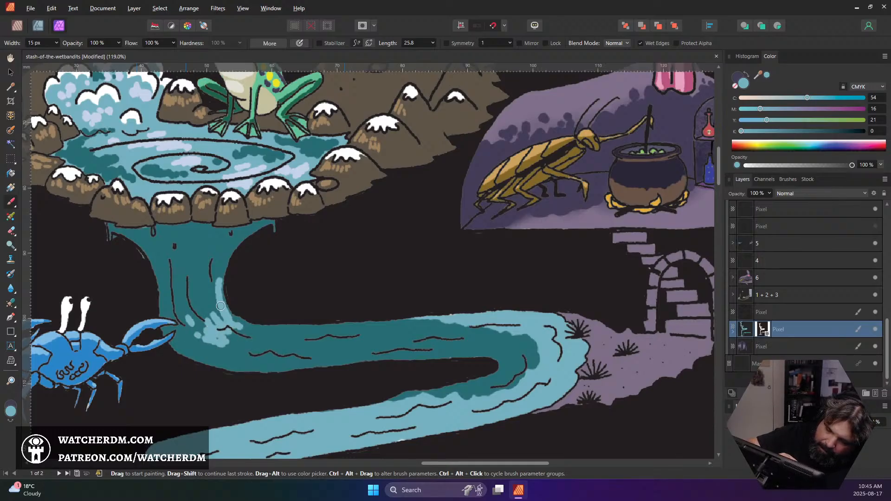
{"action": "mouse_move", "coordinate": [184, 288]}
{"action": "left_mouse_down"}
{"action": "mouse_move", "coordinate": [190, 325]}
{"action": "mouse_move", "coordinate": [203, 323]}
{"action": "mouse_move", "coordinate": [211, 304]}
{"action": "left_mouse_up"}
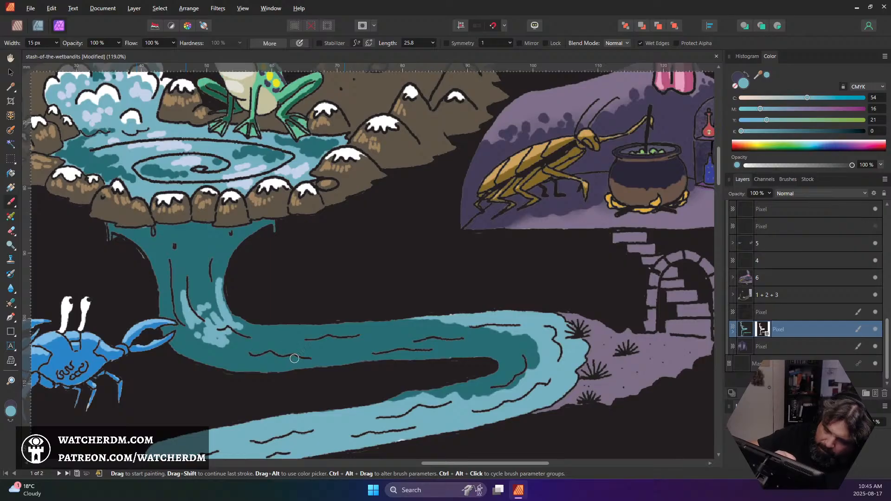
Add light blue ripple highlights along the stream's dark upper stretch, reducing the brush to 8 px
{"action": "scroll", "coordinate": [301, 250], "scroll_direction": "down", "scroll_amount": 5}
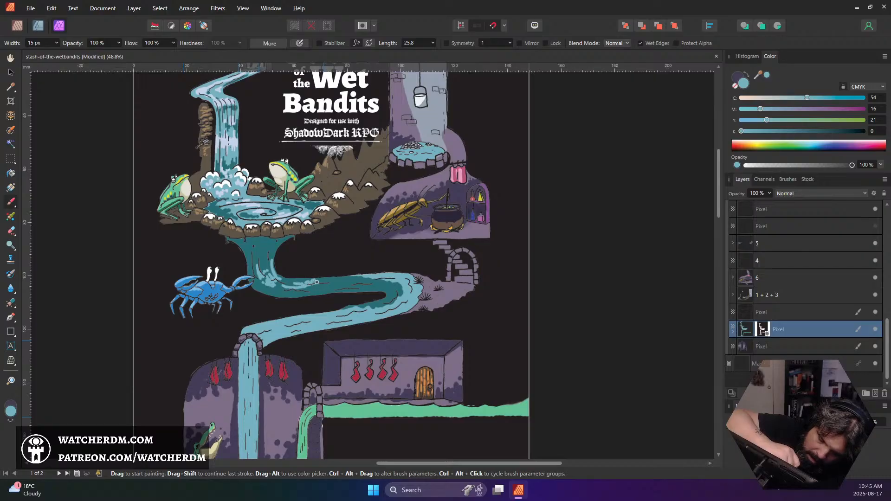
{"action": "scroll", "coordinate": [331, 287], "scroll_direction": "up", "scroll_amount": 8}
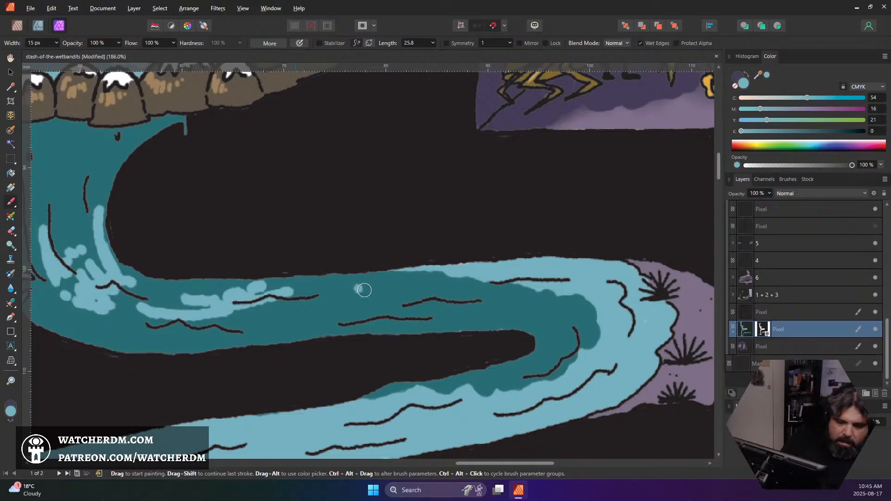
{"action": "key", "text": "bracketleft"}
{"action": "key", "text": "bracketleft"}
{"action": "key", "text": "bracketleft"}
{"action": "key", "text": "bracketleft"}
{"action": "key", "text": "bracketleft"}
{"action": "key", "text": "bracketleft"}
{"action": "key", "text": "bracketleft"}
{"action": "left_click_drag", "start_coordinate": [335, 297], "coordinate": [341, 297]}
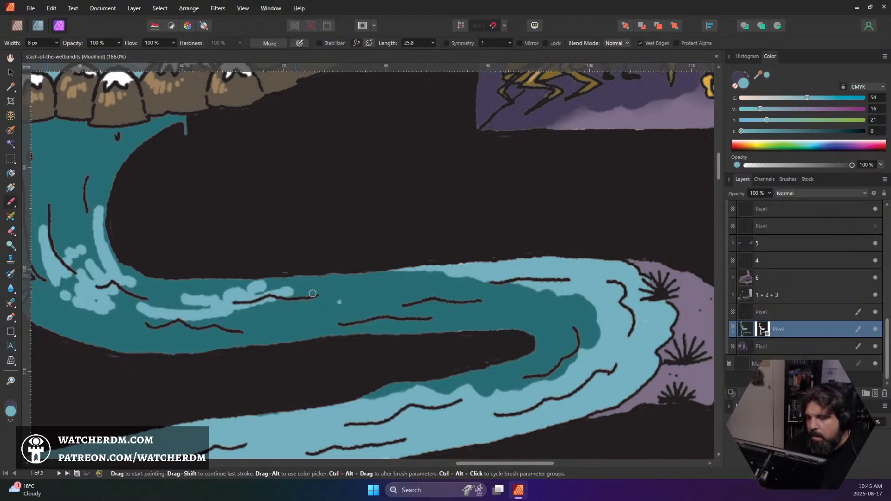
{"action": "left_click_drag", "start_coordinate": [264, 306], "coordinate": [327, 296]}
{"action": "left_click_drag", "start_coordinate": [336, 306], "coordinate": [413, 295]}
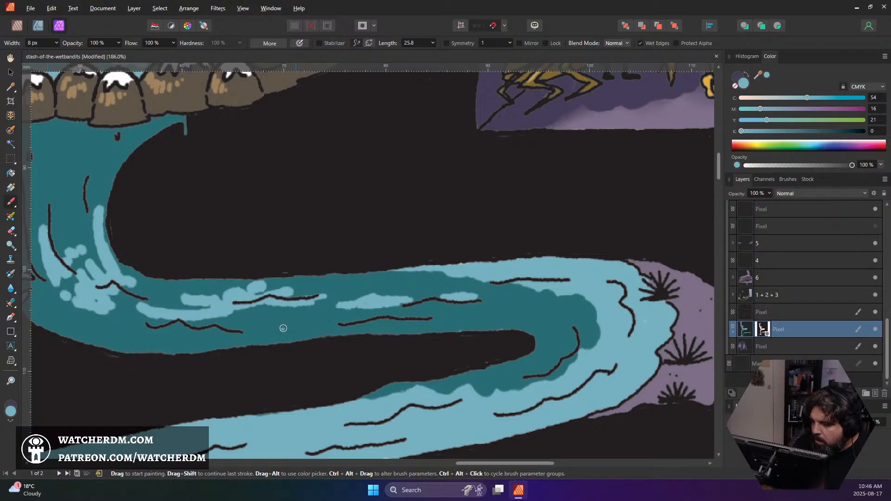
{"action": "mouse_move", "coordinate": [284, 328]}
{"action": "left_mouse_down"}
{"action": "mouse_move", "coordinate": [321, 326]}
{"action": "mouse_move", "coordinate": [284, 329]}
{"action": "left_mouse_up"}
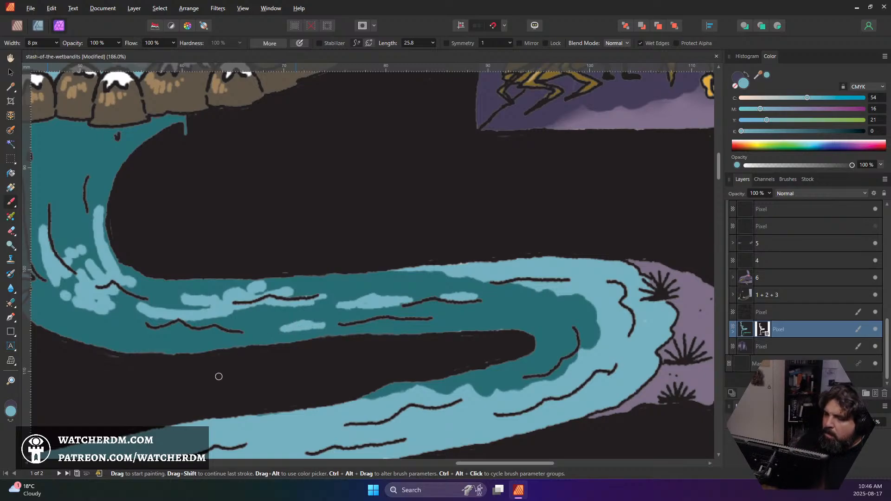
Sample the dark teal and trim the light blue highlights on the upper stream and waterfall base into thinner streaks
{"action": "left_click", "coordinate": [303, 289], "text": "alt"}
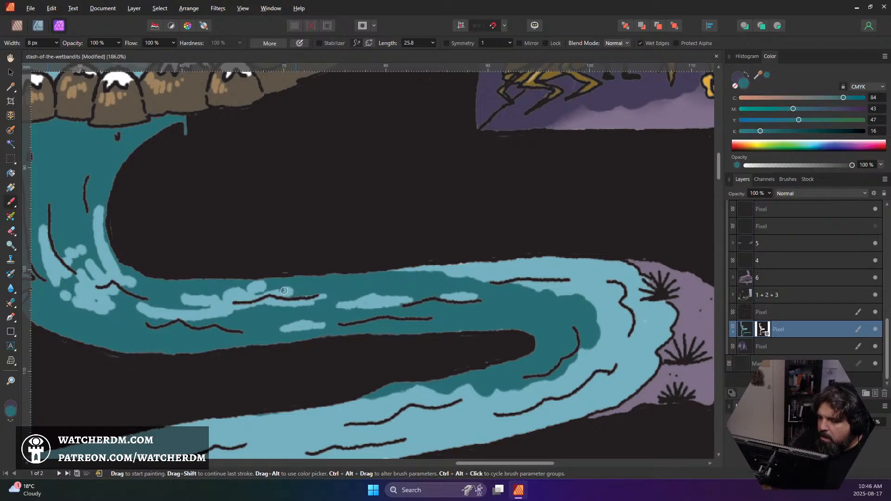
{"action": "mouse_move", "coordinate": [264, 292]}
{"action": "left_mouse_down"}
{"action": "mouse_move", "coordinate": [237, 301]}
{"action": "mouse_move", "coordinate": [259, 288]}
{"action": "mouse_move", "coordinate": [243, 284]}
{"action": "mouse_move", "coordinate": [199, 301]}
{"action": "mouse_move", "coordinate": [212, 300]}
{"action": "mouse_move", "coordinate": [185, 297]}
{"action": "mouse_move", "coordinate": [210, 283]}
{"action": "left_mouse_up"}
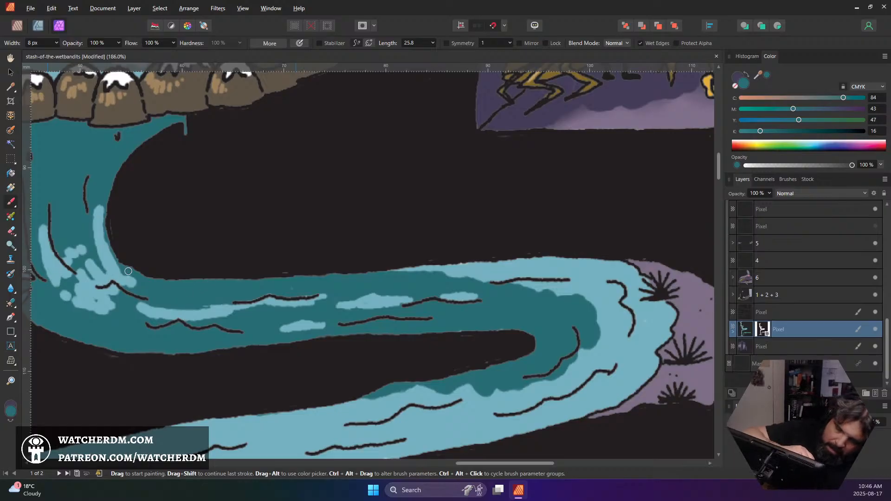
{"action": "mouse_move", "coordinate": [128, 271]}
{"action": "left_mouse_down"}
{"action": "mouse_move", "coordinate": [105, 243]}
{"action": "mouse_move", "coordinate": [106, 202]}
{"action": "mouse_move", "coordinate": [107, 245]}
{"action": "mouse_move", "coordinate": [94, 218]}
{"action": "mouse_move", "coordinate": [108, 285]}
{"action": "mouse_move", "coordinate": [80, 242]}
{"action": "mouse_move", "coordinate": [80, 262]}
{"action": "mouse_move", "coordinate": [66, 246]}
{"action": "mouse_move", "coordinate": [81, 300]}
{"action": "mouse_move", "coordinate": [80, 269]}
{"action": "left_mouse_up"}
{"action": "mouse_move", "coordinate": [43, 225]}
{"action": "left_mouse_down"}
{"action": "mouse_move", "coordinate": [75, 274]}
{"action": "mouse_move", "coordinate": [45, 224]}
{"action": "mouse_move", "coordinate": [58, 257]}
{"action": "mouse_move", "coordinate": [35, 225]}
{"action": "mouse_move", "coordinate": [71, 284]}
{"action": "mouse_move", "coordinate": [41, 252]}
{"action": "mouse_move", "coordinate": [51, 279]}
{"action": "mouse_move", "coordinate": [115, 309]}
{"action": "mouse_move", "coordinate": [93, 309]}
{"action": "mouse_move", "coordinate": [110, 314]}
{"action": "mouse_move", "coordinate": [56, 287]}
{"action": "mouse_move", "coordinate": [117, 312]}
{"action": "mouse_move", "coordinate": [65, 288]}
{"action": "mouse_move", "coordinate": [95, 303]}
{"action": "mouse_move", "coordinate": [74, 281]}
{"action": "mouse_move", "coordinate": [87, 286]}
{"action": "mouse_move", "coordinate": [71, 284]}
{"action": "mouse_move", "coordinate": [91, 286]}
{"action": "mouse_move", "coordinate": [117, 305]}
{"action": "mouse_move", "coordinate": [77, 272]}
{"action": "mouse_move", "coordinate": [80, 280]}
{"action": "mouse_move", "coordinate": [113, 298]}
{"action": "mouse_move", "coordinate": [84, 260]}
{"action": "mouse_move", "coordinate": [119, 296]}
{"action": "mouse_move", "coordinate": [86, 273]}
{"action": "mouse_move", "coordinate": [95, 269]}
{"action": "mouse_move", "coordinate": [88, 260]}
{"action": "mouse_move", "coordinate": [109, 279]}
{"action": "mouse_move", "coordinate": [85, 279]}
{"action": "mouse_move", "coordinate": [112, 277]}
{"action": "mouse_move", "coordinate": [113, 294]}
{"action": "mouse_move", "coordinate": [101, 289]}
{"action": "mouse_move", "coordinate": [105, 269]}
{"action": "mouse_move", "coordinate": [138, 284]}
{"action": "mouse_move", "coordinate": [99, 253]}
{"action": "mouse_move", "coordinate": [97, 236]}
{"action": "mouse_move", "coordinate": [121, 271]}
{"action": "mouse_move", "coordinate": [88, 207]}
{"action": "mouse_move", "coordinate": [135, 285]}
{"action": "mouse_move", "coordinate": [91, 221]}
{"action": "mouse_move", "coordinate": [130, 293]}
{"action": "mouse_move", "coordinate": [90, 250]}
{"action": "mouse_move", "coordinate": [103, 268]}
{"action": "left_mouse_up"}
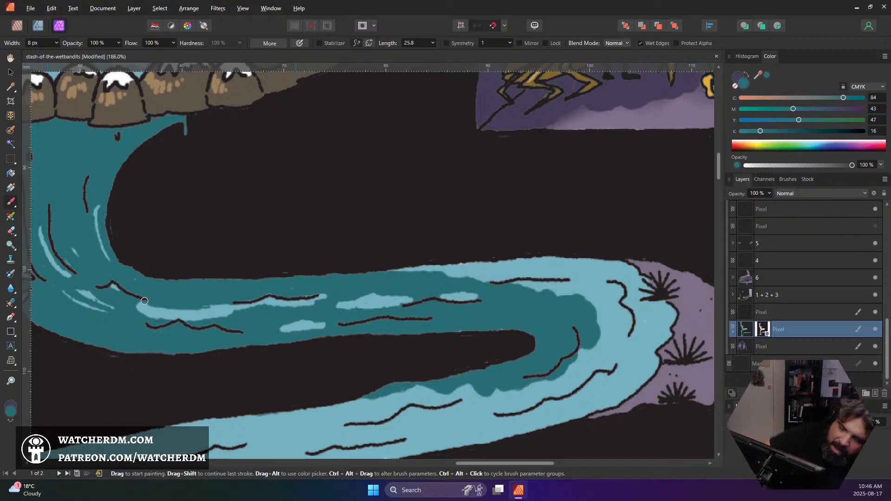
Set the brush colour to darker teal 114F50 and paint 16 px shadows on the waterfall beneath the pool's rock rim
{"action": "scroll", "coordinate": [144, 300], "scroll_direction": "down", "scroll_amount": 5}
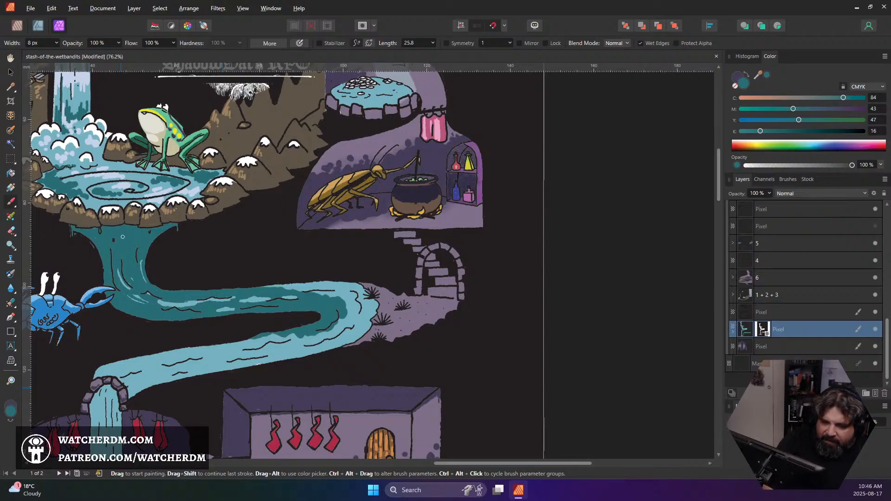
{"action": "double_click", "coordinate": [10, 410]}
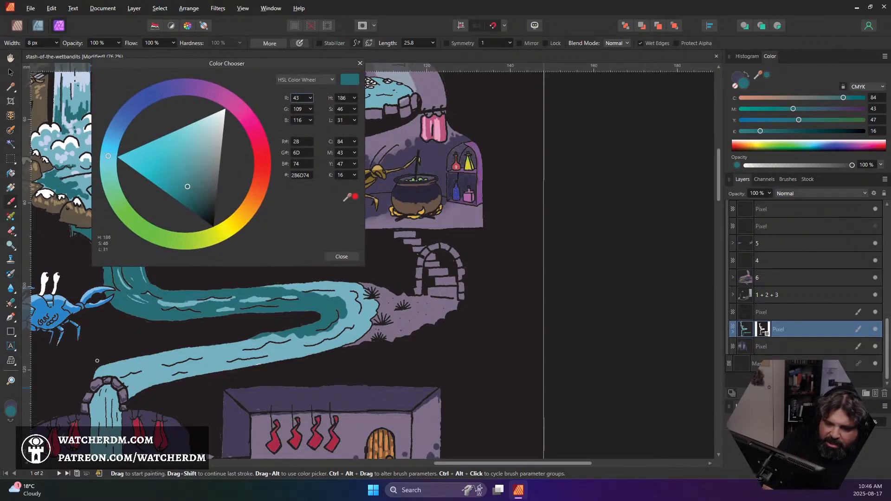
{"action": "left_click", "coordinate": [190, 202]}
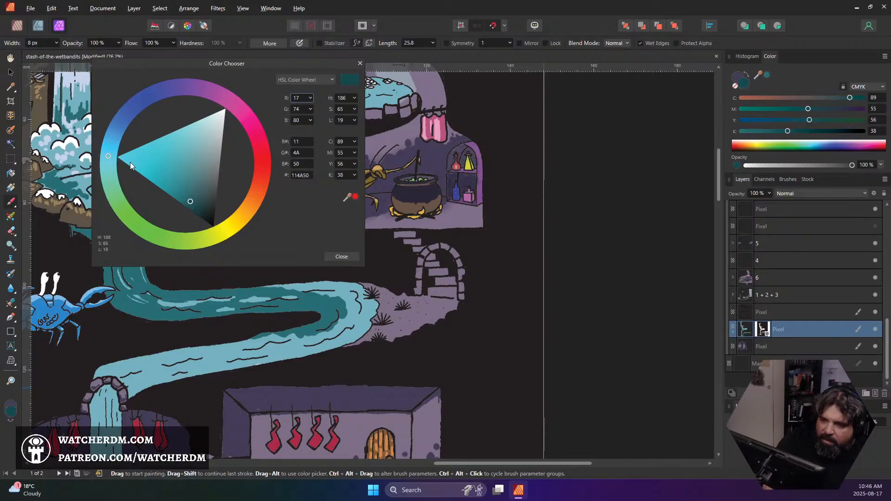
{"action": "left_click_drag", "start_coordinate": [109, 159], "coordinate": [109, 163]}
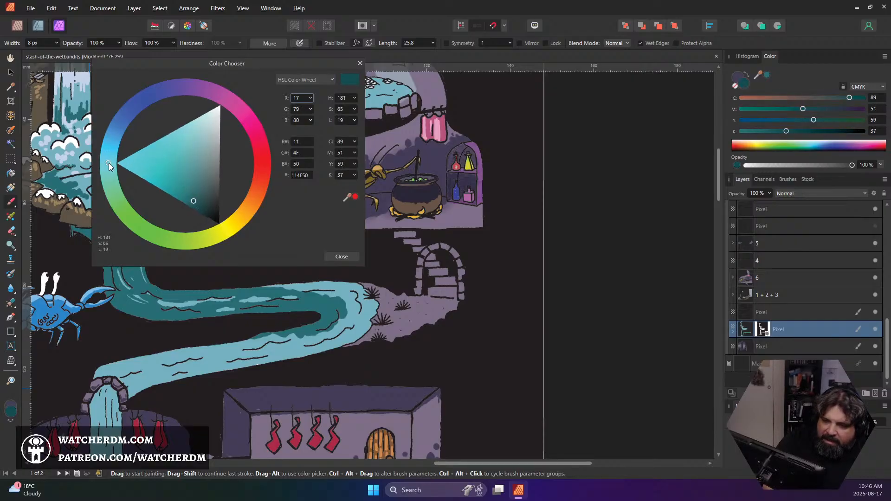
{"action": "left_click", "coordinate": [342, 256]}
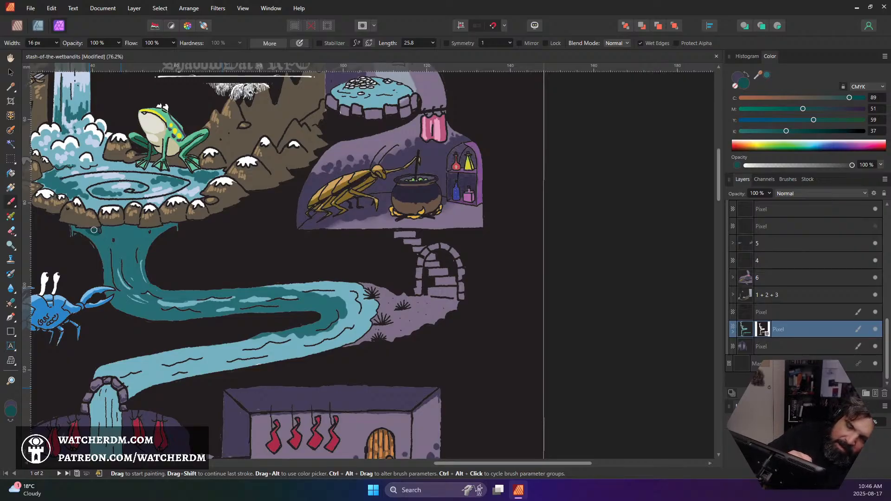
{"action": "mouse_move", "coordinate": [94, 229]}
{"action": "left_mouse_down"}
{"action": "mouse_move", "coordinate": [122, 240]}
{"action": "mouse_move", "coordinate": [135, 233]}
{"action": "mouse_move", "coordinate": [129, 226]}
{"action": "mouse_move", "coordinate": [149, 228]}
{"action": "mouse_move", "coordinate": [131, 251]}
{"action": "mouse_move", "coordinate": [142, 234]}
{"action": "mouse_move", "coordinate": [161, 228]}
{"action": "mouse_move", "coordinate": [134, 243]}
{"action": "mouse_move", "coordinate": [112, 246]}
{"action": "mouse_move", "coordinate": [110, 236]}
{"action": "mouse_move", "coordinate": [126, 241]}
{"action": "mouse_move", "coordinate": [136, 256]}
{"action": "left_mouse_up"}
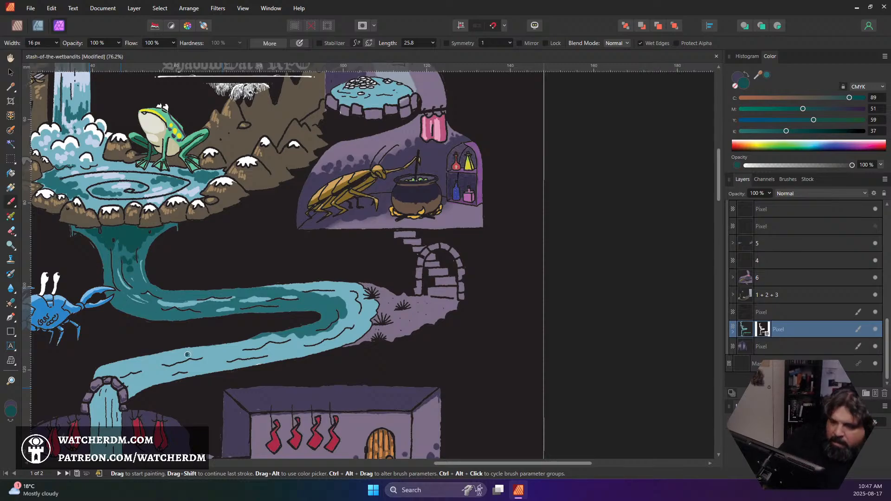
Sample the pale lavender-blue from the pool and highlight the ripple in the stream's bend with an 8 px brush
{"action": "scroll", "coordinate": [184, 290], "scroll_direction": "down", "scroll_amount": 5}
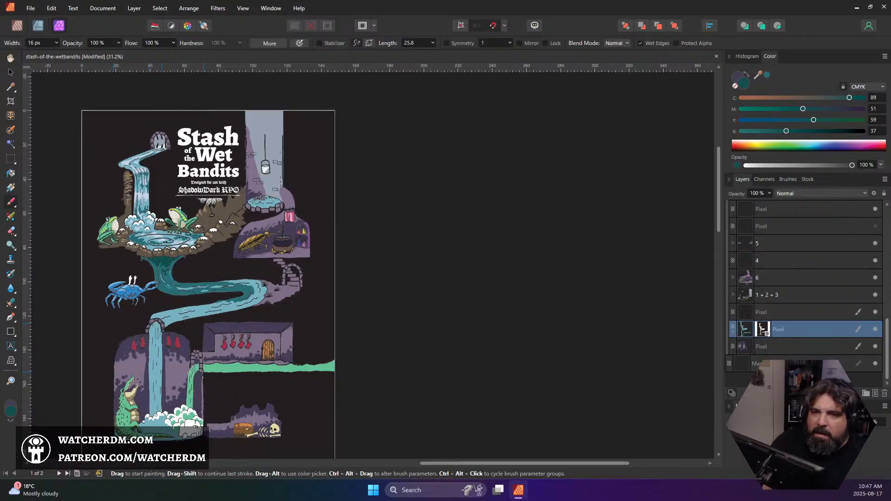
{"action": "scroll", "coordinate": [184, 310], "scroll_direction": "up", "scroll_amount": 3}
{"action": "scroll", "coordinate": [185, 310], "scroll_direction": "down", "scroll_amount": 2}
{"action": "scroll", "coordinate": [222, 257], "scroll_direction": "up", "scroll_amount": 6}
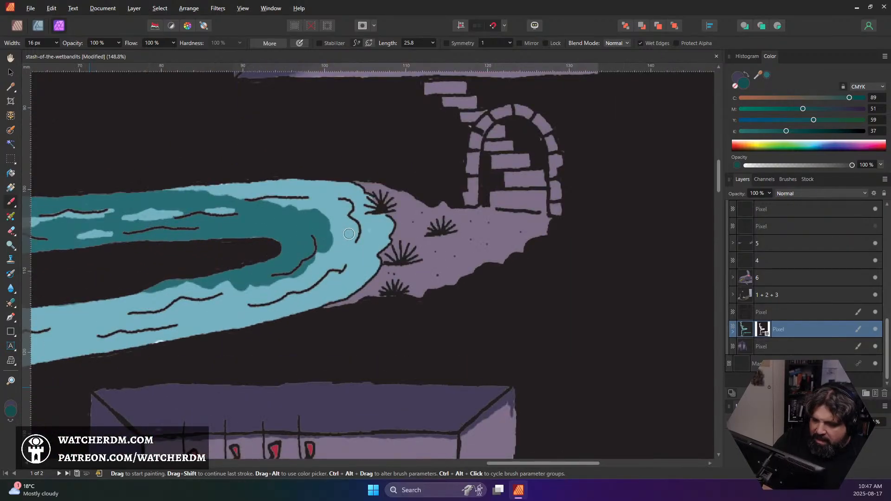
{"action": "left_click", "coordinate": [348, 233], "text": "alt"}
{"action": "scroll", "coordinate": [175, 256], "scroll_direction": "down", "scroll_amount": 2}
{"action": "scroll", "coordinate": [177, 253], "scroll_direction": "down", "scroll_amount": 5}
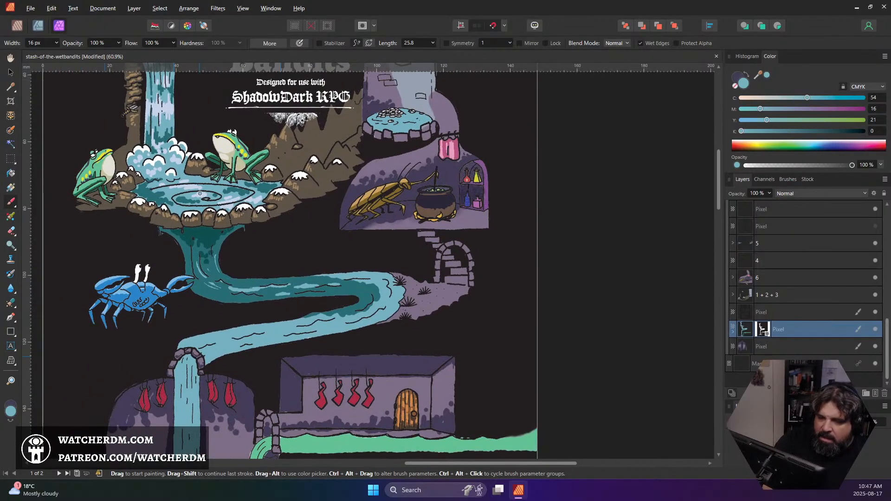
{"action": "left_click", "coordinate": [200, 195], "text": "alt"}
{"action": "scroll", "coordinate": [370, 285], "scroll_direction": "up", "scroll_amount": 5}
{"action": "key", "text": "bracketright"}
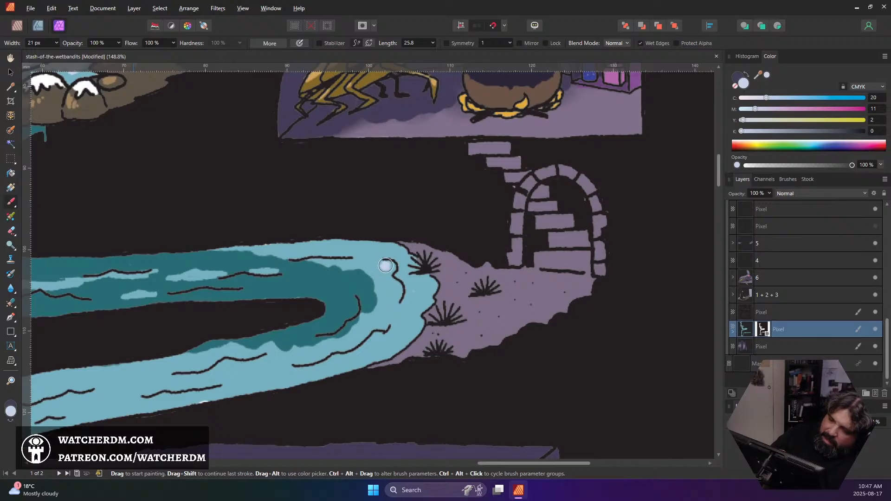
{"action": "key", "text": "bracketleft"}
{"action": "key", "text": "bracketleft"}
{"action": "key", "text": "bracketleft"}
{"action": "key", "text": "bracketleft"}
{"action": "key", "text": "bracketleft"}
{"action": "mouse_move", "coordinate": [380, 262]}
{"action": "left_mouse_down"}
{"action": "mouse_move", "coordinate": [394, 267]}
{"action": "mouse_move", "coordinate": [386, 277]}
{"action": "mouse_move", "coordinate": [401, 295]}
{"action": "mouse_move", "coordinate": [397, 285]}
{"action": "mouse_move", "coordinate": [394, 300]}
{"action": "mouse_move", "coordinate": [376, 261]}
{"action": "left_mouse_up"}
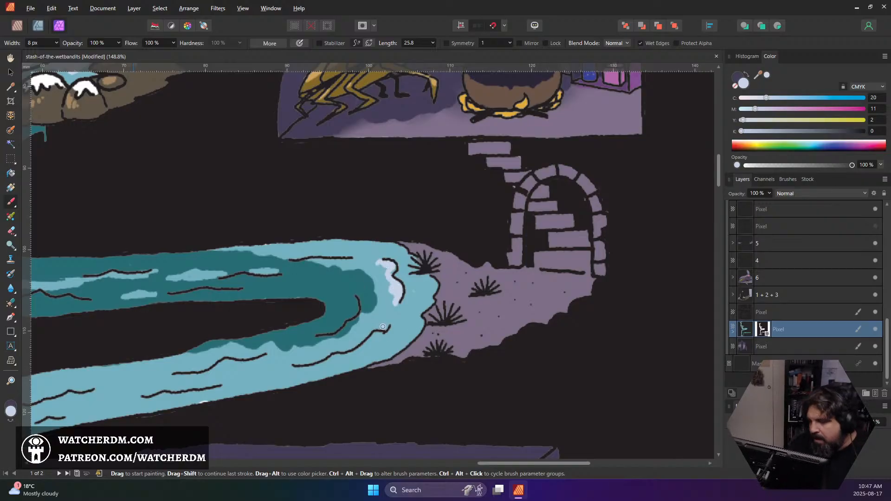
Paint pale lavender-blue highlights along the bend's lower ripple, its outer bank and the ripple entering the bend
{"action": "left_click_drag", "start_coordinate": [390, 328], "coordinate": [306, 367]}
{"action": "key", "text": "ctrl+z"}
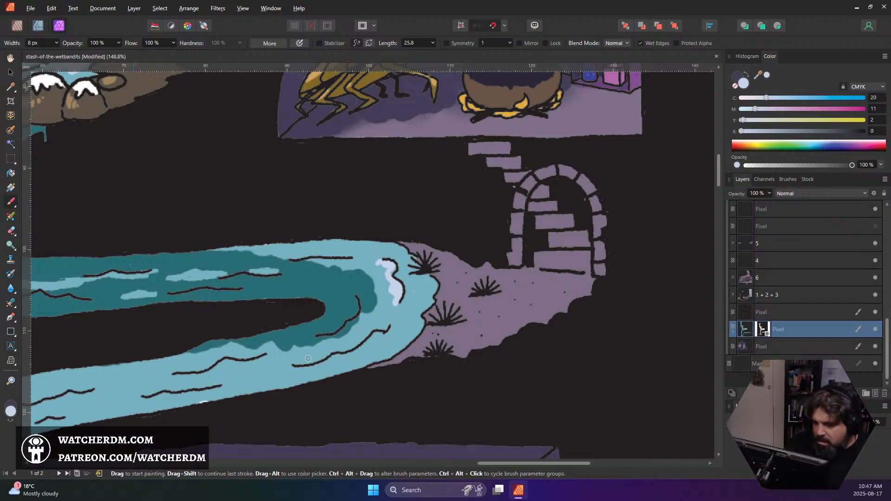
{"action": "mouse_move", "coordinate": [297, 365]}
{"action": "left_mouse_down"}
{"action": "mouse_move", "coordinate": [357, 342]}
{"action": "mouse_move", "coordinate": [386, 325]}
{"action": "mouse_move", "coordinate": [384, 317]}
{"action": "mouse_move", "coordinate": [408, 327]}
{"action": "mouse_move", "coordinate": [347, 368]}
{"action": "mouse_move", "coordinate": [369, 353]}
{"action": "mouse_move", "coordinate": [383, 353]}
{"action": "mouse_move", "coordinate": [360, 365]}
{"action": "mouse_move", "coordinate": [406, 341]}
{"action": "left_mouse_up"}
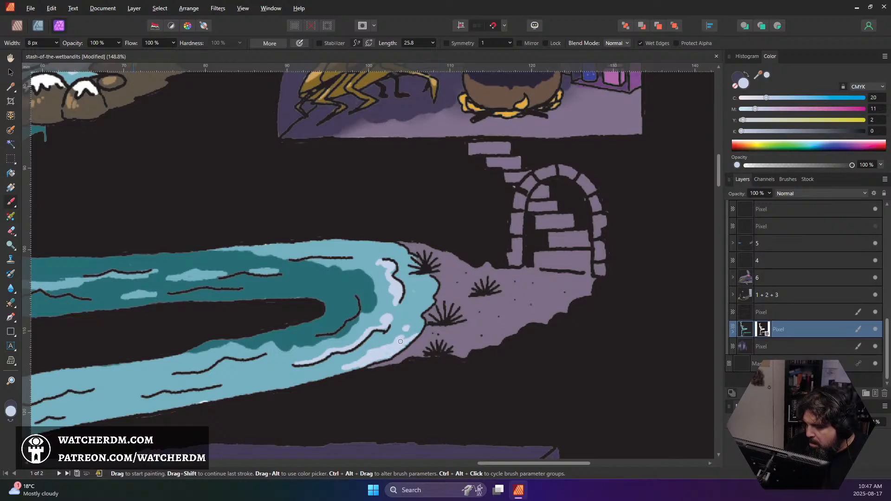
{"action": "mouse_move", "coordinate": [422, 307]}
{"action": "left_mouse_down"}
{"action": "mouse_move", "coordinate": [432, 284]}
{"action": "mouse_move", "coordinate": [432, 293]}
{"action": "left_mouse_up"}
{"action": "mouse_move", "coordinate": [406, 257]}
{"action": "left_mouse_down"}
{"action": "mouse_move", "coordinate": [364, 242]}
{"action": "mouse_move", "coordinate": [396, 247]}
{"action": "left_mouse_up"}
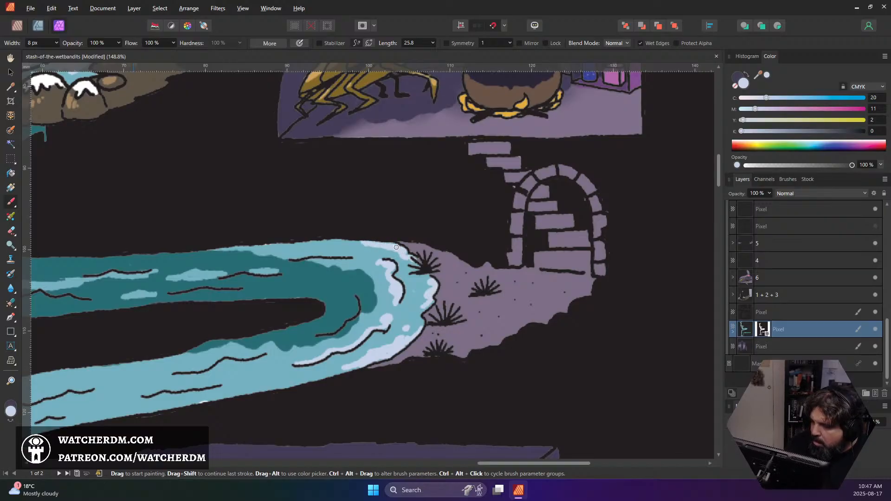
{"action": "mouse_move", "coordinate": [338, 258]}
{"action": "left_mouse_down"}
{"action": "mouse_move", "coordinate": [361, 258]}
{"action": "mouse_move", "coordinate": [349, 254]}
{"action": "left_mouse_up"}
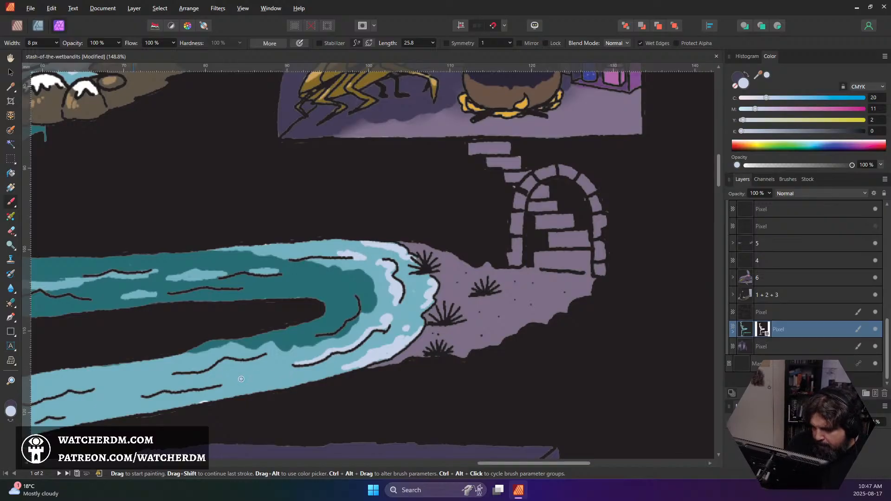
Add pale lavender-blue highlight streaks beside the ripples along the stream's lower stretch
{"action": "mouse_move", "coordinate": [225, 384]}
{"action": "left_mouse_down"}
{"action": "mouse_move", "coordinate": [279, 371]}
{"action": "mouse_move", "coordinate": [240, 381]}
{"action": "mouse_move", "coordinate": [226, 360]}
{"action": "mouse_move", "coordinate": [211, 366]}
{"action": "mouse_move", "coordinate": [235, 365]}
{"action": "mouse_move", "coordinate": [220, 369]}
{"action": "left_mouse_up"}
{"action": "key", "text": "ctrl+z"}
{"action": "mouse_move", "coordinate": [162, 403]}
{"action": "left_mouse_down"}
{"action": "mouse_move", "coordinate": [132, 378]}
{"action": "mouse_move", "coordinate": [159, 374]}
{"action": "mouse_move", "coordinate": [120, 384]}
{"action": "mouse_move", "coordinate": [225, 345]}
{"action": "mouse_move", "coordinate": [354, 257]}
{"action": "left_mouse_up"}
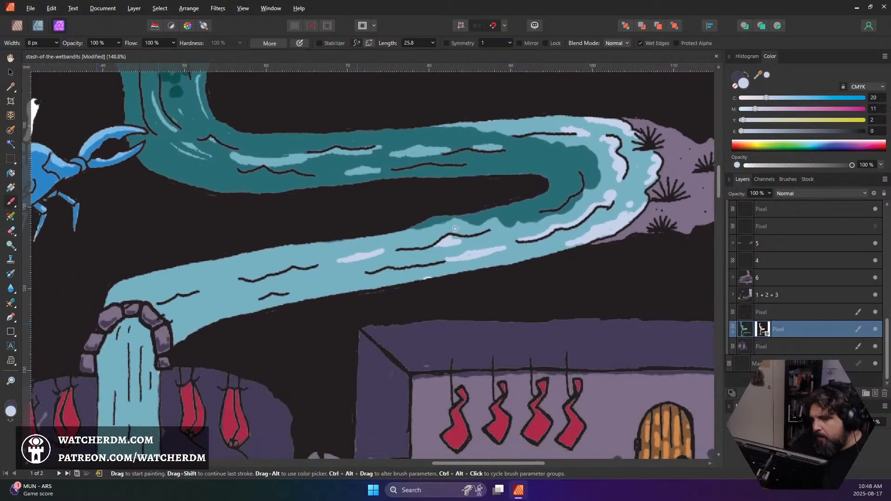
{"action": "left_click", "coordinate": [232, 264]}
{"action": "mouse_move", "coordinate": [204, 265]}
{"action": "left_mouse_down"}
{"action": "mouse_move", "coordinate": [280, 261]}
{"action": "mouse_move", "coordinate": [235, 266]}
{"action": "mouse_move", "coordinate": [261, 283]}
{"action": "mouse_move", "coordinate": [317, 270]}
{"action": "left_mouse_up"}
{"action": "mouse_move", "coordinate": [281, 293]}
{"action": "left_mouse_down"}
{"action": "mouse_move", "coordinate": [324, 287]}
{"action": "mouse_move", "coordinate": [273, 298]}
{"action": "mouse_move", "coordinate": [348, 286]}
{"action": "left_mouse_up"}
Paint pale lavender-blue highlights at the top of the waterfall inside the stone arch and on the stream end above it
{"action": "scroll", "coordinate": [349, 286], "scroll_direction": "down", "scroll_amount": 5}
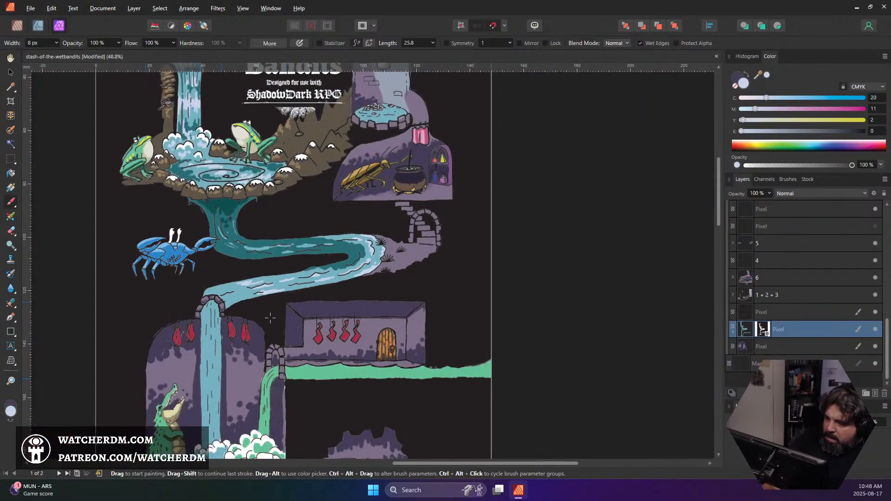
{"action": "scroll", "coordinate": [253, 288], "scroll_direction": "up", "scroll_amount": 5}
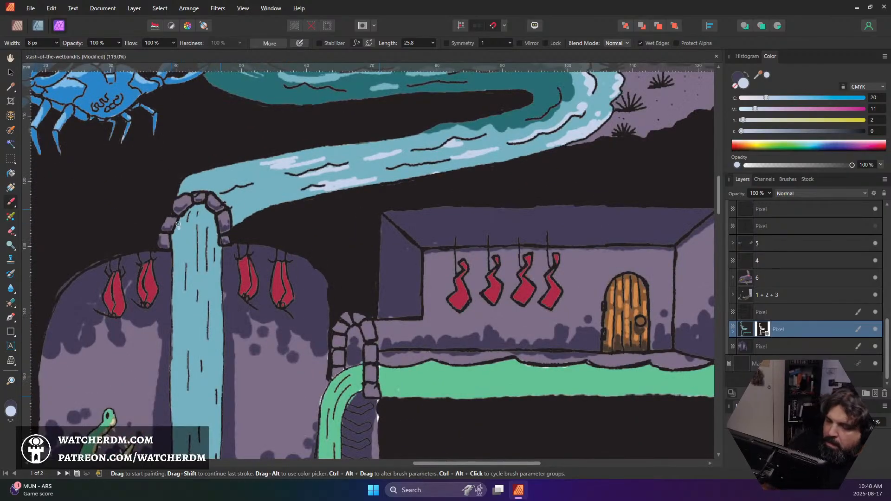
{"action": "mouse_move", "coordinate": [177, 236]}
{"action": "left_mouse_down"}
{"action": "mouse_move", "coordinate": [187, 217]}
{"action": "mouse_move", "coordinate": [174, 251]}
{"action": "mouse_move", "coordinate": [192, 224]}
{"action": "mouse_move", "coordinate": [195, 241]}
{"action": "mouse_move", "coordinate": [205, 219]}
{"action": "mouse_move", "coordinate": [215, 247]}
{"action": "left_mouse_up"}
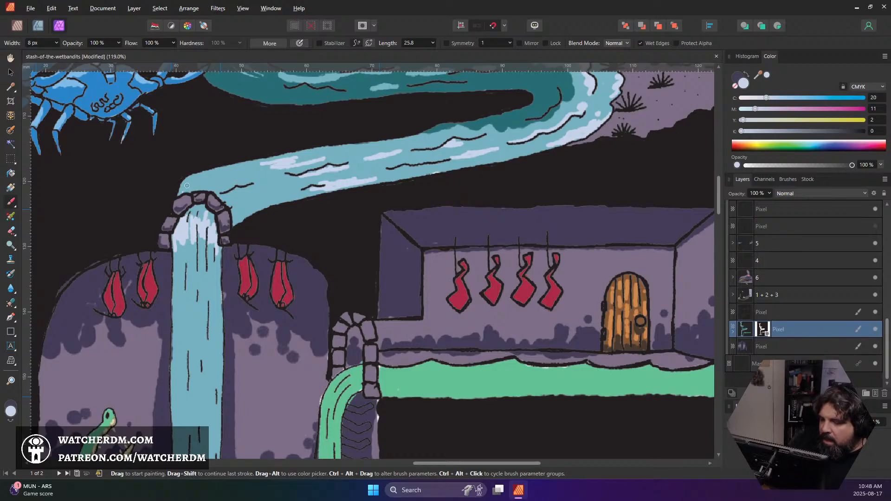
{"action": "mouse_move", "coordinate": [186, 186]}
{"action": "left_mouse_down"}
{"action": "mouse_move", "coordinate": [206, 182]}
{"action": "mouse_move", "coordinate": [184, 192]}
{"action": "mouse_move", "coordinate": [229, 212]}
{"action": "left_mouse_up"}
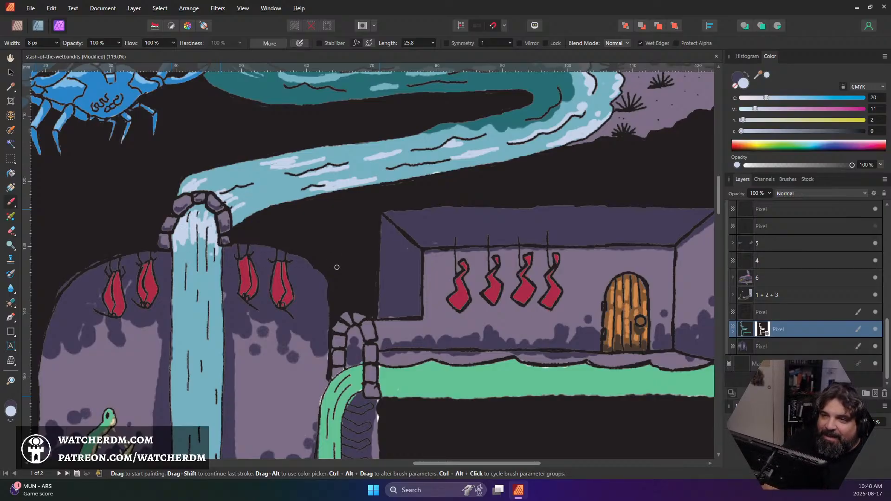
{"action": "scroll", "coordinate": [431, 263], "scroll_direction": "down", "scroll_amount": 6}
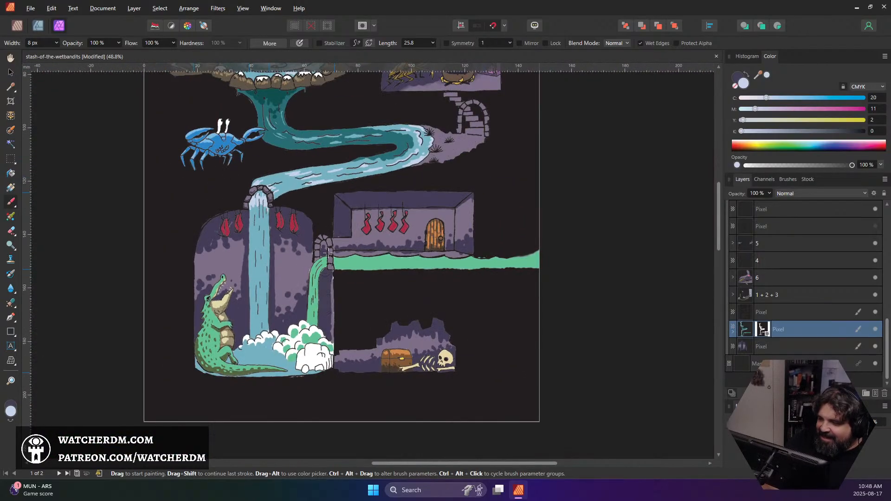
{"action": "scroll", "coordinate": [260, 265], "scroll_direction": "down", "scroll_amount": 3}
{"action": "scroll", "coordinate": [260, 265], "scroll_direction": "up", "scroll_amount": 8}
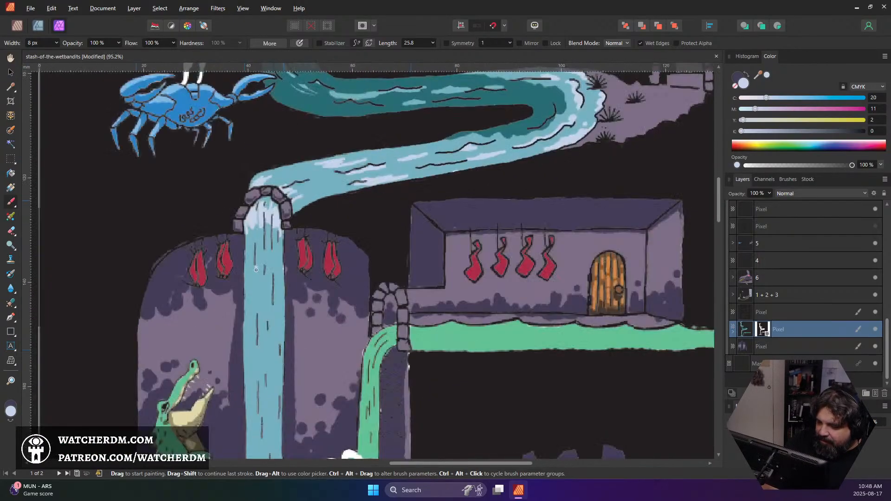
Paint a ragged pale lavender-blue highlight band across the waterfall's middle with a 16 px brush
{"action": "scroll", "coordinate": [260, 274], "scroll_direction": "down", "scroll_amount": 2}
{"action": "scroll", "coordinate": [260, 276], "scroll_direction": "down", "scroll_amount": 1}
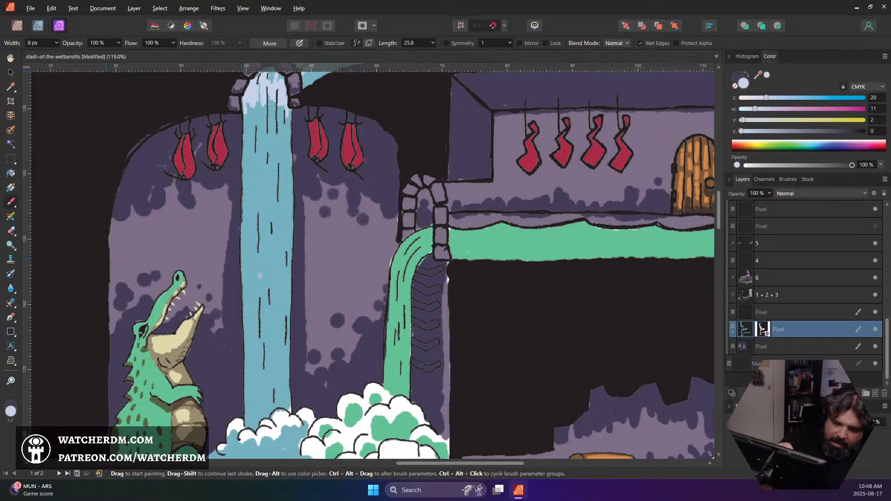
{"action": "key", "text": "bracketright"}
{"action": "key", "text": "bracketright"}
{"action": "key", "text": "bracketright"}
{"action": "key", "text": "bracketright"}
{"action": "key", "text": "bracketright"}
{"action": "key", "text": "bracketright"}
{"action": "key", "text": "bracketright"}
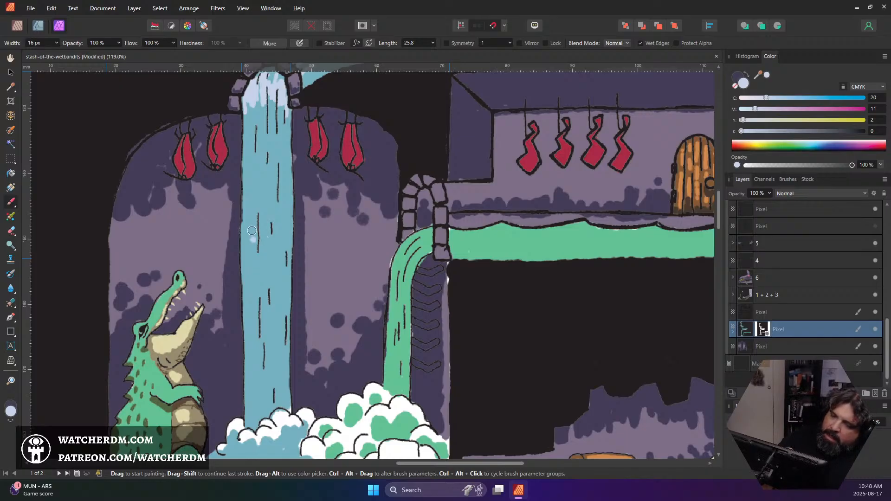
{"action": "mouse_move", "coordinate": [245, 215]}
{"action": "left_mouse_down"}
{"action": "mouse_move", "coordinate": [248, 246]}
{"action": "mouse_move", "coordinate": [253, 225]}
{"action": "mouse_move", "coordinate": [255, 240]}
{"action": "mouse_move", "coordinate": [261, 224]}
{"action": "mouse_move", "coordinate": [266, 243]}
{"action": "mouse_move", "coordinate": [272, 221]}
{"action": "mouse_move", "coordinate": [275, 259]}
{"action": "mouse_move", "coordinate": [288, 208]}
{"action": "mouse_move", "coordinate": [287, 258]}
{"action": "left_mouse_up"}
Dab pale lavender-blue highlights on the base of the waterfall just above the foam with a 12 px brush
{"action": "scroll", "coordinate": [274, 234], "scroll_direction": "down", "scroll_amount": 3}
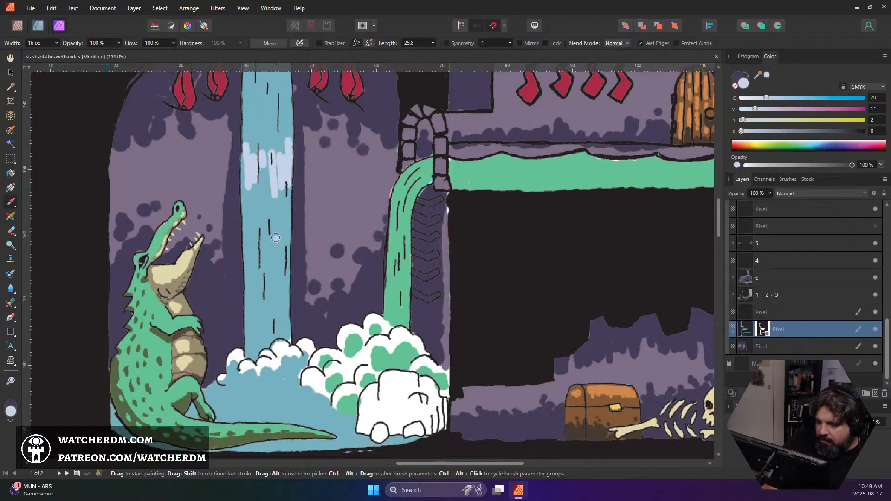
{"action": "key", "text": "["}
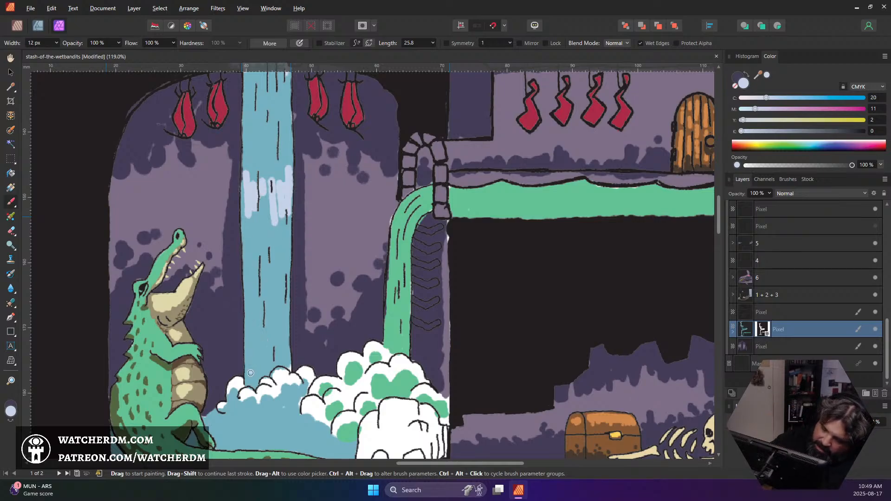
{"action": "left_click_drag", "start_coordinate": [250, 373], "coordinate": [256, 343]}
{"action": "mouse_move", "coordinate": [275, 312]}
{"action": "left_mouse_down"}
{"action": "mouse_move", "coordinate": [275, 345]}
{"action": "mouse_move", "coordinate": [282, 340]}
{"action": "left_mouse_up"}
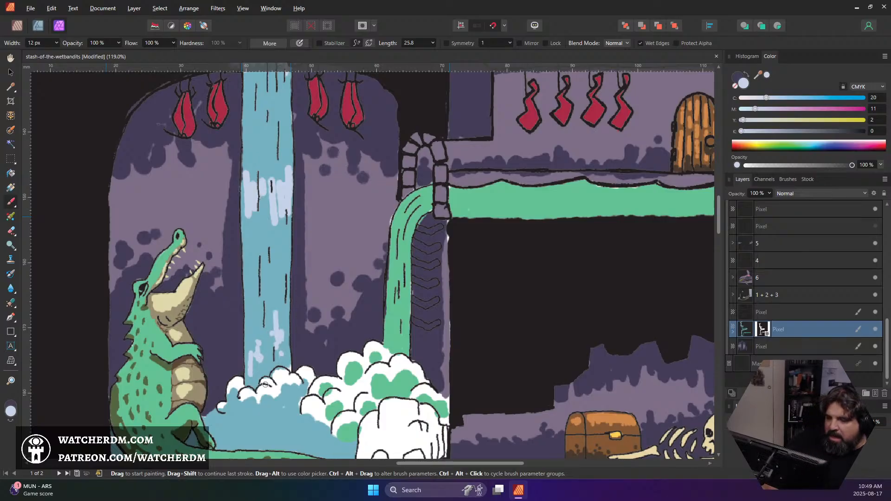
Check the water layer by toggling its visibility, and dab pale lavender-blue highlights across the pool below the foam
{"action": "scroll", "coordinate": [265, 384], "scroll_direction": "down", "scroll_amount": 3}
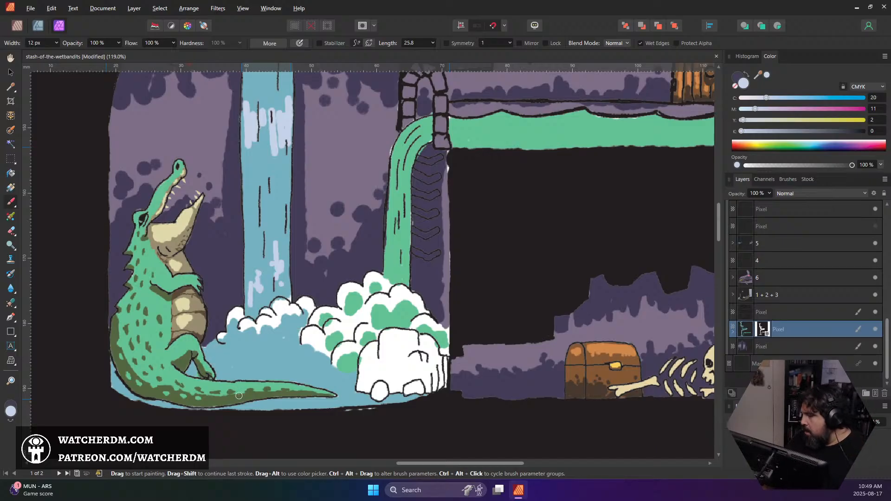
{"action": "left_click", "coordinate": [875, 330]}
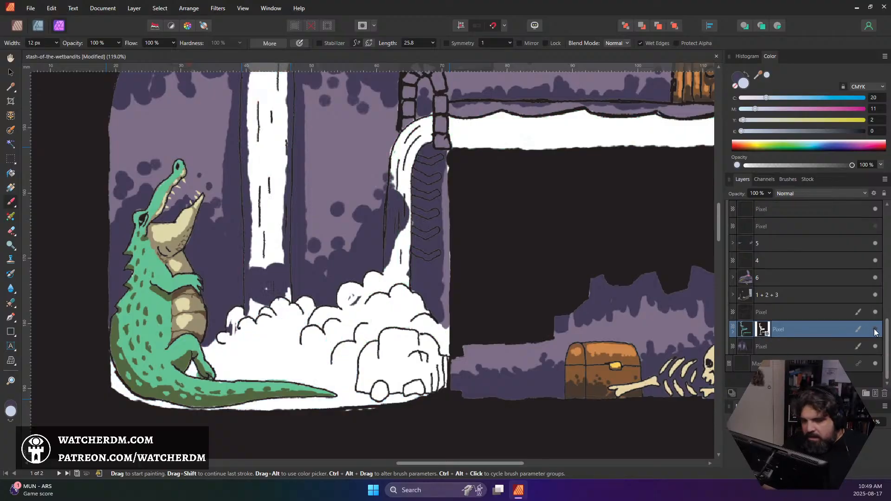
{"action": "left_click", "coordinate": [875, 330]}
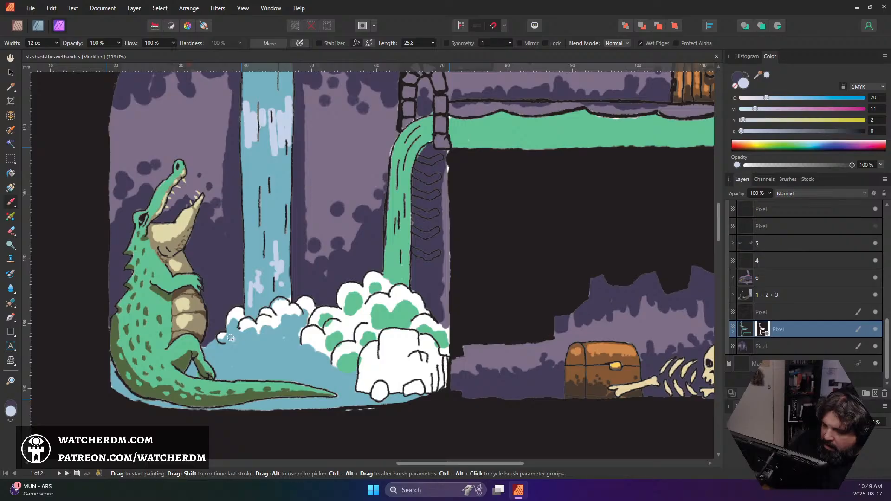
{"action": "mouse_move", "coordinate": [230, 338]}
{"action": "left_mouse_down"}
{"action": "mouse_move", "coordinate": [282, 331]}
{"action": "mouse_move", "coordinate": [293, 317]}
{"action": "mouse_move", "coordinate": [294, 331]}
{"action": "mouse_move", "coordinate": [285, 327]}
{"action": "mouse_move", "coordinate": [303, 346]}
{"action": "mouse_move", "coordinate": [278, 352]}
{"action": "mouse_move", "coordinate": [268, 345]}
{"action": "mouse_move", "coordinate": [316, 361]}
{"action": "mouse_move", "coordinate": [312, 348]}
{"action": "mouse_move", "coordinate": [328, 380]}
{"action": "left_mouse_up"}
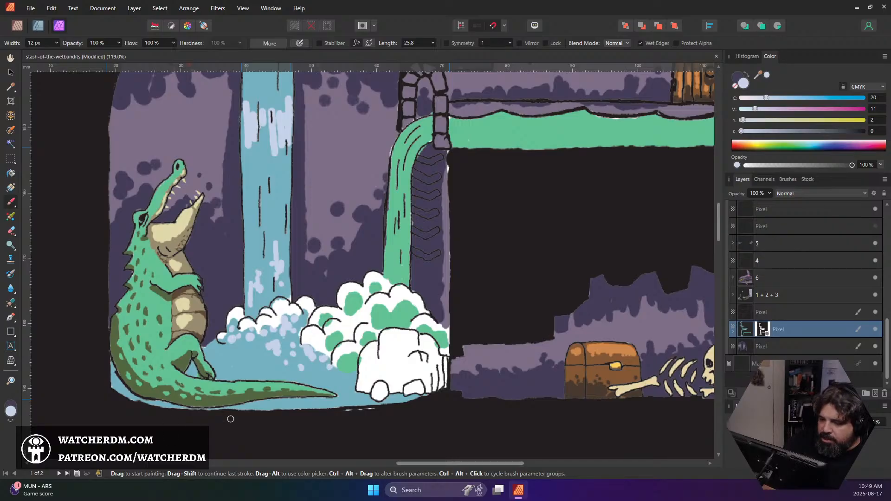
Sample the dark teal from the stream's bend and shade beneath the upper ripple of the lower stretch with a 6 px brush
{"action": "scroll", "coordinate": [332, 345], "scroll_direction": "down", "scroll_amount": 3}
{"action": "scroll", "coordinate": [337, 332], "scroll_direction": "down", "scroll_amount": 1}
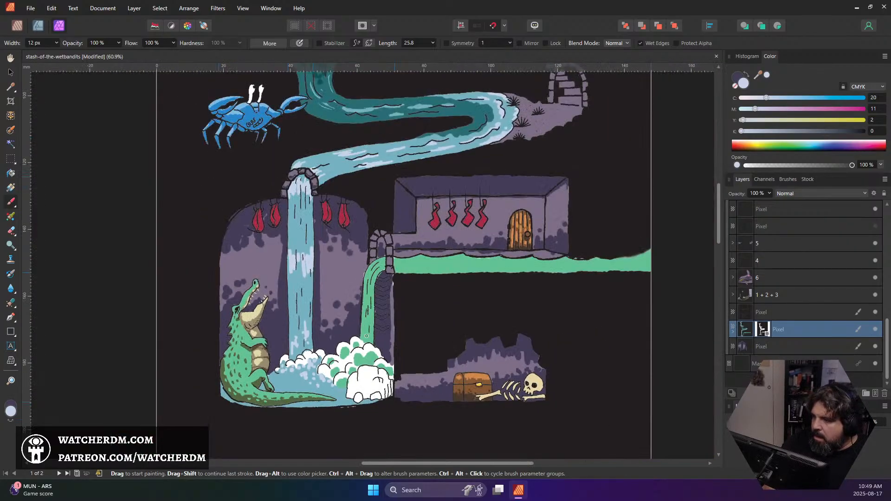
{"action": "scroll", "coordinate": [381, 328], "scroll_direction": "up", "scroll_amount": 3}
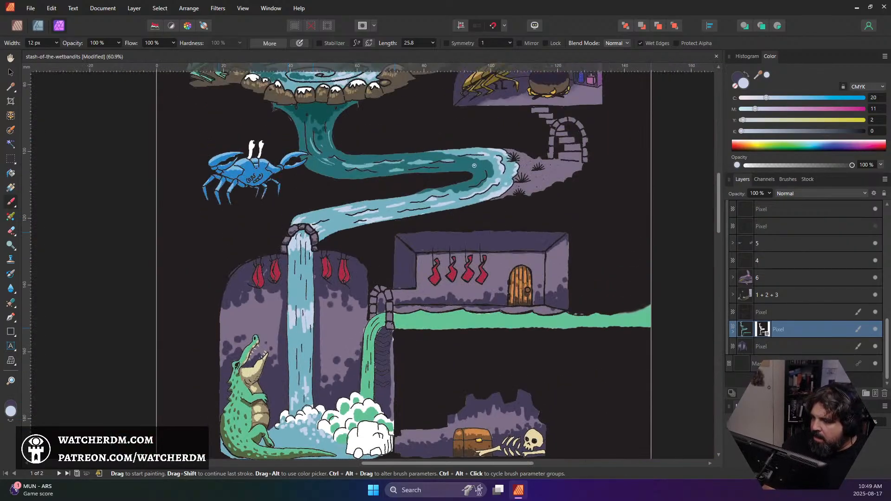
{"action": "left_click", "coordinate": [477, 166], "text": "alt"}
{"action": "scroll", "coordinate": [399, 203], "scroll_direction": "up", "scroll_amount": 5}
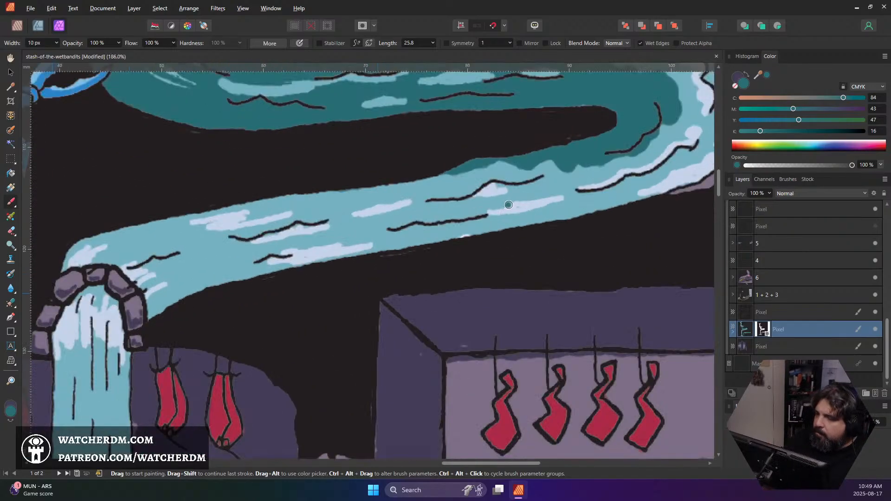
{"action": "key", "text": "bracketleft"}
{"action": "key", "text": "bracketleft"}
{"action": "key", "text": "bracketleft"}
{"action": "key", "text": "bracketleft"}
{"action": "key", "text": "bracketleft"}
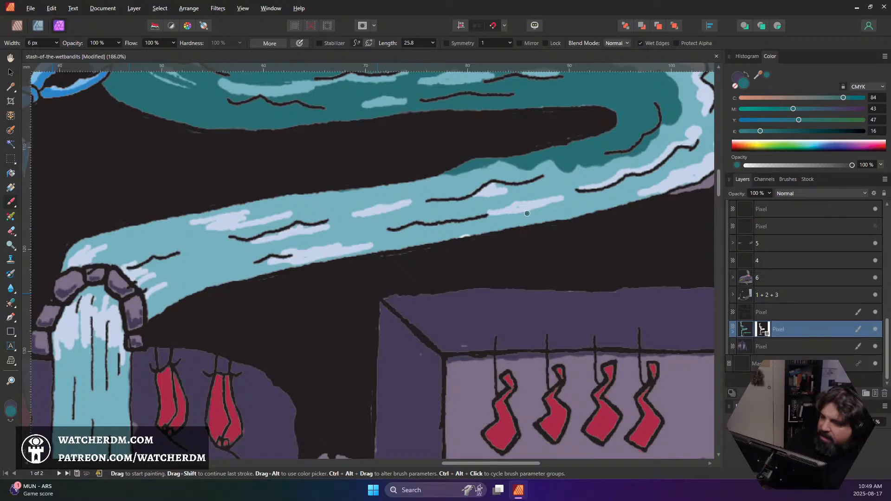
{"action": "key", "text": "bracketleft"}
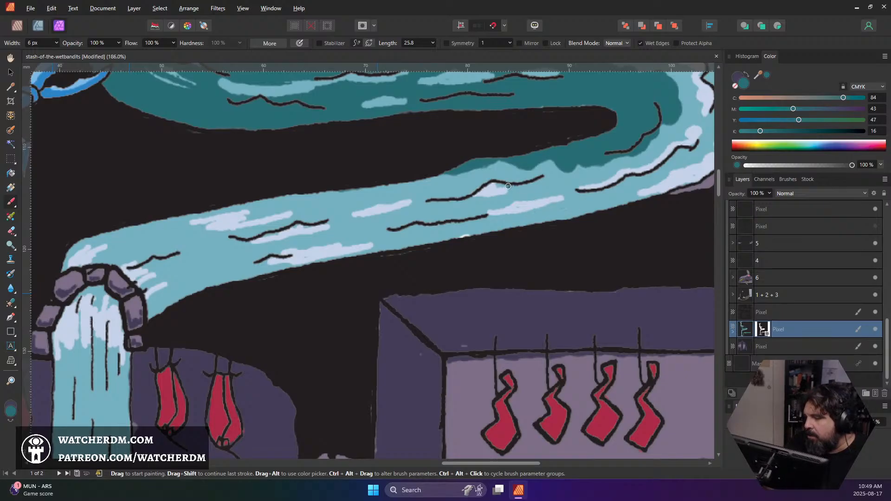
{"action": "left_click_drag", "start_coordinate": [498, 185], "coordinate": [542, 179]}
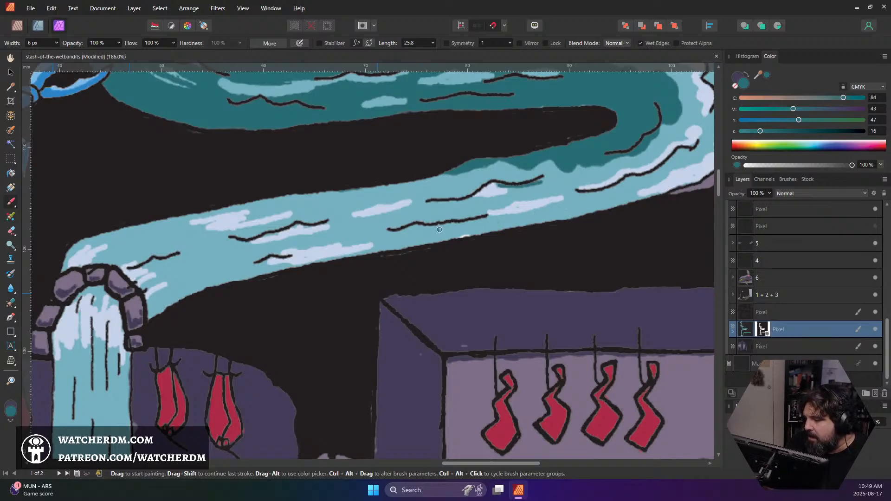
Paint dark teal shadow streaks beside the ripples and highlights along the stream's lower stretch down to the stone arch
{"action": "mouse_move", "coordinate": [486, 214]}
{"action": "left_mouse_down"}
{"action": "mouse_move", "coordinate": [377, 228]}
{"action": "mouse_move", "coordinate": [465, 224]}
{"action": "mouse_move", "coordinate": [426, 228]}
{"action": "mouse_move", "coordinate": [455, 224]}
{"action": "left_mouse_up"}
{"action": "left_click", "coordinate": [473, 227]}
{"action": "mouse_move", "coordinate": [330, 223]}
{"action": "left_mouse_down"}
{"action": "mouse_move", "coordinate": [368, 211]}
{"action": "mouse_move", "coordinate": [306, 205]}
{"action": "mouse_move", "coordinate": [386, 190]}
{"action": "left_mouse_up"}
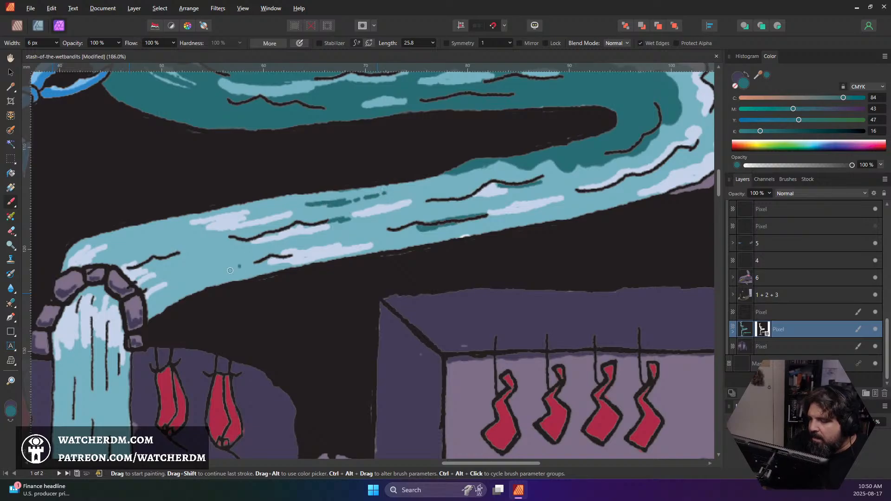
{"action": "mouse_move", "coordinate": [264, 252]}
{"action": "left_mouse_down"}
{"action": "mouse_move", "coordinate": [204, 273]}
{"action": "mouse_move", "coordinate": [172, 259]}
{"action": "mouse_move", "coordinate": [190, 253]}
{"action": "left_mouse_up"}
{"action": "left_click_drag", "start_coordinate": [198, 251], "coordinate": [202, 245]}
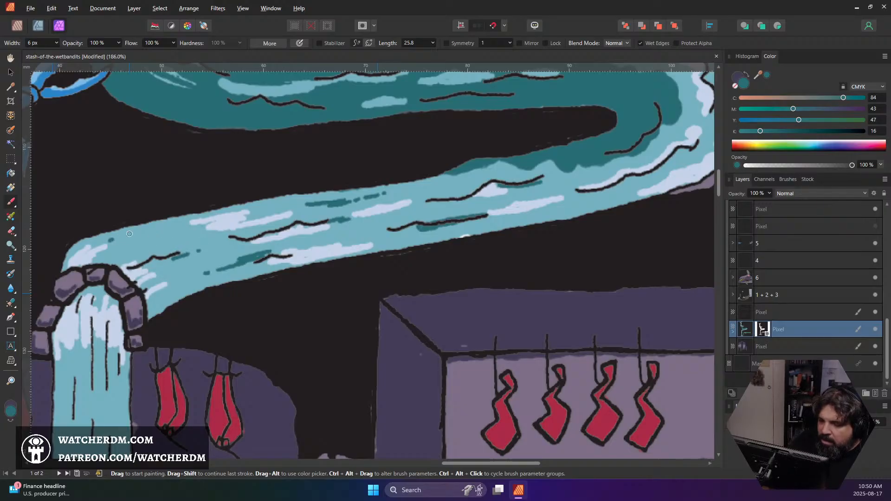
{"action": "mouse_move", "coordinate": [130, 234]}
{"action": "left_mouse_down"}
{"action": "mouse_move", "coordinate": [153, 229]}
{"action": "mouse_move", "coordinate": [93, 243]}
{"action": "mouse_move", "coordinate": [104, 239]}
{"action": "left_mouse_up"}
Shade the top of the waterfall directly beneath the stone arch in dark teal
{"action": "scroll", "coordinate": [266, 212], "scroll_direction": "down", "scroll_amount": 2}
{"action": "scroll", "coordinate": [265, 212], "scroll_direction": "down", "scroll_amount": 5}
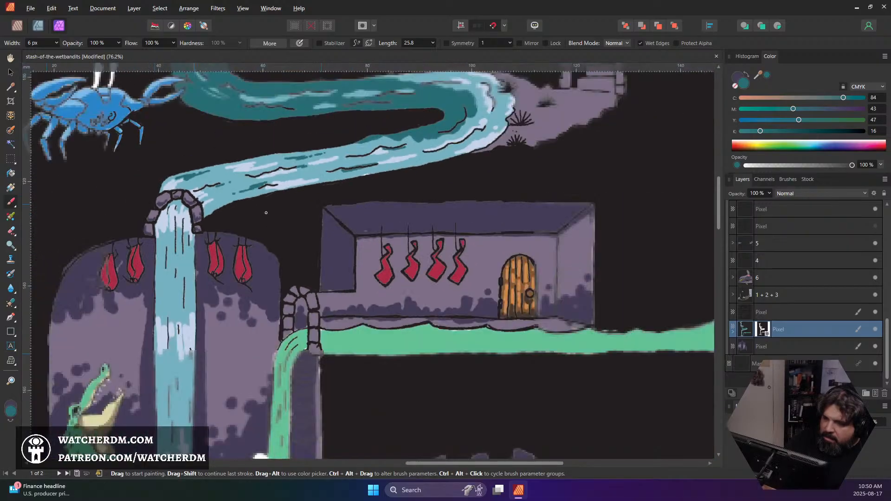
{"action": "scroll", "coordinate": [294, 215], "scroll_direction": "up", "scroll_amount": 4}
{"action": "scroll", "coordinate": [302, 213], "scroll_direction": "down", "scroll_amount": 4}
{"action": "scroll", "coordinate": [306, 214], "scroll_direction": "up", "scroll_amount": 4}
{"action": "scroll", "coordinate": [308, 213], "scroll_direction": "down", "scroll_amount": 3}
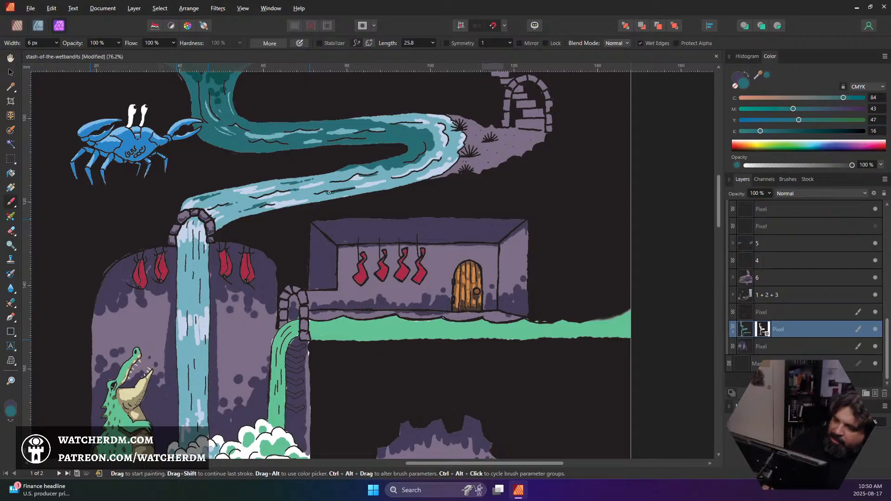
{"action": "scroll", "coordinate": [225, 270], "scroll_direction": "up", "scroll_amount": 3}
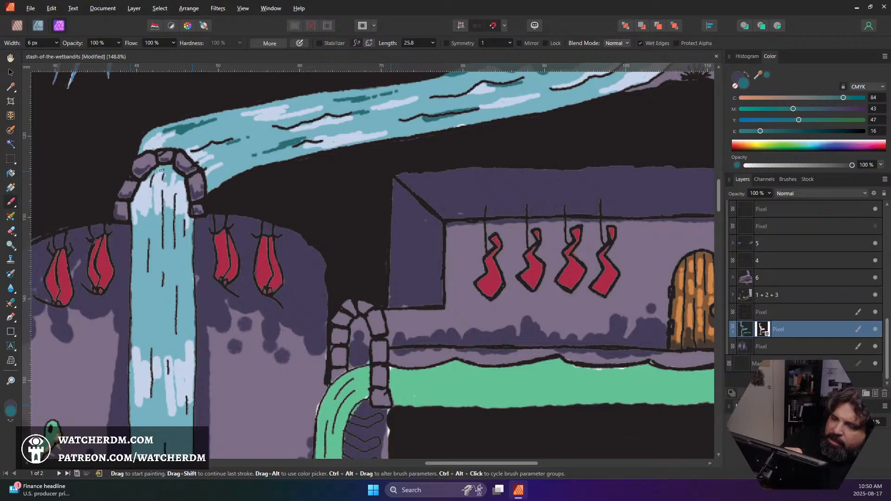
{"action": "mouse_move", "coordinate": [158, 170]}
{"action": "left_mouse_down"}
{"action": "mouse_move", "coordinate": [138, 189]}
{"action": "mouse_move", "coordinate": [170, 153]}
{"action": "mouse_move", "coordinate": [157, 176]}
{"action": "mouse_move", "coordinate": [172, 169]}
{"action": "mouse_move", "coordinate": [165, 187]}
{"action": "mouse_move", "coordinate": [169, 166]}
{"action": "mouse_move", "coordinate": [184, 191]}
{"action": "left_mouse_up"}
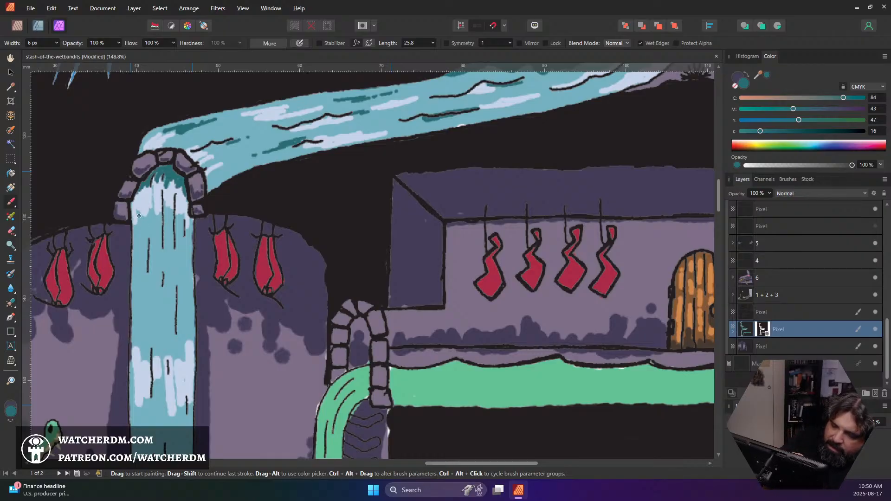
Paint vertical dark teal shadow streaks down the upper waterfall between the arch and the middle highlight band, using 6 px and 5 px brushes
{"action": "mouse_move", "coordinate": [138, 212]}
{"action": "left_mouse_down"}
{"action": "mouse_move", "coordinate": [139, 251]}
{"action": "mouse_move", "coordinate": [148, 212]}
{"action": "mouse_move", "coordinate": [148, 235]}
{"action": "mouse_move", "coordinate": [153, 216]}
{"action": "mouse_move", "coordinate": [164, 229]}
{"action": "mouse_move", "coordinate": [170, 219]}
{"action": "mouse_move", "coordinate": [174, 254]}
{"action": "left_mouse_up"}
{"action": "left_click_drag", "start_coordinate": [170, 221], "coordinate": [171, 265]}
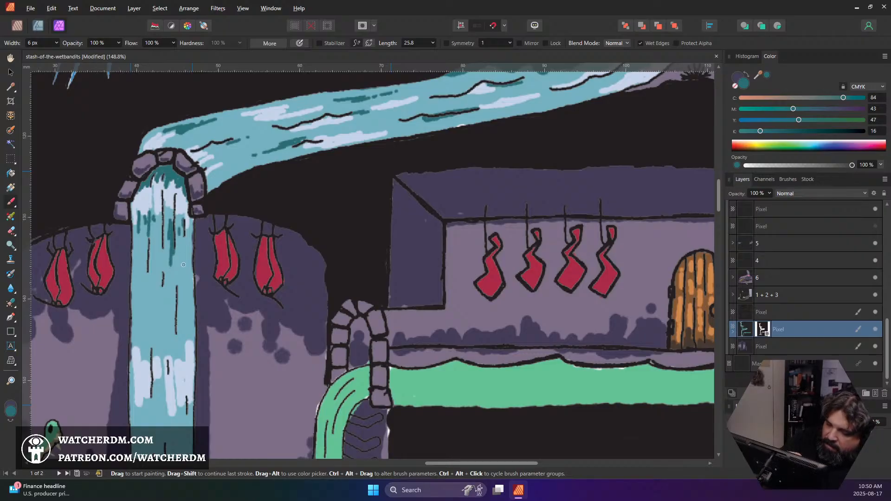
{"action": "left_click_drag", "start_coordinate": [183, 228], "coordinate": [181, 324]}
{"action": "left_click_drag", "start_coordinate": [177, 295], "coordinate": [174, 328]}
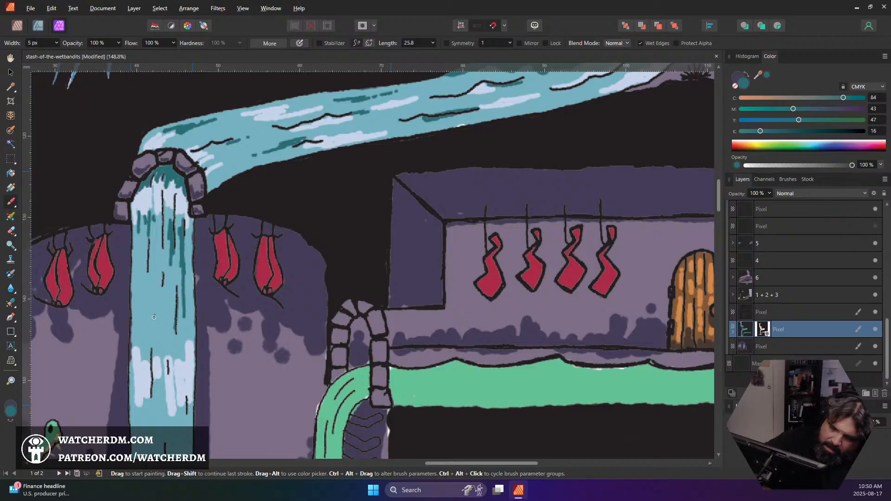
{"action": "left_click_drag", "start_coordinate": [145, 306], "coordinate": [139, 326]}
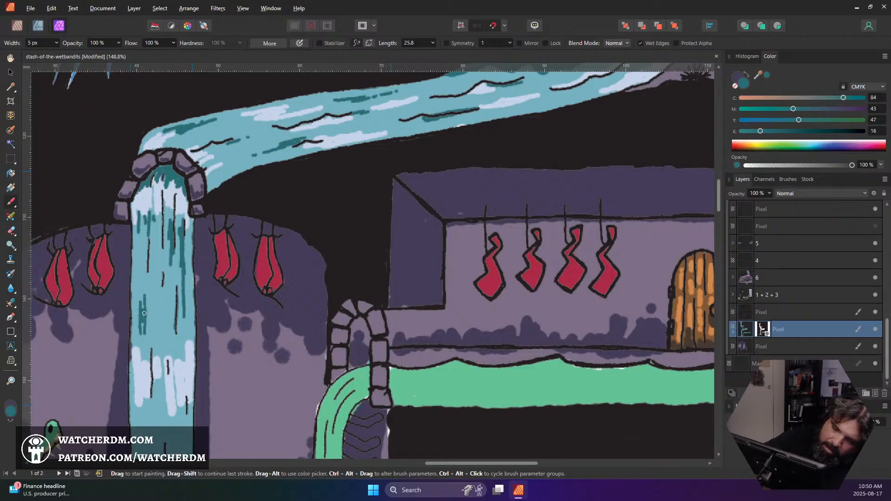
{"action": "left_click_drag", "start_coordinate": [156, 288], "coordinate": [159, 296]}
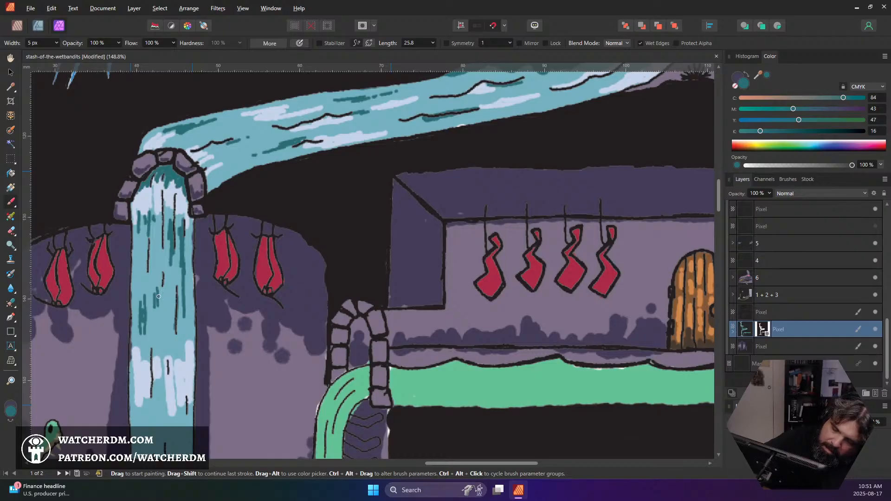
Thicken the dark teal streaks just above the waterfall's middle highlight band and along its edges with a 7 px brush
{"action": "scroll", "coordinate": [133, 225], "scroll_direction": "down", "scroll_amount": 6}
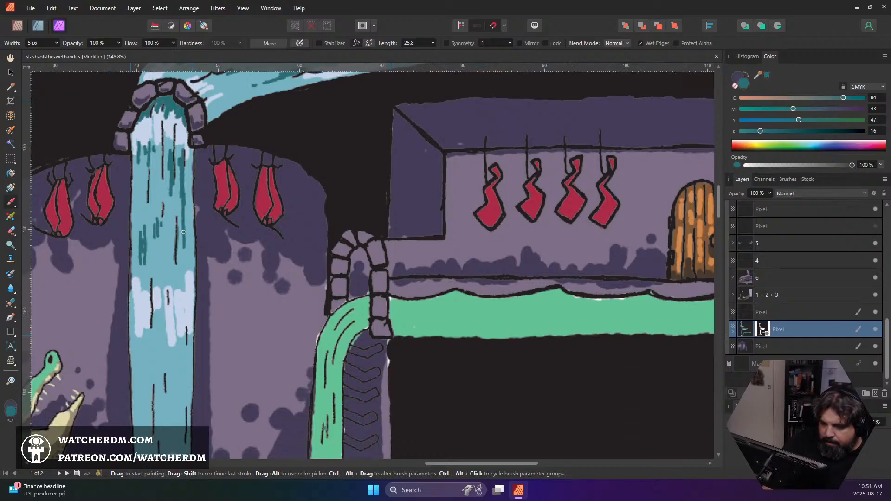
{"action": "scroll", "coordinate": [203, 222], "scroll_direction": "up", "scroll_amount": 5}
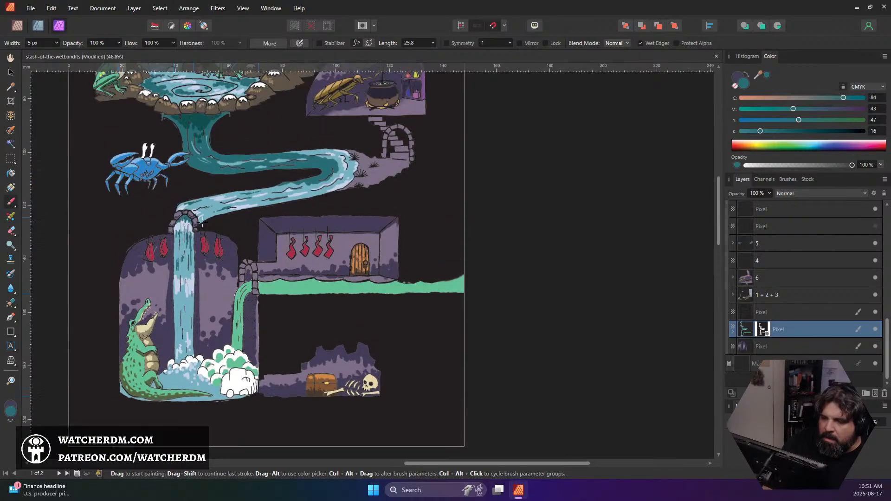
{"action": "scroll", "coordinate": [203, 222], "scroll_direction": "down", "scroll_amount": 2}
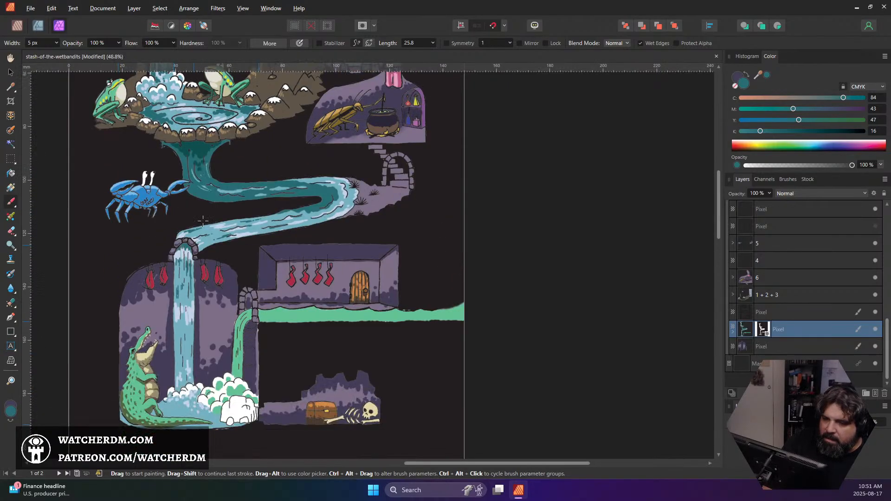
{"action": "scroll", "coordinate": [203, 222], "scroll_direction": "up", "scroll_amount": 2}
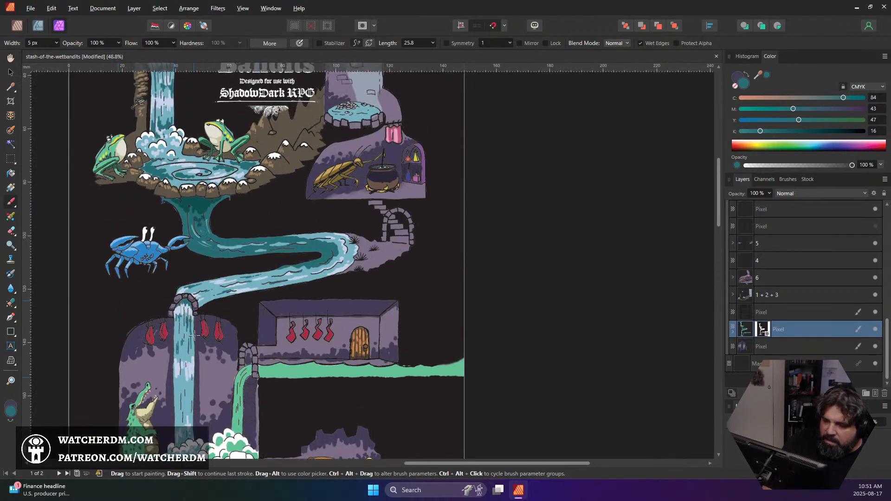
{"action": "scroll", "coordinate": [194, 335], "scroll_direction": "up", "scroll_amount": 6}
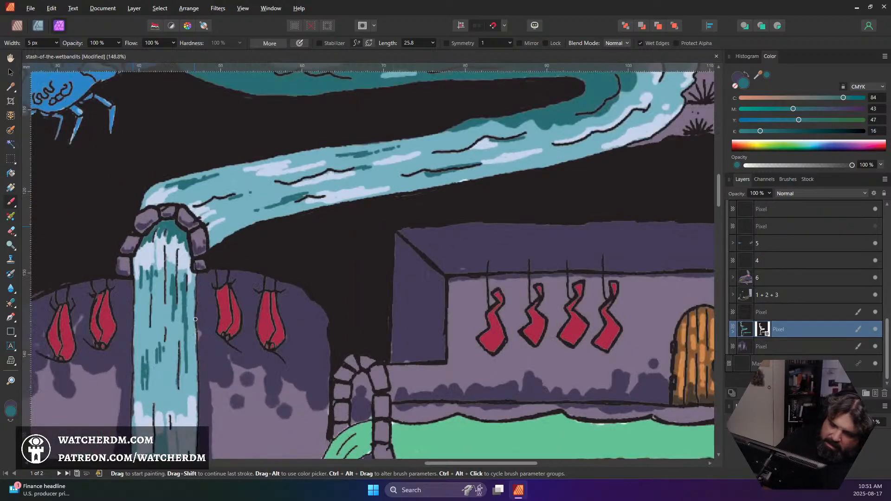
{"action": "mouse_move", "coordinate": [185, 327]}
{"action": "left_mouse_down"}
{"action": "mouse_move", "coordinate": [181, 381]}
{"action": "mouse_move", "coordinate": [161, 354]}
{"action": "mouse_move", "coordinate": [145, 389]}
{"action": "mouse_move", "coordinate": [140, 380]}
{"action": "left_mouse_up"}
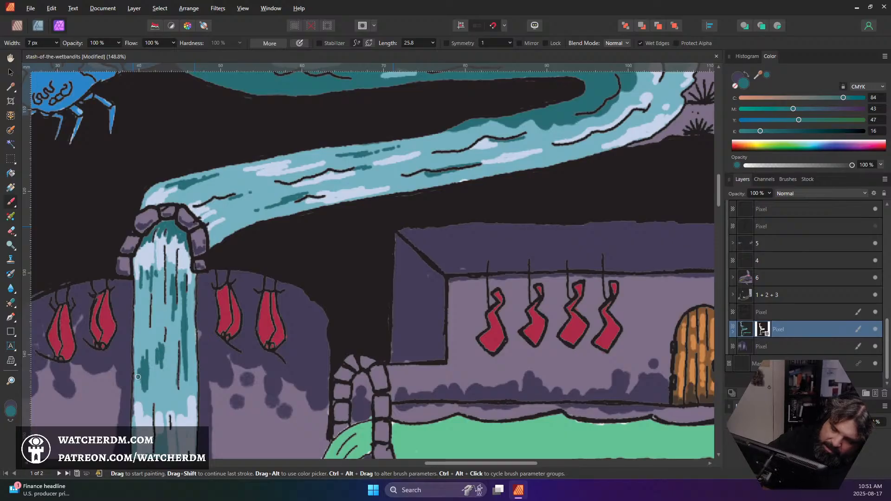
{"action": "left_click", "coordinate": [138, 353]}
{"action": "mouse_move", "coordinate": [139, 346]}
{"action": "left_mouse_down"}
{"action": "mouse_move", "coordinate": [145, 419]}
{"action": "mouse_move", "coordinate": [145, 422]}
{"action": "left_mouse_up"}
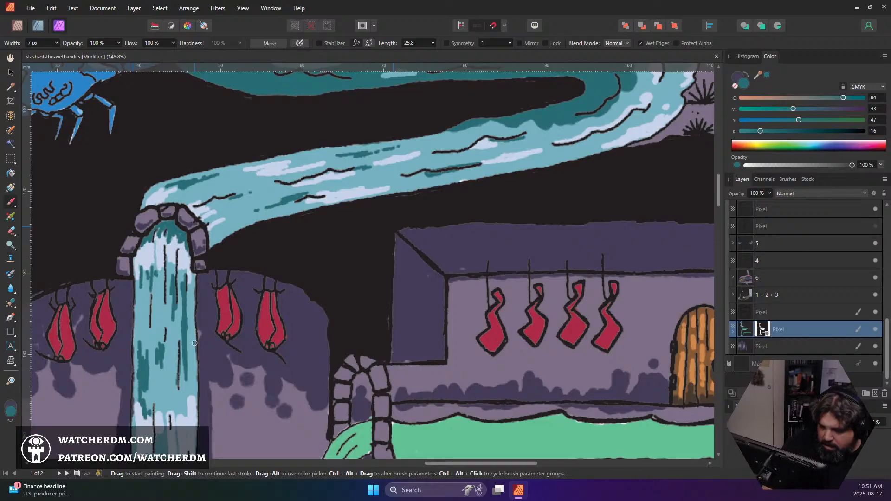
Paint dark teal shadow streaks on the lower waterfall, from the foam at its base up to the middle highlight band
{"action": "scroll", "coordinate": [194, 342], "scroll_direction": "down", "scroll_amount": 5}
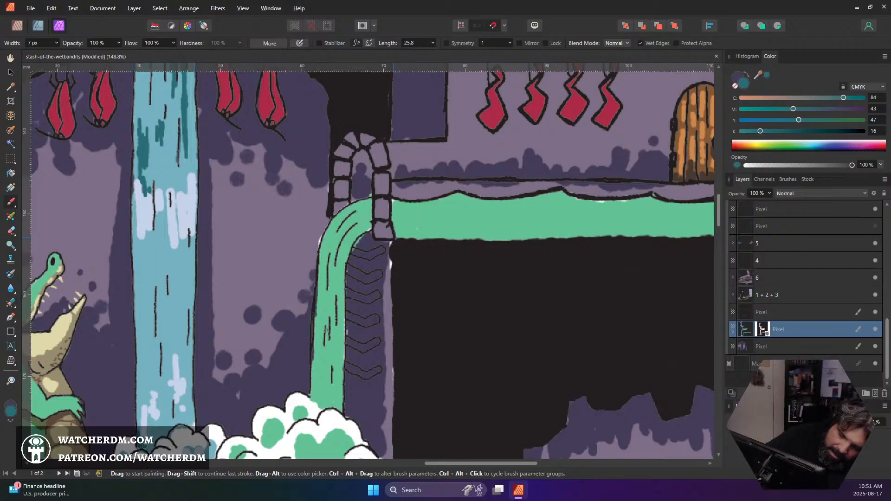
{"action": "mouse_move", "coordinate": [144, 446]}
{"action": "left_mouse_down"}
{"action": "mouse_move", "coordinate": [146, 423]}
{"action": "mouse_move", "coordinate": [153, 447]}
{"action": "mouse_move", "coordinate": [156, 412]}
{"action": "mouse_move", "coordinate": [149, 450]}
{"action": "mouse_move", "coordinate": [159, 425]}
{"action": "mouse_move", "coordinate": [163, 434]}
{"action": "mouse_move", "coordinate": [164, 393]}
{"action": "mouse_move", "coordinate": [162, 434]}
{"action": "mouse_move", "coordinate": [171, 410]}
{"action": "mouse_move", "coordinate": [187, 428]}
{"action": "mouse_move", "coordinate": [189, 396]}
{"action": "mouse_move", "coordinate": [194, 431]}
{"action": "mouse_move", "coordinate": [190, 395]}
{"action": "mouse_move", "coordinate": [190, 406]}
{"action": "mouse_move", "coordinate": [184, 386]}
{"action": "mouse_move", "coordinate": [180, 419]}
{"action": "mouse_move", "coordinate": [168, 397]}
{"action": "mouse_move", "coordinate": [166, 409]}
{"action": "mouse_move", "coordinate": [162, 379]}
{"action": "mouse_move", "coordinate": [153, 431]}
{"action": "mouse_move", "coordinate": [144, 376]}
{"action": "mouse_move", "coordinate": [141, 420]}
{"action": "mouse_move", "coordinate": [146, 338]}
{"action": "mouse_move", "coordinate": [158, 365]}
{"action": "left_mouse_up"}
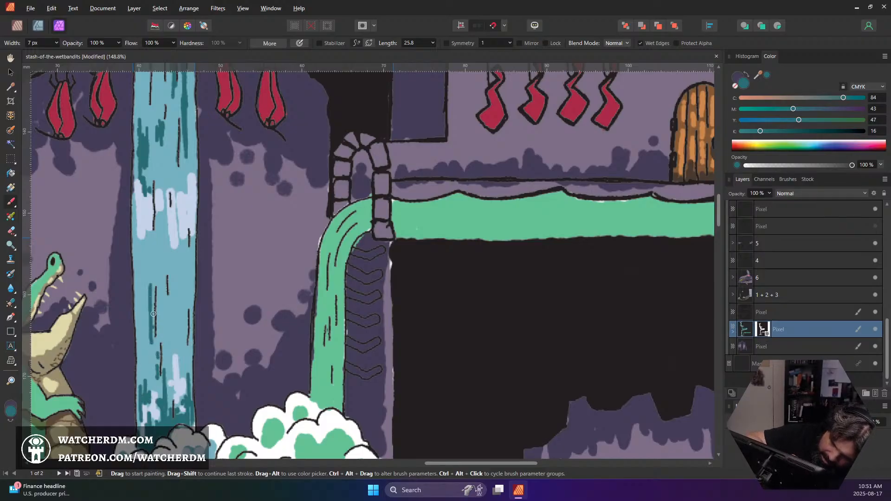
{"action": "mouse_move", "coordinate": [141, 307]}
{"action": "left_mouse_down"}
{"action": "mouse_move", "coordinate": [140, 314]}
{"action": "mouse_move", "coordinate": [141, 300]}
{"action": "left_mouse_up"}
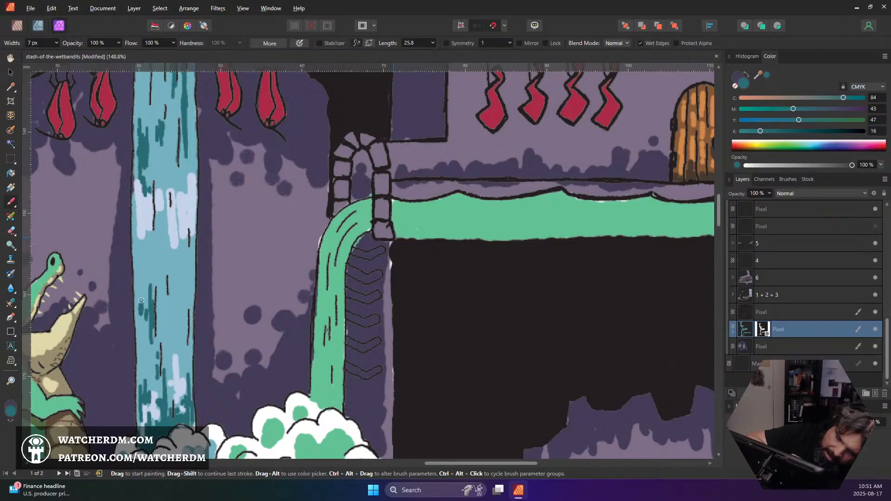
{"action": "mouse_move", "coordinate": [179, 275]}
{"action": "left_mouse_down"}
{"action": "mouse_move", "coordinate": [188, 257]}
{"action": "mouse_move", "coordinate": [188, 297]}
{"action": "mouse_move", "coordinate": [188, 261]}
{"action": "mouse_move", "coordinate": [178, 275]}
{"action": "mouse_move", "coordinate": [170, 254]}
{"action": "mouse_move", "coordinate": [164, 278]}
{"action": "mouse_move", "coordinate": [162, 257]}
{"action": "mouse_move", "coordinate": [157, 283]}
{"action": "left_mouse_up"}
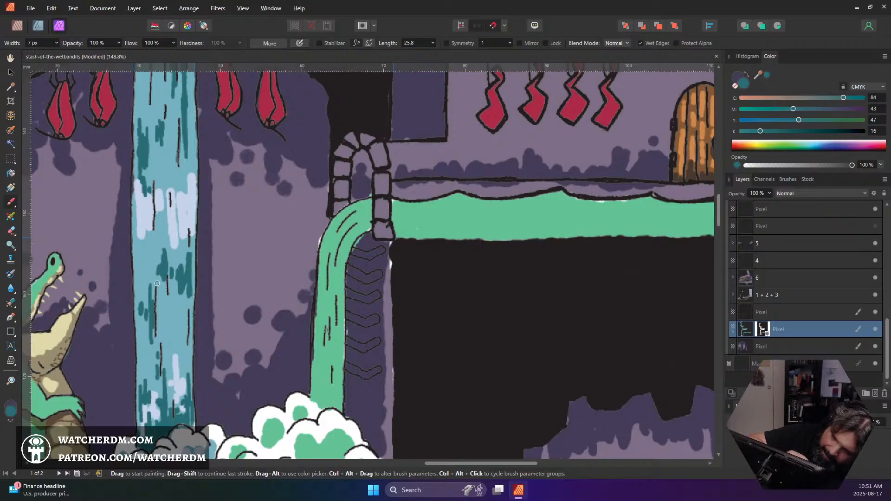
Sample the pale highlight colour and paint vertical highlight streaks between the dark streaks on the lower waterfall
{"action": "scroll", "coordinate": [201, 235], "scroll_direction": "down", "scroll_amount": 5}
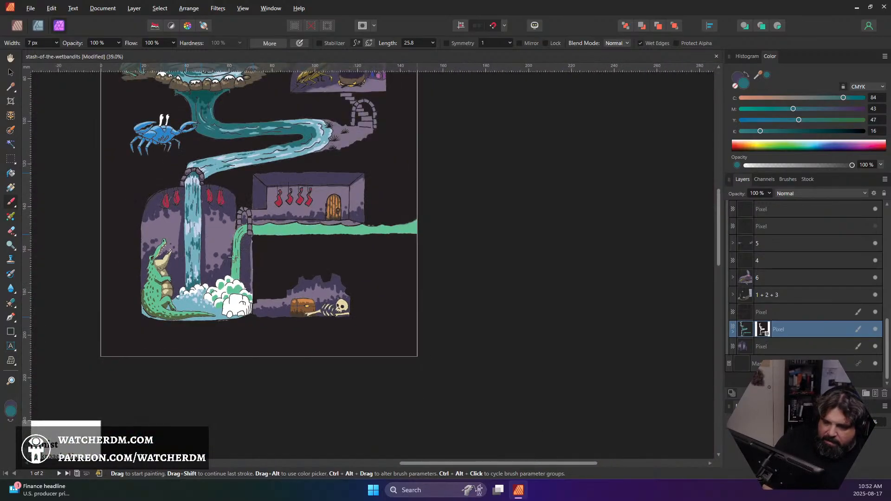
{"action": "scroll", "coordinate": [230, 255], "scroll_direction": "up", "scroll_amount": 6}
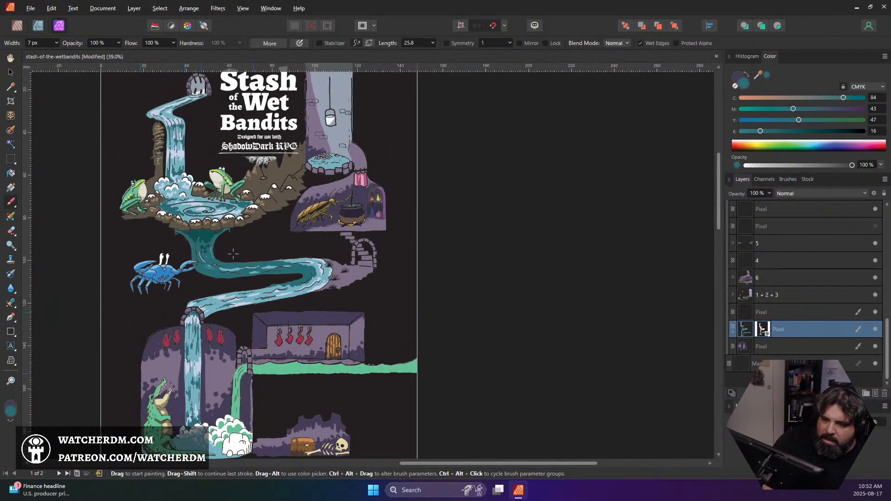
{"action": "scroll", "coordinate": [233, 253], "scroll_direction": "down", "scroll_amount": 3}
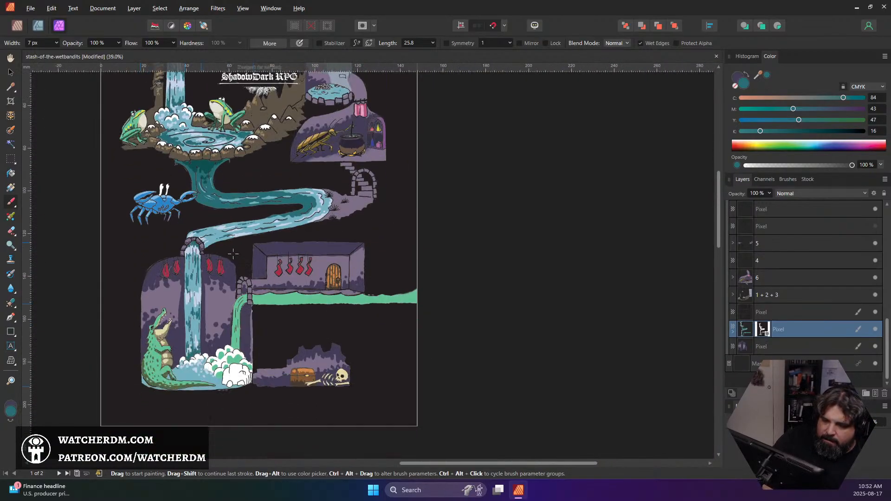
{"action": "left_click", "coordinate": [195, 304], "text": "alt"}
{"action": "scroll", "coordinate": [194, 306], "scroll_direction": "up", "scroll_amount": 5}
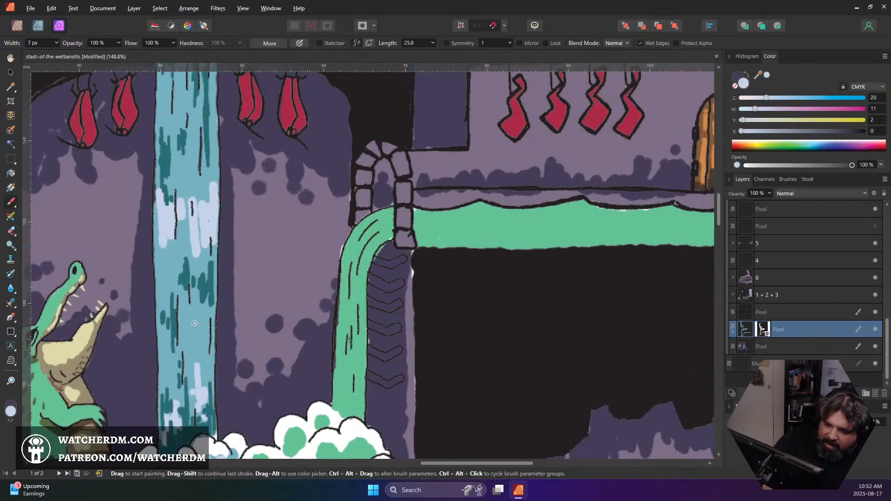
{"action": "mouse_move", "coordinate": [165, 319]}
{"action": "left_mouse_down"}
{"action": "mouse_move", "coordinate": [165, 287]}
{"action": "mouse_move", "coordinate": [161, 380]}
{"action": "mouse_move", "coordinate": [162, 330]}
{"action": "mouse_move", "coordinate": [164, 368]}
{"action": "left_mouse_up"}
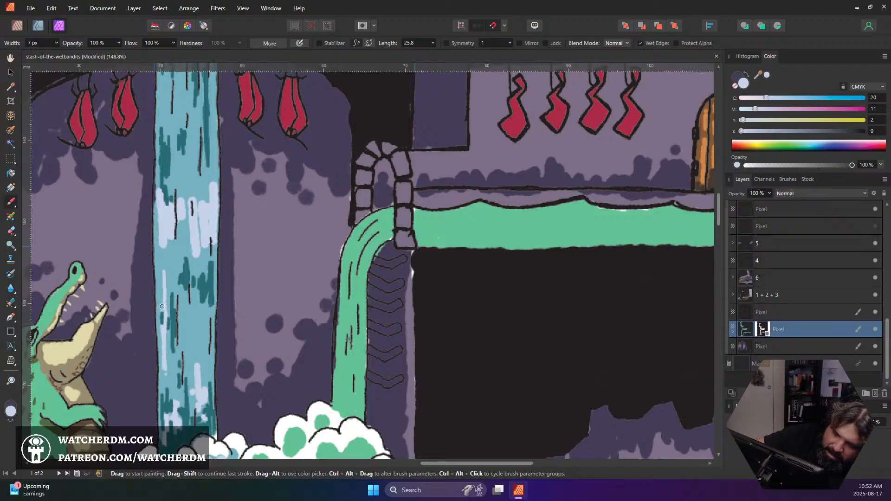
{"action": "left_click_drag", "start_coordinate": [162, 306], "coordinate": [162, 270]}
{"action": "mouse_move", "coordinate": [172, 327]}
{"action": "left_mouse_down"}
{"action": "mouse_move", "coordinate": [182, 309]}
{"action": "mouse_move", "coordinate": [181, 348]}
{"action": "mouse_move", "coordinate": [188, 339]}
{"action": "mouse_move", "coordinate": [195, 372]}
{"action": "mouse_move", "coordinate": [197, 321]}
{"action": "mouse_move", "coordinate": [199, 371]}
{"action": "mouse_move", "coordinate": [201, 347]}
{"action": "left_mouse_up"}
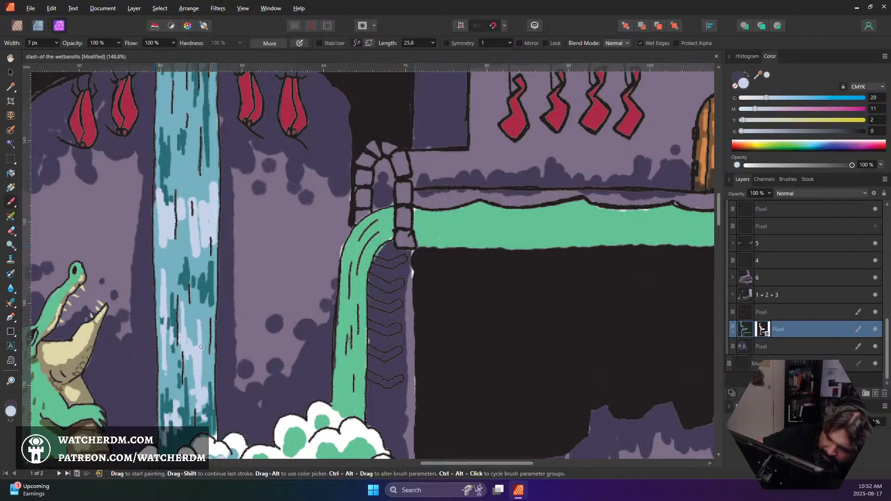
{"action": "left_click_drag", "start_coordinate": [207, 311], "coordinate": [205, 341]}
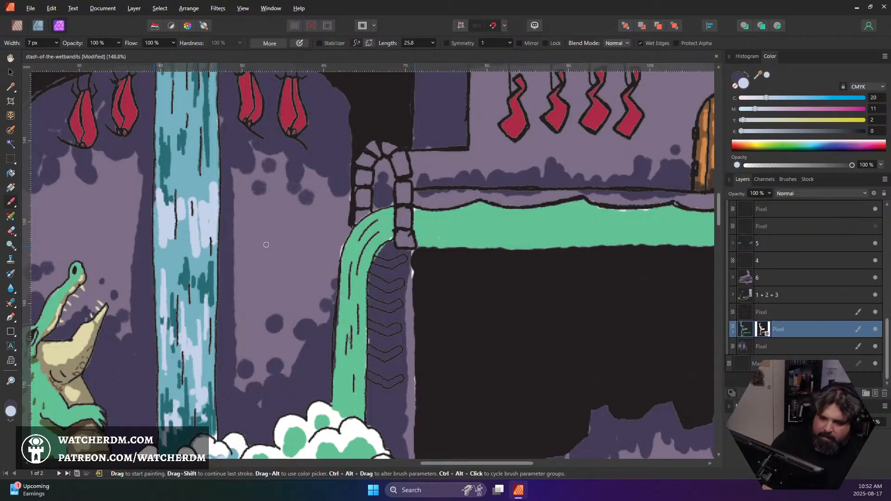
Compare the waterfall's shading and highlights with the upper falls and the rest of the cover
{"action": "scroll", "coordinate": [273, 251], "scroll_direction": "down", "scroll_amount": 4}
{"action": "scroll", "coordinate": [273, 251], "scroll_direction": "down", "scroll_amount": 1}
{"action": "scroll", "coordinate": [274, 265], "scroll_direction": "up", "scroll_amount": 10}
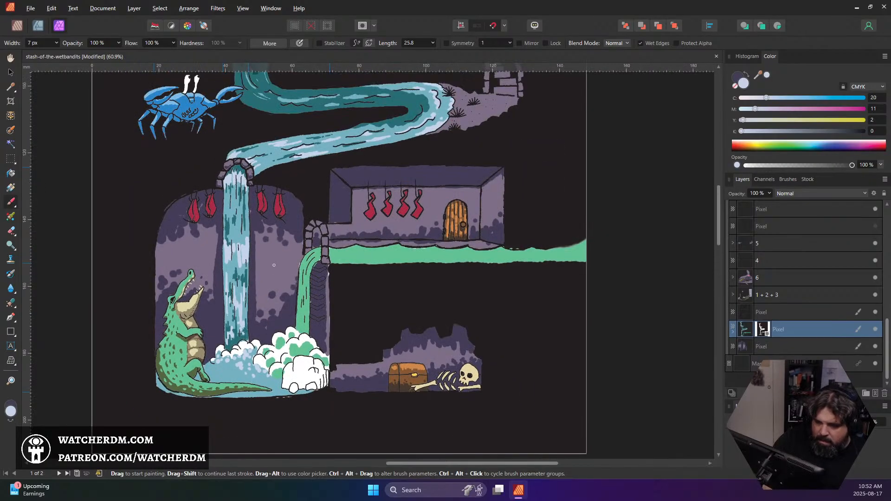
{"action": "scroll", "coordinate": [273, 265], "scroll_direction": "up", "scroll_amount": 4}
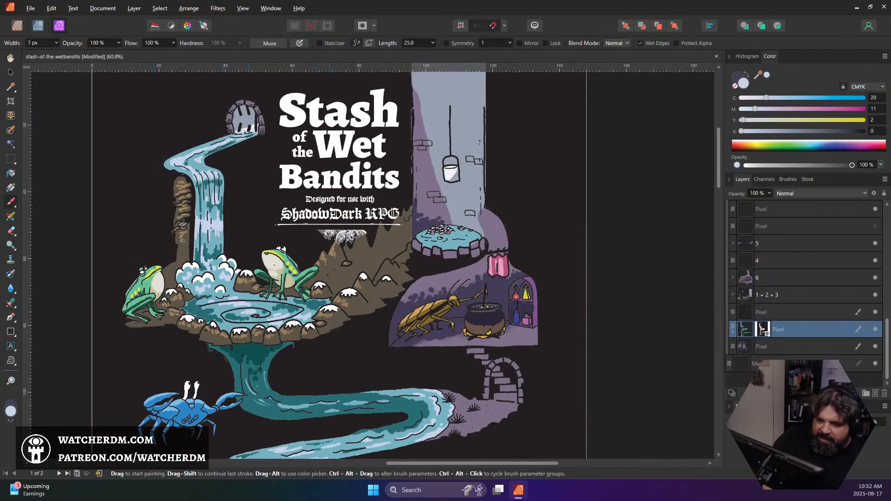
{"action": "scroll", "coordinate": [270, 267], "scroll_direction": "down", "scroll_amount": 11}
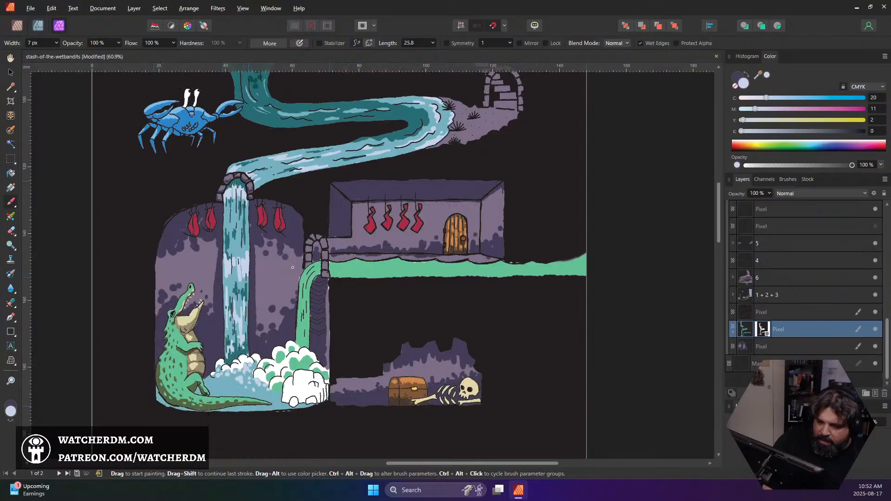
{"action": "scroll", "coordinate": [292, 268], "scroll_direction": "up", "scroll_amount": 5}
{"action": "scroll", "coordinate": [292, 268], "scroll_direction": "down", "scroll_amount": 8}
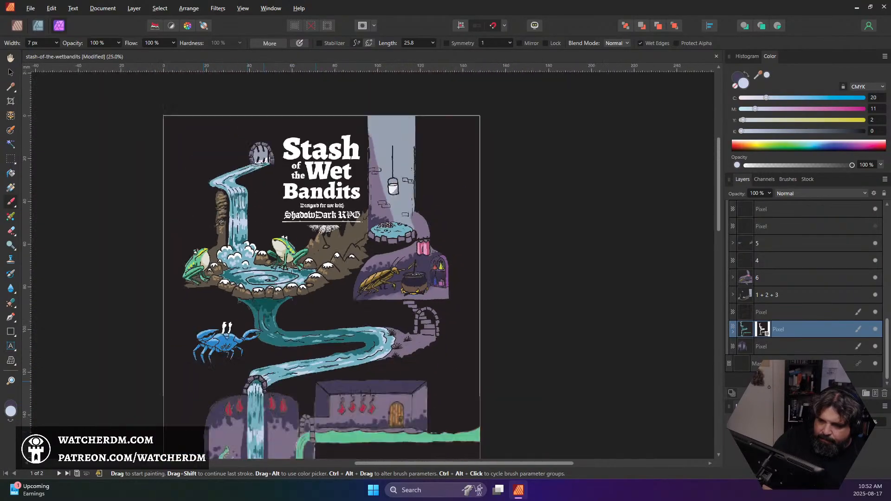
{"action": "scroll", "coordinate": [291, 268], "scroll_direction": "up", "scroll_amount": 4}
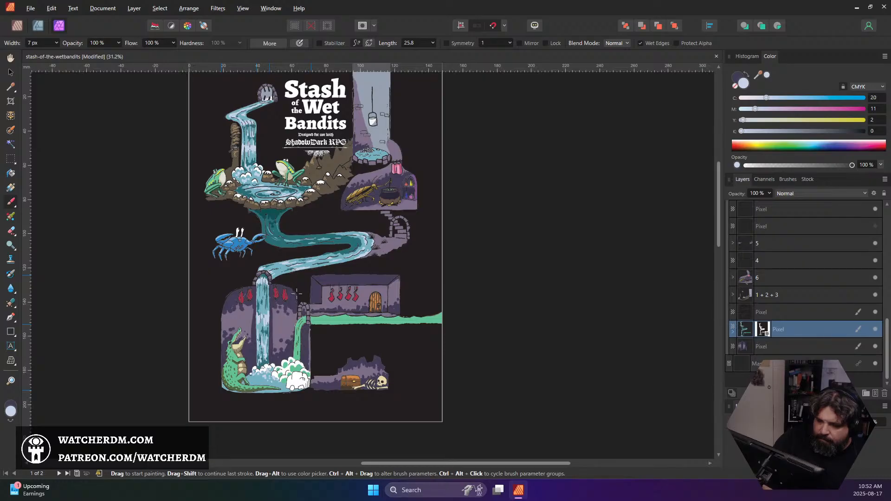
{"action": "scroll", "coordinate": [289, 303], "scroll_direction": "up", "scroll_amount": 6}
{"action": "scroll", "coordinate": [278, 316], "scroll_direction": "down", "scroll_amount": 1}
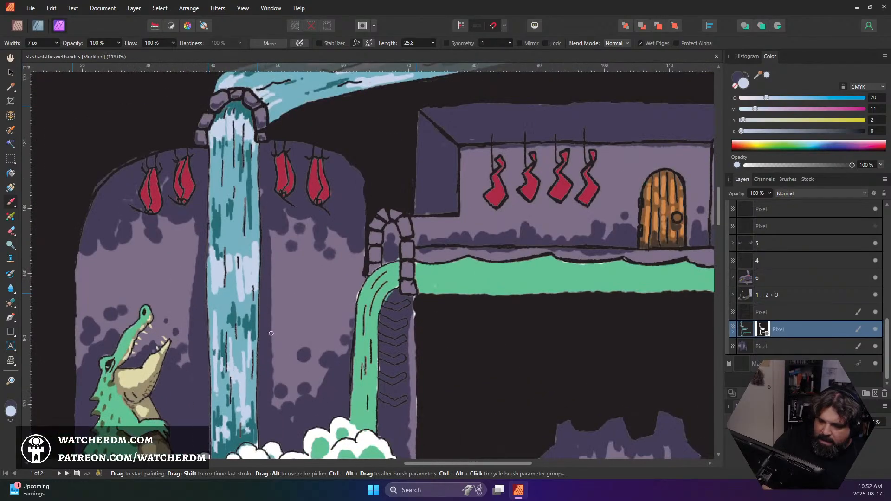
{"action": "scroll", "coordinate": [269, 327], "scroll_direction": "down", "scroll_amount": 2}
{"action": "scroll", "coordinate": [269, 327], "scroll_direction": "down", "scroll_amount": 1}
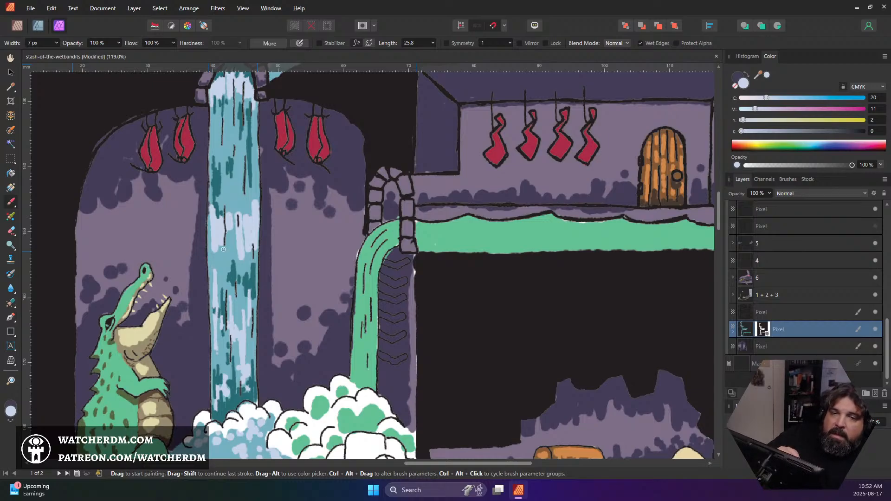
Sample the water's mid blue and, with an 18 px brush, paint over parts of the middle highlight band and the dark streaks above it
{"action": "left_click", "coordinate": [245, 209], "text": "alt"}
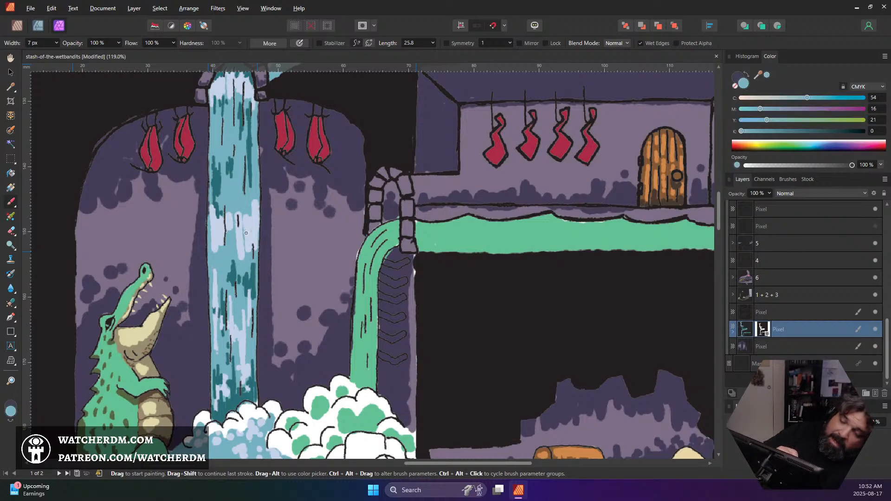
{"action": "key", "text": "]"}
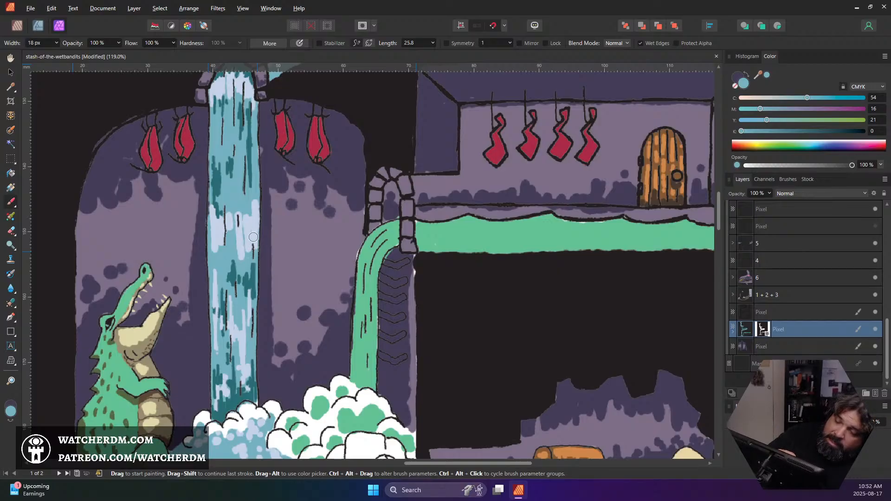
{"action": "mouse_move", "coordinate": [252, 236]}
{"action": "left_mouse_down"}
{"action": "mouse_move", "coordinate": [248, 253]}
{"action": "mouse_move", "coordinate": [237, 234]}
{"action": "mouse_move", "coordinate": [246, 232]}
{"action": "mouse_move", "coordinate": [214, 253]}
{"action": "mouse_move", "coordinate": [218, 192]}
{"action": "mouse_move", "coordinate": [214, 205]}
{"action": "mouse_move", "coordinate": [230, 201]}
{"action": "mouse_move", "coordinate": [222, 208]}
{"action": "left_mouse_up"}
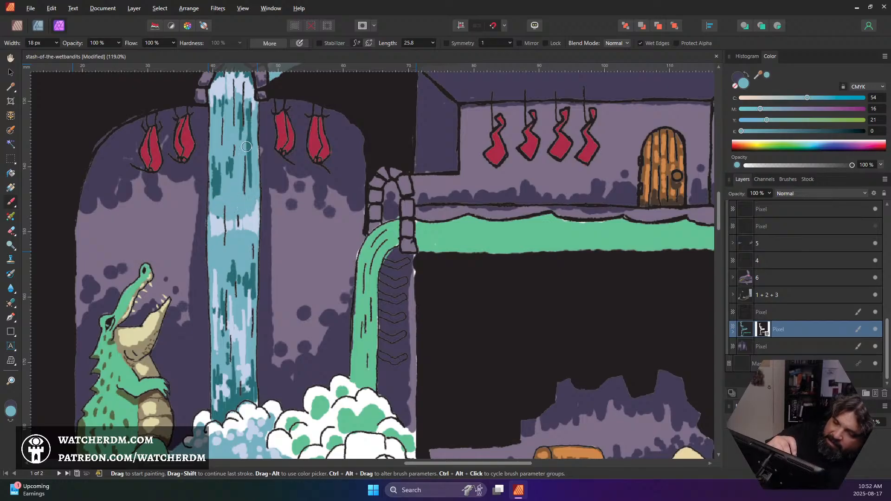
{"action": "mouse_move", "coordinate": [251, 184]}
{"action": "left_mouse_down"}
{"action": "mouse_move", "coordinate": [250, 150]}
{"action": "mouse_move", "coordinate": [219, 172]}
{"action": "mouse_move", "coordinate": [216, 157]}
{"action": "left_mouse_up"}
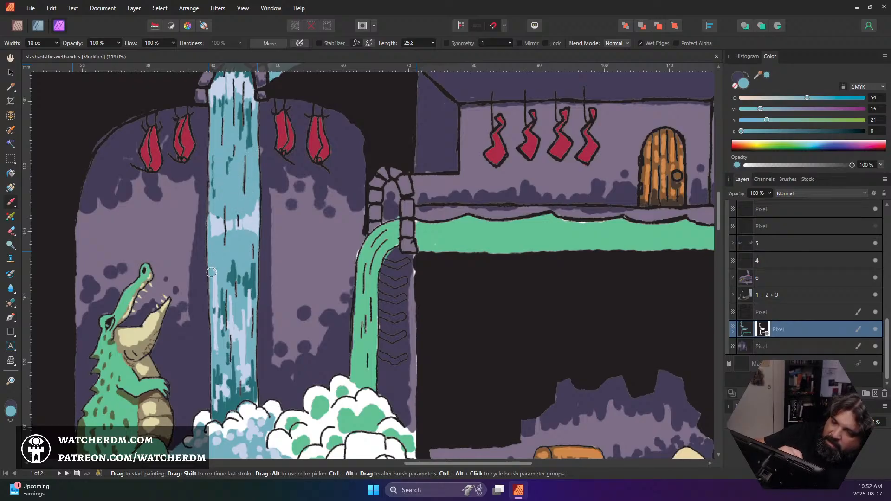
Cover most dark streaks and highlights below the waterfall's middle band with mid blue, keeping the detail near the foam
{"action": "left_click_drag", "start_coordinate": [231, 274], "coordinate": [230, 262]}
{"action": "left_click_drag", "start_coordinate": [232, 300], "coordinate": [228, 259]}
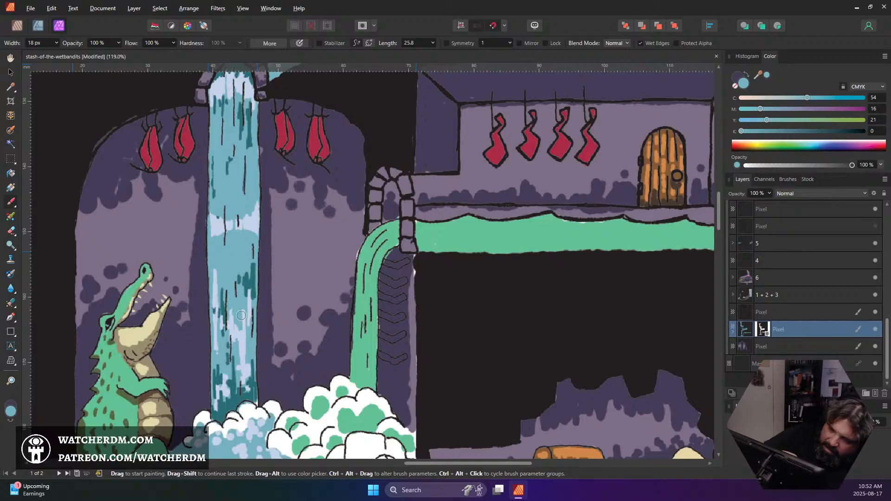
{"action": "mouse_move", "coordinate": [244, 320]}
{"action": "left_mouse_down"}
{"action": "mouse_move", "coordinate": [245, 264]}
{"action": "mouse_move", "coordinate": [245, 320]}
{"action": "mouse_move", "coordinate": [238, 311]}
{"action": "left_mouse_up"}
{"action": "left_click_drag", "start_coordinate": [220, 283], "coordinate": [228, 318]}
{"action": "left_click_drag", "start_coordinate": [217, 270], "coordinate": [228, 362]}
{"action": "left_click_drag", "start_coordinate": [226, 325], "coordinate": [234, 346]}
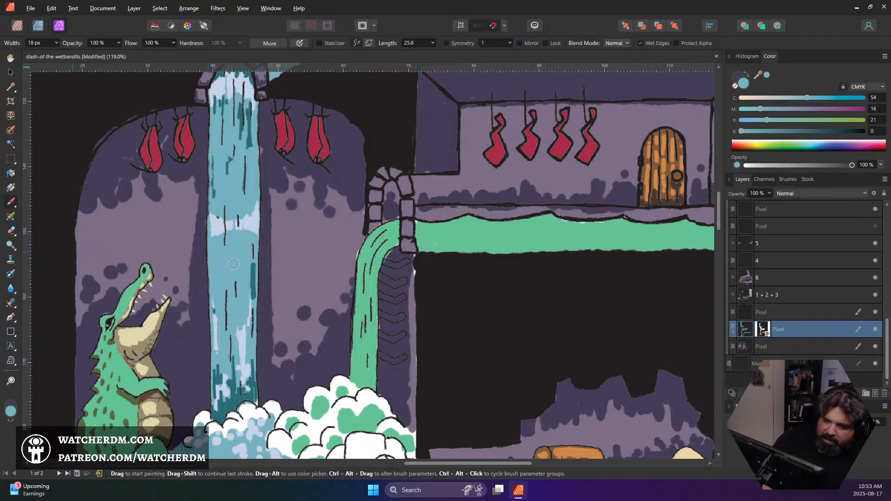
Examine the simplified waterfall at several zoom levels against the whole cover and the pool at its base
{"action": "scroll", "coordinate": [233, 264], "scroll_direction": "down", "scroll_amount": 5}
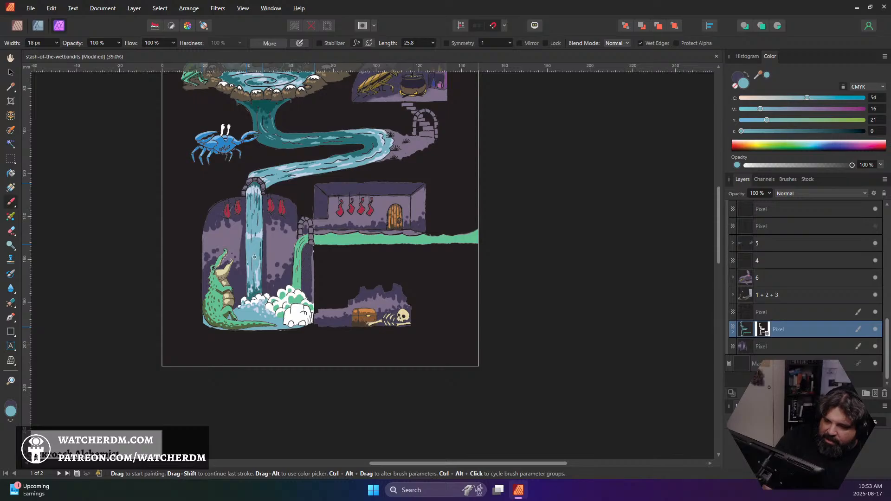
{"action": "scroll", "coordinate": [254, 256], "scroll_direction": "up", "scroll_amount": 5}
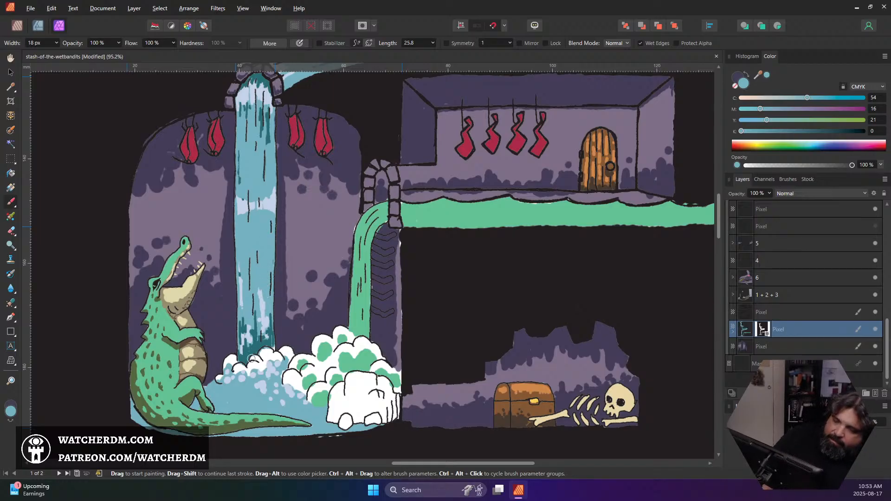
{"action": "scroll", "coordinate": [254, 339], "scroll_direction": "down", "scroll_amount": 3}
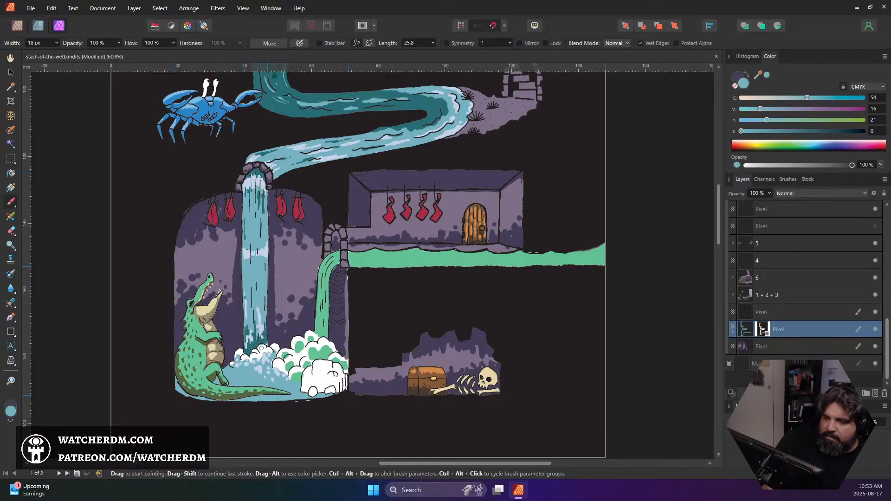
{"action": "scroll", "coordinate": [261, 348], "scroll_direction": "down", "scroll_amount": 2}
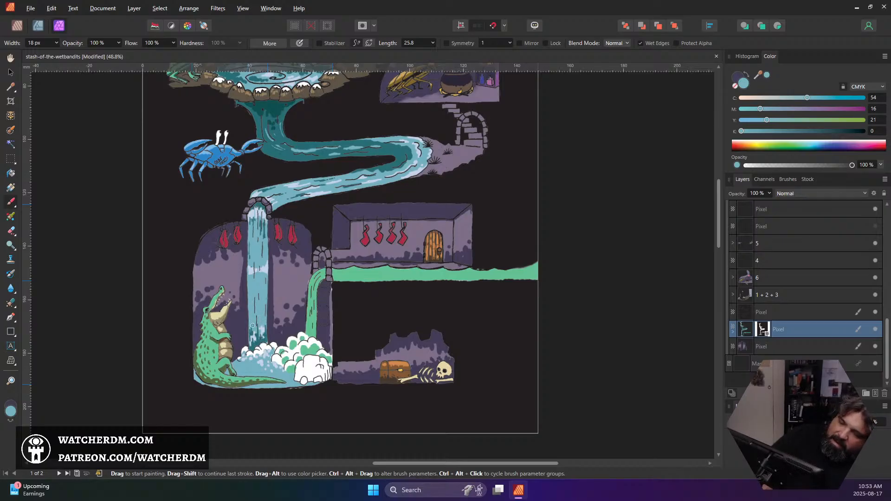
{"action": "scroll", "coordinate": [273, 235], "scroll_direction": "down", "scroll_amount": 2}
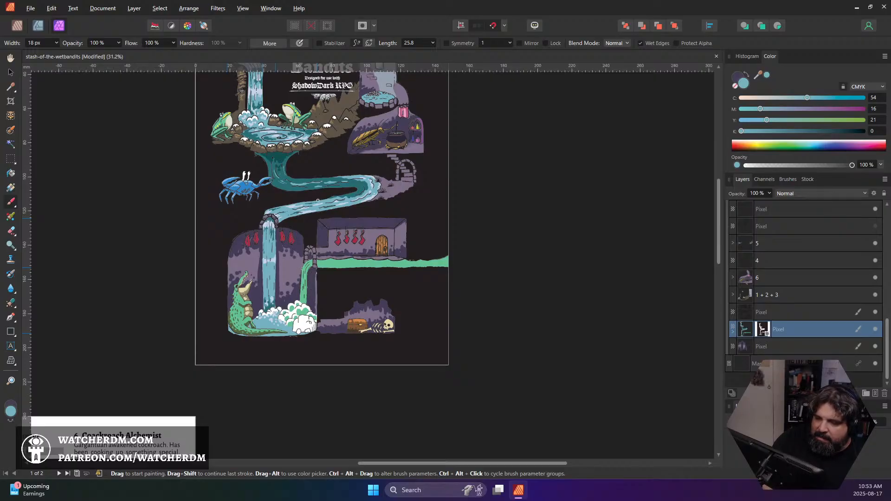
{"action": "scroll", "coordinate": [328, 199], "scroll_direction": "up", "scroll_amount": 2}
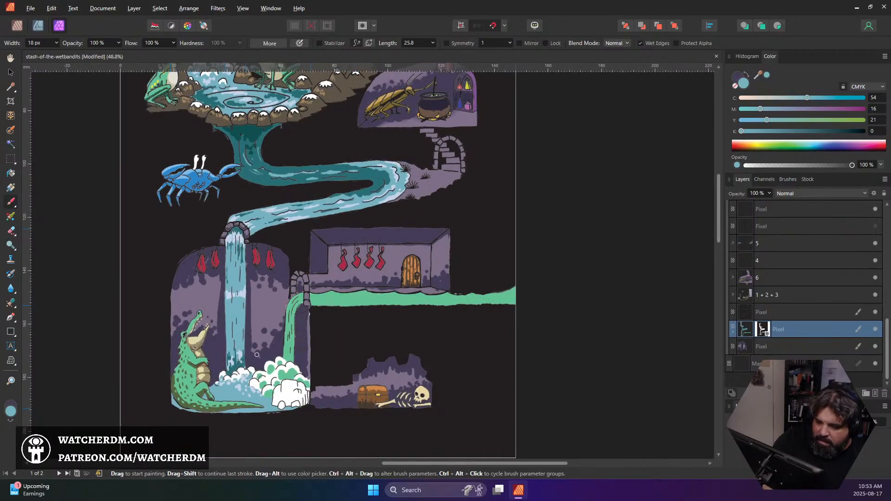
{"action": "scroll", "coordinate": [253, 349], "scroll_direction": "down", "scroll_amount": 3}
{"action": "scroll", "coordinate": [228, 283], "scroll_direction": "up", "scroll_amount": 6}
{"action": "scroll", "coordinate": [240, 248], "scroll_direction": "down", "scroll_amount": 1}
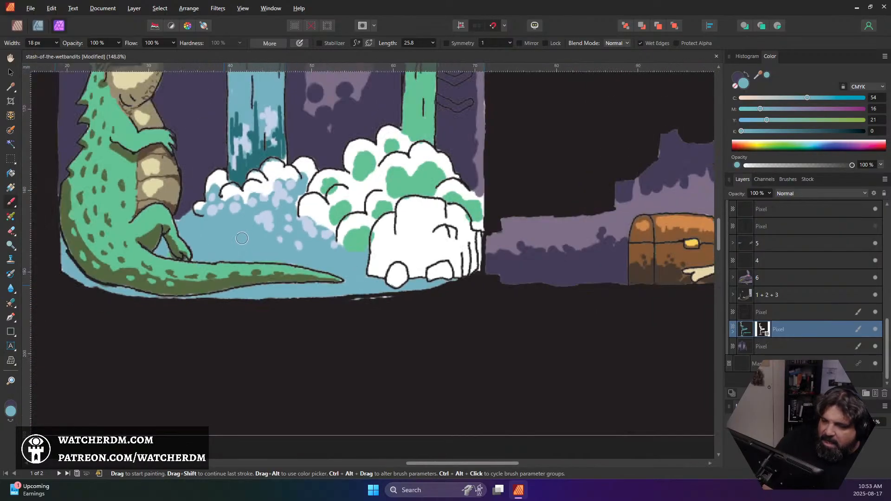
Sample the dark teal and shade the pool's lower part around the crocodile's tail and the white rock with the 18 px brush
{"action": "left_click", "coordinate": [248, 166], "text": "alt"}
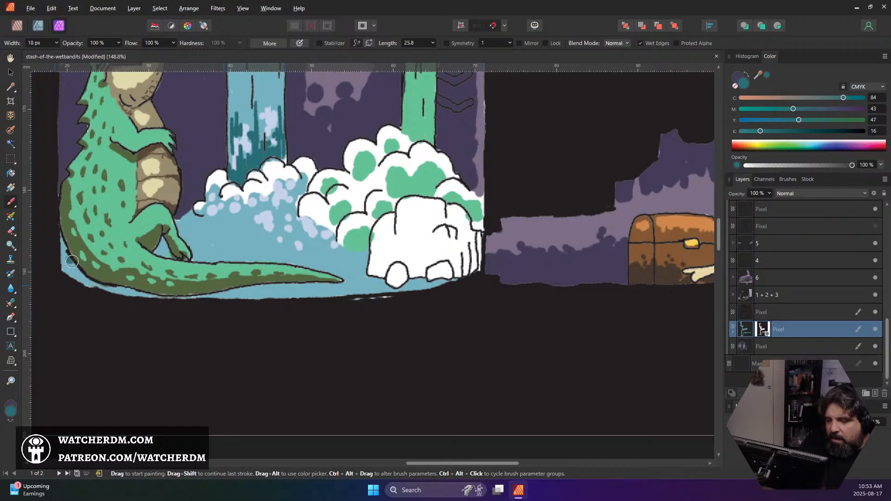
{"action": "mouse_move", "coordinate": [72, 261]}
{"action": "left_mouse_down"}
{"action": "mouse_move", "coordinate": [85, 283]}
{"action": "mouse_move", "coordinate": [187, 297]}
{"action": "mouse_move", "coordinate": [157, 250]}
{"action": "mouse_move", "coordinate": [196, 244]}
{"action": "mouse_move", "coordinate": [187, 238]}
{"action": "mouse_move", "coordinate": [228, 244]}
{"action": "mouse_move", "coordinate": [203, 257]}
{"action": "mouse_move", "coordinate": [278, 260]}
{"action": "mouse_move", "coordinate": [271, 280]}
{"action": "mouse_move", "coordinate": [218, 294]}
{"action": "mouse_move", "coordinate": [247, 294]}
{"action": "mouse_move", "coordinate": [240, 299]}
{"action": "mouse_move", "coordinate": [185, 296]}
{"action": "mouse_move", "coordinate": [309, 295]}
{"action": "mouse_move", "coordinate": [301, 285]}
{"action": "mouse_move", "coordinate": [367, 282]}
{"action": "mouse_move", "coordinate": [386, 295]}
{"action": "mouse_move", "coordinate": [414, 283]}
{"action": "mouse_move", "coordinate": [458, 281]}
{"action": "left_mouse_up"}
{"action": "mouse_move", "coordinate": [350, 278]}
{"action": "left_mouse_down"}
{"action": "mouse_move", "coordinate": [364, 259]}
{"action": "mouse_move", "coordinate": [349, 274]}
{"action": "mouse_move", "coordinate": [345, 265]}
{"action": "mouse_move", "coordinate": [289, 269]}
{"action": "mouse_move", "coordinate": [359, 262]}
{"action": "mouse_move", "coordinate": [356, 245]}
{"action": "mouse_move", "coordinate": [329, 263]}
{"action": "left_mouse_up"}
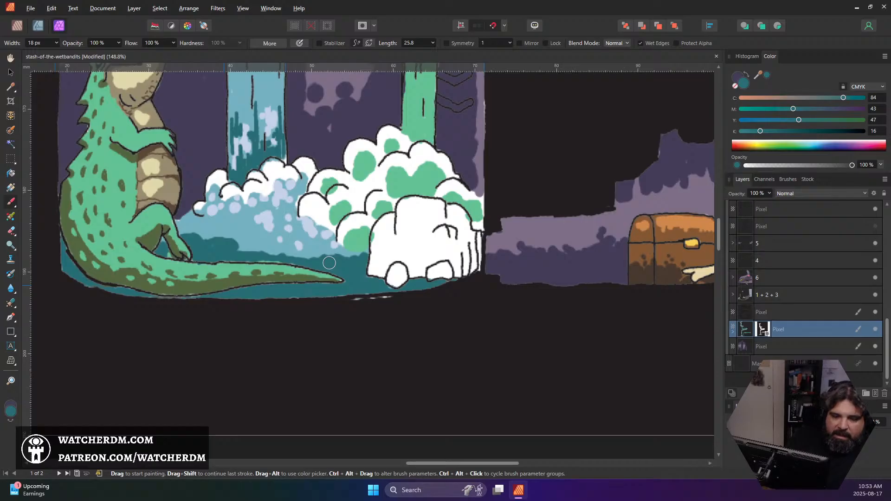
Sample the pool's light blue and paint thin ripples across its dark teal area above the crocodile's tail with a 6 px brush
{"action": "key", "text": "["}
{"action": "key", "text": "["}
{"action": "key", "text": "["}
{"action": "key", "text": "["}
{"action": "key", "text": "["}
{"action": "key", "text": "["}
{"action": "key", "text": "["}
{"action": "key", "text": "["}
{"action": "key", "text": "["}
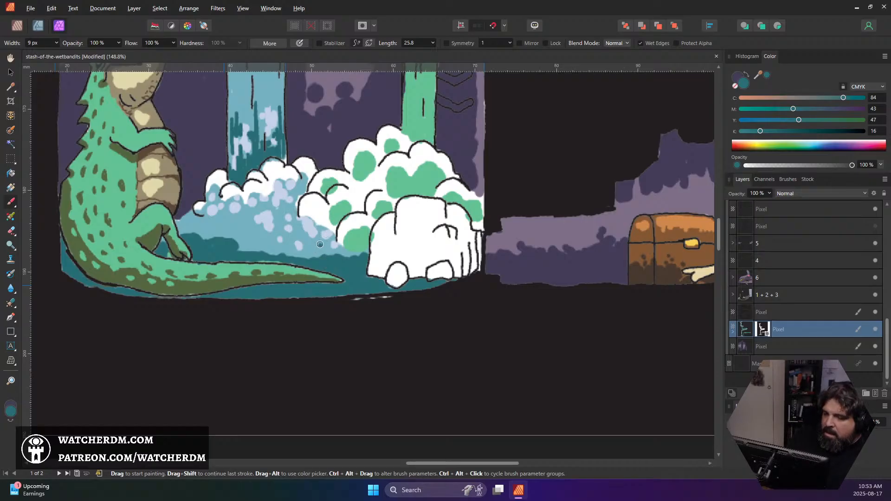
{"action": "left_click", "coordinate": [305, 249], "text": "alt"}
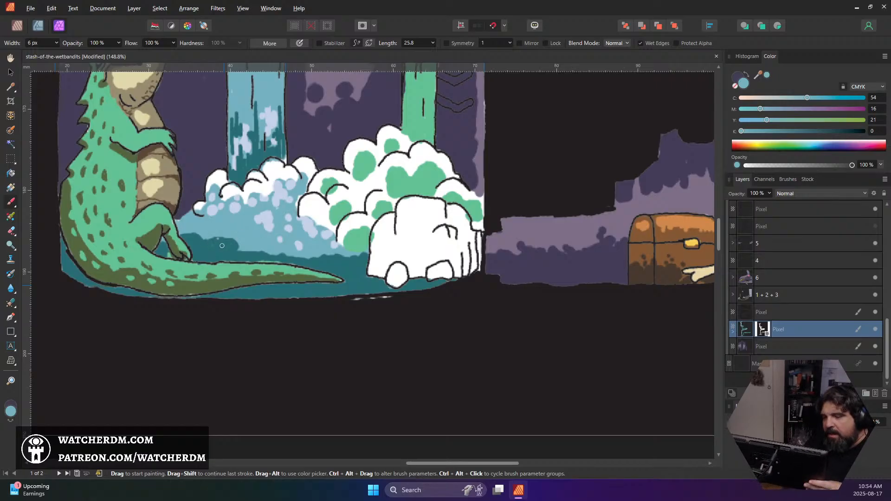
{"action": "mouse_move", "coordinate": [199, 250]}
{"action": "left_mouse_down"}
{"action": "mouse_move", "coordinate": [279, 256]}
{"action": "mouse_move", "coordinate": [223, 260]}
{"action": "mouse_move", "coordinate": [232, 261]}
{"action": "mouse_move", "coordinate": [301, 256]}
{"action": "mouse_move", "coordinate": [323, 268]}
{"action": "mouse_move", "coordinate": [309, 267]}
{"action": "mouse_move", "coordinate": [336, 266]}
{"action": "mouse_move", "coordinate": [314, 269]}
{"action": "mouse_move", "coordinate": [349, 271]}
{"action": "left_mouse_up"}
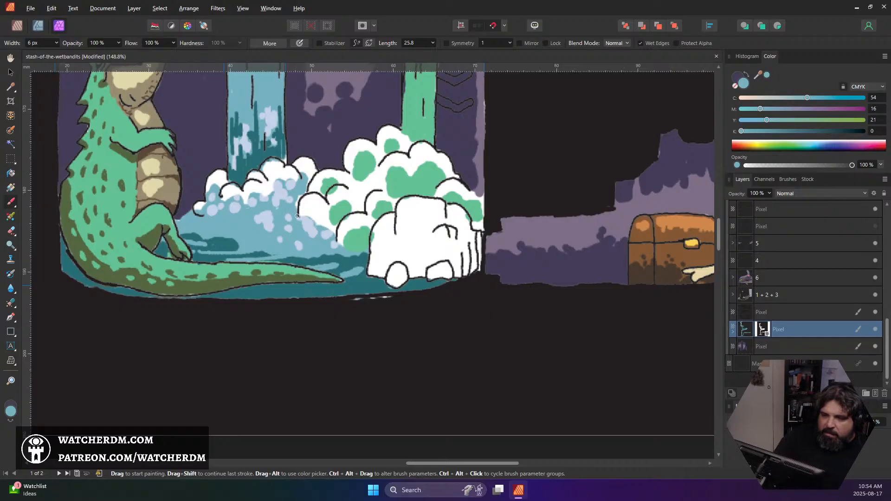
Sample the light green of the channel below the stocking room and darken it to the deeper green 3C773F
{"action": "scroll", "coordinate": [308, 195], "scroll_direction": "down", "scroll_amount": 5}
{"action": "scroll", "coordinate": [307, 204], "scroll_direction": "up", "scroll_amount": 4}
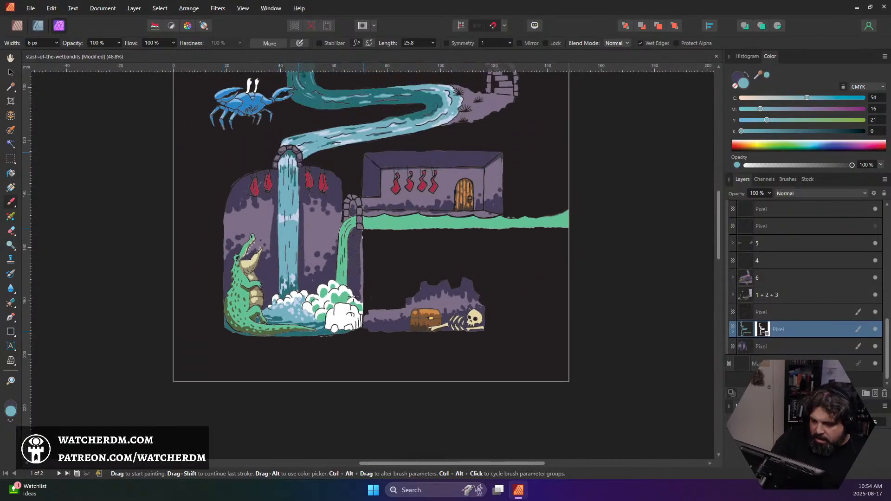
{"action": "scroll", "coordinate": [354, 295], "scroll_direction": "down", "scroll_amount": 2}
{"action": "scroll", "coordinate": [348, 296], "scroll_direction": "up", "scroll_amount": 3}
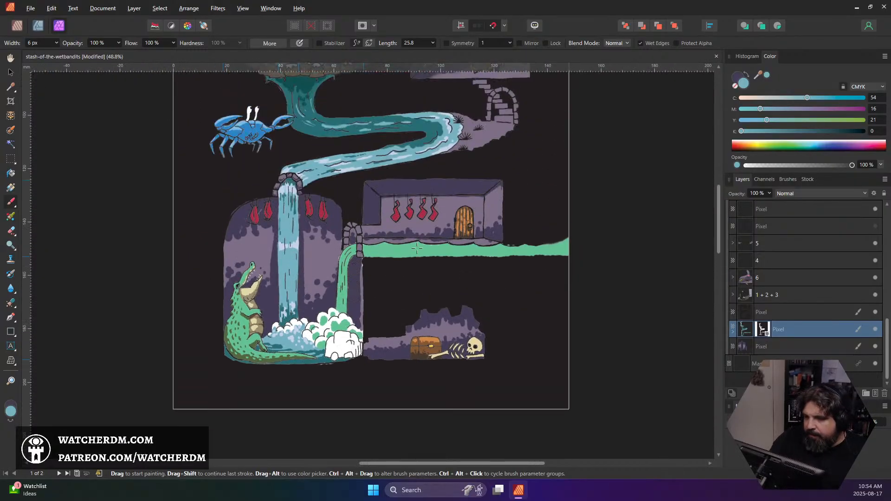
{"action": "left_click", "coordinate": [417, 248], "text": "alt"}
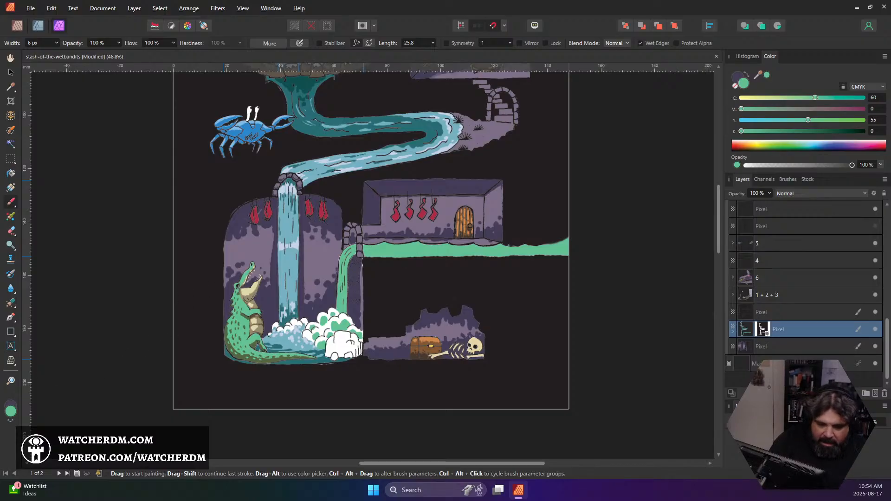
{"action": "left_click", "coordinate": [13, 412]}
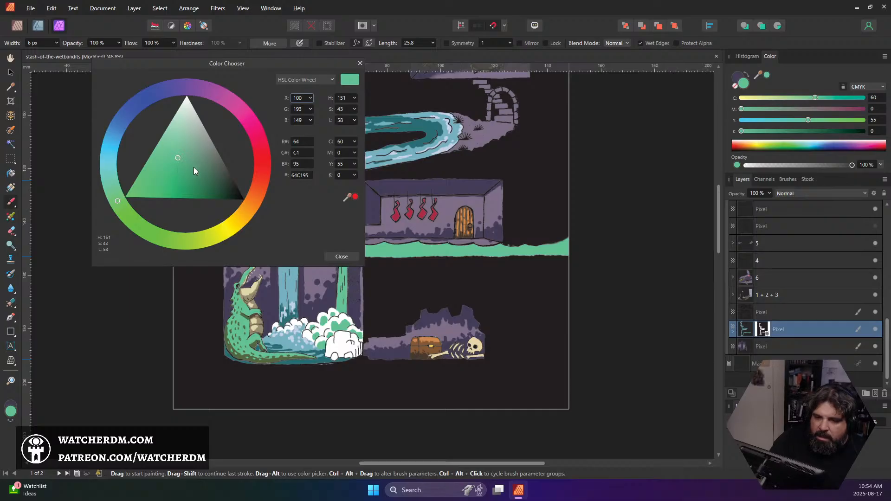
{"action": "left_click", "coordinate": [193, 169]}
{"action": "left_click", "coordinate": [202, 175]}
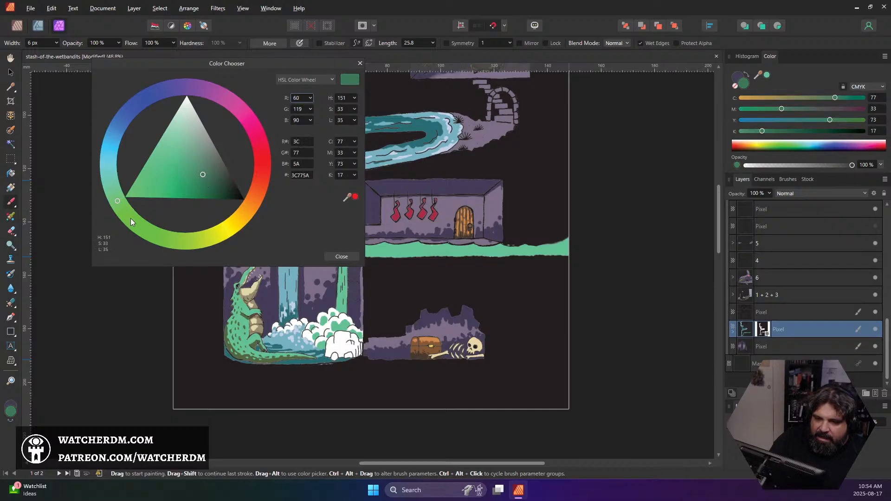
{"action": "left_click", "coordinate": [144, 226]}
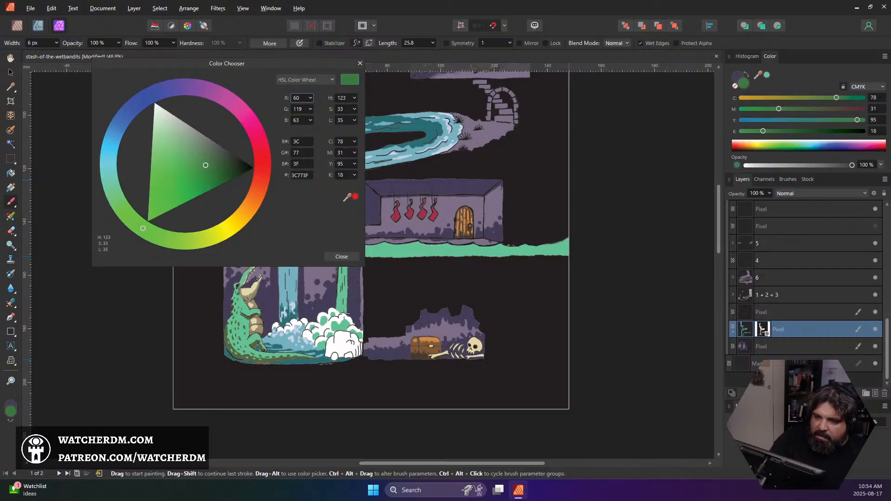
{"action": "left_click", "coordinate": [341, 257]}
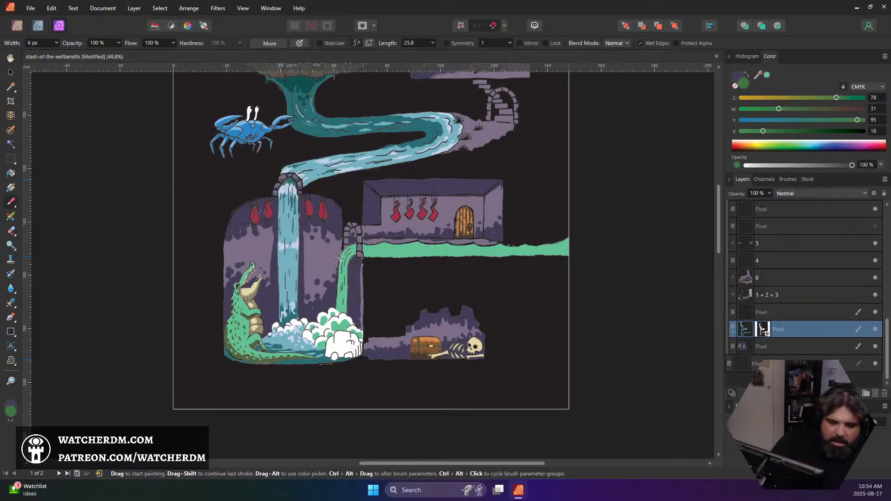
Shade the lower part of the green channel and one side of its waterfall in dark green with a 20 px brush
{"action": "key", "text": "]"}
{"action": "key", "text": "]"}
{"action": "key", "text": "]"}
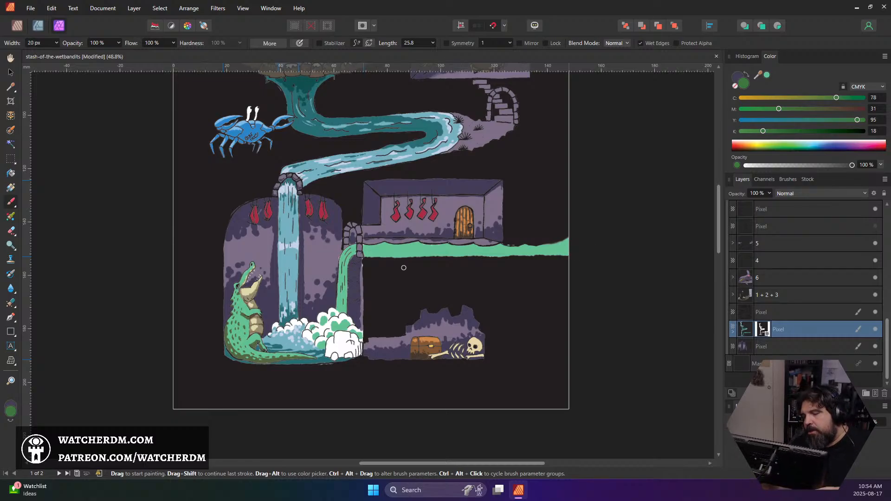
{"action": "mouse_move", "coordinate": [362, 255]}
{"action": "left_mouse_down"}
{"action": "mouse_move", "coordinate": [399, 253]}
{"action": "mouse_move", "coordinate": [358, 257]}
{"action": "mouse_move", "coordinate": [508, 257]}
{"action": "mouse_move", "coordinate": [534, 244]}
{"action": "mouse_move", "coordinate": [515, 258]}
{"action": "mouse_move", "coordinate": [562, 256]}
{"action": "left_mouse_up"}
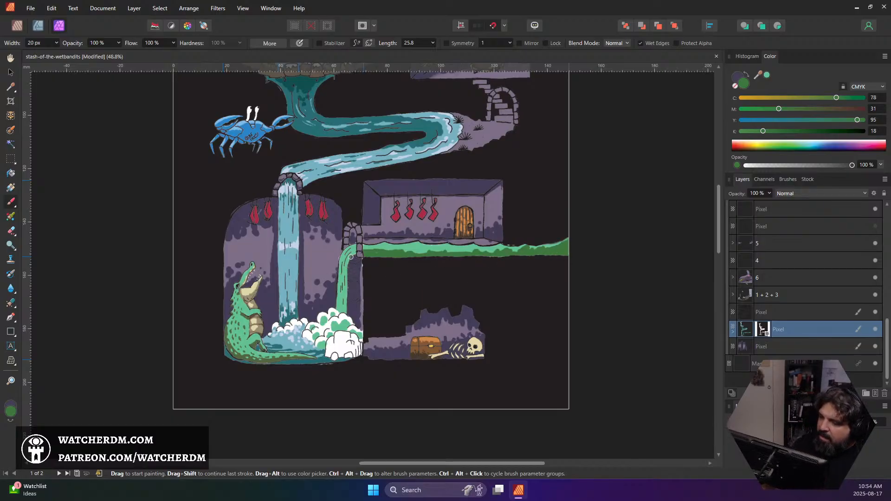
{"action": "left_click_drag", "start_coordinate": [351, 256], "coordinate": [343, 310]}
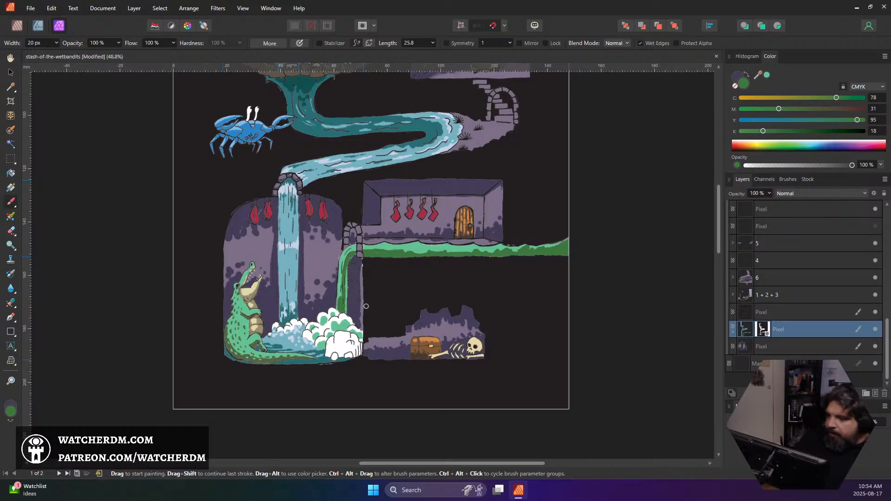
Sample the channel's light green again and shift it to the pale yellow highlight colour E8EC92
{"action": "left_click", "coordinate": [389, 246], "text": "alt"}
{"action": "double_click", "coordinate": [14, 409]}
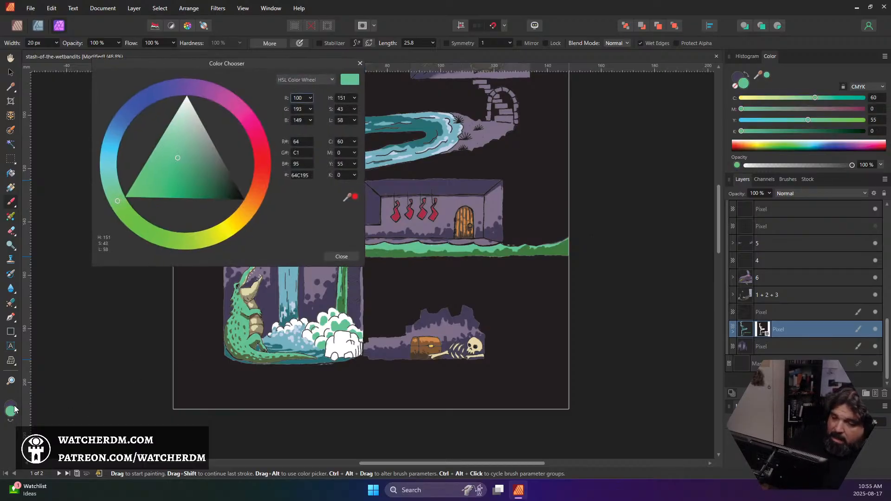
{"action": "left_click_drag", "start_coordinate": [181, 160], "coordinate": [175, 130]}
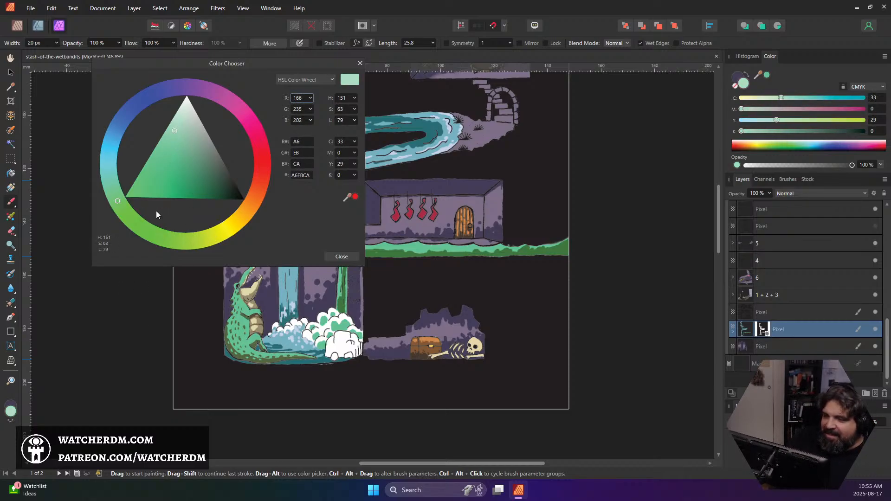
{"action": "mouse_move", "coordinate": [139, 217]}
{"action": "left_mouse_down"}
{"action": "mouse_move", "coordinate": [146, 227]}
{"action": "mouse_move", "coordinate": [222, 234]}
{"action": "left_mouse_up"}
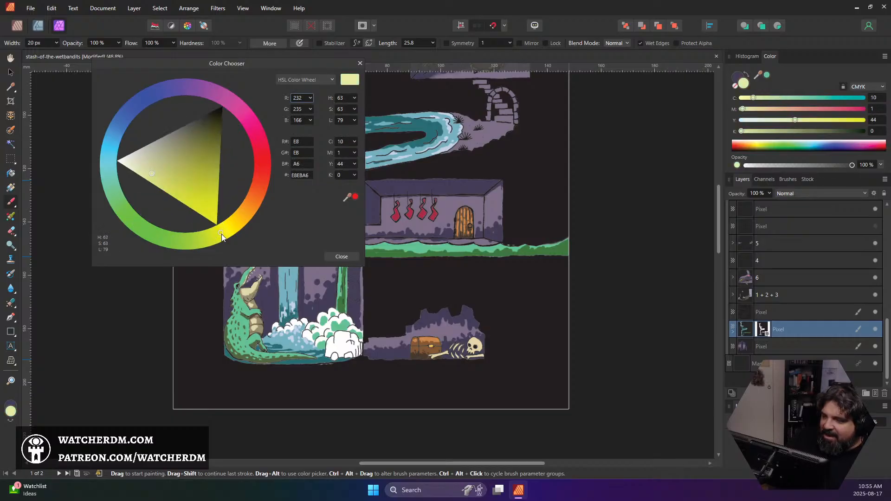
{"action": "left_click_drag", "start_coordinate": [151, 180], "coordinate": [157, 179]}
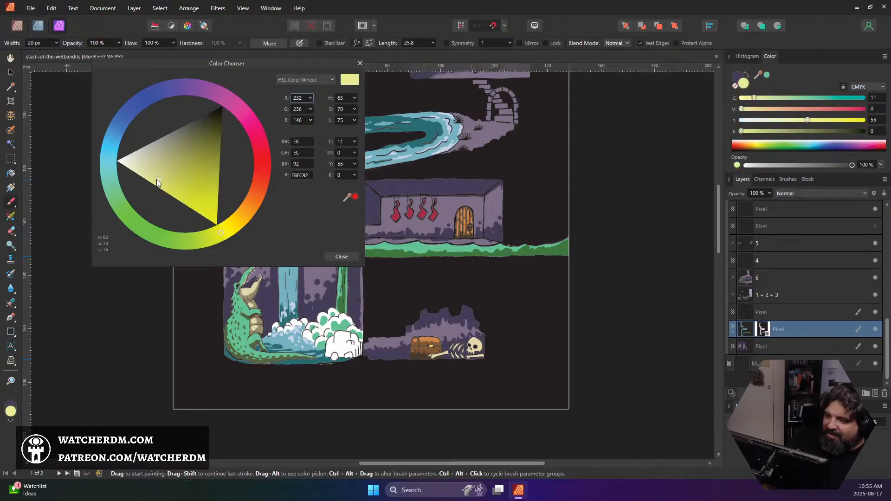
{"action": "left_click", "coordinate": [341, 257]}
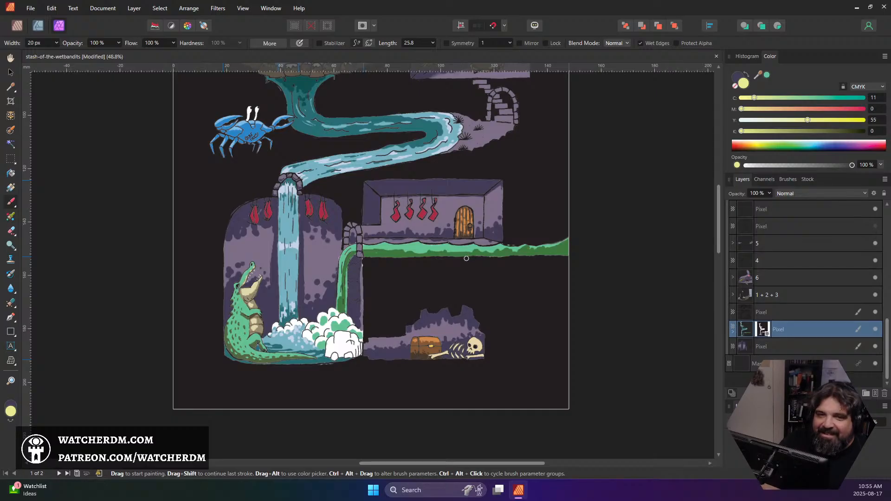
Paint pale yellow highlights on the green channel under the scalloped ledge near the door, using an 8 px brush
{"action": "scroll", "coordinate": [528, 251], "scroll_direction": "up", "scroll_amount": 6}
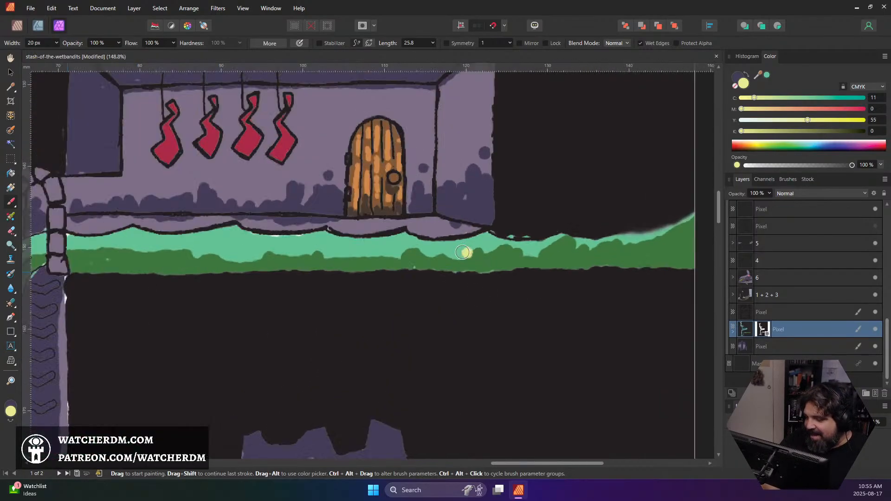
{"action": "key", "text": "bracketleft"}
{"action": "key", "text": "bracketleft"}
{"action": "key", "text": "bracketleft"}
{"action": "key", "text": "bracketleft"}
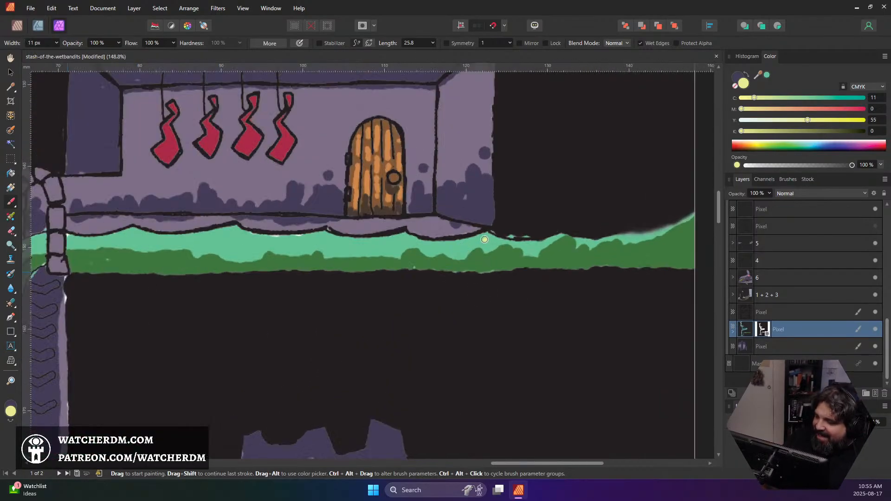
{"action": "left_click_drag", "start_coordinate": [478, 238], "coordinate": [482, 237]}
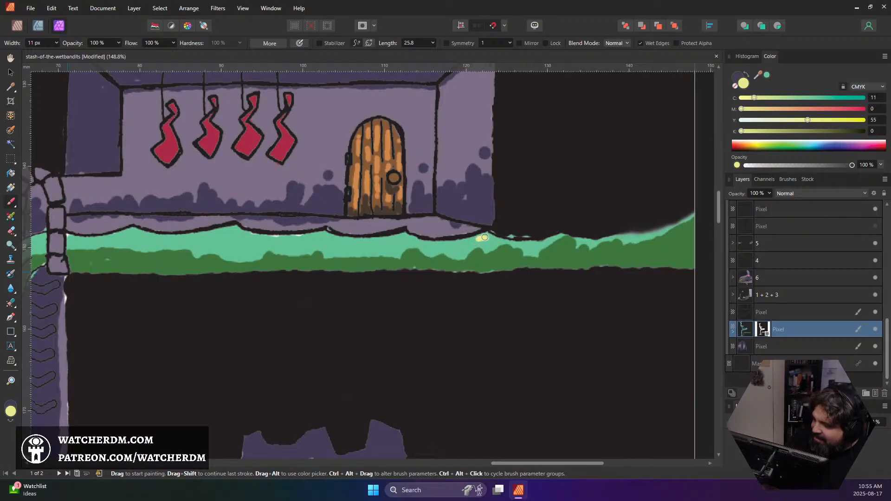
{"action": "key", "text": "ctrl+z"}
{"action": "key", "text": "bracketleft"}
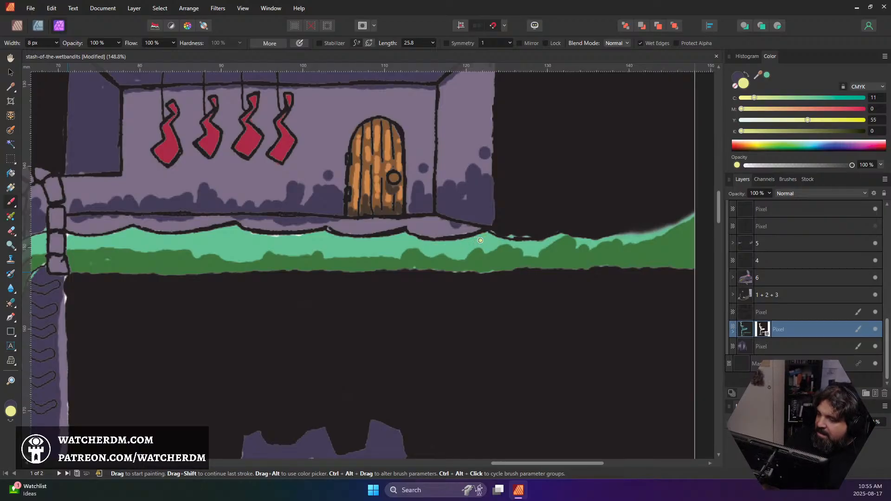
{"action": "left_click_drag", "start_coordinate": [467, 240], "coordinate": [487, 238]}
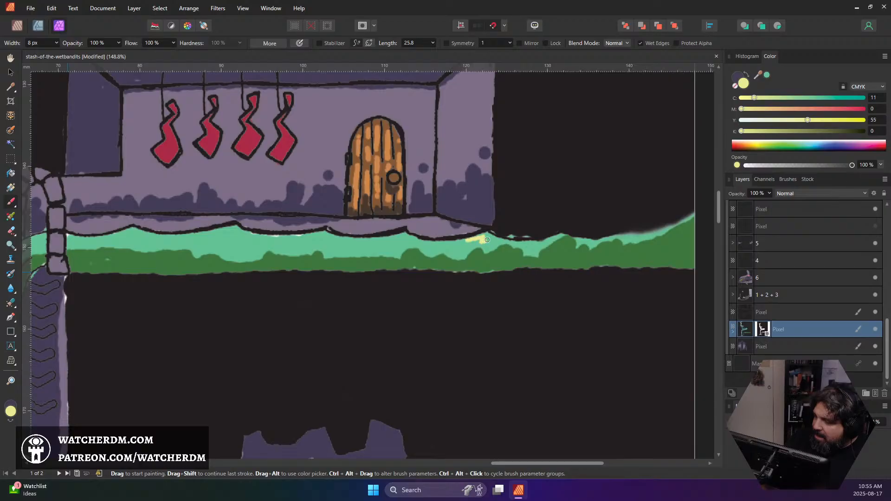
{"action": "mouse_move", "coordinate": [400, 237]}
{"action": "left_mouse_down"}
{"action": "mouse_move", "coordinate": [391, 241]}
{"action": "mouse_move", "coordinate": [411, 241]}
{"action": "left_mouse_up"}
{"action": "mouse_move", "coordinate": [301, 243]}
{"action": "left_mouse_down"}
{"action": "mouse_move", "coordinate": [317, 234]}
{"action": "mouse_move", "coordinate": [292, 239]}
{"action": "mouse_move", "coordinate": [315, 240]}
{"action": "left_mouse_up"}
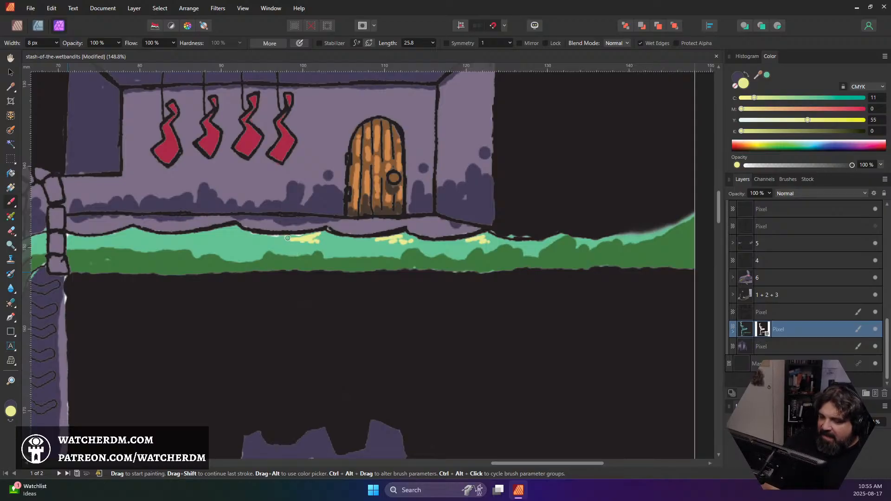
Extend the pale yellow highlights along the channel towards the stone arch and down the green waterfall
{"action": "left_click_drag", "start_coordinate": [213, 258], "coordinate": [450, 250]}
{"action": "scroll", "coordinate": [470, 258], "scroll_direction": "down", "scroll_amount": 3}
{"action": "scroll", "coordinate": [471, 257], "scroll_direction": "down", "scroll_amount": 1}
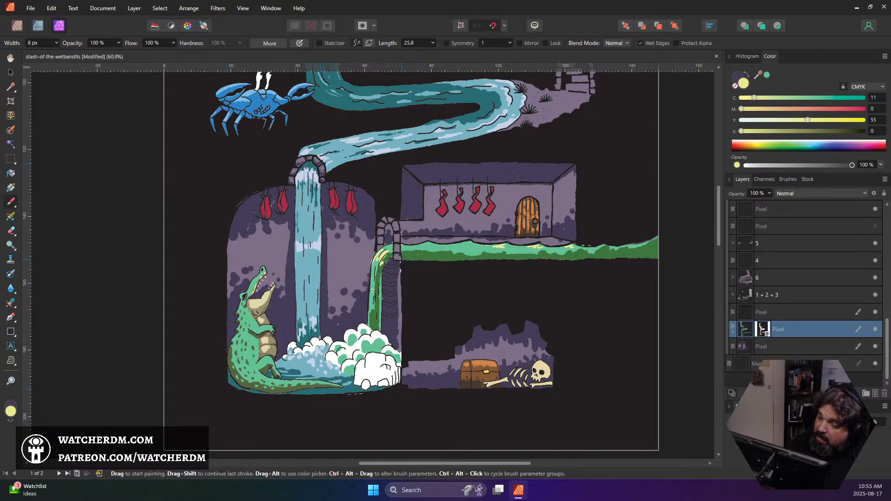
{"action": "left_click_drag", "start_coordinate": [372, 290], "coordinate": [374, 305]}
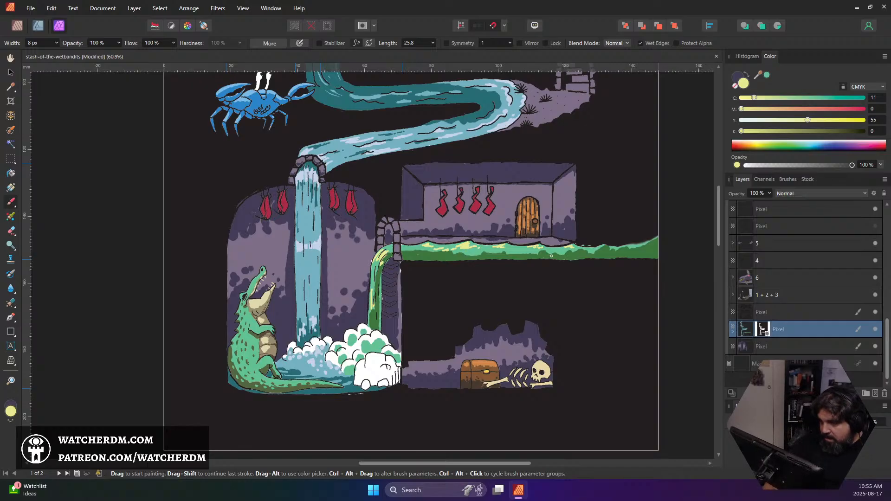
Sample the channel's light green and trim the yellow highlights into smaller, cleaner shapes close beneath the ledge
{"action": "scroll", "coordinate": [464, 250], "scroll_direction": "up", "scroll_amount": 5}
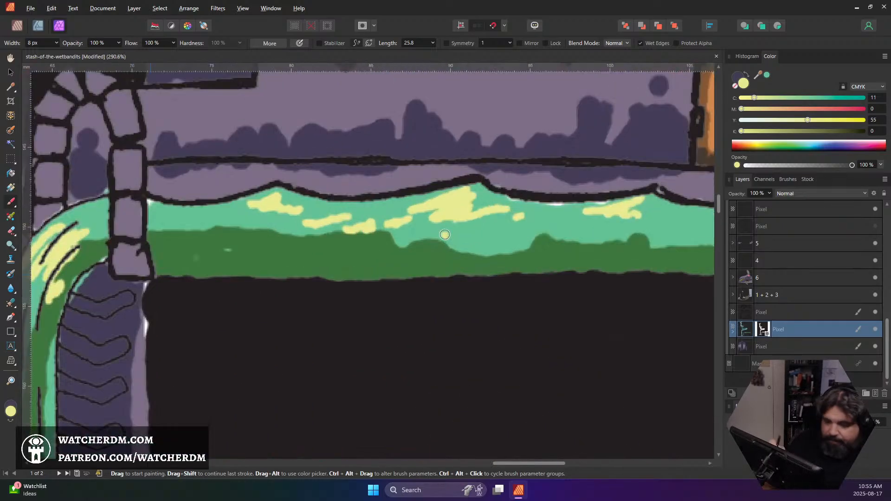
{"action": "left_click", "coordinate": [498, 234], "text": "alt"}
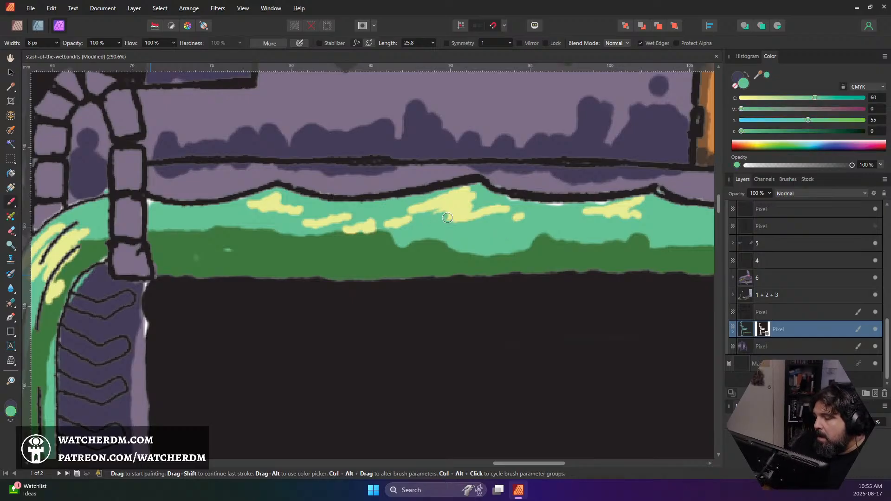
{"action": "mouse_move", "coordinate": [448, 218]}
{"action": "left_mouse_down"}
{"action": "mouse_move", "coordinate": [482, 215]}
{"action": "mouse_move", "coordinate": [449, 224]}
{"action": "mouse_move", "coordinate": [508, 210]}
{"action": "mouse_move", "coordinate": [476, 210]}
{"action": "mouse_move", "coordinate": [498, 208]}
{"action": "mouse_move", "coordinate": [474, 202]}
{"action": "mouse_move", "coordinate": [481, 188]}
{"action": "mouse_move", "coordinate": [474, 207]}
{"action": "left_mouse_up"}
{"action": "left_click_drag", "start_coordinate": [525, 218], "coordinate": [518, 221]}
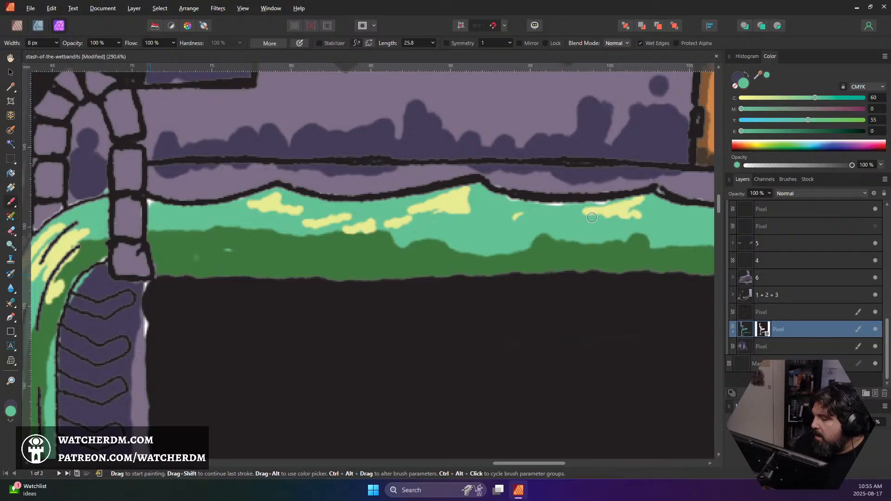
{"action": "left_click_drag", "start_coordinate": [592, 218], "coordinate": [645, 212]}
{"action": "mouse_move", "coordinate": [409, 223]}
{"action": "left_mouse_down"}
{"action": "mouse_move", "coordinate": [341, 233]}
{"action": "mouse_move", "coordinate": [410, 221]}
{"action": "mouse_move", "coordinate": [285, 229]}
{"action": "mouse_move", "coordinate": [305, 219]}
{"action": "mouse_move", "coordinate": [281, 208]}
{"action": "left_mouse_up"}
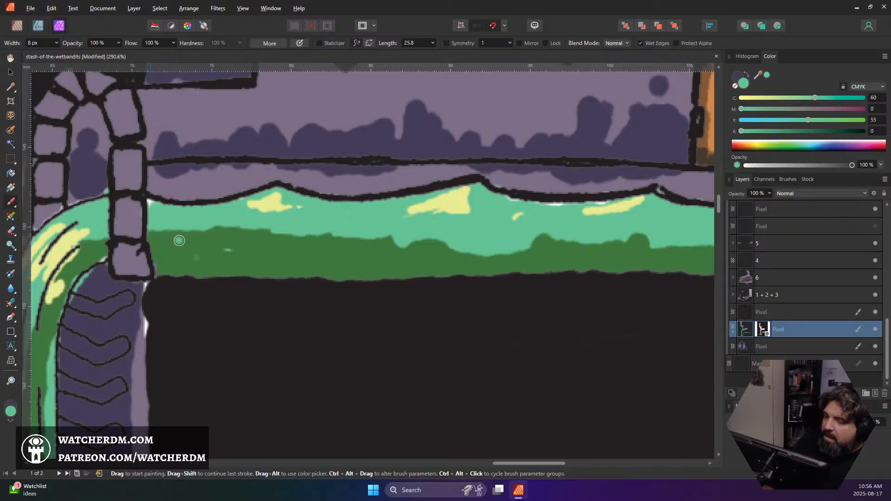
Touch up the highlights on the green waterfall above the foam with the sampled light green
{"action": "scroll", "coordinate": [213, 222], "scroll_direction": "down", "scroll_amount": 8}
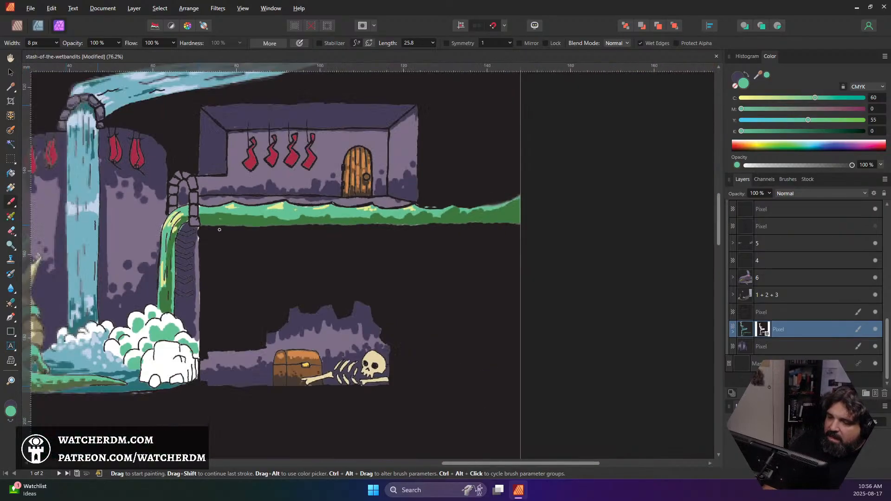
{"action": "scroll", "coordinate": [229, 236], "scroll_direction": "down", "scroll_amount": 1}
{"action": "scroll", "coordinate": [205, 263], "scroll_direction": "up", "scroll_amount": 4}
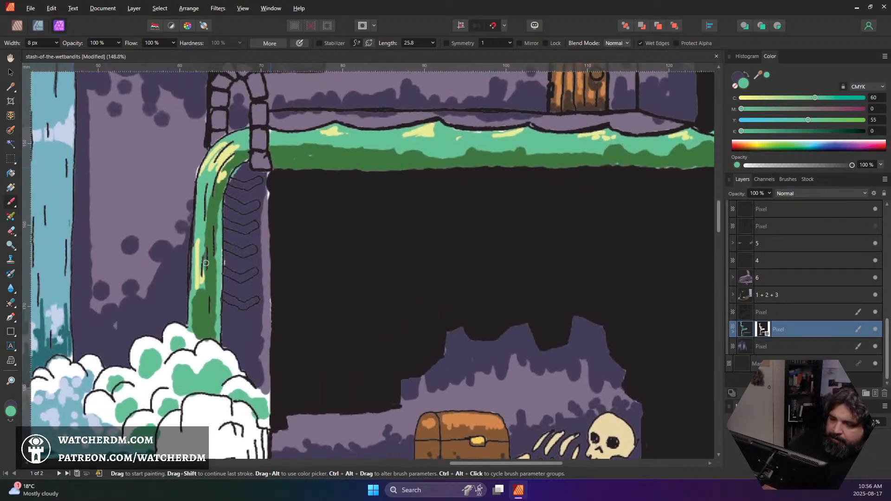
{"action": "left_click_drag", "start_coordinate": [206, 263], "coordinate": [214, 287]}
{"action": "scroll", "coordinate": [221, 274], "scroll_direction": "down", "scroll_amount": 3}
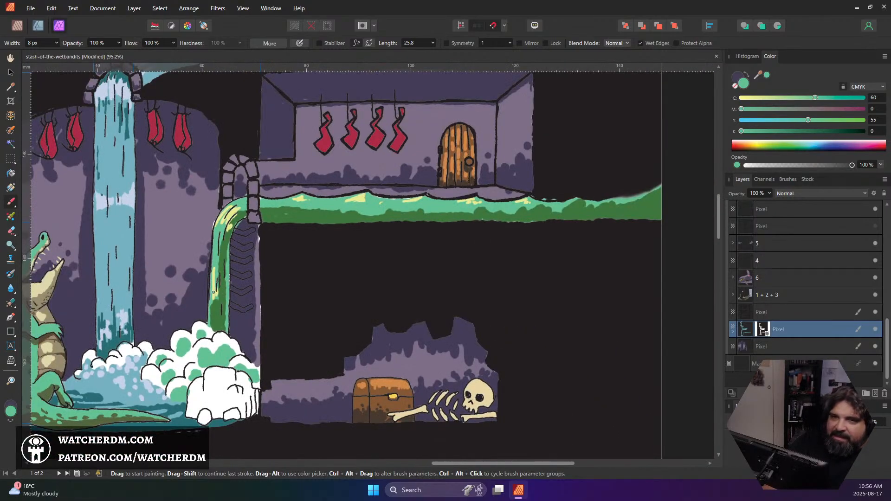
{"action": "scroll", "coordinate": [216, 317], "scroll_direction": "down", "scroll_amount": 3}
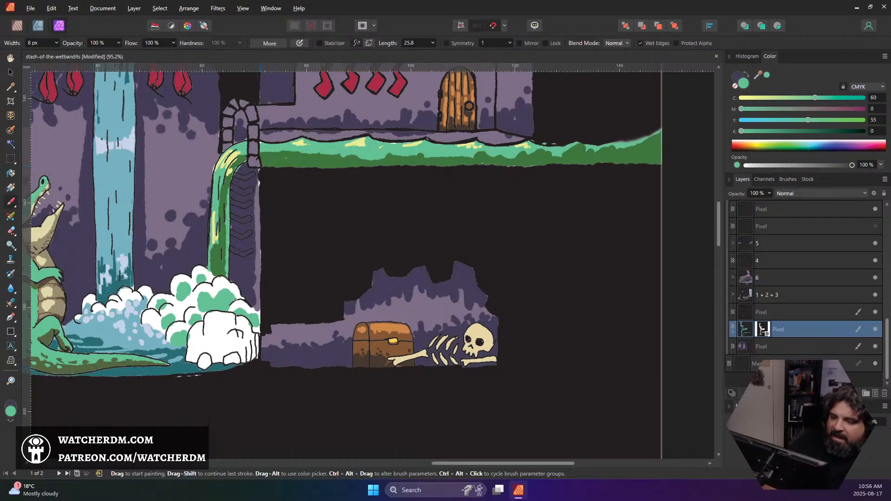
{"action": "scroll", "coordinate": [214, 248], "scroll_direction": "down", "scroll_amount": 1}
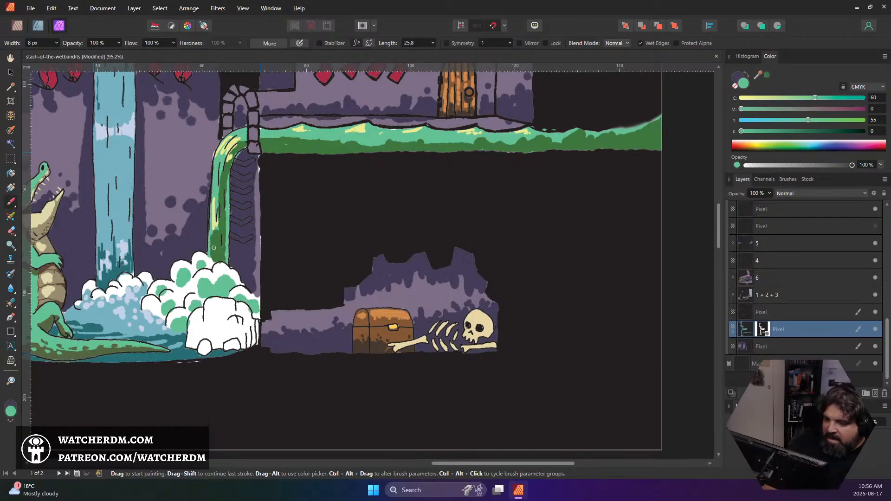
Sample the waterfall's dark green and dab small shadow spots onto the light green patches in the foam
{"action": "left_click", "coordinate": [213, 247], "text": "alt"}
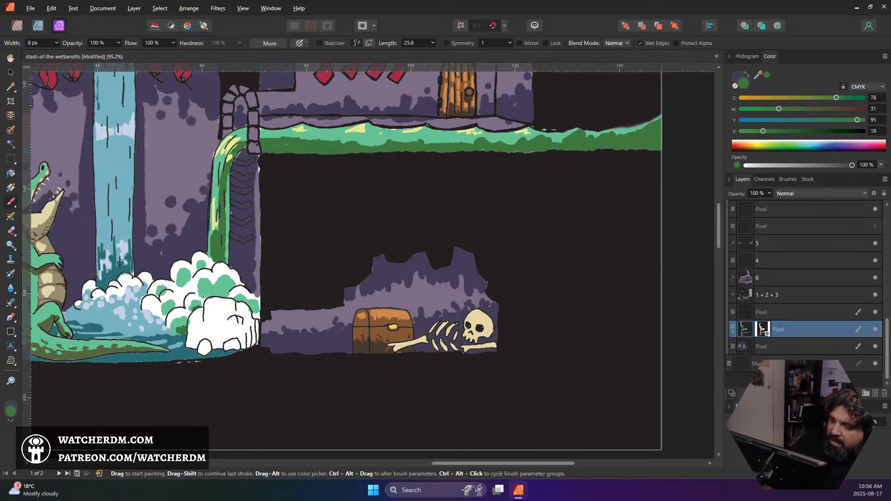
{"action": "left_click_drag", "start_coordinate": [203, 296], "coordinate": [217, 295]}
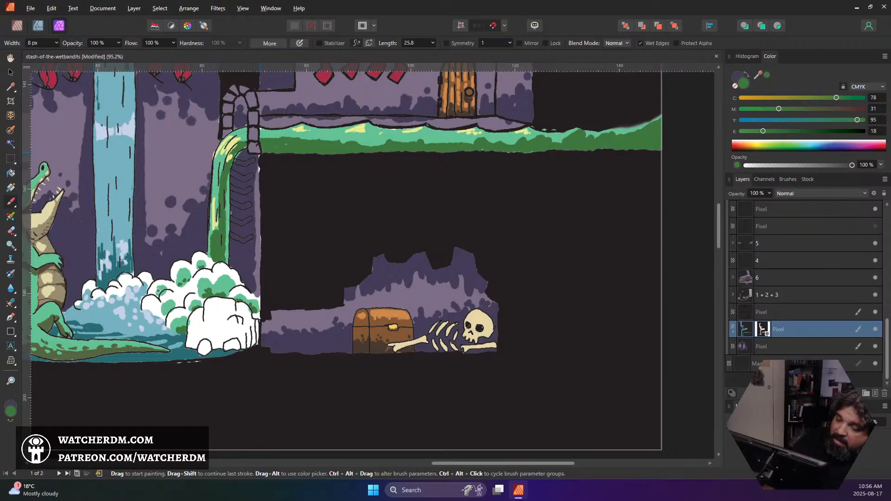
{"action": "scroll", "coordinate": [126, 353], "scroll_direction": "down", "scroll_amount": 3}
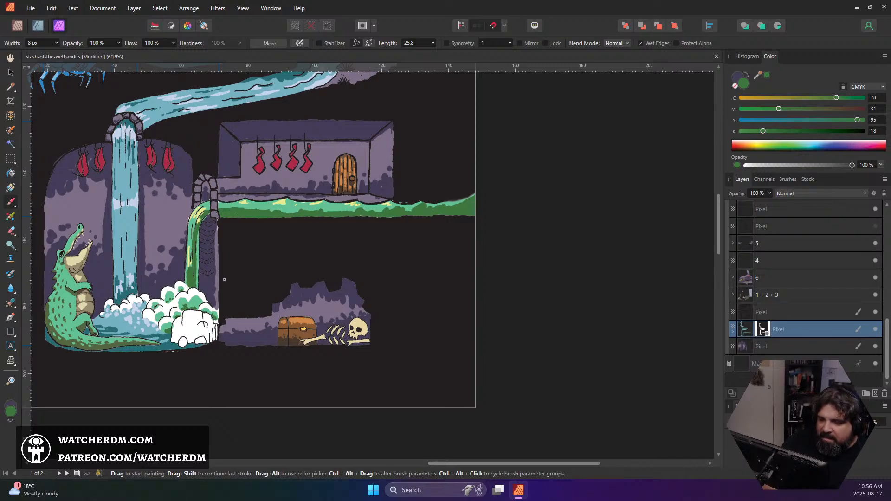
{"action": "scroll", "coordinate": [228, 271], "scroll_direction": "down", "scroll_amount": 3}
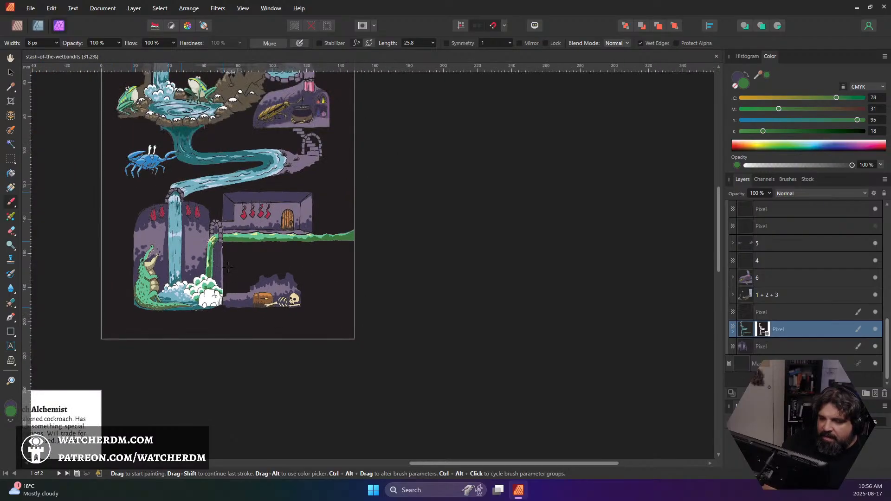
{"action": "scroll", "coordinate": [230, 271], "scroll_direction": "up", "scroll_amount": 5}
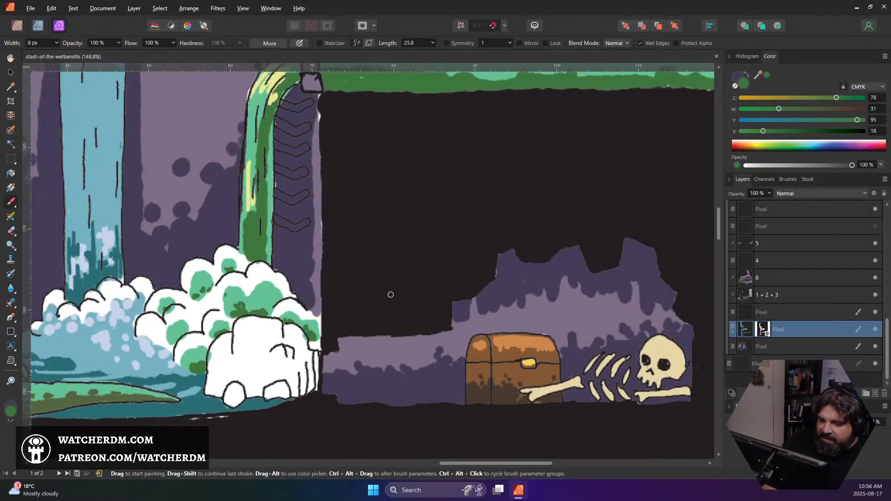
Expand the green water layer to reach its mask and toggle the mask's visibility to examine what it hides
{"action": "left_click", "coordinate": [763, 330]}
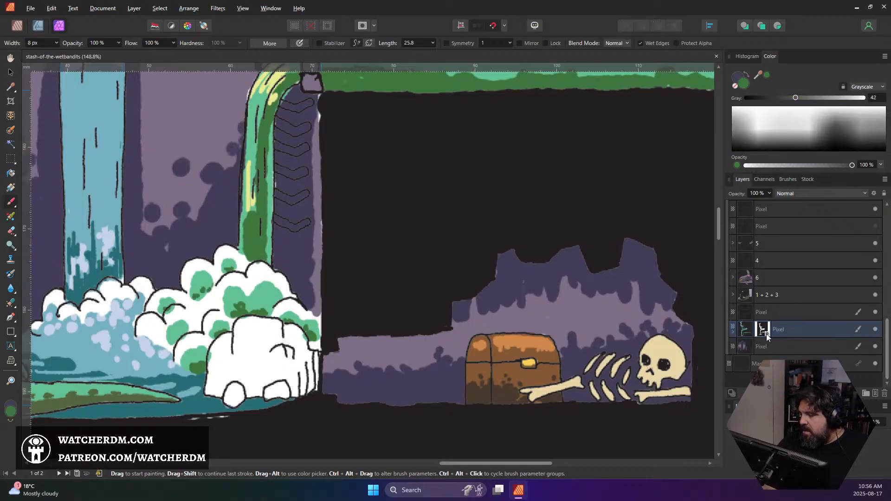
{"action": "right_click", "coordinate": [761, 332]}
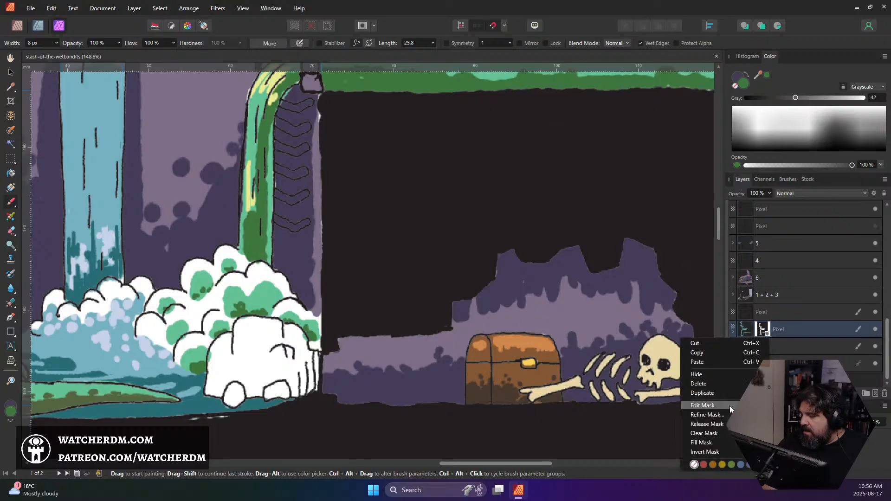
{"action": "left_click", "coordinate": [733, 332]}
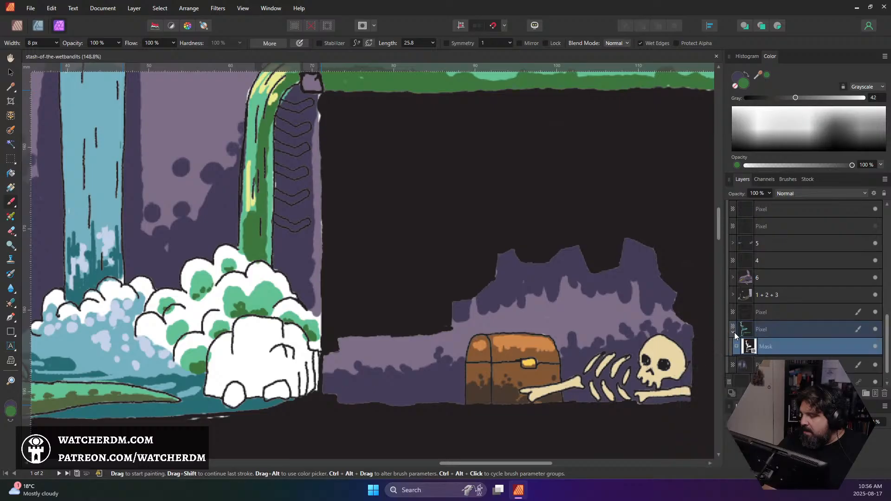
{"action": "left_click", "coordinate": [875, 347]}
{"action": "left_click", "coordinate": [875, 348]}
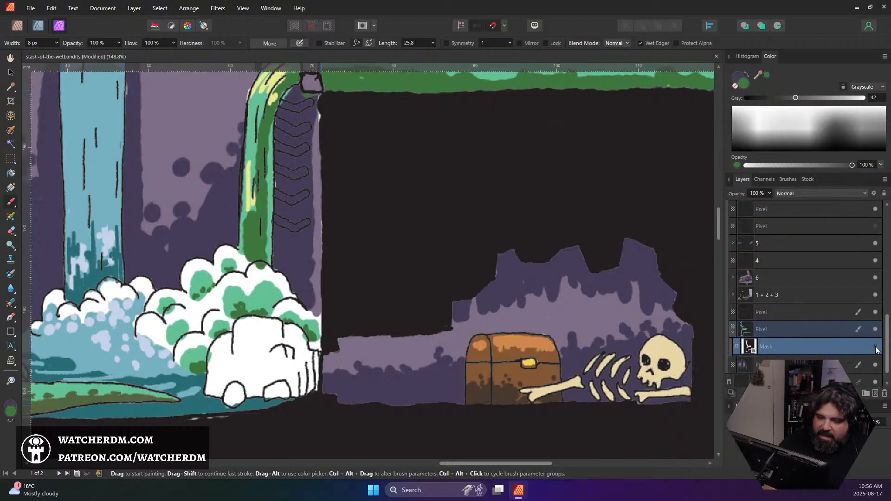
{"action": "left_click", "coordinate": [875, 348]}
{"action": "left_click", "coordinate": [876, 348]}
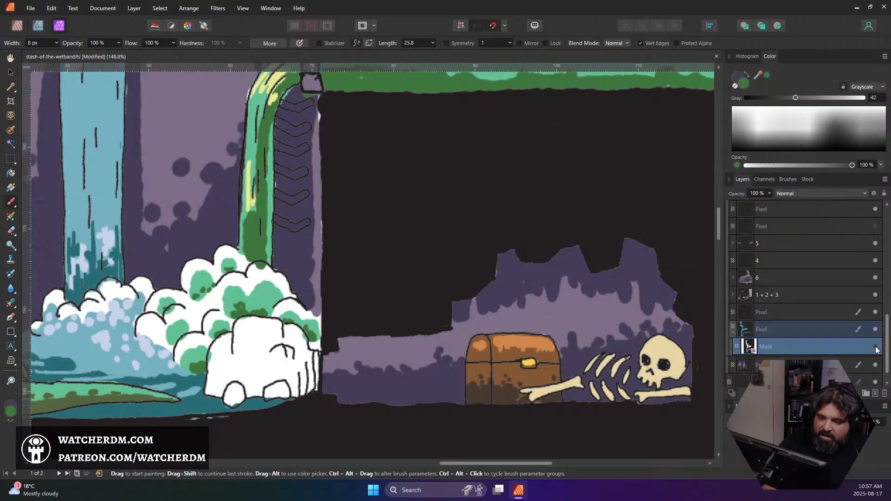
{"action": "left_click", "coordinate": [875, 348]}
{"action": "left_click", "coordinate": [875, 347]}
{"action": "left_click", "coordinate": [876, 347]}
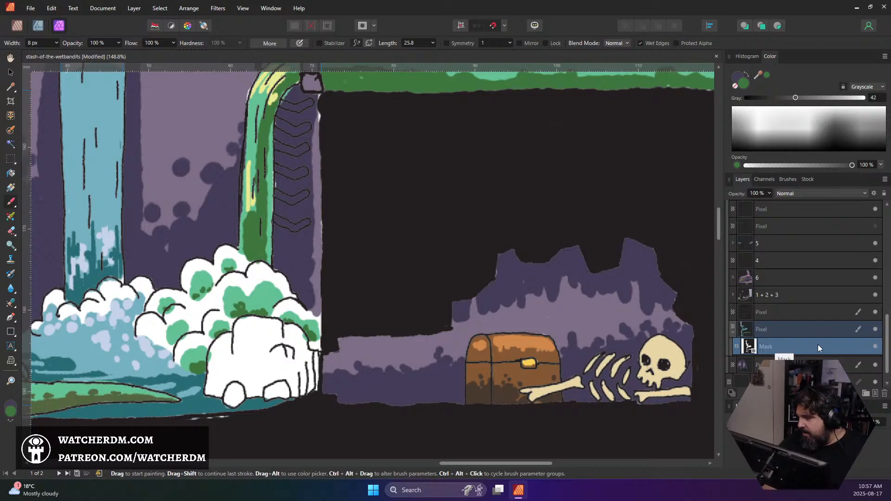
Add a new pixel layer directly above the green water layer
{"action": "scroll", "coordinate": [273, 143], "scroll_direction": "up", "scroll_amount": 3}
{"action": "scroll", "coordinate": [273, 143], "scroll_direction": "up", "scroll_amount": 3}
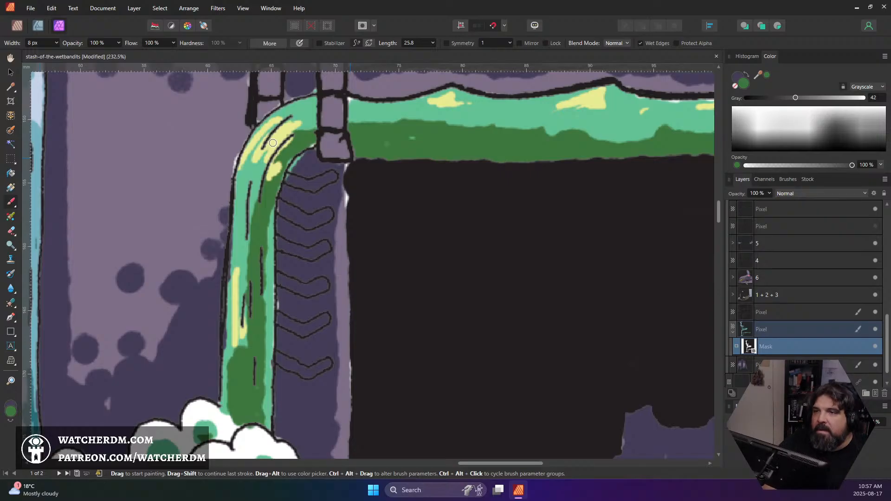
{"action": "scroll", "coordinate": [272, 143], "scroll_direction": "down", "scroll_amount": 8}
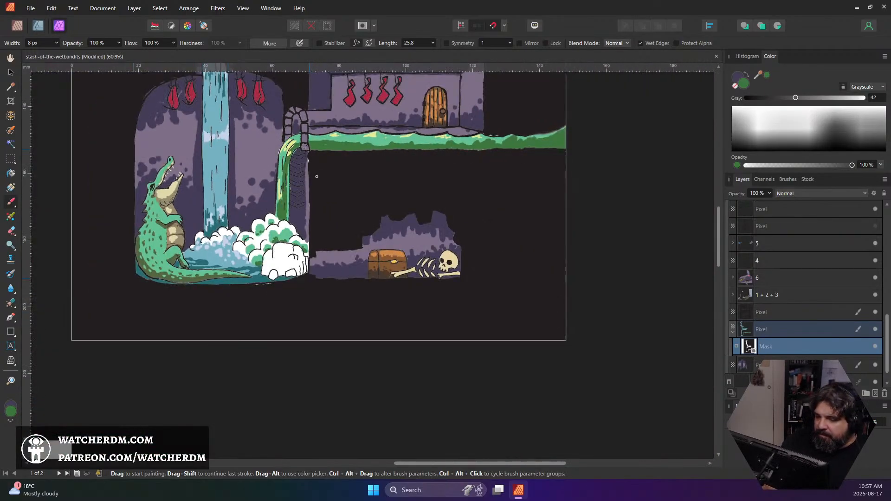
{"action": "scroll", "coordinate": [310, 163], "scroll_direction": "up", "scroll_amount": 3}
{"action": "scroll", "coordinate": [317, 177], "scroll_direction": "up", "scroll_amount": 5}
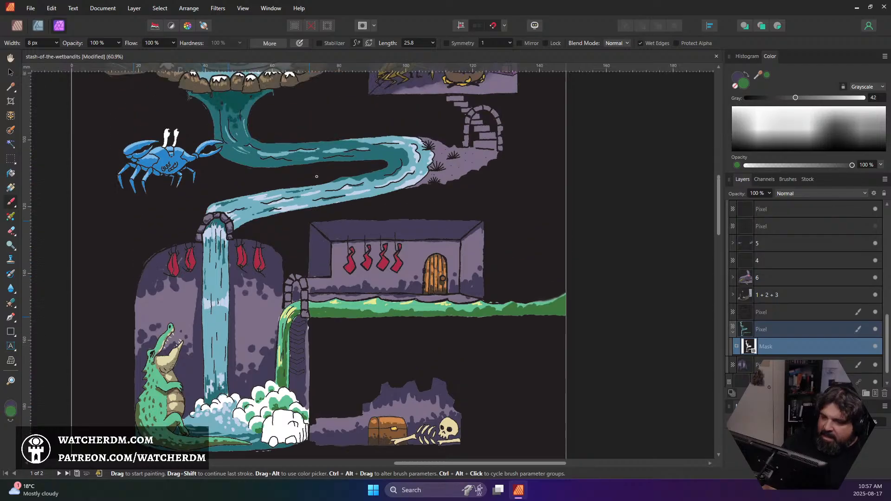
{"action": "scroll", "coordinate": [316, 177], "scroll_direction": "down", "scroll_amount": 7}
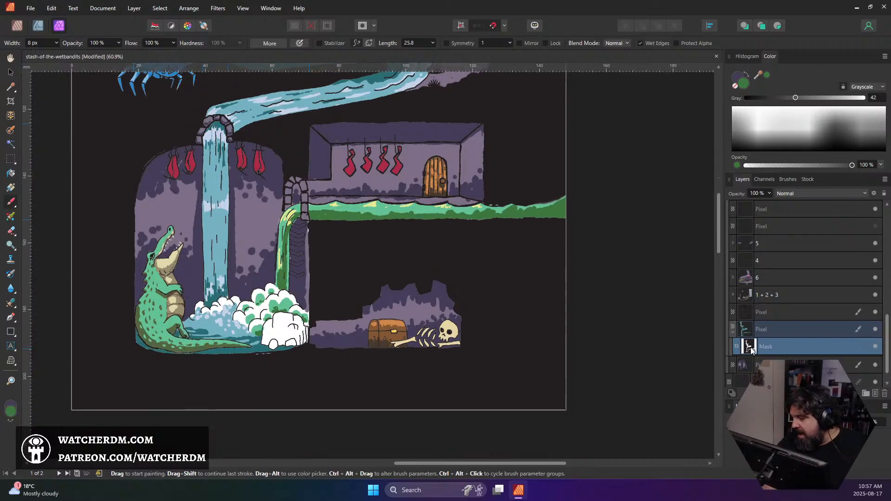
{"action": "left_click", "coordinate": [874, 394]}
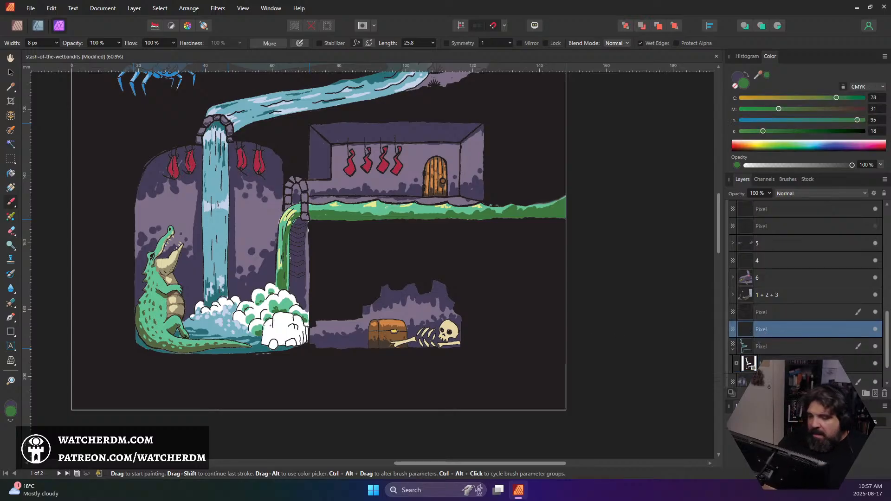
Sample the waterfall's pale yellow and paint over the lower green foam puffs beside the white rocks with an 18 px brush
{"action": "scroll", "coordinate": [253, 312], "scroll_direction": "up", "scroll_amount": 5}
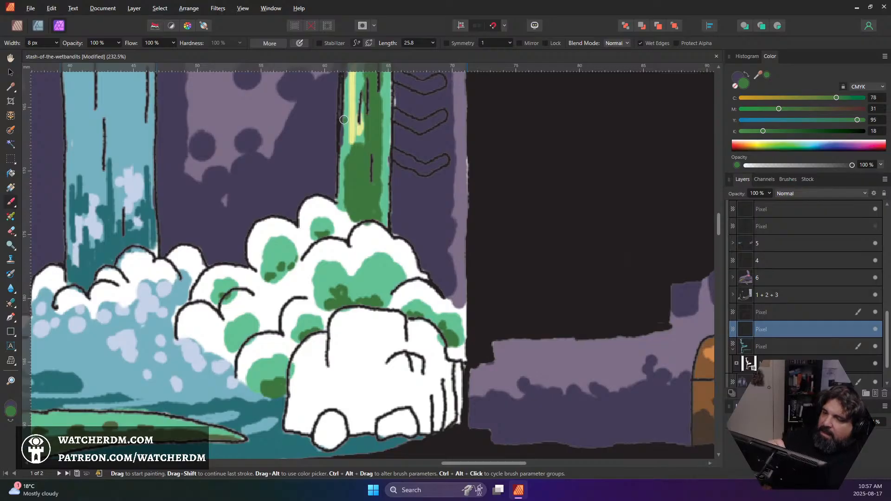
{"action": "left_click", "coordinate": [351, 129], "text": "alt"}
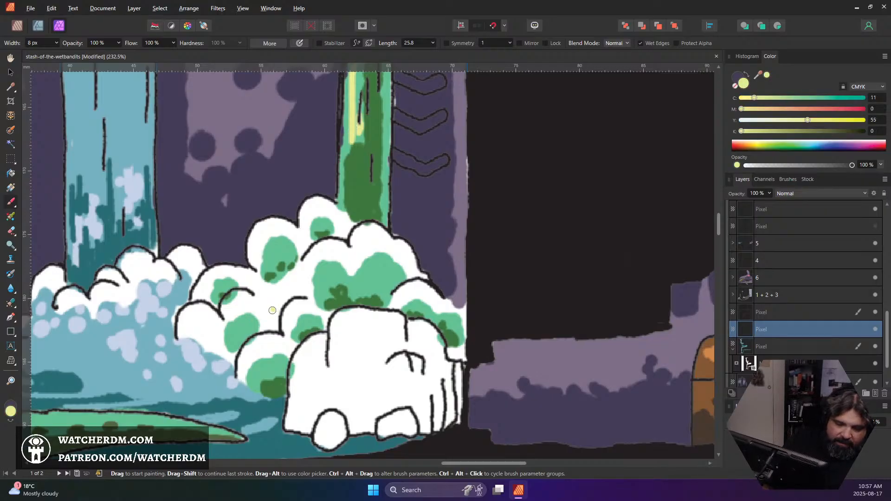
{"action": "key", "text": "bracketright"}
{"action": "key", "text": "bracketright"}
{"action": "key", "text": "bracketright"}
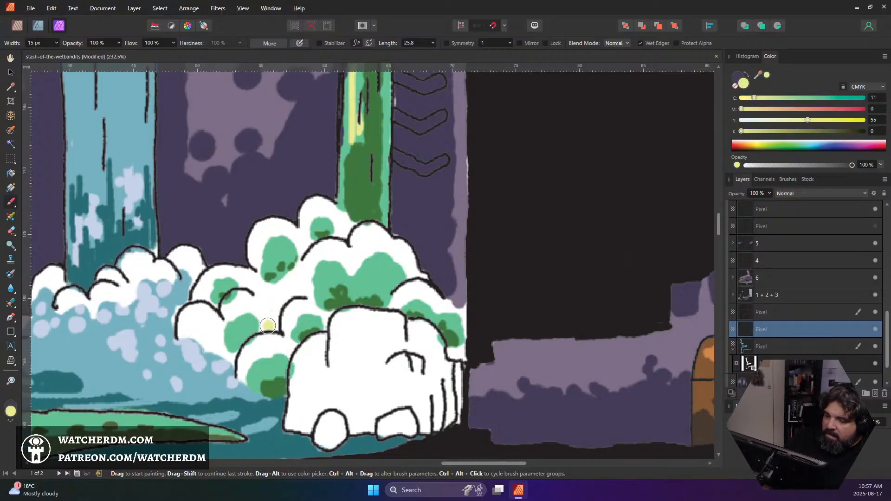
{"action": "key", "text": "bracketright"}
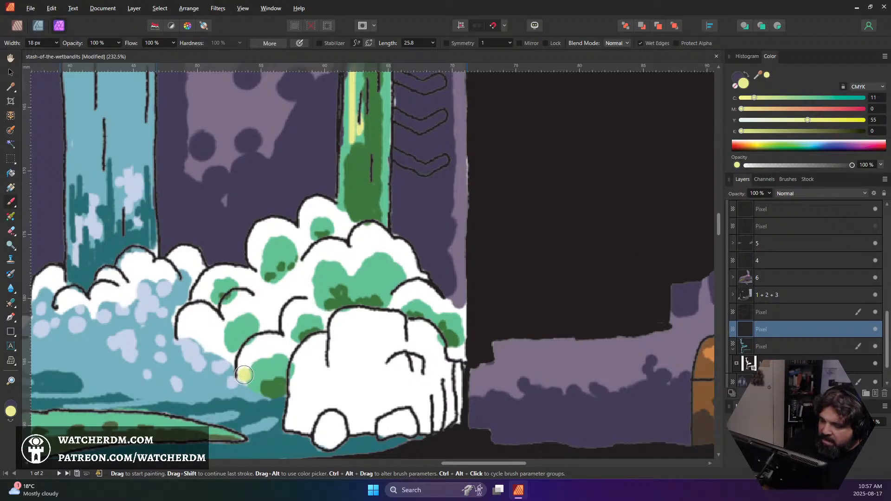
{"action": "mouse_move", "coordinate": [244, 374]}
{"action": "left_mouse_down"}
{"action": "mouse_move", "coordinate": [249, 361]}
{"action": "mouse_move", "coordinate": [284, 348]}
{"action": "mouse_move", "coordinate": [297, 308]}
{"action": "mouse_move", "coordinate": [332, 311]}
{"action": "left_mouse_up"}
{"action": "left_click", "coordinate": [352, 280]}
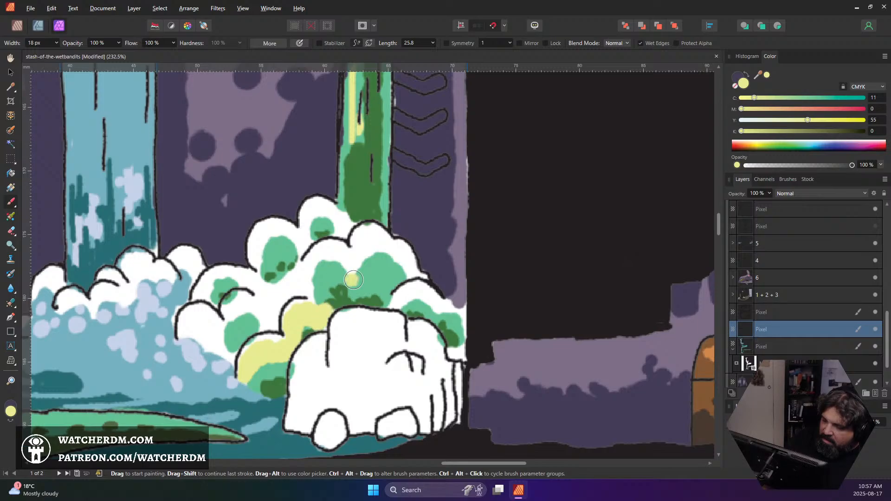
Move the yellow paint layer beneath the green water layer and fill the rest of the green waterfall's white foam with pale yellow
{"action": "mouse_move", "coordinate": [785, 332]}
{"action": "left_mouse_down"}
{"action": "mouse_move", "coordinate": [781, 369]}
{"action": "mouse_move", "coordinate": [784, 341]}
{"action": "left_mouse_up"}
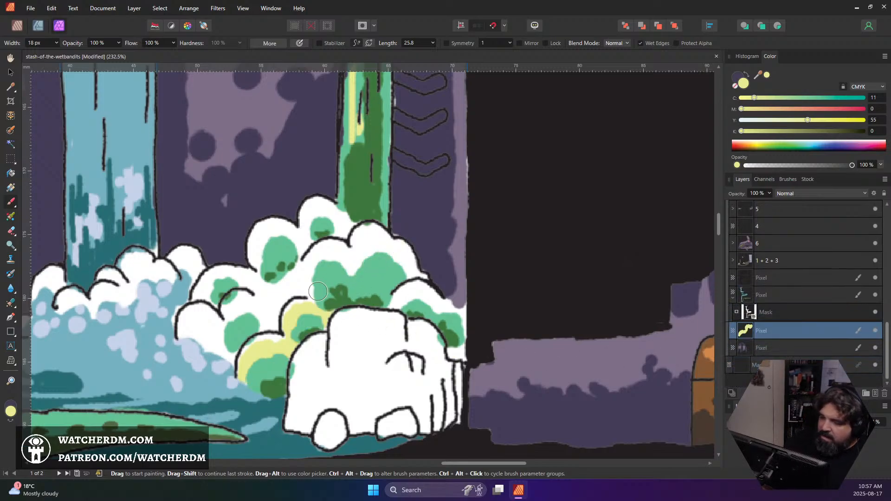
{"action": "mouse_move", "coordinate": [317, 291]}
{"action": "left_mouse_down"}
{"action": "mouse_move", "coordinate": [294, 285]}
{"action": "mouse_move", "coordinate": [330, 258]}
{"action": "mouse_move", "coordinate": [344, 273]}
{"action": "mouse_move", "coordinate": [360, 270]}
{"action": "mouse_move", "coordinate": [377, 238]}
{"action": "mouse_move", "coordinate": [367, 261]}
{"action": "mouse_move", "coordinate": [376, 241]}
{"action": "mouse_move", "coordinate": [406, 262]}
{"action": "mouse_move", "coordinate": [415, 303]}
{"action": "mouse_move", "coordinate": [402, 305]}
{"action": "mouse_move", "coordinate": [413, 296]}
{"action": "mouse_move", "coordinate": [452, 306]}
{"action": "mouse_move", "coordinate": [460, 349]}
{"action": "mouse_move", "coordinate": [474, 308]}
{"action": "mouse_move", "coordinate": [321, 246]}
{"action": "mouse_move", "coordinate": [346, 234]}
{"action": "mouse_move", "coordinate": [319, 216]}
{"action": "mouse_move", "coordinate": [320, 233]}
{"action": "mouse_move", "coordinate": [267, 247]}
{"action": "mouse_move", "coordinate": [270, 291]}
{"action": "mouse_move", "coordinate": [235, 284]}
{"action": "mouse_move", "coordinate": [219, 294]}
{"action": "mouse_move", "coordinate": [206, 327]}
{"action": "mouse_move", "coordinate": [191, 326]}
{"action": "mouse_move", "coordinate": [222, 345]}
{"action": "mouse_move", "coordinate": [233, 343]}
{"action": "mouse_move", "coordinate": [227, 340]}
{"action": "mouse_move", "coordinate": [246, 320]}
{"action": "mouse_move", "coordinate": [237, 318]}
{"action": "mouse_move", "coordinate": [273, 335]}
{"action": "left_mouse_up"}
{"action": "scroll", "coordinate": [283, 317], "scroll_direction": "down", "scroll_amount": 3}
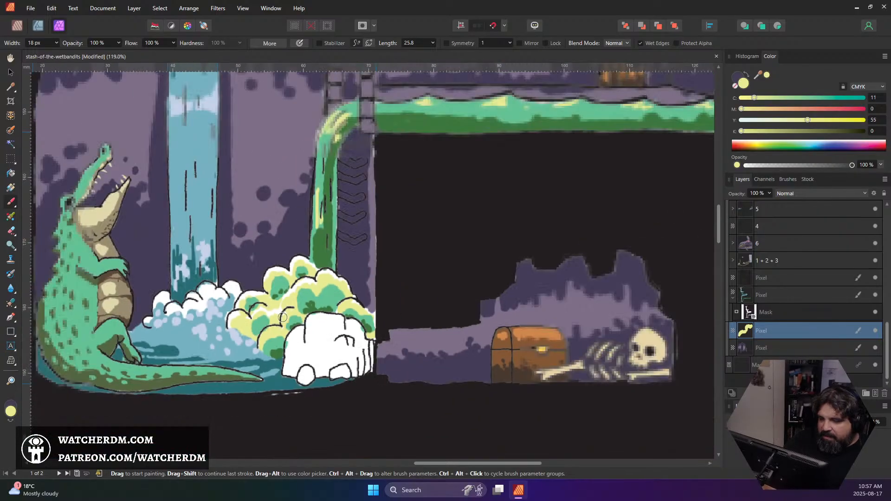
{"action": "scroll", "coordinate": [282, 318], "scroll_direction": "down", "scroll_amount": 4}
{"action": "scroll", "coordinate": [301, 261], "scroll_direction": "down", "scroll_amount": 1}
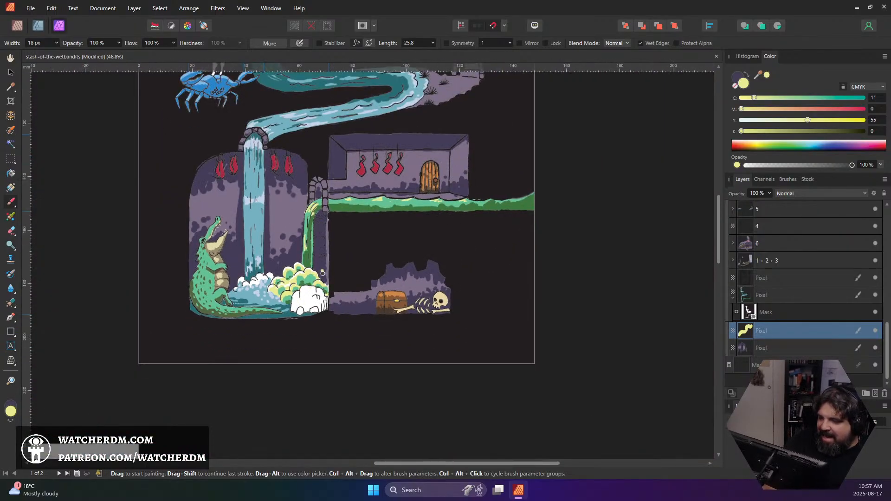
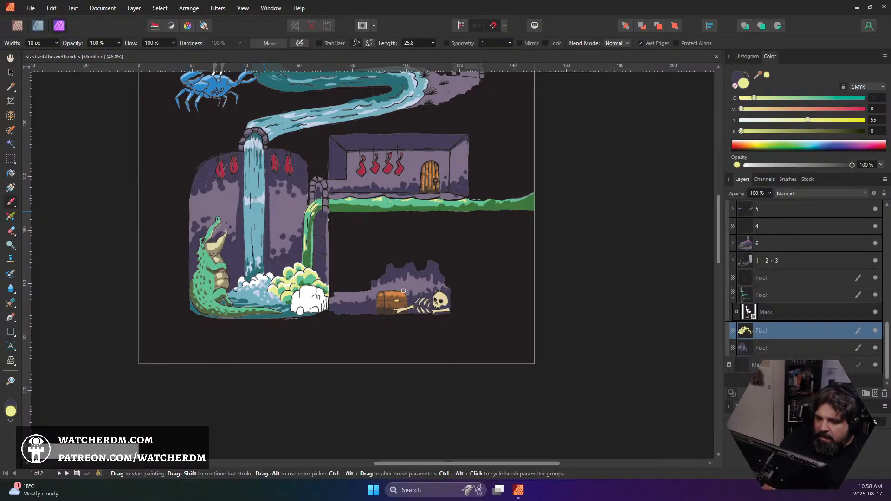
Collapse the green water layer's mask entry and examine the whole cover for areas that still need colour
{"action": "scroll", "coordinate": [290, 325], "scroll_direction": "up", "scroll_amount": 5}
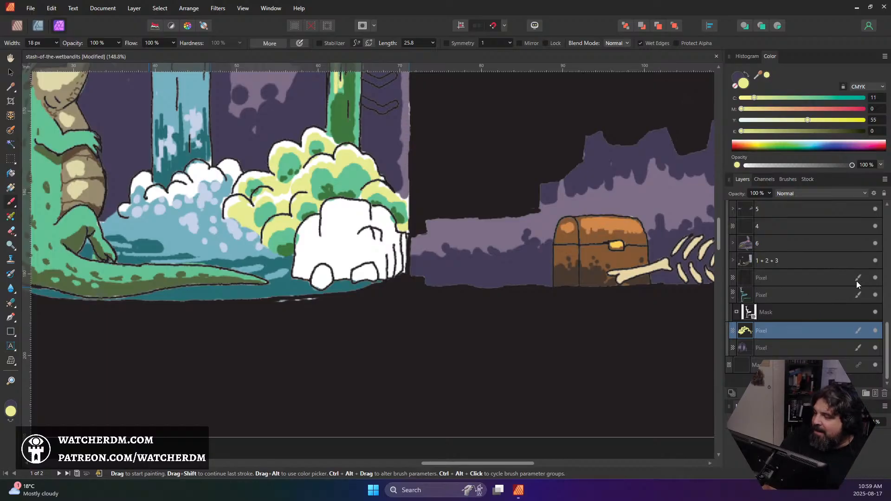
{"action": "left_click", "coordinate": [733, 298]}
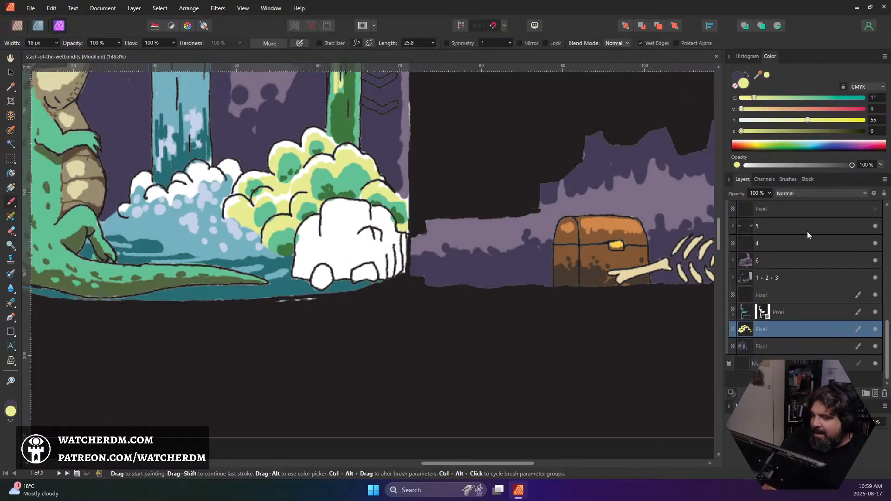
{"action": "scroll", "coordinate": [820, 255], "scroll_direction": "up", "scroll_amount": 1}
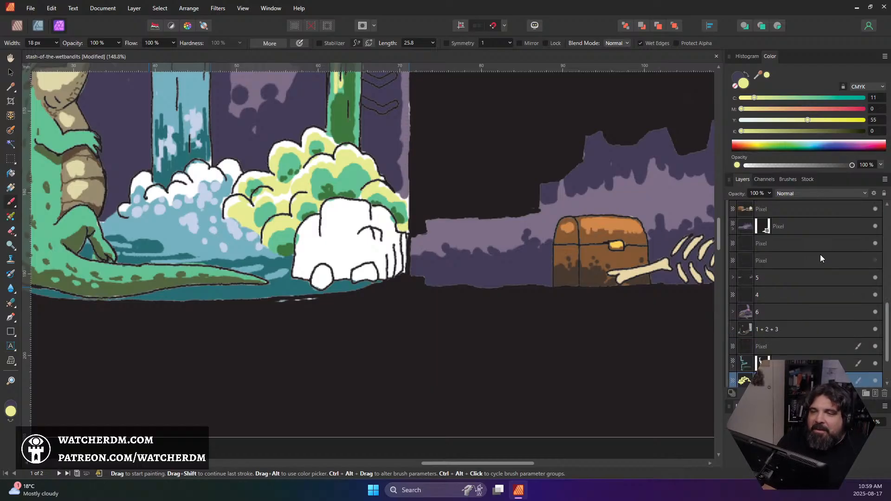
{"action": "scroll", "coordinate": [803, 283], "scroll_direction": "up", "scroll_amount": 1}
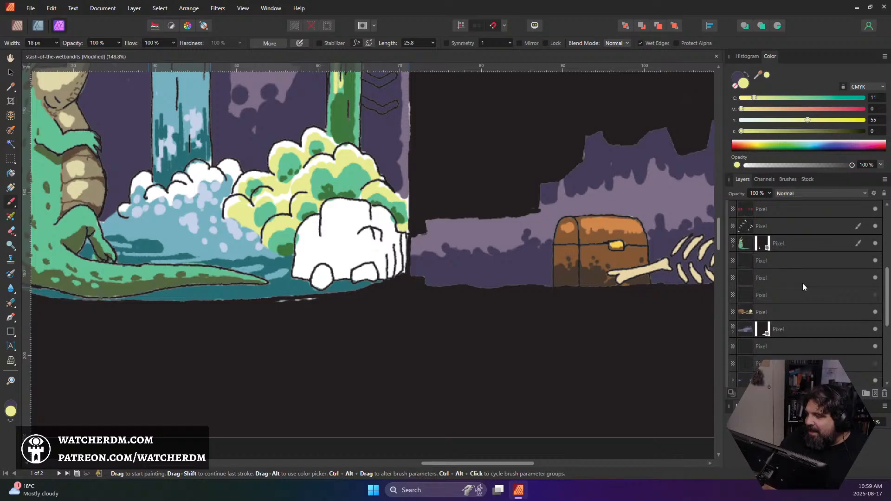
{"action": "scroll", "coordinate": [801, 284], "scroll_direction": "up", "scroll_amount": 2}
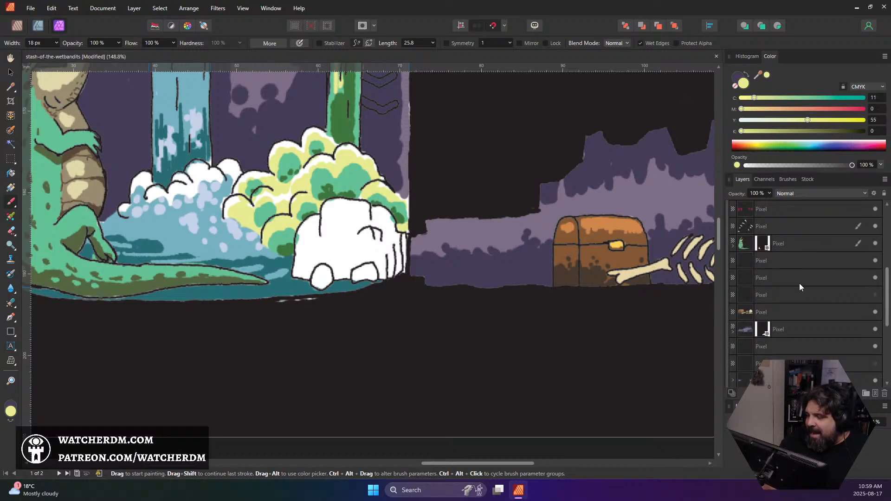
{"action": "scroll", "coordinate": [495, 256], "scroll_direction": "down", "scroll_amount": 5}
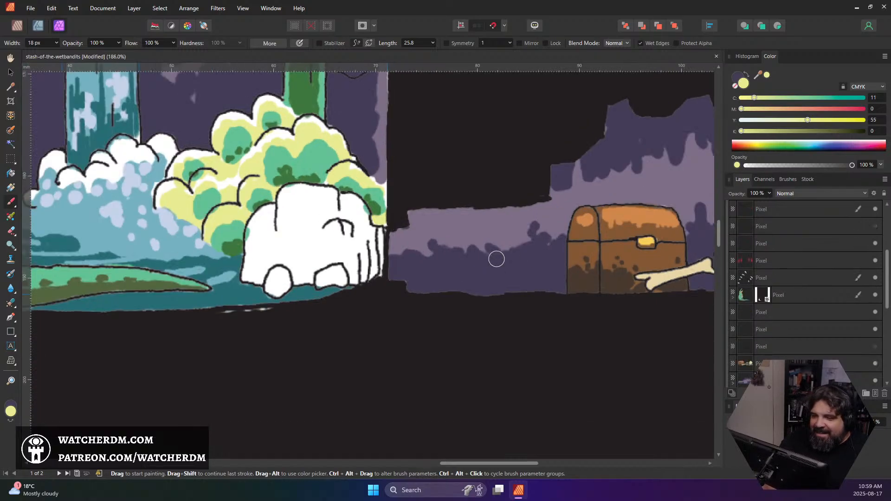
{"action": "scroll", "coordinate": [506, 264], "scroll_direction": "up", "scroll_amount": 4}
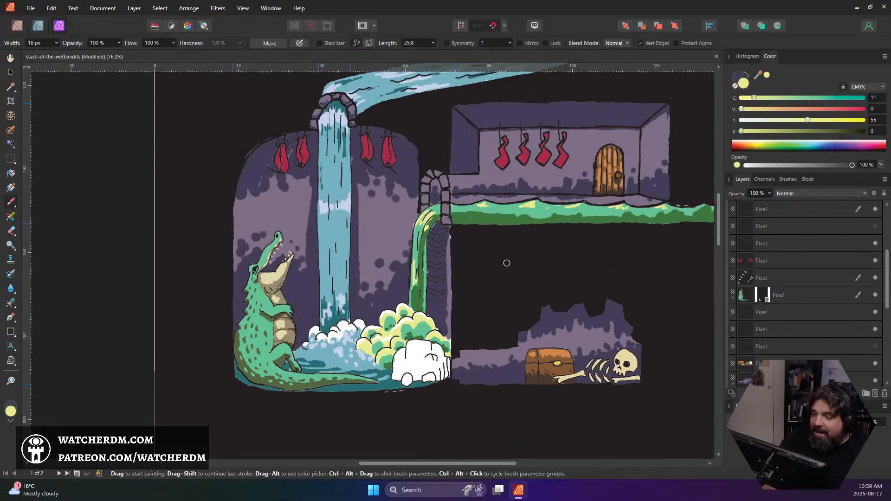
{"action": "left_click_drag", "start_coordinate": [562, 263], "coordinate": [485, 292]}
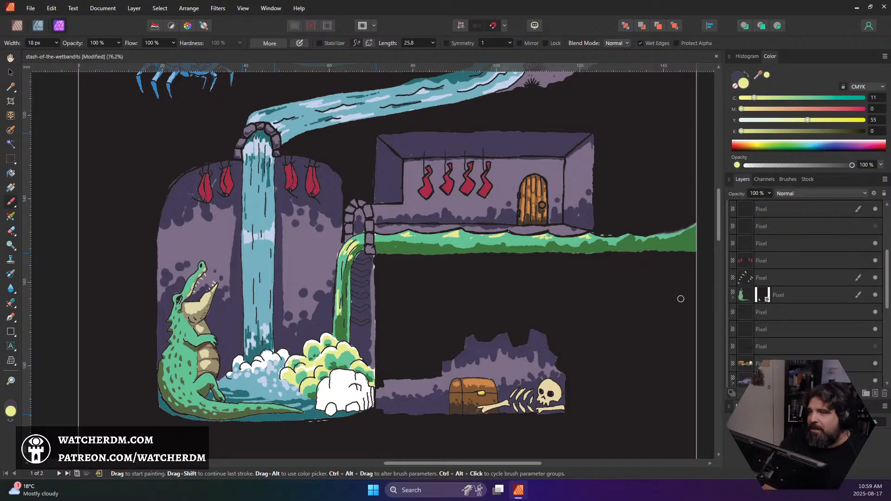
{"action": "scroll", "coordinate": [802, 294], "scroll_direction": "up", "scroll_amount": 3}
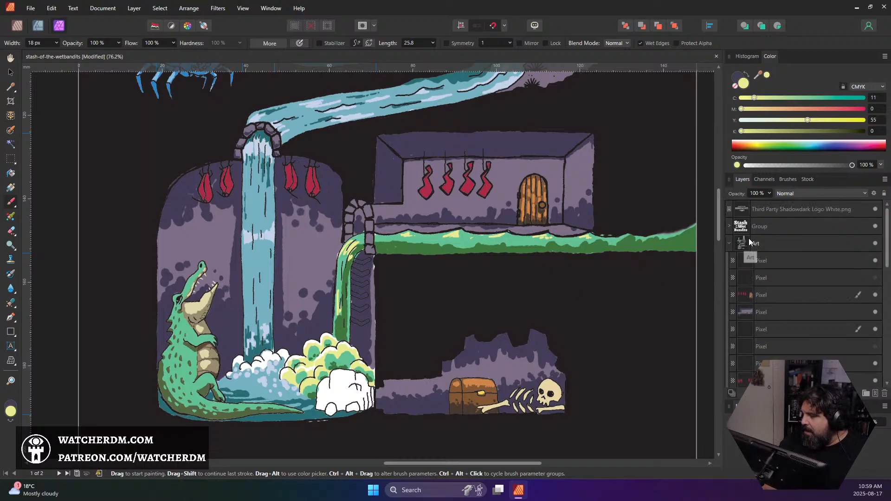
{"action": "scroll", "coordinate": [546, 239], "scroll_direction": "down", "scroll_amount": 2}
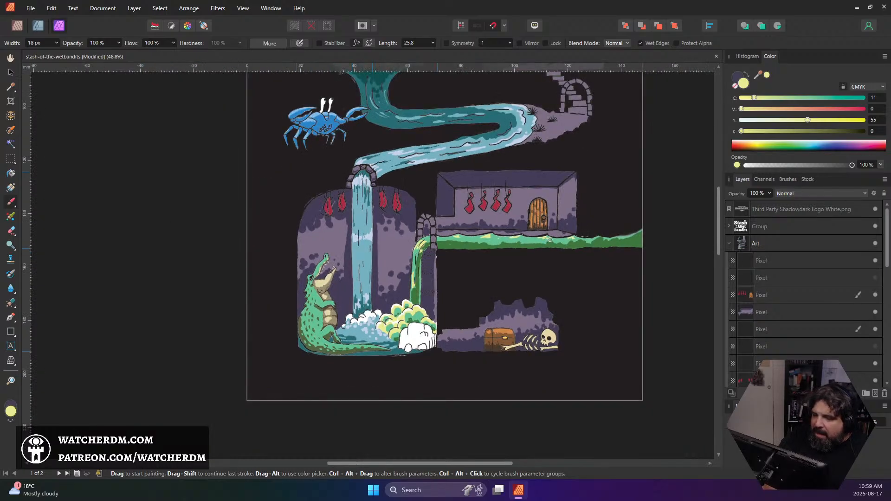
{"action": "scroll", "coordinate": [552, 239], "scroll_direction": "up", "scroll_amount": 3}
{"action": "scroll", "coordinate": [551, 239], "scroll_direction": "down", "scroll_amount": 2}
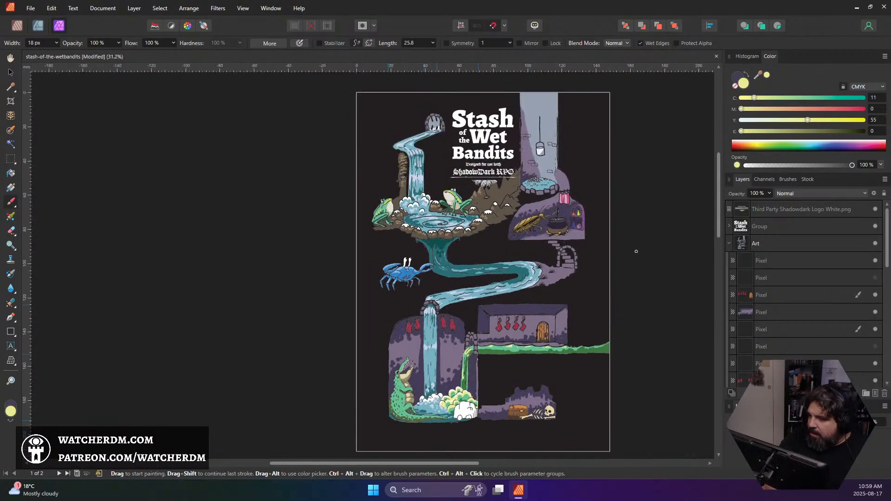
{"action": "scroll", "coordinate": [631, 250], "scroll_direction": "down", "scroll_amount": 1}
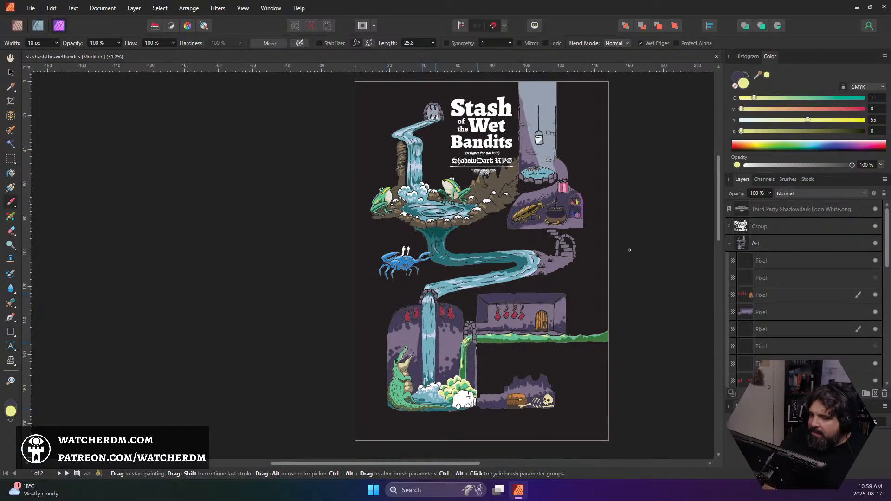
{"action": "scroll", "coordinate": [629, 250], "scroll_direction": "up", "scroll_amount": 1}
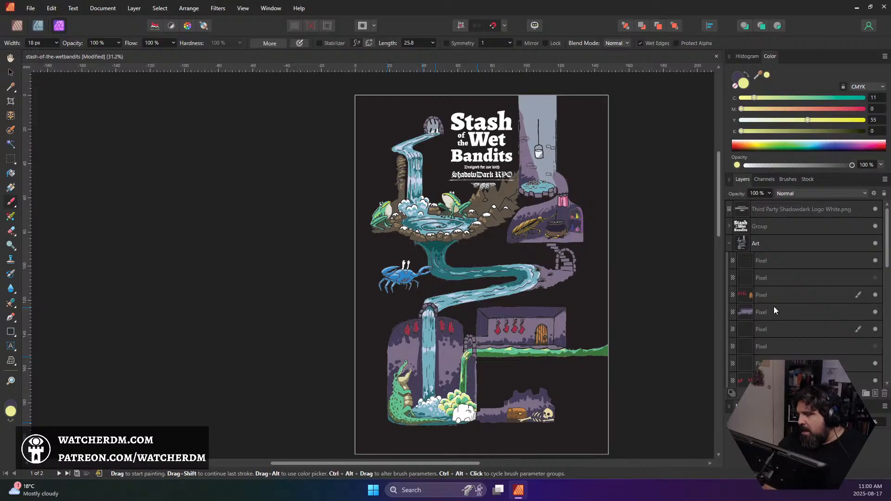
Search the layer stack for the stair path's colour, toggling the masked purple cave layer's visibility to examine what it covers
{"action": "scroll", "coordinate": [770, 310], "scroll_direction": "down", "scroll_amount": 3}
{"action": "scroll", "coordinate": [772, 311], "scroll_direction": "down", "scroll_amount": 3}
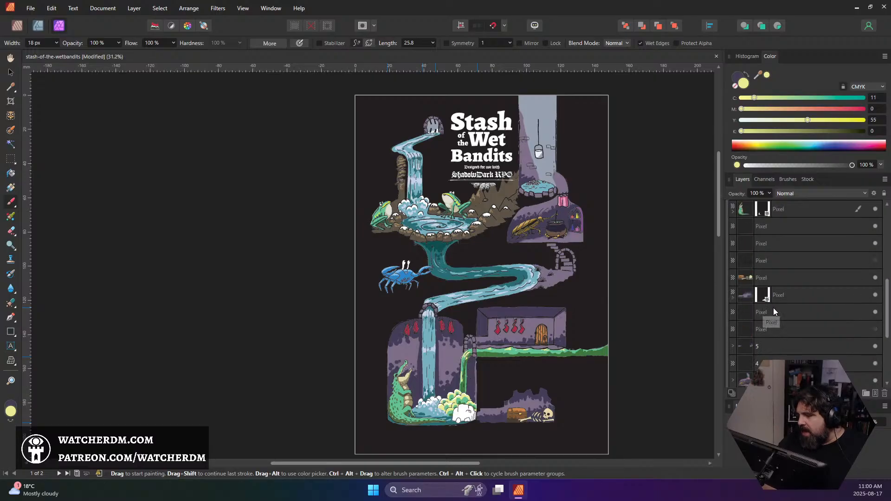
{"action": "left_click", "coordinate": [745, 297]}
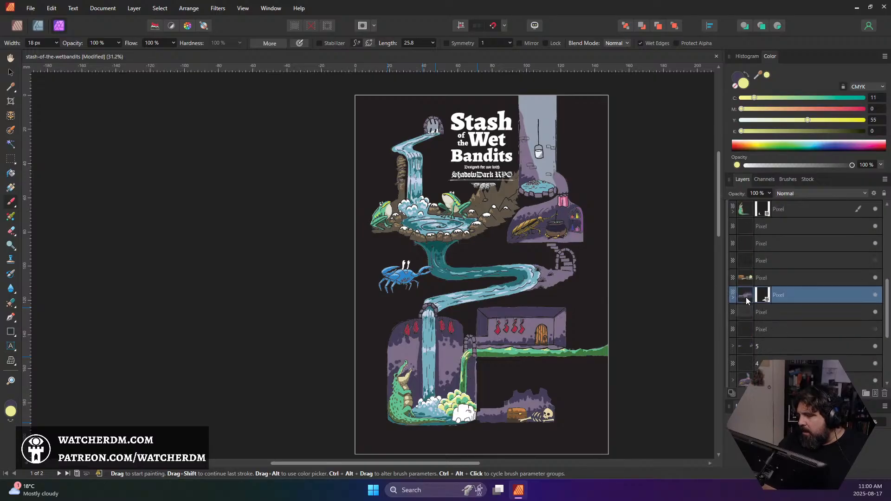
{"action": "left_click", "coordinate": [875, 295]}
{"action": "left_click", "coordinate": [875, 295]}
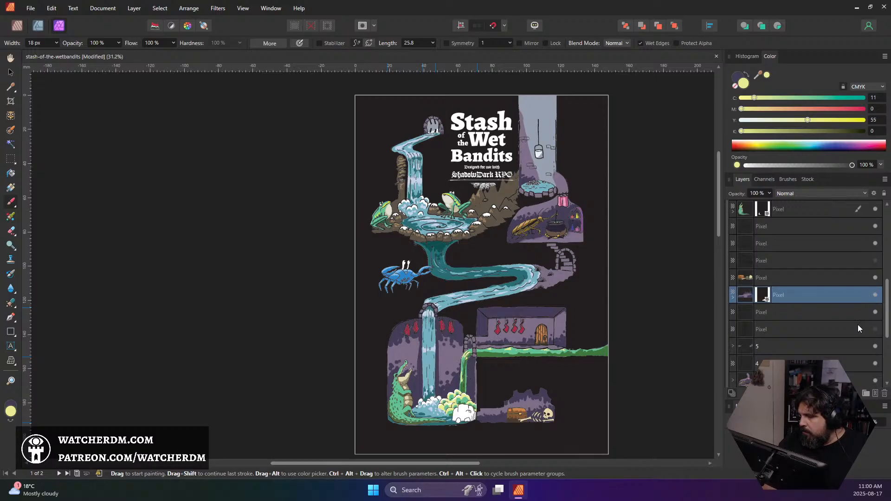
{"action": "scroll", "coordinate": [857, 322], "scroll_direction": "down", "scroll_amount": 3}
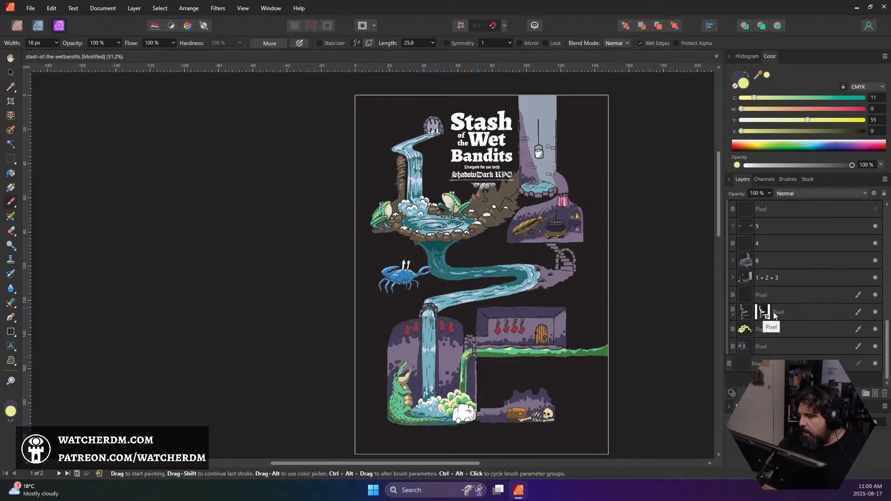
{"action": "scroll", "coordinate": [780, 289], "scroll_direction": "up", "scroll_amount": 3}
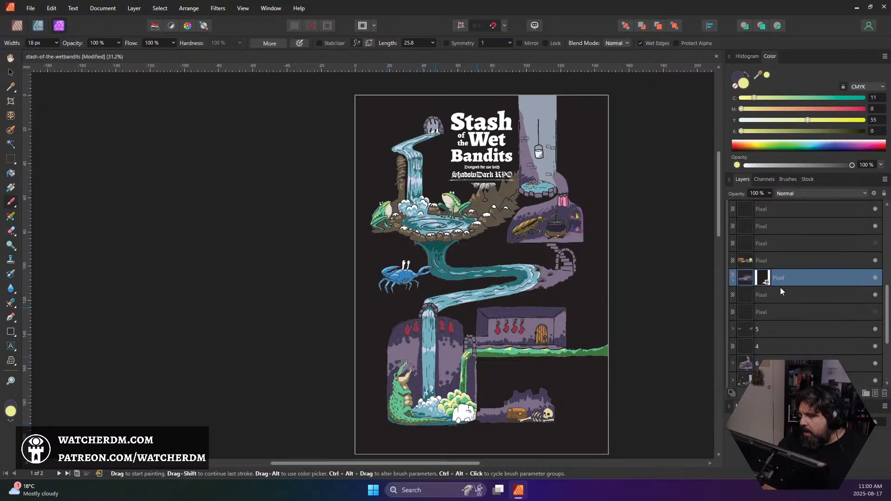
{"action": "scroll", "coordinate": [775, 292], "scroll_direction": "up", "scroll_amount": 3}
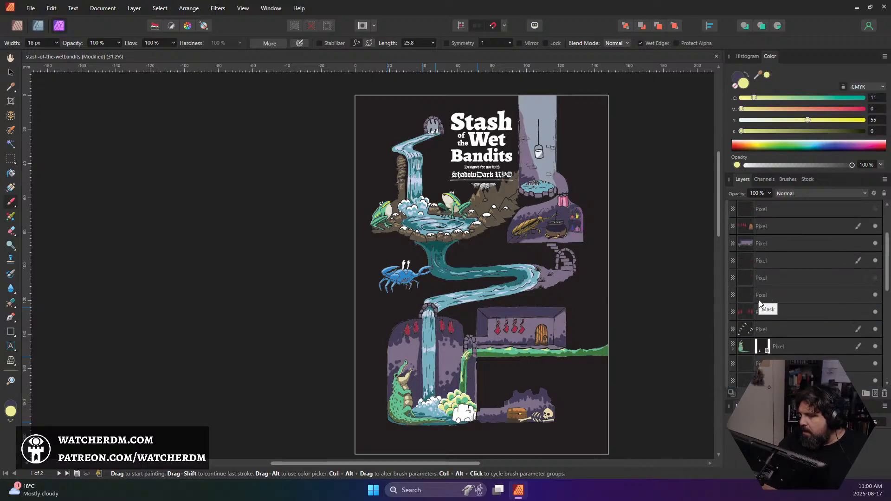
{"action": "scroll", "coordinate": [760, 293], "scroll_direction": "up", "scroll_amount": 2}
{"action": "scroll", "coordinate": [760, 295], "scroll_direction": "down", "scroll_amount": 3}
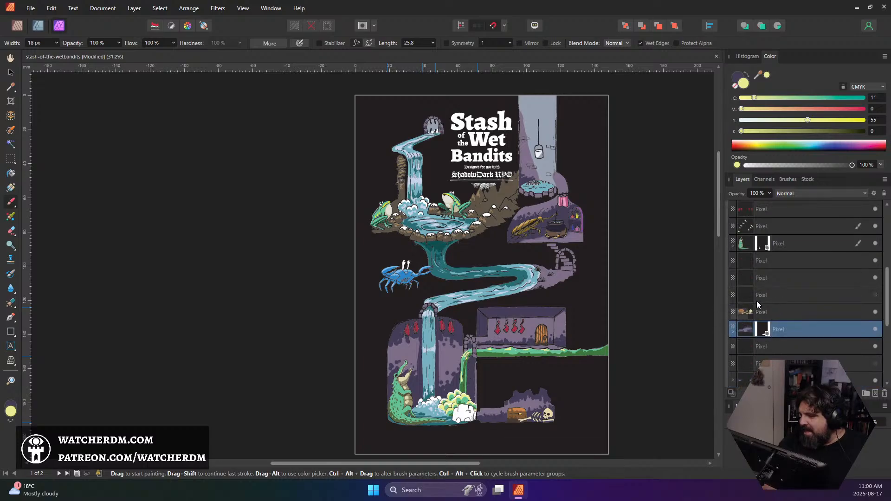
{"action": "scroll", "coordinate": [750, 310], "scroll_direction": "down", "scroll_amount": 1}
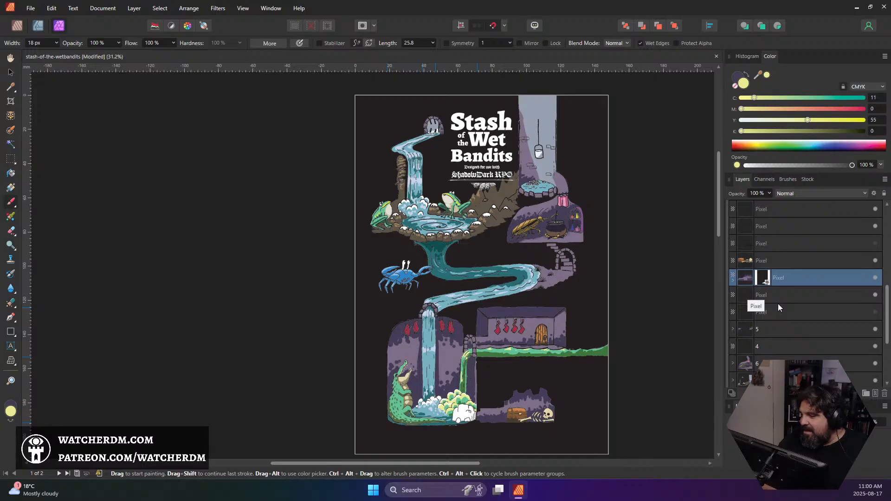
{"action": "scroll", "coordinate": [778, 303], "scroll_direction": "down", "scroll_amount": 1}
Toggle the visibility of groups 6, 1 + 2 + 3 and 5 to find the one holding the path by the river bend
{"action": "left_click", "coordinate": [788, 313]}
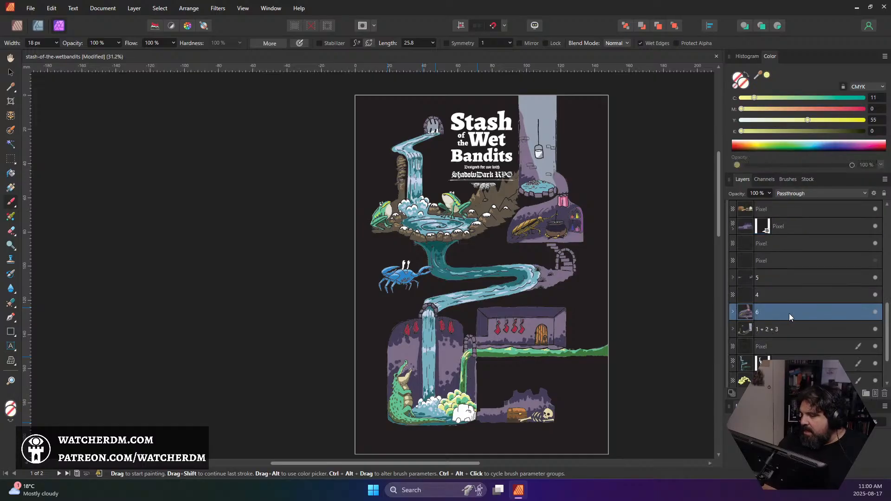
{"action": "left_click", "coordinate": [875, 311]}
{"action": "left_click", "coordinate": [875, 311]}
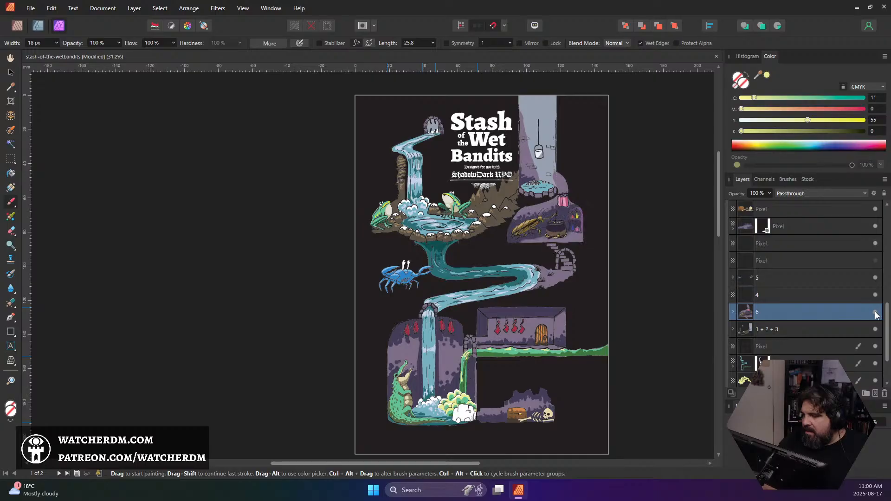
{"action": "scroll", "coordinate": [834, 313], "scroll_direction": "down", "scroll_amount": 1}
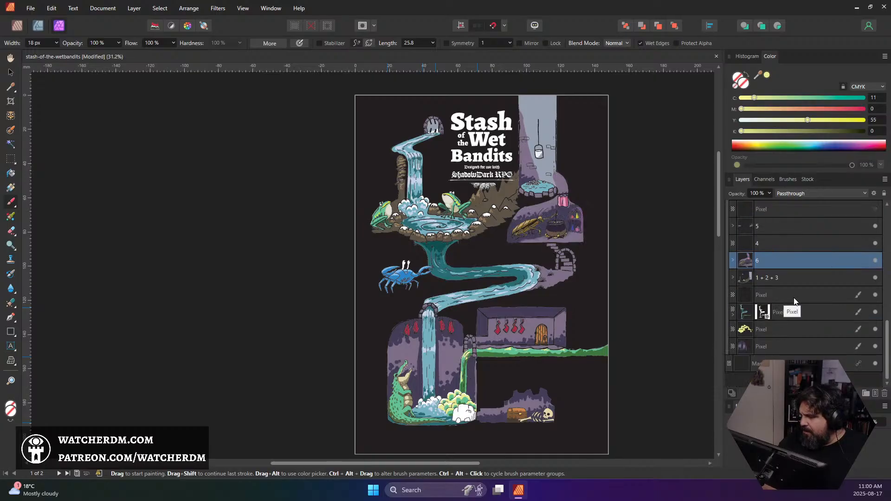
{"action": "left_click", "coordinate": [875, 278]}
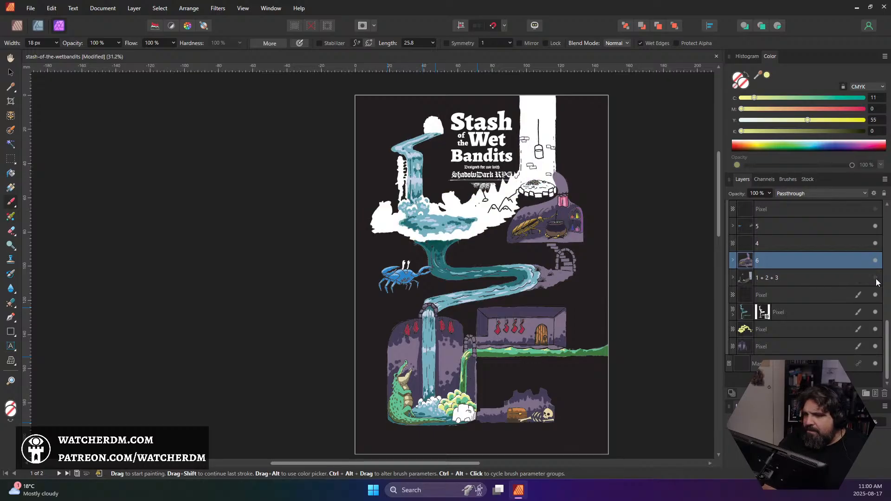
{"action": "left_click", "coordinate": [875, 278]}
{"action": "scroll", "coordinate": [837, 279], "scroll_direction": "up", "scroll_amount": 1}
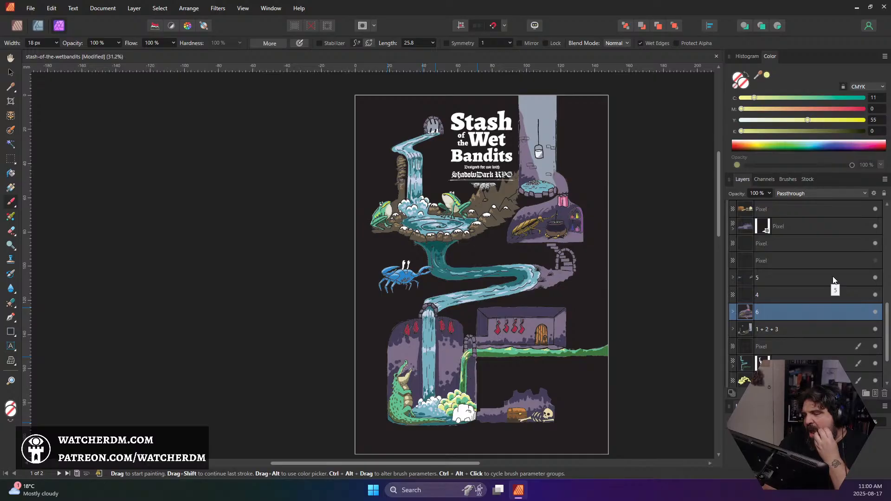
{"action": "left_click", "coordinate": [874, 279]}
{"action": "left_click", "coordinate": [874, 279]}
Expand group 5 and select its lowest pixel layer, which holds the purple path and stairs by the river bend
{"action": "left_click", "coordinate": [740, 281]}
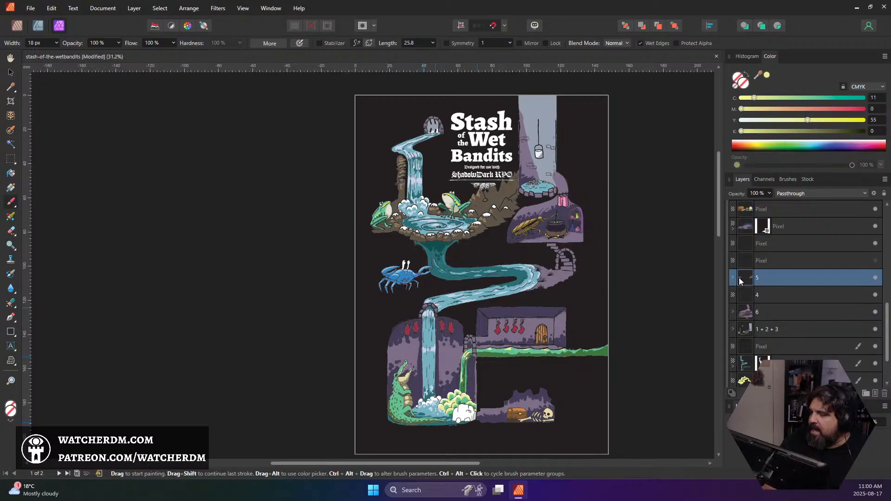
{"action": "scroll", "coordinate": [551, 275], "scroll_direction": "up", "scroll_amount": 5}
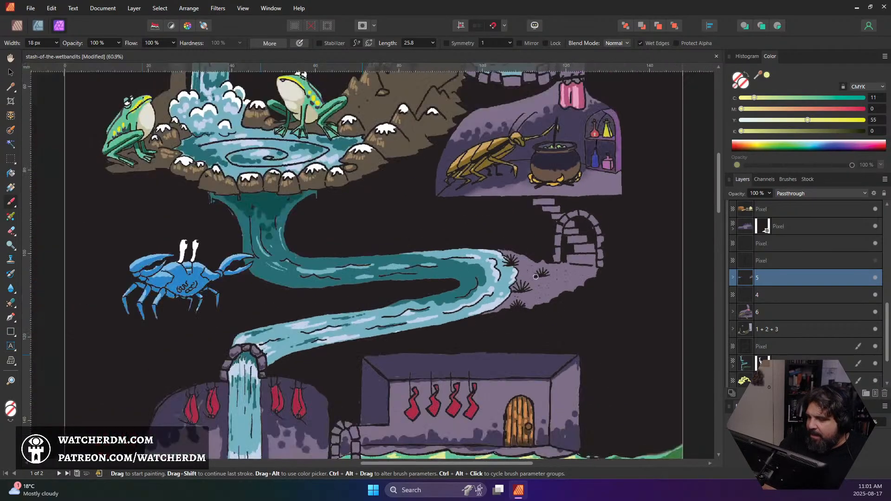
{"action": "left_click", "coordinate": [733, 279]}
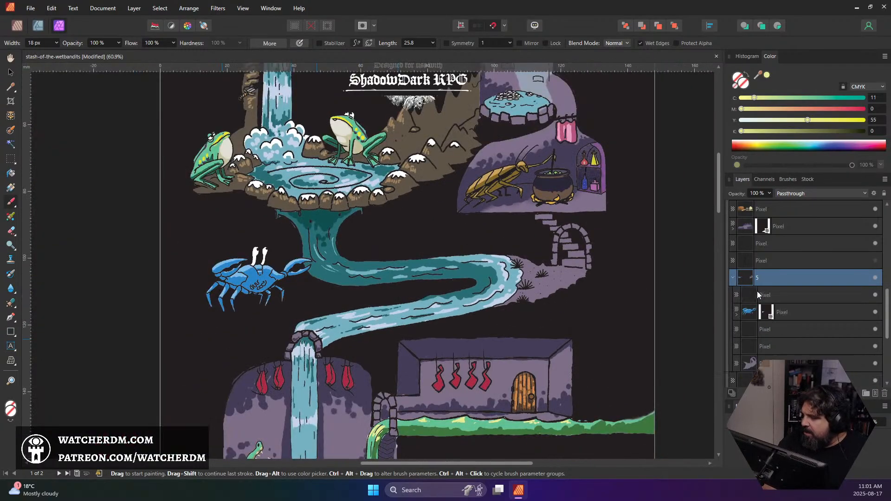
{"action": "scroll", "coordinate": [771, 318], "scroll_direction": "down", "scroll_amount": 1}
{"action": "left_click", "coordinate": [770, 315]}
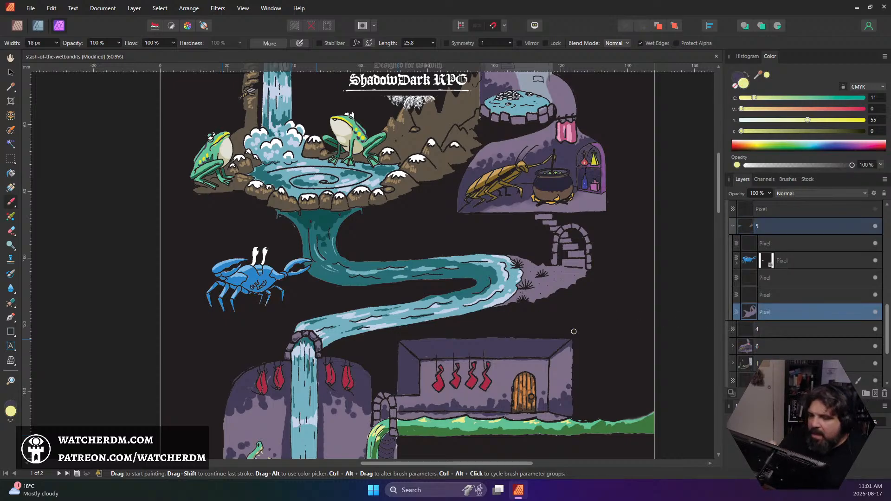
Sample the path's light purple and the dark purple of the cockroach cave wall as the painting colour
{"action": "left_click", "coordinate": [564, 275], "text": "alt"}
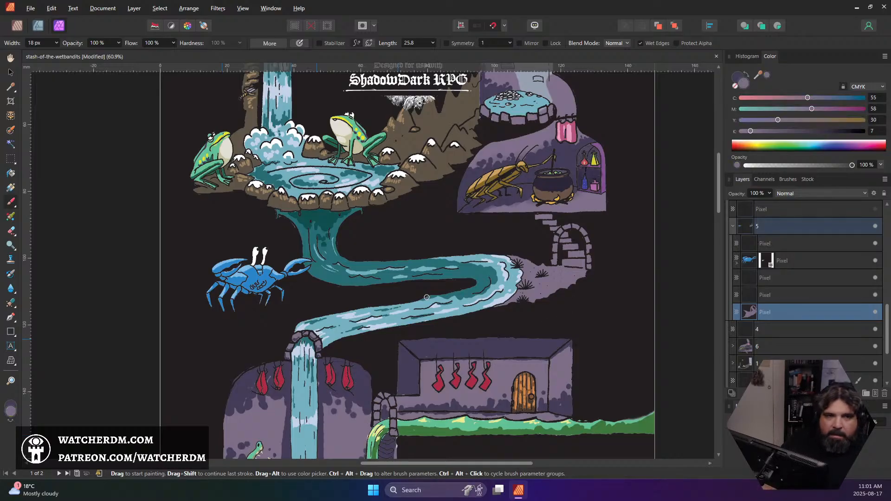
{"action": "scroll", "coordinate": [560, 280], "scroll_direction": "up", "scroll_amount": 6}
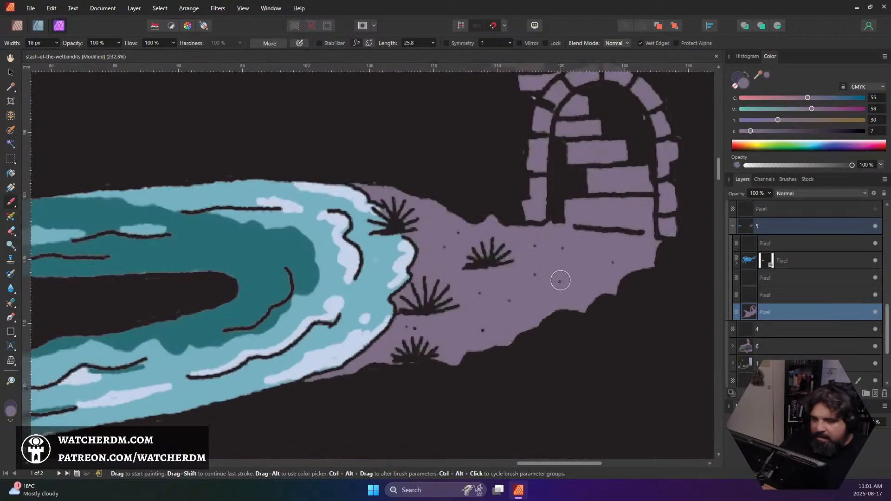
{"action": "scroll", "coordinate": [564, 274], "scroll_direction": "down", "scroll_amount": 5}
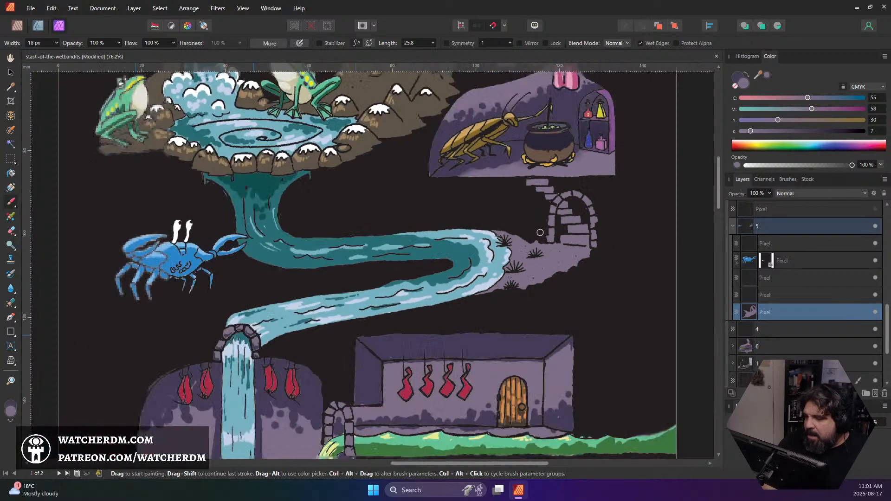
{"action": "left_click", "coordinate": [511, 138], "text": "alt"}
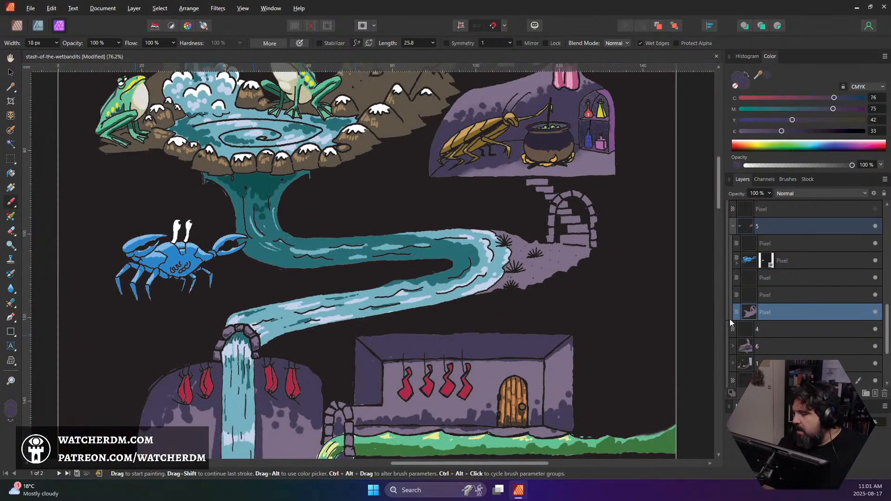
Try dark purple shading strokes around the grass tufts on the path beside the river bend, and undo the last stroke
{"action": "left_click", "coordinate": [523, 280]}
{"action": "left_click_drag", "start_coordinate": [514, 275], "coordinate": [519, 274]}
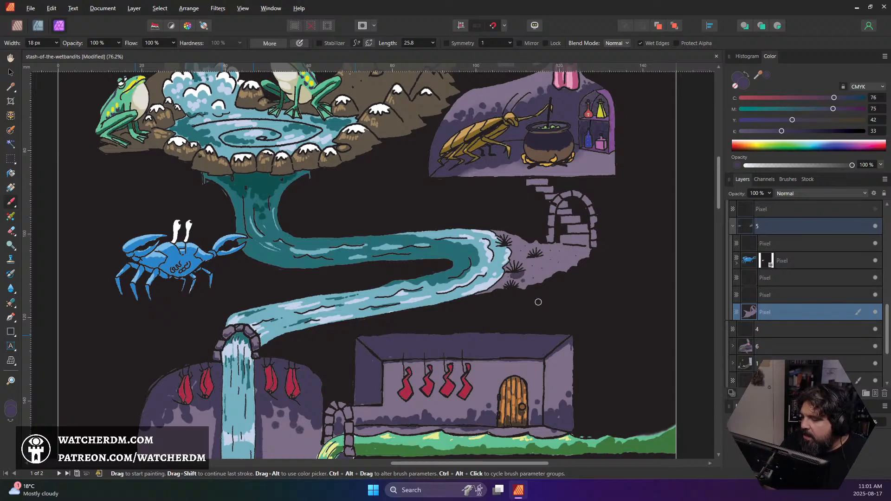
{"action": "key", "text": "ctrl+z"}
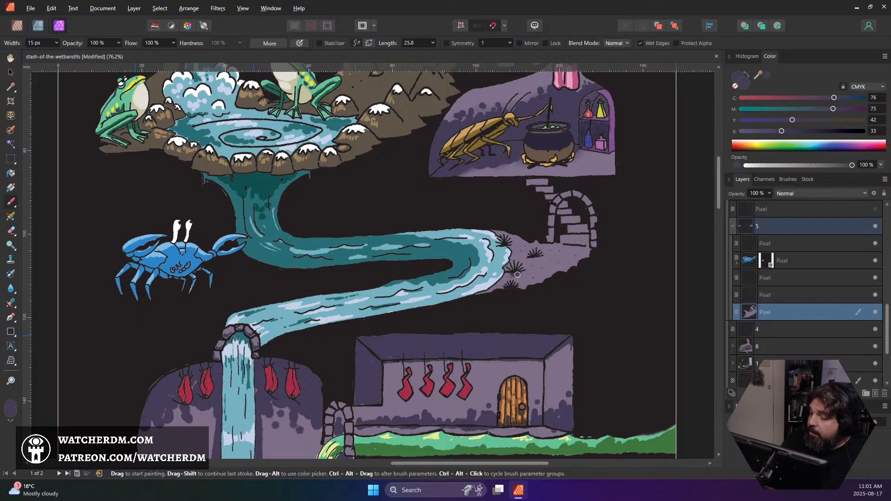
Shade the path's outer edge below the grass tufts and archway in dark purple, then reduce the brush width to 11 px
{"action": "mouse_move", "coordinate": [517, 275]}
{"action": "left_mouse_down"}
{"action": "mouse_move", "coordinate": [538, 258]}
{"action": "mouse_move", "coordinate": [554, 258]}
{"action": "mouse_move", "coordinate": [533, 274]}
{"action": "mouse_move", "coordinate": [556, 272]}
{"action": "mouse_move", "coordinate": [507, 287]}
{"action": "mouse_move", "coordinate": [527, 284]}
{"action": "left_mouse_up"}
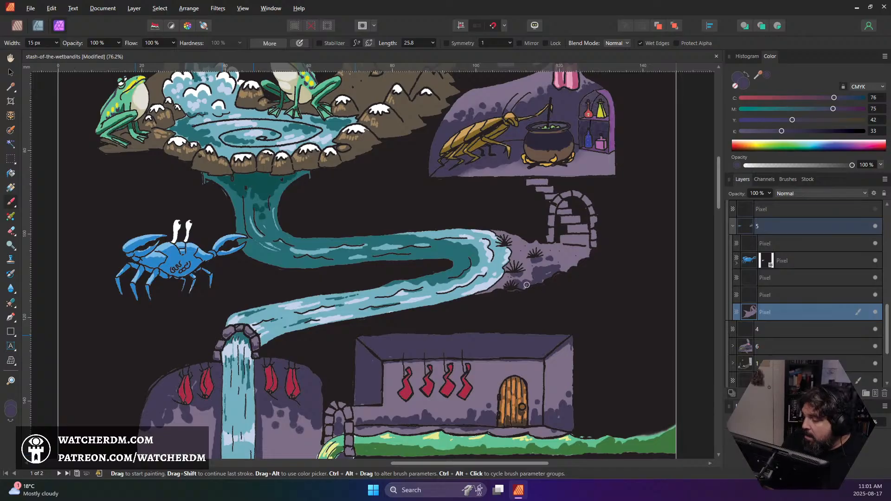
{"action": "mouse_move", "coordinate": [581, 264]}
{"action": "left_mouse_down"}
{"action": "mouse_move", "coordinate": [564, 260]}
{"action": "mouse_move", "coordinate": [590, 256]}
{"action": "left_mouse_up"}
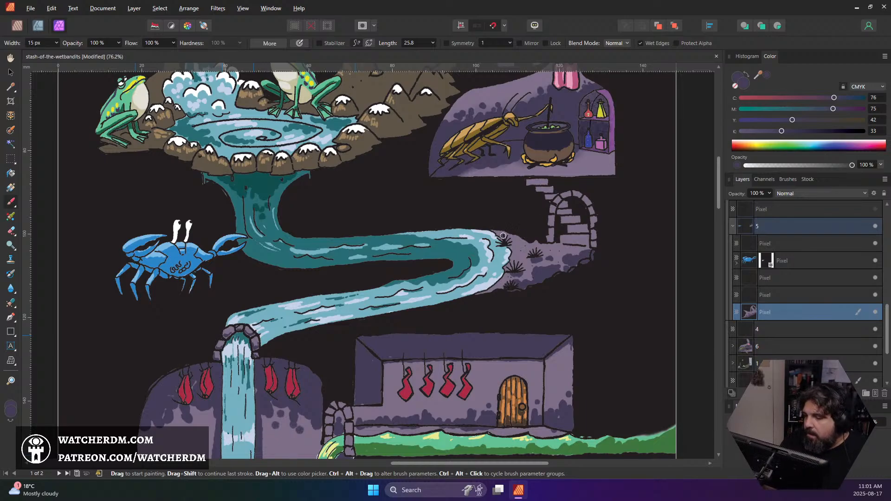
{"action": "key", "text": "bracketleft"}
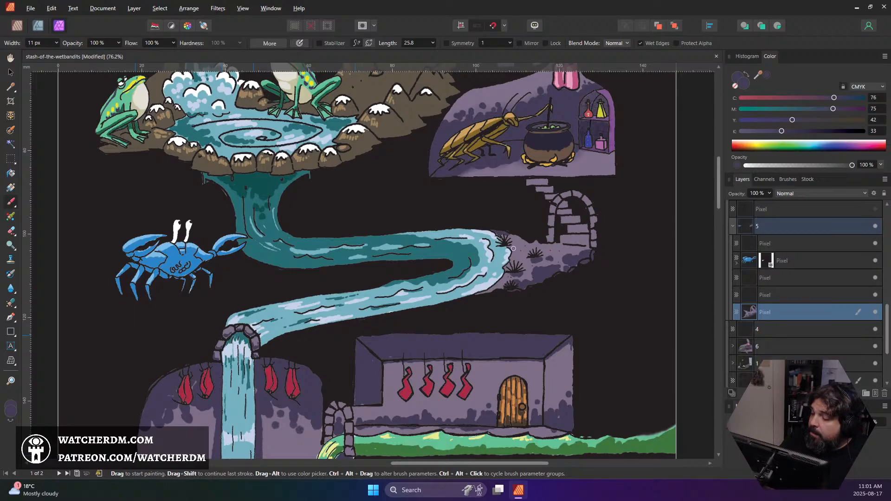
Move the pixel layer directly below group 1 + 2 + 3 to the head of the Art group
{"action": "scroll", "coordinate": [840, 297], "scroll_direction": "down", "scroll_amount": 3}
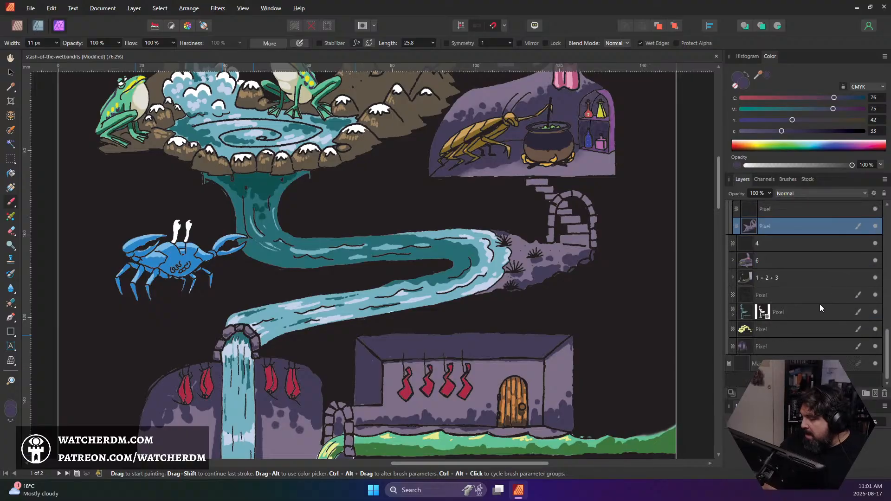
{"action": "left_click", "coordinate": [806, 294]}
{"action": "left_click_drag", "start_coordinate": [806, 293], "coordinate": [803, 253]}
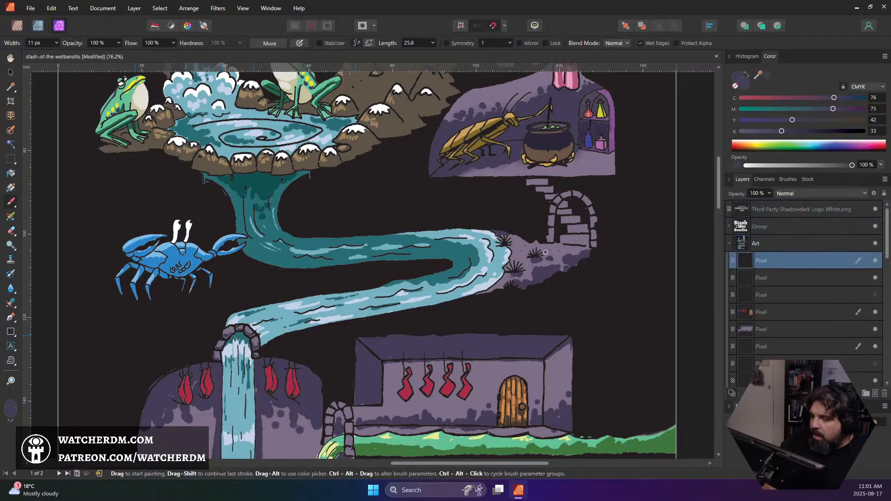
{"action": "scroll", "coordinate": [545, 252], "scroll_direction": "down", "scroll_amount": 4}
{"action": "scroll", "coordinate": [545, 252], "scroll_direction": "up", "scroll_amount": 2}
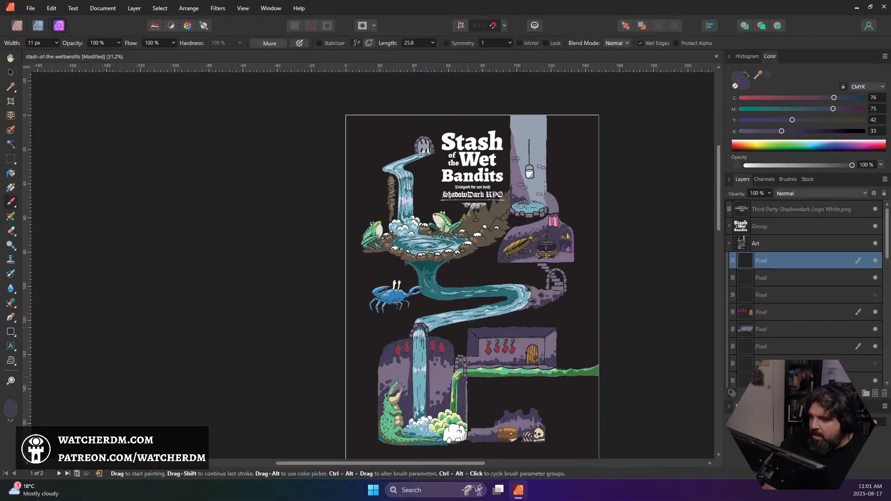
{"action": "scroll", "coordinate": [545, 252], "scroll_direction": "down", "scroll_amount": 1}
{"action": "scroll", "coordinate": [539, 274], "scroll_direction": "up", "scroll_amount": 10}
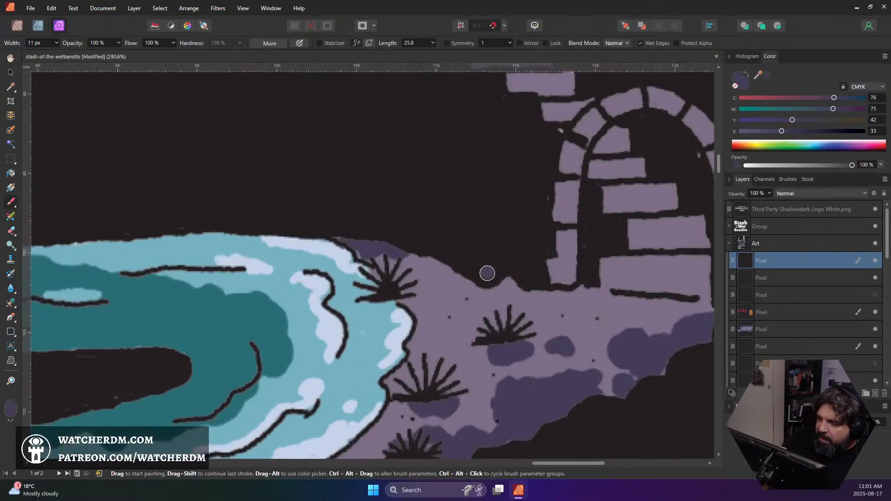
{"action": "left_click_drag", "start_coordinate": [338, 234], "coordinate": [350, 240]}
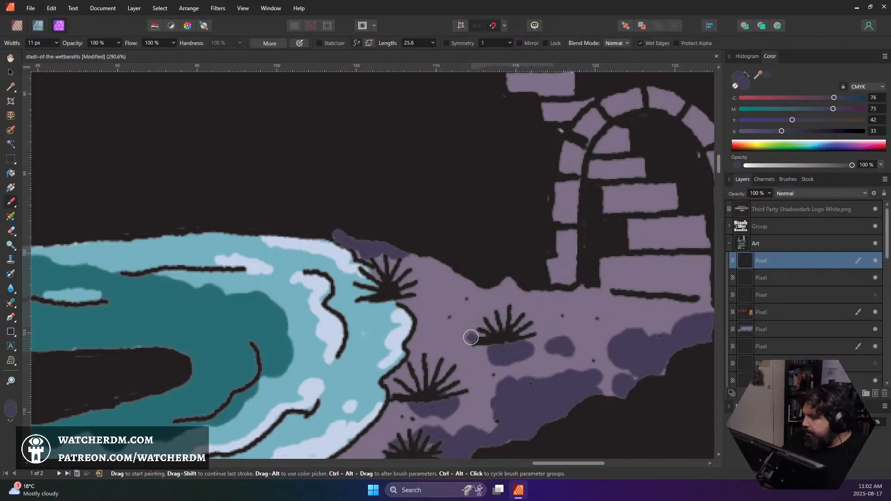
{"action": "key", "text": "ctrl+z"}
Select group 5's lowest pixel layer and shade the path's upper edge beside the river bend in dark purple
{"action": "scroll", "coordinate": [887, 384], "scroll_direction": "down", "scroll_amount": 5}
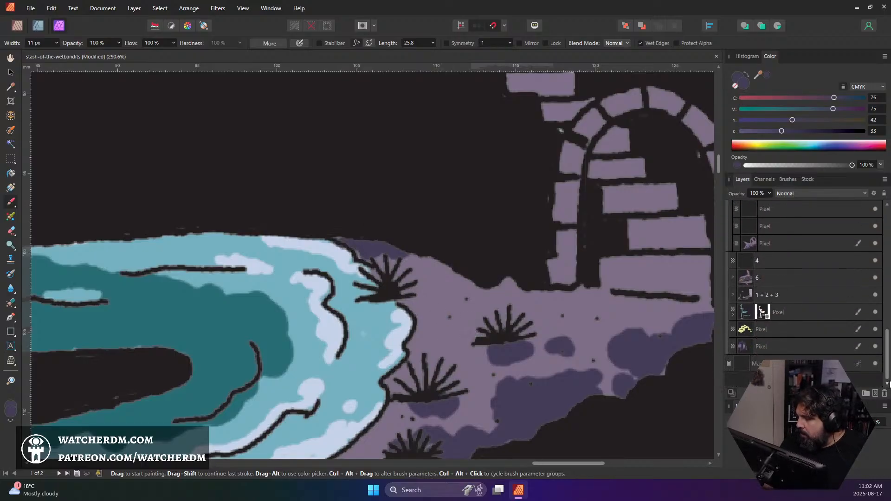
{"action": "left_click", "coordinate": [778, 244]}
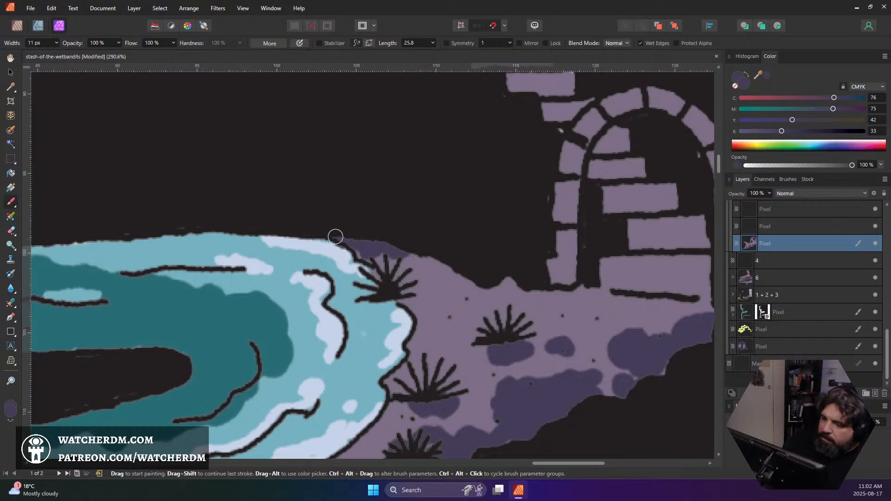
{"action": "mouse_move", "coordinate": [335, 237]}
{"action": "left_mouse_down"}
{"action": "mouse_move", "coordinate": [411, 271]}
{"action": "mouse_move", "coordinate": [416, 249]}
{"action": "mouse_move", "coordinate": [433, 259]}
{"action": "mouse_move", "coordinate": [411, 261]}
{"action": "mouse_move", "coordinate": [464, 278]}
{"action": "left_mouse_up"}
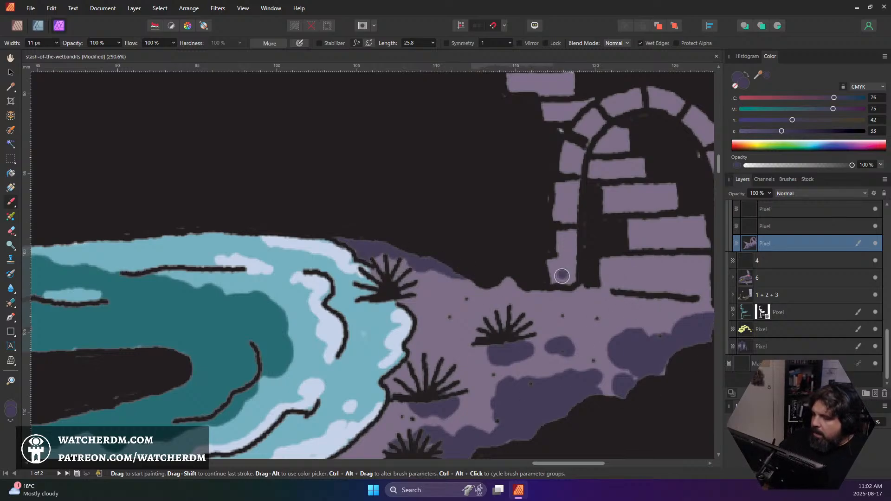
Paint dark purple shading on the stones all around the archway and save the document
{"action": "left_click_drag", "start_coordinate": [562, 276], "coordinate": [564, 256]}
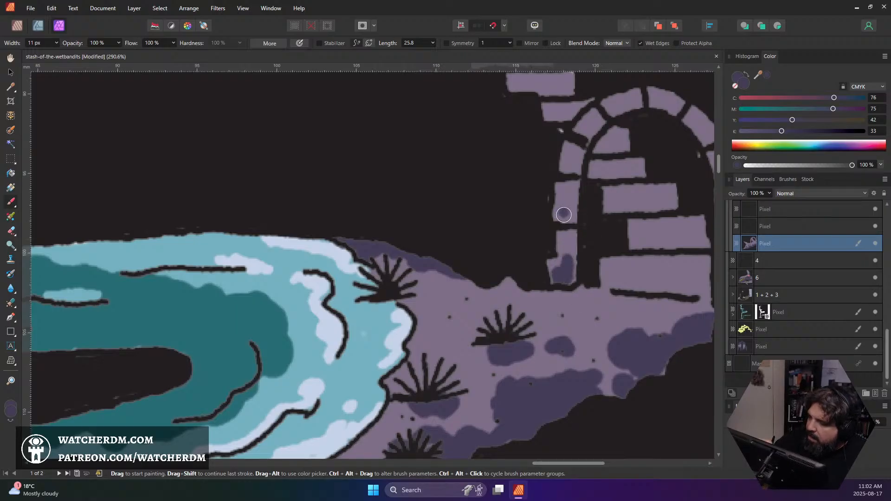
{"action": "left_click_drag", "start_coordinate": [563, 215], "coordinate": [567, 212]}
{"action": "left_click_drag", "start_coordinate": [575, 160], "coordinate": [571, 162]}
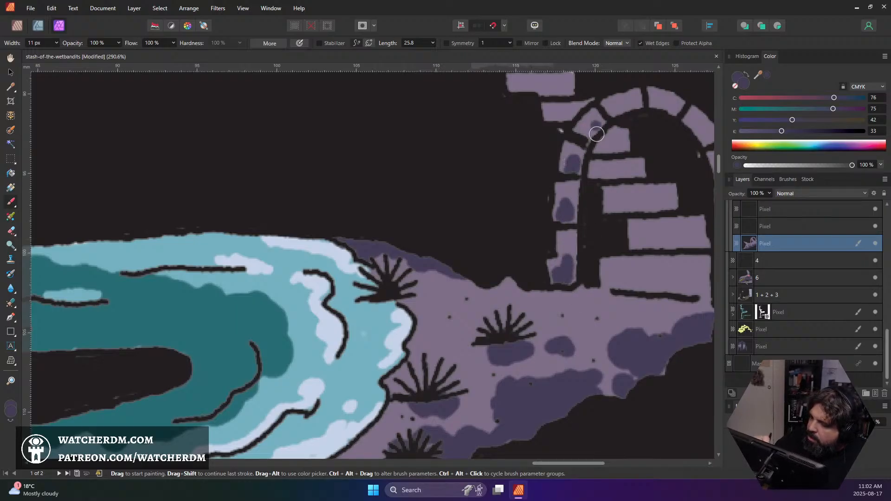
{"action": "mouse_move", "coordinate": [596, 134]}
{"action": "left_mouse_down"}
{"action": "mouse_move", "coordinate": [630, 111]}
{"action": "mouse_move", "coordinate": [617, 105]}
{"action": "mouse_move", "coordinate": [675, 106]}
{"action": "left_mouse_up"}
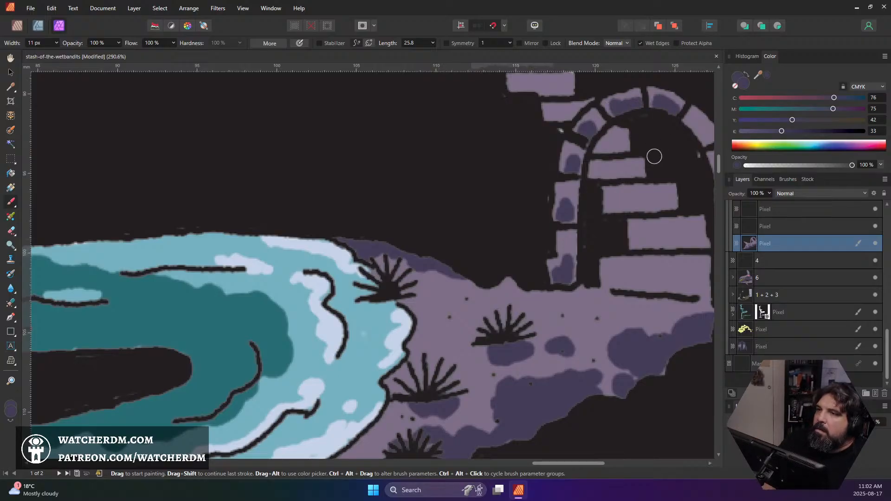
{"action": "left_click_drag", "start_coordinate": [647, 173], "coordinate": [485, 175]}
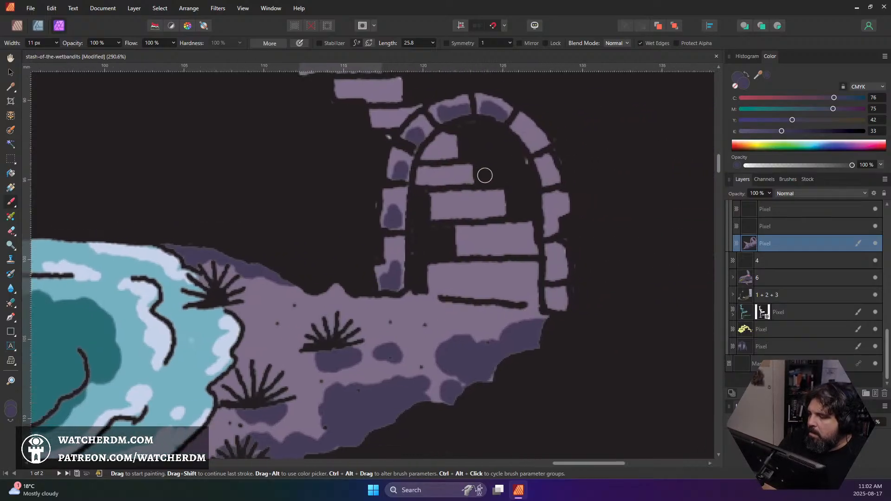
{"action": "mouse_move", "coordinate": [522, 127]}
{"action": "left_mouse_down"}
{"action": "mouse_move", "coordinate": [540, 155]}
{"action": "mouse_move", "coordinate": [552, 229]}
{"action": "mouse_move", "coordinate": [555, 208]}
{"action": "mouse_move", "coordinate": [554, 221]}
{"action": "left_mouse_up"}
{"action": "mouse_move", "coordinate": [553, 281]}
{"action": "left_mouse_down"}
{"action": "mouse_move", "coordinate": [556, 262]}
{"action": "mouse_move", "coordinate": [562, 276]}
{"action": "mouse_move", "coordinate": [544, 317]}
{"action": "mouse_move", "coordinate": [559, 302]}
{"action": "left_mouse_up"}
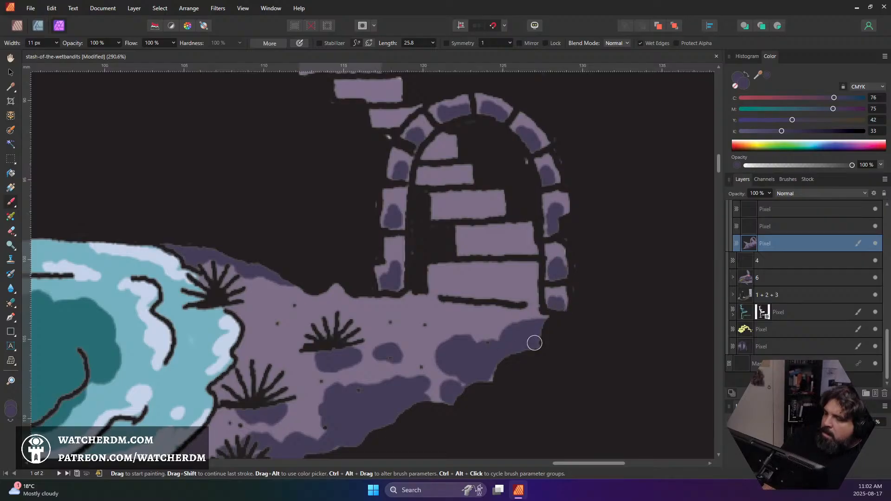
{"action": "key", "text": "ctrl+s"}
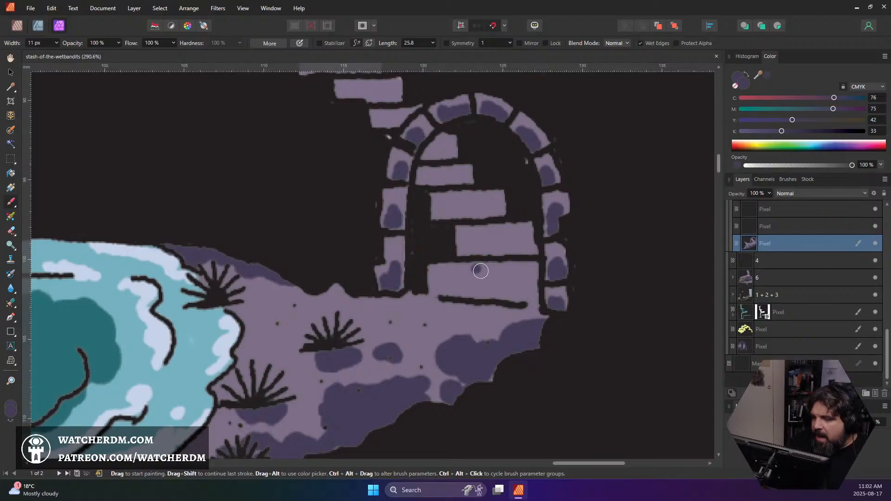
Undo a trial stroke on the lowest stair and shade the lower part of the second-lowest stair in dark purple
{"action": "left_click_drag", "start_coordinate": [470, 282], "coordinate": [484, 274]}
{"action": "key", "text": "ctrl+z"}
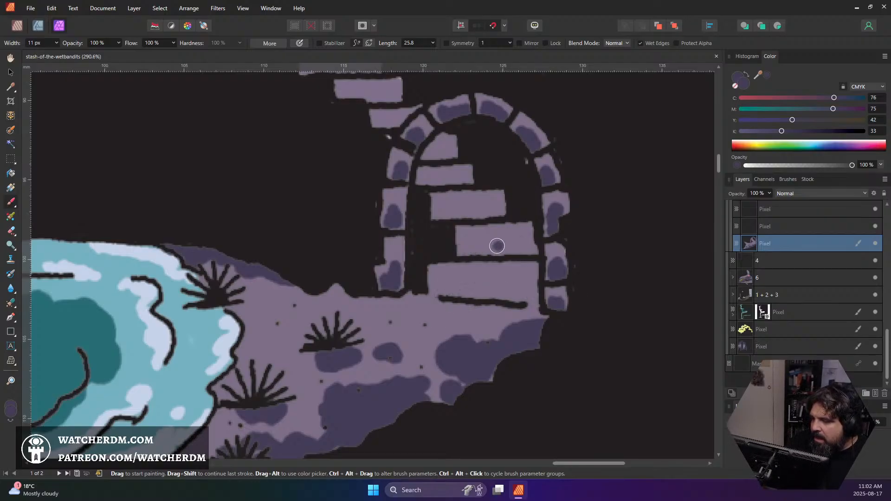
{"action": "left_click", "coordinate": [492, 249]}
{"action": "mouse_move", "coordinate": [527, 247]}
{"action": "left_mouse_down"}
{"action": "mouse_move", "coordinate": [491, 248]}
{"action": "mouse_move", "coordinate": [533, 237]}
{"action": "mouse_move", "coordinate": [473, 261]}
{"action": "left_mouse_up"}
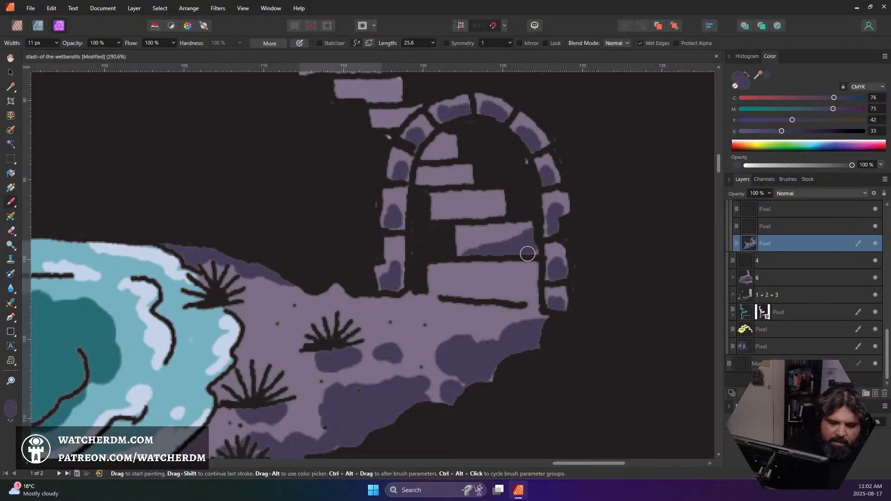
Reduce the brush to 8 px and shade the three upper stairs inside the arch and the lowest stair's right end
{"action": "key", "text": "bracketleft"}
{"action": "key", "text": "bracketleft"}
{"action": "key", "text": "bracketleft"}
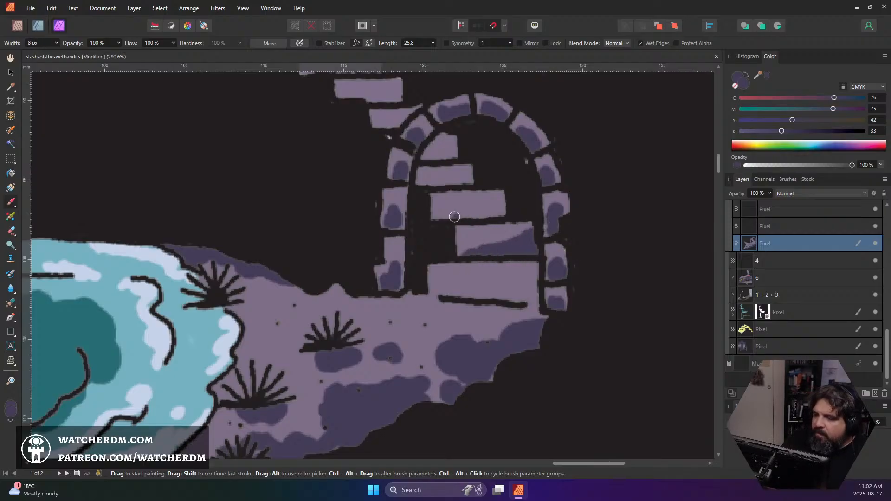
{"action": "mouse_move", "coordinate": [444, 216]}
{"action": "left_mouse_down"}
{"action": "mouse_move", "coordinate": [505, 198]}
{"action": "mouse_move", "coordinate": [463, 219]}
{"action": "mouse_move", "coordinate": [499, 213]}
{"action": "left_mouse_up"}
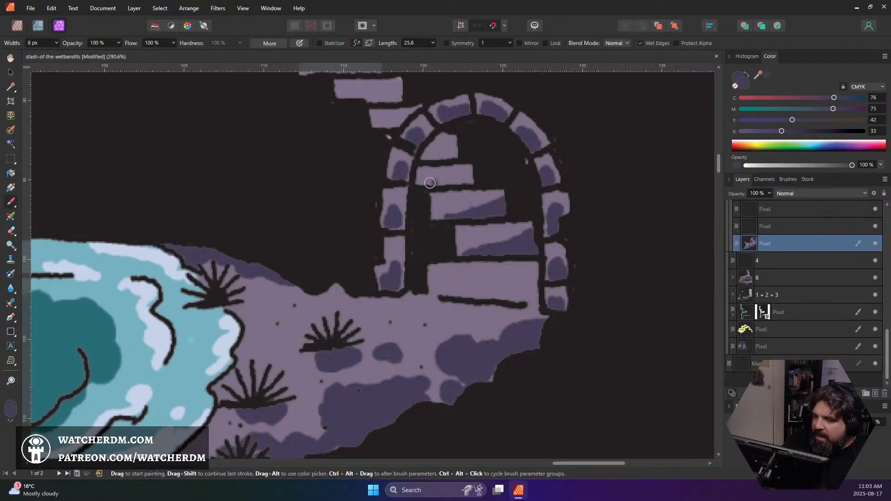
{"action": "mouse_move", "coordinate": [424, 183]}
{"action": "left_mouse_down"}
{"action": "mouse_move", "coordinate": [469, 180]}
{"action": "mouse_move", "coordinate": [420, 177]}
{"action": "mouse_move", "coordinate": [424, 170]}
{"action": "mouse_move", "coordinate": [461, 180]}
{"action": "mouse_move", "coordinate": [460, 139]}
{"action": "mouse_move", "coordinate": [439, 140]}
{"action": "mouse_move", "coordinate": [457, 153]}
{"action": "left_mouse_up"}
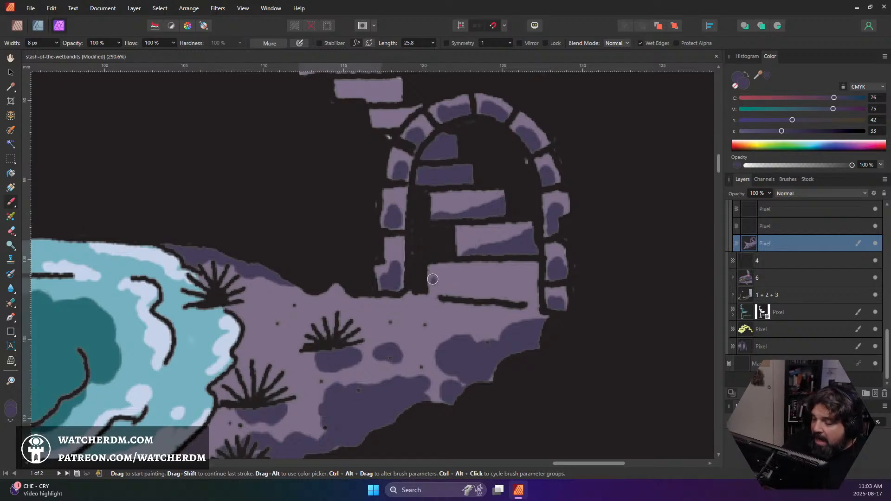
{"action": "mouse_move", "coordinate": [526, 297]}
{"action": "left_mouse_down"}
{"action": "mouse_move", "coordinate": [508, 301]}
{"action": "mouse_move", "coordinate": [538, 263]}
{"action": "mouse_move", "coordinate": [518, 302]}
{"action": "mouse_move", "coordinate": [543, 307]}
{"action": "mouse_move", "coordinate": [522, 305]}
{"action": "left_mouse_up"}
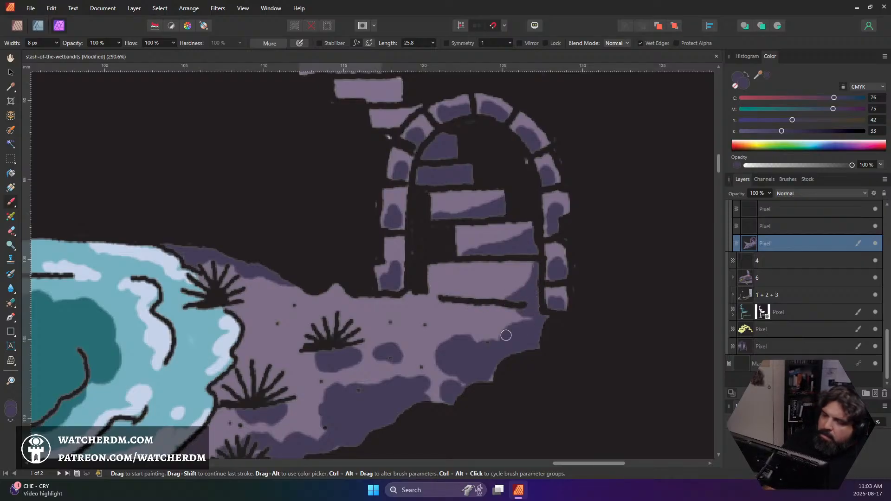
Sample the path's light purple near the grass tufts as the painting colour
{"action": "scroll", "coordinate": [506, 319], "scroll_direction": "down", "scroll_amount": 10}
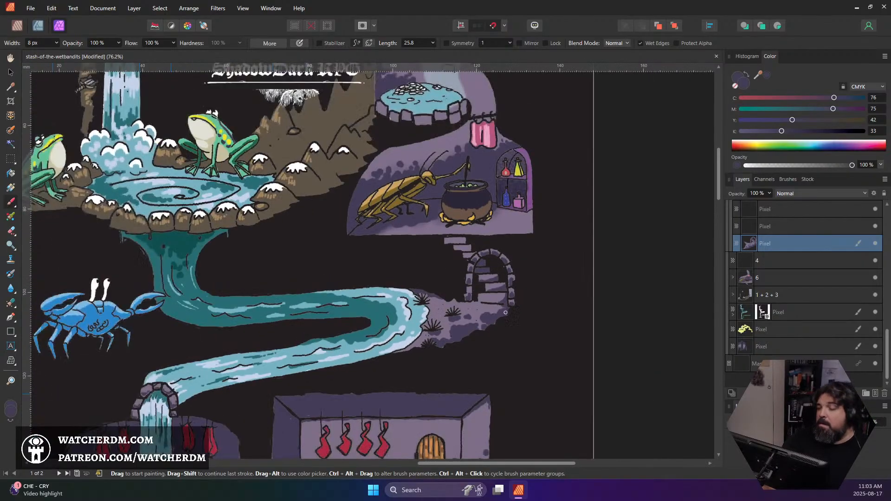
{"action": "scroll", "coordinate": [505, 319], "scroll_direction": "up", "scroll_amount": 6}
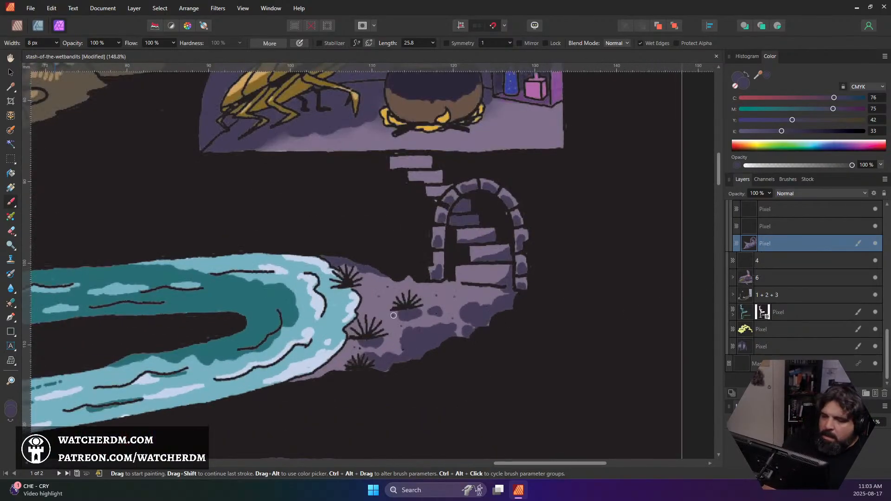
{"action": "left_click", "coordinate": [387, 299], "text": "alt"}
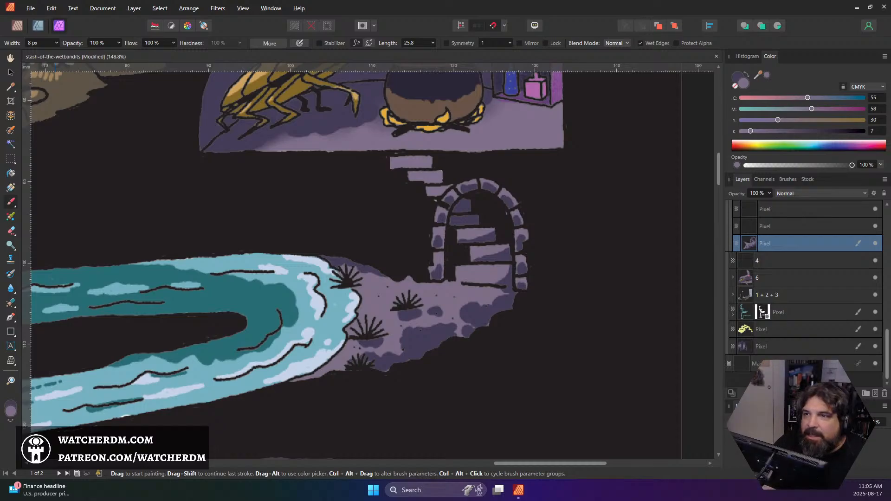
Switch to the web browser to view the Wikipedia article on Kowloon Walled City, and return to the cover artwork
{"action": "left_click_drag", "start_coordinate": [0, 134], "coordinate": [103, 1]}
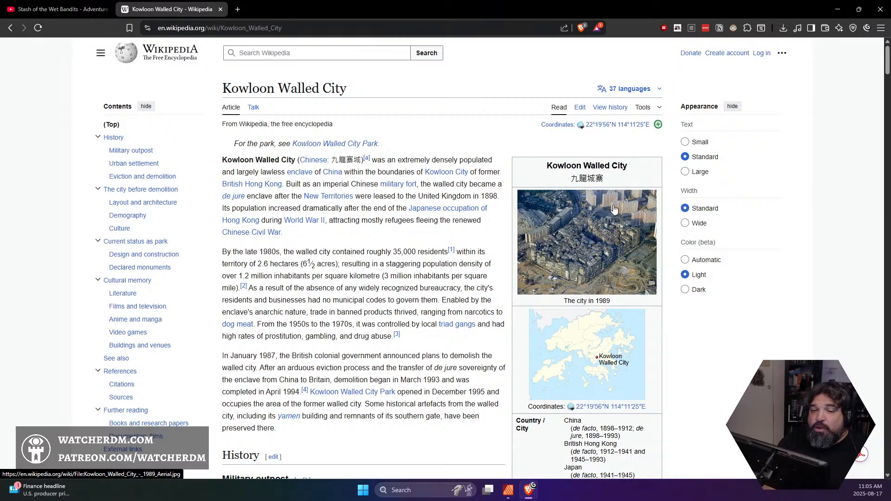
{"action": "left_click_drag", "start_coordinate": [405, 7], "coordinate": [0, 107]}
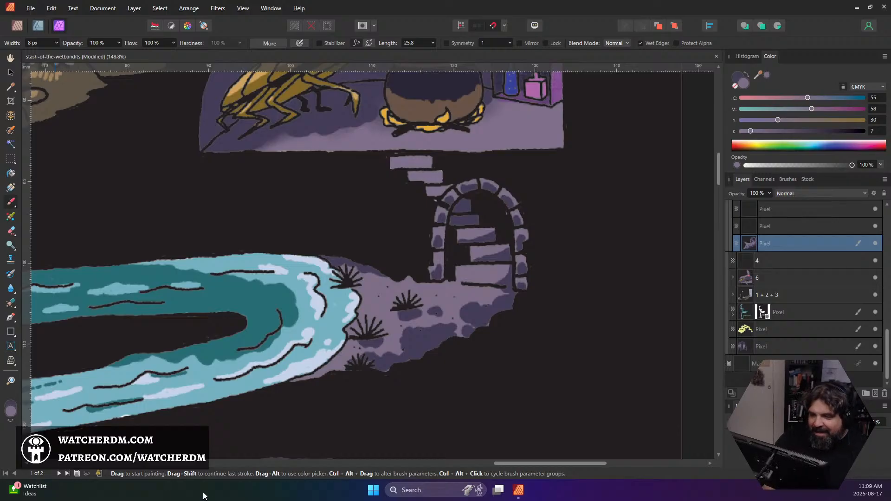
Sample the pale blue-grey of the well shaft beside the bucket as the painting colour
{"action": "scroll", "coordinate": [324, 372], "scroll_direction": "down", "scroll_amount": 3}
{"action": "scroll", "coordinate": [305, 342], "scroll_direction": "down", "scroll_amount": 5}
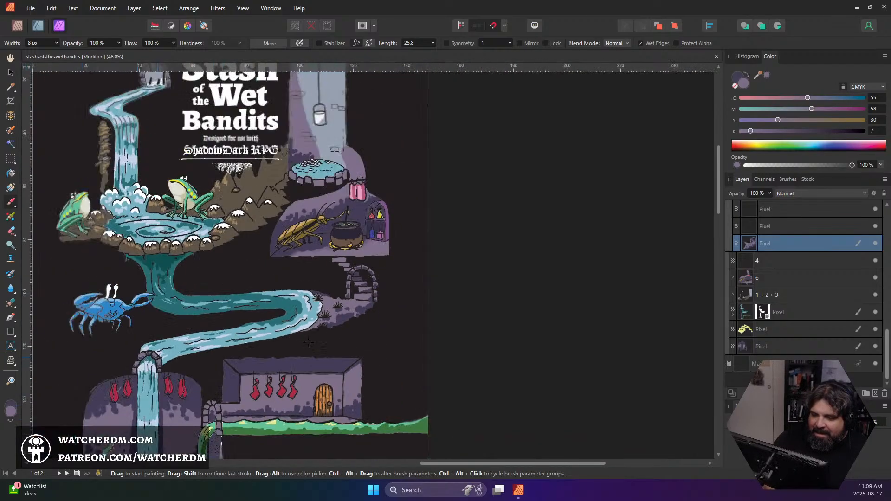
{"action": "scroll", "coordinate": [287, 328], "scroll_direction": "up", "scroll_amount": 3}
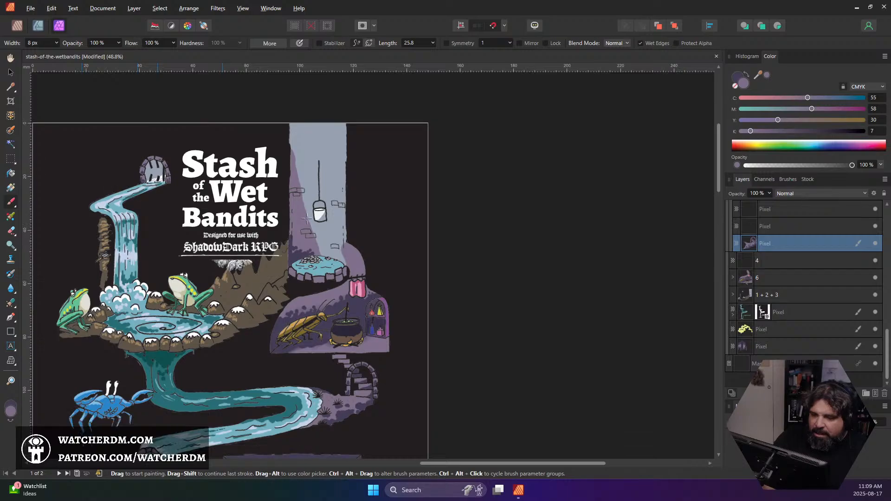
{"action": "left_click", "coordinate": [329, 227], "text": "alt"}
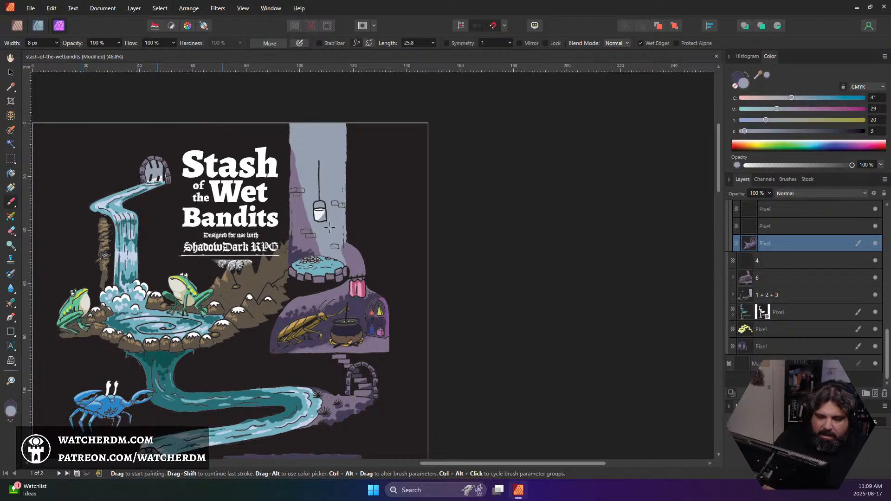
Reduce the brush to 6 px and dab pale blue-grey specks on the path between the grass tufts beside the river bend
{"action": "scroll", "coordinate": [338, 396], "scroll_direction": "down", "scroll_amount": 2}
{"action": "scroll", "coordinate": [338, 397], "scroll_direction": "up", "scroll_amount": 7}
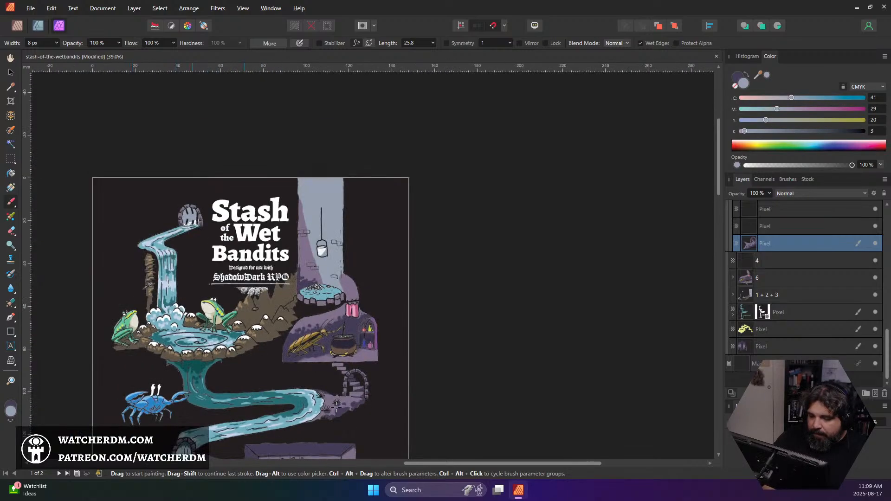
{"action": "scroll", "coordinate": [316, 399], "scroll_direction": "down", "scroll_amount": 2}
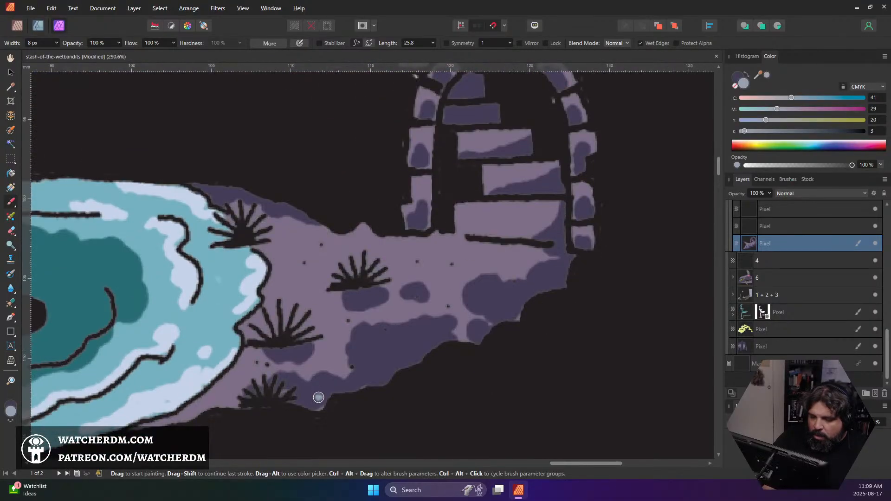
{"action": "key", "text": "bracketleft"}
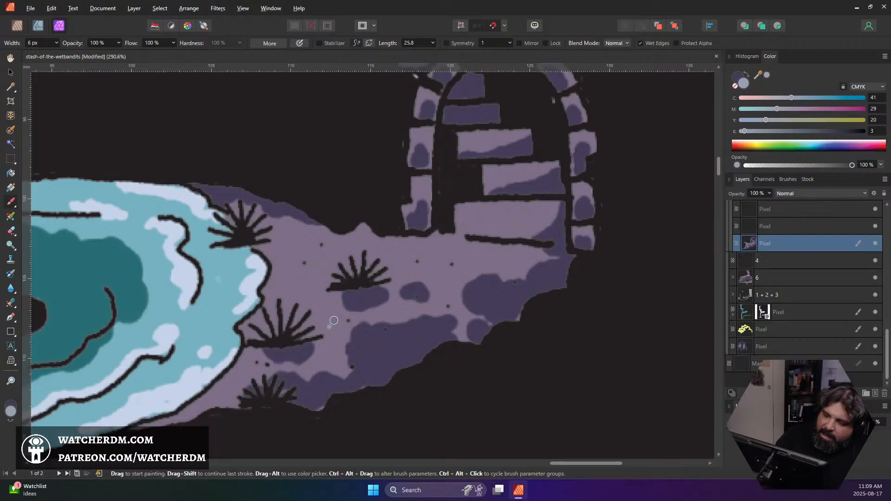
{"action": "key", "text": "bracketleft"}
{"action": "left_click", "coordinate": [300, 299]}
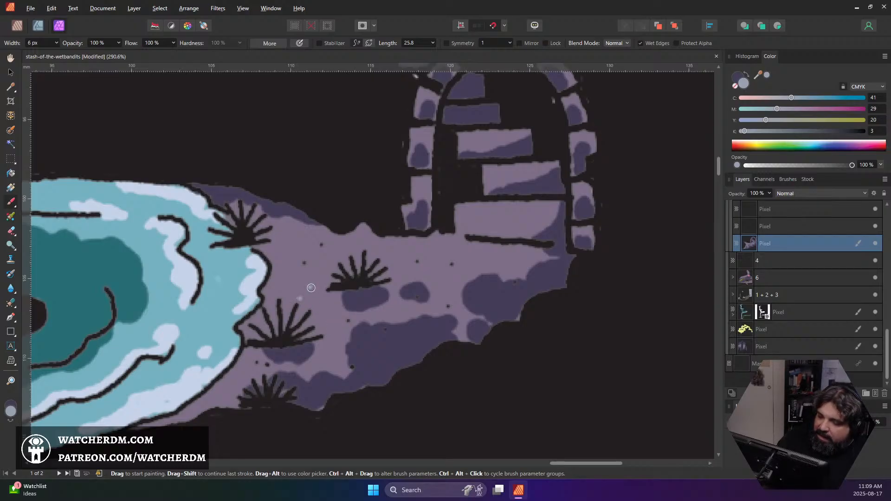
{"action": "left_click", "coordinate": [310, 292]}
{"action": "left_click", "coordinate": [307, 299]}
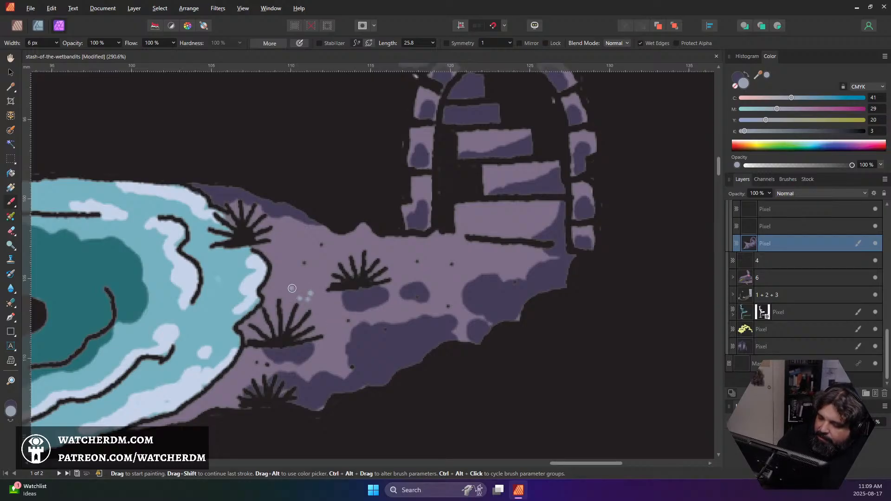
{"action": "left_click", "coordinate": [290, 290]}
{"action": "left_click", "coordinate": [307, 284]}
{"action": "left_click", "coordinate": [294, 295]}
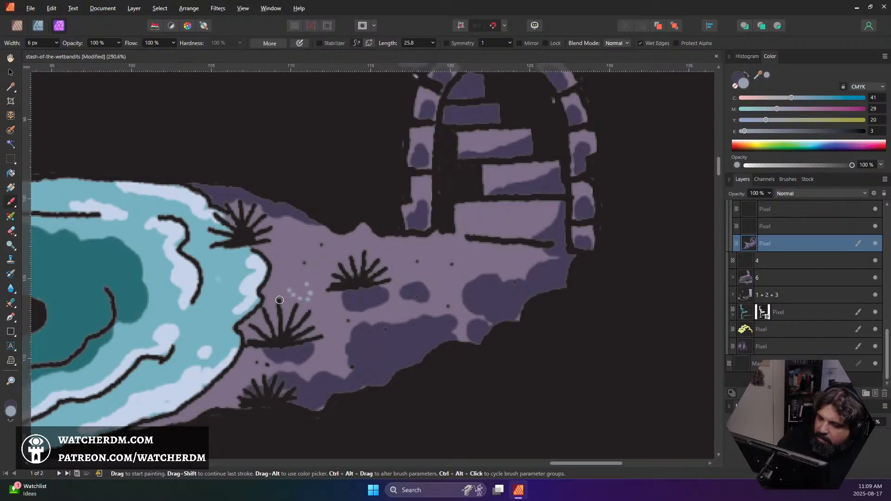
{"action": "left_click", "coordinate": [268, 296]}
{"action": "left_click", "coordinate": [277, 292]}
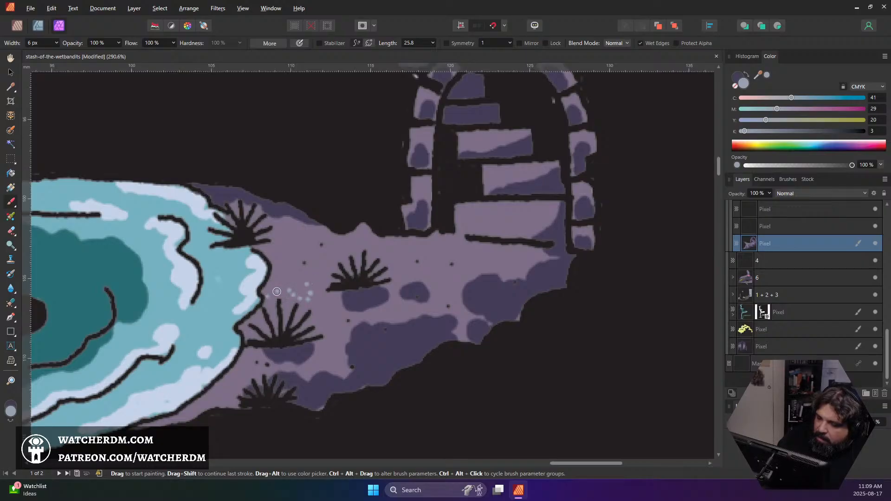
{"action": "left_click", "coordinate": [295, 273]}
{"action": "left_click", "coordinate": [329, 262]}
Sample the path's purple, lighten it to A68DB7, and speckle the path and its shadows with purple dots
{"action": "scroll", "coordinate": [336, 269], "scroll_direction": "down", "scroll_amount": 6}
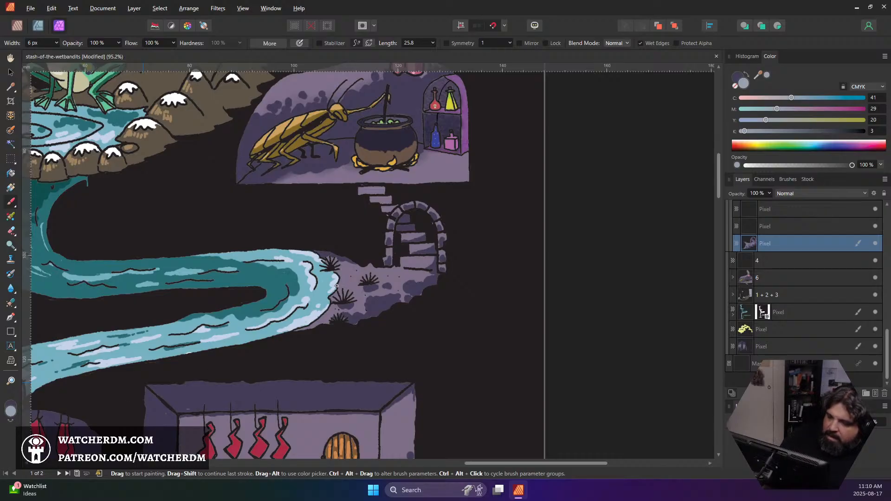
{"action": "left_click", "coordinate": [1, 436], "text": "alt"}
{"action": "left_click", "coordinate": [10, 410]}
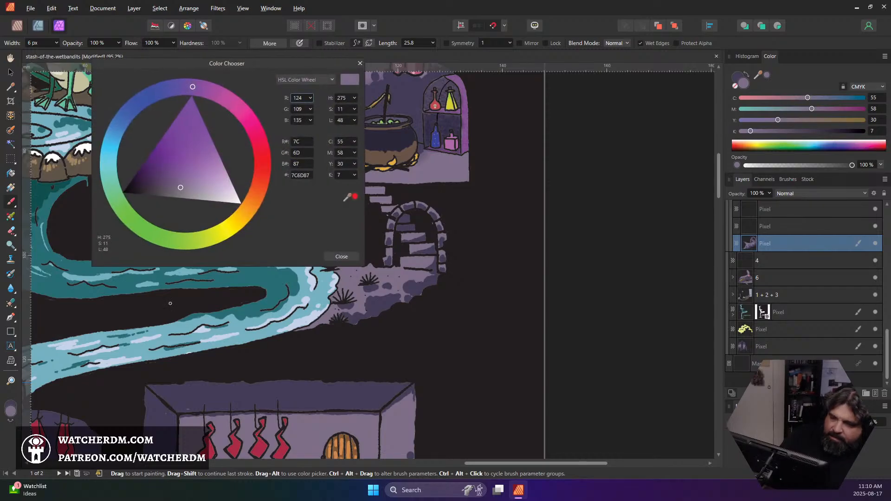
{"action": "left_click", "coordinate": [200, 182]}
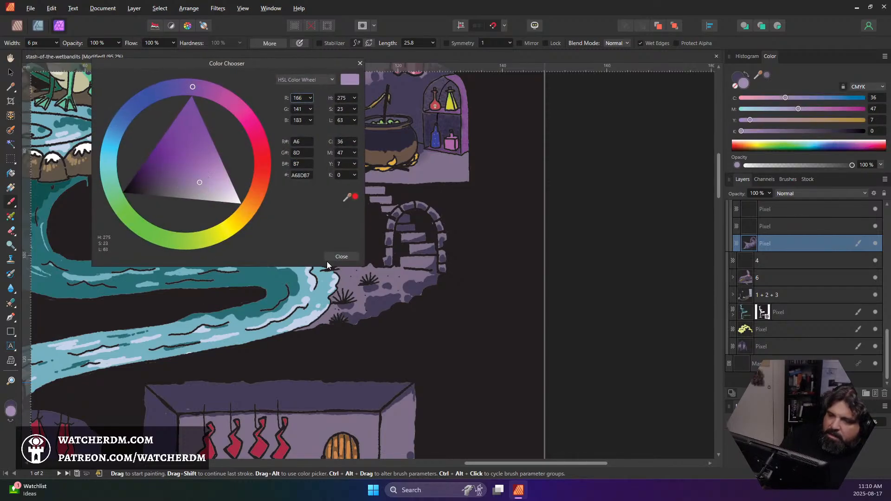
{"action": "left_click", "coordinate": [342, 256]}
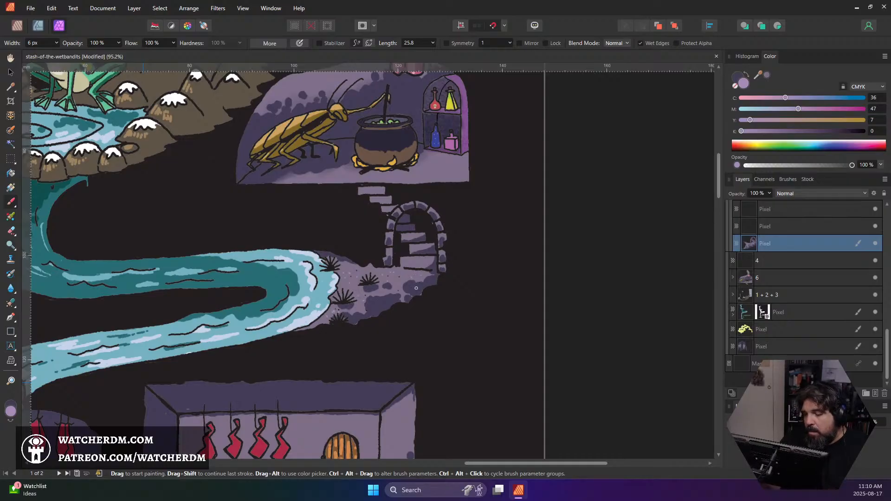
{"action": "left_click", "coordinate": [357, 306], "text": "alt"}
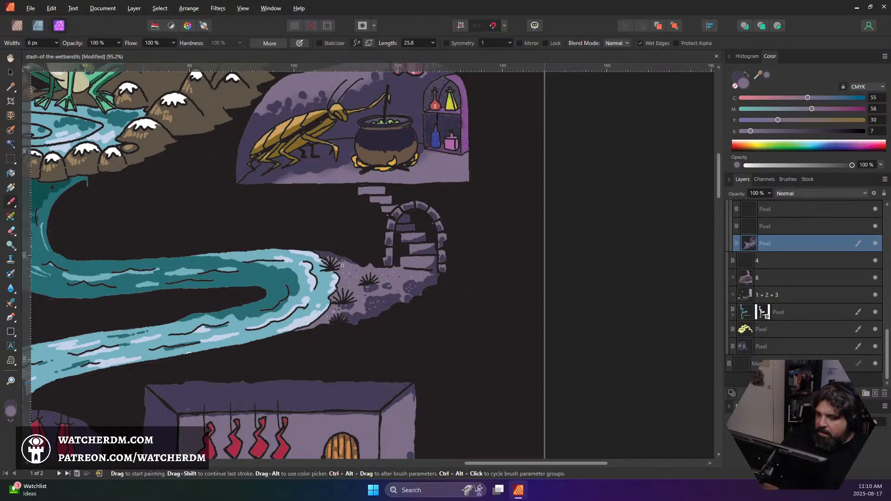
Sample the light lavender of a path speck and paint highlights on the three lowest stairs and the arch's left stones
{"action": "scroll", "coordinate": [431, 262], "scroll_direction": "up", "scroll_amount": 1}
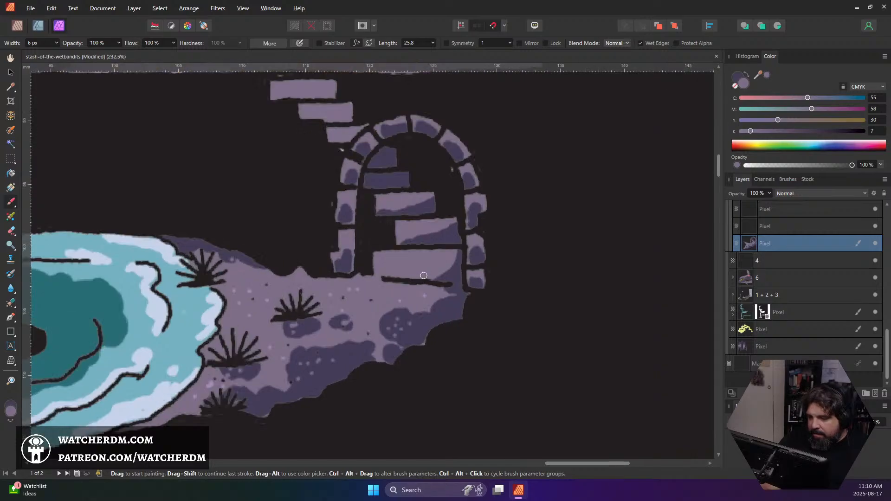
{"action": "left_click", "coordinate": [399, 301], "text": "alt"}
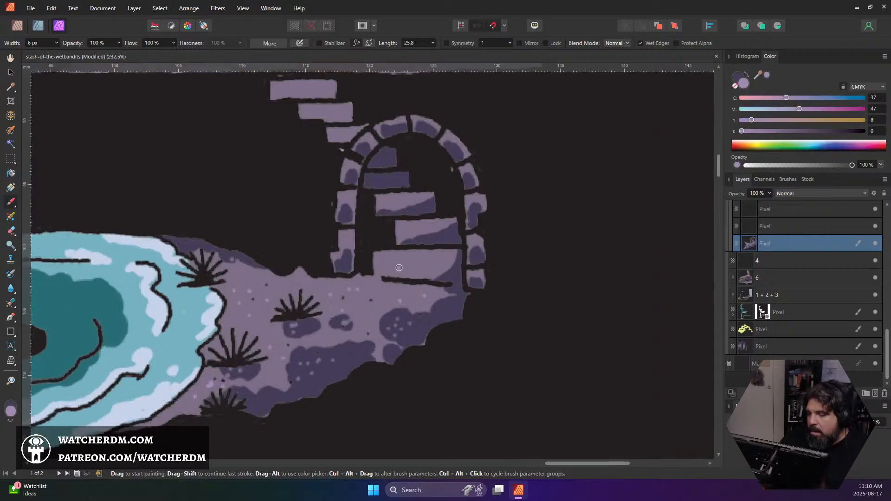
{"action": "mouse_move", "coordinate": [377, 254]}
{"action": "left_mouse_down"}
{"action": "mouse_move", "coordinate": [379, 269]}
{"action": "mouse_move", "coordinate": [412, 253]}
{"action": "mouse_move", "coordinate": [379, 260]}
{"action": "mouse_move", "coordinate": [391, 256]}
{"action": "mouse_move", "coordinate": [415, 273]}
{"action": "mouse_move", "coordinate": [406, 272]}
{"action": "mouse_move", "coordinate": [438, 263]}
{"action": "left_mouse_up"}
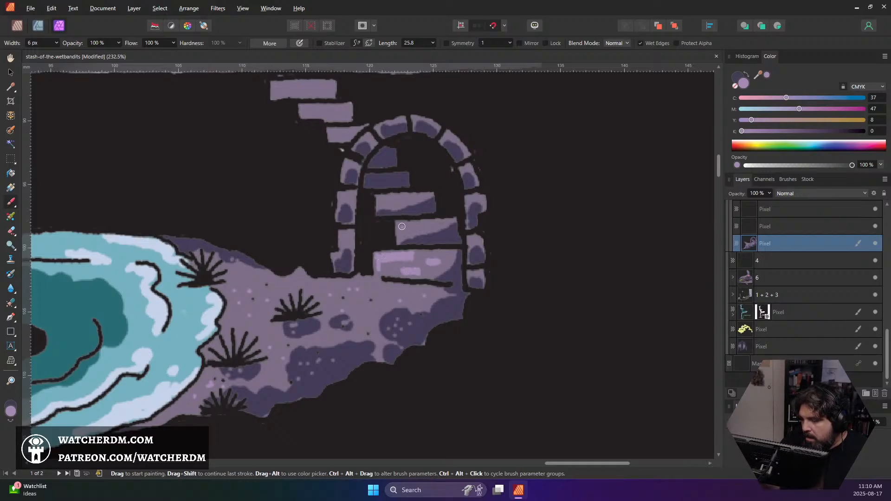
{"action": "left_click_drag", "start_coordinate": [402, 227], "coordinate": [411, 229]}
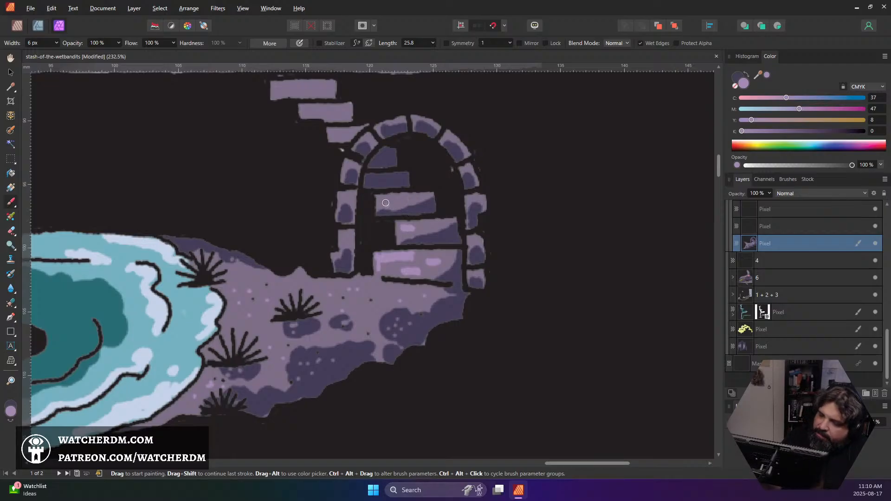
{"action": "left_click_drag", "start_coordinate": [385, 202], "coordinate": [345, 200]}
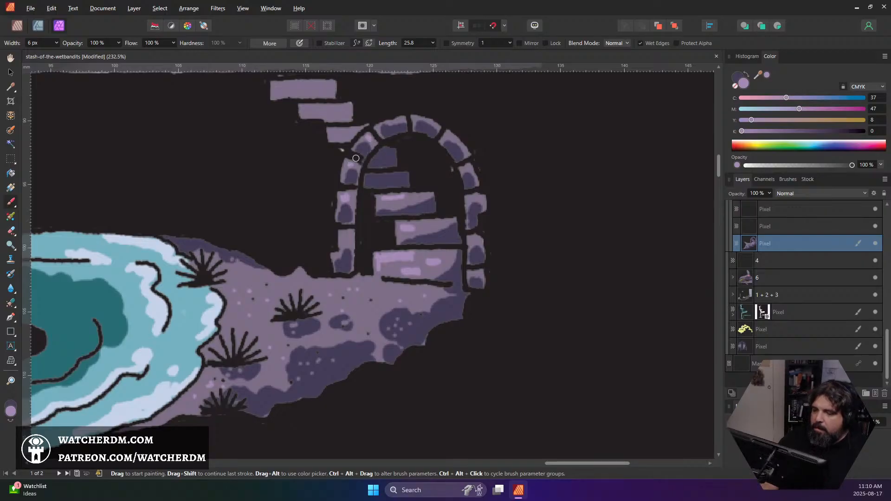
Examine the whole cover, from the well and cockroach room to the treasure cave and waterfall room, for areas lacking shading
{"action": "scroll", "coordinate": [354, 138], "scroll_direction": "down", "scroll_amount": 8}
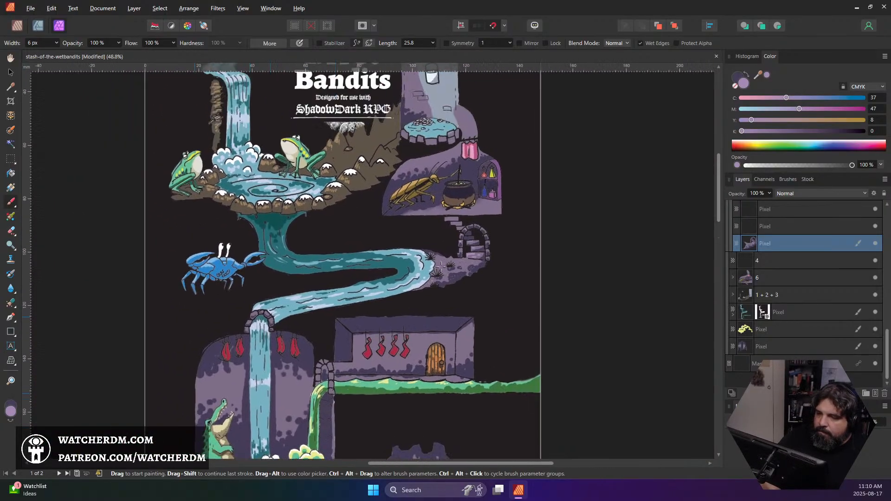
{"action": "scroll", "coordinate": [501, 283], "scroll_direction": "down", "scroll_amount": 1}
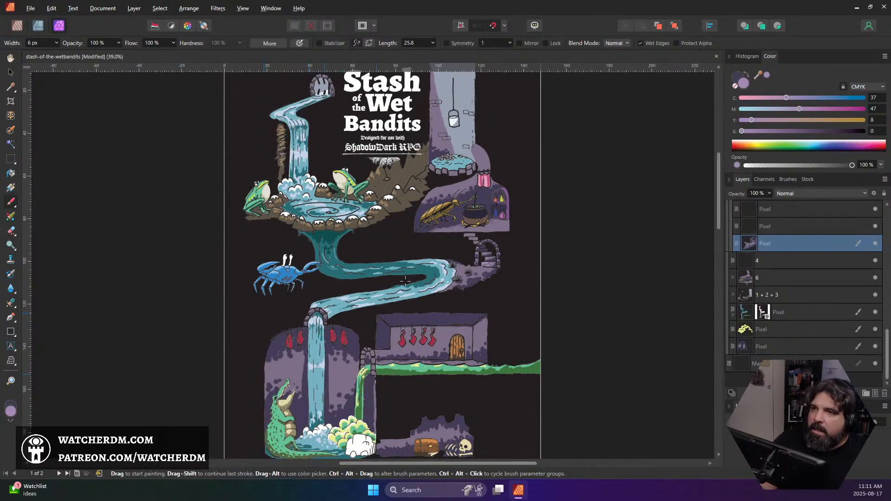
{"action": "scroll", "coordinate": [405, 281], "scroll_direction": "up", "scroll_amount": 3}
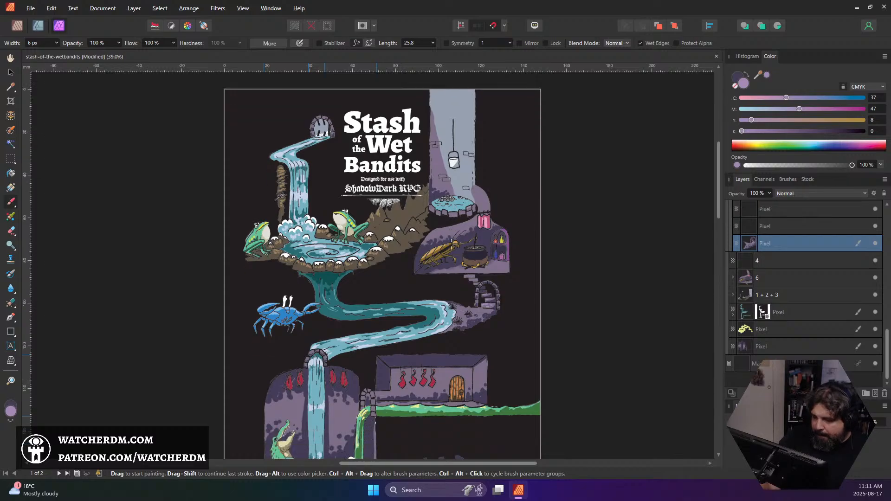
{"action": "scroll", "coordinate": [482, 267], "scroll_direction": "down", "scroll_amount": 1}
{"action": "scroll", "coordinate": [455, 234], "scroll_direction": "up", "scroll_amount": 6}
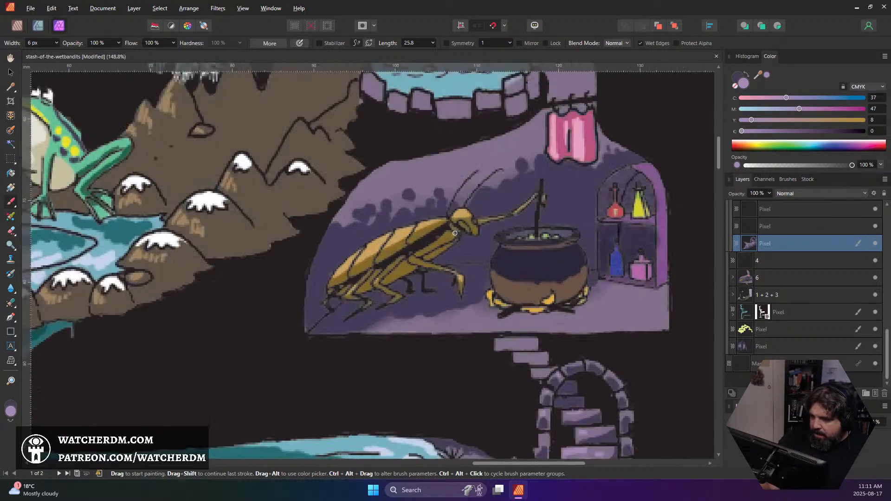
{"action": "scroll", "coordinate": [466, 233], "scroll_direction": "down", "scroll_amount": 8}
{"action": "scroll", "coordinate": [461, 252], "scroll_direction": "down", "scroll_amount": 5}
{"action": "scroll", "coordinate": [445, 232], "scroll_direction": "up", "scroll_amount": 6}
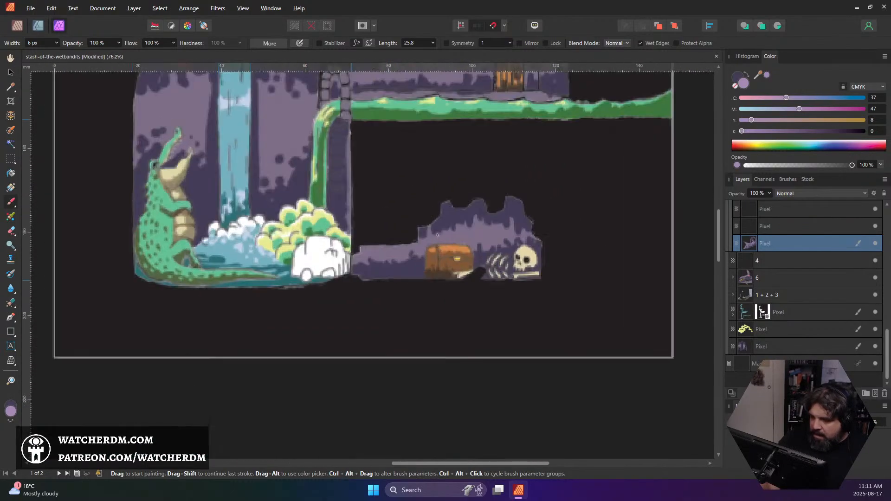
{"action": "scroll", "coordinate": [441, 229], "scroll_direction": "down", "scroll_amount": 5}
{"action": "scroll", "coordinate": [358, 236], "scroll_direction": "up", "scroll_amount": 3}
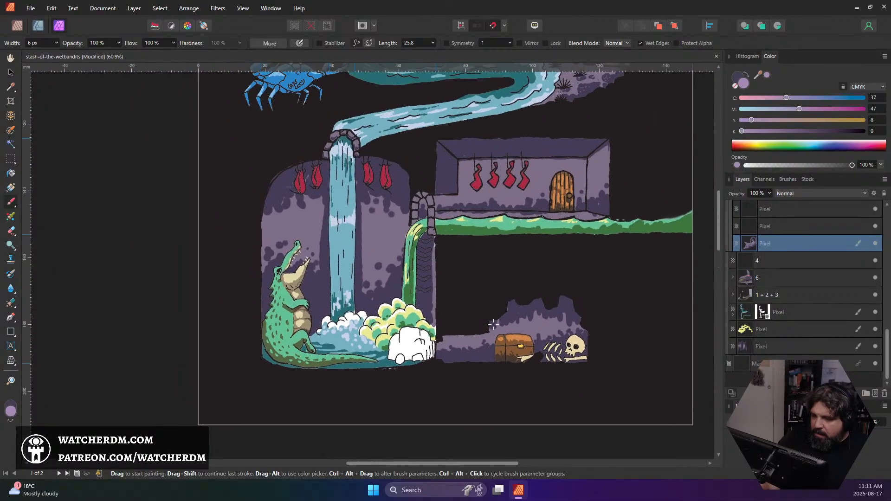
{"action": "scroll", "coordinate": [358, 236], "scroll_direction": "up", "scroll_amount": 3}
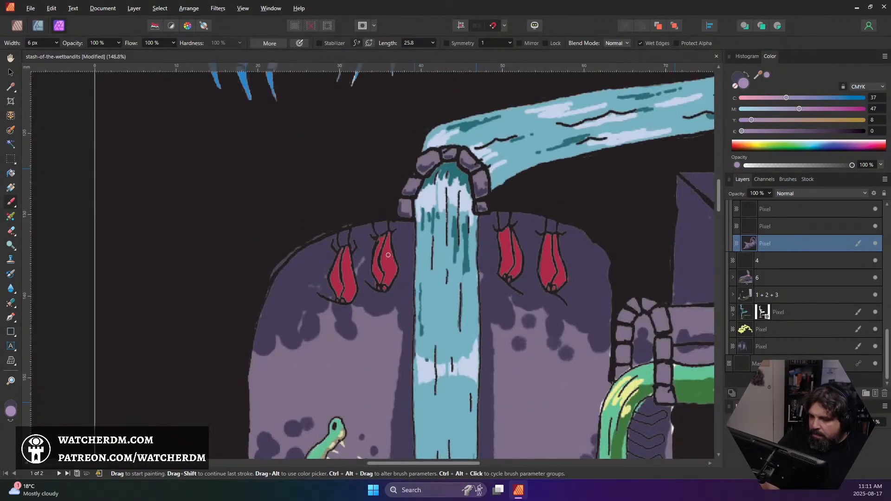
Select the pixel layer that holds the four red shapes hanging beside the waterfall
{"action": "scroll", "coordinate": [839, 315], "scroll_direction": "up", "scroll_amount": 3}
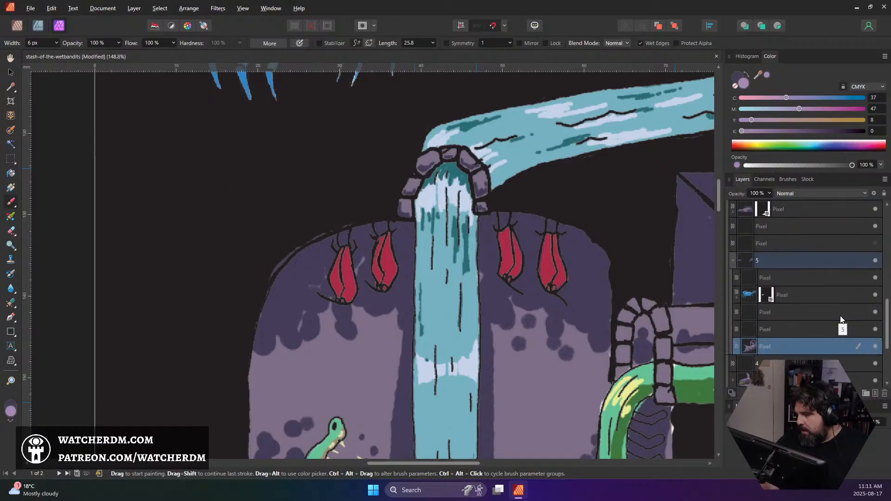
{"action": "scroll", "coordinate": [761, 283], "scroll_direction": "up", "scroll_amount": 6}
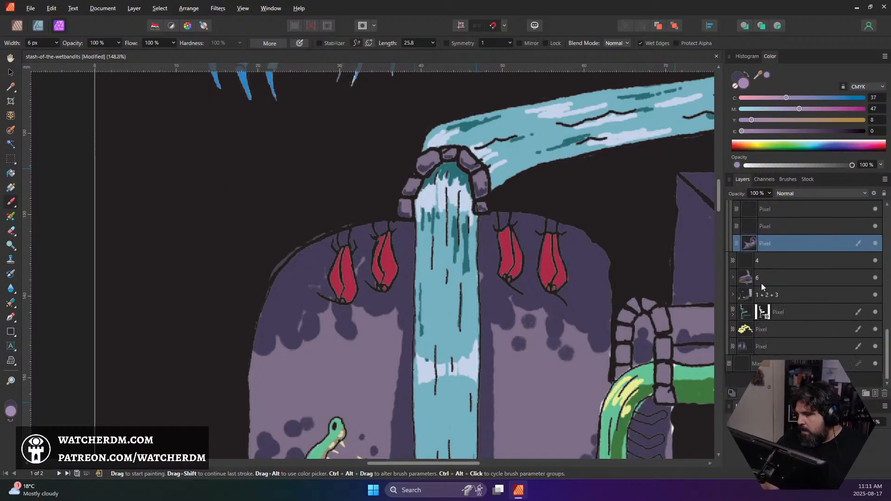
{"action": "scroll", "coordinate": [760, 283], "scroll_direction": "up", "scroll_amount": 3}
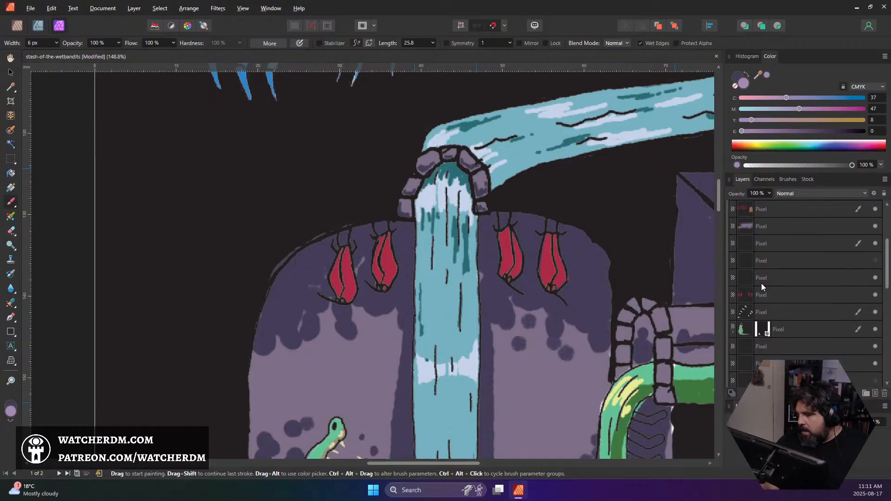
{"action": "left_click", "coordinate": [771, 245]}
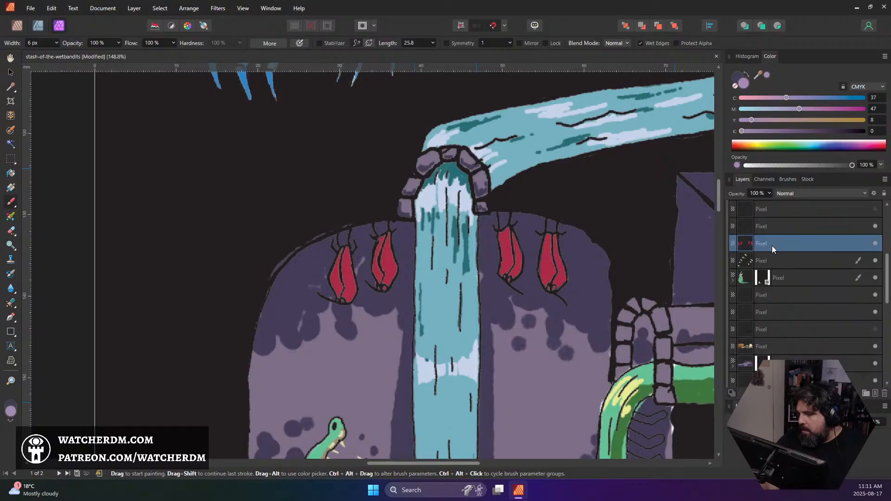
Sample the hanging shapes' red and change it to the dark magenta 570B3F as the shading colour
{"action": "left_click", "coordinate": [352, 281], "text": "alt"}
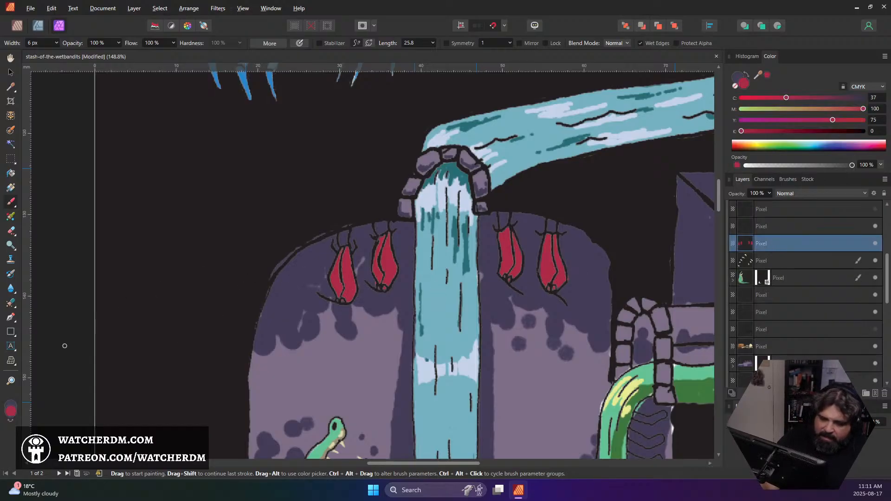
{"action": "left_click", "coordinate": [14, 413]}
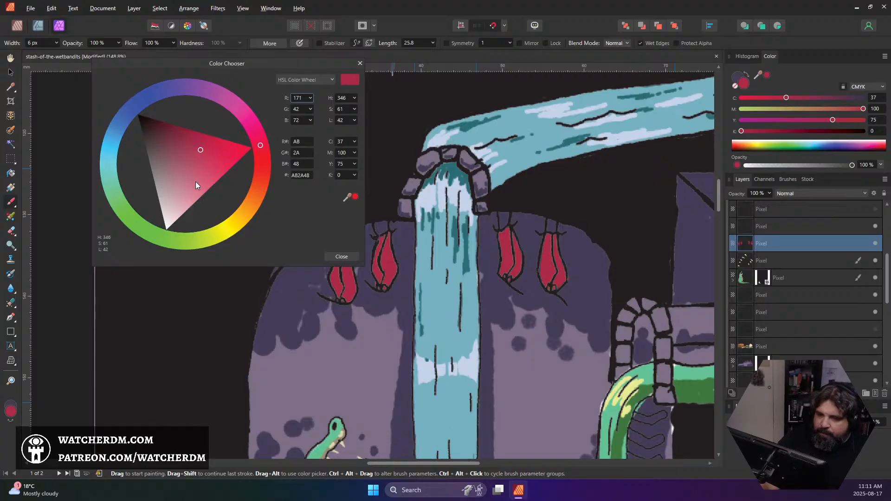
{"action": "left_click_drag", "start_coordinate": [196, 185], "coordinate": [173, 129]}
{"action": "left_click_drag", "start_coordinate": [258, 133], "coordinate": [243, 113]}
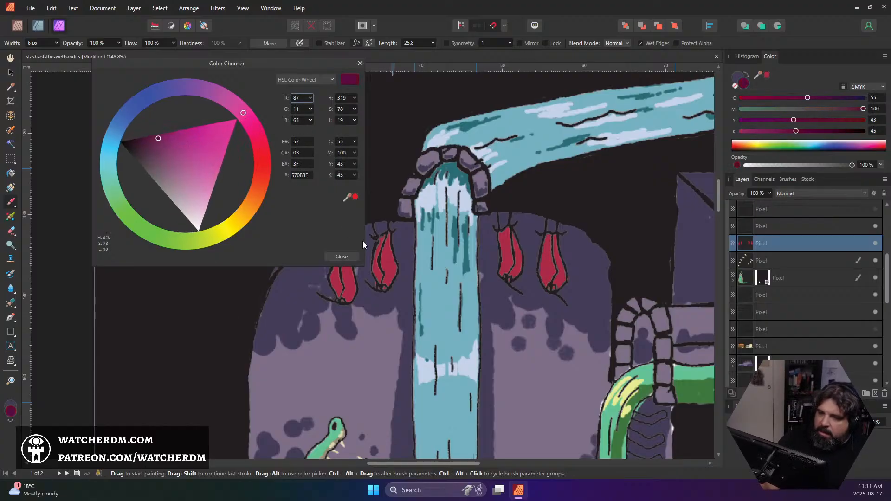
{"action": "left_click", "coordinate": [341, 257]}
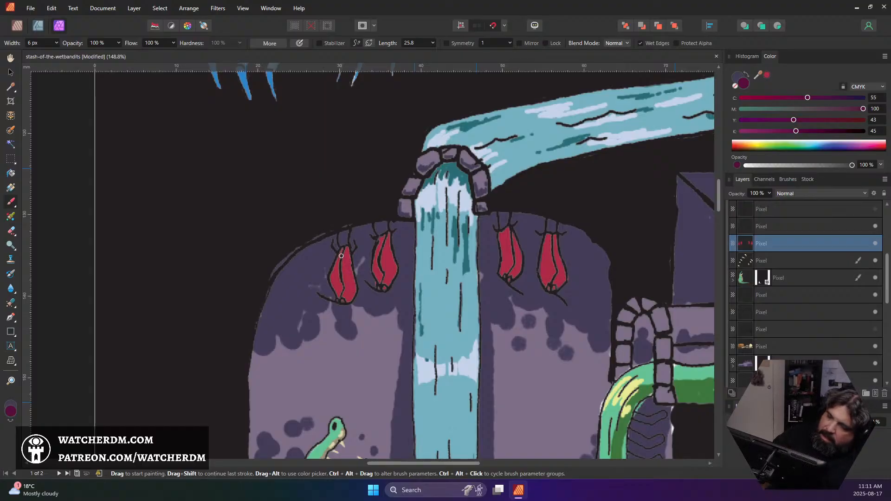
Mask the red shapes' layer to its own painted outline, target its pixels for painting, and clear the selection
{"action": "left_click", "coordinate": [740, 243], "text": "ctrl"}
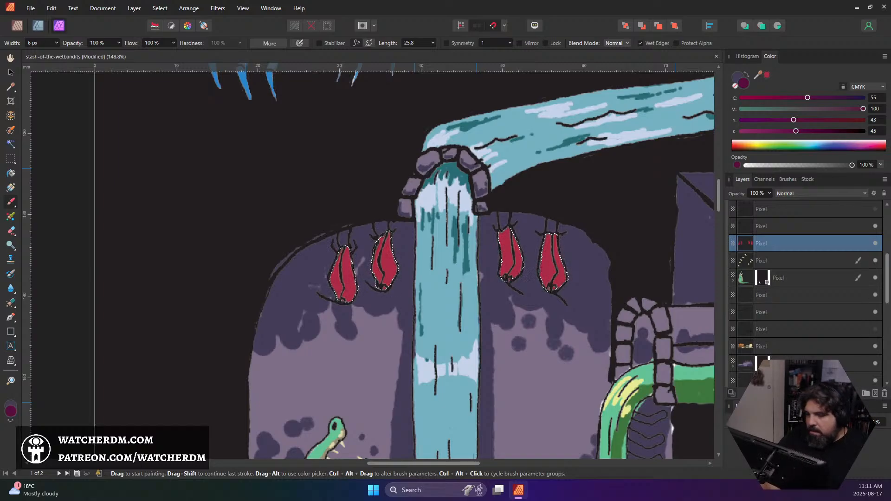
{"action": "left_click", "coordinate": [794, 393]}
{"action": "left_click", "coordinate": [745, 244]}
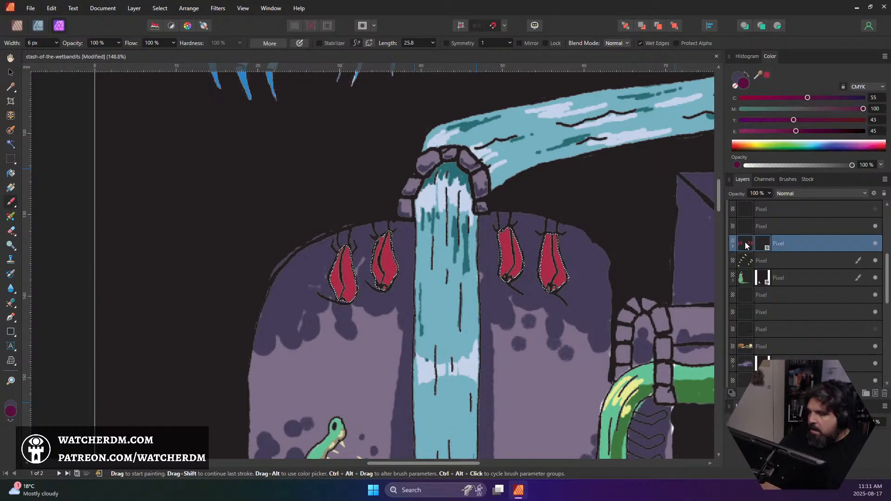
{"action": "key", "text": "ctrl+d"}
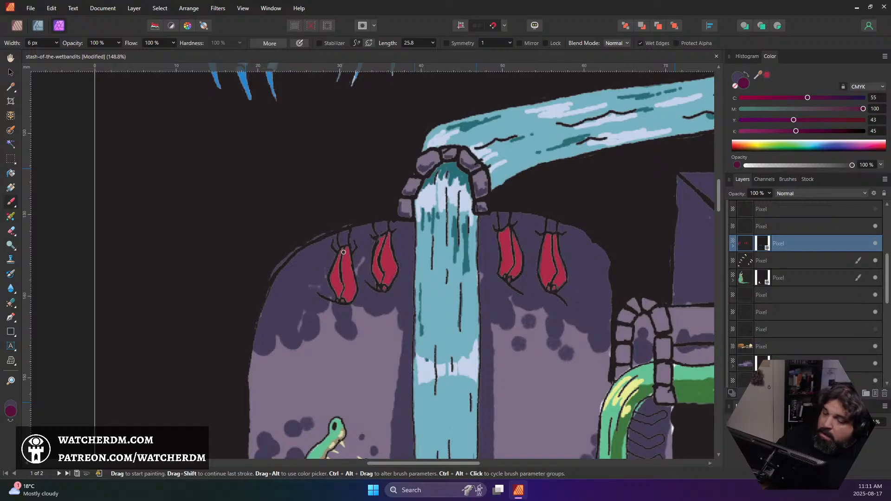
Shade the upper parts and the areas above the eyes of the four hanging red shapes with dark magenta, narrowing the brush to 4 px
{"action": "mouse_move", "coordinate": [342, 251]}
{"action": "left_mouse_down"}
{"action": "mouse_move", "coordinate": [339, 262]}
{"action": "mouse_move", "coordinate": [345, 253]}
{"action": "mouse_move", "coordinate": [349, 261]}
{"action": "mouse_move", "coordinate": [341, 253]}
{"action": "mouse_move", "coordinate": [337, 266]}
{"action": "mouse_move", "coordinate": [348, 276]}
{"action": "mouse_move", "coordinate": [347, 265]}
{"action": "mouse_move", "coordinate": [381, 260]}
{"action": "mouse_move", "coordinate": [384, 238]}
{"action": "mouse_move", "coordinate": [389, 260]}
{"action": "mouse_move", "coordinate": [390, 232]}
{"action": "mouse_move", "coordinate": [384, 260]}
{"action": "left_mouse_up"}
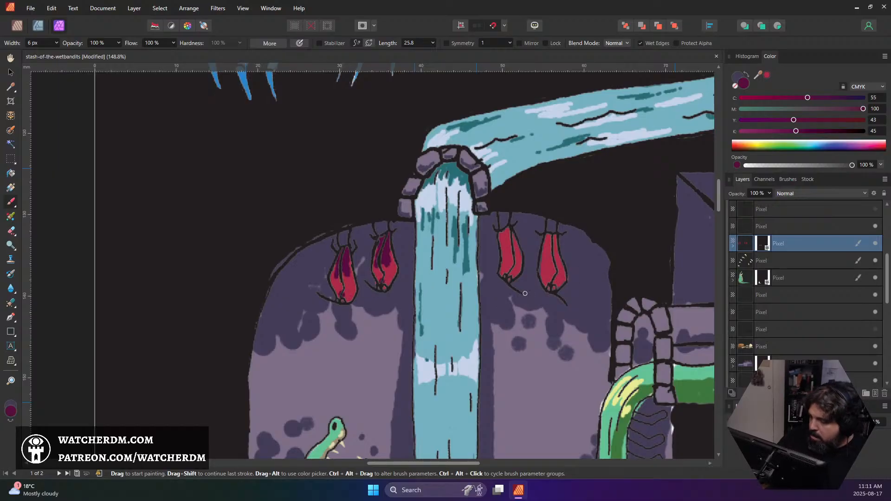
{"action": "mouse_move", "coordinate": [504, 237]}
{"action": "left_mouse_down"}
{"action": "mouse_move", "coordinate": [516, 246]}
{"action": "mouse_move", "coordinate": [510, 241]}
{"action": "mouse_move", "coordinate": [504, 252]}
{"action": "mouse_move", "coordinate": [547, 239]}
{"action": "mouse_move", "coordinate": [559, 258]}
{"action": "mouse_move", "coordinate": [554, 251]}
{"action": "left_mouse_up"}
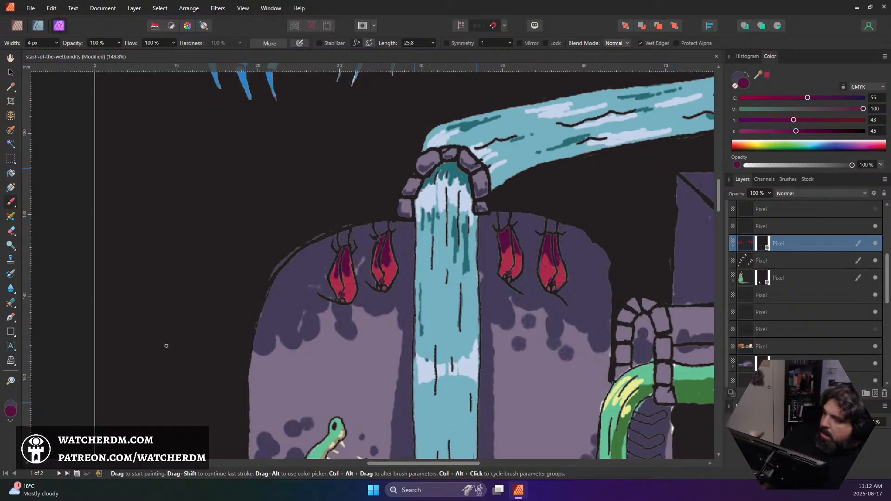
Set the brush colour to orange (C 0, M 46, Y 93, K 0) and paint the small eyes of the hanging shapes
{"action": "left_click", "coordinate": [747, 145]}
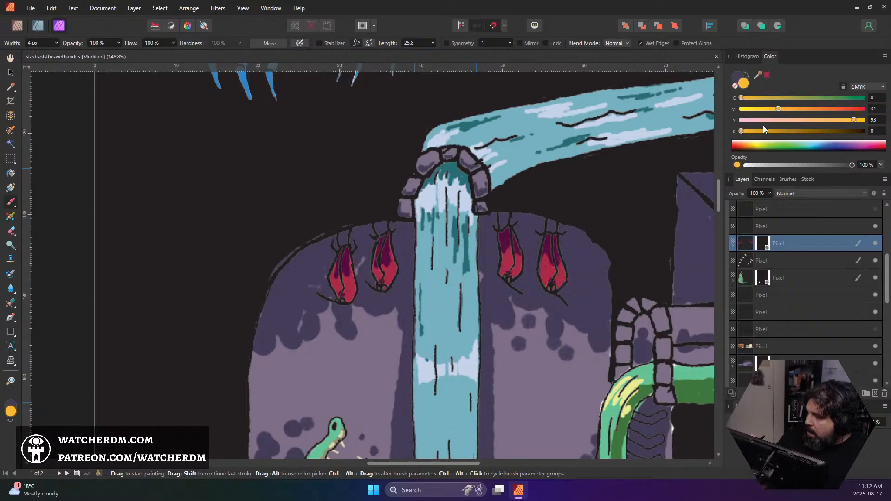
{"action": "left_click_drag", "start_coordinate": [786, 107], "coordinate": [796, 109]}
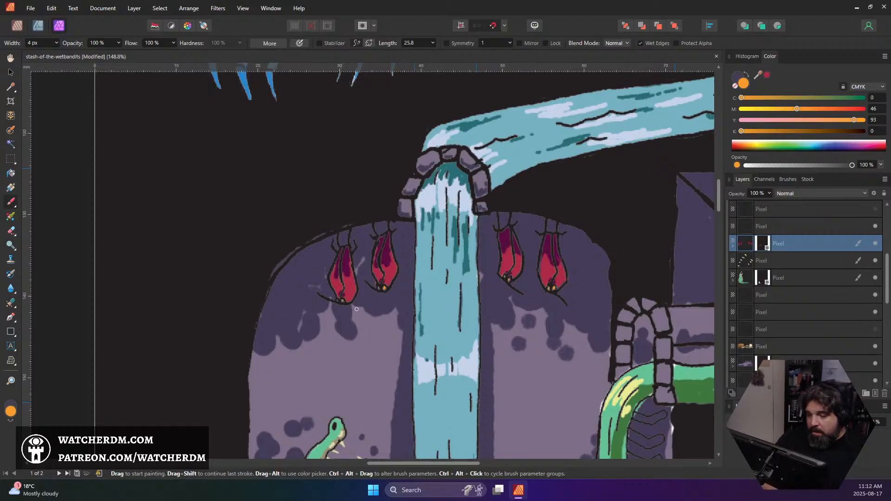
Target the red shapes' layer mask and paint it white over the leftmost shape's eyes, after trying black there
{"action": "scroll", "coordinate": [339, 297], "scroll_direction": "up", "scroll_amount": 10}
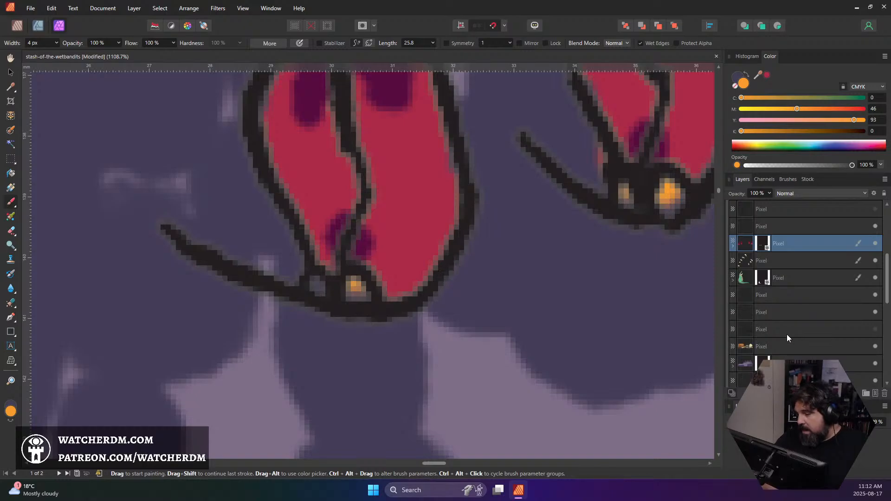
{"action": "left_click", "coordinate": [759, 242]}
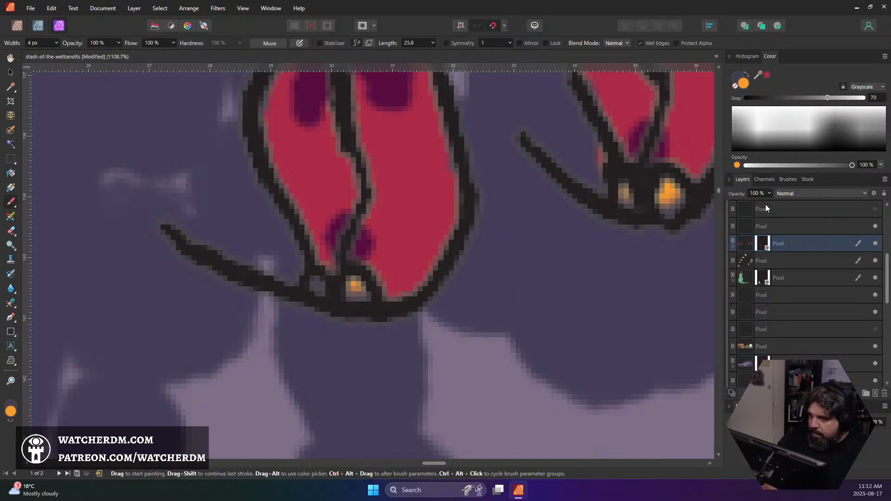
{"action": "left_click_drag", "start_coordinate": [828, 97], "coordinate": [671, 116]}
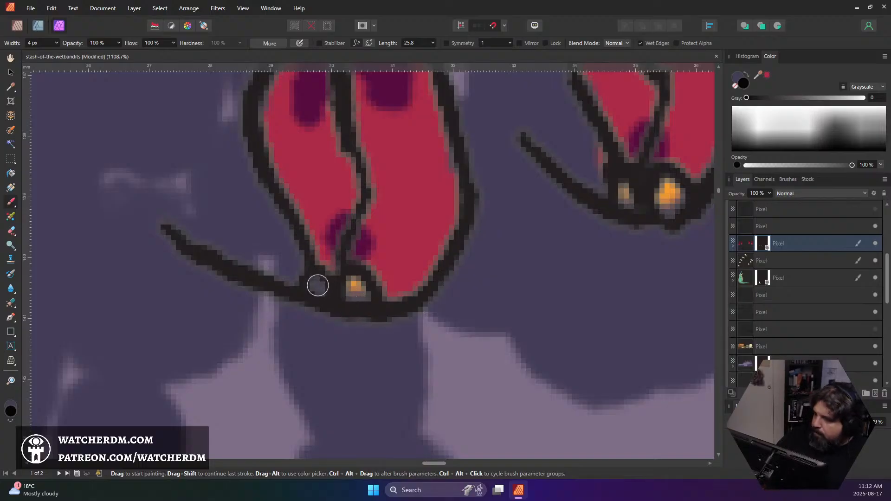
{"action": "left_click_drag", "start_coordinate": [319, 286], "coordinate": [353, 288]}
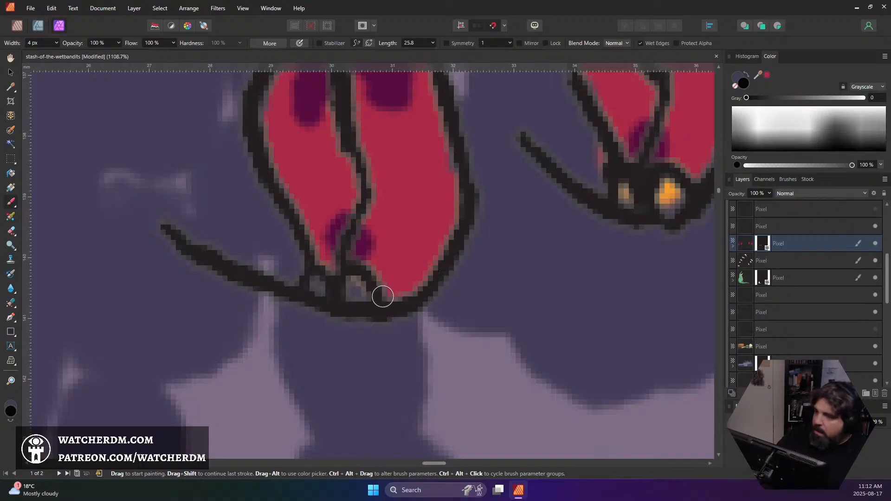
{"action": "left_click", "coordinate": [773, 131]}
{"action": "mouse_move", "coordinate": [358, 284]}
{"action": "left_mouse_down"}
{"action": "mouse_move", "coordinate": [356, 299]}
{"action": "mouse_move", "coordinate": [358, 291]}
{"action": "mouse_move", "coordinate": [316, 290]}
{"action": "left_mouse_up"}
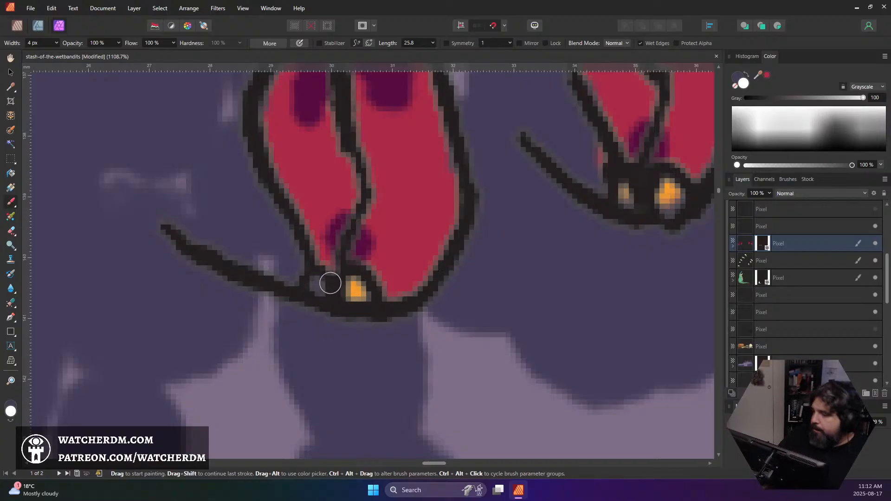
Paint the mask white over the eyes of the other hanging shapes on both sides of the waterfall
{"action": "mouse_move", "coordinate": [673, 200]}
{"action": "left_mouse_down"}
{"action": "mouse_move", "coordinate": [673, 211]}
{"action": "mouse_move", "coordinate": [623, 205]}
{"action": "mouse_move", "coordinate": [447, 243]}
{"action": "left_mouse_up"}
{"action": "left_click_drag", "start_coordinate": [567, 253], "coordinate": [274, 267]}
{"action": "left_click_drag", "start_coordinate": [509, 257], "coordinate": [233, 284]}
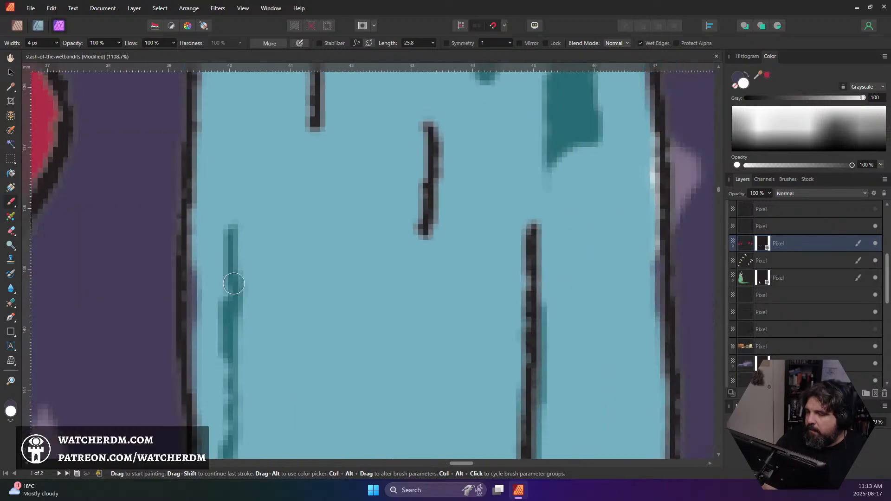
{"action": "left_click_drag", "start_coordinate": [487, 223], "coordinate": [294, 249]}
{"action": "left_click_drag", "start_coordinate": [552, 246], "coordinate": [280, 253]}
{"action": "left_click_drag", "start_coordinate": [493, 250], "coordinate": [392, 263]}
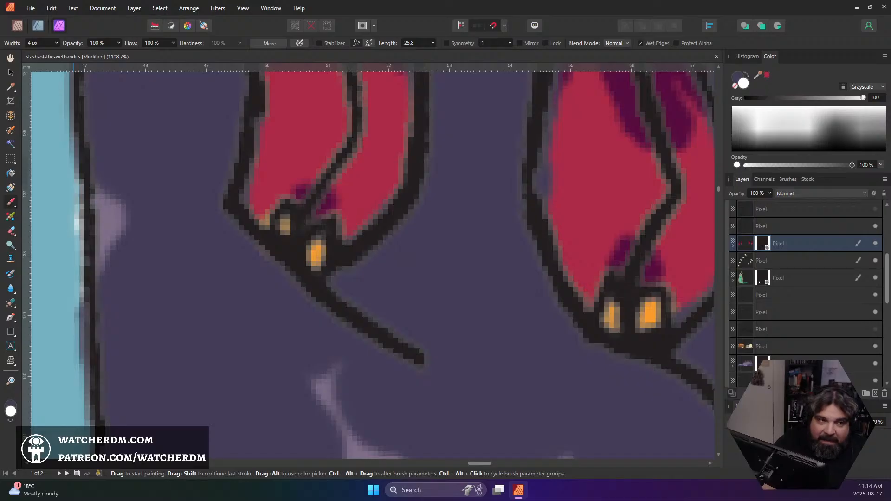
{"action": "scroll", "coordinate": [792, 344], "scroll_direction": "up", "scroll_amount": 5}
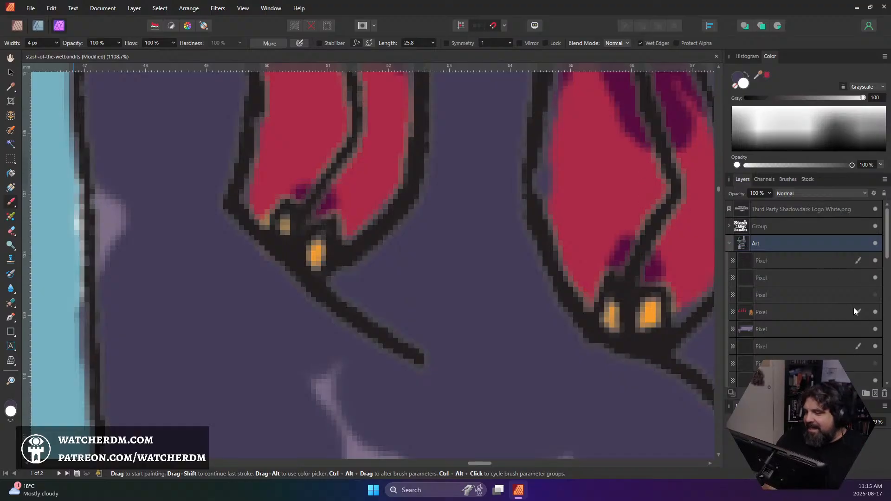
{"action": "left_click", "coordinate": [774, 314]}
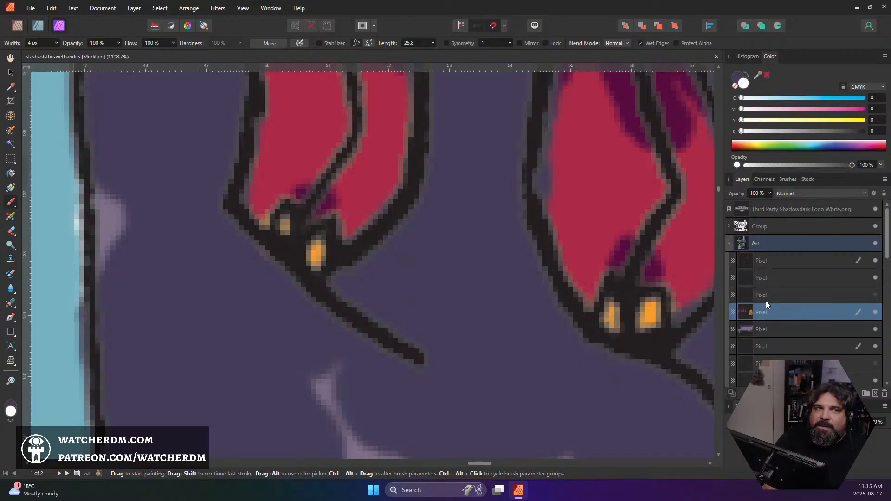
{"action": "scroll", "coordinate": [765, 305], "scroll_direction": "down", "scroll_amount": 3}
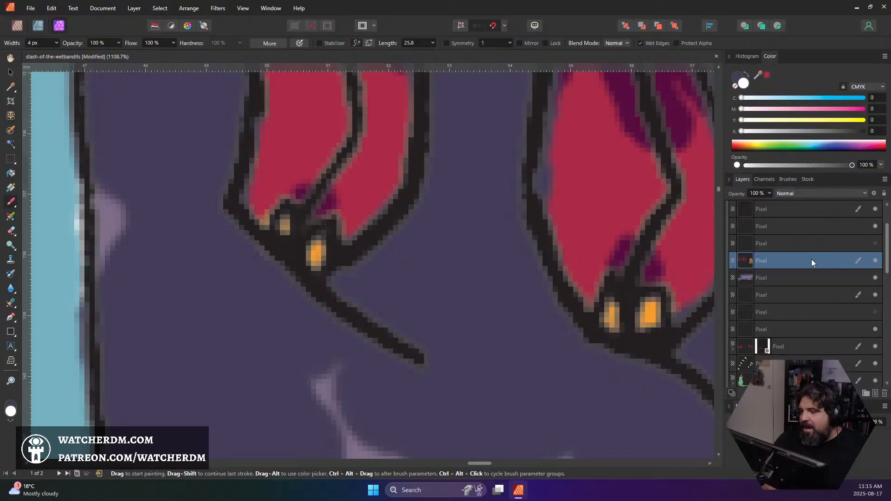
{"action": "double_click", "coordinate": [769, 261]}
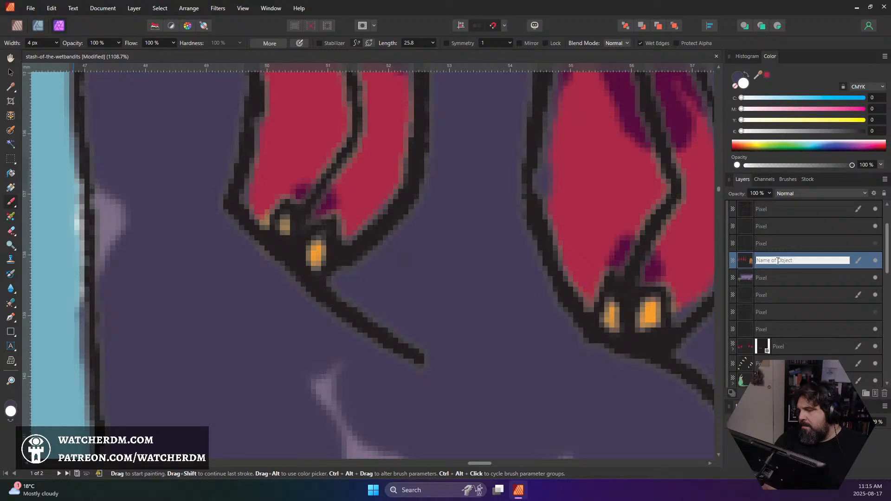
{"action": "scroll", "coordinate": [677, 268], "scroll_direction": "down", "scroll_amount": 8}
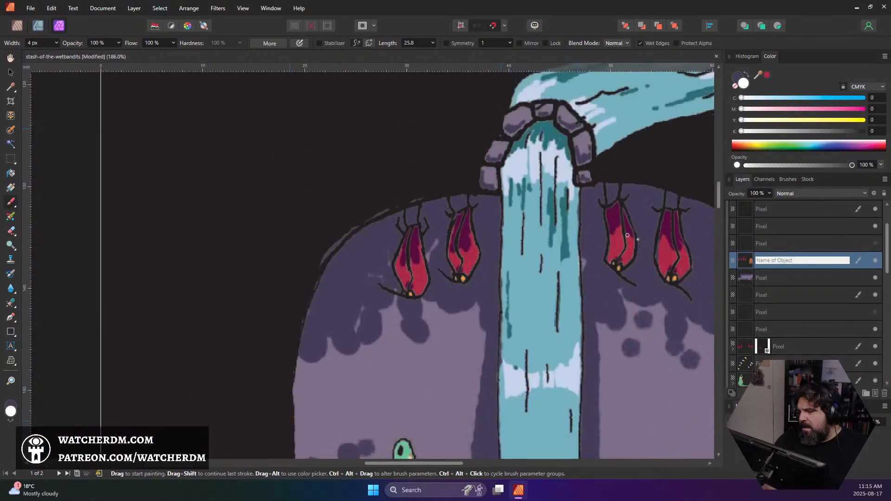
{"action": "left_click_drag", "start_coordinate": [657, 254], "coordinate": [546, 220]}
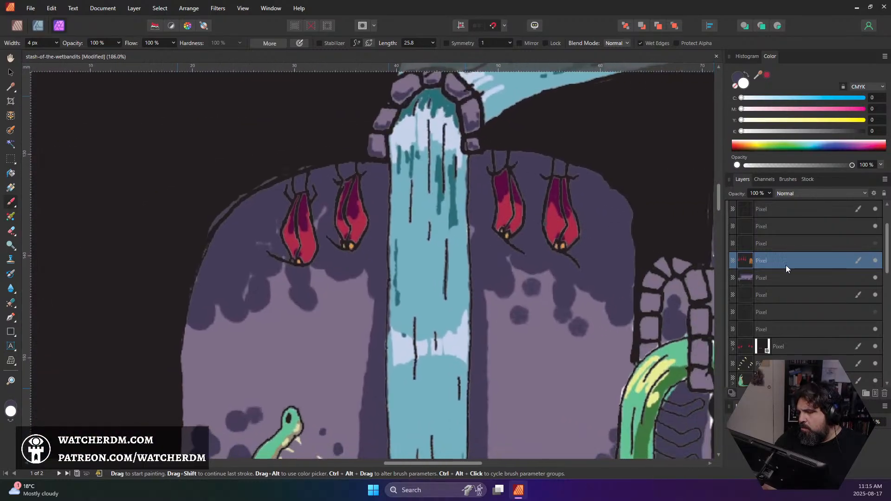
{"action": "key", "text": "ctrl+z"}
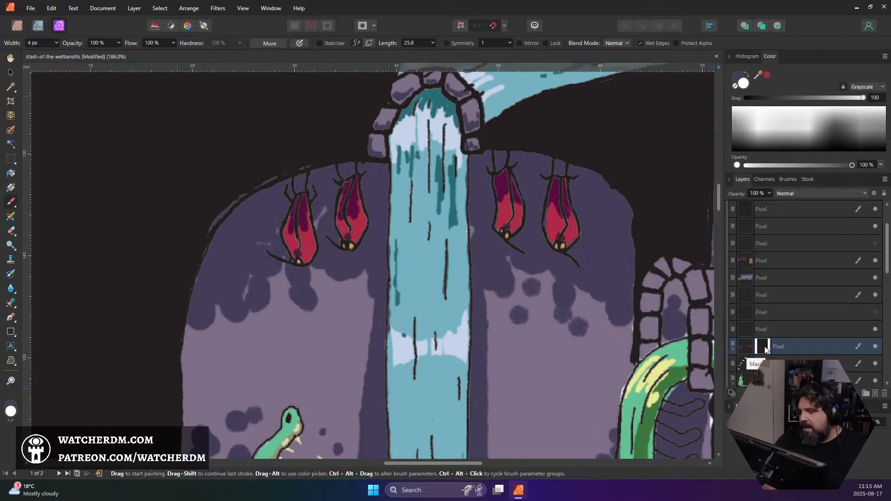
{"action": "scroll", "coordinate": [751, 353], "scroll_direction": "up", "scroll_amount": 1}
{"action": "scroll", "coordinate": [753, 329], "scroll_direction": "down", "scroll_amount": 2}
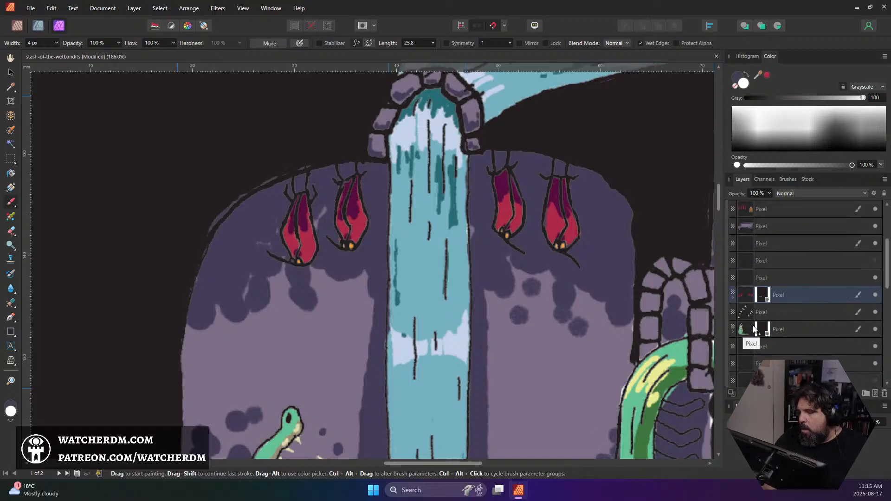
{"action": "scroll", "coordinate": [507, 206], "scroll_direction": "up", "scroll_amount": 3}
{"action": "scroll", "coordinate": [508, 206], "scroll_direction": "up", "scroll_amount": 1}
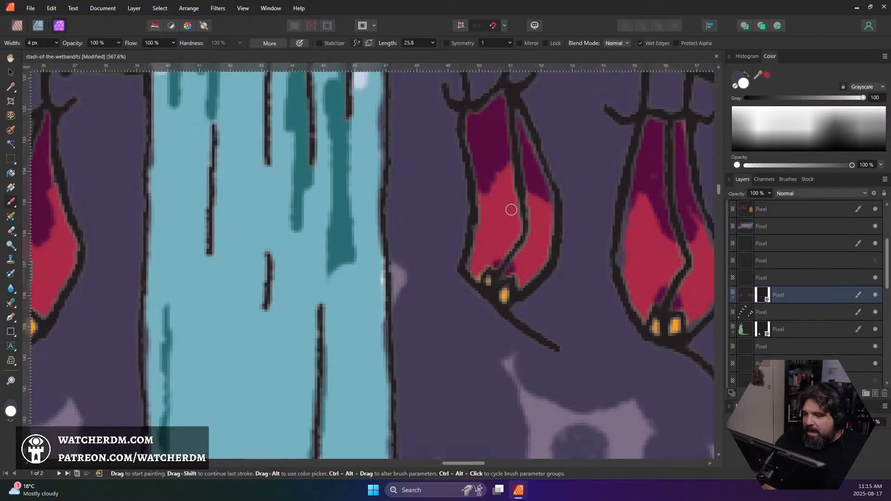
{"action": "left_click", "coordinate": [762, 331]}
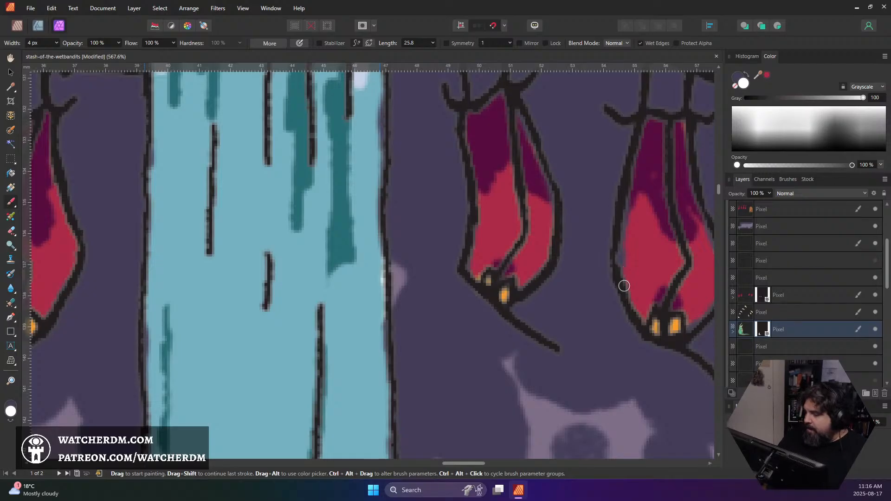
Return to the red shapes' layer, target its pixels, and touch up flaws in the shapes with their sampled red and dark magenta
{"action": "left_click", "coordinate": [765, 292]}
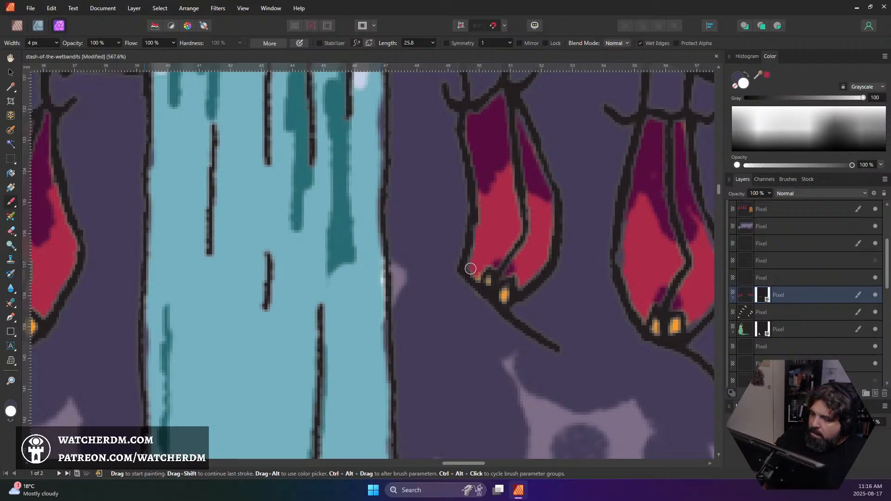
{"action": "left_click_drag", "start_coordinate": [435, 276], "coordinate": [549, 277]}
{"action": "mouse_move", "coordinate": [198, 317]}
{"action": "left_mouse_down"}
{"action": "mouse_move", "coordinate": [358, 265]}
{"action": "mouse_move", "coordinate": [447, 271]}
{"action": "mouse_move", "coordinate": [436, 328]}
{"action": "left_mouse_up"}
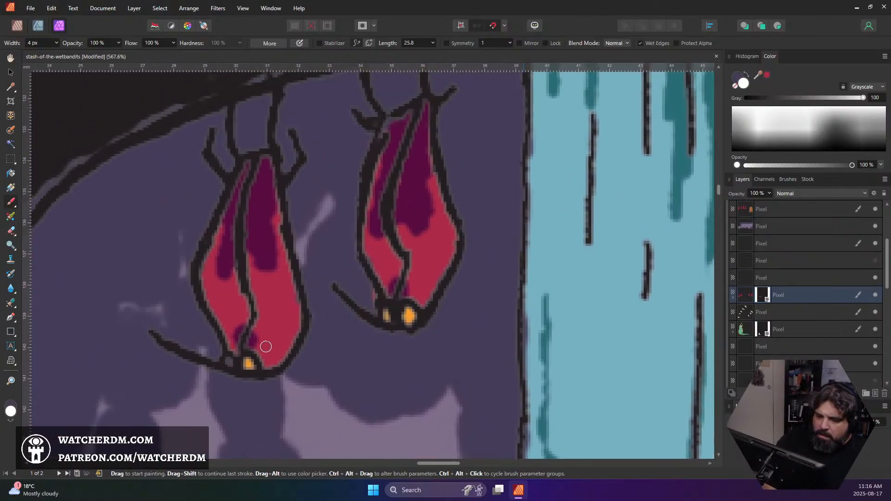
{"action": "left_click", "coordinate": [747, 297]}
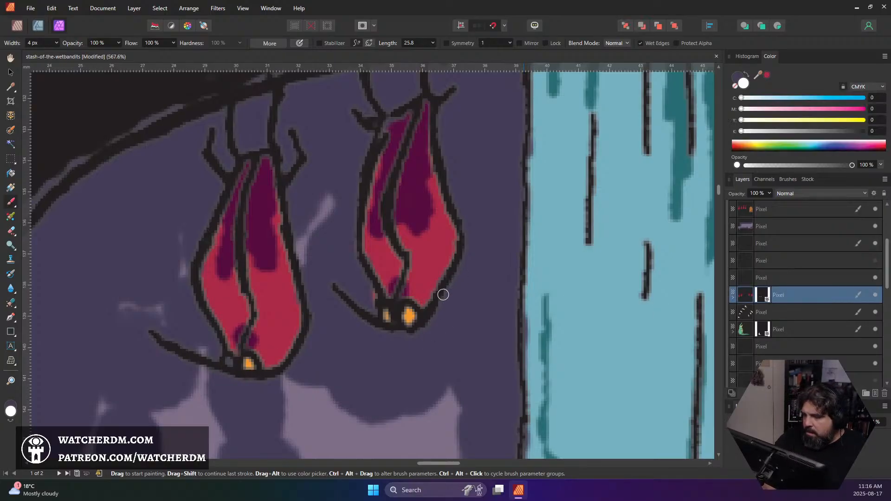
{"action": "left_click", "coordinate": [430, 270], "text": "alt"}
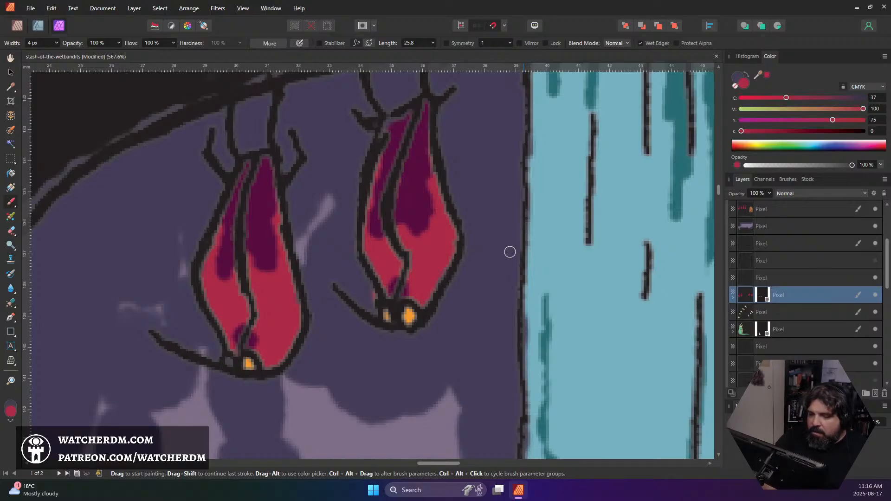
{"action": "left_click_drag", "start_coordinate": [509, 253], "coordinate": [346, 269]}
{"action": "left_click_drag", "start_coordinate": [603, 259], "coordinate": [318, 255]}
{"action": "left_click_drag", "start_coordinate": [473, 256], "coordinate": [352, 264]}
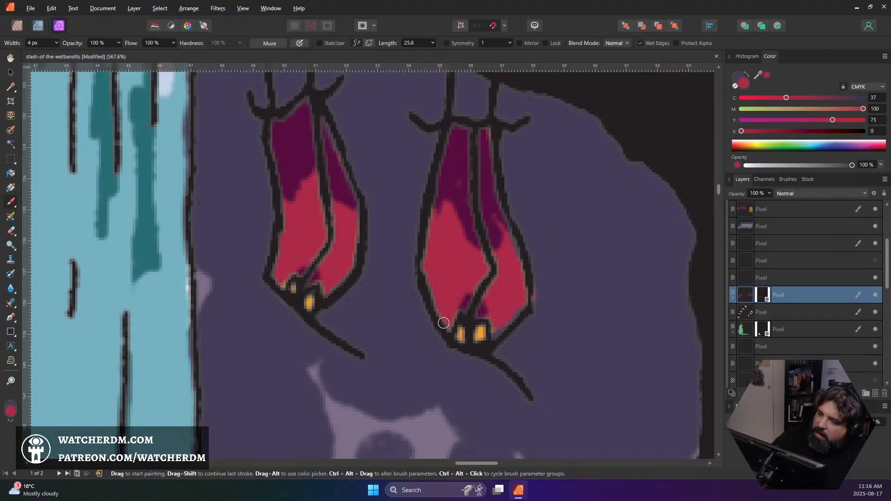
{"action": "left_click", "coordinate": [479, 180], "text": "alt"}
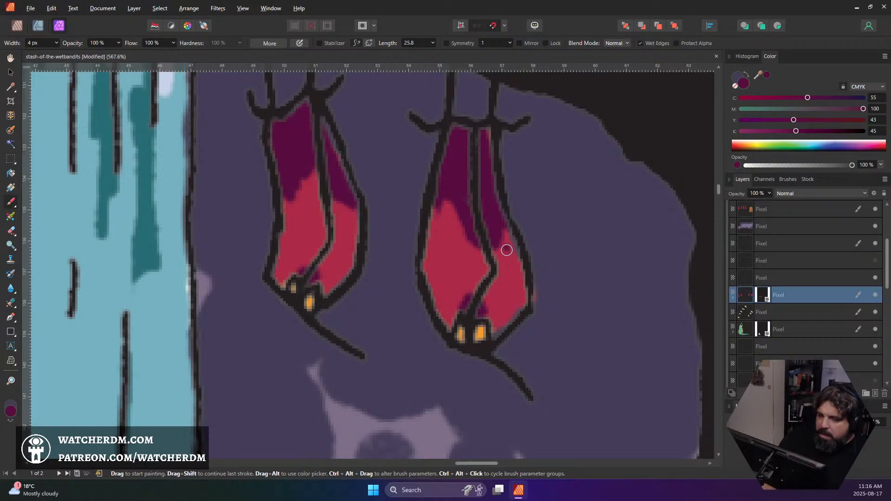
Sample the orange from the rightmost shape's eye and fill the leftmost shape's unpainted eye with it
{"action": "left_click", "coordinate": [480, 334], "text": "alt"}
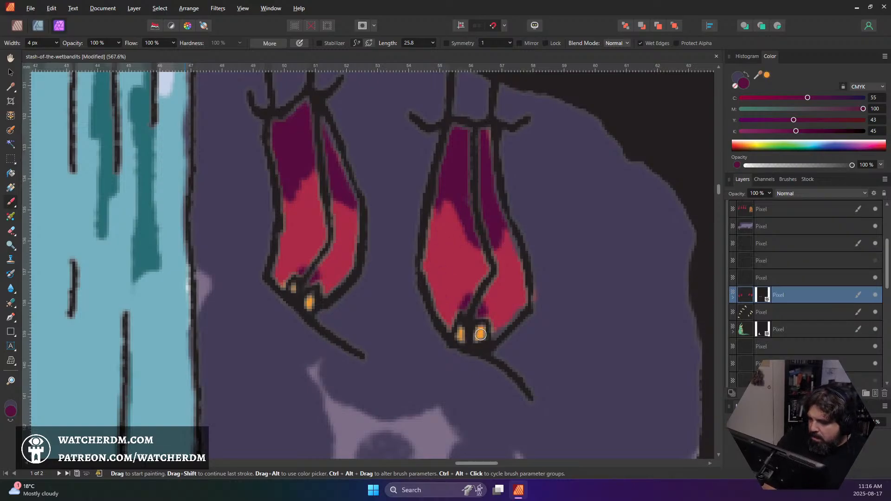
{"action": "scroll", "coordinate": [264, 305], "scroll_direction": "left", "scroll_amount": 10}
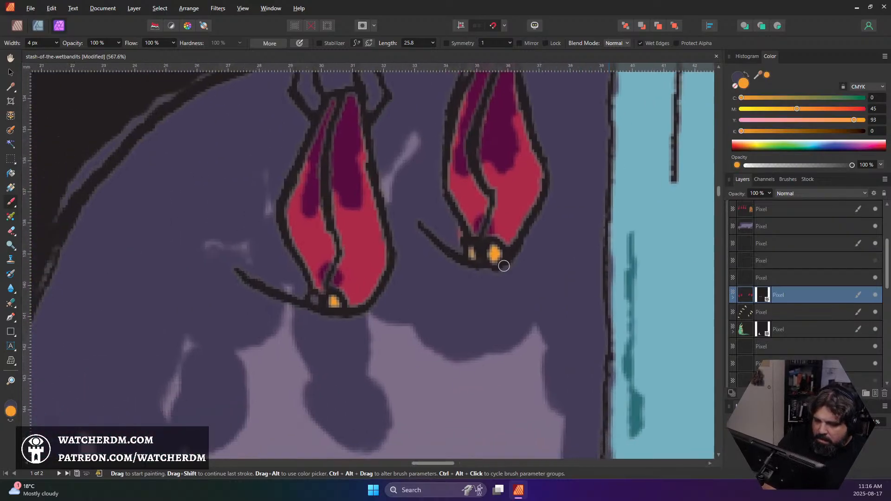
{"action": "left_click", "coordinate": [314, 299]}
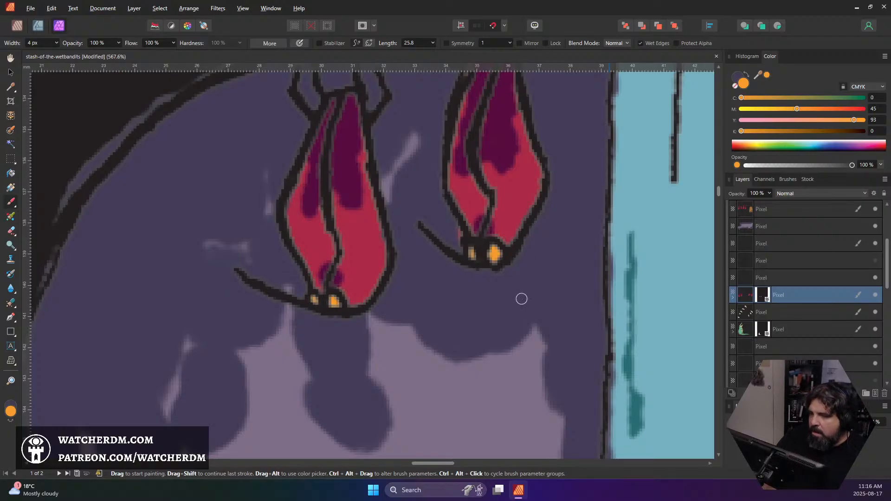
Set the paint colour to bright yellow with CMYK values 0, 16, 100, 0
{"action": "scroll", "coordinate": [533, 211], "scroll_direction": "down", "scroll_amount": 5}
{"action": "scroll", "coordinate": [449, 252], "scroll_direction": "right", "scroll_amount": 3}
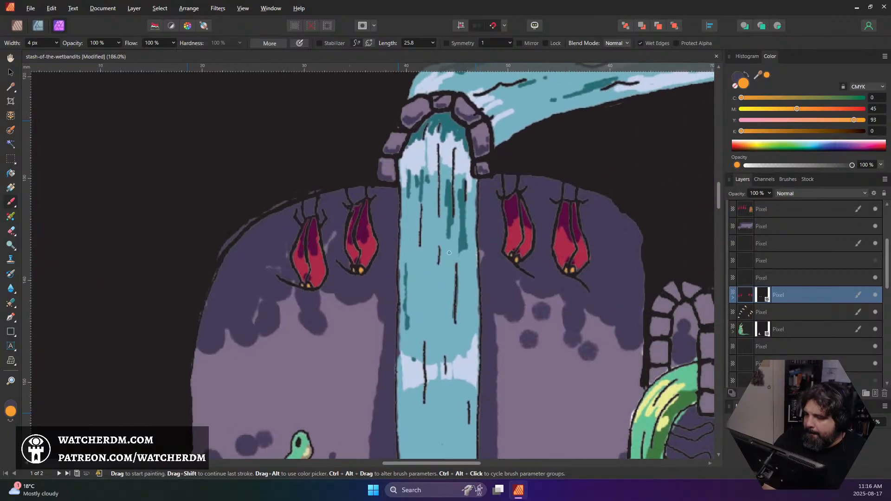
{"action": "scroll", "coordinate": [307, 283], "scroll_direction": "up", "scroll_amount": 4}
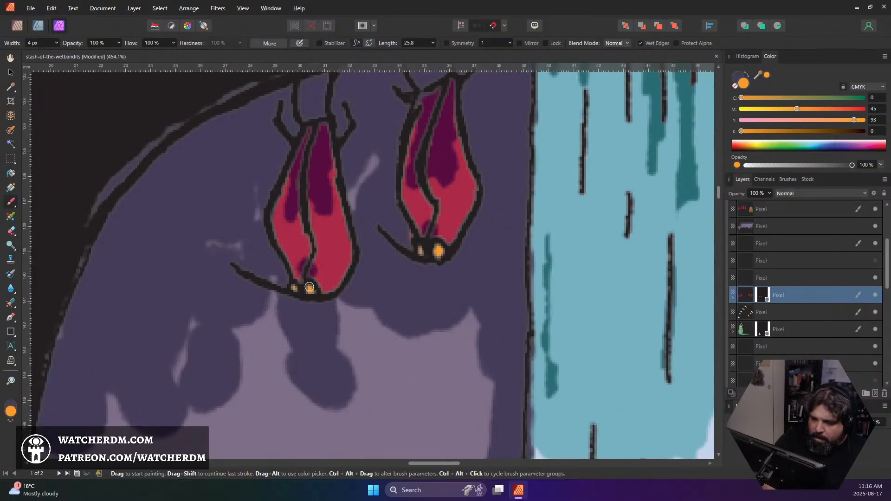
{"action": "double_click", "coordinate": [10, 411]}
{"action": "left_click_drag", "start_coordinate": [250, 205], "coordinate": [230, 218]}
{"action": "left_click", "coordinate": [343, 257]}
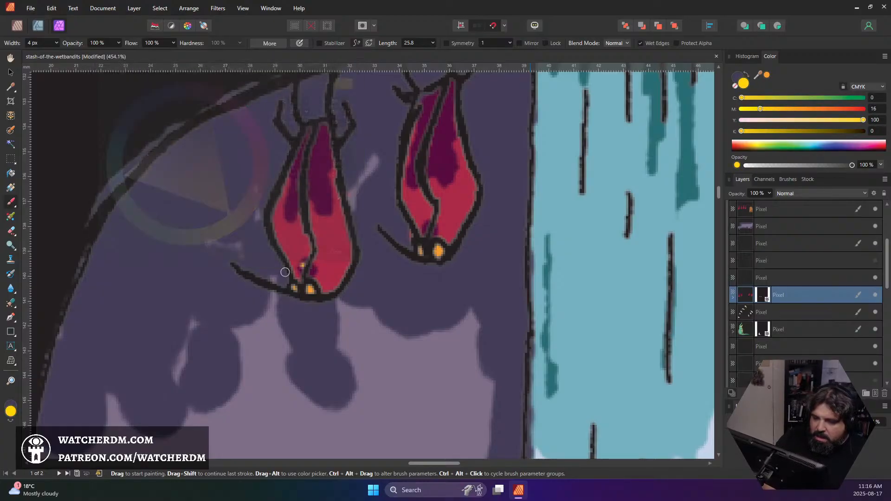
With a 3 px brush, dab yellow highlights on both eyes of the leftmost hanging shape and the larger eye of its neighbour
{"action": "scroll", "coordinate": [309, 283], "scroll_direction": "up", "scroll_amount": 5}
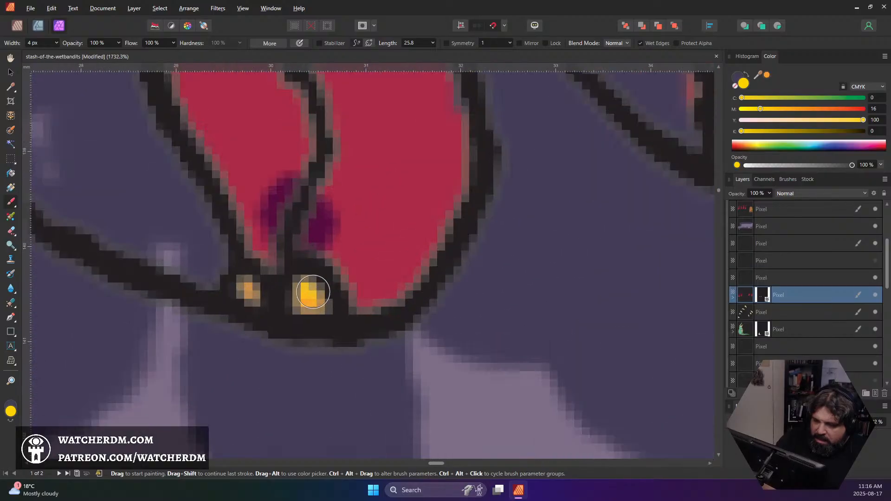
{"action": "key", "text": "["}
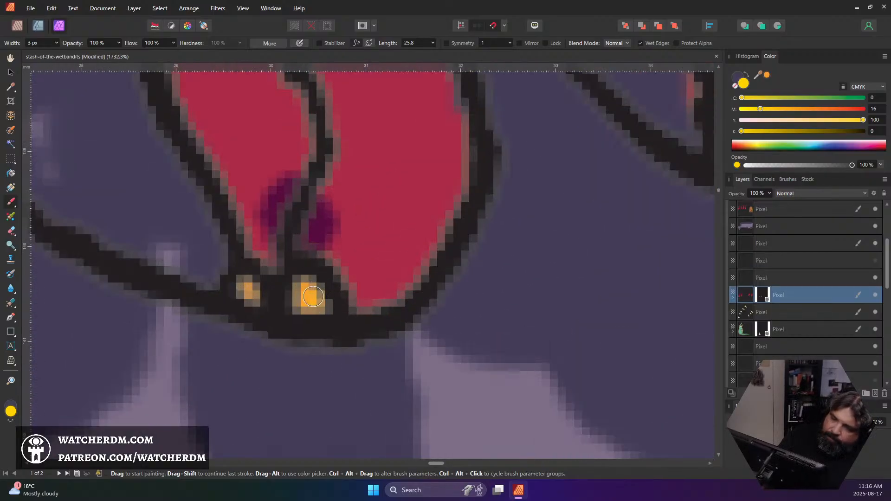
{"action": "left_click", "coordinate": [309, 296]}
{"action": "left_click", "coordinate": [249, 295]}
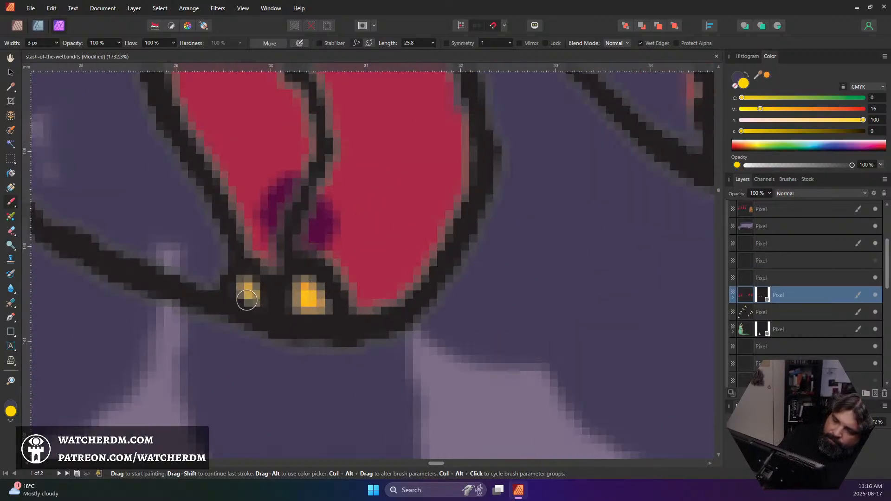
{"action": "left_click_drag", "start_coordinate": [591, 256], "coordinate": [327, 308]}
{"action": "left_click_drag", "start_coordinate": [428, 302], "coordinate": [280, 357]}
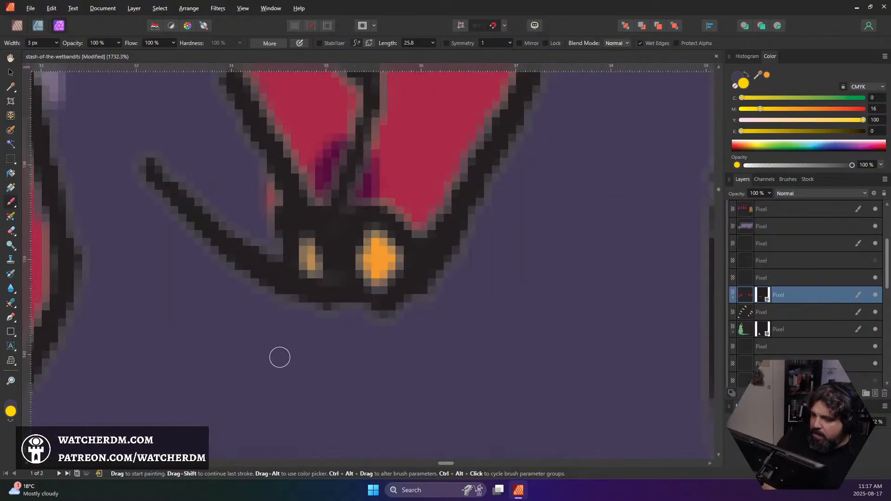
{"action": "left_click", "coordinate": [381, 254]}
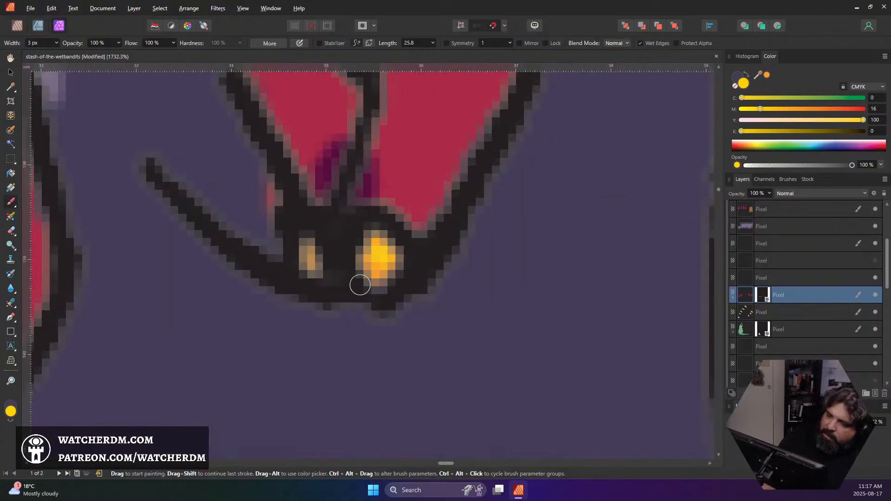
Paint yellow highlights on the lower eye of the shape just right of the waterfall and on both eyes of the rightmost shape
{"action": "scroll", "coordinate": [561, 220], "scroll_direction": "right", "scroll_amount": 15}
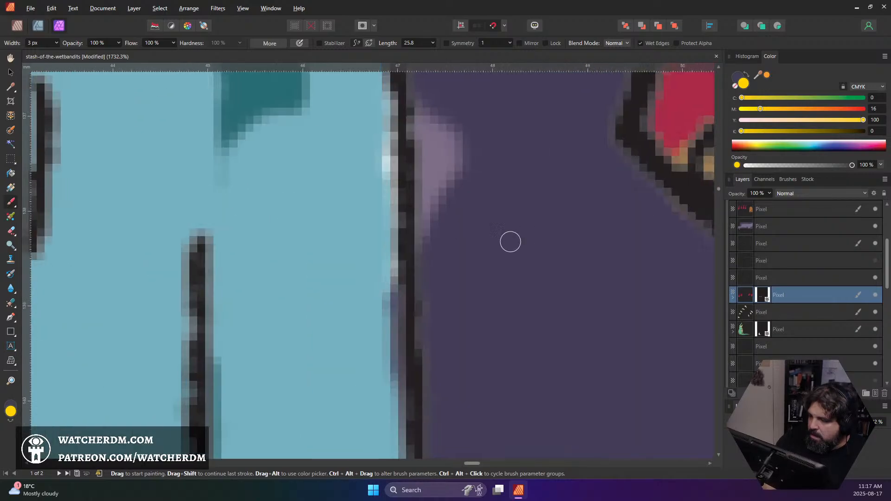
{"action": "scroll", "coordinate": [483, 240], "scroll_direction": "right", "scroll_amount": 6}
{"action": "scroll", "coordinate": [449, 344], "scroll_direction": "up", "scroll_amount": 2}
{"action": "left_click", "coordinate": [273, 351]}
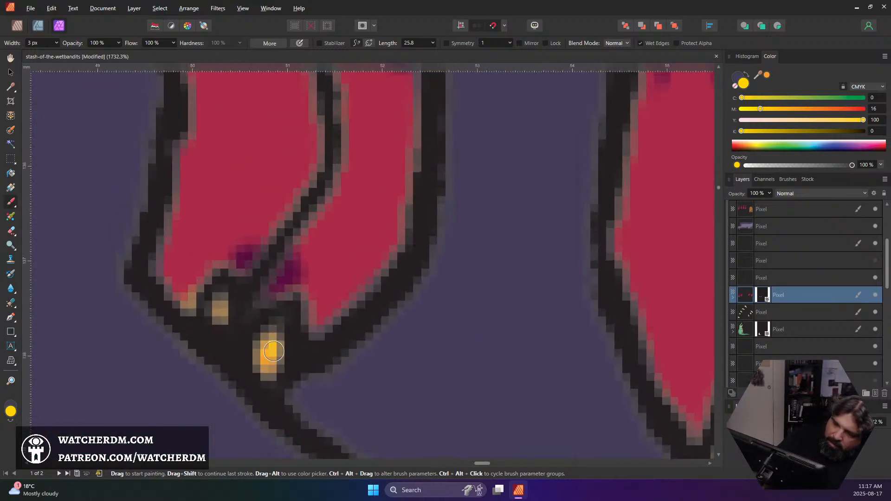
{"action": "scroll", "coordinate": [300, 282], "scroll_direction": "right", "scroll_amount": 8}
{"action": "scroll", "coordinate": [305, 201], "scroll_direction": "down", "scroll_amount": 2}
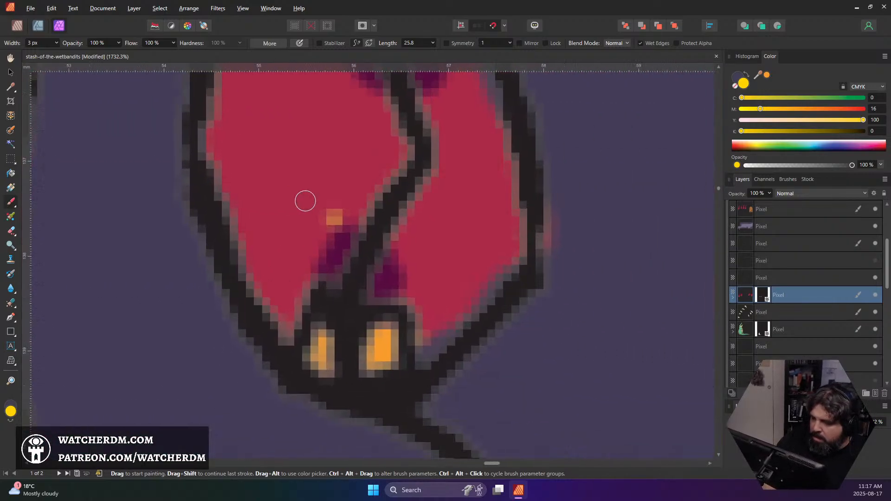
{"action": "left_click_drag", "start_coordinate": [382, 333], "coordinate": [385, 350]}
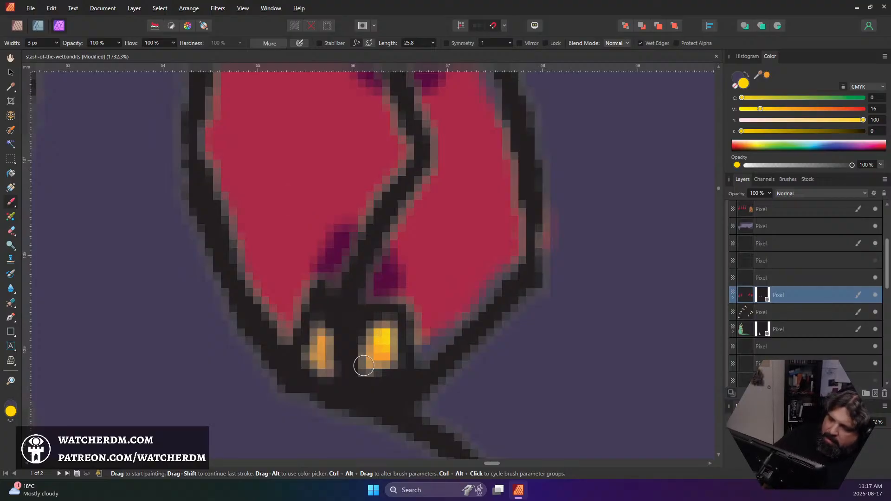
{"action": "left_click_drag", "start_coordinate": [321, 335], "coordinate": [320, 357]}
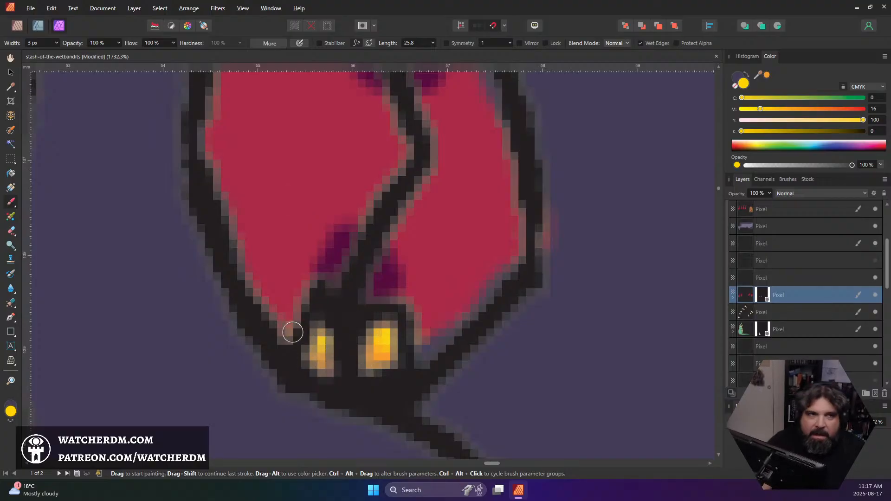
Target the red shapes' layer mask and paint it white at the upper end of the shape just left of the waterfall
{"action": "scroll", "coordinate": [292, 332], "scroll_direction": "down", "scroll_amount": 3}
{"action": "scroll", "coordinate": [310, 323], "scroll_direction": "down", "scroll_amount": 4}
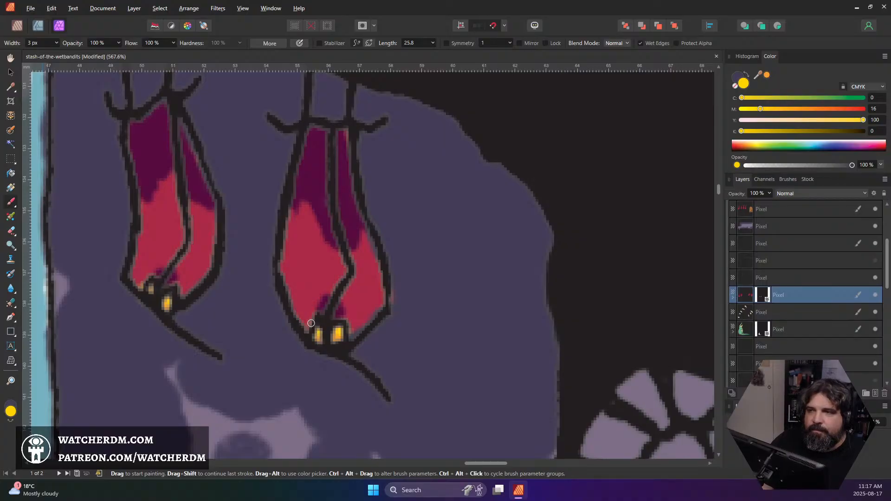
{"action": "left_click_drag", "start_coordinate": [403, 331], "coordinate": [549, 249]}
{"action": "left_click_drag", "start_coordinate": [498, 279], "coordinate": [528, 295]}
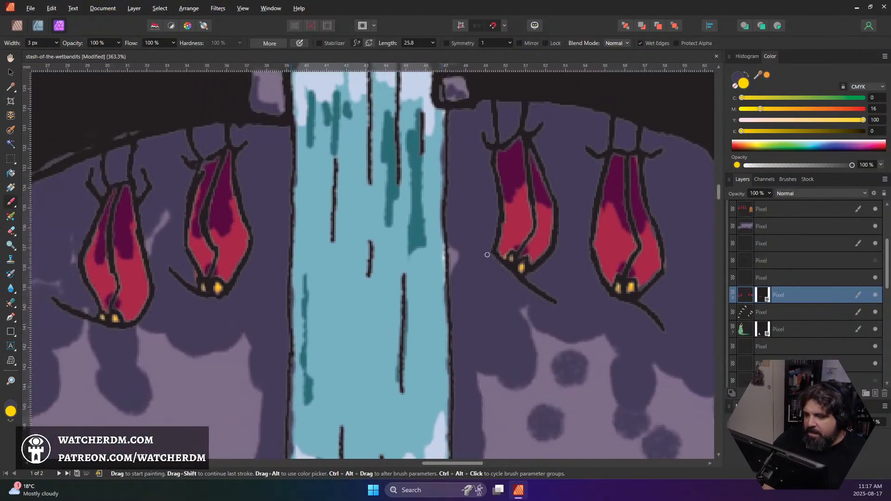
{"action": "left_click", "coordinate": [762, 295]}
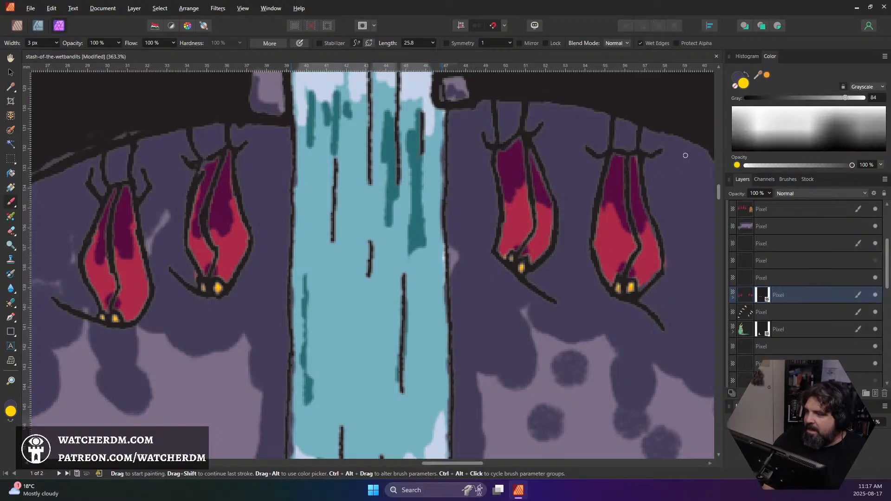
{"action": "left_click", "coordinate": [795, 134]}
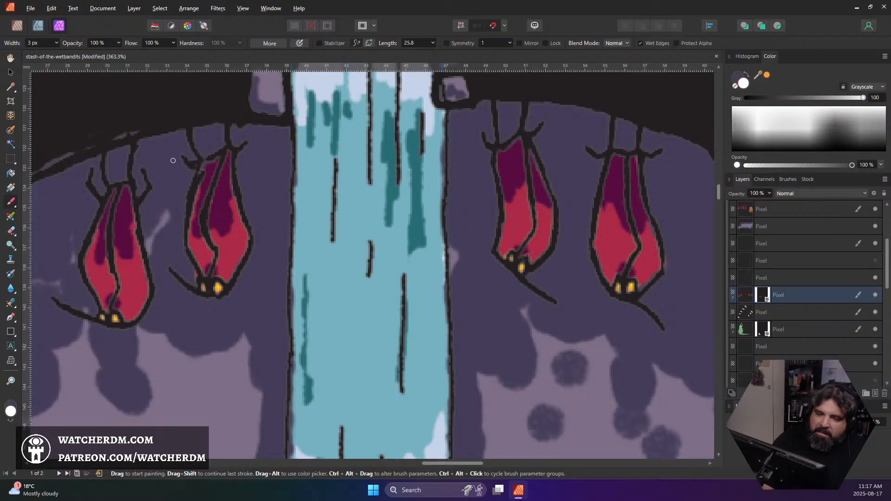
{"action": "scroll", "coordinate": [191, 182], "scroll_direction": "up", "scroll_amount": 1}
{"action": "scroll", "coordinate": [192, 182], "scroll_direction": "up", "scroll_amount": 6}
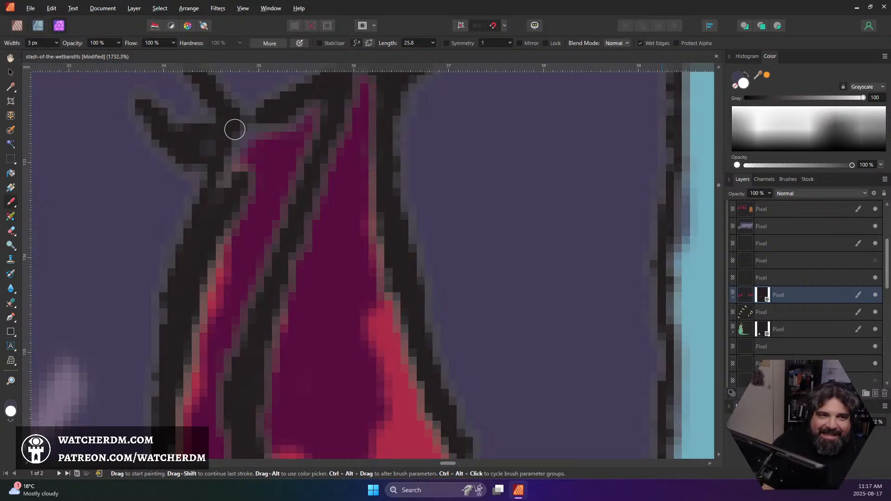
{"action": "scroll", "coordinate": [342, 167], "scroll_direction": "down", "scroll_amount": 4}
{"action": "left_click_drag", "start_coordinate": [347, 184], "coordinate": [414, 110]}
{"action": "left_click_drag", "start_coordinate": [447, 200], "coordinate": [410, 209]}
{"action": "left_click_drag", "start_coordinate": [457, 170], "coordinate": [421, 202]}
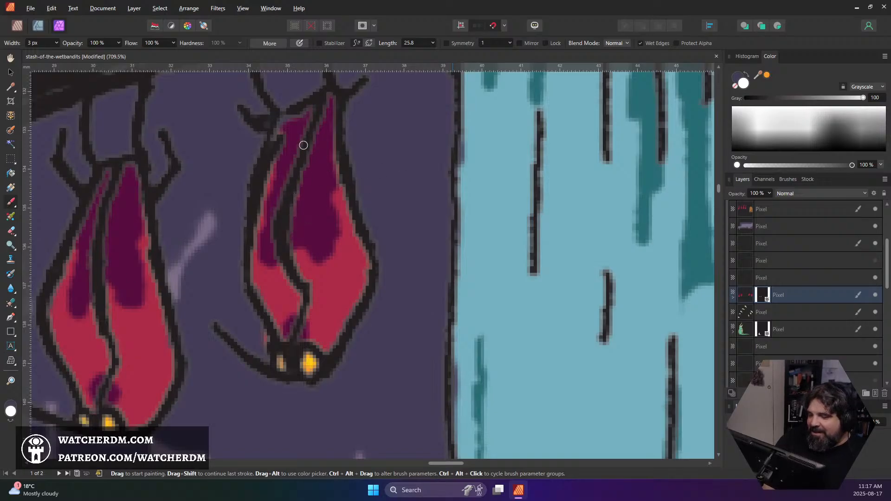
Sample the dark magenta, target the red shapes' layer pixels, and shade the upper end of the shape just left of the waterfall
{"action": "left_click", "coordinate": [322, 146], "text": "alt"}
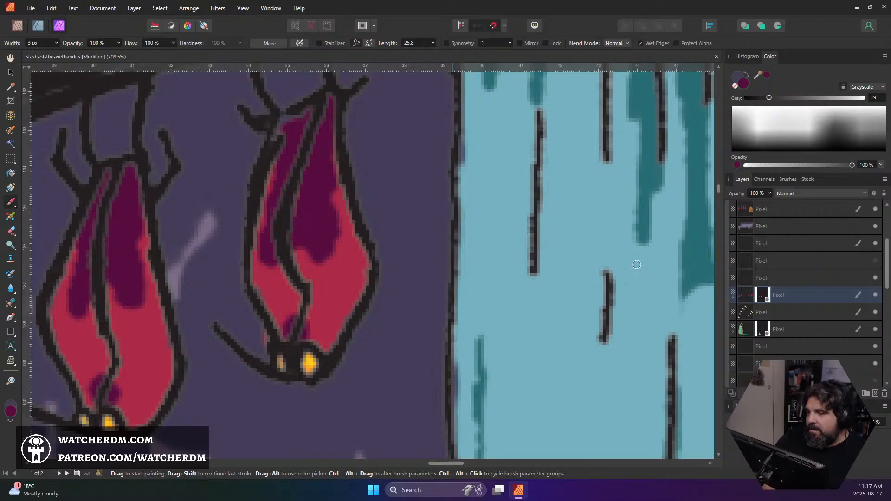
{"action": "left_click", "coordinate": [744, 299]}
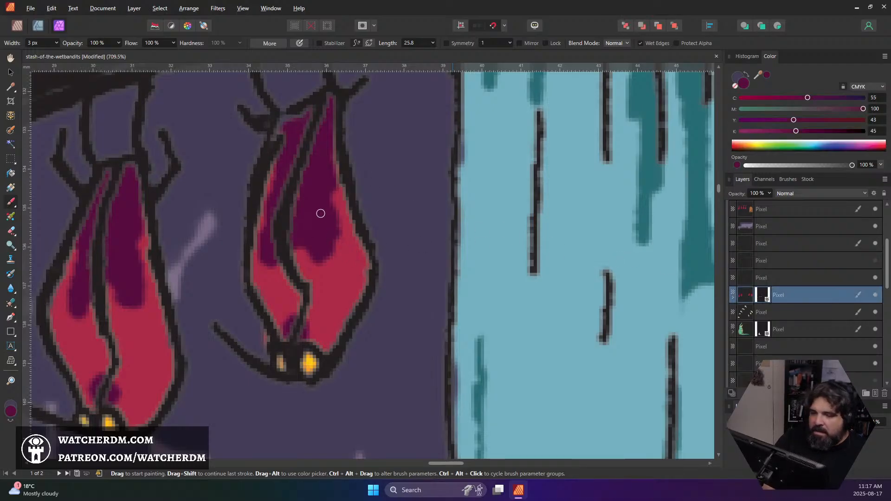
{"action": "left_click_drag", "start_coordinate": [278, 126], "coordinate": [300, 116]}
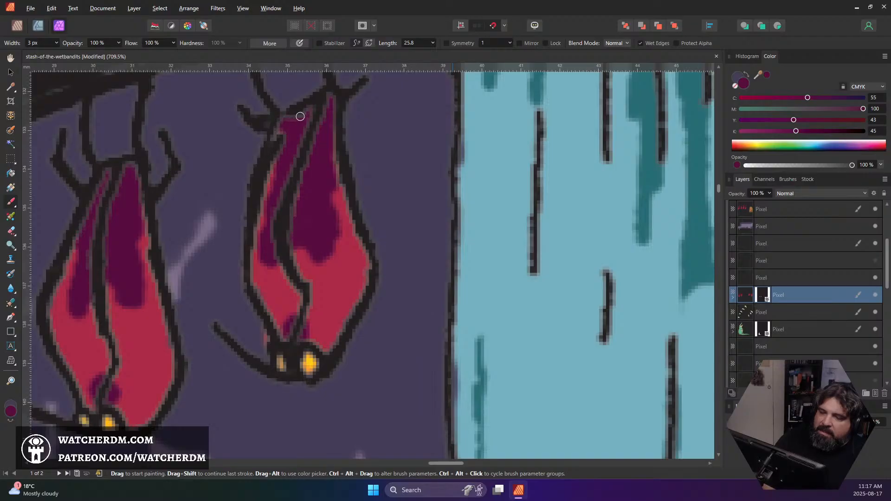
Load the layer holding the red stockings and wooden door as a selection and add a mask to that layer
{"action": "scroll", "coordinate": [297, 130], "scroll_direction": "down", "scroll_amount": 10}
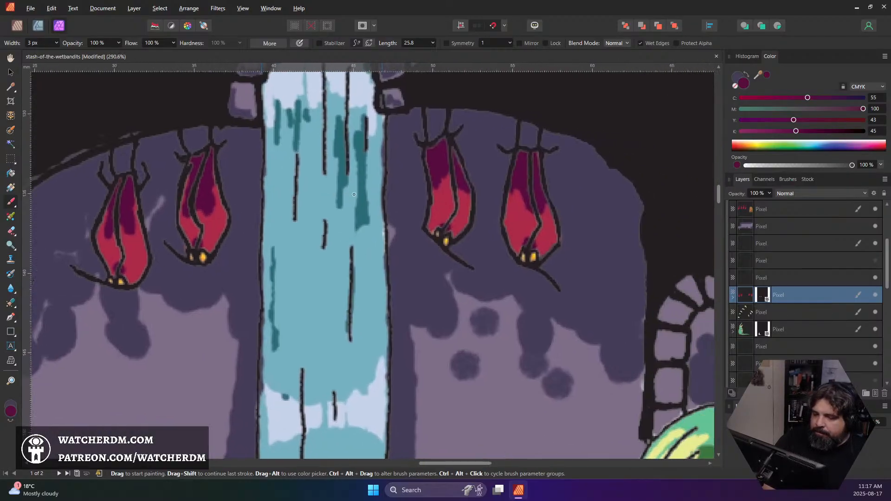
{"action": "scroll", "coordinate": [363, 195], "scroll_direction": "down", "scroll_amount": 1}
{"action": "scroll", "coordinate": [411, 219], "scroll_direction": "down", "scroll_amount": 3}
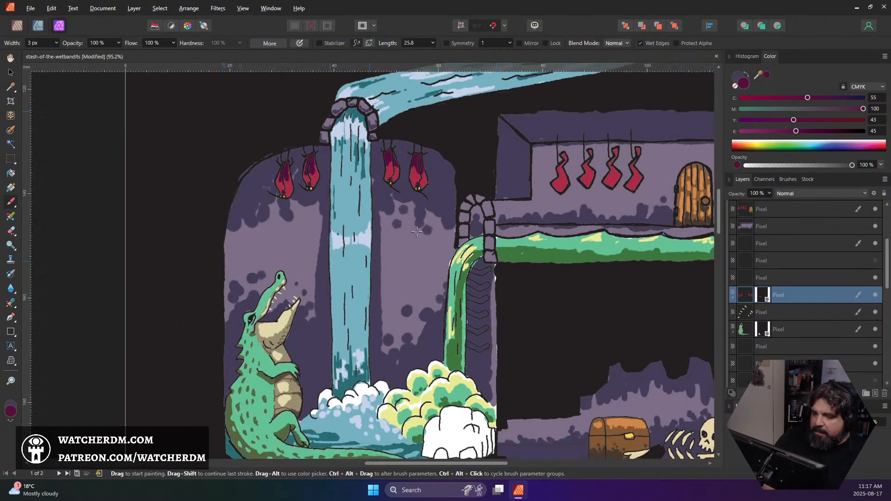
{"action": "scroll", "coordinate": [411, 219], "scroll_direction": "up", "scroll_amount": 1}
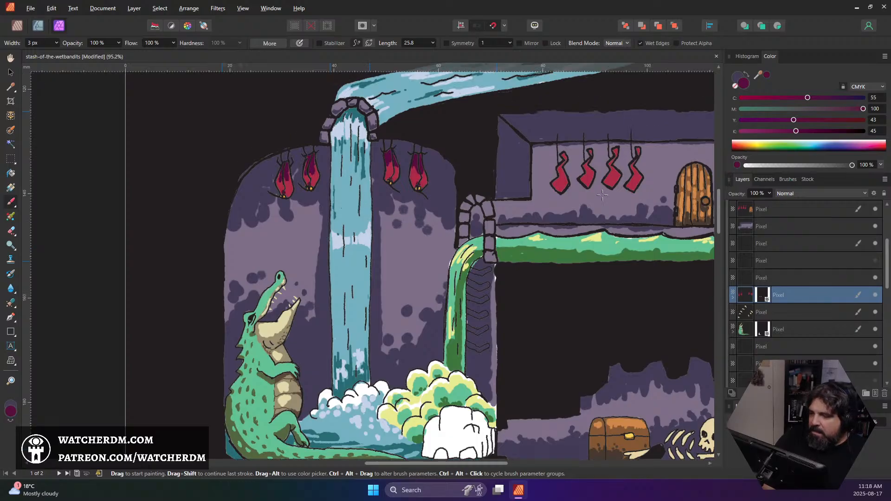
{"action": "scroll", "coordinate": [603, 185], "scroll_direction": "up", "scroll_amount": 5}
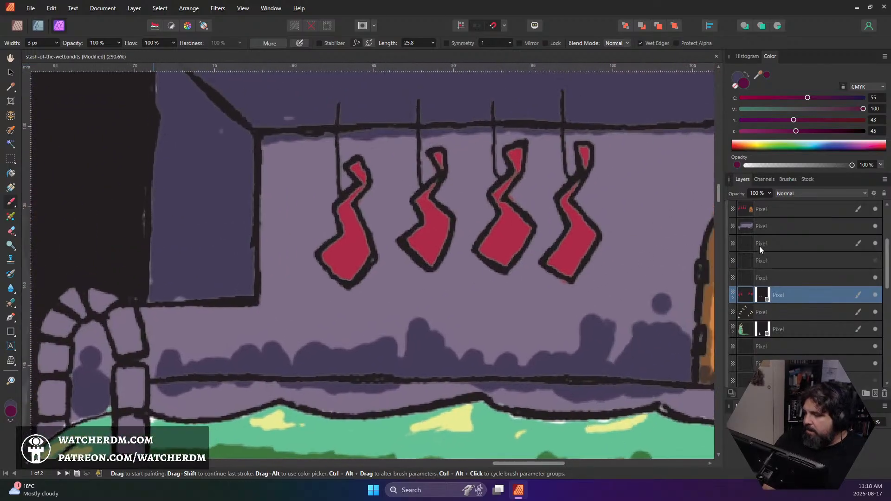
{"action": "scroll", "coordinate": [754, 250], "scroll_direction": "up", "scroll_amount": 3}
{"action": "left_click", "coordinate": [743, 261]}
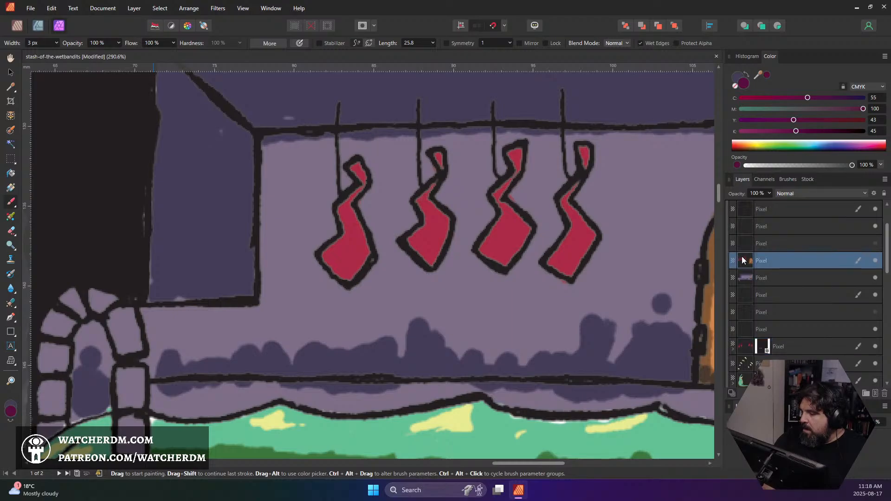
{"action": "left_click", "coordinate": [788, 350], "text": "ctrl"}
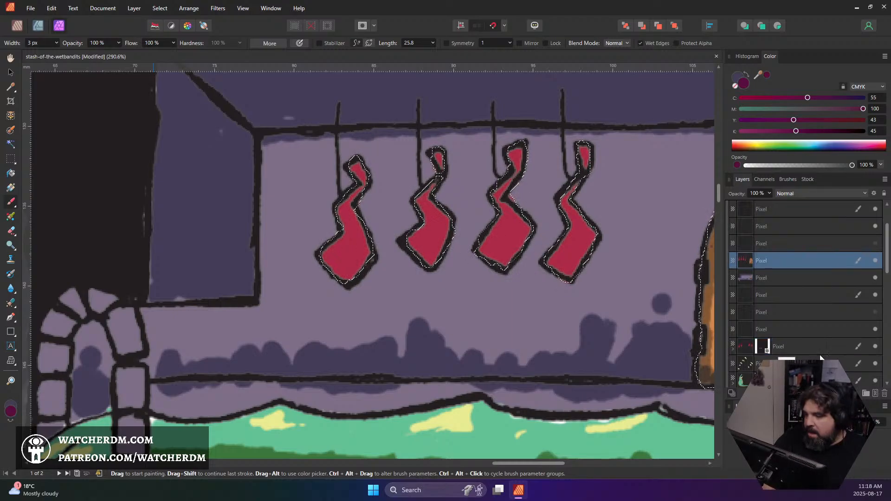
{"action": "left_click", "coordinate": [790, 393]}
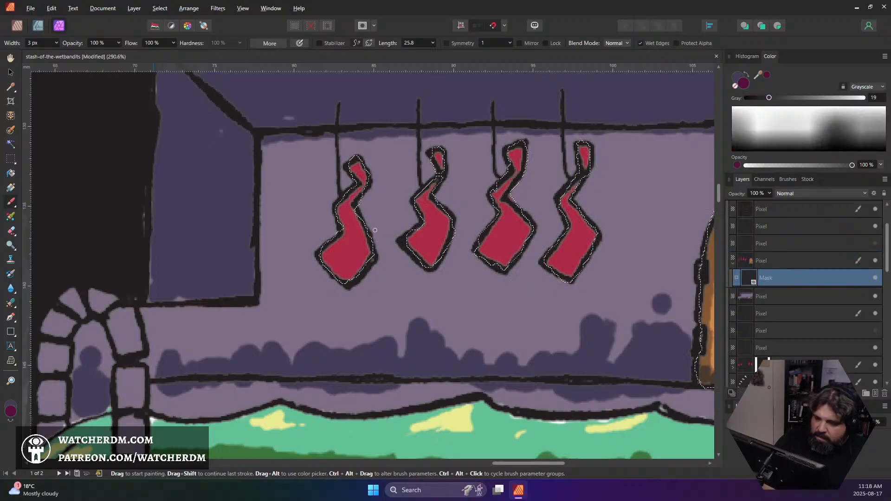
Mix a burnt orange paint colour (#9F460C) for the stockings and set the brush width to 5 px
{"action": "left_click", "coordinate": [11, 411]}
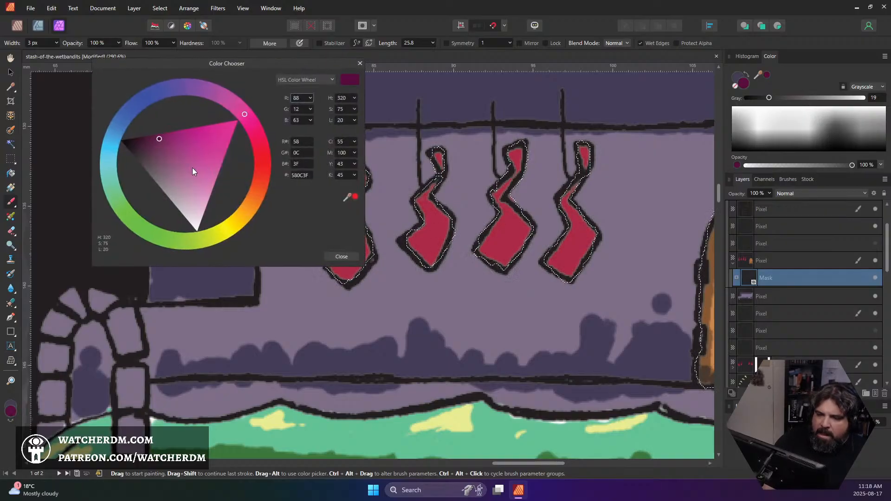
{"action": "left_click_drag", "start_coordinate": [258, 142], "coordinate": [253, 193]}
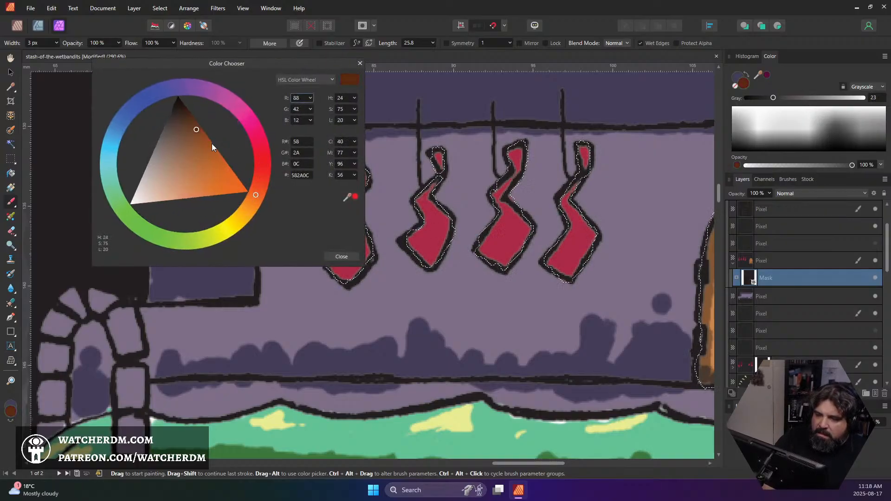
{"action": "mouse_move", "coordinate": [211, 143]}
{"action": "left_mouse_down"}
{"action": "mouse_move", "coordinate": [207, 157]}
{"action": "mouse_move", "coordinate": [217, 157]}
{"action": "left_mouse_up"}
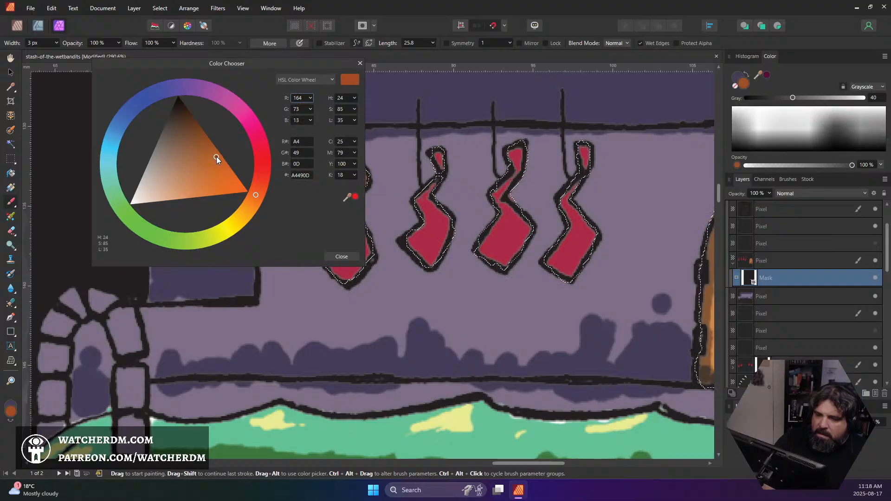
{"action": "left_click", "coordinate": [343, 256]}
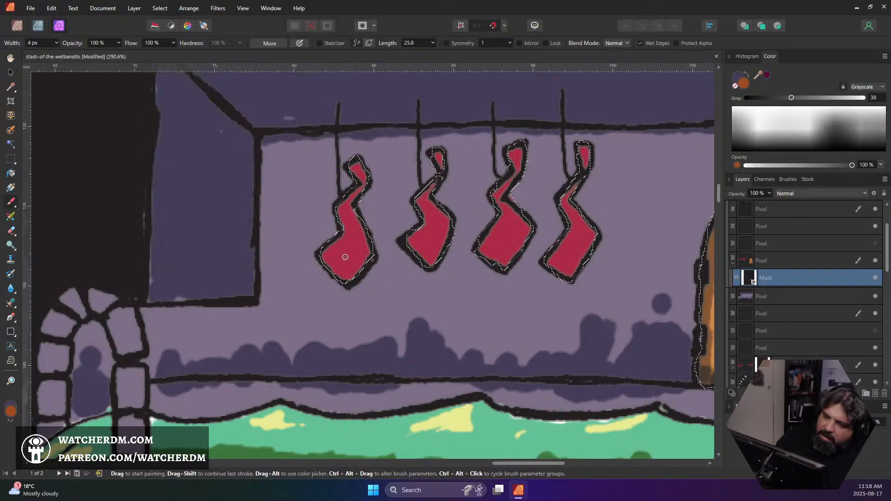
{"action": "key", "text": "bracketright"}
{"action": "key", "text": "bracketright"}
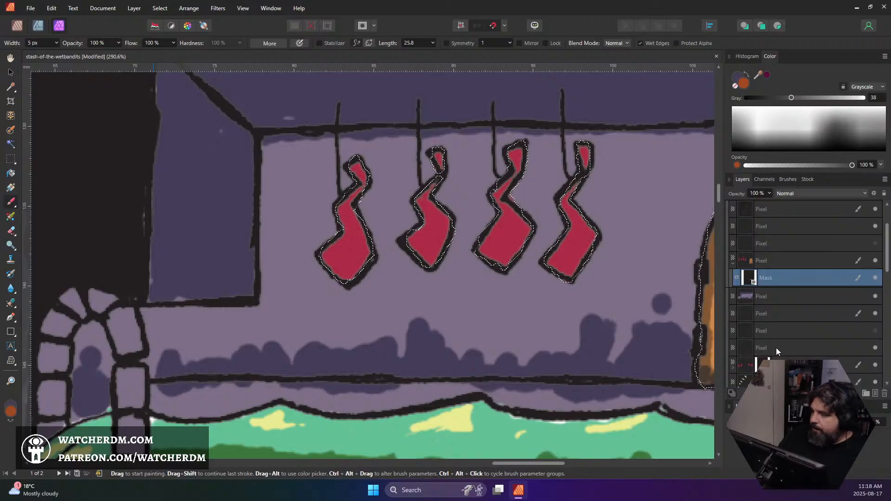
Target the stockings layer's pixels, try a burnt orange stroke on the leftmost stocking, and undo it
{"action": "left_click", "coordinate": [746, 264]}
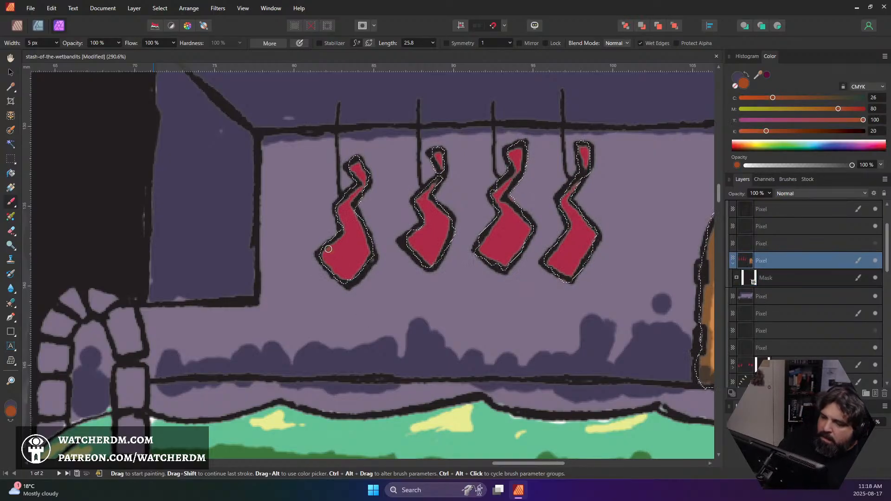
{"action": "mouse_move", "coordinate": [329, 248]}
{"action": "left_mouse_down"}
{"action": "mouse_move", "coordinate": [350, 254]}
{"action": "mouse_move", "coordinate": [332, 255]}
{"action": "mouse_move", "coordinate": [348, 239]}
{"action": "mouse_move", "coordinate": [338, 244]}
{"action": "mouse_move", "coordinate": [341, 205]}
{"action": "left_mouse_up"}
{"action": "key", "text": "ctrl+z"}
{"action": "key", "text": "ctrl+z"}
{"action": "key", "text": "ctrl+z"}
{"action": "key", "text": "ctrl+z"}
{"action": "key", "text": "ctrl+z"}
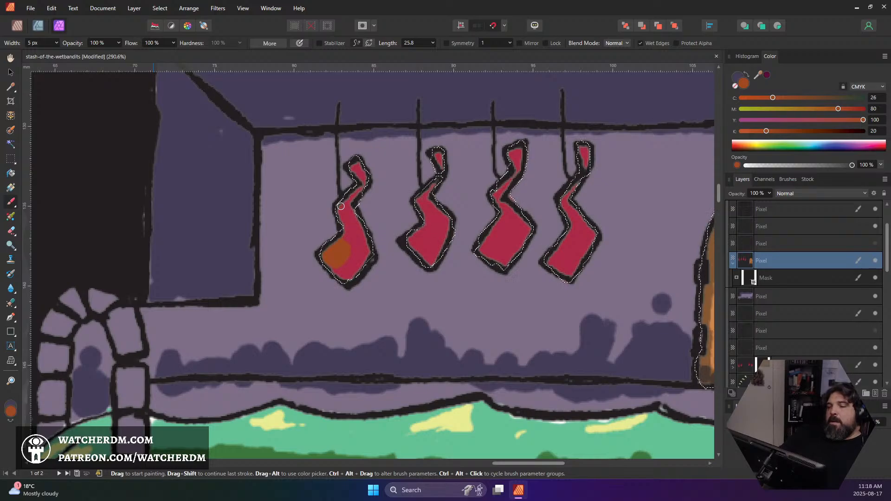
Mix a dark red (#6B1B0A) and shade the lower-right sides of the two leftmost stockings
{"action": "double_click", "coordinate": [10, 410]}
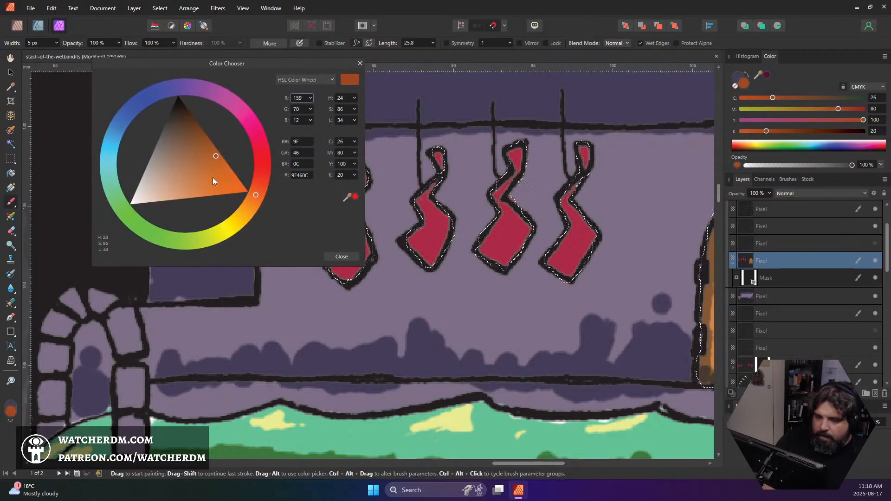
{"action": "left_click_drag", "start_coordinate": [252, 180], "coordinate": [263, 178]}
{"action": "left_click_drag", "start_coordinate": [213, 151], "coordinate": [197, 134]}
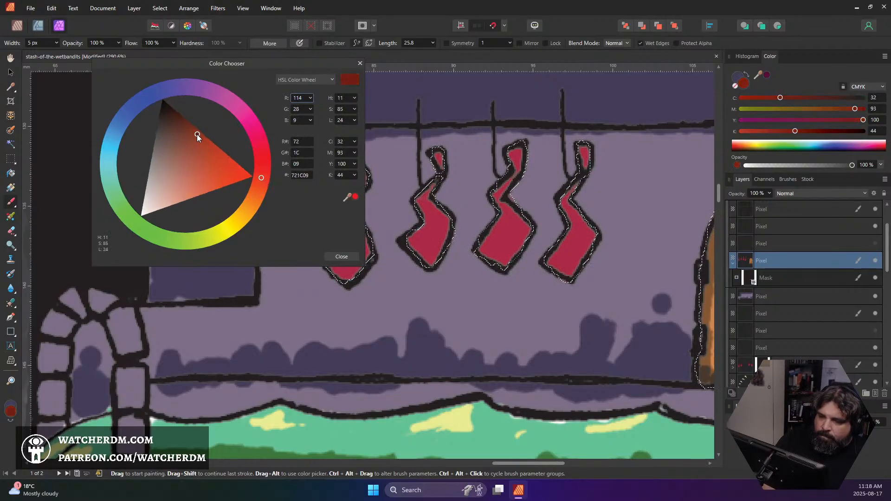
{"action": "left_click", "coordinate": [348, 255]}
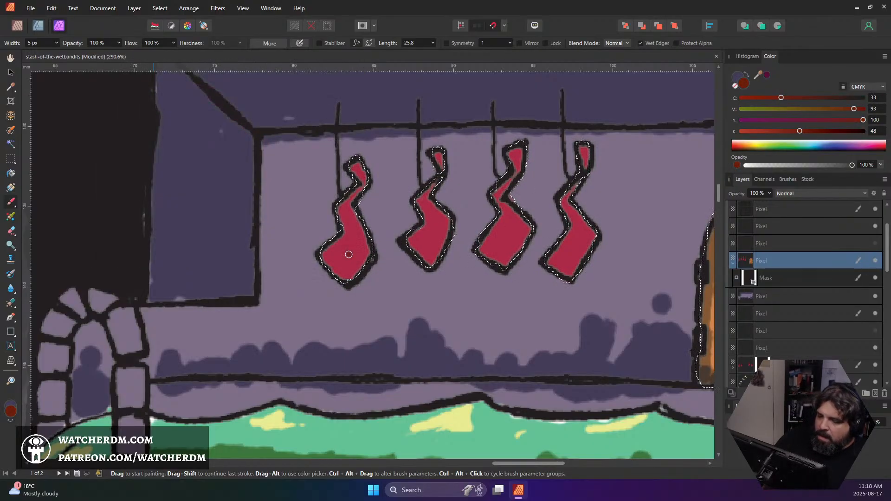
{"action": "mouse_move", "coordinate": [338, 273]}
{"action": "left_mouse_down"}
{"action": "mouse_move", "coordinate": [364, 243]}
{"action": "mouse_move", "coordinate": [338, 275]}
{"action": "mouse_move", "coordinate": [346, 263]}
{"action": "left_mouse_up"}
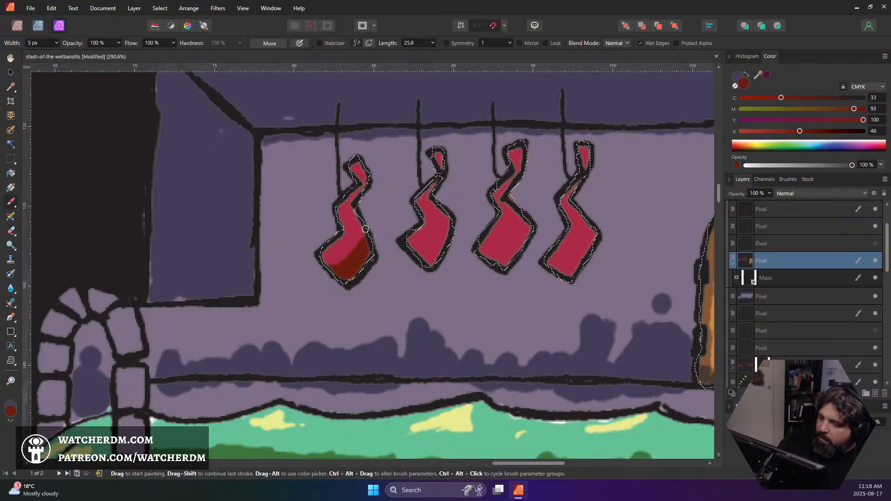
{"action": "mouse_move", "coordinate": [423, 255]}
{"action": "left_mouse_down"}
{"action": "mouse_move", "coordinate": [450, 221]}
{"action": "mouse_move", "coordinate": [429, 265]}
{"action": "mouse_move", "coordinate": [446, 221]}
{"action": "mouse_move", "coordinate": [438, 201]}
{"action": "mouse_move", "coordinate": [444, 240]}
{"action": "left_mouse_up"}
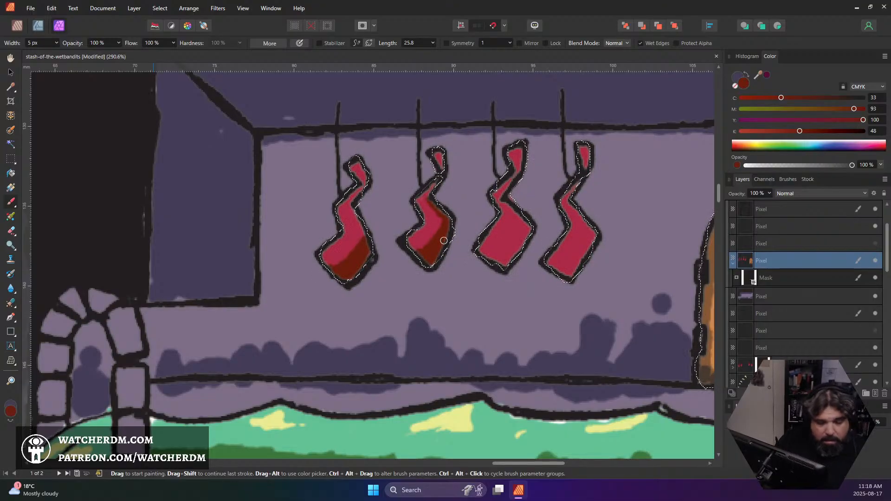
Clear the selection and add dark red shading to the two rightmost stockings and the upper ends of the stockings
{"action": "key", "text": "ctrl+d"}
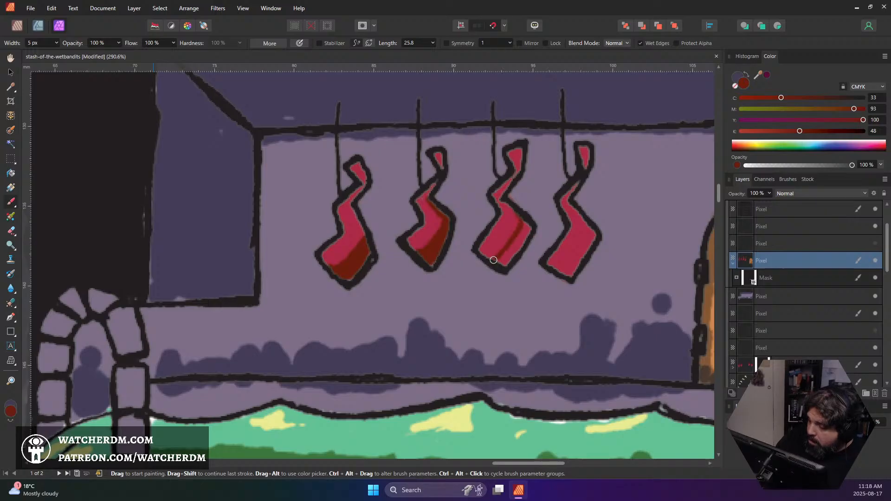
{"action": "mouse_move", "coordinate": [493, 260]}
{"action": "left_mouse_down"}
{"action": "mouse_move", "coordinate": [525, 220]}
{"action": "mouse_move", "coordinate": [502, 265]}
{"action": "left_mouse_up"}
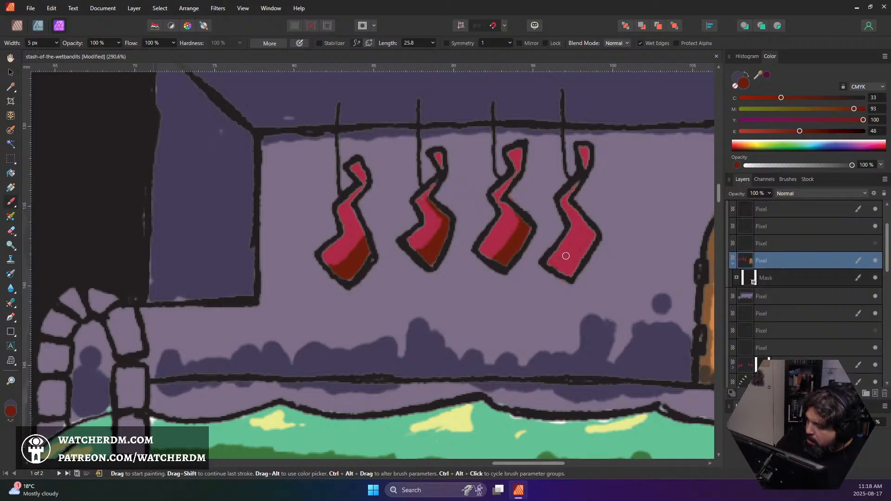
{"action": "mouse_move", "coordinate": [566, 255]}
{"action": "left_mouse_down"}
{"action": "mouse_move", "coordinate": [581, 234]}
{"action": "mouse_move", "coordinate": [564, 271]}
{"action": "mouse_move", "coordinate": [576, 267]}
{"action": "left_mouse_up"}
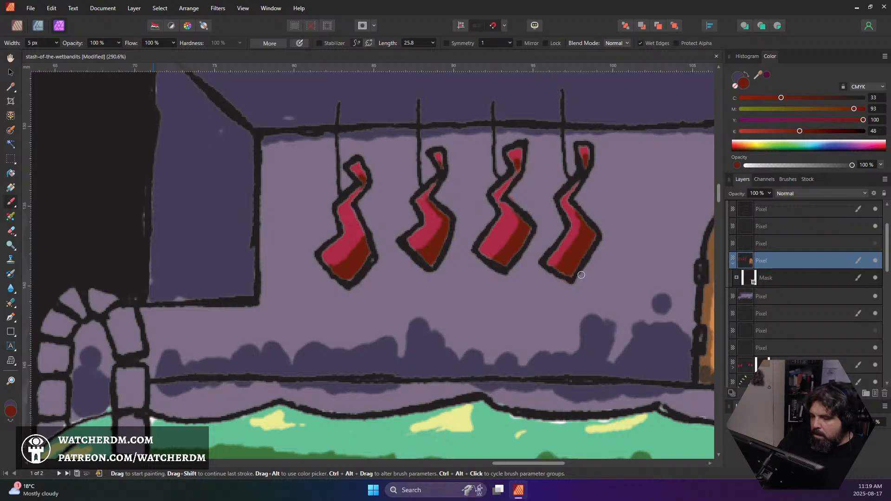
Mix a light salmon (#E49382) and paint thin highlight streaks with a 3 px brush on all four stockings
{"action": "double_click", "coordinate": [11, 413]}
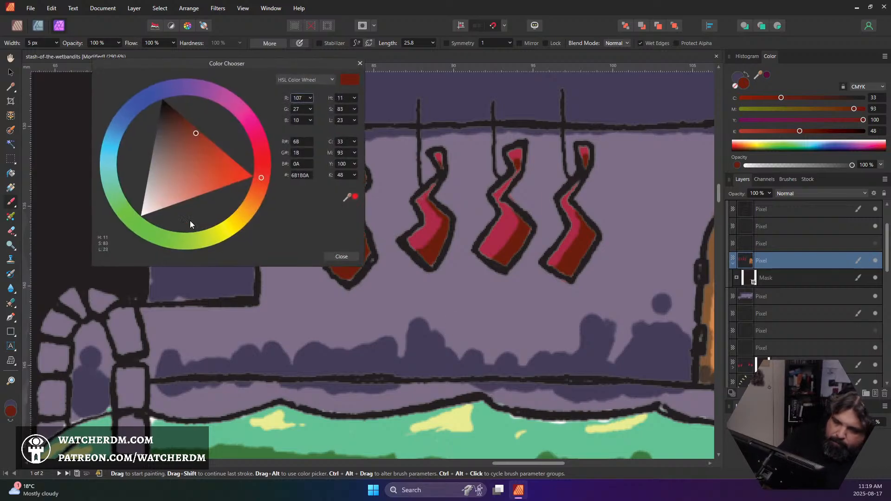
{"action": "left_click_drag", "start_coordinate": [184, 175], "coordinate": [186, 189]}
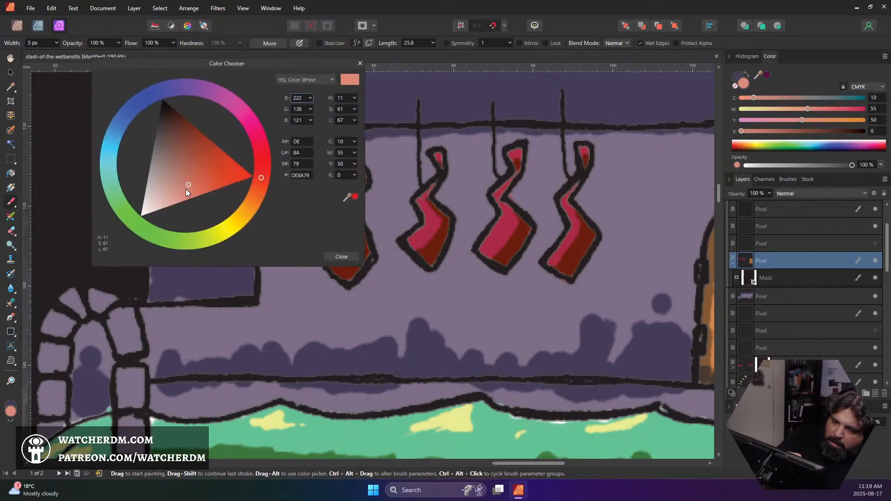
{"action": "left_click", "coordinate": [342, 257]}
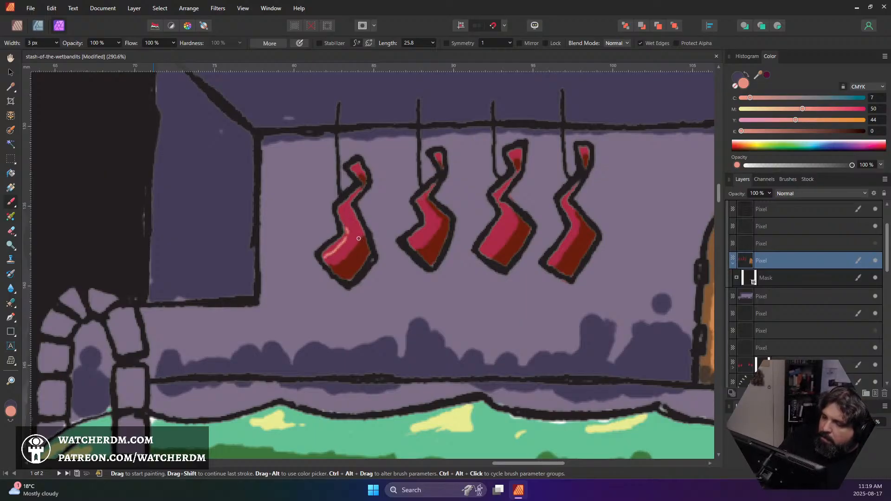
{"action": "left_click_drag", "start_coordinate": [354, 232], "coordinate": [341, 252]}
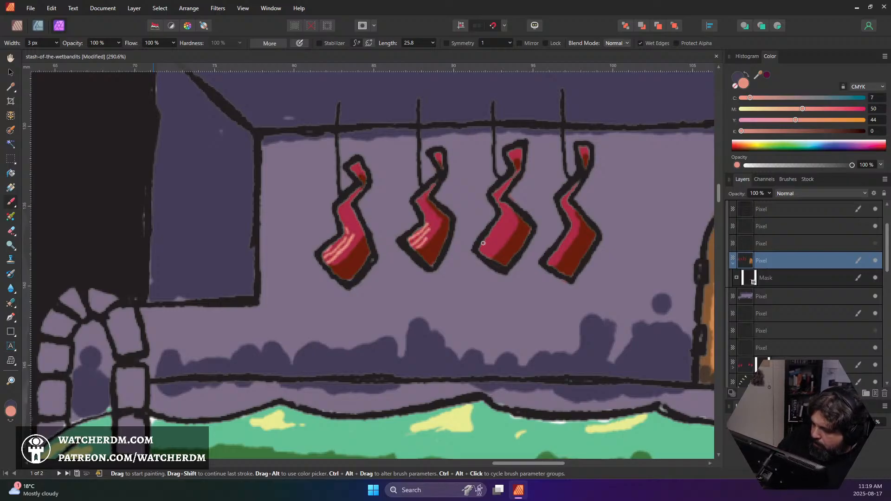
{"action": "left_click_drag", "start_coordinate": [483, 243], "coordinate": [495, 231]}
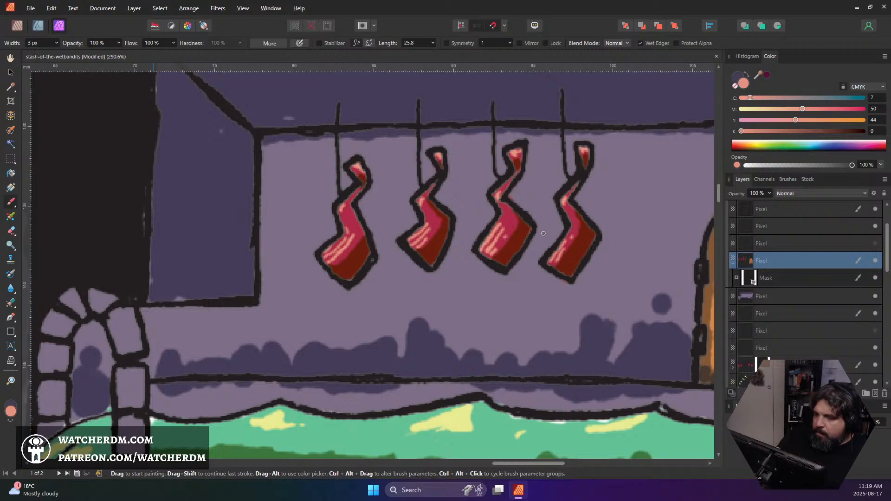
Paint thin strokes of the stockings' base crimson into their dark shading and save the document
{"action": "left_click", "coordinate": [434, 266], "text": "alt"}
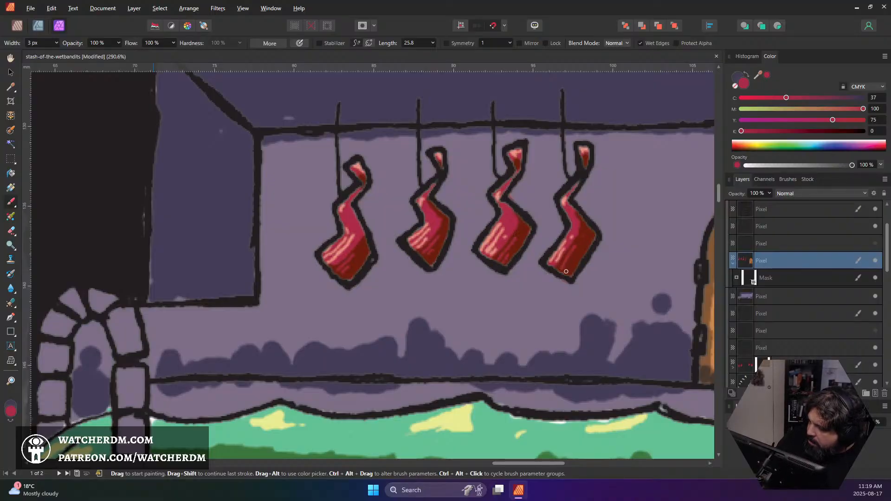
{"action": "scroll", "coordinate": [542, 281], "scroll_direction": "down", "scroll_amount": 8}
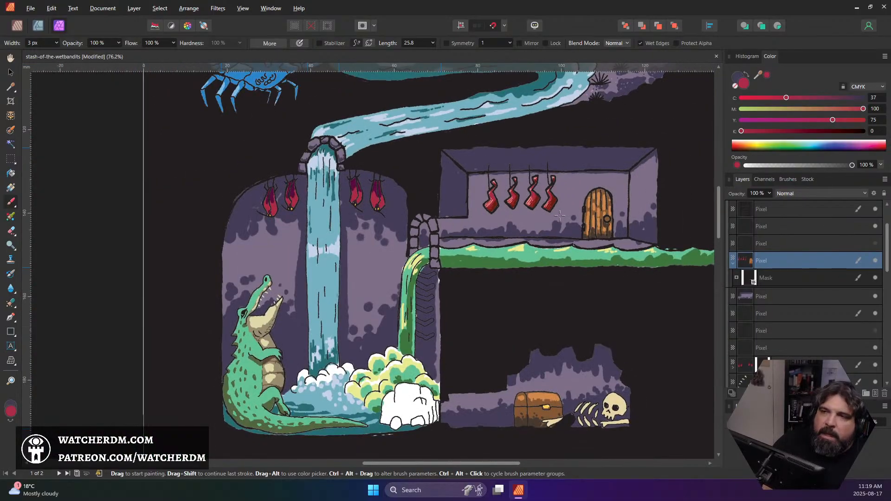
{"action": "key", "text": "ctrl+s"}
Look over the cover artwork from the frogs down to the treasure chest for areas still needing colour
{"action": "scroll", "coordinate": [549, 227], "scroll_direction": "up", "scroll_amount": 1}
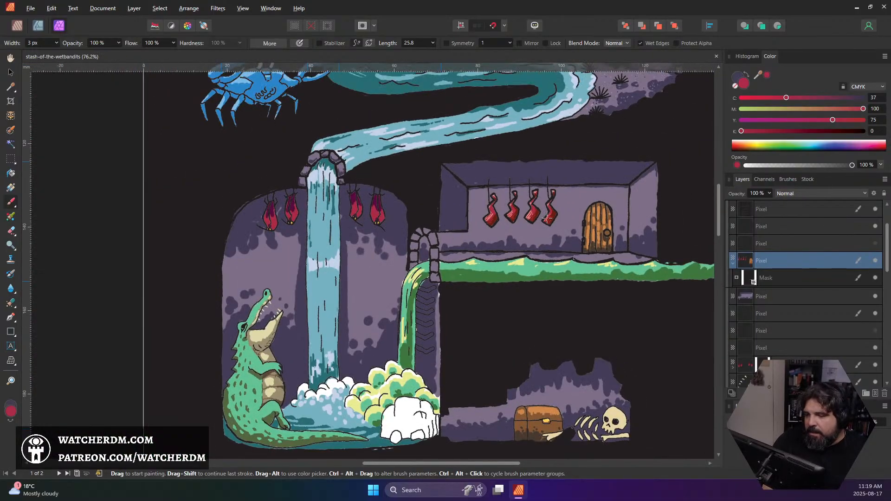
{"action": "scroll", "coordinate": [546, 219], "scroll_direction": "down", "scroll_amount": 1}
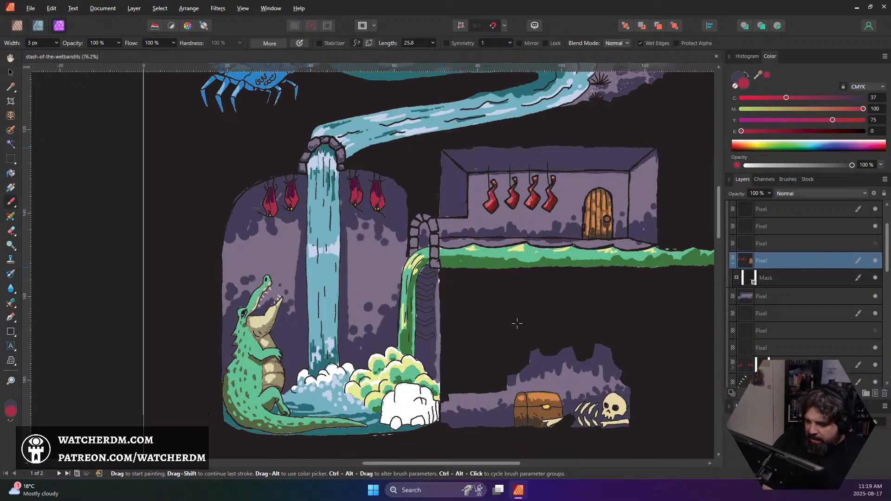
{"action": "scroll", "coordinate": [571, 338], "scroll_direction": "up", "scroll_amount": 4}
{"action": "scroll", "coordinate": [570, 338], "scroll_direction": "up", "scroll_amount": 20}
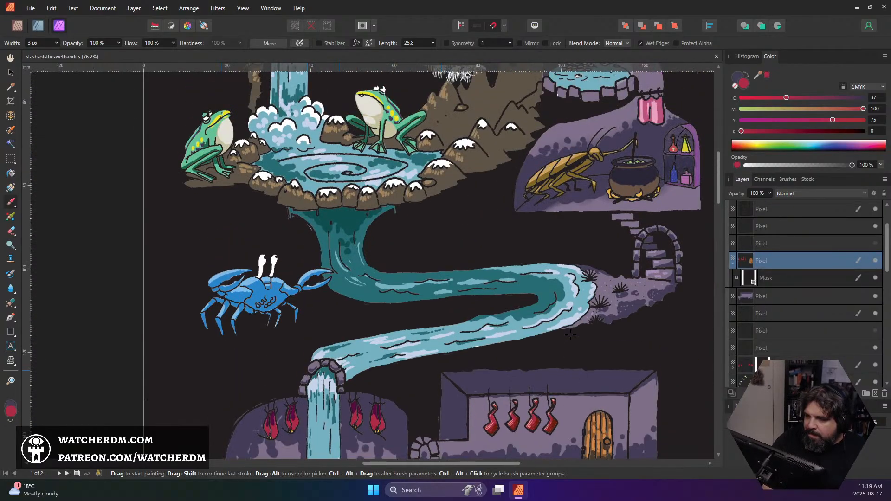
{"action": "scroll", "coordinate": [571, 333], "scroll_direction": "down", "scroll_amount": 20}
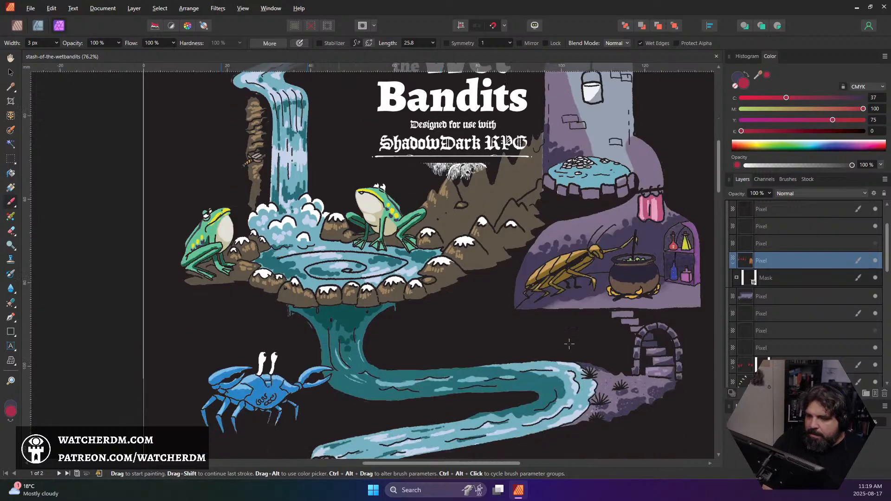
{"action": "scroll", "coordinate": [594, 356], "scroll_direction": "down", "scroll_amount": 8}
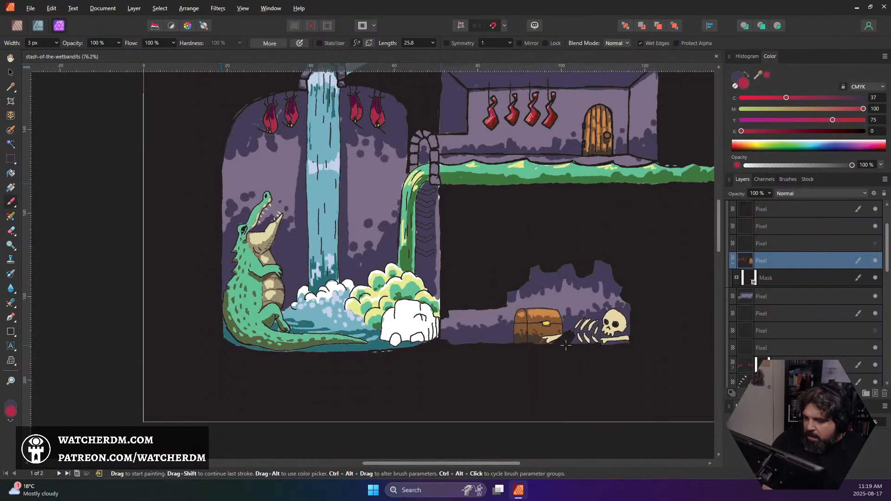
Find the crocodile's layer and add a new pixel layer directly above it
{"action": "scroll", "coordinate": [793, 327], "scroll_direction": "down", "scroll_amount": 5}
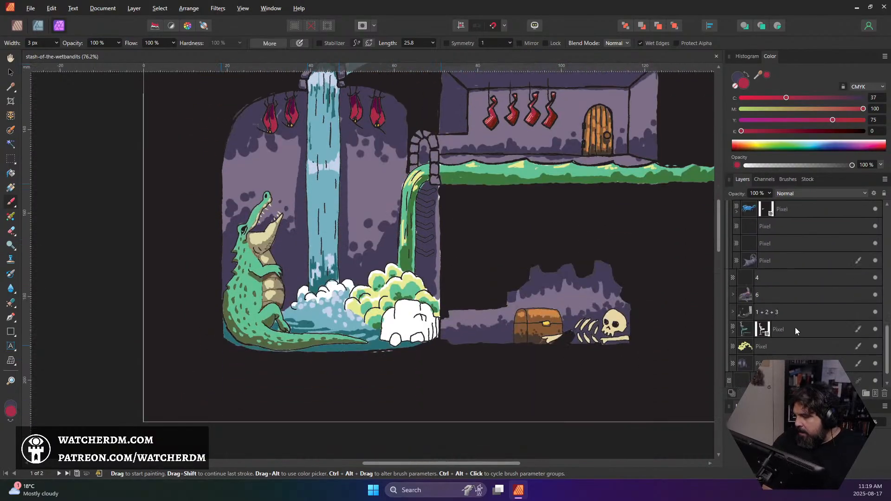
{"action": "left_click", "coordinate": [749, 313]}
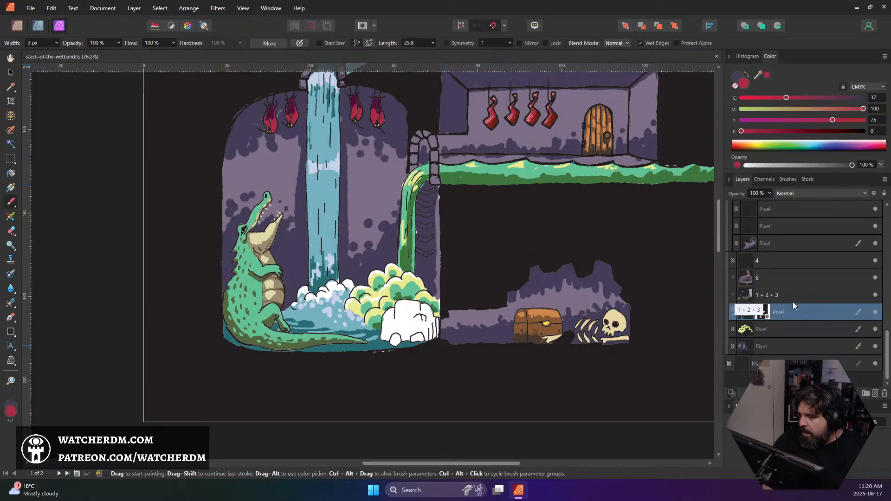
{"action": "scroll", "coordinate": [794, 305], "scroll_direction": "up", "scroll_amount": 1}
{"action": "scroll", "coordinate": [793, 302], "scroll_direction": "up", "scroll_amount": 2}
{"action": "scroll", "coordinate": [791, 302], "scroll_direction": "up", "scroll_amount": 2}
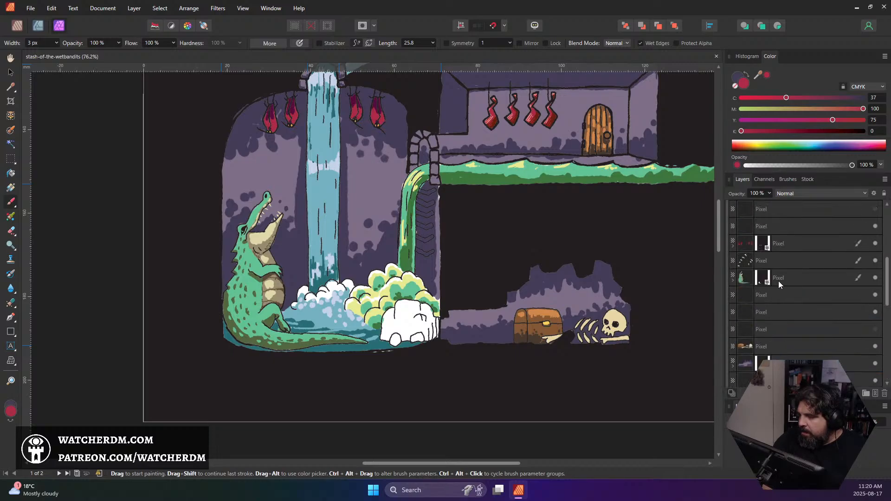
{"action": "scroll", "coordinate": [778, 280], "scroll_direction": "up", "scroll_amount": 1}
{"action": "scroll", "coordinate": [773, 249], "scroll_direction": "up", "scroll_amount": 2}
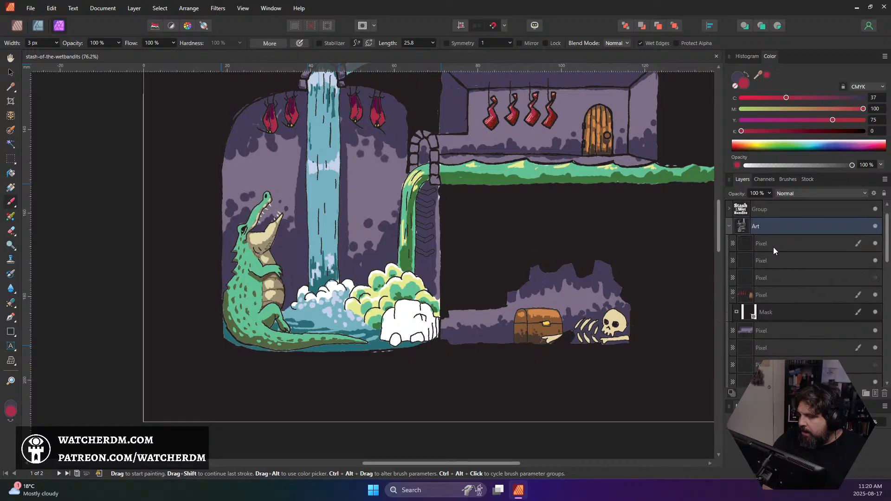
{"action": "scroll", "coordinate": [773, 251], "scroll_direction": "down", "scroll_amount": 2}
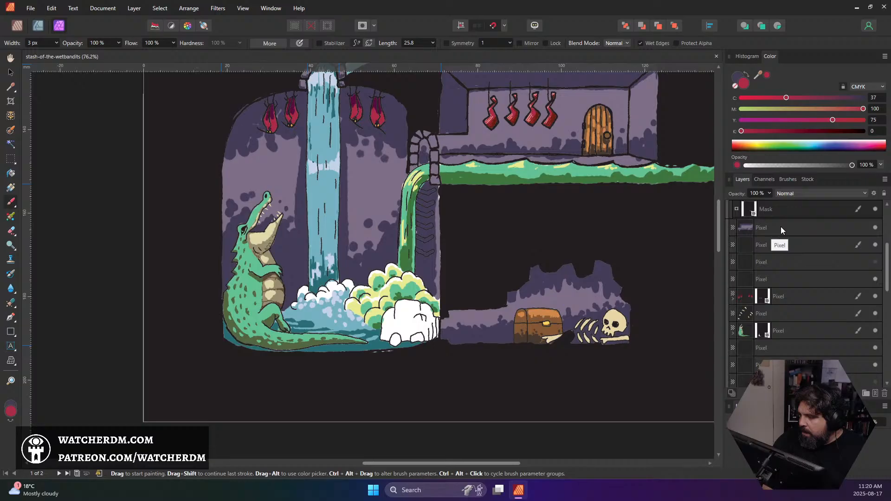
{"action": "left_click", "coordinate": [812, 332]}
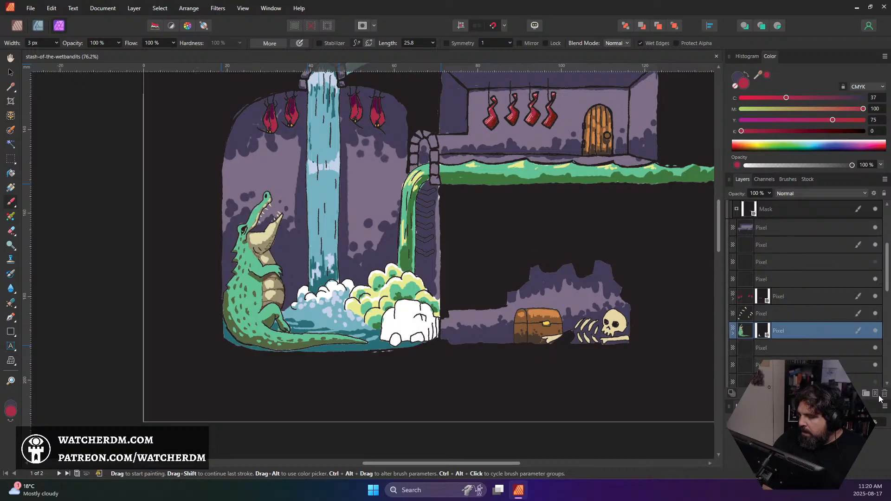
{"action": "left_click", "coordinate": [875, 392]}
{"action": "scroll", "coordinate": [406, 329], "scroll_direction": "up", "scroll_amount": 3}
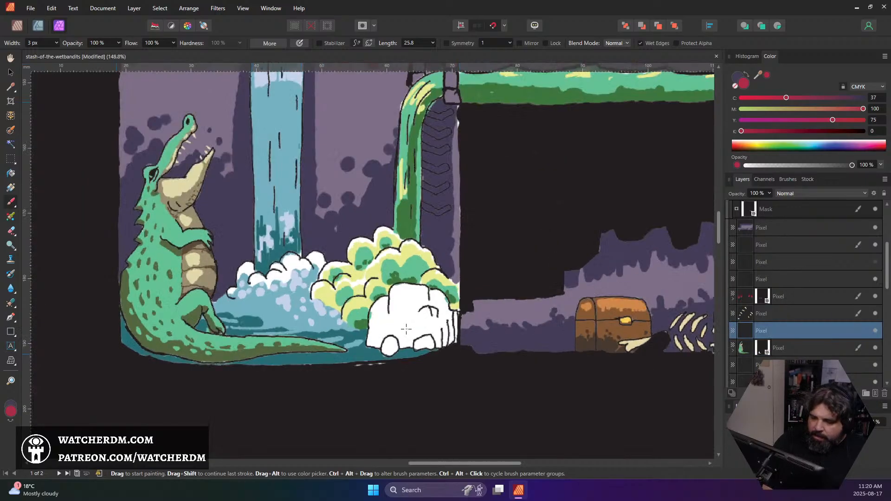
{"action": "scroll", "coordinate": [406, 329], "scroll_direction": "down", "scroll_amount": 3}
{"action": "scroll", "coordinate": [405, 329], "scroll_direction": "down", "scroll_amount": 3}
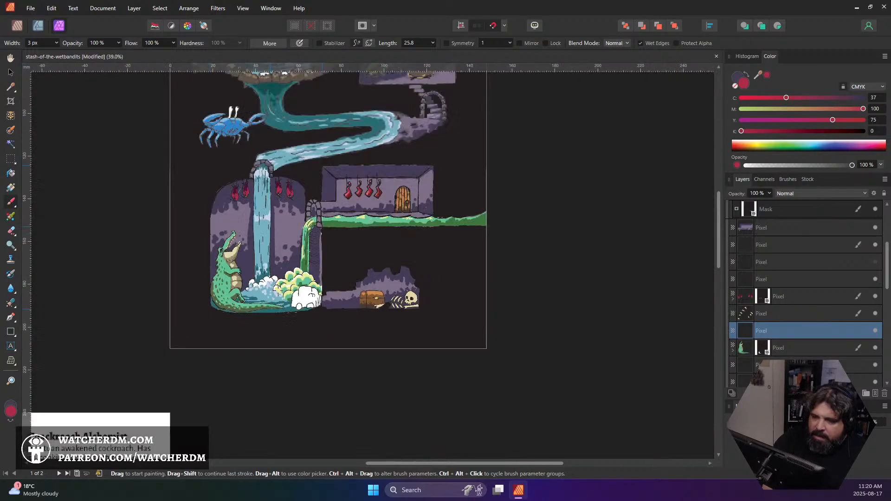
Sample the well shaft's grey-blue and paint a first stroke with a 12 px brush on the small white rock near the crocodile's tail
{"action": "scroll", "coordinate": [282, 288], "scroll_direction": "up", "scroll_amount": 3}
{"action": "scroll", "coordinate": [282, 288], "scroll_direction": "up", "scroll_amount": 10}
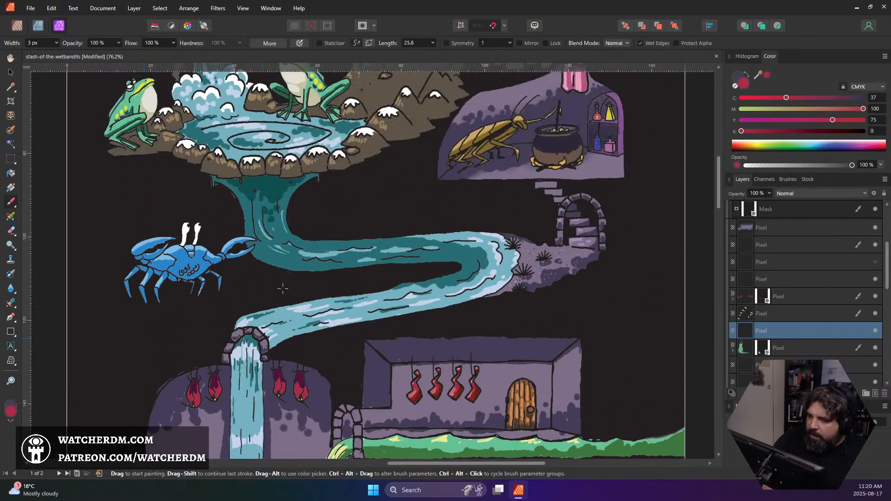
{"action": "scroll", "coordinate": [283, 288], "scroll_direction": "up", "scroll_amount": 8}
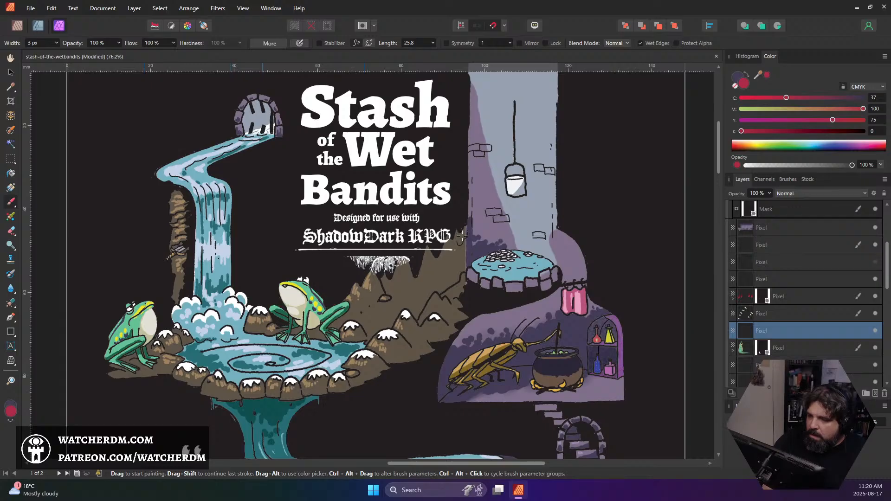
{"action": "left_click", "coordinate": [531, 212], "text": "alt"}
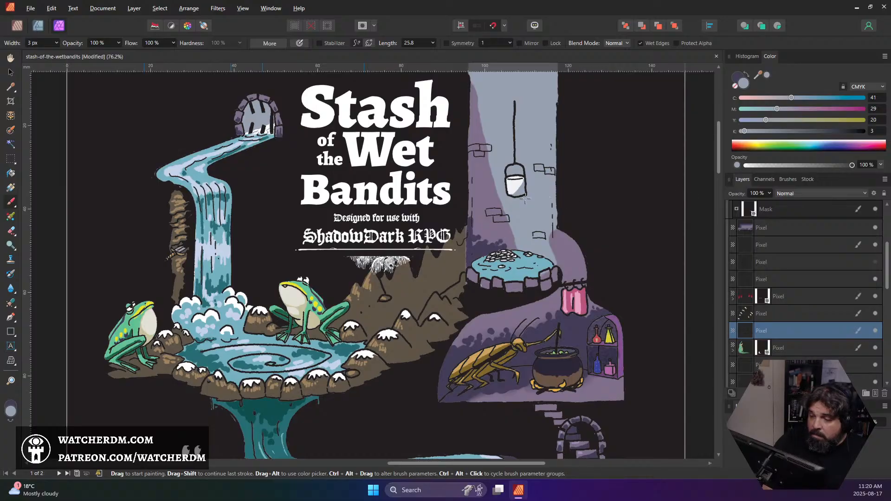
{"action": "scroll", "coordinate": [449, 273], "scroll_direction": "down", "scroll_amount": 10}
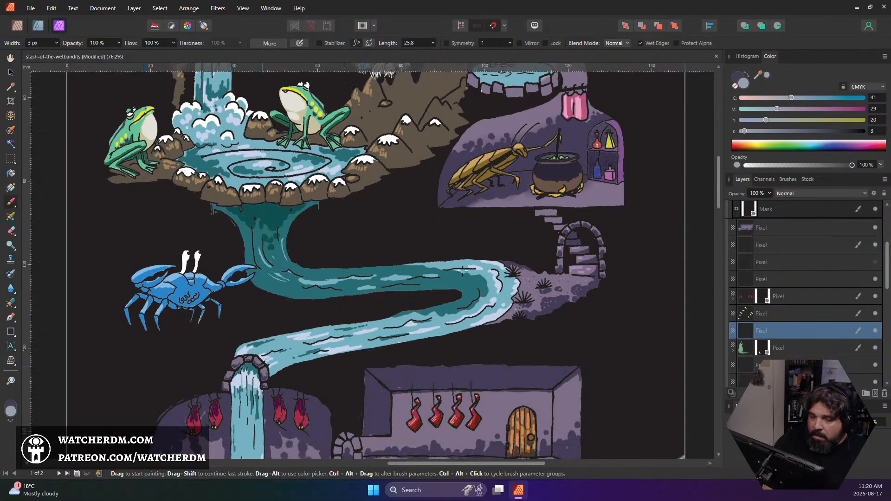
{"action": "scroll", "coordinate": [463, 278], "scroll_direction": "down", "scroll_amount": 3}
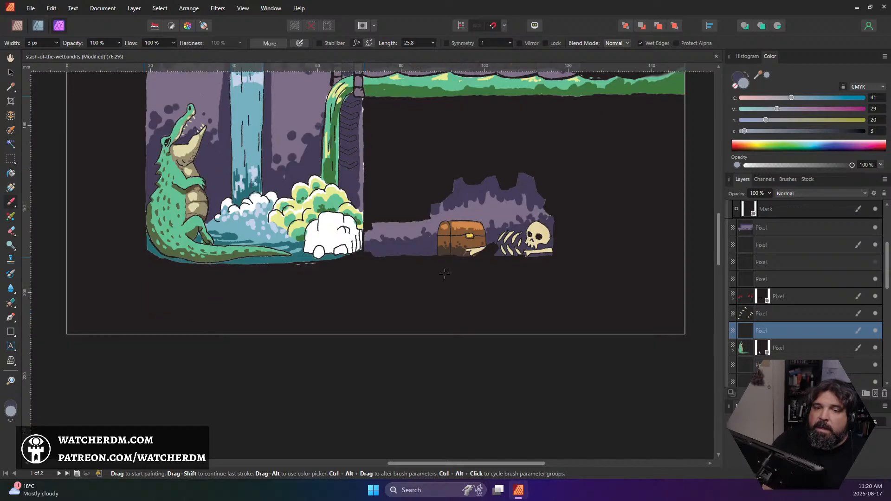
{"action": "scroll", "coordinate": [404, 241], "scroll_direction": "up", "scroll_amount": 8}
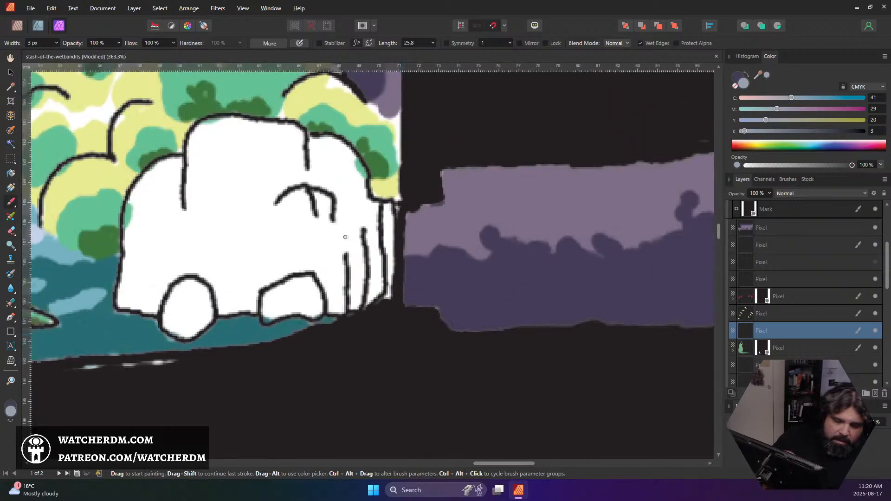
{"action": "key", "text": "bracketright"}
{"action": "key", "text": "bracketright"}
{"action": "key", "text": "bracketright"}
{"action": "key", "text": "bracketright"}
{"action": "key", "text": "bracketright"}
{"action": "key", "text": "bracketright"}
{"action": "key", "text": "bracketright"}
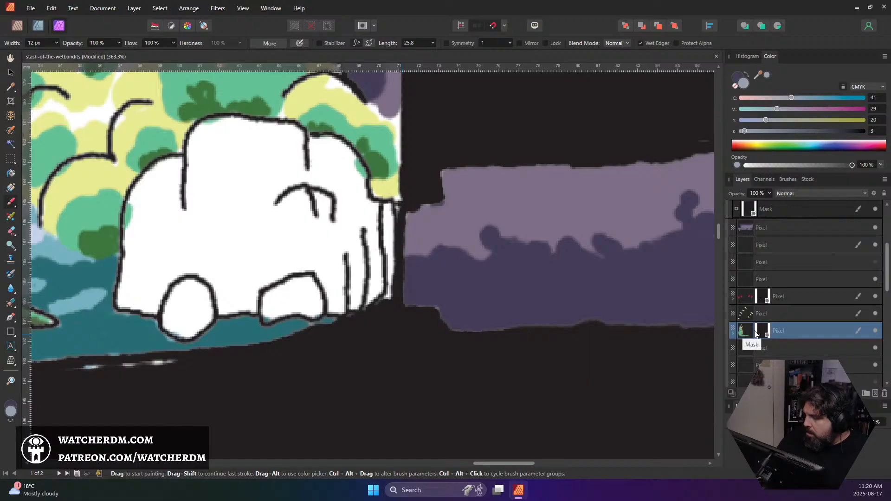
{"action": "mouse_move", "coordinate": [198, 291]}
{"action": "left_mouse_down"}
{"action": "mouse_move", "coordinate": [181, 296]}
{"action": "mouse_move", "coordinate": [182, 286]}
{"action": "mouse_move", "coordinate": [175, 332]}
{"action": "left_mouse_up"}
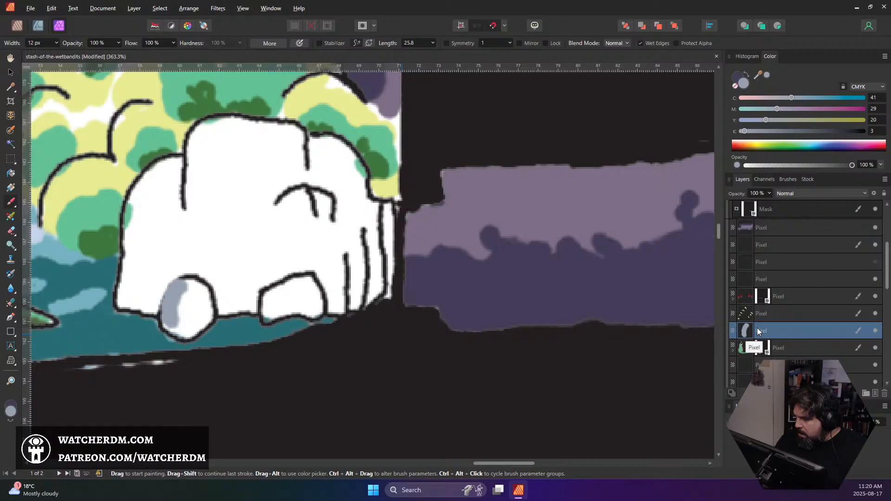
Move the new paint layer directly beneath the rock's line-art layer and paint the whole white rock formation grey-blue
{"action": "left_click", "coordinate": [876, 263]}
{"action": "left_click", "coordinate": [876, 263]}
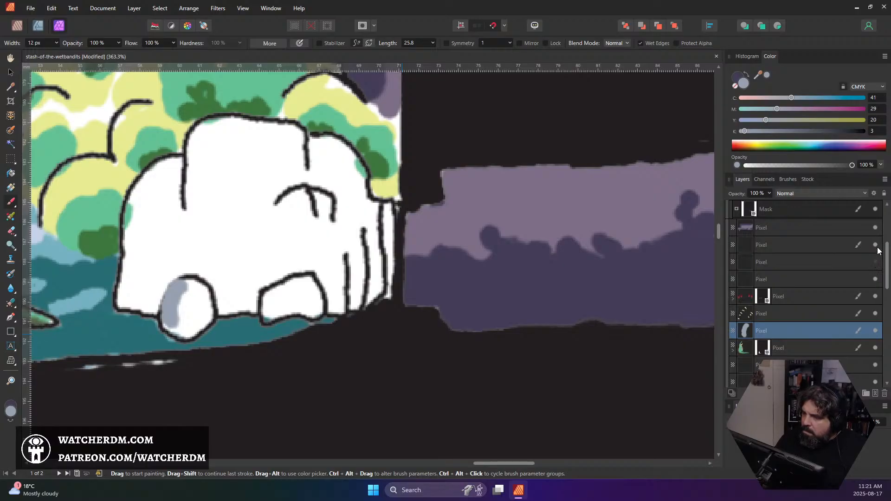
{"action": "left_click", "coordinate": [877, 247]}
{"action": "left_click", "coordinate": [877, 247]}
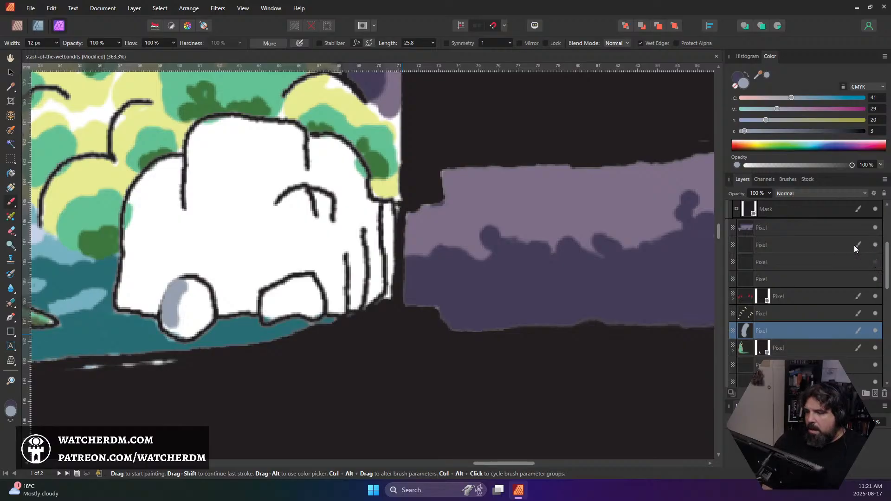
{"action": "left_click_drag", "start_coordinate": [809, 331], "coordinate": [820, 284]}
{"action": "left_click", "coordinate": [875, 261]}
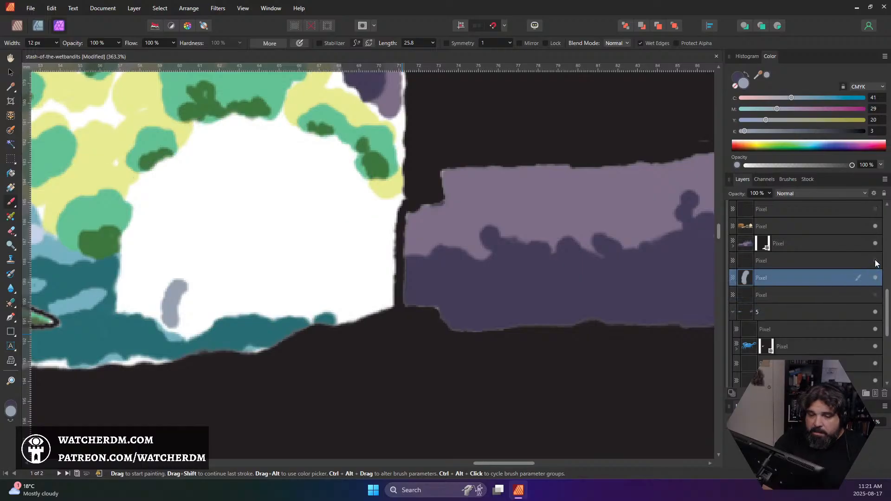
{"action": "left_click", "coordinate": [875, 262]}
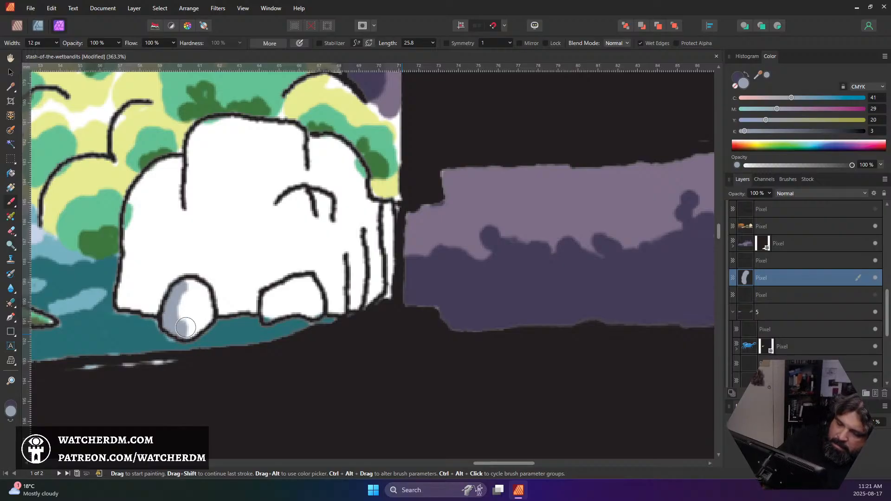
{"action": "mouse_move", "coordinate": [185, 327]}
{"action": "left_mouse_down"}
{"action": "mouse_move", "coordinate": [208, 311]}
{"action": "mouse_move", "coordinate": [185, 274]}
{"action": "mouse_move", "coordinate": [162, 284]}
{"action": "mouse_move", "coordinate": [162, 309]}
{"action": "mouse_move", "coordinate": [122, 302]}
{"action": "mouse_move", "coordinate": [132, 206]}
{"action": "mouse_move", "coordinate": [172, 167]}
{"action": "mouse_move", "coordinate": [144, 184]}
{"action": "mouse_move", "coordinate": [186, 168]}
{"action": "mouse_move", "coordinate": [181, 214]}
{"action": "mouse_move", "coordinate": [176, 181]}
{"action": "mouse_move", "coordinate": [164, 207]}
{"action": "mouse_move", "coordinate": [160, 283]}
{"action": "mouse_move", "coordinate": [145, 289]}
{"action": "mouse_move", "coordinate": [137, 226]}
{"action": "mouse_move", "coordinate": [154, 210]}
{"action": "mouse_move", "coordinate": [143, 293]}
{"action": "mouse_move", "coordinate": [162, 298]}
{"action": "mouse_move", "coordinate": [196, 275]}
{"action": "mouse_move", "coordinate": [194, 161]}
{"action": "mouse_move", "coordinate": [200, 133]}
{"action": "mouse_move", "coordinate": [220, 127]}
{"action": "mouse_move", "coordinate": [211, 130]}
{"action": "mouse_move", "coordinate": [295, 134]}
{"action": "mouse_move", "coordinate": [280, 130]}
{"action": "mouse_move", "coordinate": [294, 140]}
{"action": "mouse_move", "coordinate": [296, 191]}
{"action": "mouse_move", "coordinate": [290, 200]}
{"action": "mouse_move", "coordinate": [270, 169]}
{"action": "mouse_move", "coordinate": [278, 146]}
{"action": "mouse_move", "coordinate": [250, 141]}
{"action": "mouse_move", "coordinate": [258, 128]}
{"action": "mouse_move", "coordinate": [256, 156]}
{"action": "mouse_move", "coordinate": [232, 188]}
{"action": "mouse_move", "coordinate": [222, 168]}
{"action": "mouse_move", "coordinate": [205, 187]}
{"action": "mouse_move", "coordinate": [227, 297]}
{"action": "mouse_move", "coordinate": [217, 307]}
{"action": "mouse_move", "coordinate": [252, 298]}
{"action": "mouse_move", "coordinate": [261, 306]}
{"action": "mouse_move", "coordinate": [233, 231]}
{"action": "mouse_move", "coordinate": [246, 238]}
{"action": "mouse_move", "coordinate": [275, 305]}
{"action": "mouse_move", "coordinate": [267, 317]}
{"action": "mouse_move", "coordinate": [292, 288]}
{"action": "mouse_move", "coordinate": [269, 297]}
{"action": "mouse_move", "coordinate": [312, 282]}
{"action": "mouse_move", "coordinate": [289, 305]}
{"action": "mouse_move", "coordinate": [316, 295]}
{"action": "mouse_move", "coordinate": [307, 271]}
{"action": "mouse_move", "coordinate": [334, 306]}
{"action": "mouse_move", "coordinate": [341, 292]}
{"action": "mouse_move", "coordinate": [320, 194]}
{"action": "mouse_move", "coordinate": [301, 241]}
{"action": "mouse_move", "coordinate": [278, 259]}
{"action": "mouse_move", "coordinate": [257, 235]}
{"action": "mouse_move", "coordinate": [320, 171]}
{"action": "mouse_move", "coordinate": [309, 153]}
{"action": "mouse_move", "coordinate": [343, 148]}
{"action": "mouse_move", "coordinate": [362, 182]}
{"action": "mouse_move", "coordinate": [355, 216]}
{"action": "mouse_move", "coordinate": [334, 170]}
{"action": "mouse_move", "coordinate": [311, 185]}
{"action": "mouse_move", "coordinate": [369, 220]}
{"action": "mouse_move", "coordinate": [374, 199]}
{"action": "mouse_move", "coordinate": [387, 262]}
{"action": "mouse_move", "coordinate": [384, 291]}
{"action": "mouse_move", "coordinate": [371, 297]}
{"action": "mouse_move", "coordinate": [355, 218]}
{"action": "mouse_move", "coordinate": [355, 299]}
{"action": "left_mouse_up"}
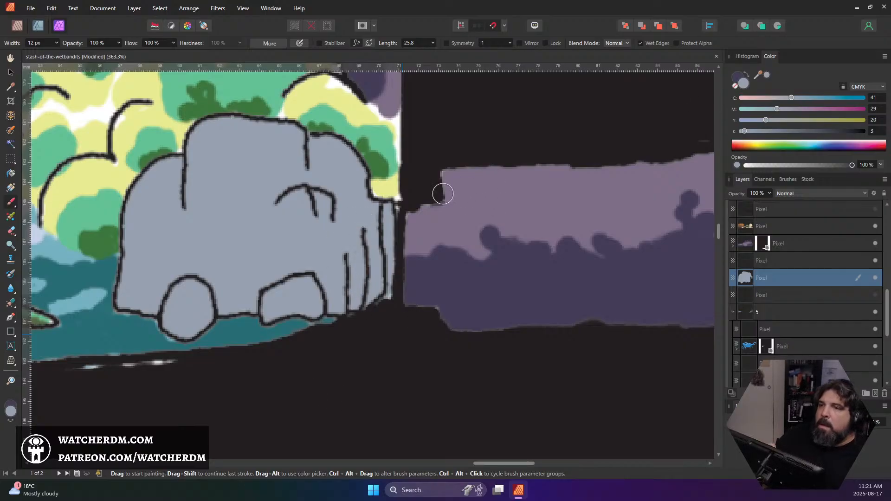
Mix a dark slate blue (#303F58) and paint shading with an 8 px brush on the two small rocks and the large rock's inner crevice
{"action": "left_click", "coordinate": [10, 412]}
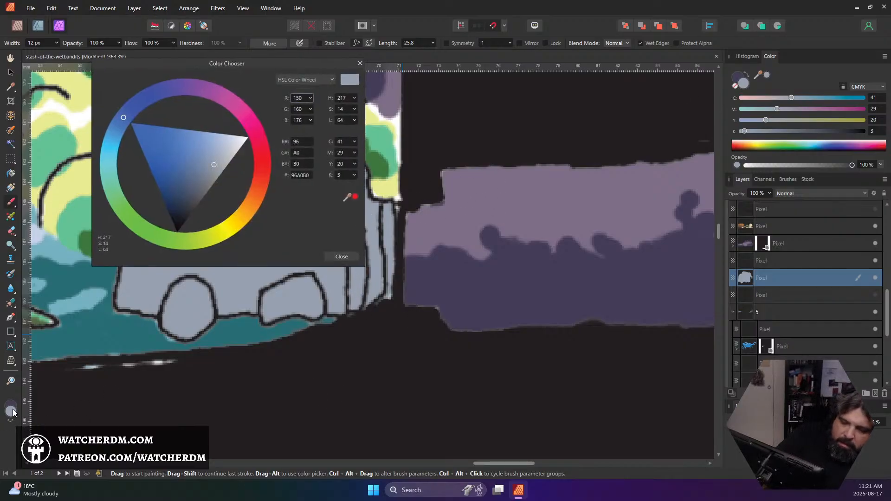
{"action": "left_click", "coordinate": [188, 193]}
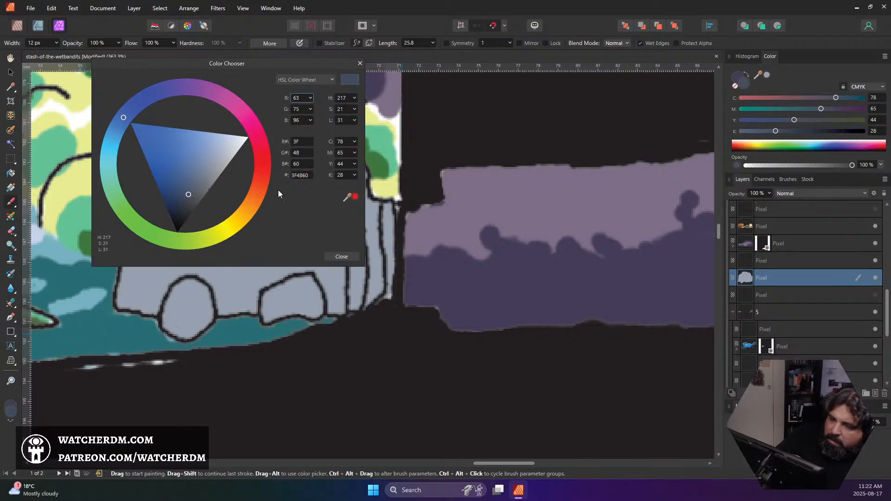
{"action": "left_click", "coordinate": [183, 196]}
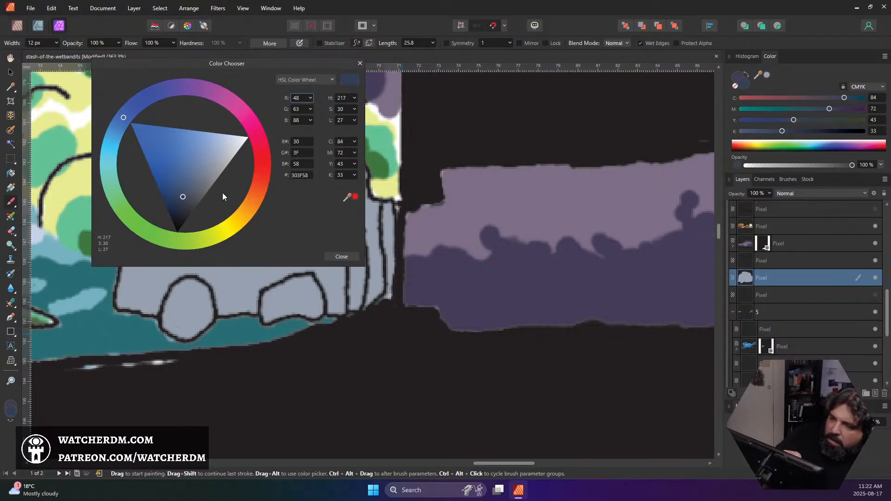
{"action": "left_click", "coordinate": [337, 256]}
{"action": "key", "text": "bracketleft"}
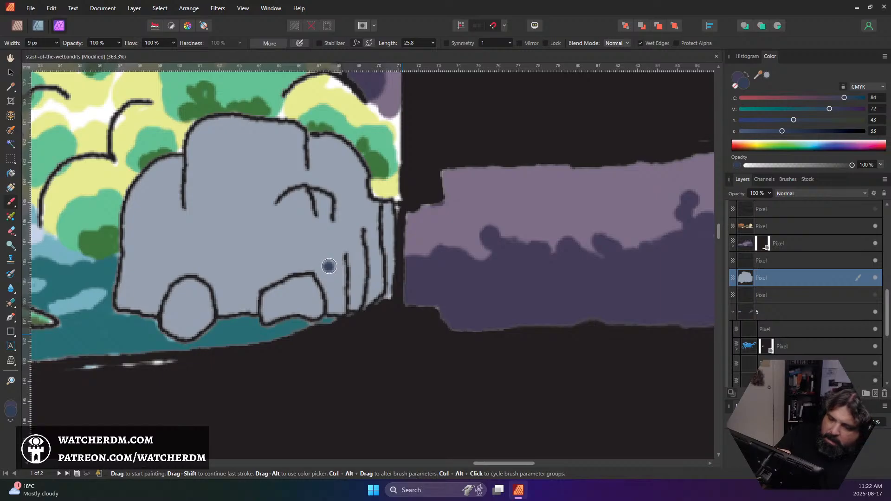
{"action": "left_click", "coordinate": [283, 275]}
{"action": "key", "text": "ctrl+z"}
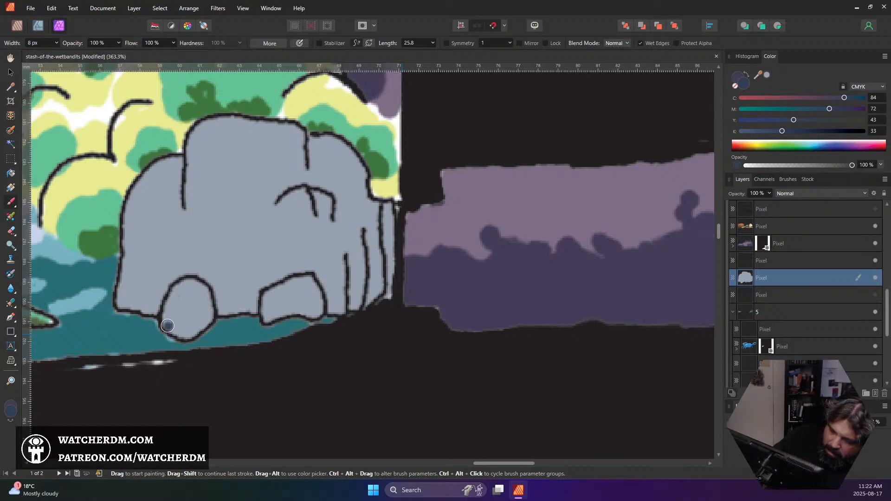
{"action": "mouse_move", "coordinate": [181, 330]}
{"action": "left_mouse_down"}
{"action": "mouse_move", "coordinate": [179, 308]}
{"action": "mouse_move", "coordinate": [180, 337]}
{"action": "mouse_move", "coordinate": [195, 313]}
{"action": "mouse_move", "coordinate": [192, 334]}
{"action": "mouse_move", "coordinate": [190, 303]}
{"action": "mouse_move", "coordinate": [201, 293]}
{"action": "mouse_move", "coordinate": [195, 323]}
{"action": "left_mouse_up"}
{"action": "mouse_move", "coordinate": [273, 321]}
{"action": "left_mouse_down"}
{"action": "mouse_move", "coordinate": [310, 305]}
{"action": "mouse_move", "coordinate": [311, 283]}
{"action": "mouse_move", "coordinate": [315, 309]}
{"action": "mouse_move", "coordinate": [288, 312]}
{"action": "mouse_move", "coordinate": [336, 283]}
{"action": "mouse_move", "coordinate": [338, 254]}
{"action": "mouse_move", "coordinate": [322, 240]}
{"action": "mouse_move", "coordinate": [318, 196]}
{"action": "mouse_move", "coordinate": [327, 235]}
{"action": "mouse_move", "coordinate": [330, 221]}
{"action": "mouse_move", "coordinate": [352, 249]}
{"action": "mouse_move", "coordinate": [353, 298]}
{"action": "mouse_move", "coordinate": [344, 249]}
{"action": "mouse_move", "coordinate": [340, 312]}
{"action": "mouse_move", "coordinate": [358, 301]}
{"action": "mouse_move", "coordinate": [358, 245]}
{"action": "left_mouse_up"}
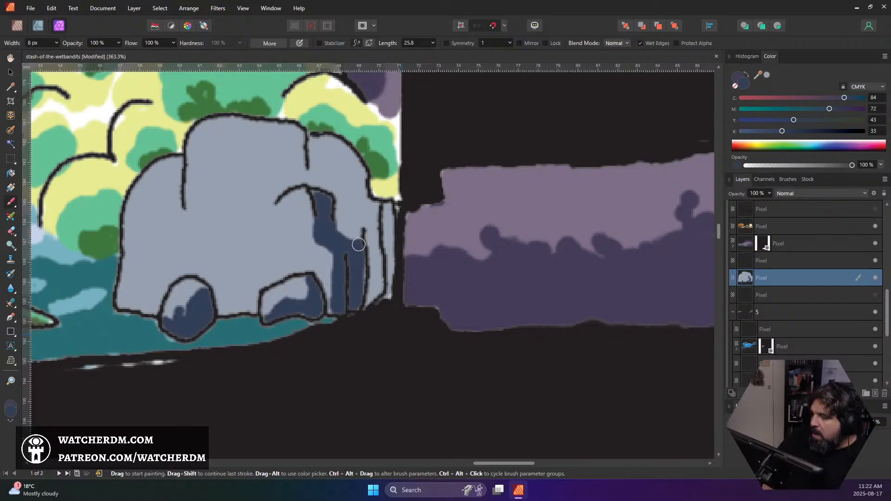
{"action": "key", "text": "ctrl+z"}
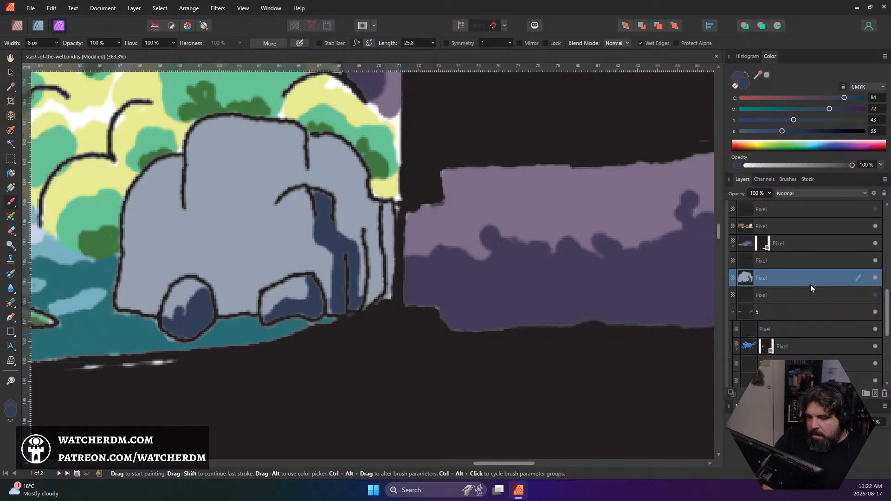
{"action": "key", "text": "ctrl+z"}
{"action": "key", "text": "ctrl+shift+z"}
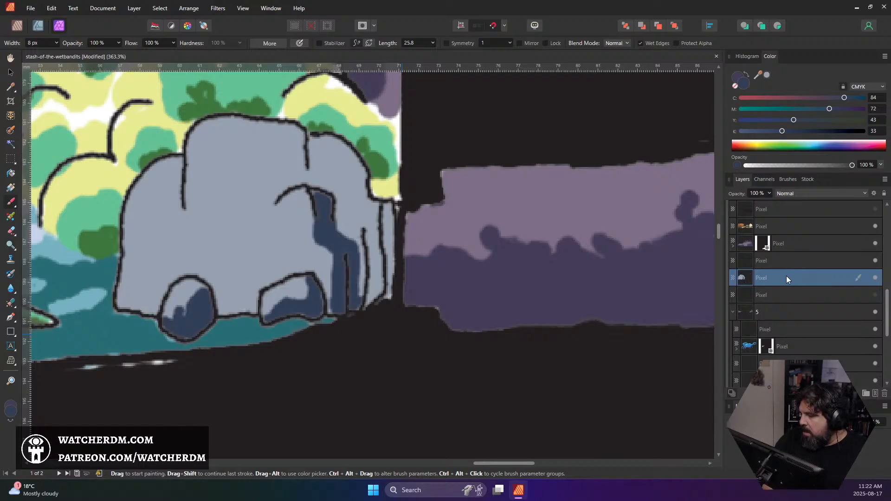
{"action": "double_click", "coordinate": [785, 276]}
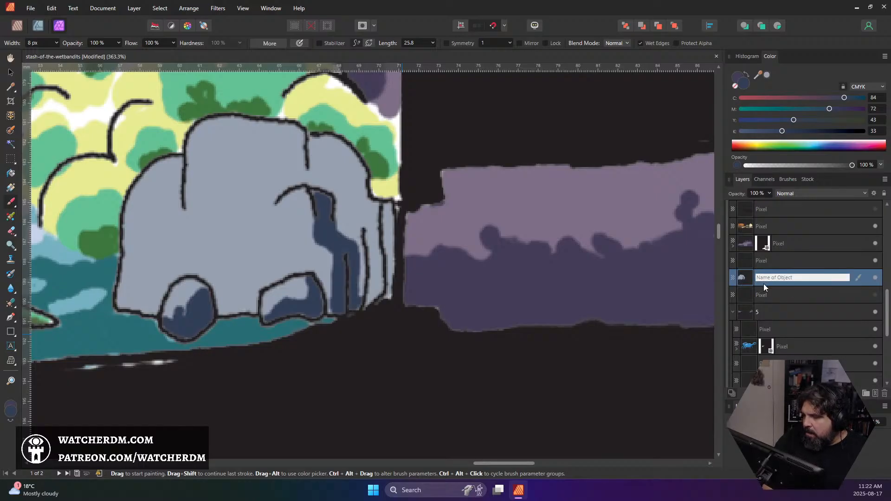
{"action": "left_click", "coordinate": [751, 280]}
{"action": "key", "text": "ctrl+z"}
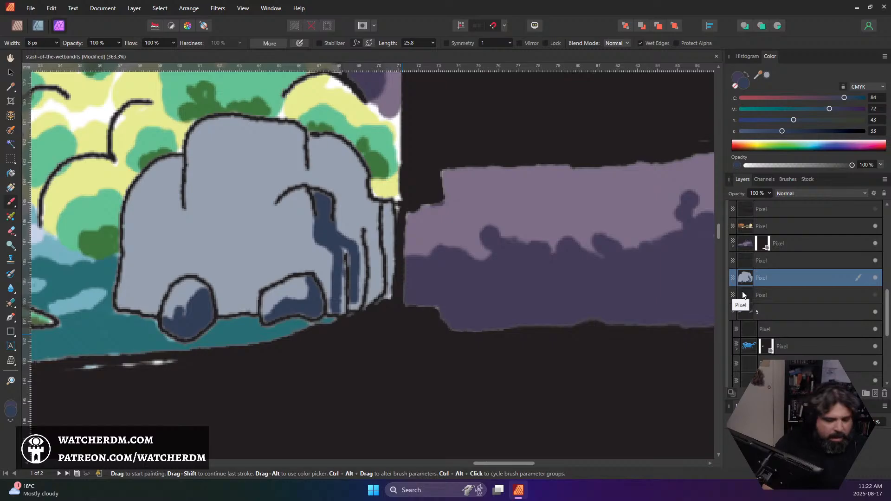
Select along the rock formation's outline, mask its paint layer with that selection, deselect, and make the layer's pixels active for painting
{"action": "left_click", "coordinate": [742, 295], "text": "ctrl"}
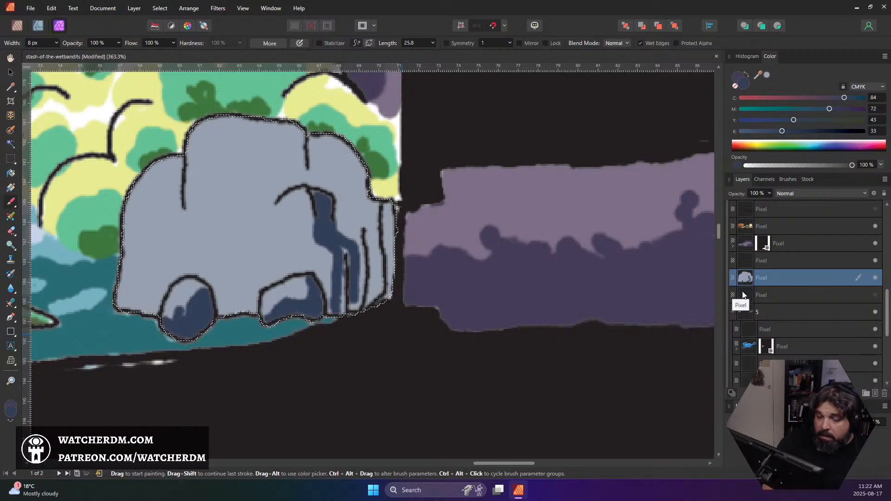
{"action": "right_click", "coordinate": [773, 277]}
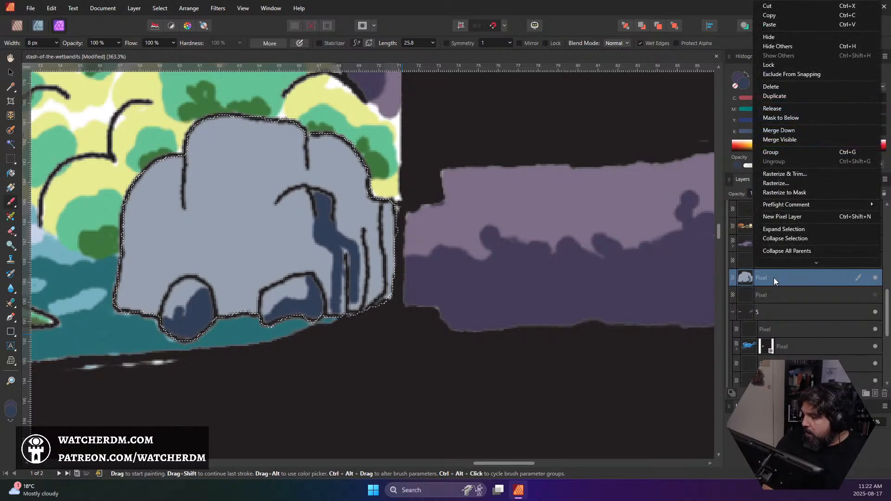
{"action": "left_click", "coordinate": [804, 394]}
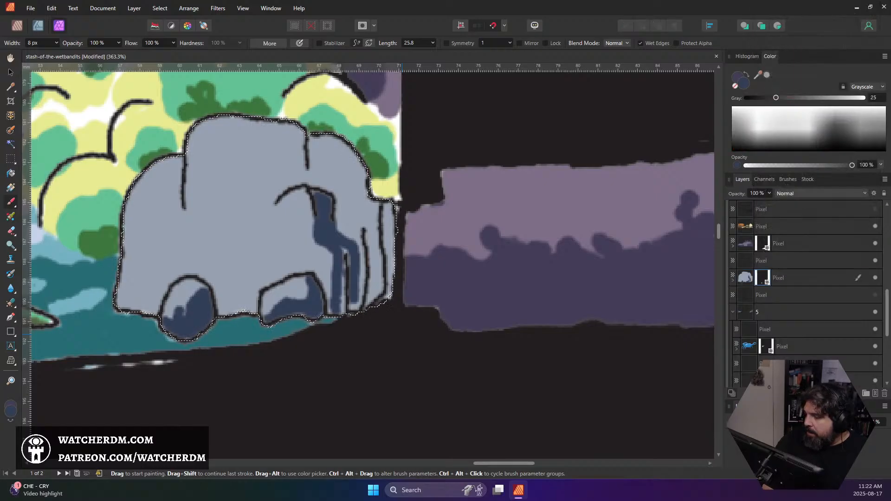
{"action": "key", "text": "ctrl+d"}
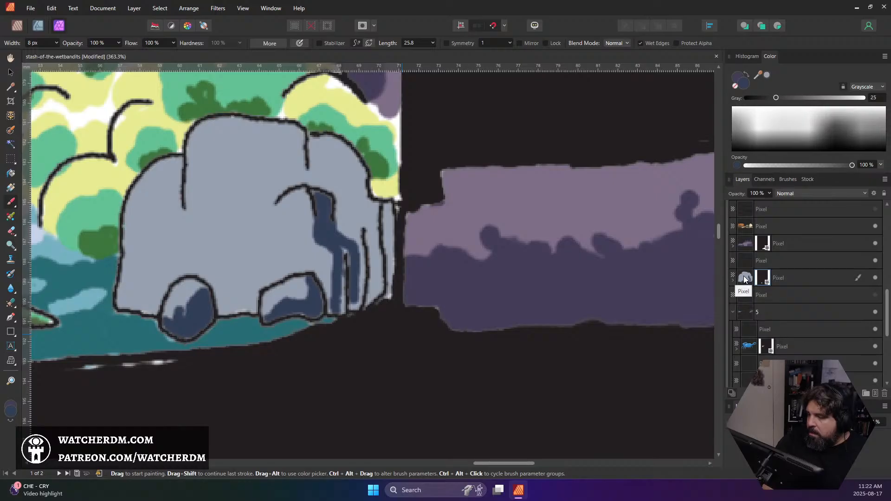
{"action": "left_click", "coordinate": [745, 277]}
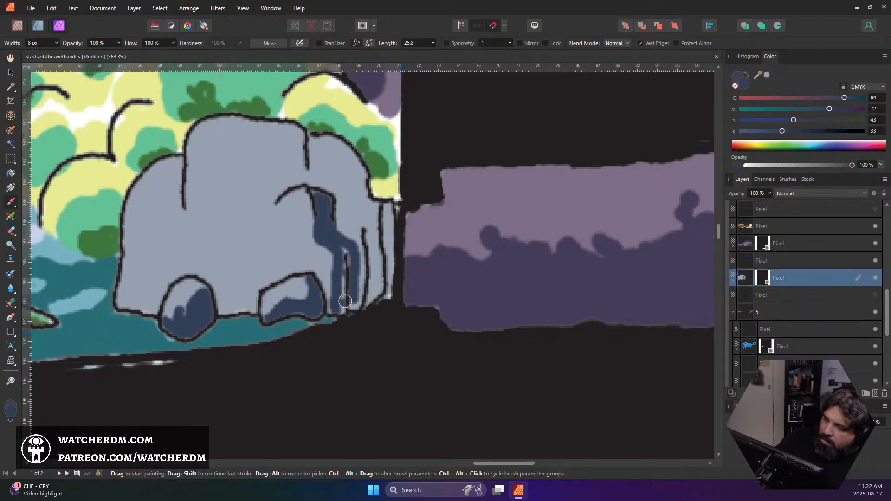
Paint dark slate-blue shading over the large rock's grooved side, the edge of its upper block and its opposite shoulder
{"action": "mouse_move", "coordinate": [339, 311]}
{"action": "left_mouse_down"}
{"action": "mouse_move", "coordinate": [340, 251]}
{"action": "mouse_move", "coordinate": [354, 270]}
{"action": "mouse_move", "coordinate": [351, 310]}
{"action": "mouse_move", "coordinate": [384, 279]}
{"action": "mouse_move", "coordinate": [372, 300]}
{"action": "mouse_move", "coordinate": [388, 229]}
{"action": "mouse_move", "coordinate": [392, 266]}
{"action": "mouse_move", "coordinate": [387, 207]}
{"action": "mouse_move", "coordinate": [389, 269]}
{"action": "mouse_move", "coordinate": [369, 244]}
{"action": "mouse_move", "coordinate": [371, 287]}
{"action": "mouse_move", "coordinate": [367, 238]}
{"action": "mouse_move", "coordinate": [362, 251]}
{"action": "mouse_move", "coordinate": [358, 239]}
{"action": "mouse_move", "coordinate": [360, 253]}
{"action": "mouse_move", "coordinate": [354, 241]}
{"action": "mouse_move", "coordinate": [359, 197]}
{"action": "mouse_move", "coordinate": [327, 136]}
{"action": "mouse_move", "coordinate": [356, 160]}
{"action": "mouse_move", "coordinate": [344, 147]}
{"action": "mouse_move", "coordinate": [369, 226]}
{"action": "left_mouse_up"}
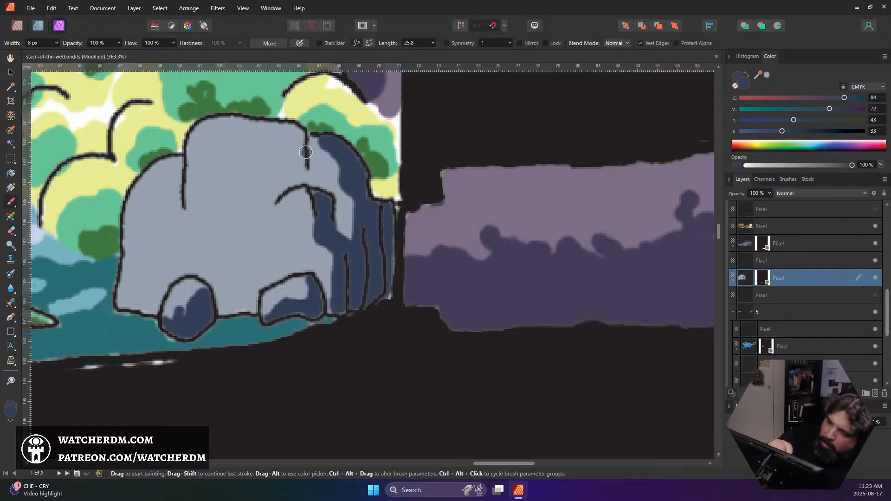
{"action": "mouse_move", "coordinate": [305, 153]}
{"action": "left_mouse_down"}
{"action": "mouse_move", "coordinate": [282, 158]}
{"action": "mouse_move", "coordinate": [277, 191]}
{"action": "mouse_move", "coordinate": [288, 165]}
{"action": "mouse_move", "coordinate": [290, 183]}
{"action": "mouse_move", "coordinate": [303, 167]}
{"action": "mouse_move", "coordinate": [284, 184]}
{"action": "left_mouse_up"}
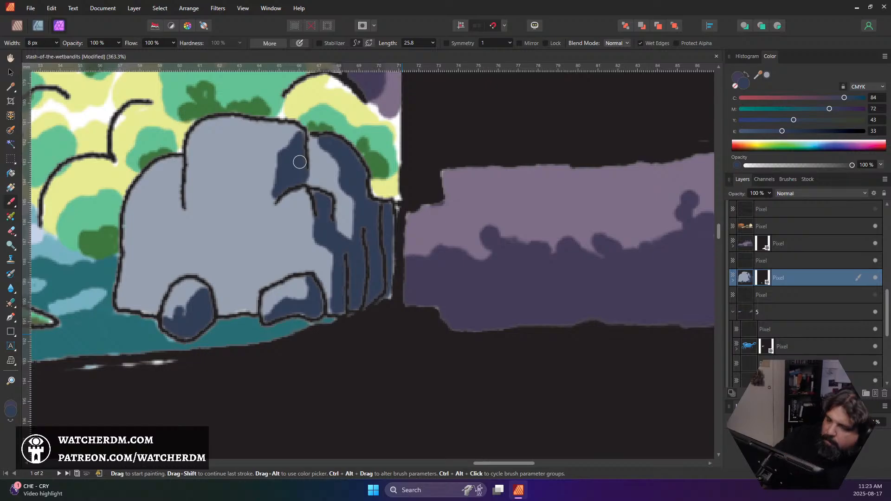
{"action": "scroll", "coordinate": [299, 162], "scroll_direction": "down", "scroll_amount": 3}
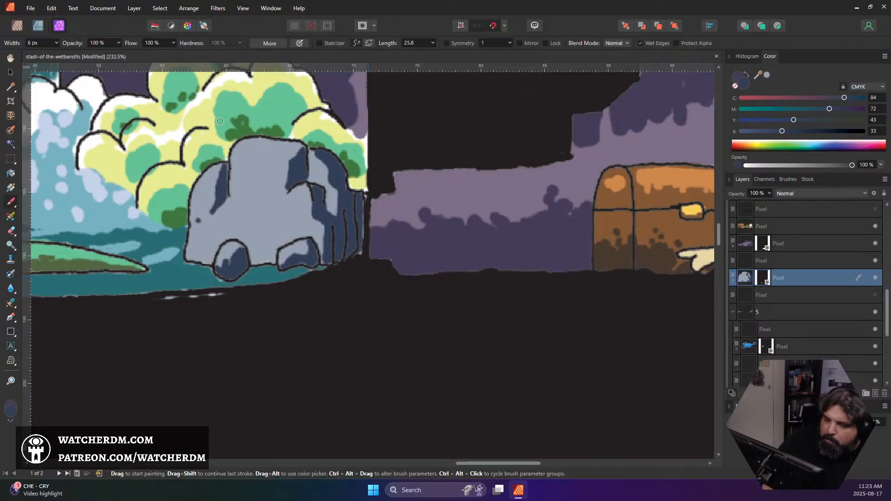
Sample the rock's base grey, lighten it to #CBCED2, and paint highlights with an 8 px brush on the rock's shoulder and upper block
{"action": "scroll", "coordinate": [350, 168], "scroll_direction": "down", "scroll_amount": 5}
{"action": "scroll", "coordinate": [375, 209], "scroll_direction": "up", "scroll_amount": 8}
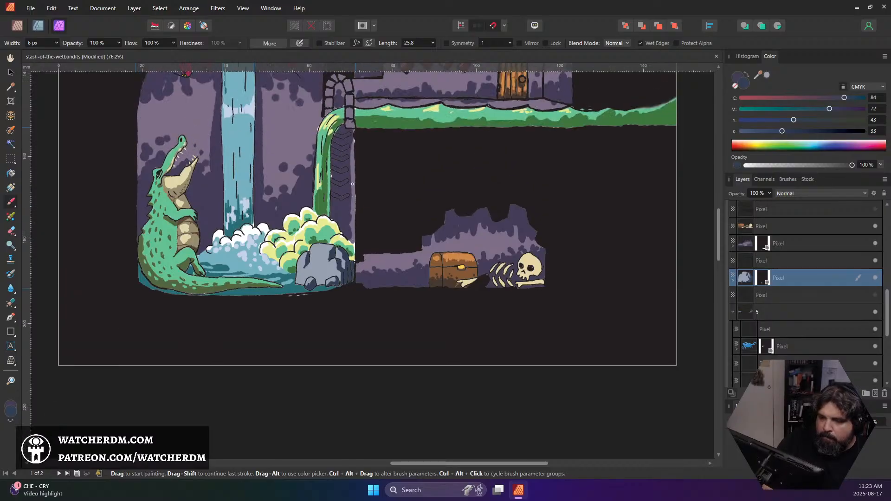
{"action": "scroll", "coordinate": [338, 267], "scroll_direction": "down", "scroll_amount": 1}
{"action": "scroll", "coordinate": [338, 267], "scroll_direction": "up", "scroll_amount": 5}
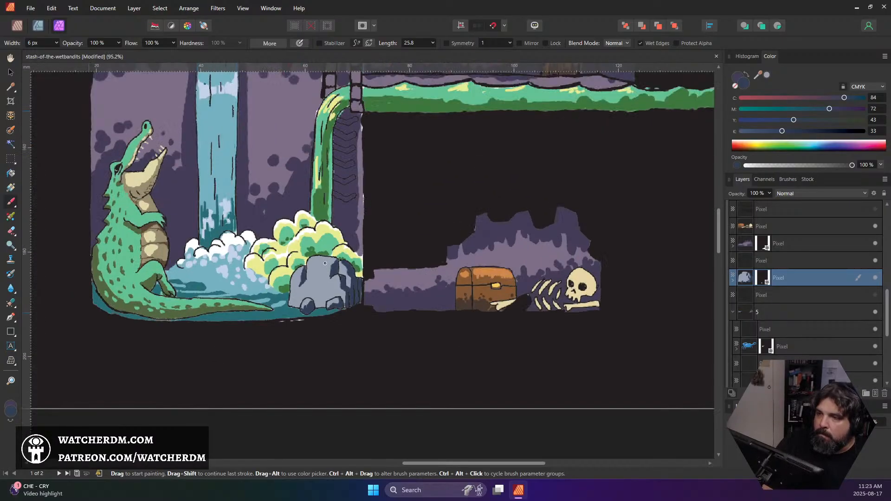
{"action": "left_click", "coordinate": [316, 279], "text": "alt"}
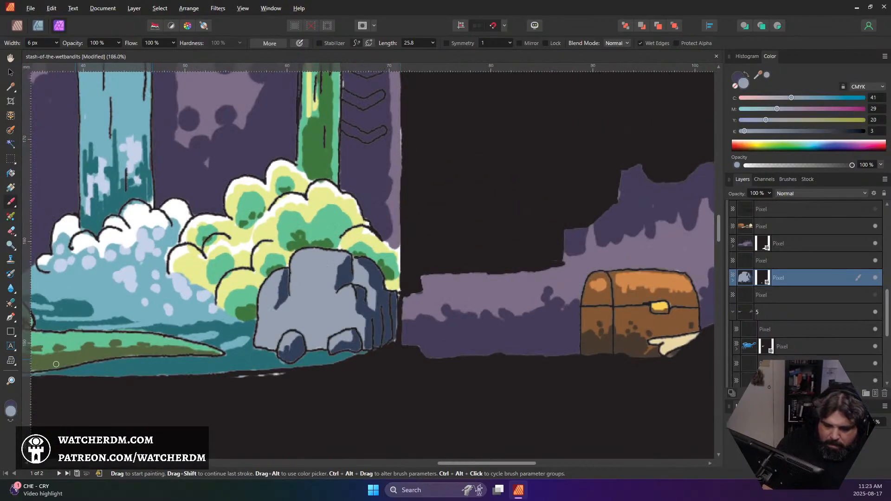
{"action": "left_click", "coordinate": [14, 410]}
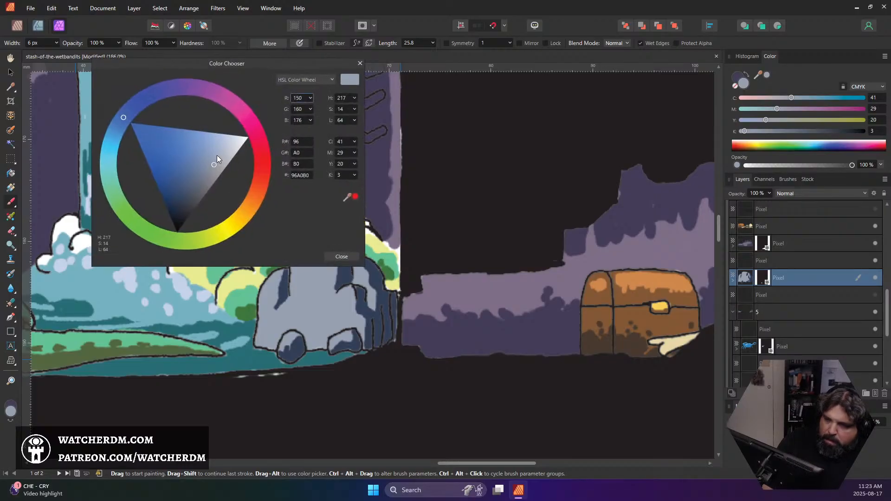
{"action": "left_click_drag", "start_coordinate": [216, 155], "coordinate": [233, 152]}
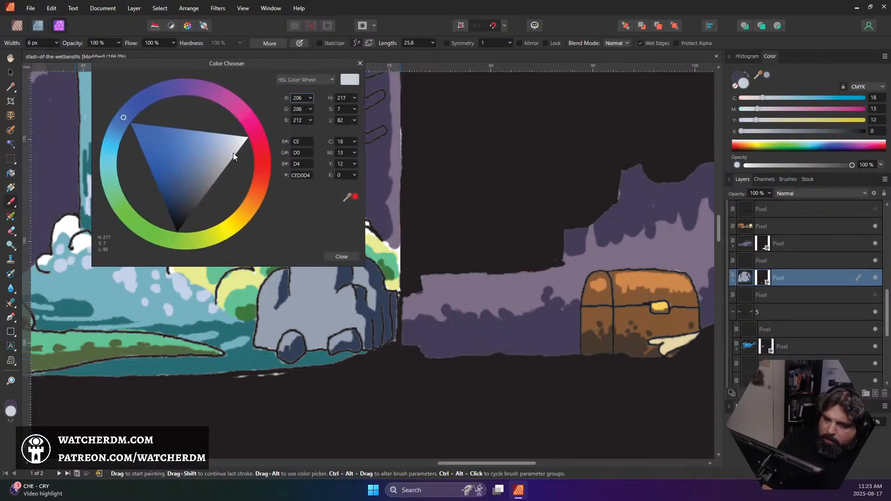
{"action": "left_click", "coordinate": [342, 257]}
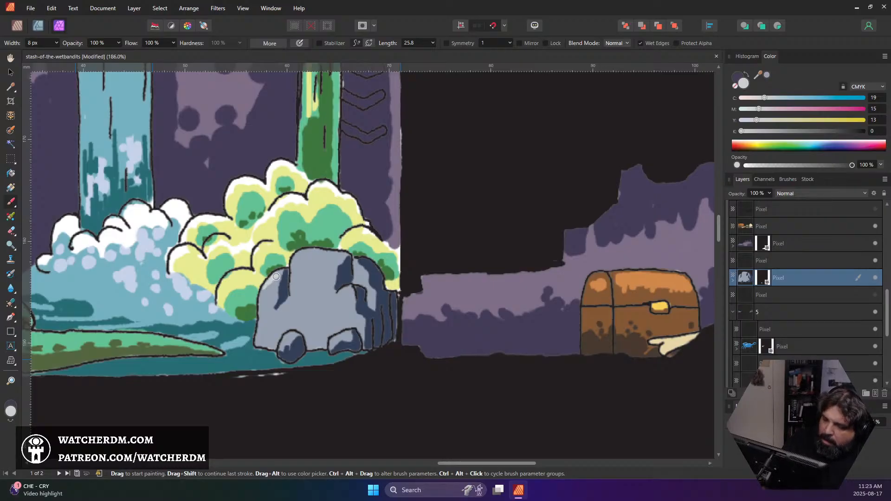
{"action": "left_click_drag", "start_coordinate": [300, 275], "coordinate": [302, 271]}
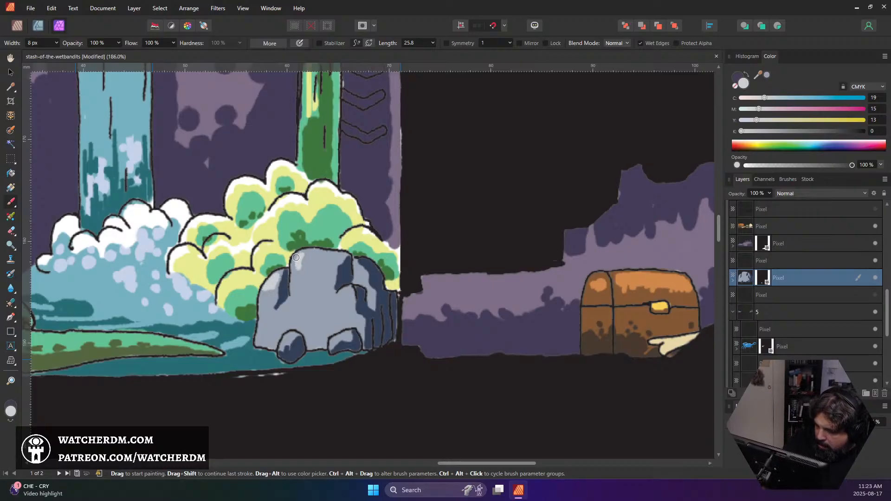
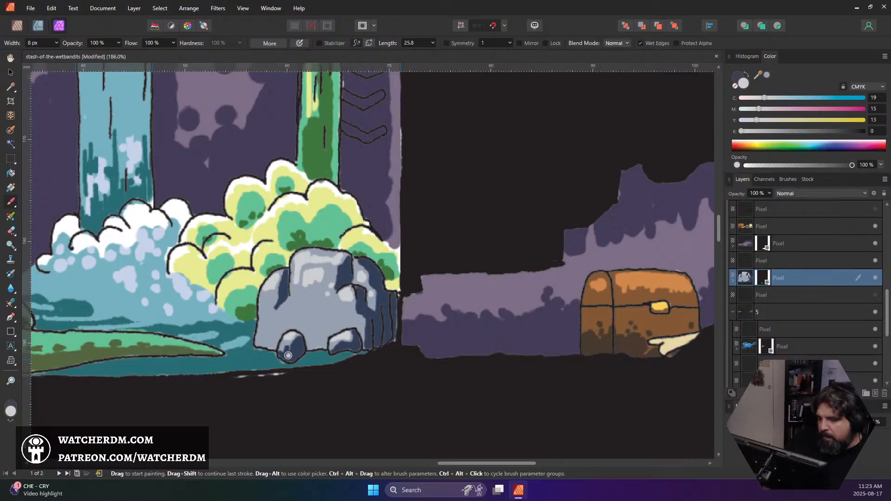
Sample the dark blue shadow colour from the boulder and paint shading between the two small stones at its base
{"action": "left_click", "coordinate": [366, 307], "text": "alt"}
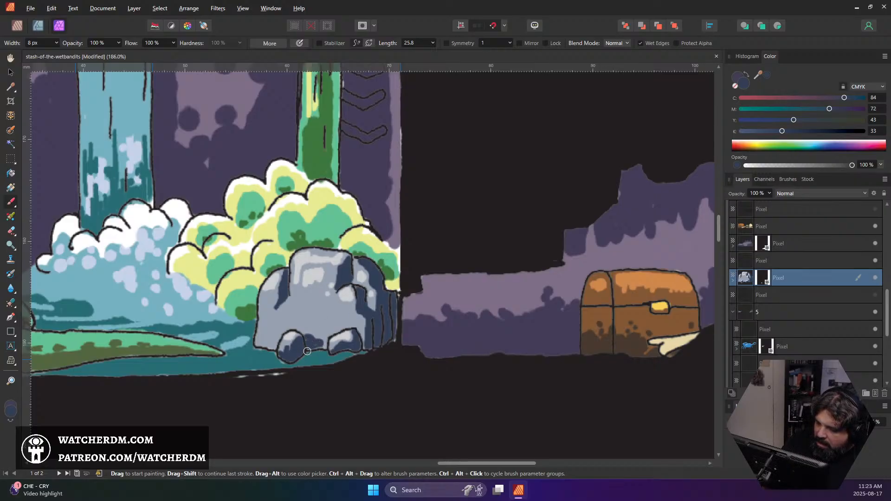
{"action": "mouse_move", "coordinate": [315, 342]}
{"action": "left_mouse_down"}
{"action": "mouse_move", "coordinate": [316, 323]}
{"action": "mouse_move", "coordinate": [327, 329]}
{"action": "mouse_move", "coordinate": [324, 338]}
{"action": "left_mouse_up"}
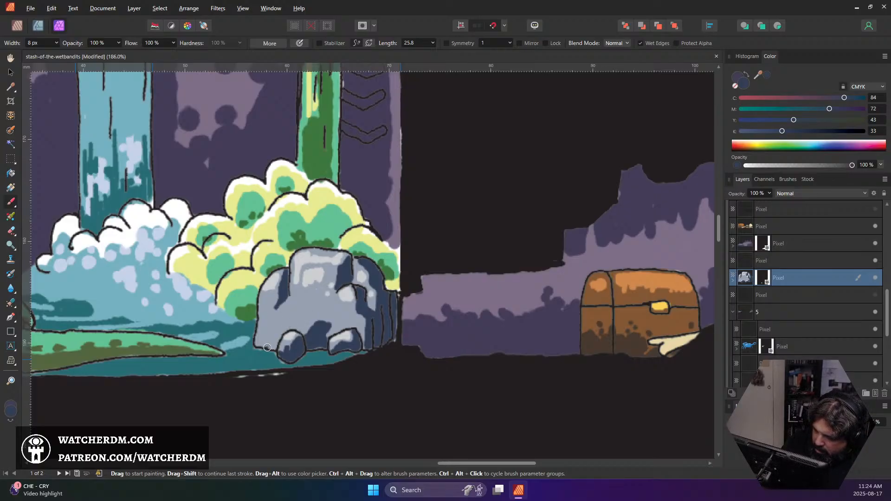
{"action": "mouse_move", "coordinate": [266, 348]}
{"action": "left_mouse_down"}
{"action": "mouse_move", "coordinate": [296, 353]}
{"action": "mouse_move", "coordinate": [273, 350]}
{"action": "mouse_move", "coordinate": [279, 335]}
{"action": "mouse_move", "coordinate": [262, 350]}
{"action": "left_mouse_up"}
{"action": "key", "text": "ctrl+z"}
Reduce the brush width to 5 px, paint dark blue shading on the boulder's lower-left face, and save the document
{"action": "key", "text": "bracketleft"}
{"action": "key", "text": "bracketleft"}
{"action": "key", "text": "bracketleft"}
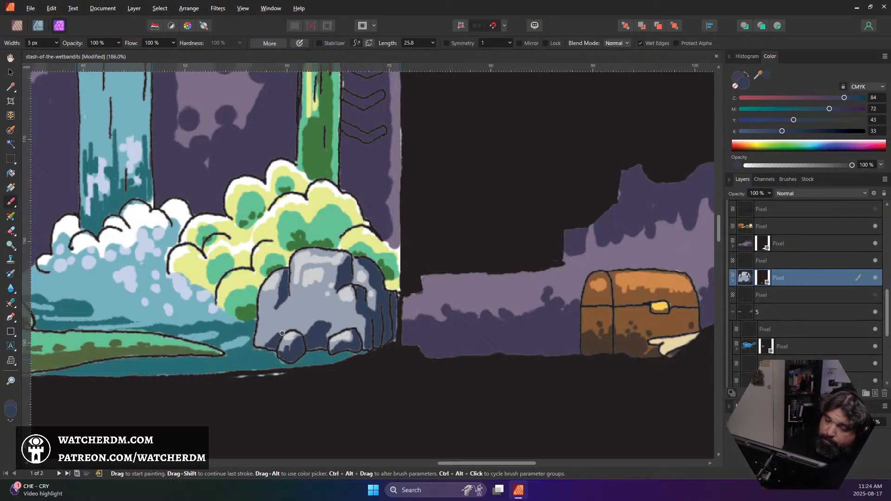
{"action": "left_click_drag", "start_coordinate": [288, 320], "coordinate": [285, 321]}
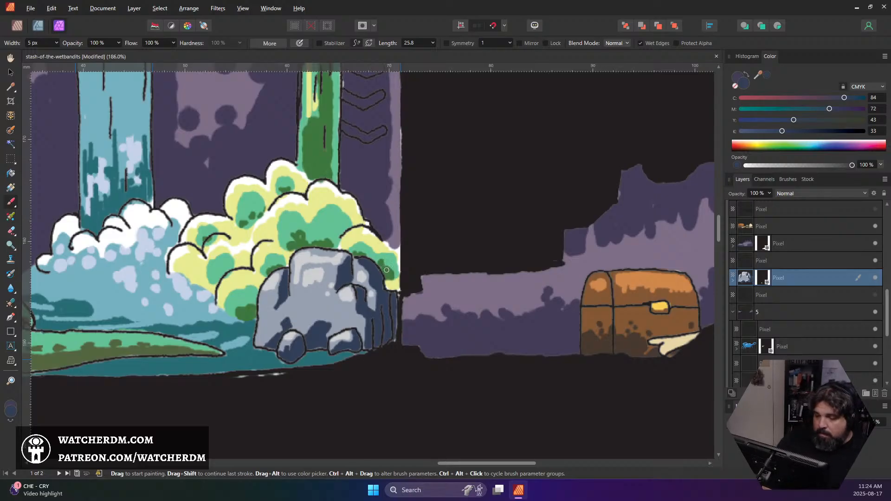
{"action": "key", "text": "ctrl+s"}
Add a new pixel layer directly above the crocodile cave's purple wall layer
{"action": "scroll", "coordinate": [407, 273], "scroll_direction": "down", "scroll_amount": 5}
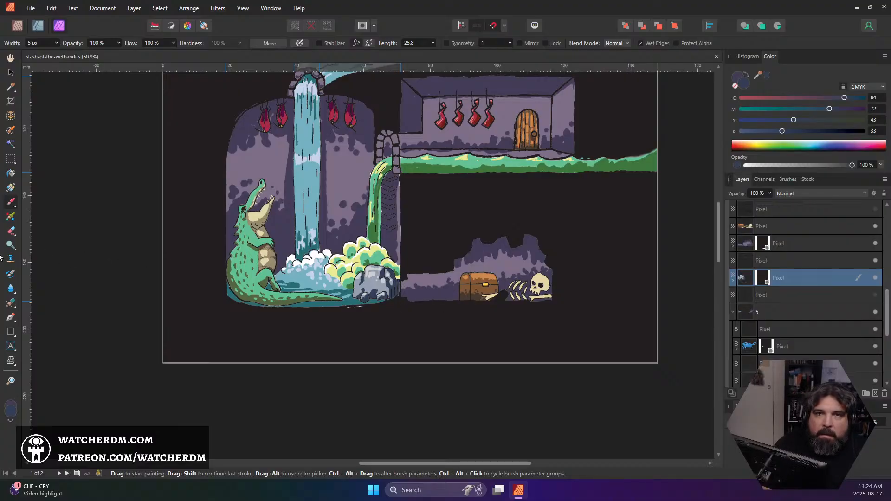
{"action": "scroll", "coordinate": [338, 270], "scroll_direction": "up", "scroll_amount": 3}
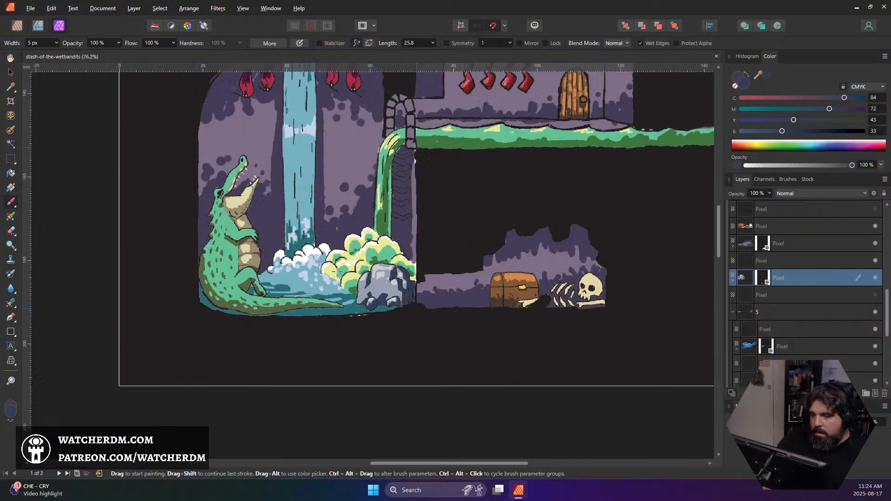
{"action": "scroll", "coordinate": [338, 271], "scroll_direction": "up", "scroll_amount": 5}
{"action": "scroll", "coordinate": [343, 278], "scroll_direction": "down", "scroll_amount": 1}
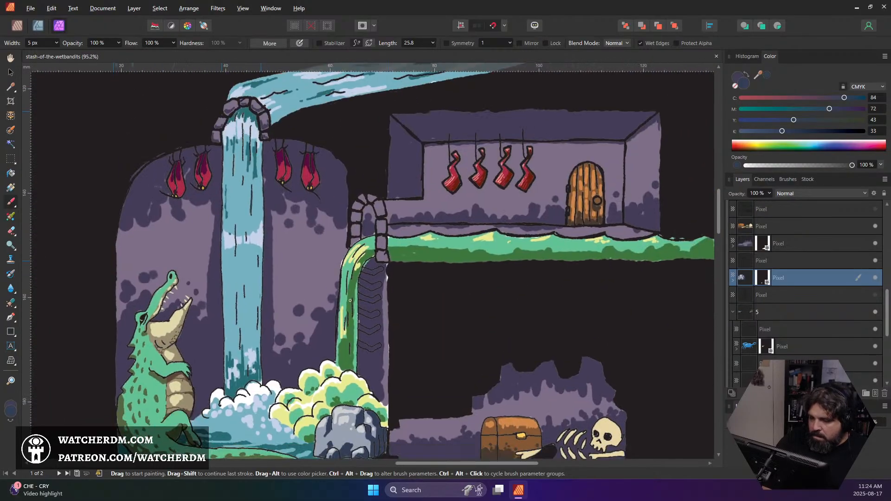
{"action": "scroll", "coordinate": [351, 288], "scroll_direction": "down", "scroll_amount": 2}
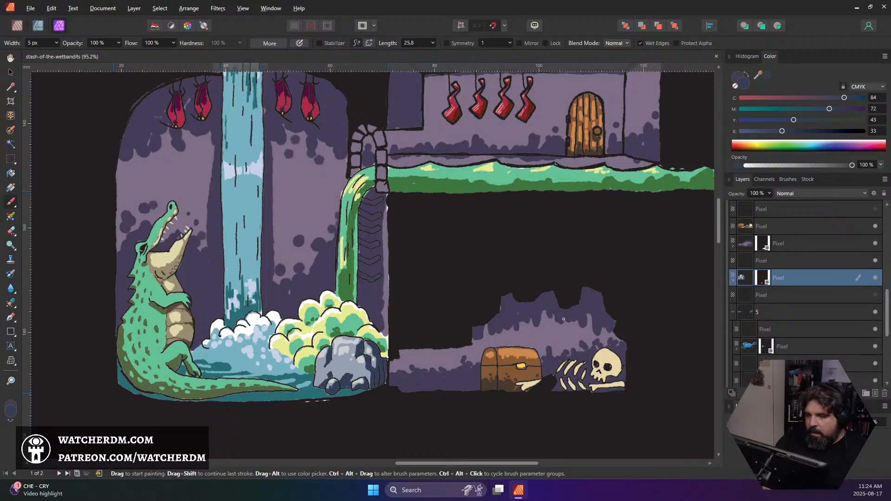
{"action": "left_click_drag", "start_coordinate": [671, 326], "coordinate": [617, 352]}
{"action": "scroll", "coordinate": [829, 313], "scroll_direction": "up", "scroll_amount": 2}
{"action": "scroll", "coordinate": [828, 312], "scroll_direction": "up", "scroll_amount": 2}
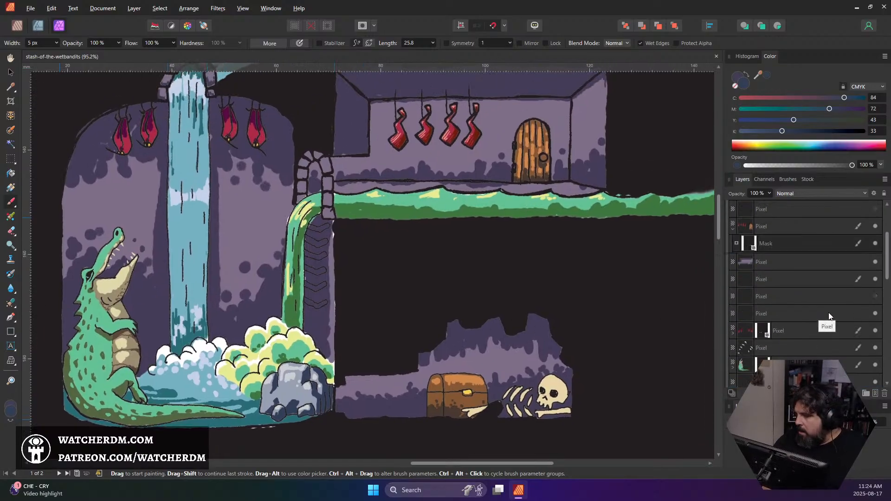
{"action": "scroll", "coordinate": [828, 312], "scroll_direction": "down", "scroll_amount": 4}
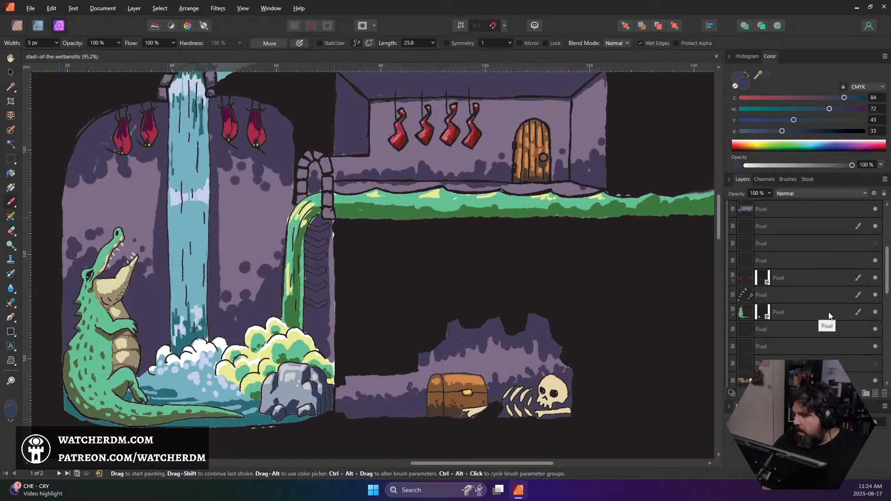
{"action": "scroll", "coordinate": [828, 312], "scroll_direction": "up", "scroll_amount": 1}
{"action": "scroll", "coordinate": [828, 312], "scroll_direction": "down", "scroll_amount": 4}
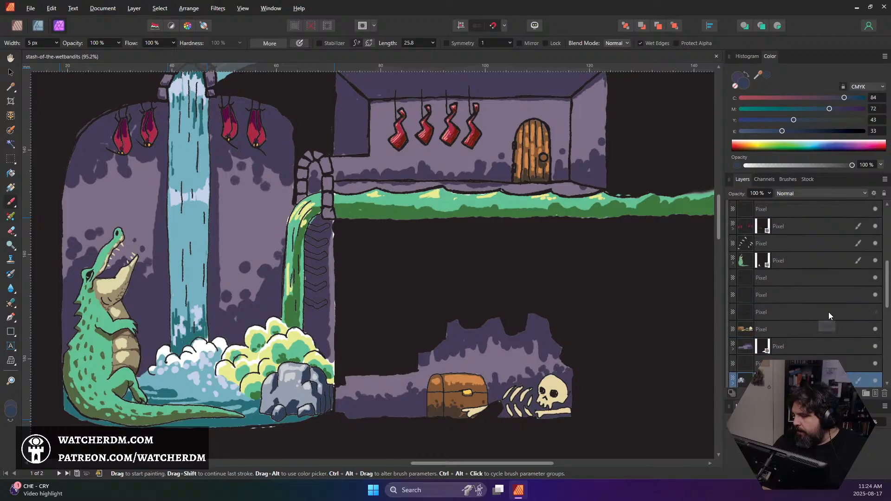
{"action": "left_click", "coordinate": [795, 346]}
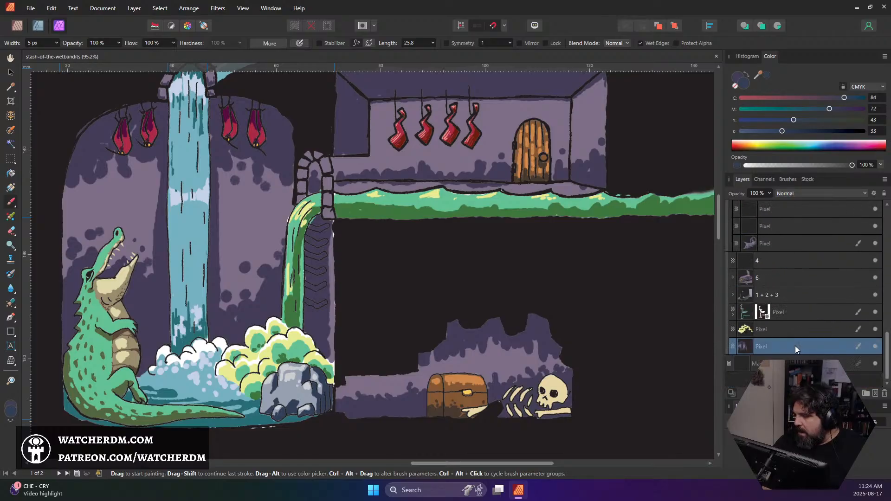
{"action": "left_click", "coordinate": [875, 394]}
Fill the six outlined chevrons beside the green waterfall with dark blue on the new layer, using the 5 px brush
{"action": "scroll", "coordinate": [310, 329], "scroll_direction": "up", "scroll_amount": 5}
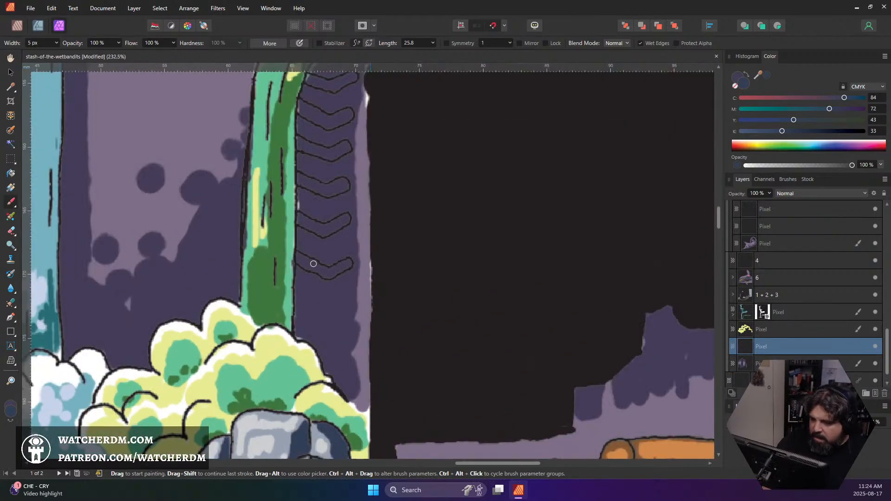
{"action": "scroll", "coordinate": [382, 312], "scroll_direction": "down", "scroll_amount": 1}
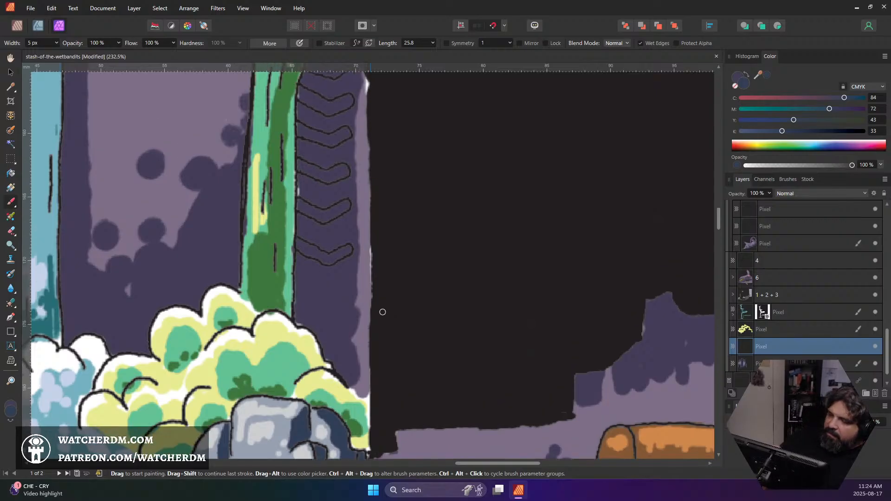
{"action": "mouse_move", "coordinate": [299, 241]}
{"action": "left_mouse_down"}
{"action": "mouse_move", "coordinate": [340, 262]}
{"action": "mouse_move", "coordinate": [327, 256]}
{"action": "mouse_move", "coordinate": [349, 250]}
{"action": "mouse_move", "coordinate": [328, 264]}
{"action": "mouse_move", "coordinate": [349, 247]}
{"action": "left_mouse_up"}
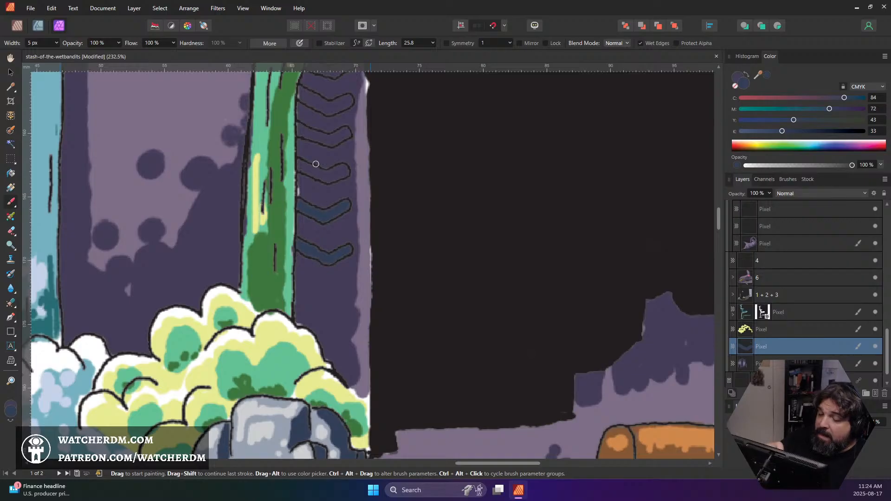
{"action": "left_click_drag", "start_coordinate": [300, 165], "coordinate": [320, 170]}
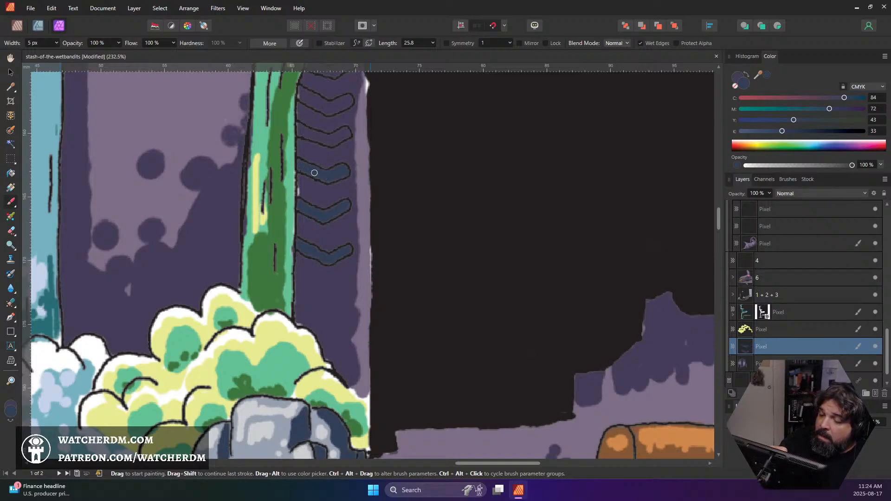
{"action": "scroll", "coordinate": [286, 172], "scroll_direction": "up", "scroll_amount": 3}
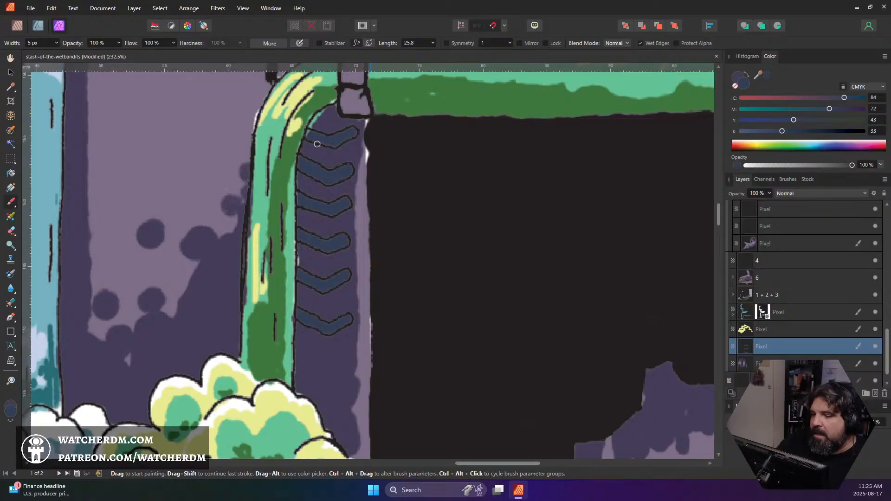
{"action": "scroll", "coordinate": [361, 121], "scroll_direction": "up", "scroll_amount": 5}
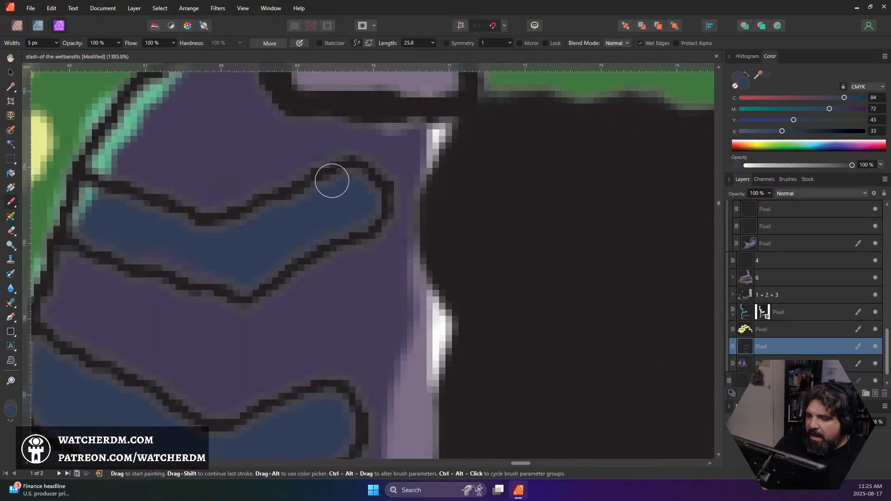
{"action": "scroll", "coordinate": [305, 225], "scroll_direction": "down", "scroll_amount": 2}
{"action": "scroll", "coordinate": [308, 226], "scroll_direction": "down", "scroll_amount": 5}
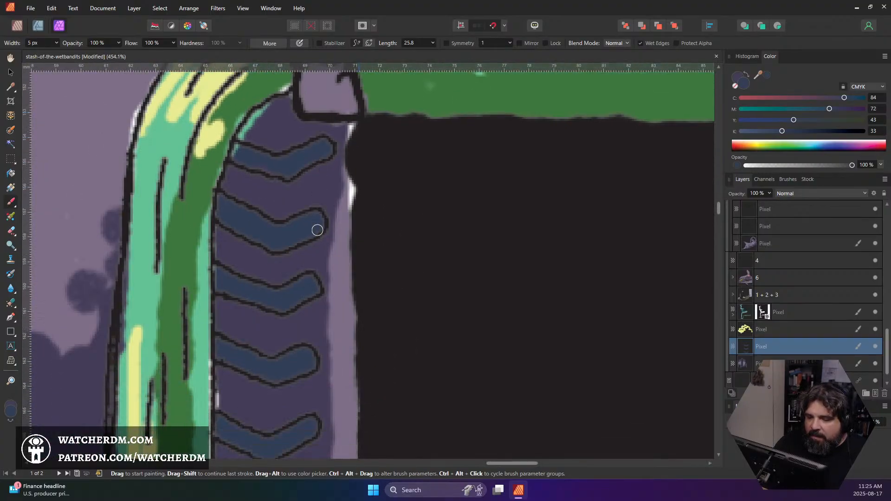
{"action": "scroll", "coordinate": [317, 230], "scroll_direction": "down", "scroll_amount": 2}
{"action": "scroll", "coordinate": [324, 229], "scroll_direction": "up", "scroll_amount": 4}
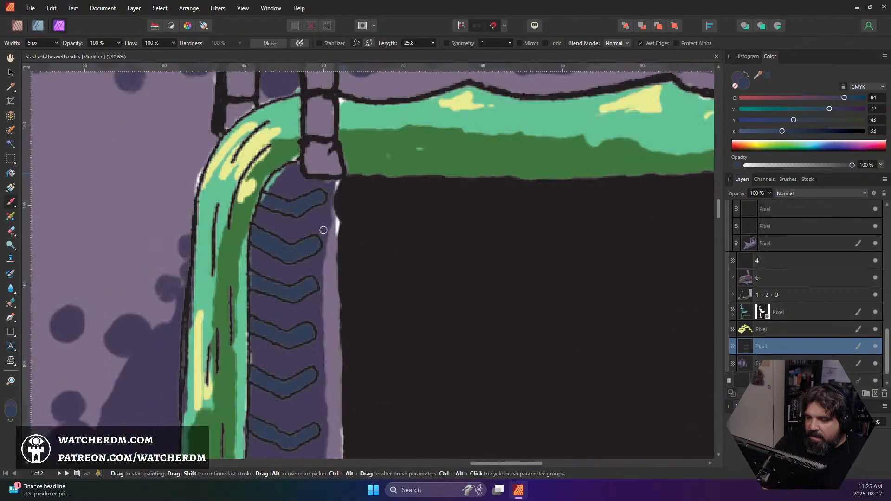
{"action": "scroll", "coordinate": [384, 249], "scroll_direction": "up", "scroll_amount": 1}
Sample the boulder's light blue-grey and paint a highlight along the right half of each of the six chevrons
{"action": "scroll", "coordinate": [372, 259], "scroll_direction": "down", "scroll_amount": 4}
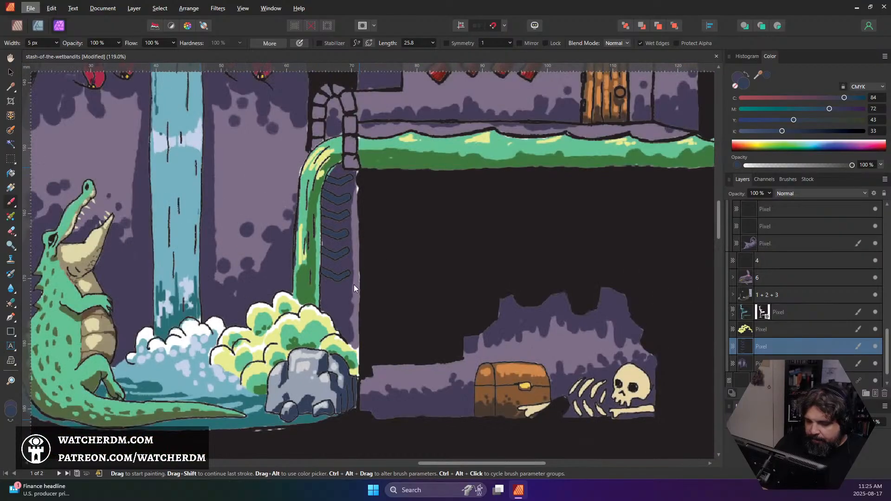
{"action": "left_click", "coordinate": [301, 381], "text": "alt"}
{"action": "scroll", "coordinate": [329, 269], "scroll_direction": "up", "scroll_amount": 3}
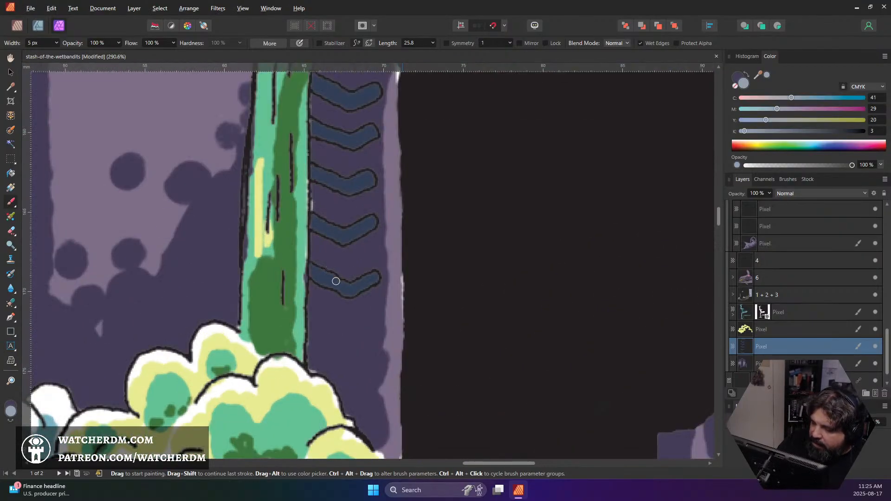
{"action": "mouse_move", "coordinate": [335, 280]}
{"action": "left_mouse_down"}
{"action": "mouse_move", "coordinate": [350, 288]}
{"action": "mouse_move", "coordinate": [374, 274]}
{"action": "left_mouse_up"}
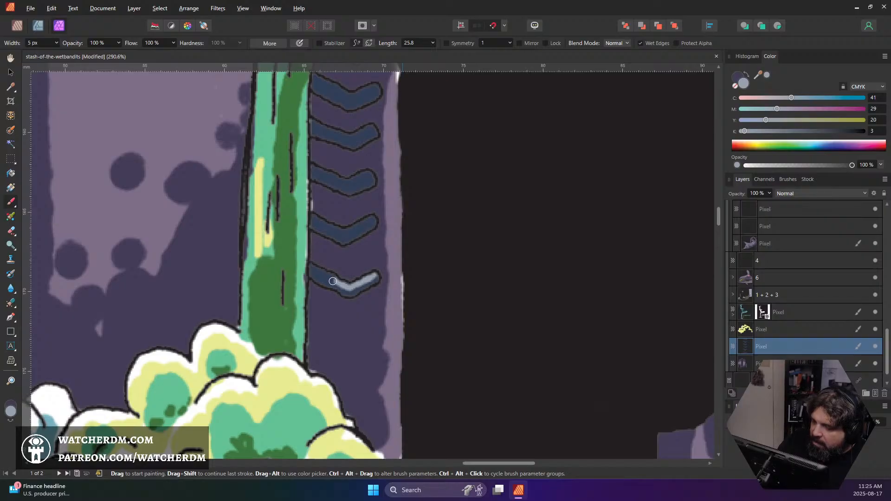
{"action": "left_click_drag", "start_coordinate": [335, 230], "coordinate": [374, 218]}
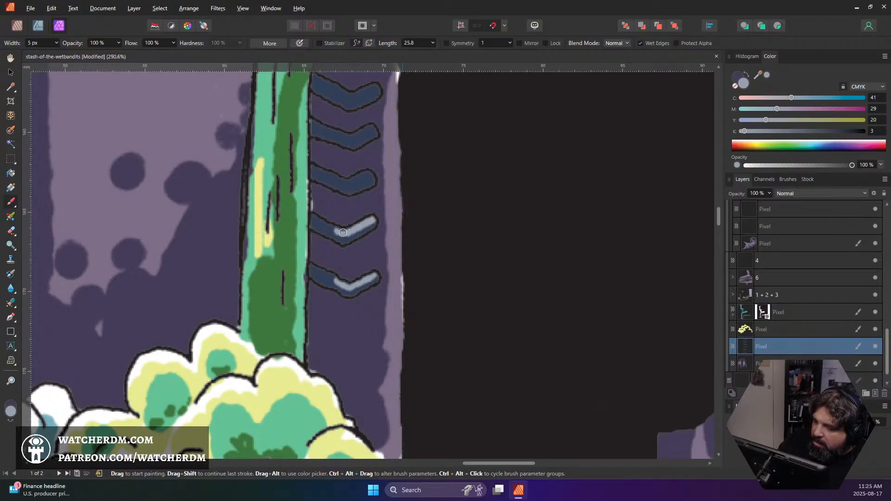
{"action": "left_click_drag", "start_coordinate": [337, 179], "coordinate": [373, 173]}
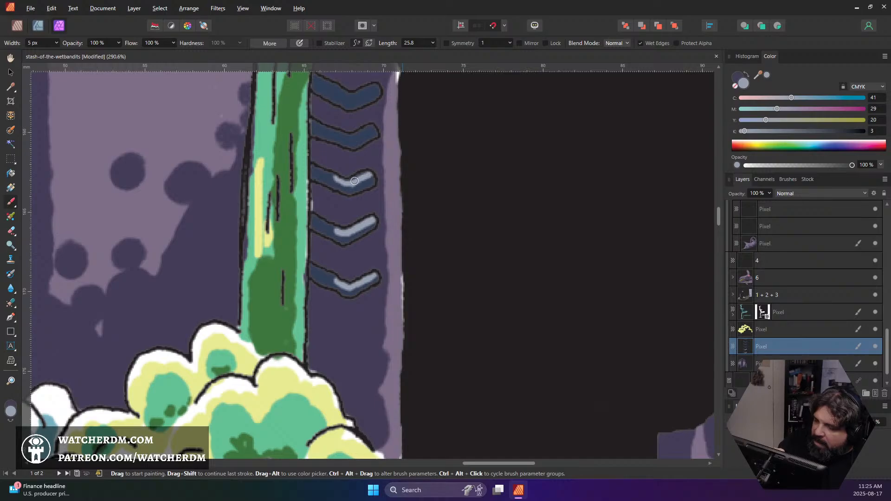
{"action": "left_click_drag", "start_coordinate": [344, 136], "coordinate": [373, 128]}
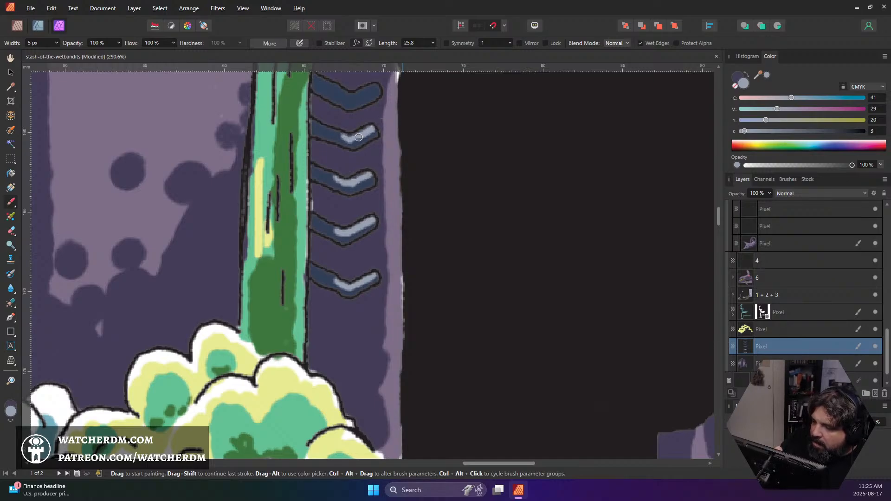
{"action": "mouse_move", "coordinate": [354, 91]}
{"action": "left_mouse_down"}
{"action": "mouse_move", "coordinate": [343, 98]}
{"action": "mouse_move", "coordinate": [376, 86]}
{"action": "mouse_move", "coordinate": [353, 98]}
{"action": "left_mouse_up"}
{"action": "scroll", "coordinate": [360, 93], "scroll_direction": "up", "scroll_amount": 5}
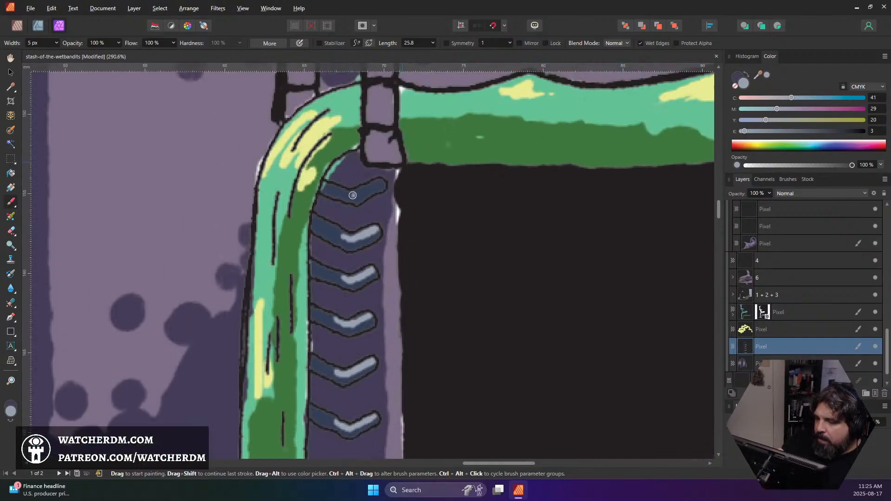
{"action": "mouse_move", "coordinate": [348, 193]}
{"action": "left_mouse_down"}
{"action": "mouse_move", "coordinate": [377, 183]}
{"action": "mouse_move", "coordinate": [355, 193]}
{"action": "left_mouse_up"}
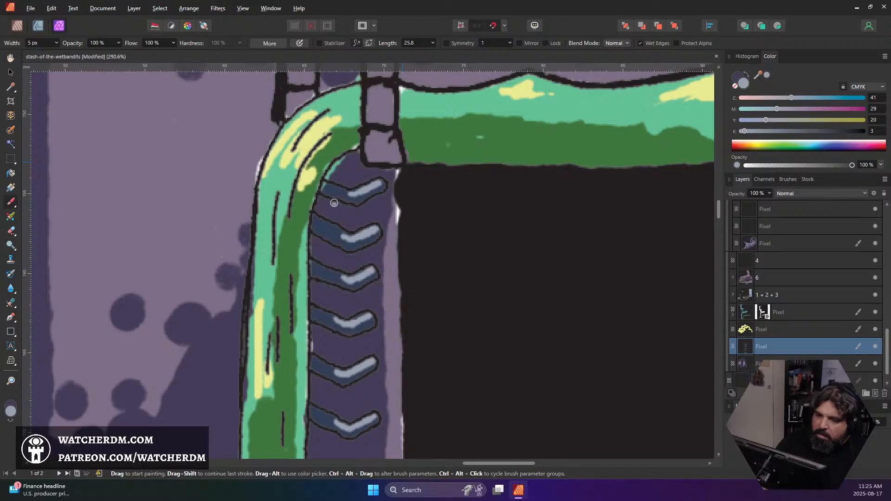
Select the wall layer of the room with the red stockings and sample its dark purple shadow colour
{"action": "scroll", "coordinate": [334, 203], "scroll_direction": "down", "scroll_amount": 8}
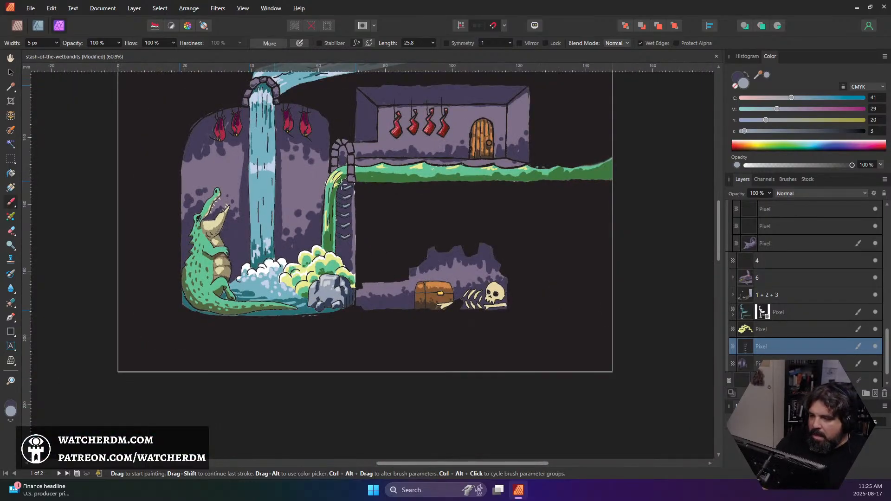
{"action": "scroll", "coordinate": [353, 194], "scroll_direction": "up", "scroll_amount": 3}
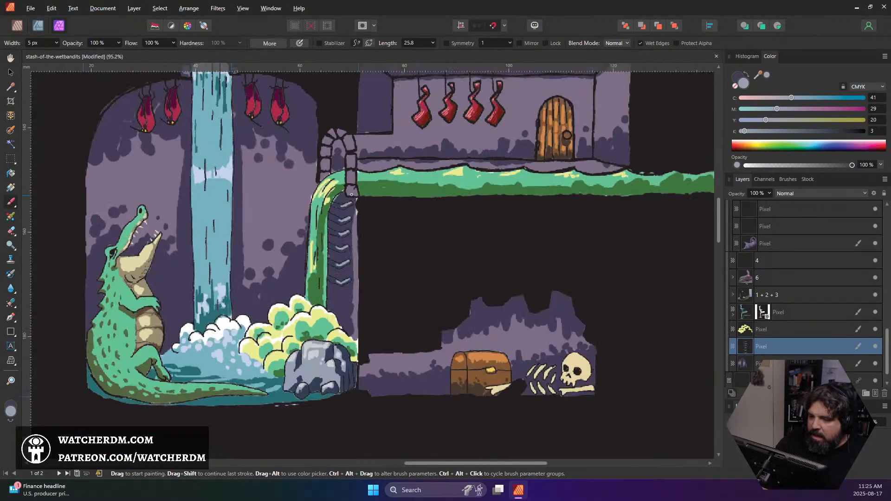
{"action": "left_click", "coordinate": [750, 364]}
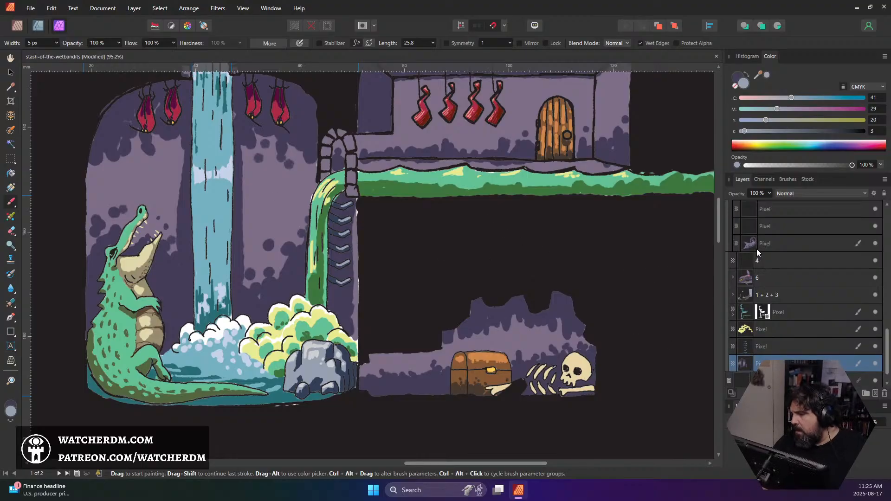
{"action": "scroll", "coordinate": [769, 325], "scroll_direction": "up", "scroll_amount": 6}
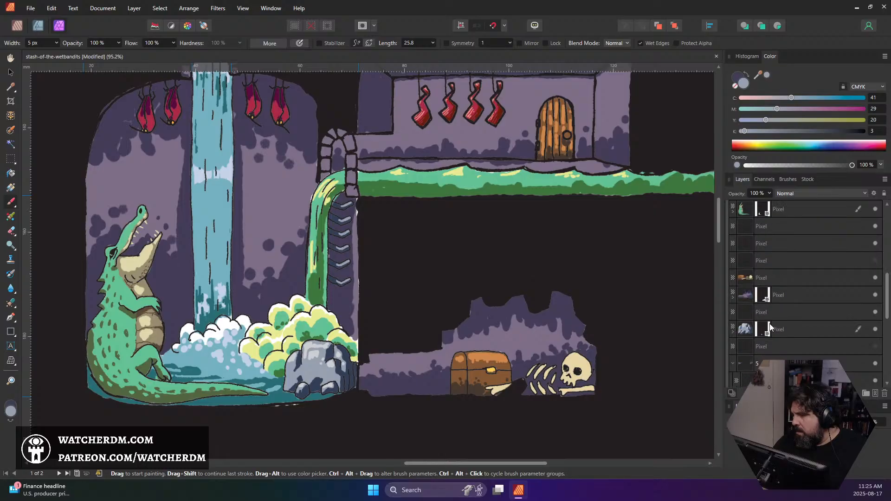
{"action": "scroll", "coordinate": [760, 315], "scroll_direction": "up", "scroll_amount": 5}
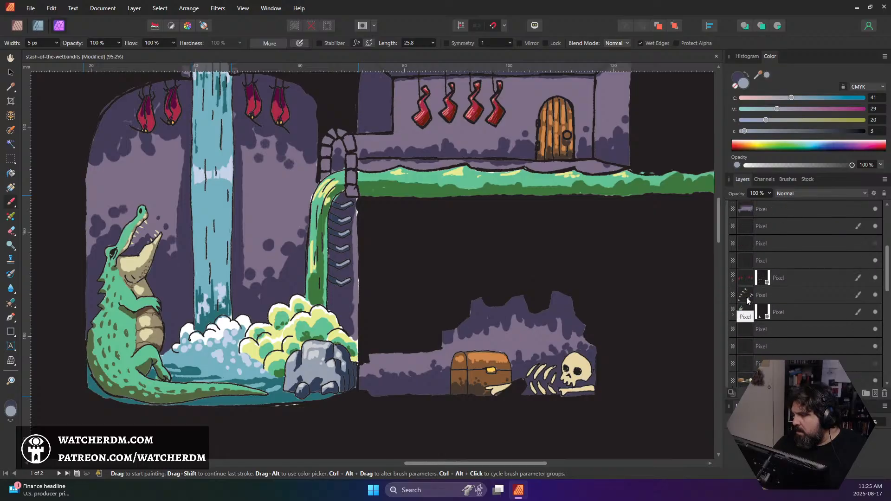
{"action": "left_click", "coordinate": [745, 268]}
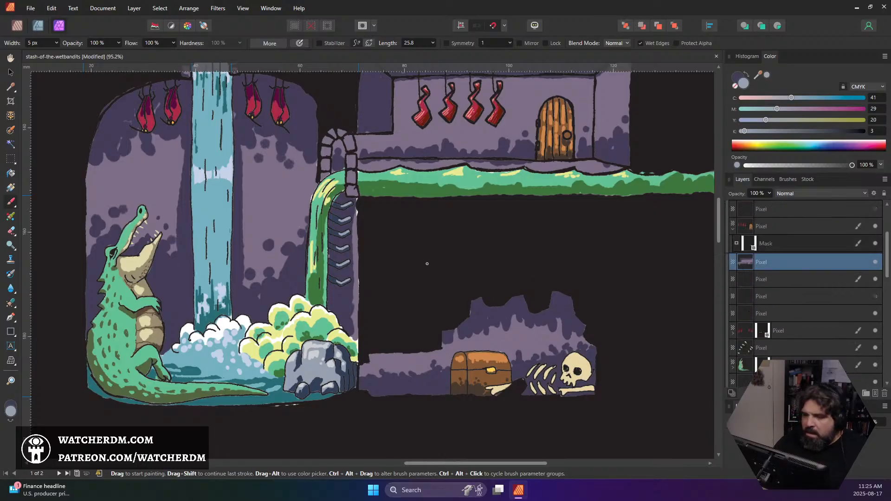
{"action": "left_click", "coordinate": [410, 156], "text": "alt"}
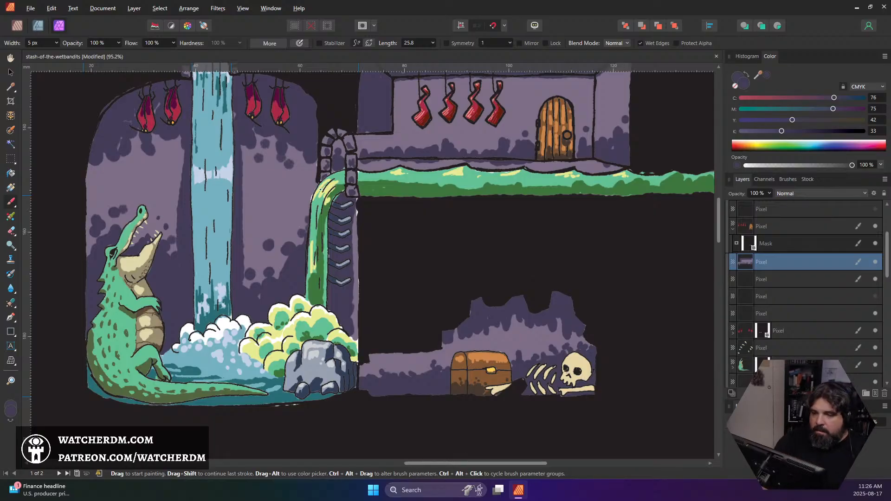
Sample the light purple from the stones of the stairway arch beside the winding river
{"action": "scroll", "coordinate": [366, 188], "scroll_direction": "down", "scroll_amount": 2}
{"action": "scroll", "coordinate": [386, 198], "scroll_direction": "up", "scroll_amount": 8}
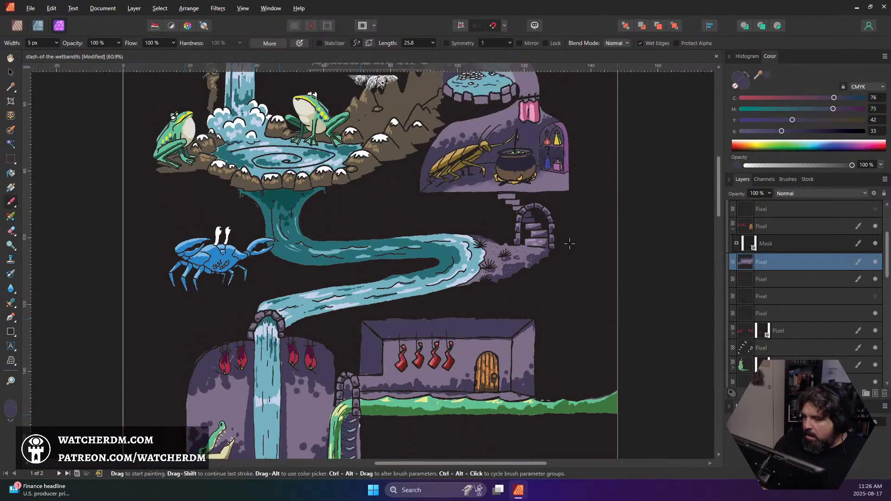
{"action": "left_click", "coordinate": [530, 240], "text": "alt"}
{"action": "scroll", "coordinate": [343, 245], "scroll_direction": "down", "scroll_amount": 5}
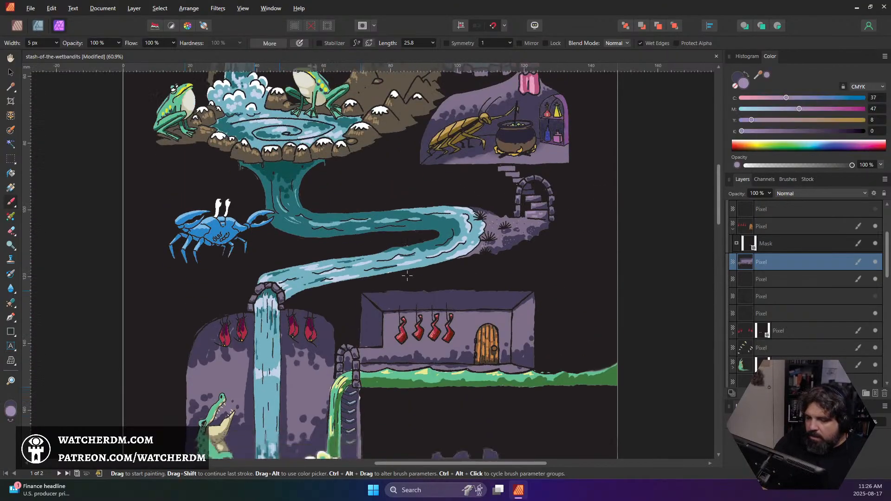
{"action": "scroll", "coordinate": [343, 245], "scroll_direction": "up", "scroll_amount": 4}
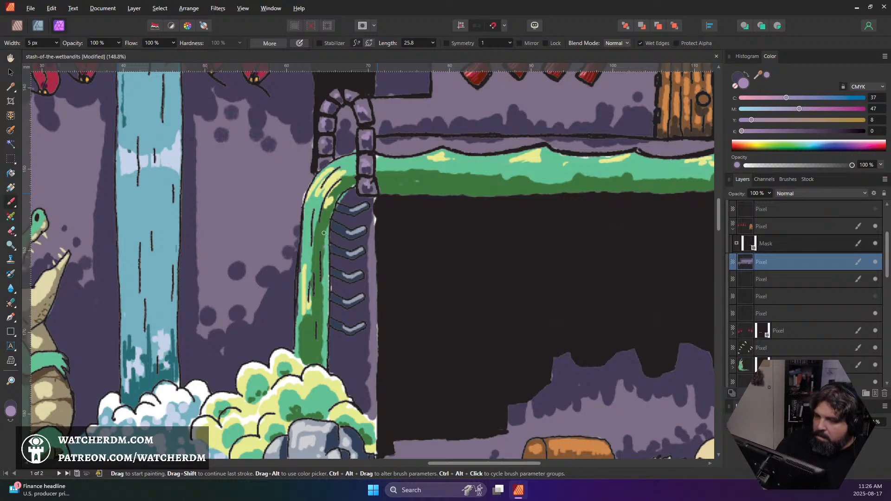
Review the whole map, from the crocodile cave and stockings room up to the title and well shaft
{"action": "scroll", "coordinate": [455, 216], "scroll_direction": "down", "scroll_amount": 3}
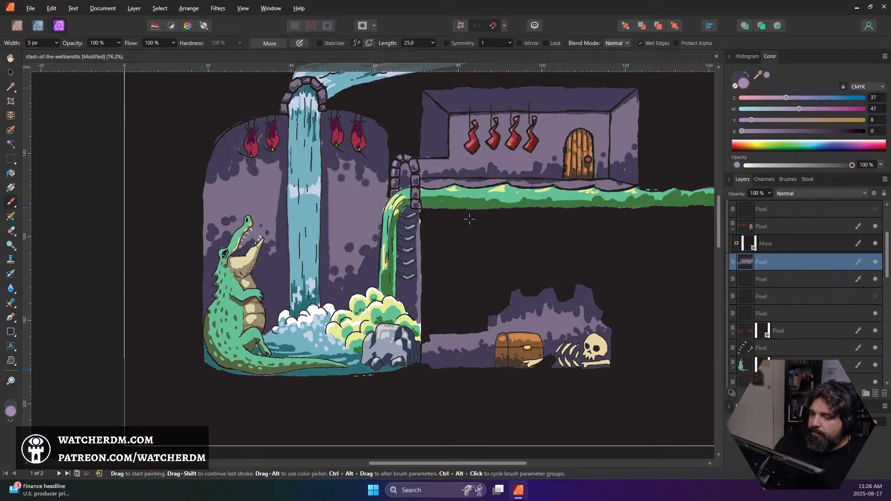
{"action": "scroll", "coordinate": [537, 193], "scroll_direction": "down", "scroll_amount": 1}
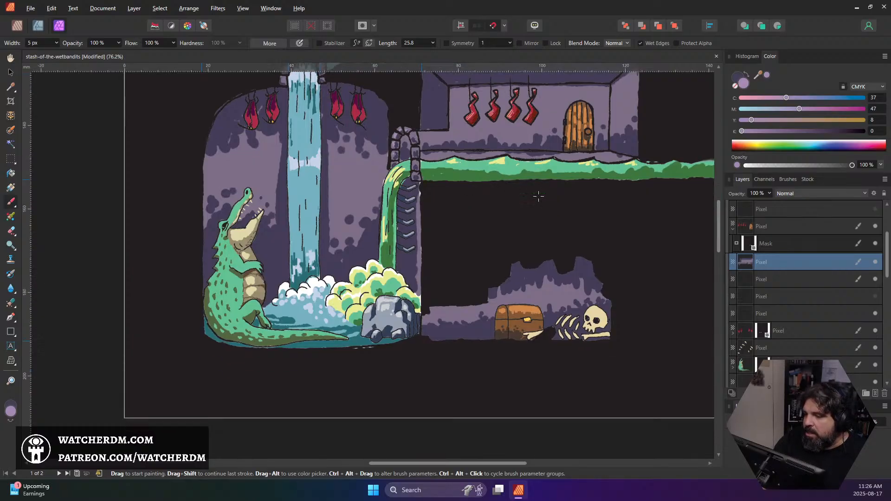
{"action": "scroll", "coordinate": [538, 194], "scroll_direction": "up", "scroll_amount": 2}
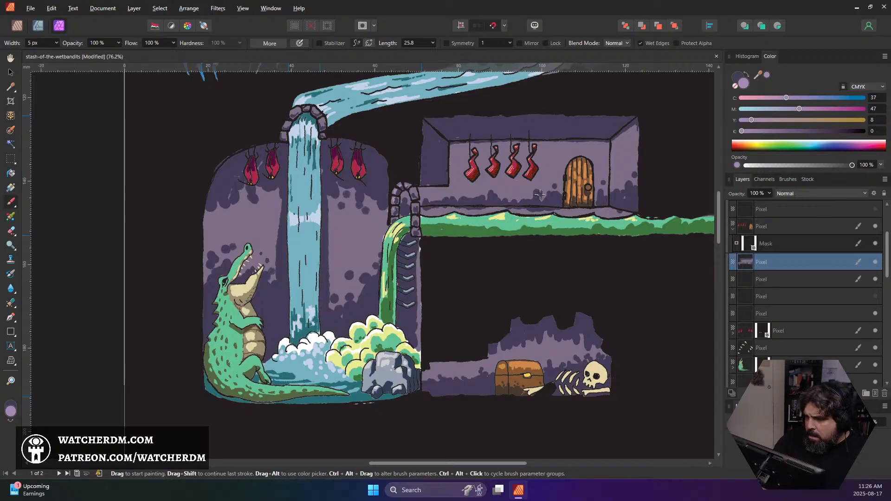
{"action": "scroll", "coordinate": [539, 194], "scroll_direction": "down", "scroll_amount": 2}
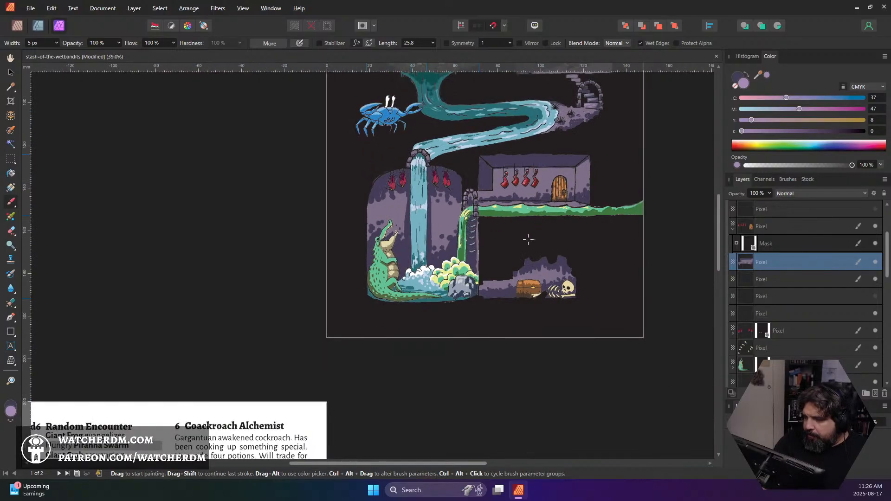
{"action": "scroll", "coordinate": [529, 240], "scroll_direction": "up", "scroll_amount": 1}
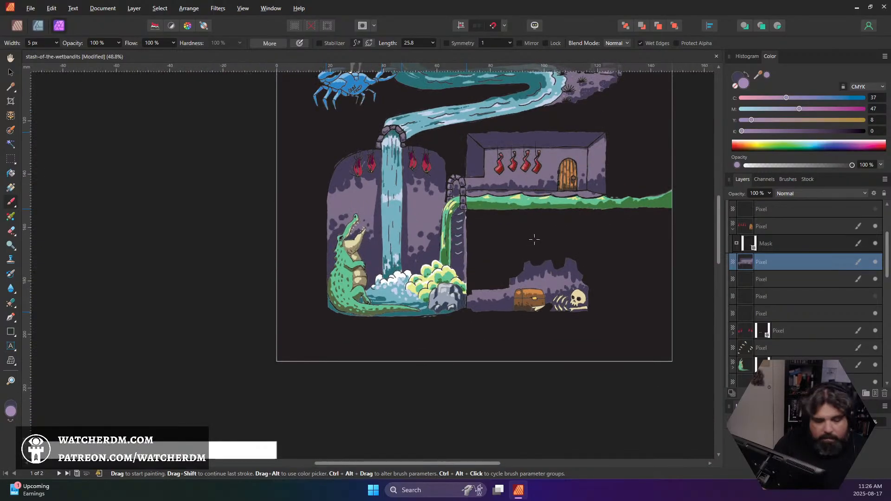
{"action": "scroll", "coordinate": [534, 240], "scroll_direction": "up", "scroll_amount": 3}
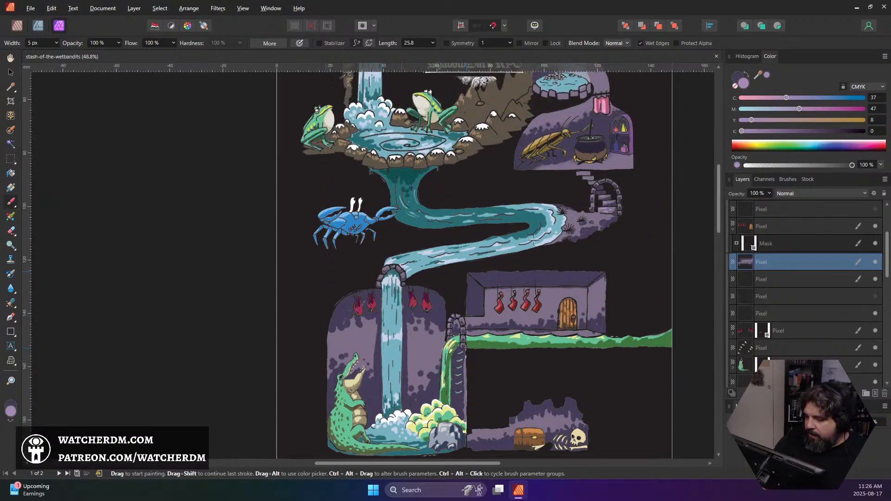
{"action": "scroll", "coordinate": [534, 239], "scroll_direction": "up", "scroll_amount": 4}
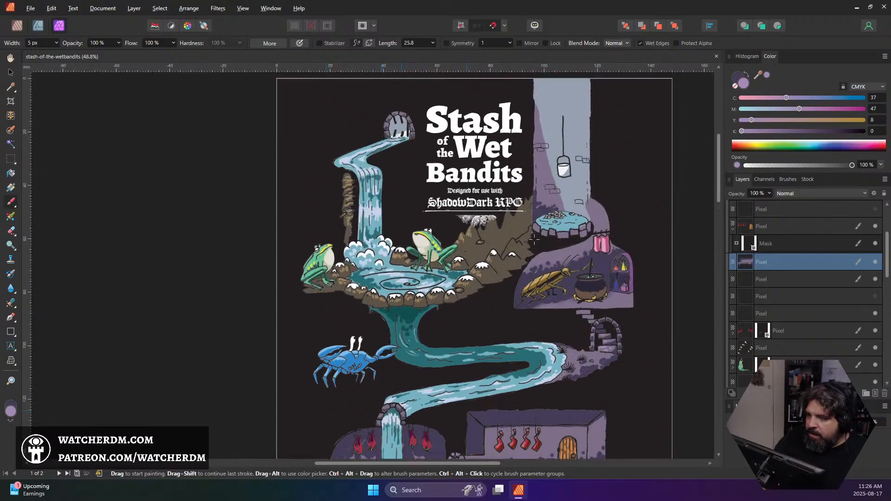
{"action": "scroll", "coordinate": [534, 239], "scroll_direction": "up", "scroll_amount": 1}
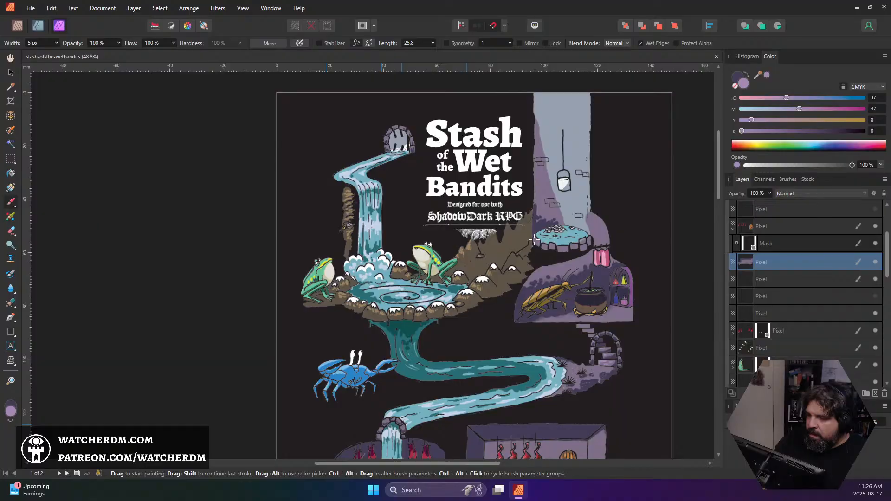
{"action": "scroll", "coordinate": [534, 239], "scroll_direction": "down", "scroll_amount": 1}
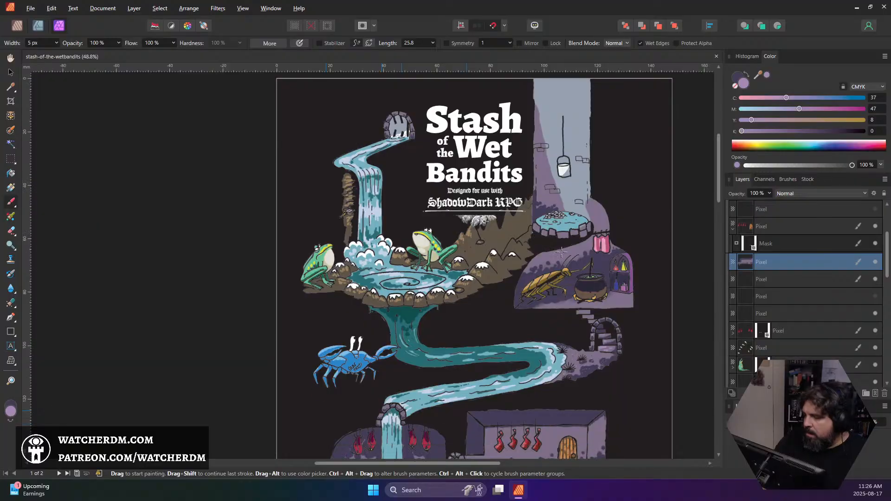
Expand the 1 + 2 + 3 layer group and look through the layers inside it
{"action": "scroll", "coordinate": [834, 279], "scroll_direction": "up", "scroll_amount": 3}
{"action": "scroll", "coordinate": [816, 274], "scroll_direction": "down", "scroll_amount": 5}
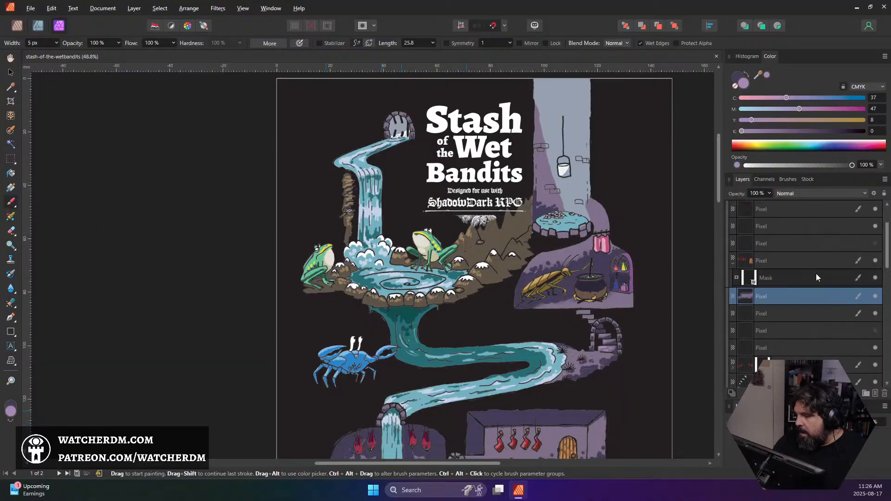
{"action": "scroll", "coordinate": [816, 277], "scroll_direction": "down", "scroll_amount": 5}
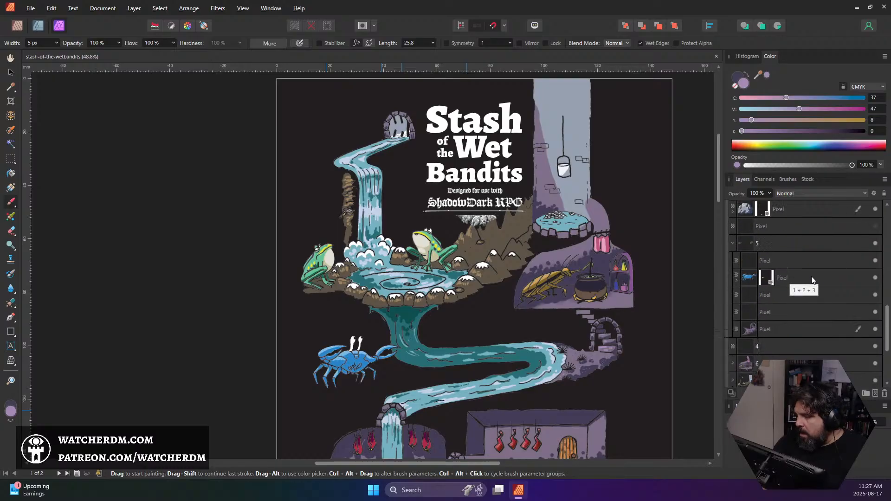
{"action": "left_click", "coordinate": [746, 278]}
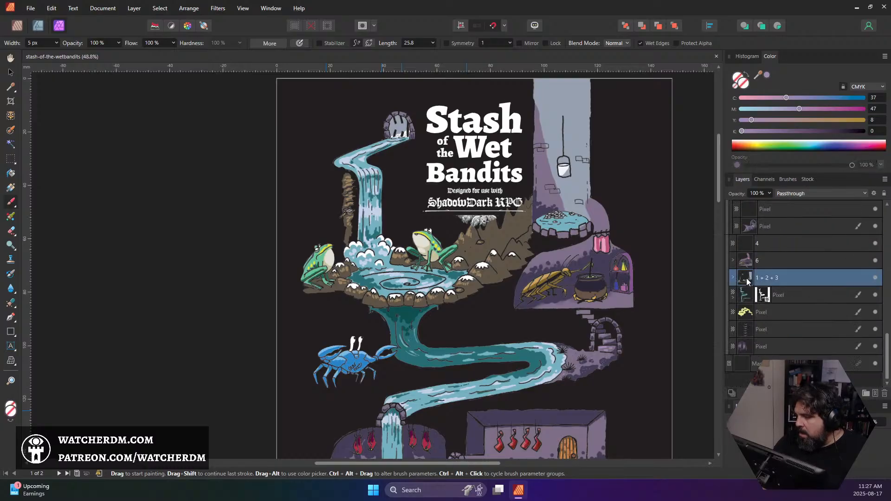
{"action": "left_click", "coordinate": [733, 278]}
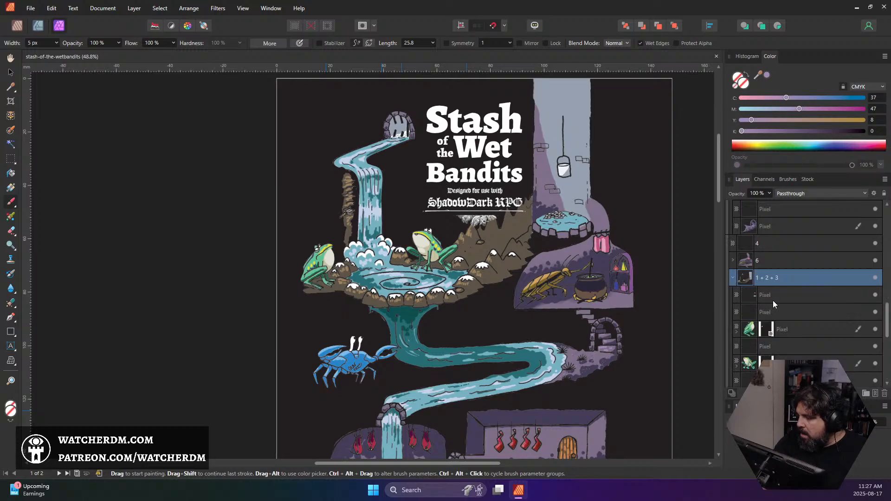
{"action": "scroll", "coordinate": [774, 301], "scroll_direction": "down", "scroll_amount": 5}
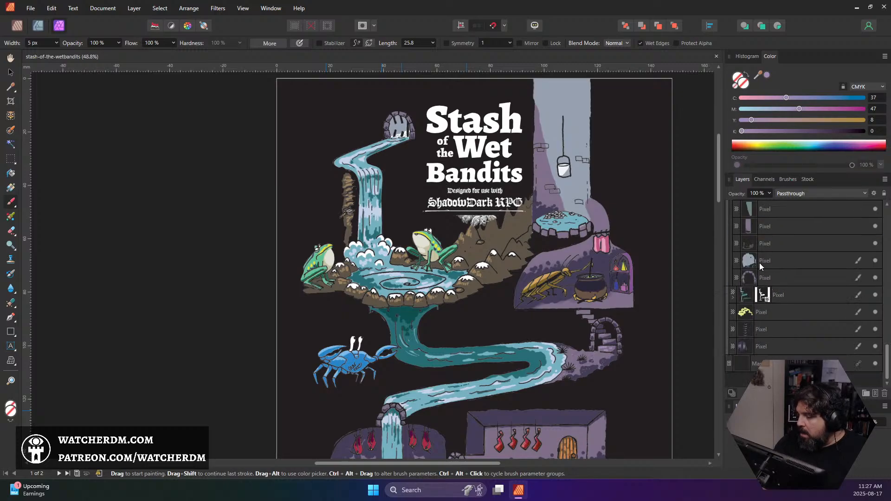
{"action": "scroll", "coordinate": [761, 277], "scroll_direction": "up", "scroll_amount": 1}
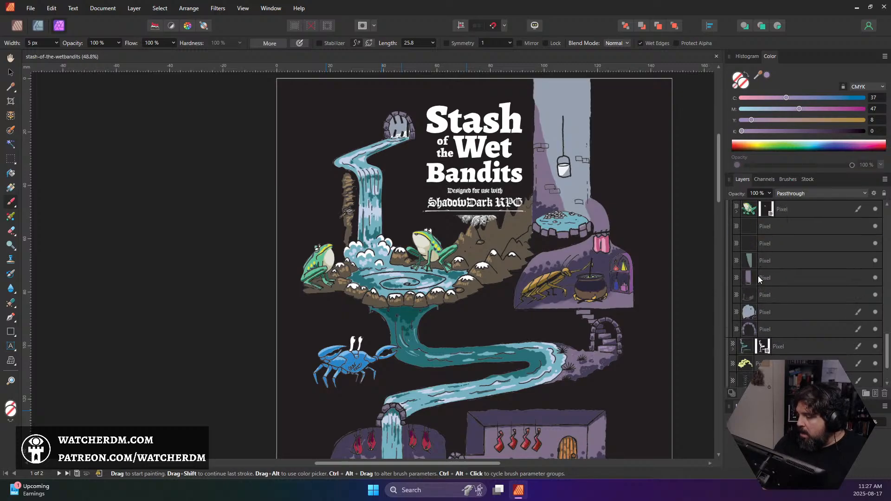
{"action": "scroll", "coordinate": [760, 278], "scroll_direction": "up", "scroll_amount": 1}
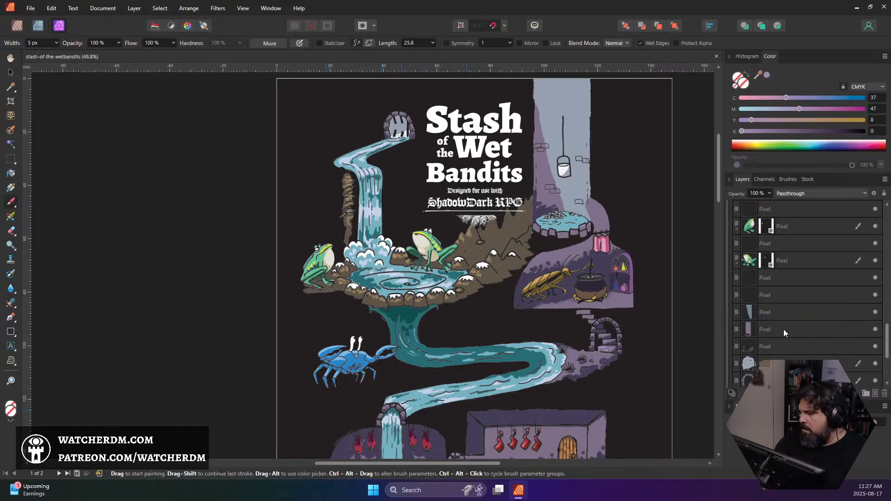
{"action": "scroll", "coordinate": [783, 328], "scroll_direction": "up", "scroll_amount": 2}
Hide and reshow the masked river layer and the group's tunnel grate layer to check what each contains
{"action": "scroll", "coordinate": [783, 329], "scroll_direction": "down", "scroll_amount": 5}
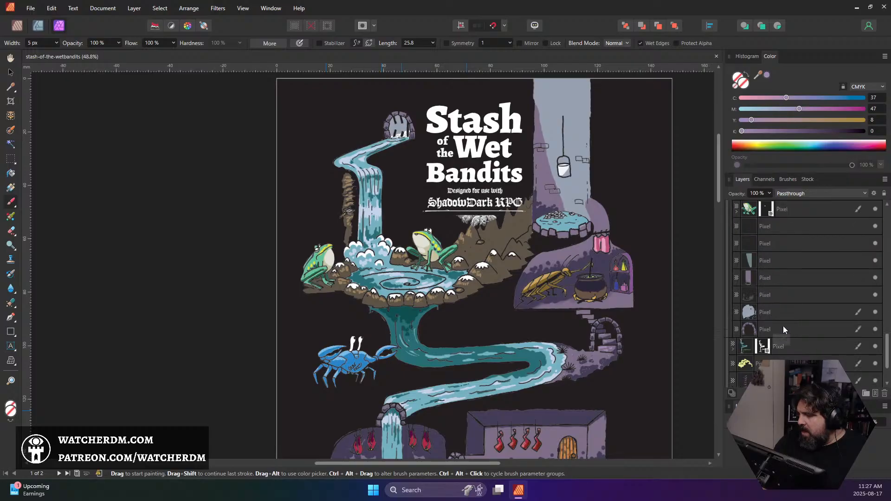
{"action": "left_click", "coordinate": [875, 296]}
{"action": "left_click", "coordinate": [875, 296]}
{"action": "scroll", "coordinate": [776, 297], "scroll_direction": "up", "scroll_amount": 3}
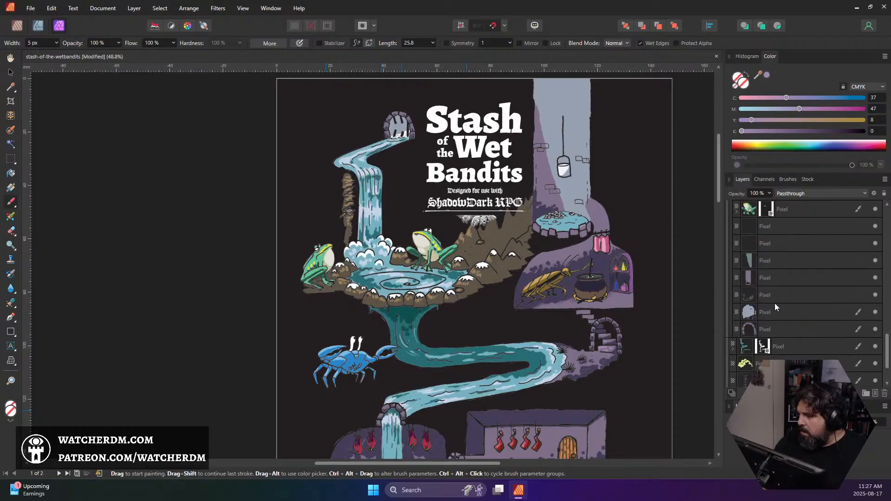
{"action": "left_click", "coordinate": [767, 313]}
{"action": "left_click", "coordinate": [875, 312]}
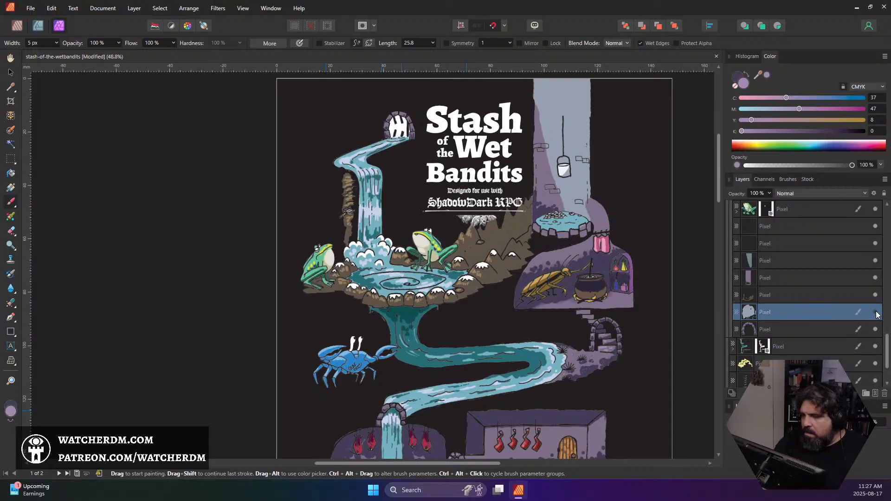
{"action": "left_click", "coordinate": [875, 311]}
Hide and reshow the two well shaft wall layers to check which parts of the shaft each one colours
{"action": "scroll", "coordinate": [832, 304], "scroll_direction": "up", "scroll_amount": 3}
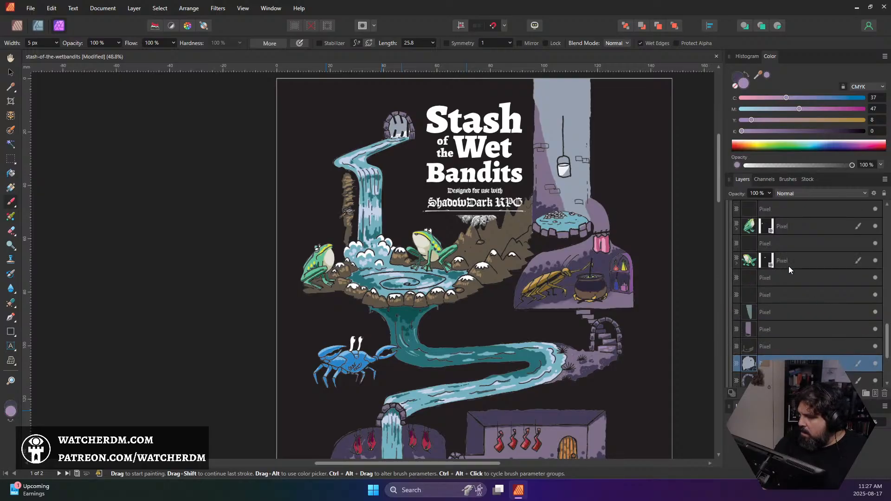
{"action": "left_click", "coordinate": [875, 312]}
{"action": "left_click", "coordinate": [875, 312]}
{"action": "left_click", "coordinate": [875, 312]}
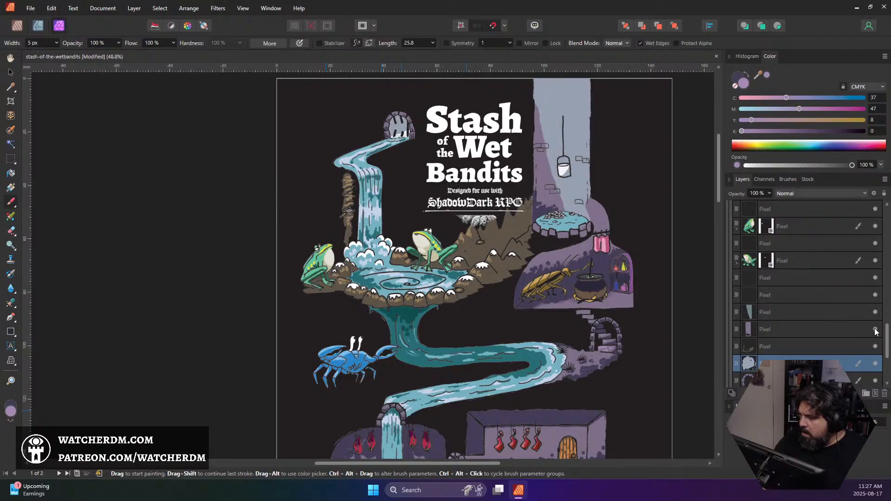
{"action": "left_click", "coordinate": [874, 330]}
{"action": "left_click", "coordinate": [875, 330]}
{"action": "left_click", "coordinate": [874, 330]}
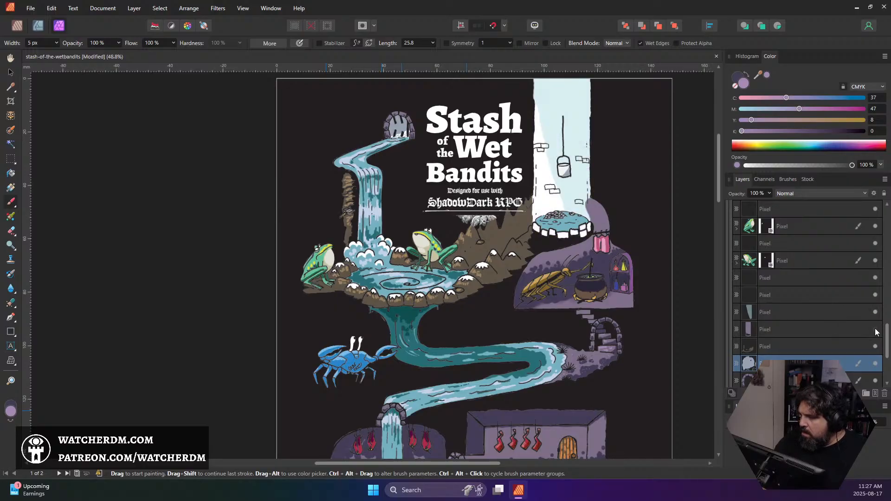
{"action": "left_click", "coordinate": [875, 329]}
{"action": "scroll", "coordinate": [867, 306], "scroll_direction": "up", "scroll_amount": 2}
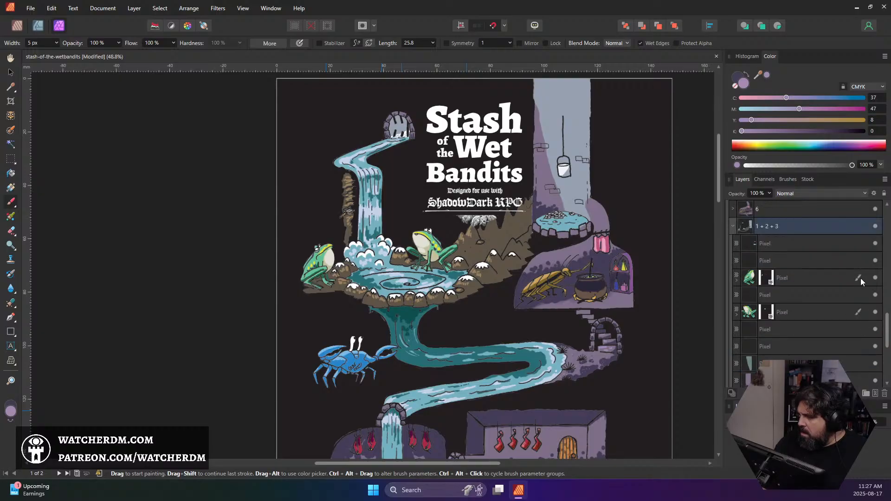
Select the topmost layer in the 1 + 2 + 3 group and toggle its visibility to check its content, leaving it shown
{"action": "left_click", "coordinate": [875, 243]}
{"action": "left_click", "coordinate": [875, 243]}
{"action": "left_click", "coordinate": [821, 243]}
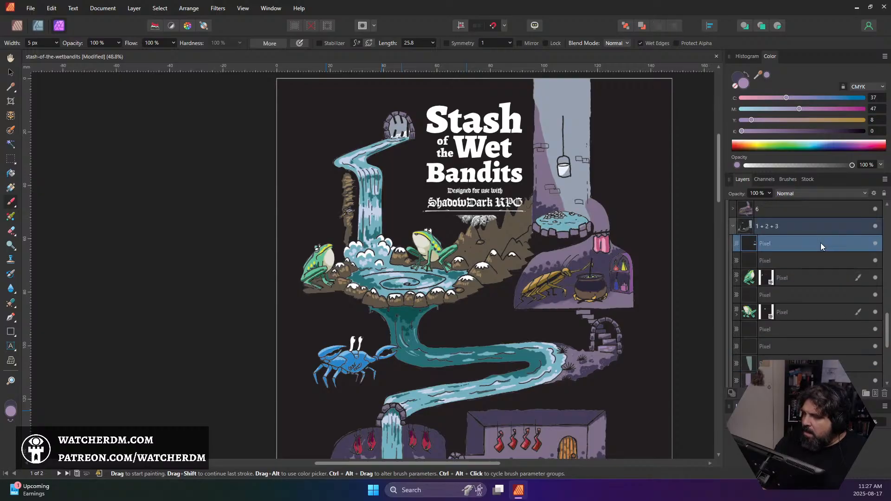
{"action": "left_click", "coordinate": [875, 243]}
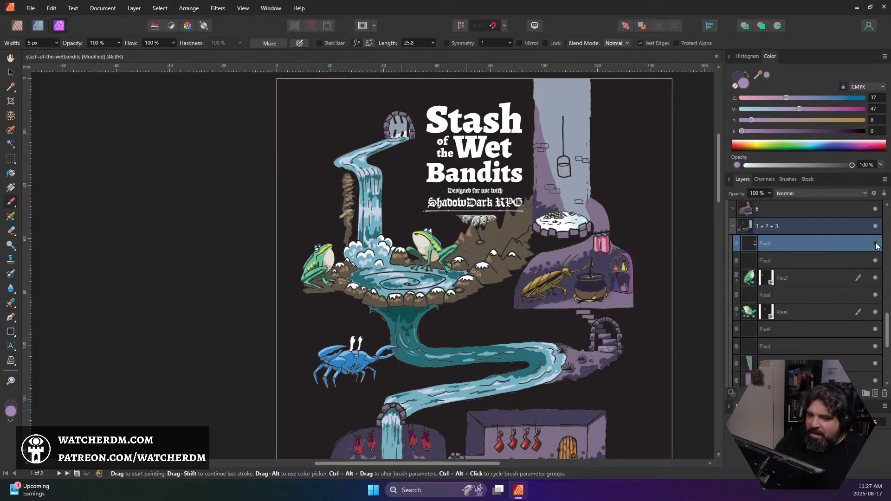
{"action": "left_click", "coordinate": [874, 243]}
{"action": "left_click", "coordinate": [875, 243]}
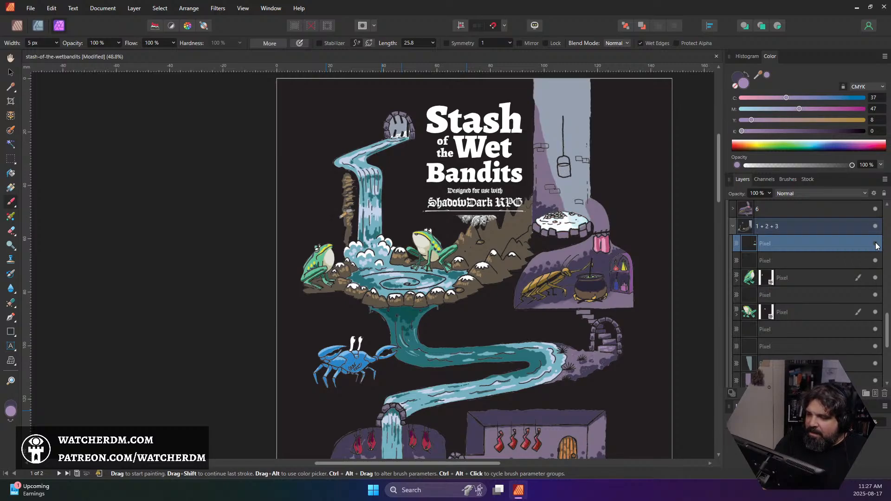
{"action": "left_click", "coordinate": [875, 243]}
{"action": "left_click", "coordinate": [875, 244]}
{"action": "left_click", "coordinate": [875, 243]}
{"action": "left_click", "coordinate": [875, 243]}
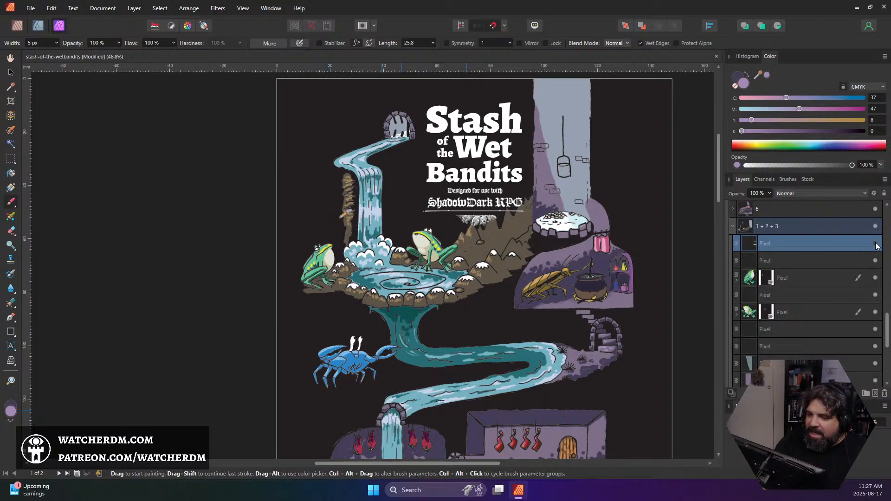
{"action": "left_click", "coordinate": [874, 243]}
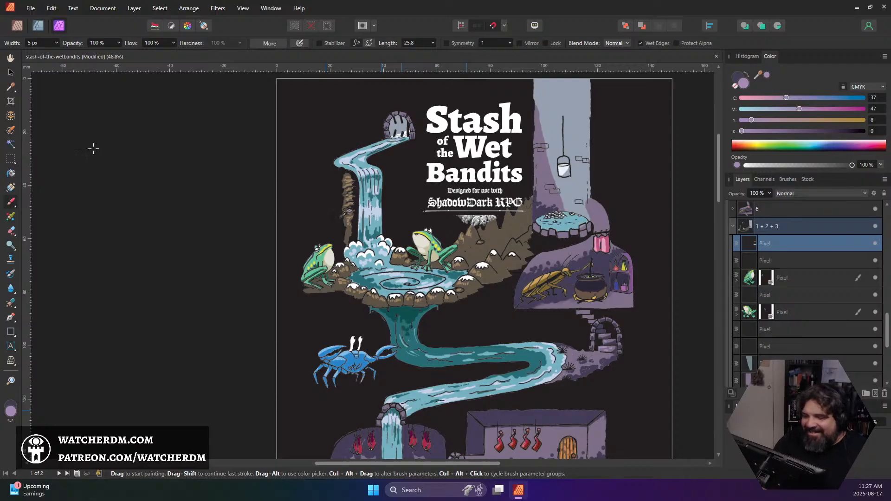
Select a rectangular area around the hanging bucket and well pool and delete the selected layer's colouring inside it
{"action": "left_click", "coordinate": [11, 158]}
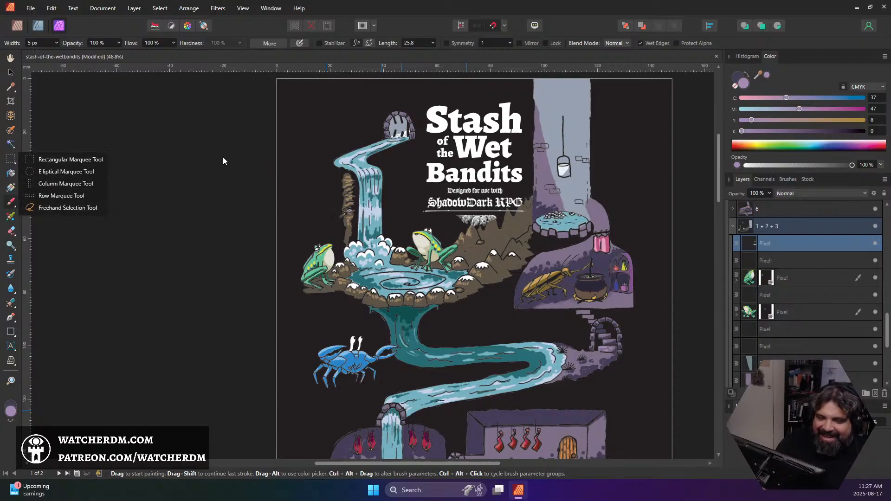
{"action": "left_click", "coordinate": [68, 156]}
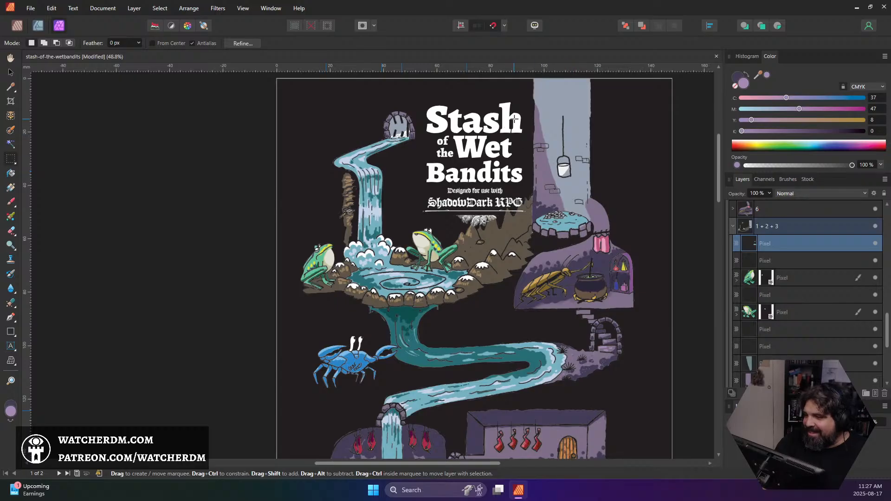
{"action": "left_click_drag", "start_coordinate": [513, 118], "coordinate": [628, 269]}
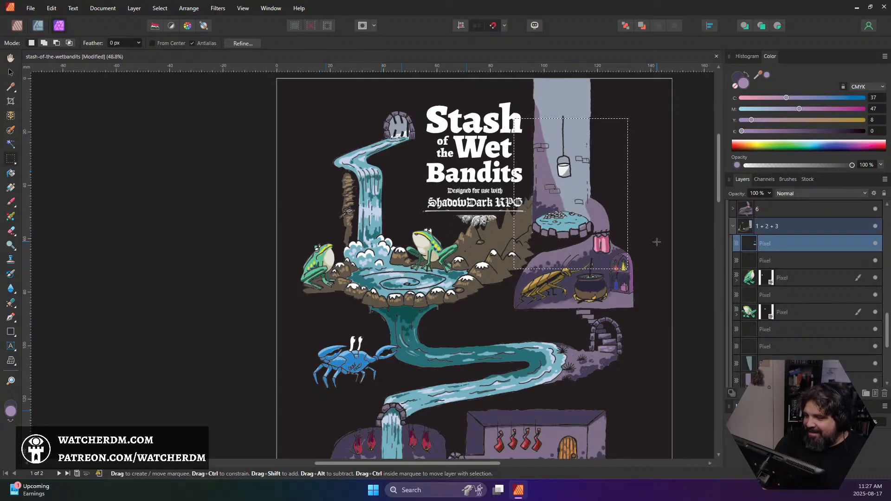
{"action": "key", "text": "Delete"}
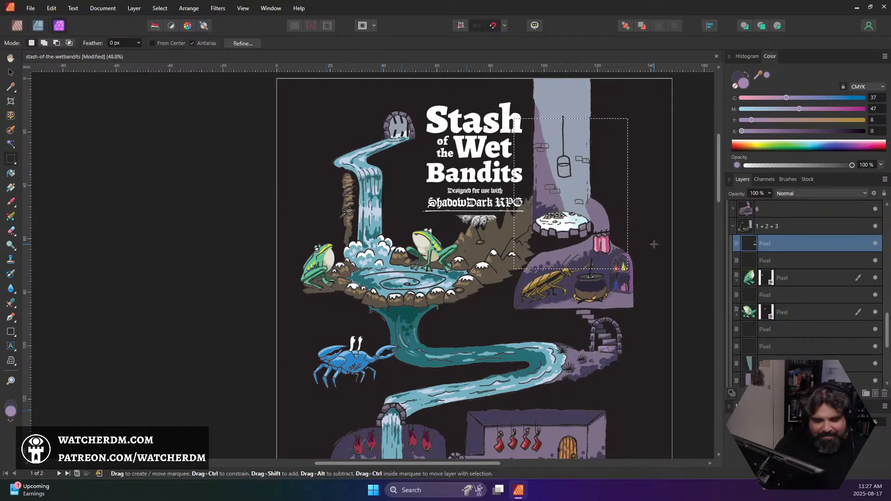
Paste the cut bucket and pool colouring as a separate layer, clear the selection and move the layer one place down in the 1 + 2 + 3 group
{"action": "key", "text": "ctrl+v"}
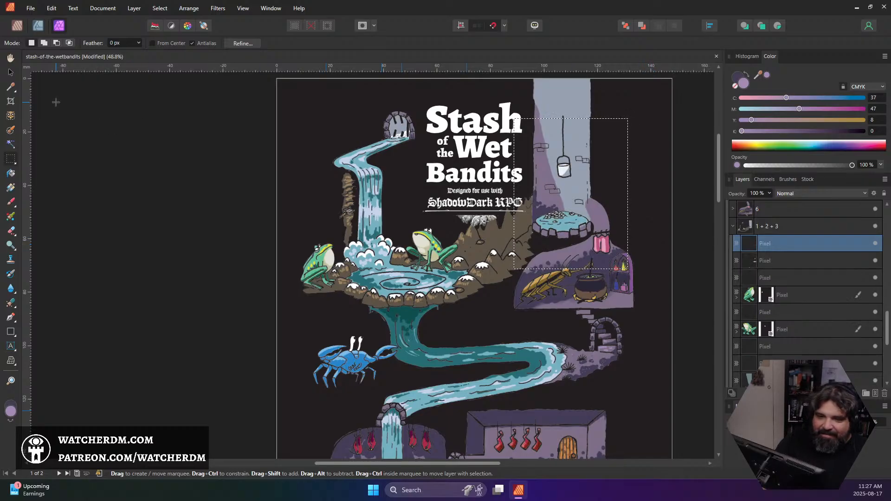
{"action": "key", "text": "v"}
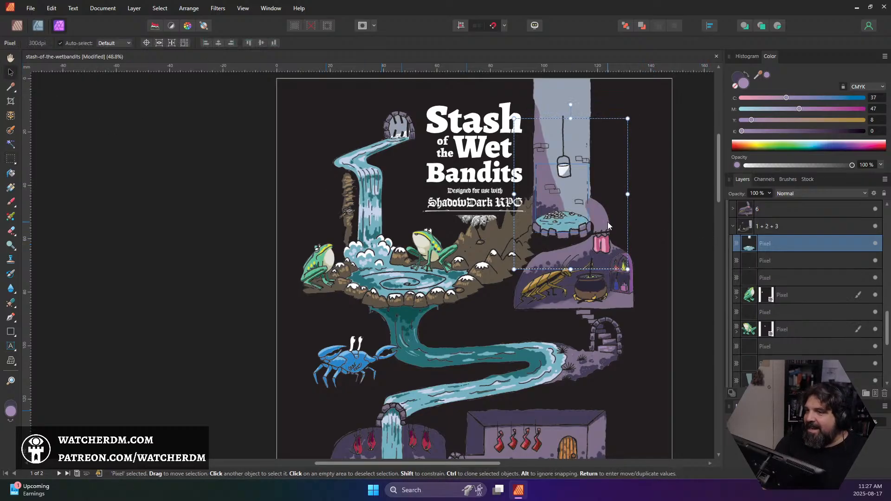
{"action": "key", "text": "ctrl+d"}
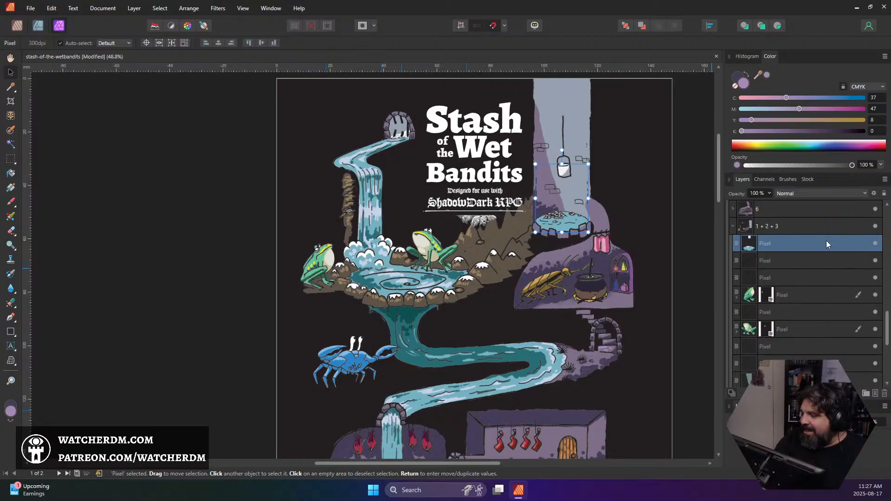
{"action": "left_click_drag", "start_coordinate": [826, 240], "coordinate": [823, 266]}
Paint pale blue highlights across the well pool's water, sampling the colour from the highlights of the frogs' pool
{"action": "scroll", "coordinate": [559, 210], "scroll_direction": "up", "scroll_amount": 5}
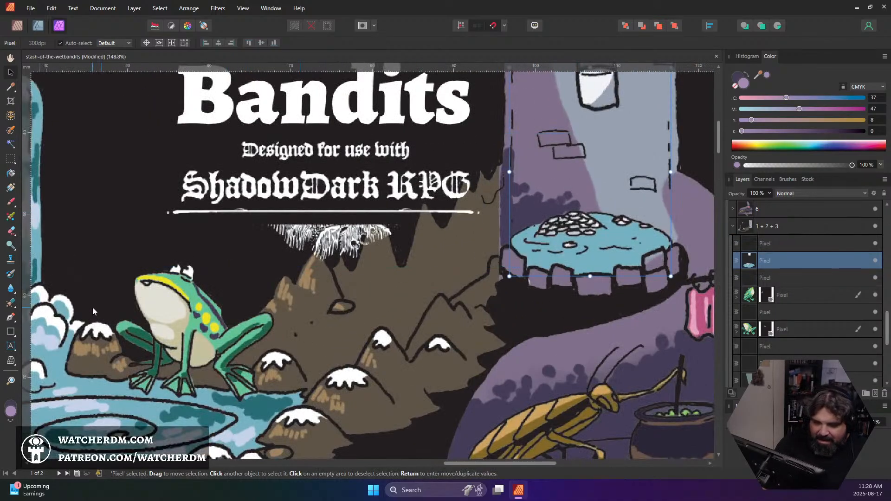
{"action": "left_click", "coordinate": [10, 204]}
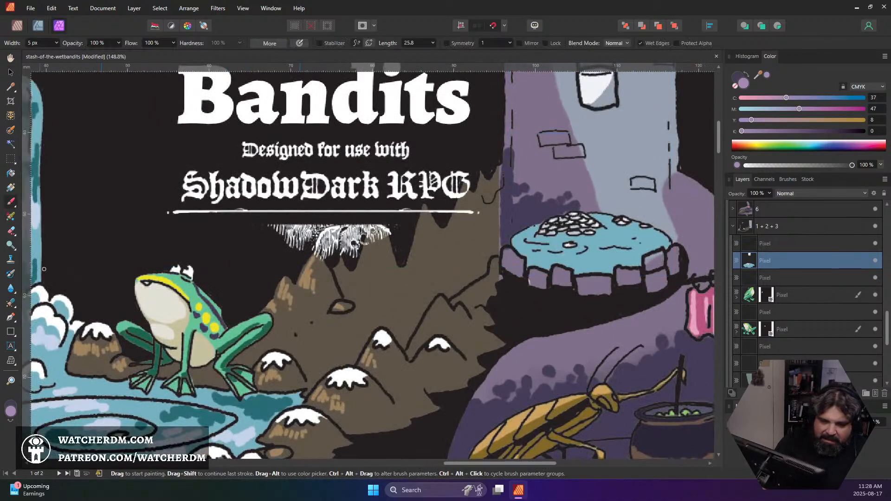
{"action": "left_click", "coordinate": [241, 438], "text": "alt"}
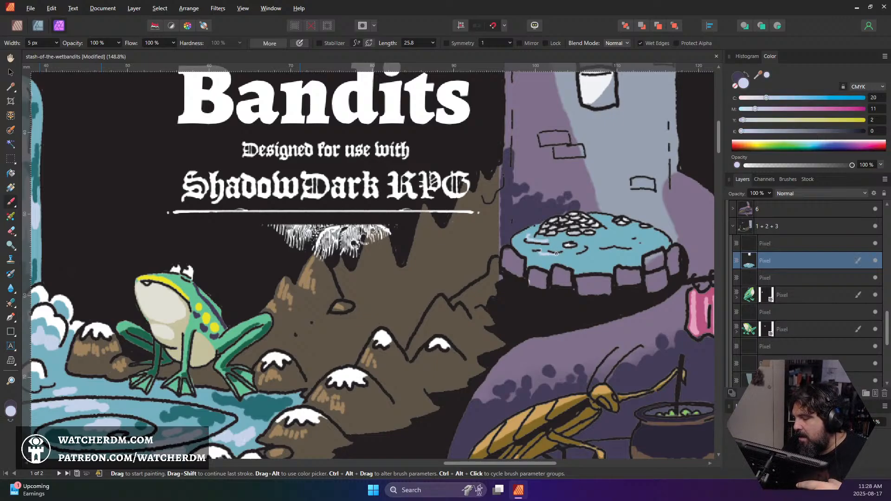
{"action": "mouse_move", "coordinate": [556, 253]}
{"action": "left_mouse_down"}
{"action": "mouse_move", "coordinate": [634, 252]}
{"action": "mouse_move", "coordinate": [612, 256]}
{"action": "mouse_move", "coordinate": [626, 256]}
{"action": "mouse_move", "coordinate": [650, 242]}
{"action": "mouse_move", "coordinate": [625, 237]}
{"action": "left_mouse_up"}
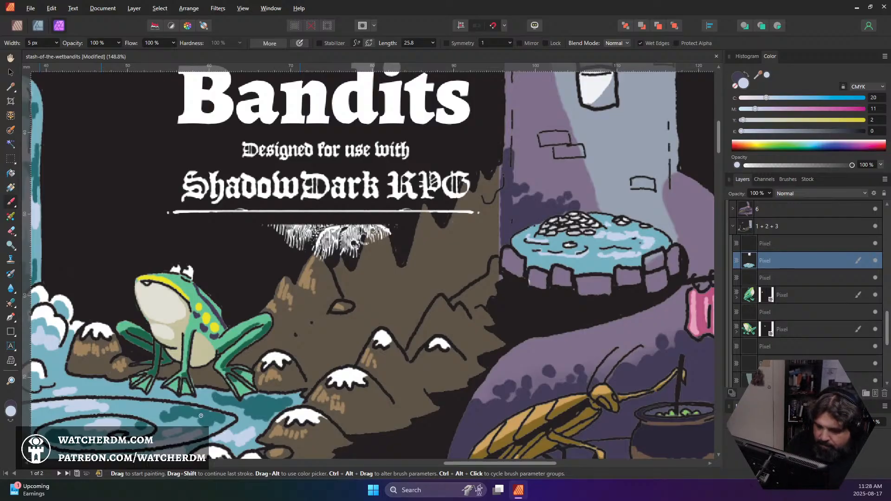
Paint dark teal shadows on the well pool's water and along its front rim, sampling the colour from the frogs' pool
{"action": "left_click", "coordinate": [218, 406], "text": "alt"}
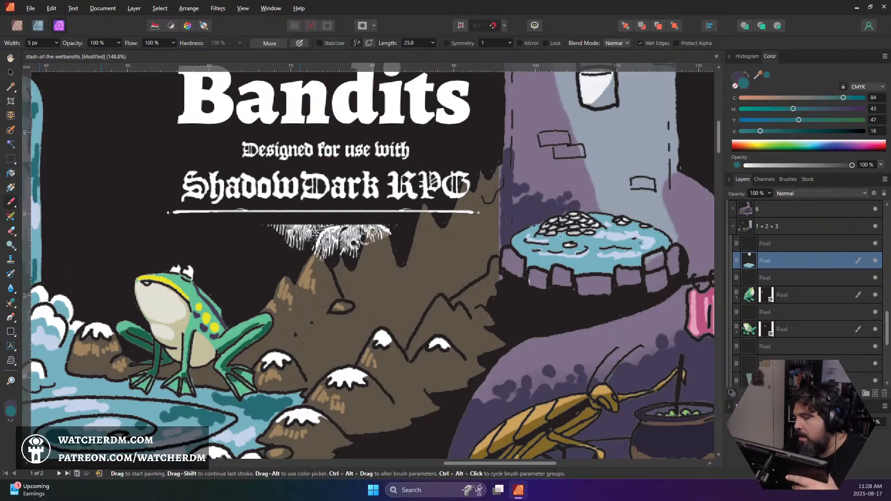
{"action": "mouse_move", "coordinate": [556, 237]}
{"action": "left_mouse_down"}
{"action": "mouse_move", "coordinate": [576, 237]}
{"action": "mouse_move", "coordinate": [560, 237]}
{"action": "mouse_move", "coordinate": [601, 246]}
{"action": "mouse_move", "coordinate": [594, 244]}
{"action": "mouse_move", "coordinate": [629, 228]}
{"action": "mouse_move", "coordinate": [619, 228]}
{"action": "mouse_move", "coordinate": [659, 246]}
{"action": "left_mouse_up"}
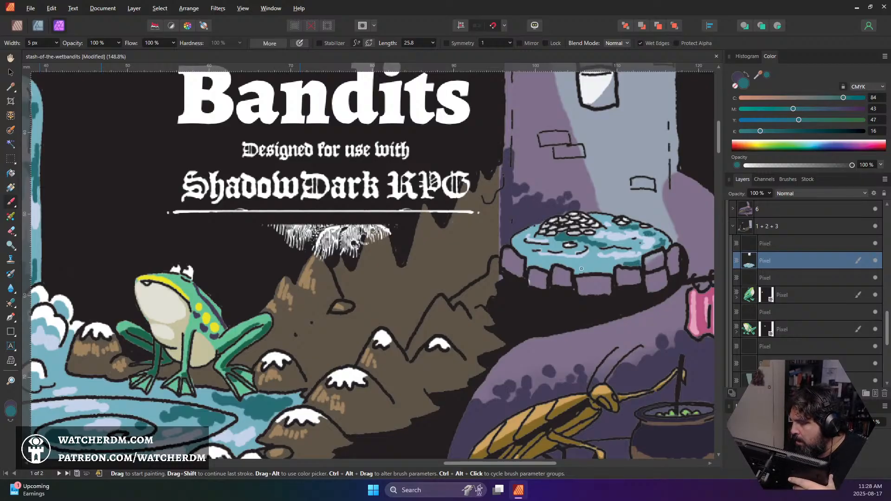
{"action": "mouse_move", "coordinate": [581, 268]}
{"action": "left_mouse_down"}
{"action": "mouse_move", "coordinate": [603, 264]}
{"action": "mouse_move", "coordinate": [529, 262]}
{"action": "left_mouse_up"}
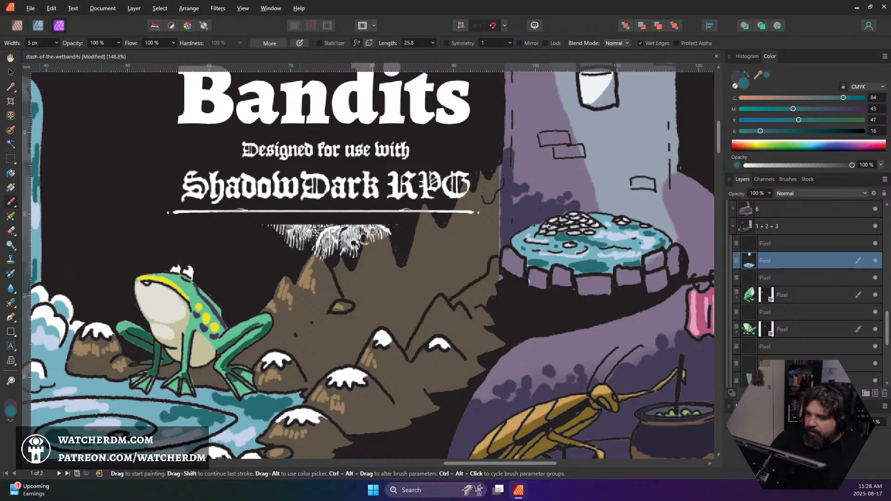
{"action": "scroll", "coordinate": [608, 214], "scroll_direction": "down", "scroll_amount": 3}
{"action": "scroll", "coordinate": [608, 214], "scroll_direction": "down", "scroll_amount": 3}
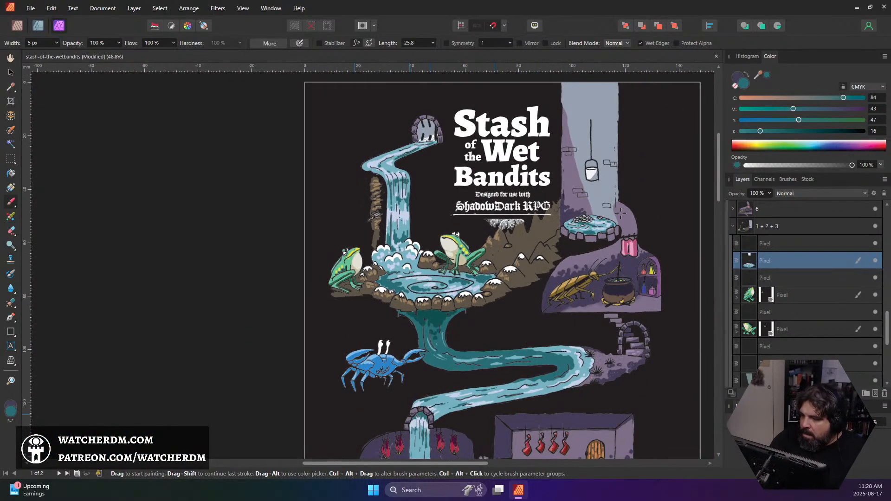
Select the treasure chest and skeleton layer, sample the skull's bone colour and change the brush colour to the darker greyish shade 857D68
{"action": "scroll", "coordinate": [604, 194], "scroll_direction": "up", "scroll_amount": 1}
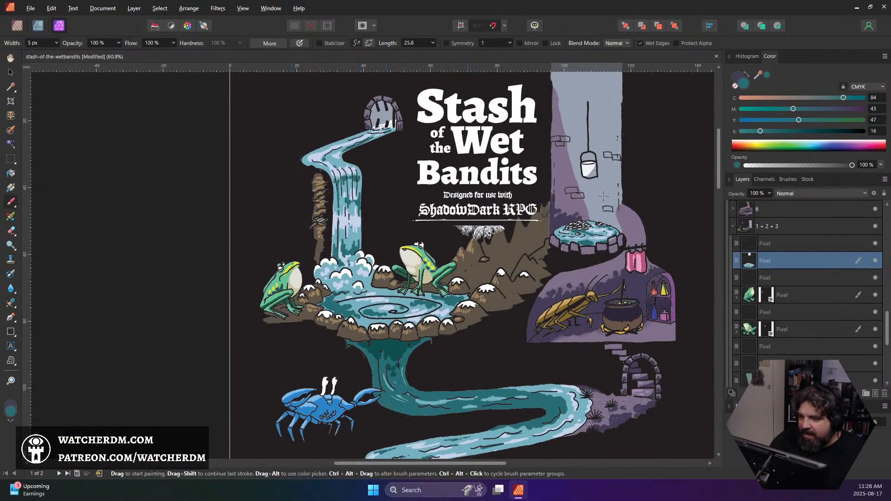
{"action": "scroll", "coordinate": [605, 183], "scroll_direction": "down", "scroll_amount": 10}
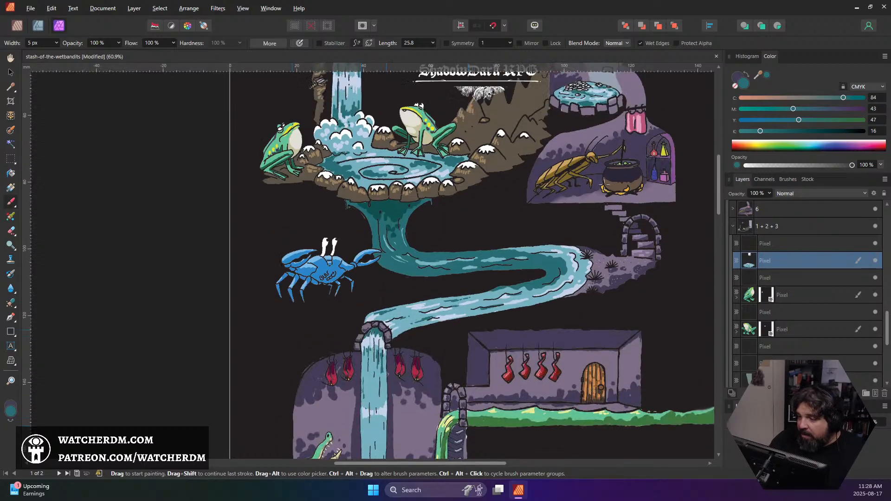
{"action": "scroll", "coordinate": [602, 186], "scroll_direction": "down", "scroll_amount": 5}
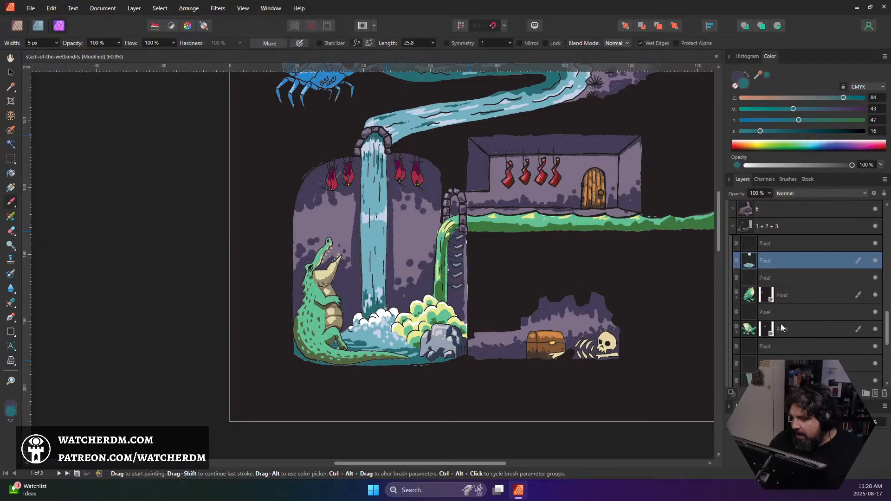
{"action": "scroll", "coordinate": [800, 327], "scroll_direction": "down", "scroll_amount": 5}
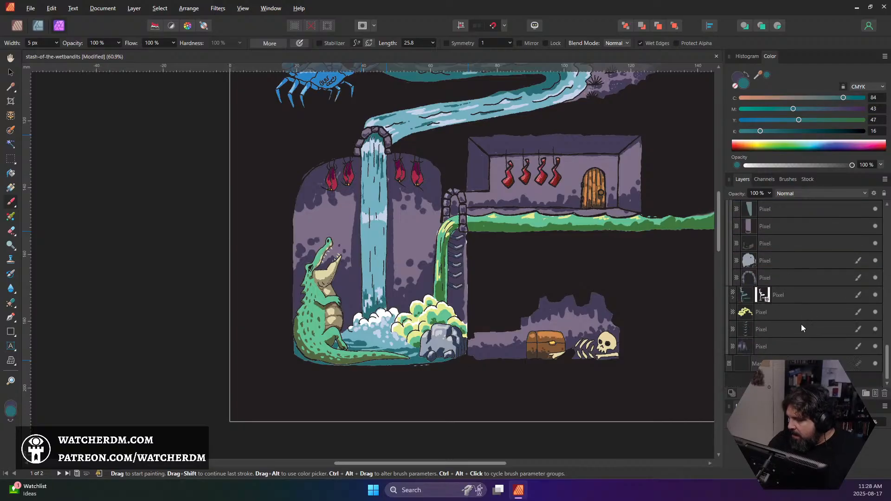
{"action": "scroll", "coordinate": [775, 320], "scroll_direction": "up", "scroll_amount": 5}
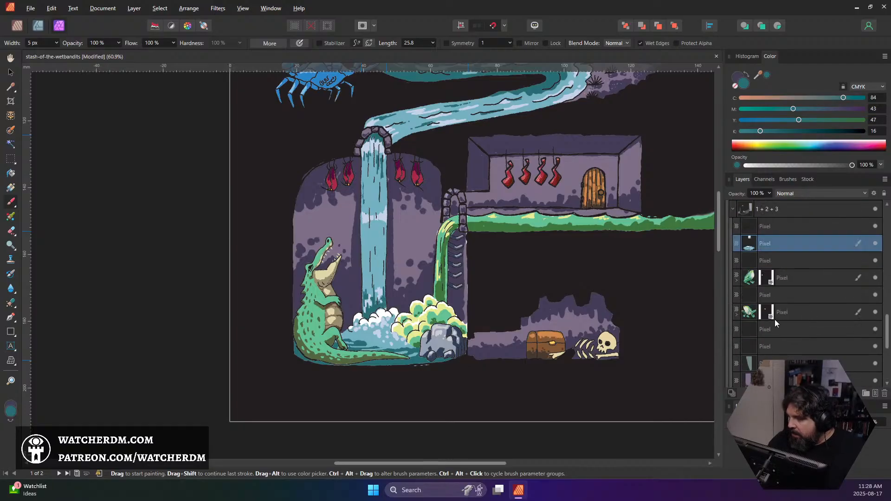
{"action": "scroll", "coordinate": [776, 322], "scroll_direction": "up", "scroll_amount": 3}
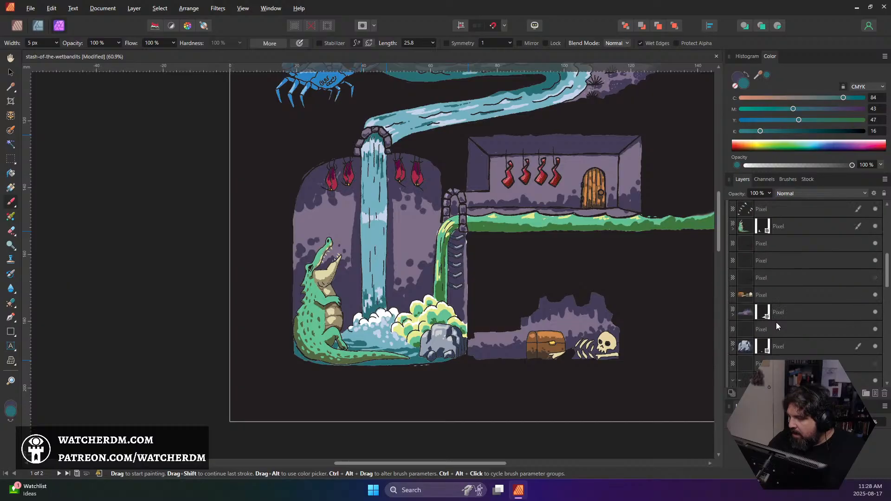
{"action": "left_click", "coordinate": [765, 299]}
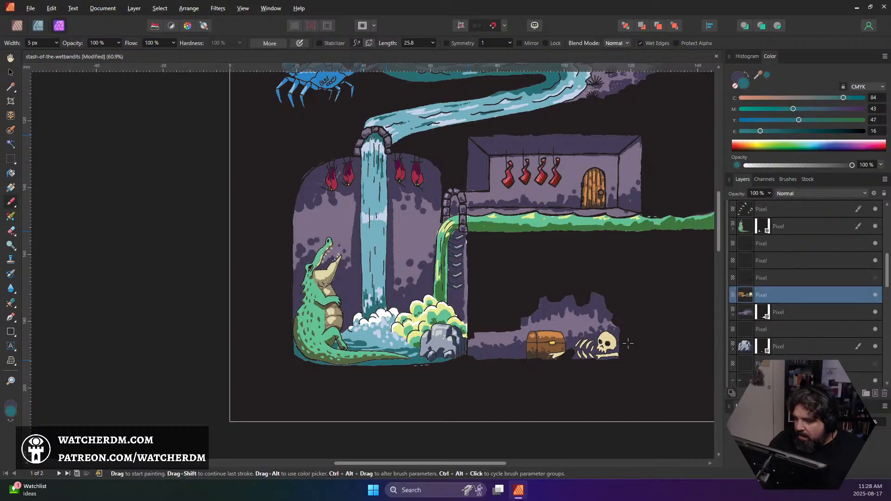
{"action": "left_click", "coordinate": [608, 339], "text": "alt"}
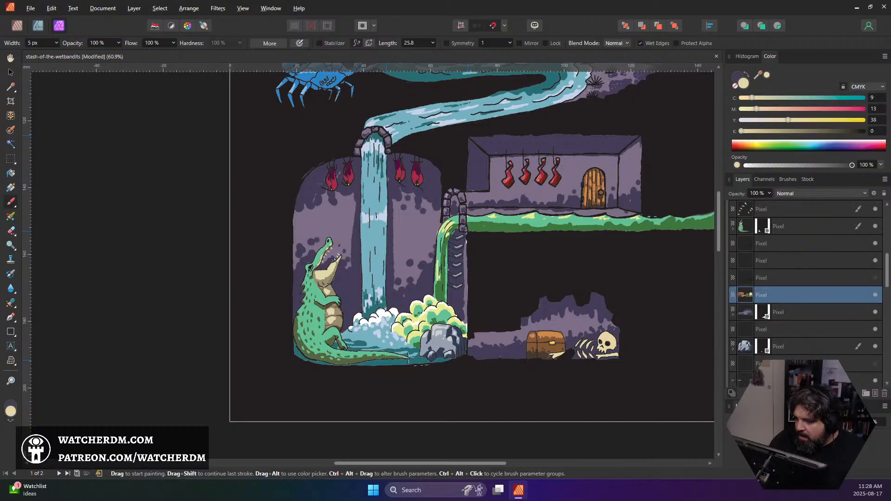
{"action": "left_click", "coordinate": [11, 410]}
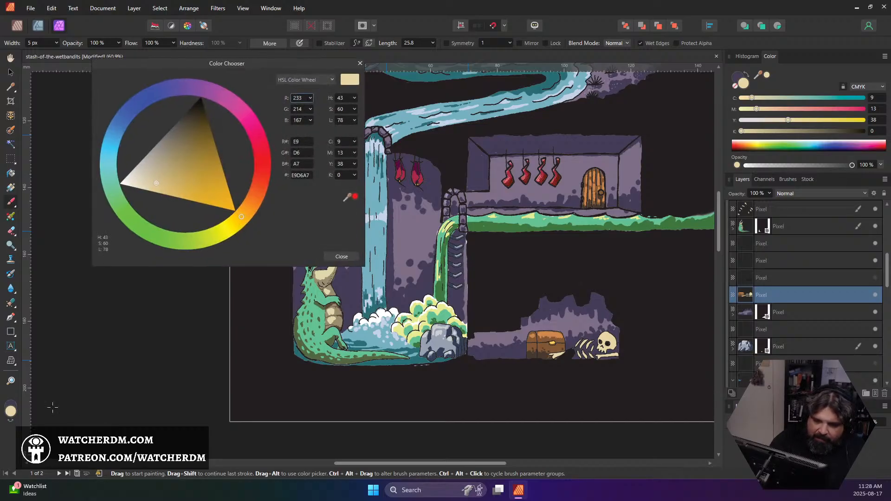
{"action": "left_click", "coordinate": [170, 144]}
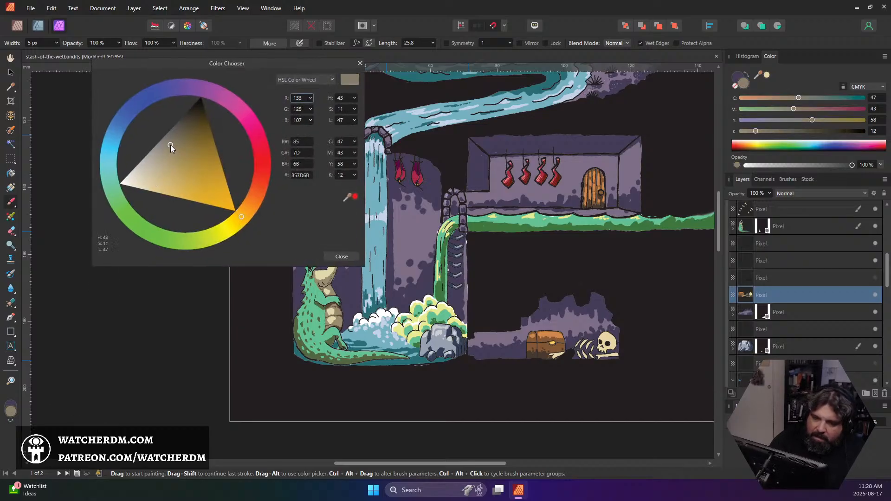
{"action": "left_click", "coordinate": [341, 257]}
Set the brush width to 6 px and add a mask to the chest and skeleton layer from a selection of its contents
{"action": "scroll", "coordinate": [617, 343], "scroll_direction": "up", "scroll_amount": 6}
{"action": "key", "text": "bracketleft"}
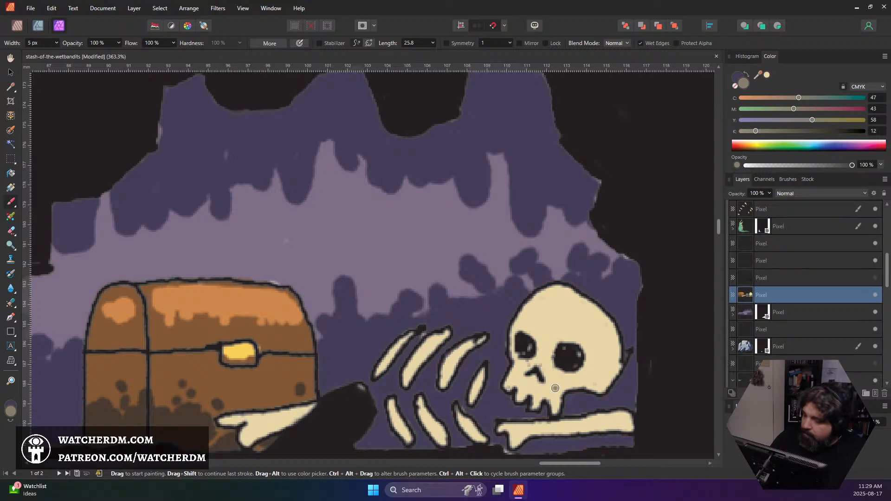
{"action": "key", "text": "bracketright"}
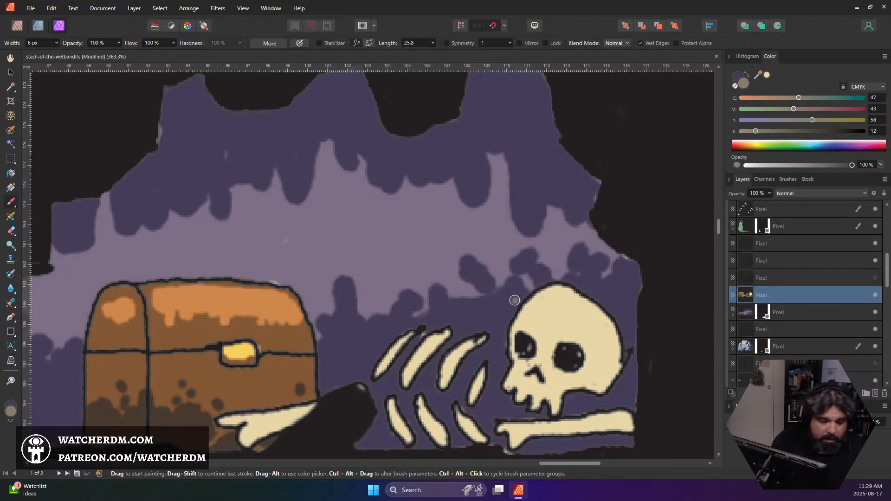
{"action": "key", "text": "ctrl+shift+o"}
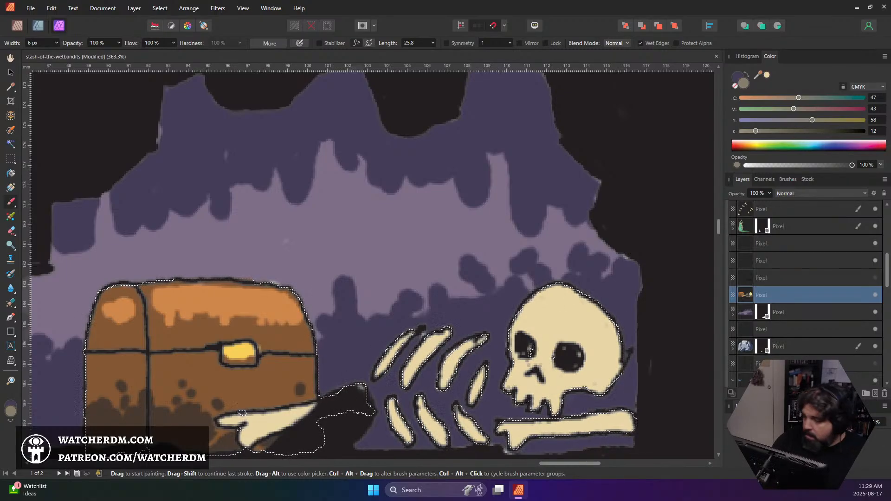
{"action": "left_click", "coordinate": [793, 393]}
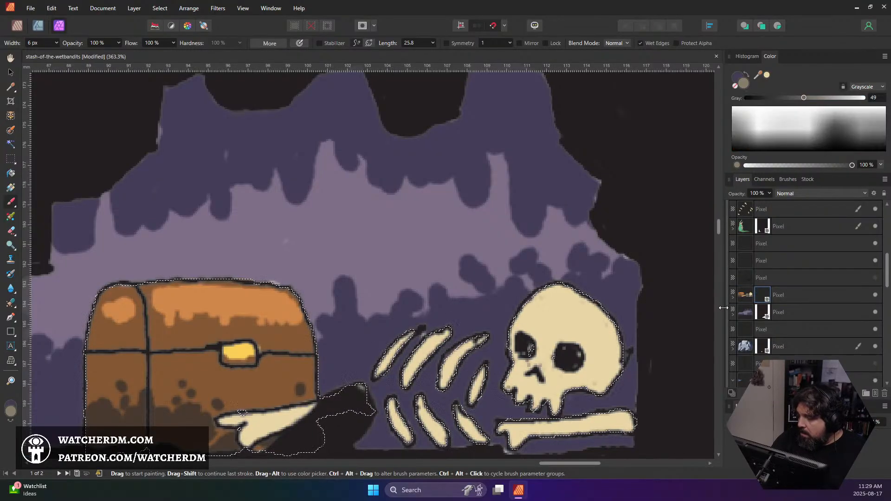
{"action": "left_click", "coordinate": [745, 294]}
{"action": "key", "text": "ctrl+d"}
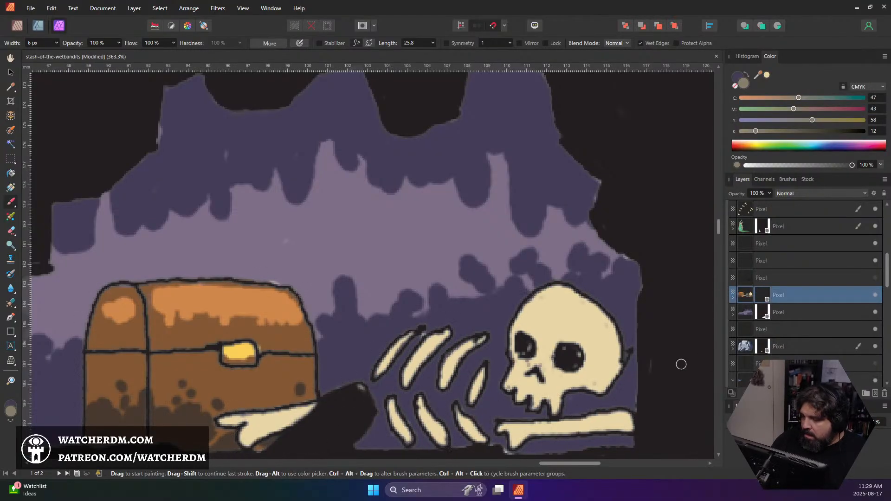
Paint greyish shadows on the skull, the long bone and the ribs, and undo the last stroke on the bone beside the chest
{"action": "mouse_move", "coordinate": [535, 341]}
{"action": "left_mouse_down"}
{"action": "mouse_move", "coordinate": [556, 352]}
{"action": "mouse_move", "coordinate": [552, 359]}
{"action": "mouse_move", "coordinate": [568, 354]}
{"action": "mouse_move", "coordinate": [578, 369]}
{"action": "mouse_move", "coordinate": [570, 372]}
{"action": "mouse_move", "coordinate": [589, 362]}
{"action": "mouse_move", "coordinate": [594, 388]}
{"action": "mouse_move", "coordinate": [584, 385]}
{"action": "mouse_move", "coordinate": [617, 357]}
{"action": "mouse_move", "coordinate": [593, 389]}
{"action": "mouse_move", "coordinate": [612, 379]}
{"action": "mouse_move", "coordinate": [603, 382]}
{"action": "mouse_move", "coordinate": [615, 363]}
{"action": "mouse_move", "coordinate": [561, 390]}
{"action": "mouse_move", "coordinate": [531, 374]}
{"action": "left_mouse_up"}
{"action": "left_click_drag", "start_coordinate": [513, 437], "coordinate": [626, 436]}
{"action": "mouse_move", "coordinate": [457, 439]}
{"action": "left_mouse_down"}
{"action": "mouse_move", "coordinate": [457, 448]}
{"action": "mouse_move", "coordinate": [480, 434]}
{"action": "mouse_move", "coordinate": [437, 431]}
{"action": "mouse_move", "coordinate": [435, 441]}
{"action": "mouse_move", "coordinate": [400, 429]}
{"action": "left_mouse_up"}
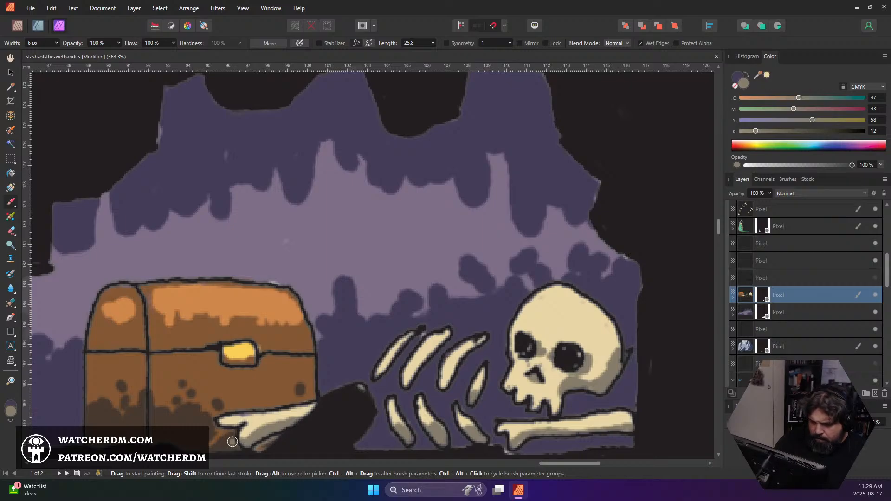
{"action": "key", "text": "ctrl+z"}
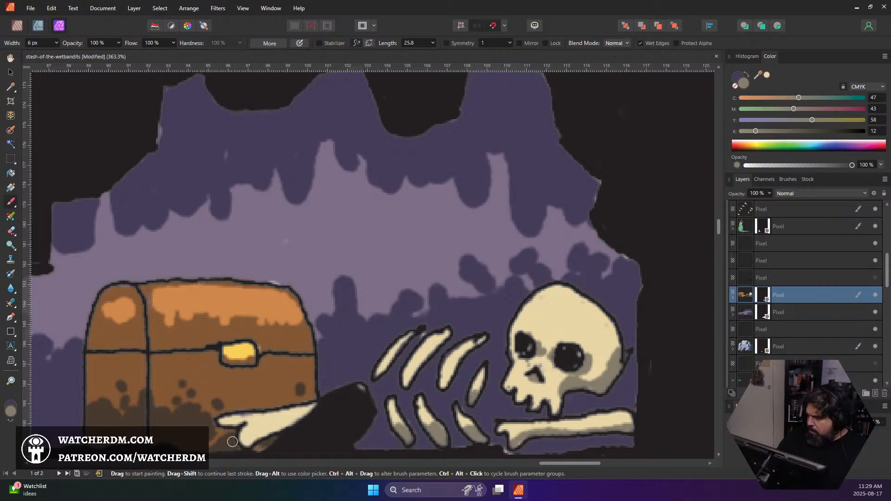
Target the chest and skeleton layer's mask and set the painting colour to white, gray value 100
{"action": "left_click", "coordinate": [763, 298]}
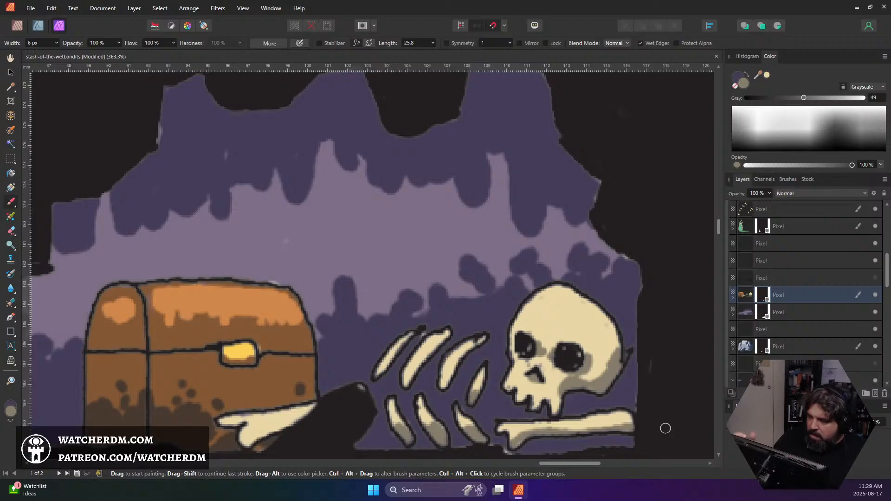
{"action": "left_click", "coordinate": [784, 107]}
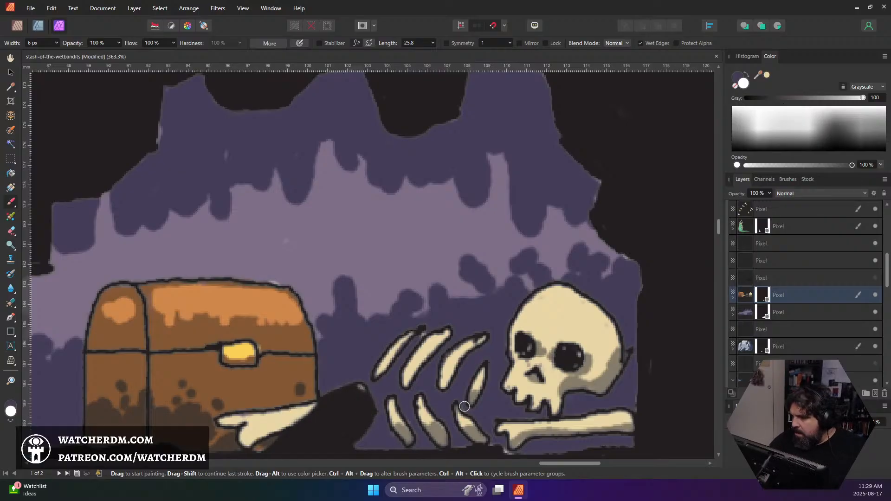
Toggle the visibility of the two layers directly above the chest and skeleton layer to check their content, restoring each one's original state
{"action": "left_click", "coordinate": [874, 279]}
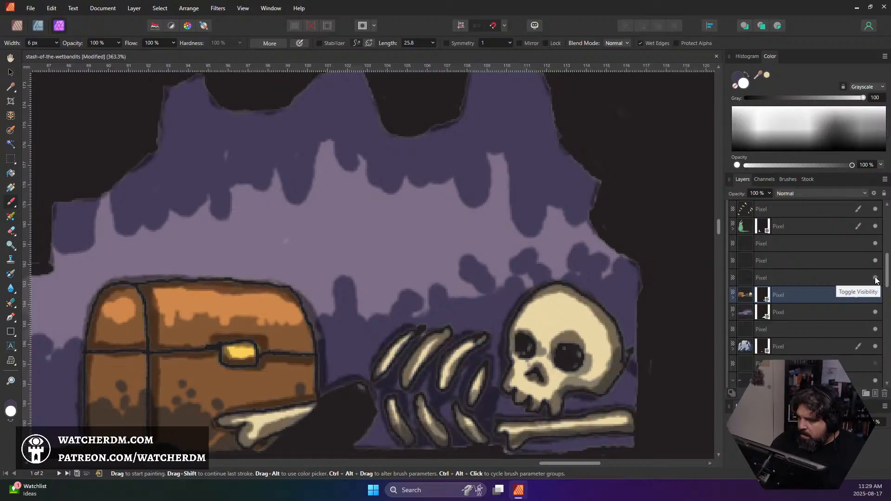
{"action": "left_click", "coordinate": [875, 279]}
{"action": "left_click", "coordinate": [875, 260]}
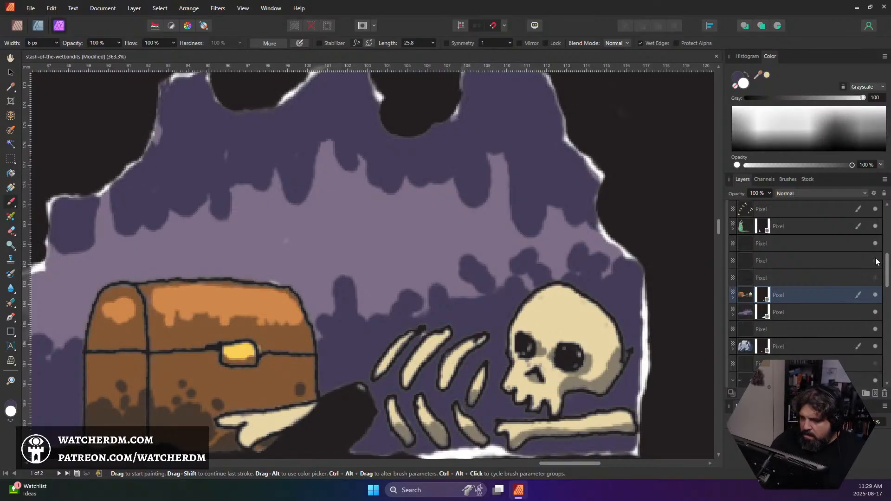
{"action": "left_click", "coordinate": [876, 259]}
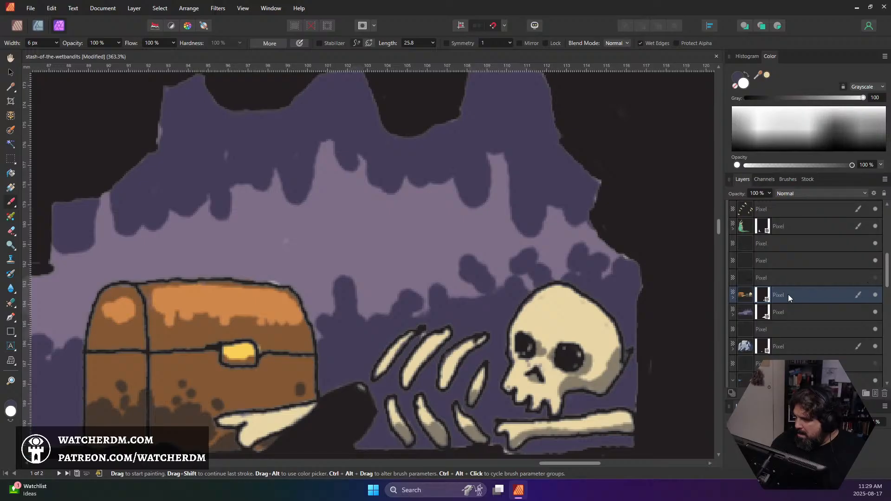
Expand the chest and skeleton layer, select its mask and toggle the mask's visibility to check which parts it hides
{"action": "left_click", "coordinate": [733, 298]}
{"action": "left_click", "coordinate": [762, 311]}
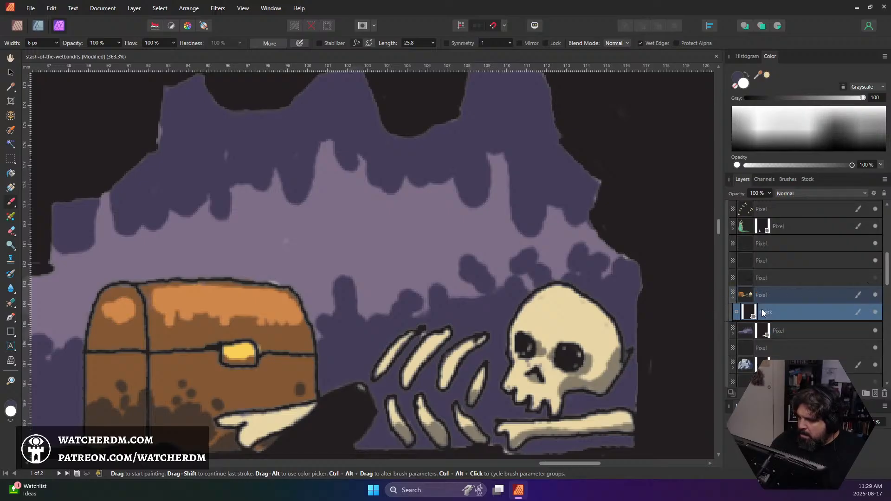
{"action": "left_click", "coordinate": [876, 313]}
{"action": "left_click", "coordinate": [876, 312]}
{"action": "left_click", "coordinate": [876, 313]}
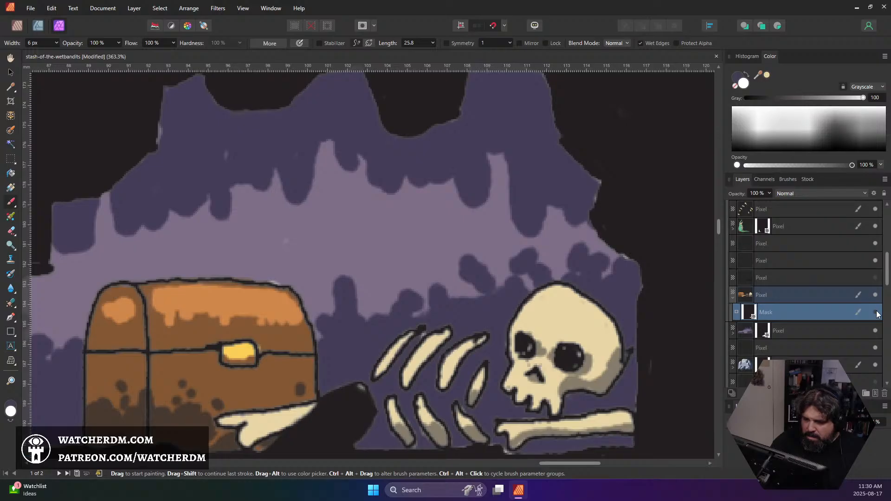
Select the topmost pixel layer in the Art group and toggle its visibility to check what it covers around the chest and skeleton
{"action": "scroll", "coordinate": [622, 325], "scroll_direction": "down", "scroll_amount": 1}
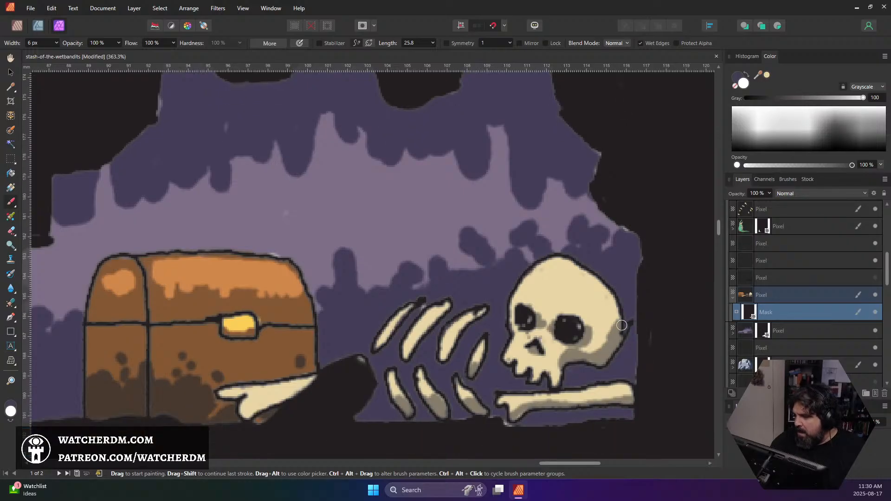
{"action": "scroll", "coordinate": [622, 325], "scroll_direction": "down", "scroll_amount": 3}
{"action": "scroll", "coordinate": [816, 357], "scroll_direction": "down", "scroll_amount": 3}
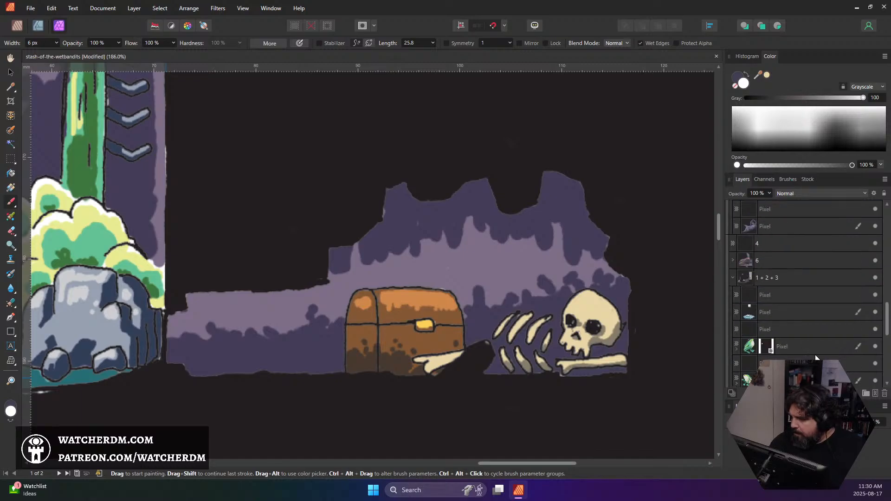
{"action": "scroll", "coordinate": [819, 359], "scroll_direction": "up", "scroll_amount": 5}
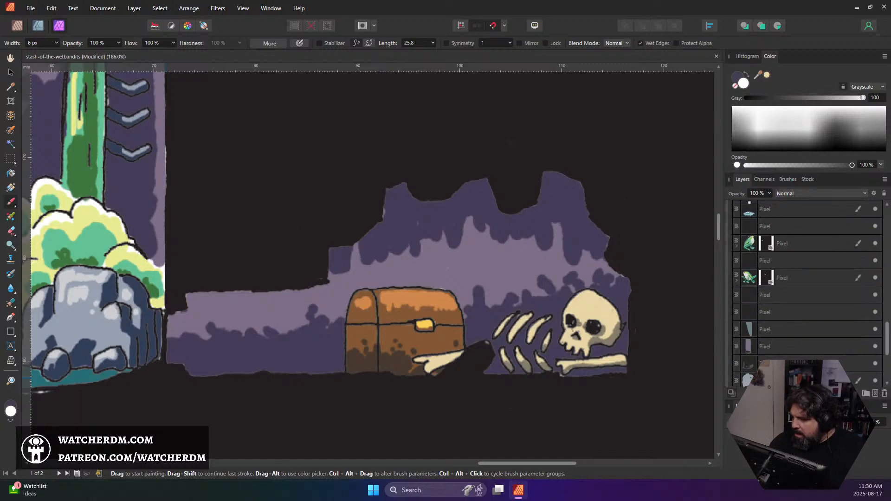
{"action": "left_click", "coordinate": [765, 263]}
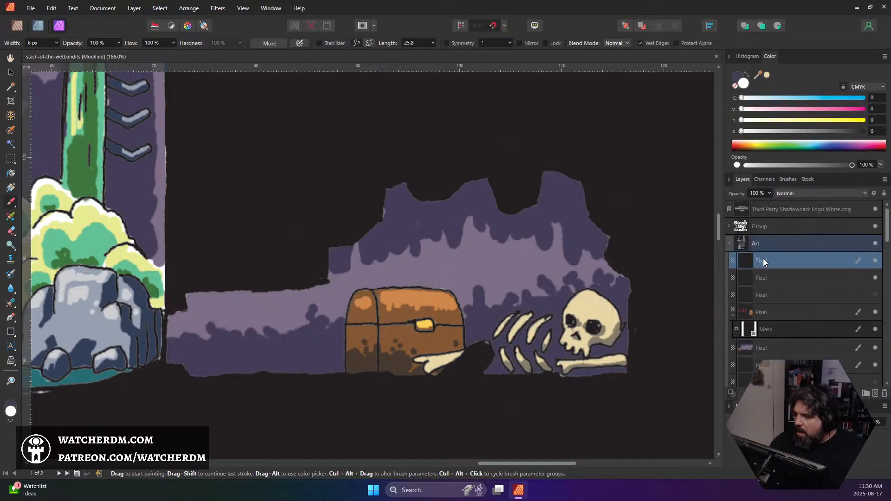
{"action": "left_click", "coordinate": [875, 261]}
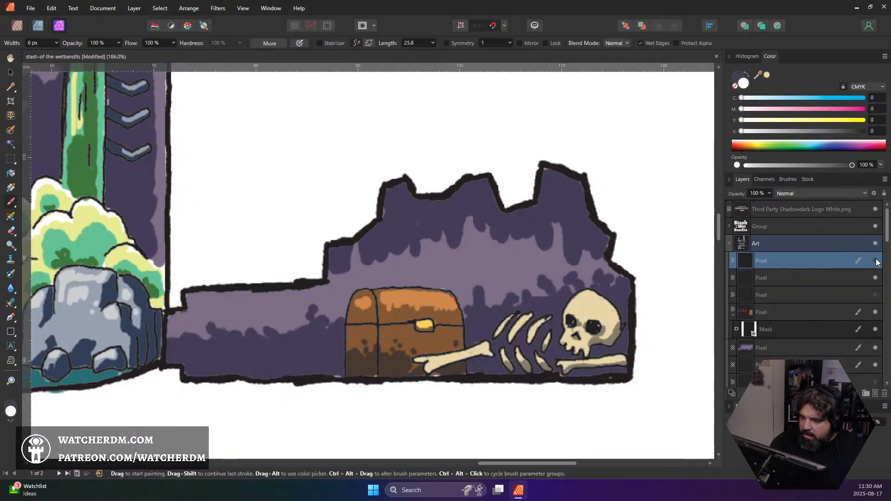
{"action": "left_click", "coordinate": [873, 264]}
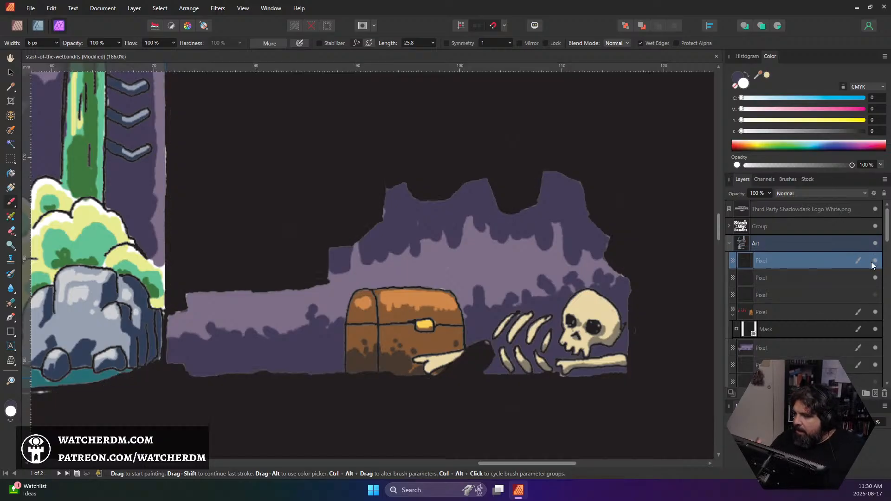
{"action": "double_click", "coordinate": [761, 261]}
{"action": "left_click", "coordinate": [746, 261]}
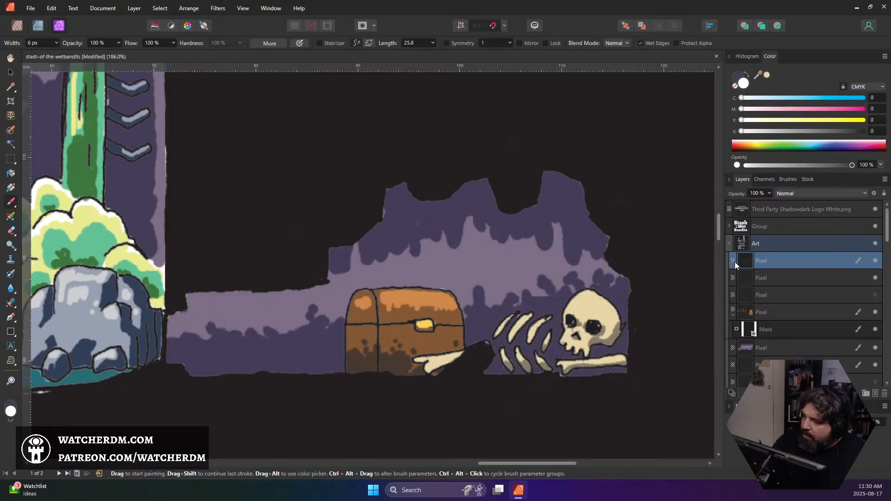
Erase the dark cover over the bone and floor beside the chest on the topmost Art layer, using an 8 px eraser
{"action": "left_click_drag", "start_coordinate": [493, 351], "coordinate": [486, 367]}
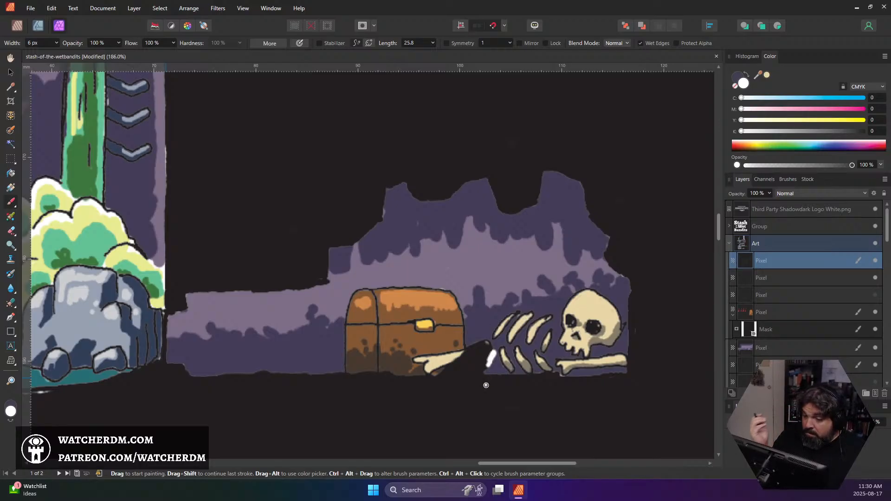
{"action": "key", "text": "ctrl+z"}
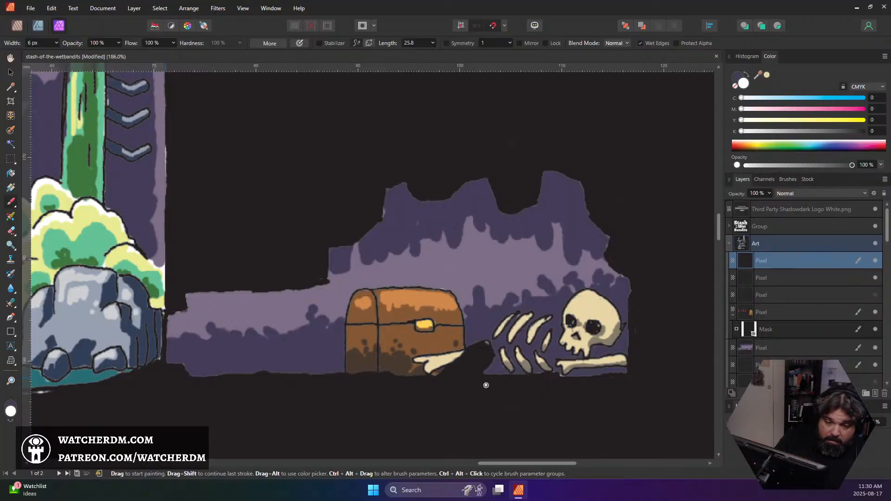
{"action": "key", "text": "e"}
{"action": "mouse_move", "coordinate": [482, 367]}
{"action": "left_mouse_down"}
{"action": "mouse_move", "coordinate": [486, 346]}
{"action": "mouse_move", "coordinate": [471, 345]}
{"action": "mouse_move", "coordinate": [443, 381]}
{"action": "mouse_move", "coordinate": [435, 374]}
{"action": "mouse_move", "coordinate": [491, 370]}
{"action": "mouse_move", "coordinate": [460, 368]}
{"action": "left_mouse_up"}
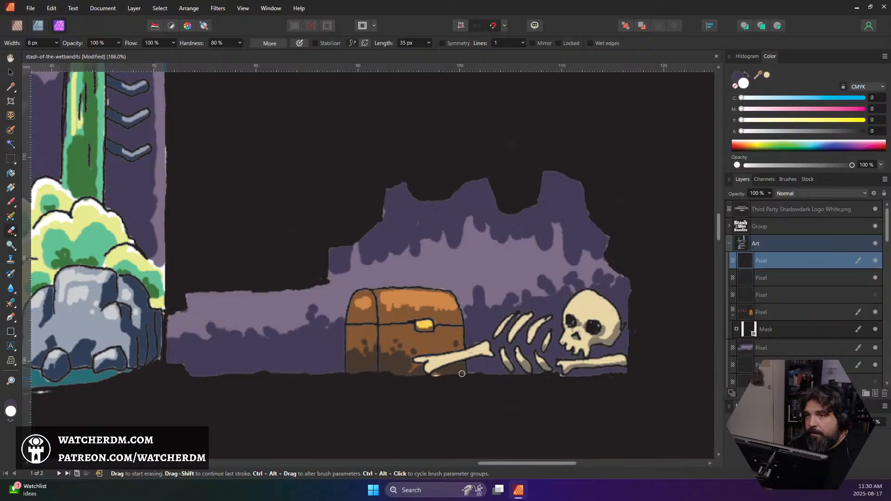
{"action": "left_click_drag", "start_coordinate": [462, 373], "coordinate": [478, 375]}
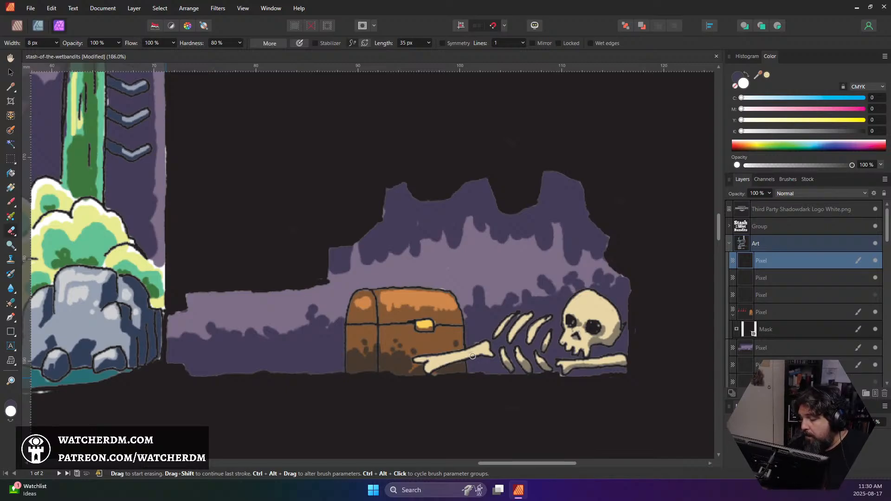
On the chest and skeleton layer, sample the greyish rib shadow and paint it along the underside of the bone crossing the chest
{"action": "key", "text": "b"}
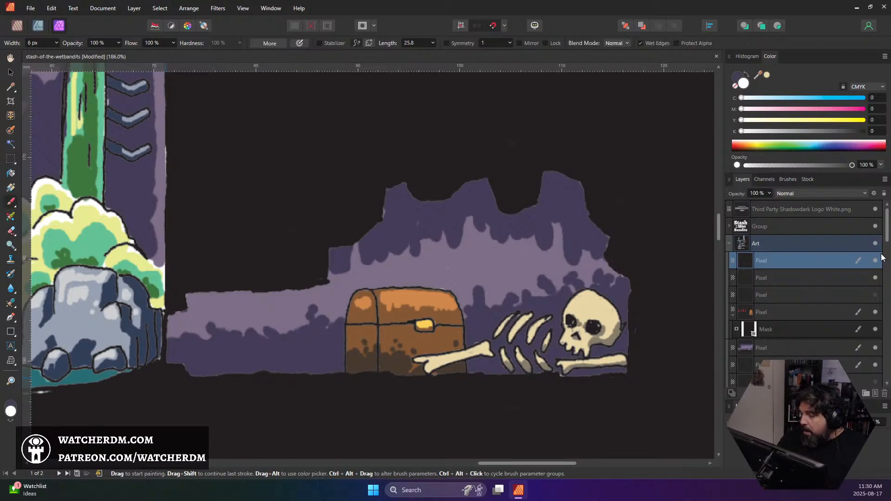
{"action": "scroll", "coordinate": [802, 288], "scroll_direction": "down", "scroll_amount": 5}
{"action": "scroll", "coordinate": [759, 244], "scroll_direction": "up", "scroll_amount": 5}
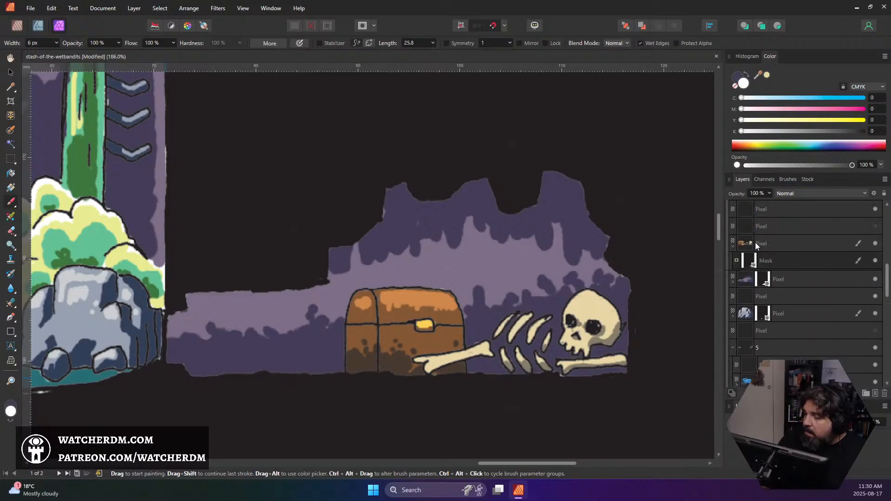
{"action": "left_click", "coordinate": [764, 241]}
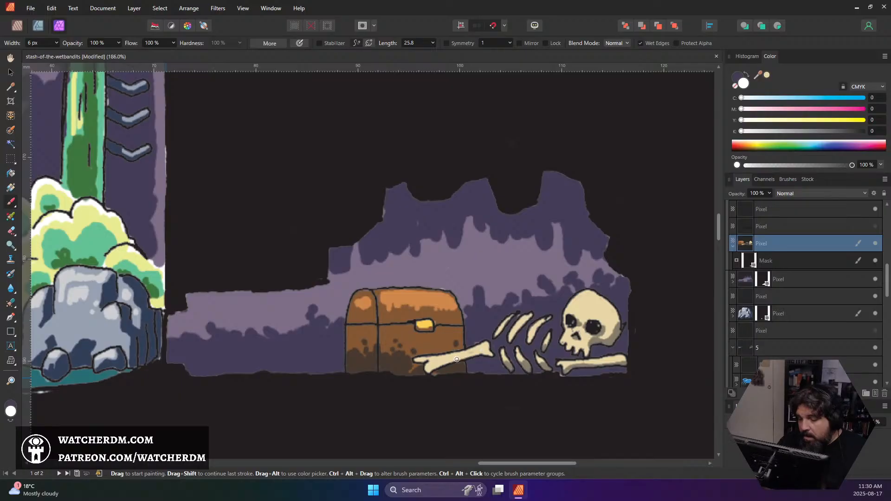
{"action": "left_click", "coordinate": [526, 367], "text": "alt"}
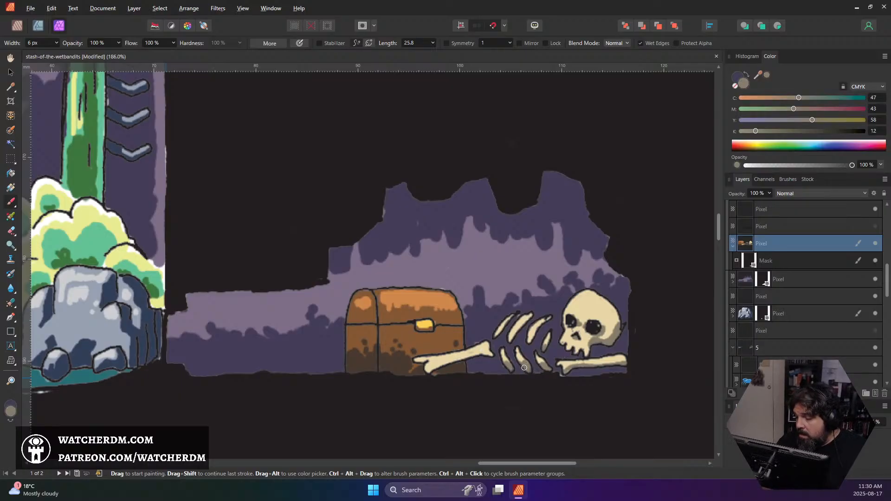
{"action": "left_click_drag", "start_coordinate": [434, 366], "coordinate": [488, 354]}
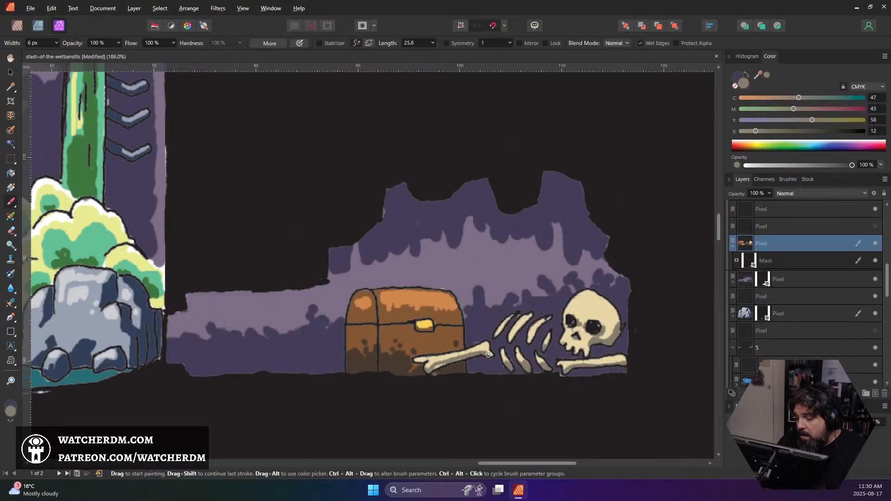
{"action": "left_click_drag", "start_coordinate": [429, 368], "coordinate": [437, 367]}
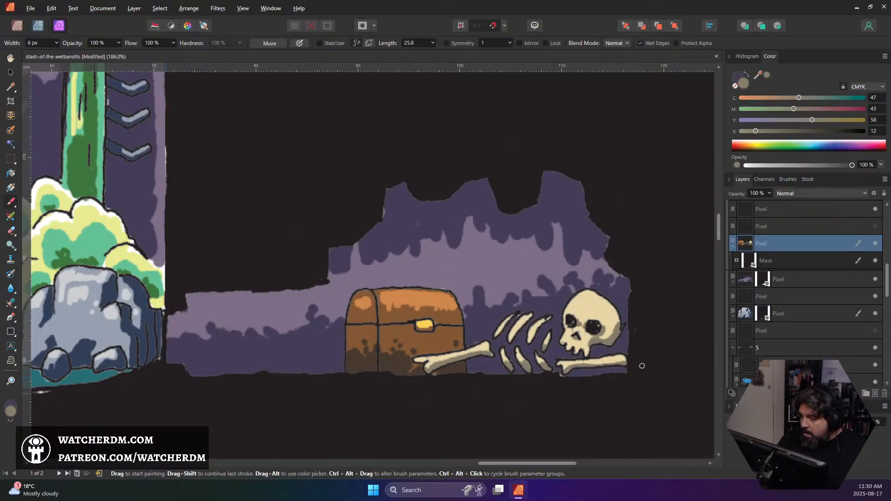
Sample the dark purple of the cave wall and darken the painting colour to 1D1927
{"action": "left_click", "coordinate": [603, 293], "text": "alt"}
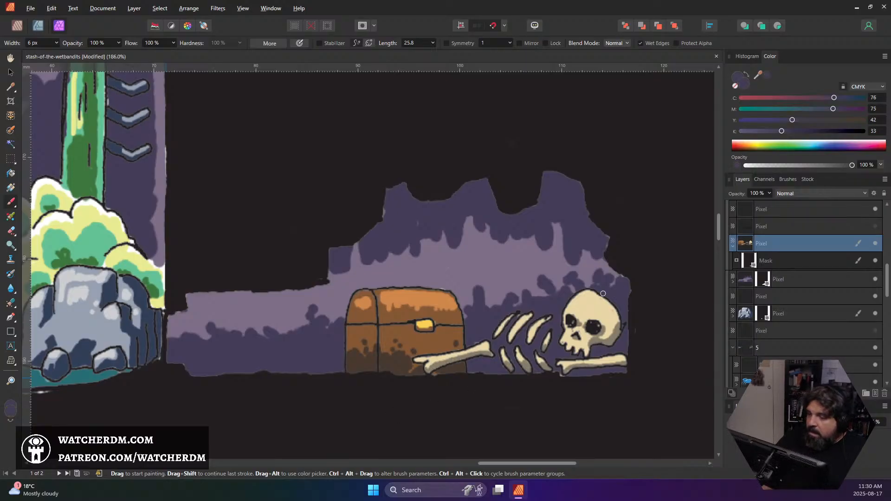
{"action": "left_click", "coordinate": [11, 412]}
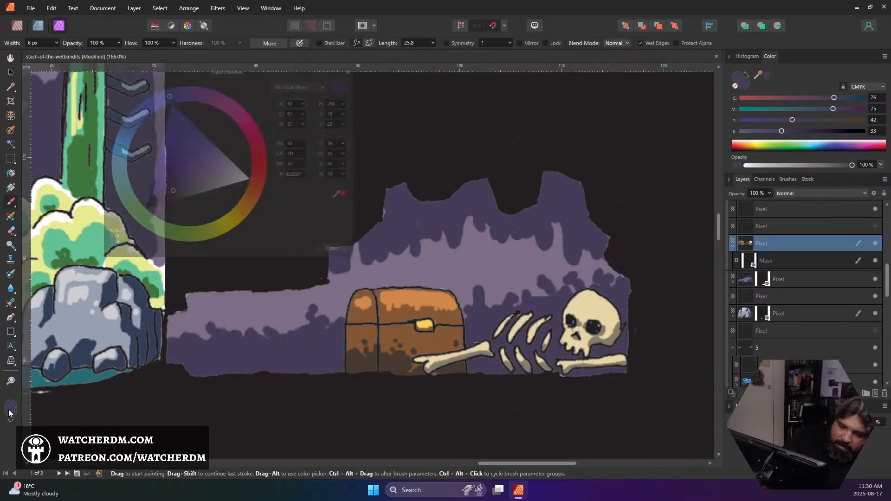
{"action": "left_click_drag", "start_coordinate": [155, 198], "coordinate": [151, 203]}
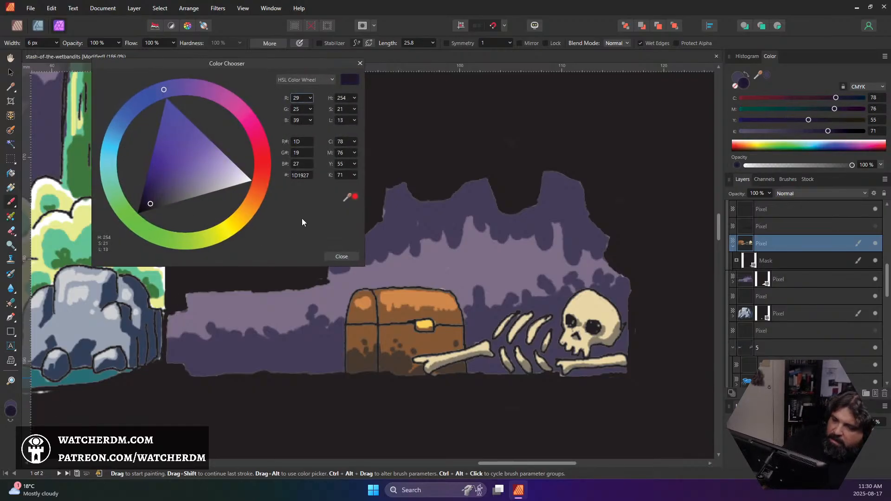
{"action": "left_click", "coordinate": [342, 258]}
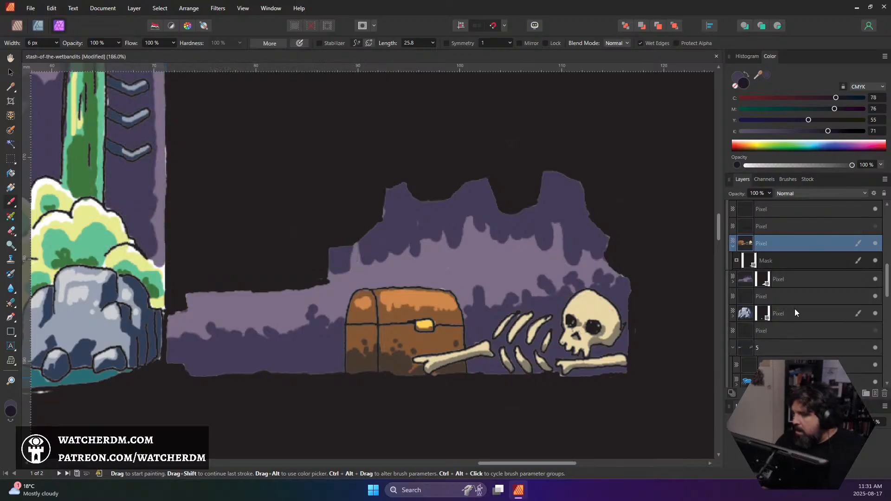
On the purple cave wall layer, paint dark shadow behind the bones, ribs and skull with the brush enlarged to 18 px
{"action": "left_click", "coordinate": [748, 279]}
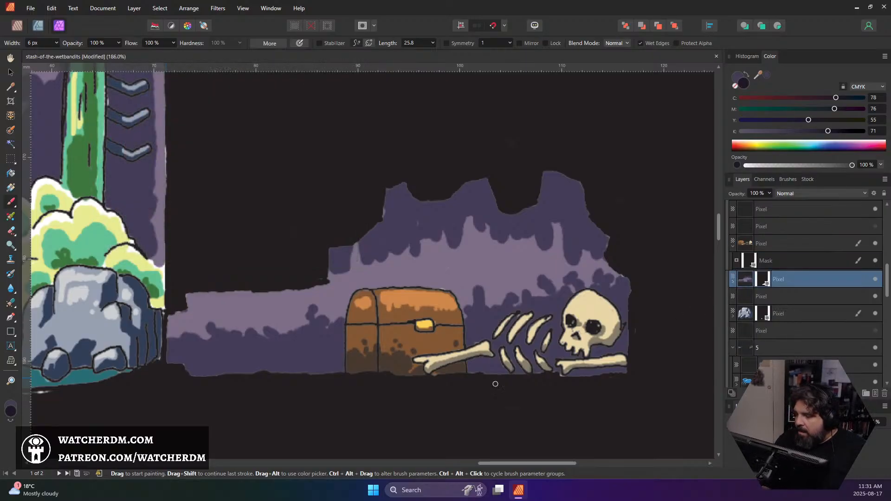
{"action": "key", "text": "bracketright"}
{"action": "key", "text": "bracketright"}
{"action": "key", "text": "bracketright"}
{"action": "key", "text": "bracketright"}
{"action": "key", "text": "bracketright"}
{"action": "key", "text": "bracketright"}
{"action": "key", "text": "bracketright"}
{"action": "key", "text": "bracketright"}
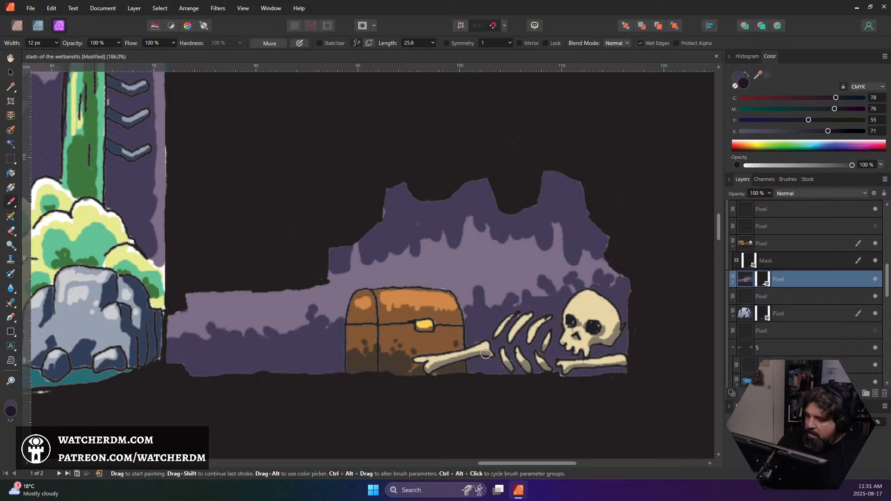
{"action": "mouse_move", "coordinate": [478, 367]}
{"action": "left_mouse_down"}
{"action": "mouse_move", "coordinate": [494, 353]}
{"action": "mouse_move", "coordinate": [502, 366]}
{"action": "mouse_move", "coordinate": [505, 356]}
{"action": "mouse_move", "coordinate": [524, 369]}
{"action": "mouse_move", "coordinate": [534, 346]}
{"action": "mouse_move", "coordinate": [561, 365]}
{"action": "mouse_move", "coordinate": [580, 356]}
{"action": "mouse_move", "coordinate": [569, 369]}
{"action": "mouse_move", "coordinate": [609, 372]}
{"action": "mouse_move", "coordinate": [595, 338]}
{"action": "mouse_move", "coordinate": [619, 357]}
{"action": "mouse_move", "coordinate": [631, 326]}
{"action": "mouse_move", "coordinate": [622, 317]}
{"action": "mouse_move", "coordinate": [610, 324]}
{"action": "mouse_move", "coordinate": [628, 302]}
{"action": "mouse_move", "coordinate": [602, 329]}
{"action": "mouse_move", "coordinate": [560, 337]}
{"action": "mouse_move", "coordinate": [552, 310]}
{"action": "mouse_move", "coordinate": [557, 323]}
{"action": "mouse_move", "coordinate": [630, 292]}
{"action": "mouse_move", "coordinate": [612, 309]}
{"action": "mouse_move", "coordinate": [618, 382]}
{"action": "left_mouse_up"}
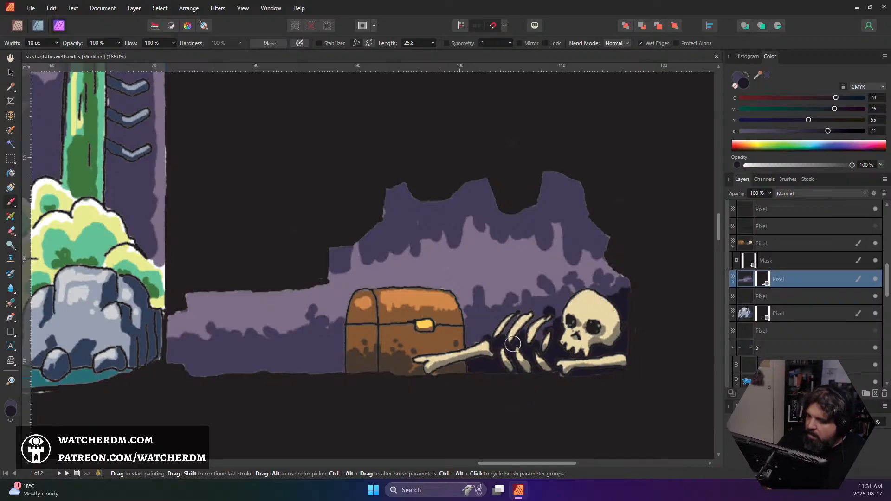
On the chest and skeleton layer, sample the lid's orange highlight and extend it across both lid sections with an 8 px brush
{"action": "scroll", "coordinate": [517, 299], "scroll_direction": "down", "scroll_amount": 3}
{"action": "scroll", "coordinate": [518, 298], "scroll_direction": "down", "scroll_amount": 3}
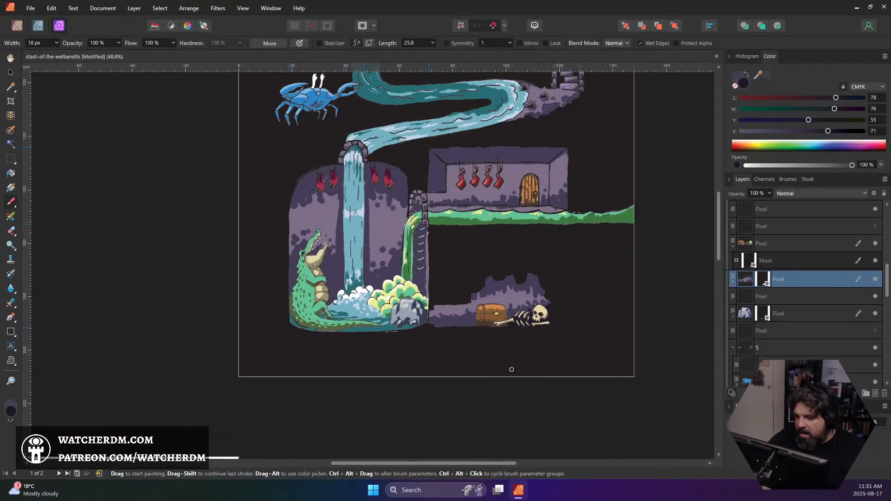
{"action": "scroll", "coordinate": [511, 310], "scroll_direction": "up", "scroll_amount": 6}
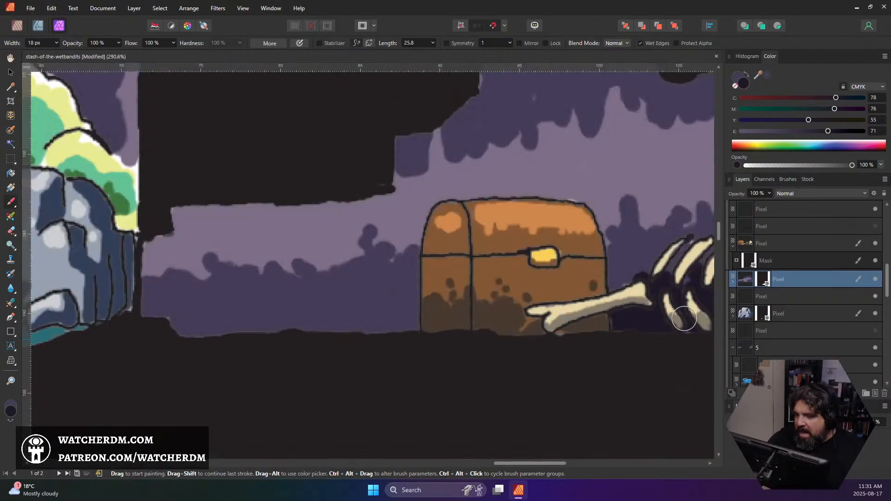
{"action": "left_click", "coordinate": [742, 245]}
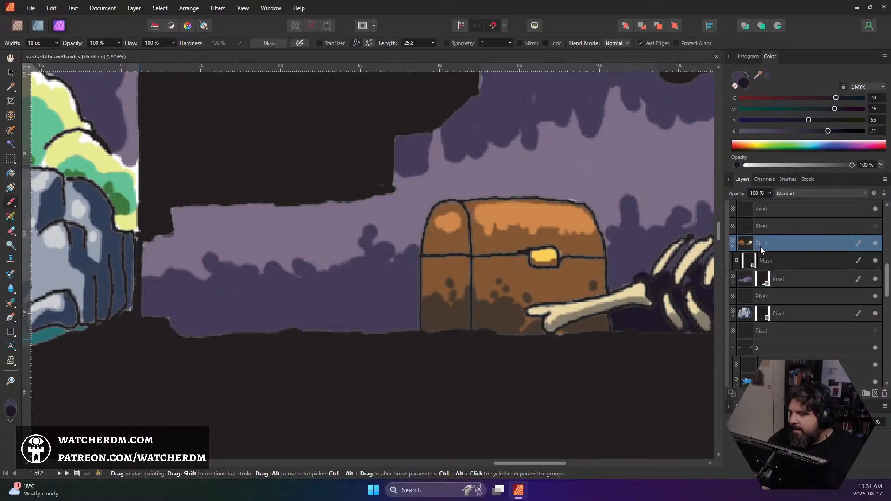
{"action": "left_click", "coordinate": [515, 221], "text": "alt"}
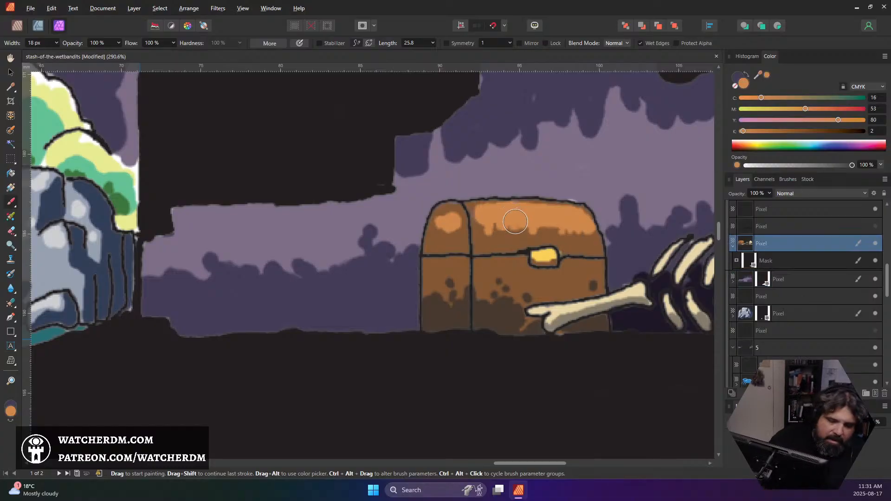
{"action": "key", "text": "["}
{"action": "mouse_move", "coordinate": [474, 212]}
{"action": "left_mouse_down"}
{"action": "mouse_move", "coordinate": [476, 222]}
{"action": "mouse_move", "coordinate": [497, 206]}
{"action": "mouse_move", "coordinate": [440, 213]}
{"action": "mouse_move", "coordinate": [432, 229]}
{"action": "mouse_move", "coordinate": [457, 227]}
{"action": "mouse_move", "coordinate": [451, 238]}
{"action": "left_mouse_up"}
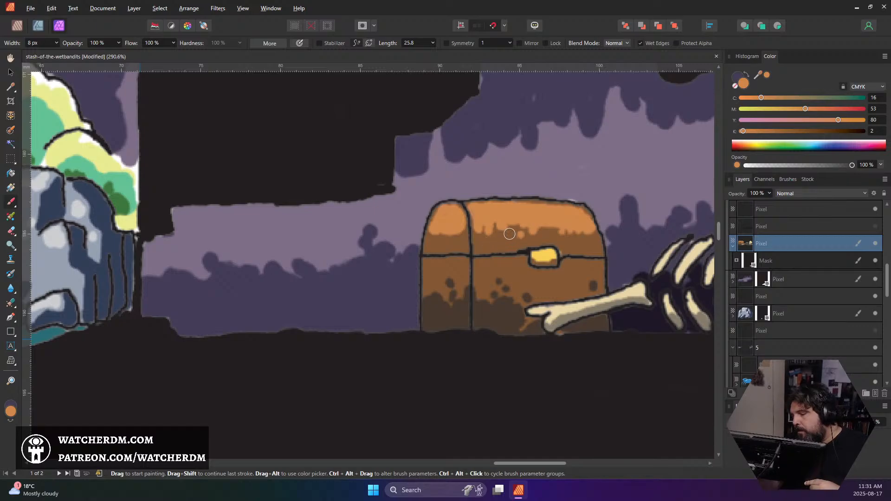
{"action": "mouse_move", "coordinate": [509, 233]}
{"action": "left_mouse_down"}
{"action": "mouse_move", "coordinate": [481, 229]}
{"action": "mouse_move", "coordinate": [582, 225]}
{"action": "mouse_move", "coordinate": [502, 225]}
{"action": "mouse_move", "coordinate": [527, 240]}
{"action": "mouse_move", "coordinate": [480, 242]}
{"action": "left_mouse_up"}
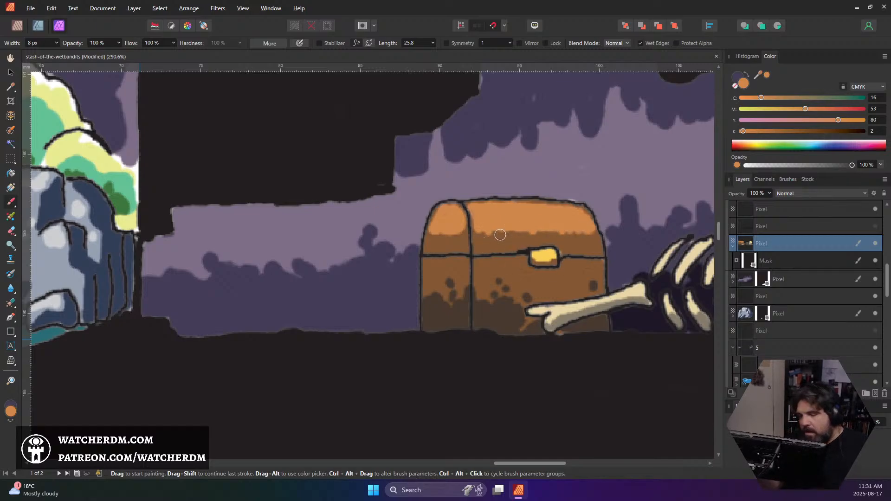
Sample the chest's mid-brown and paint thin wood-grain streaks on the lid and the chest's dark lower area with a 3 px brush
{"action": "left_click", "coordinate": [519, 273], "text": "alt"}
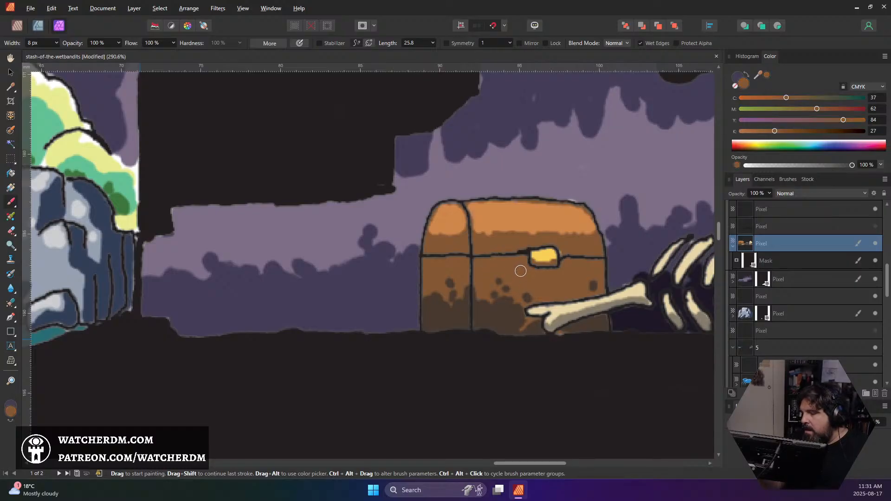
{"action": "key", "text": "bracketleft"}
{"action": "key", "text": "bracketleft"}
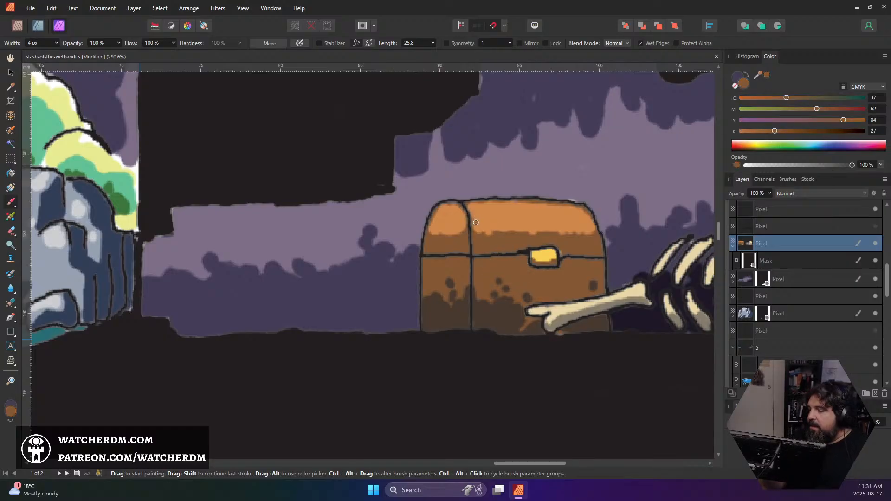
{"action": "left_click_drag", "start_coordinate": [473, 223], "coordinate": [496, 223]}
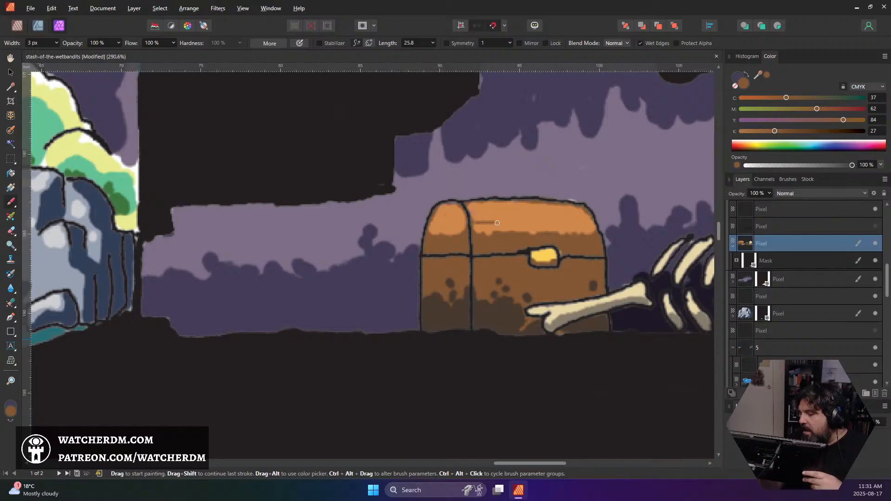
{"action": "left_click_drag", "start_coordinate": [592, 225], "coordinate": [569, 222]}
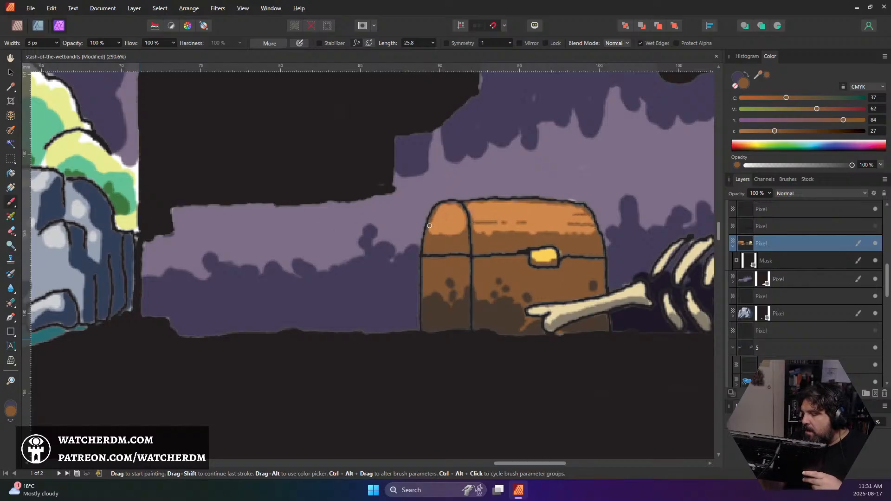
{"action": "left_click_drag", "start_coordinate": [462, 216], "coordinate": [443, 218]}
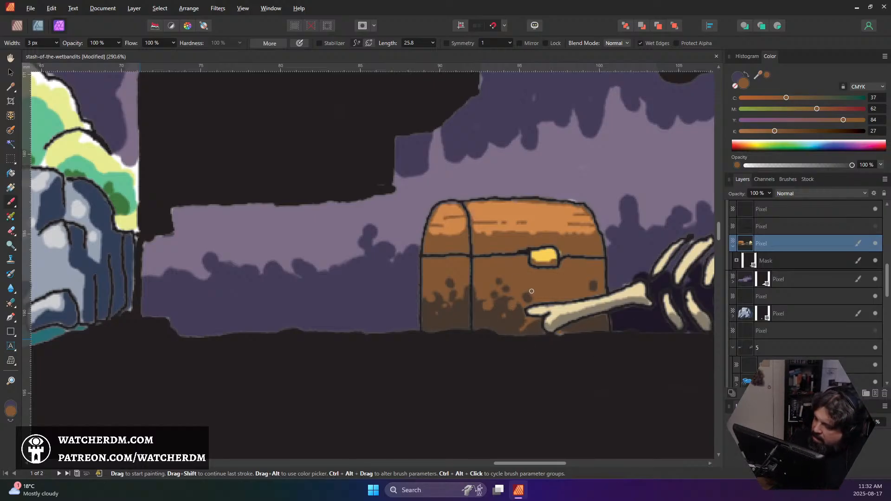
Add a last short wood-grain streak on the chest's lower front above the finger bones and save the document
{"action": "left_click_drag", "start_coordinate": [531, 292], "coordinate": [525, 299]}
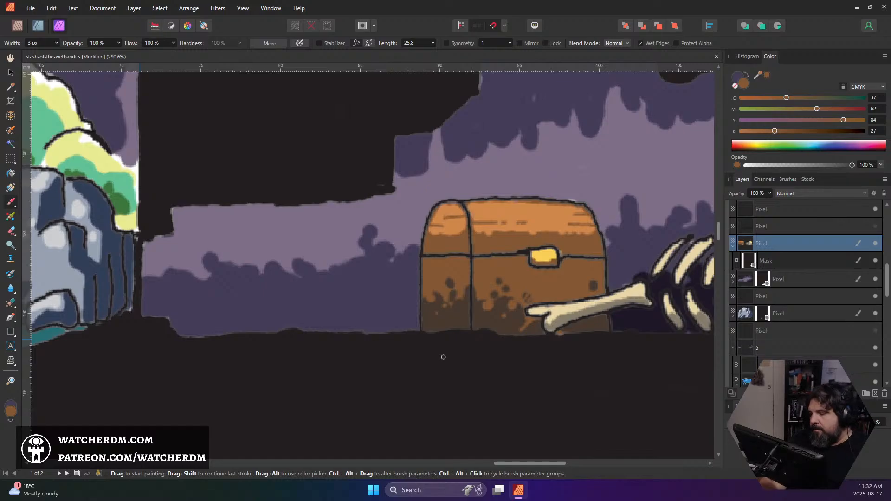
{"action": "key", "text": "ctrl+s"}
{"action": "scroll", "coordinate": [482, 360], "scroll_direction": "down", "scroll_amount": 5}
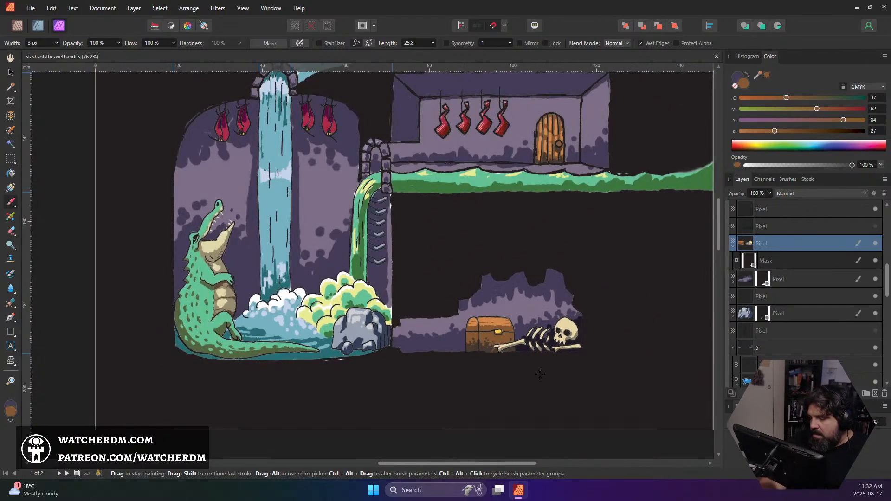
On the purple cave wall layer, sample the light purple and paint pointed streaks up into the wall's dark upper band with a 6 px brush
{"action": "scroll", "coordinate": [539, 371], "scroll_direction": "up", "scroll_amount": 3}
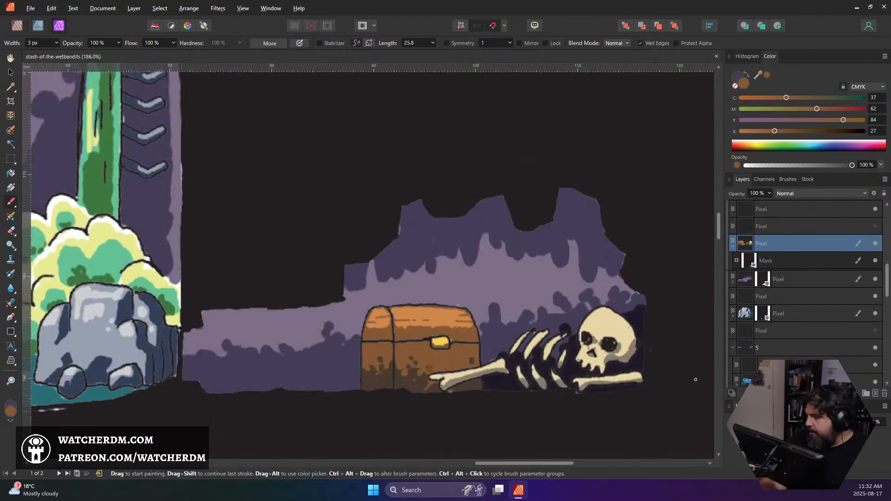
{"action": "left_click", "coordinate": [482, 266], "text": "alt"}
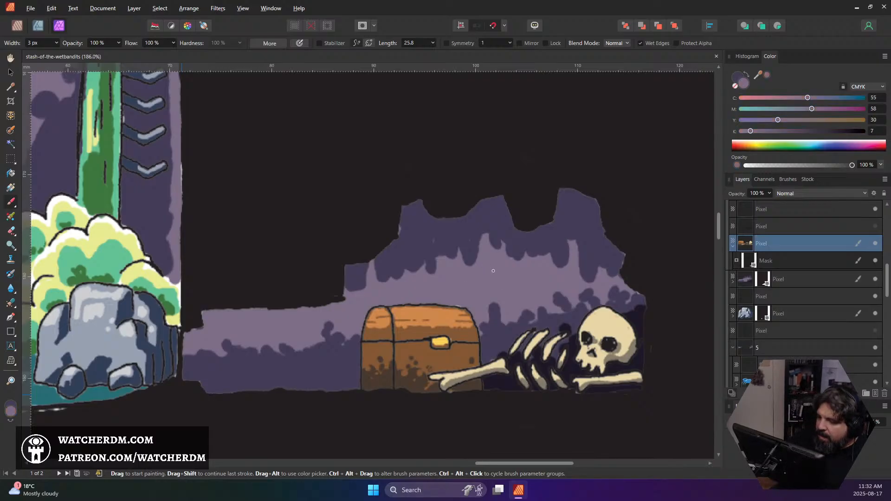
{"action": "left_click", "coordinate": [383, 282]}
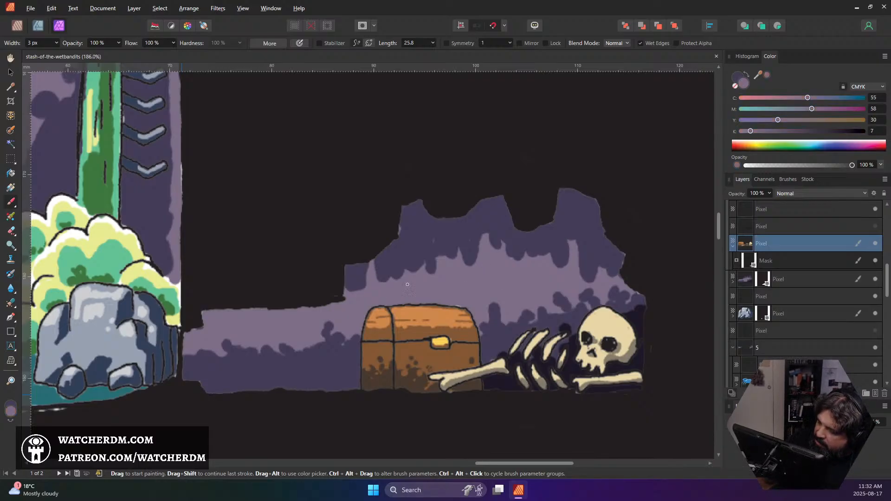
{"action": "left_click", "coordinate": [739, 284]}
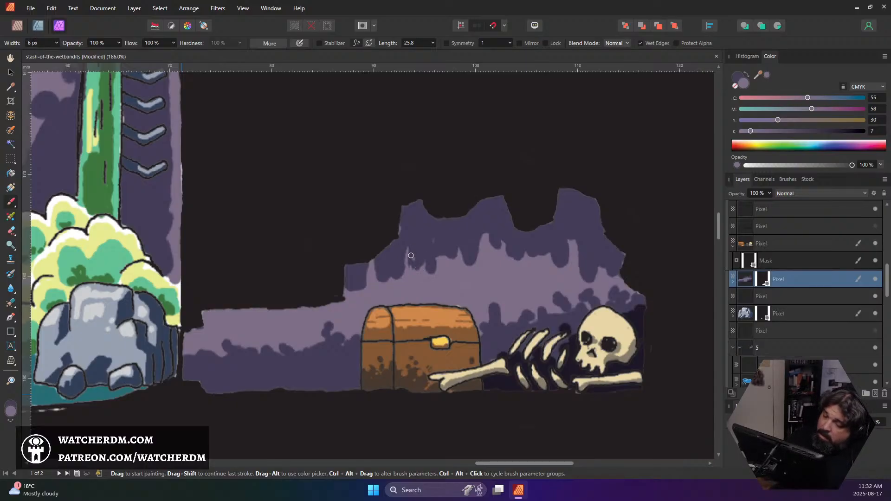
{"action": "mouse_move", "coordinate": [406, 250]}
{"action": "left_mouse_down"}
{"action": "mouse_move", "coordinate": [417, 266]}
{"action": "mouse_move", "coordinate": [420, 240]}
{"action": "mouse_move", "coordinate": [428, 269]}
{"action": "mouse_move", "coordinate": [417, 273]}
{"action": "mouse_move", "coordinate": [447, 269]}
{"action": "mouse_move", "coordinate": [438, 263]}
{"action": "mouse_move", "coordinate": [443, 231]}
{"action": "mouse_move", "coordinate": [450, 264]}
{"action": "mouse_move", "coordinate": [444, 241]}
{"action": "mouse_move", "coordinate": [445, 257]}
{"action": "mouse_move", "coordinate": [454, 257]}
{"action": "mouse_move", "coordinate": [459, 240]}
{"action": "mouse_move", "coordinate": [461, 257]}
{"action": "mouse_move", "coordinate": [476, 248]}
{"action": "left_mouse_up"}
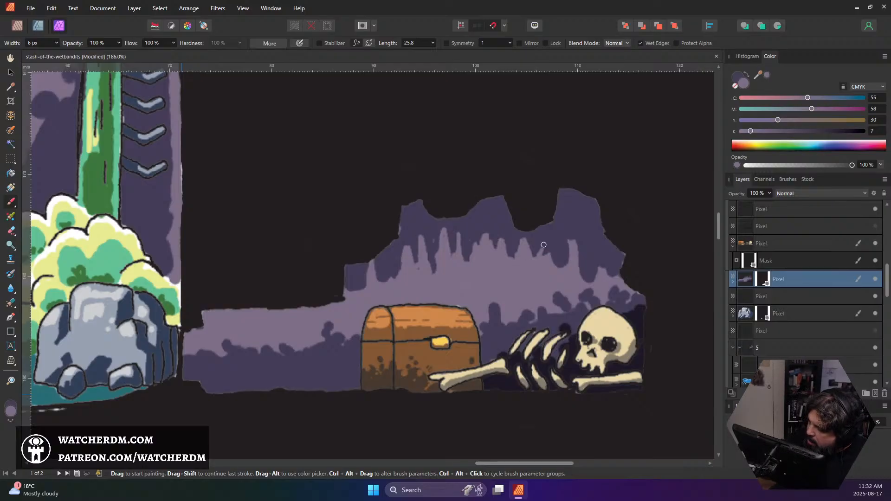
{"action": "mouse_move", "coordinate": [560, 272]}
{"action": "left_mouse_down"}
{"action": "mouse_move", "coordinate": [572, 224]}
{"action": "mouse_move", "coordinate": [587, 284]}
{"action": "mouse_move", "coordinate": [573, 227]}
{"action": "mouse_move", "coordinate": [565, 268]}
{"action": "mouse_move", "coordinate": [565, 249]}
{"action": "left_mouse_up"}
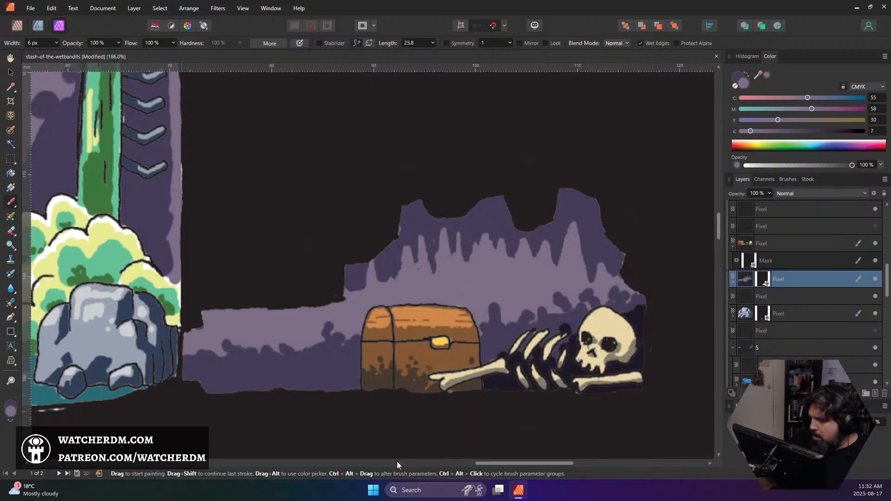
{"action": "mouse_move", "coordinate": [392, 283]}
{"action": "left_mouse_down"}
{"action": "mouse_move", "coordinate": [381, 257]}
{"action": "mouse_move", "coordinate": [378, 284]}
{"action": "mouse_move", "coordinate": [388, 259]}
{"action": "mouse_move", "coordinate": [404, 259]}
{"action": "mouse_move", "coordinate": [350, 296]}
{"action": "left_mouse_up"}
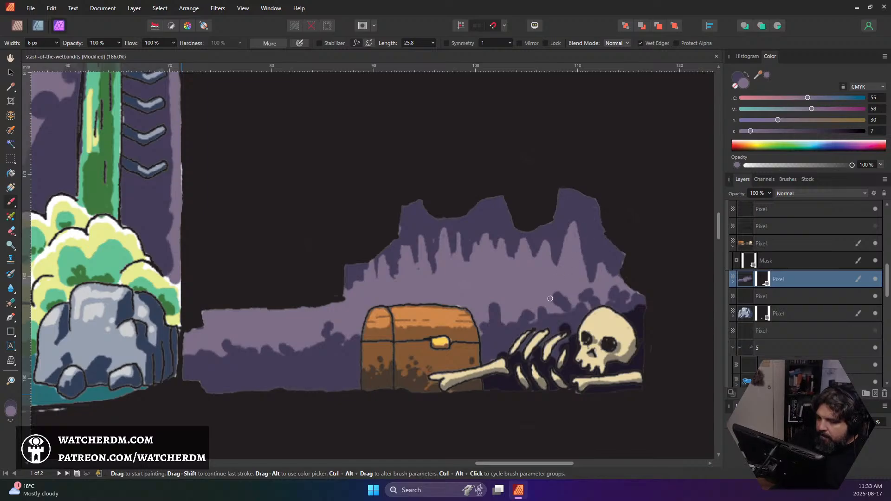
Sample the wall's dark purple and paint a filled shadow band along the ceiling of the low tunnel beside the chest
{"action": "left_click", "coordinate": [496, 214], "text": "alt"}
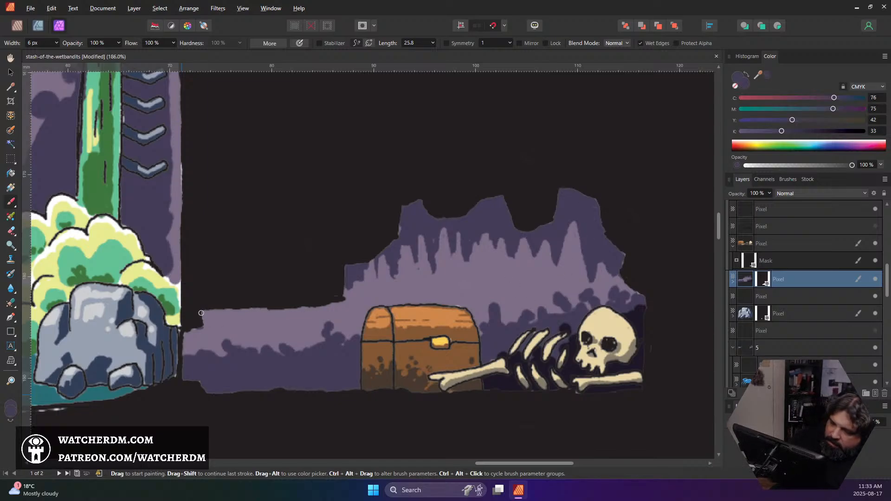
{"action": "mouse_move", "coordinate": [200, 313]}
{"action": "left_mouse_down"}
{"action": "mouse_move", "coordinate": [246, 330]}
{"action": "mouse_move", "coordinate": [244, 320]}
{"action": "mouse_move", "coordinate": [203, 324]}
{"action": "mouse_move", "coordinate": [292, 312]}
{"action": "mouse_move", "coordinate": [339, 321]}
{"action": "mouse_move", "coordinate": [343, 295]}
{"action": "left_mouse_up"}
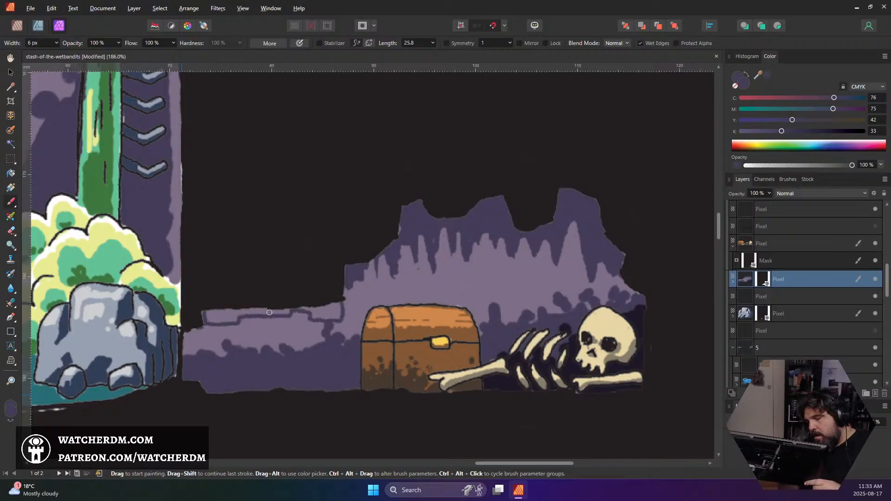
{"action": "mouse_move", "coordinate": [210, 312]}
{"action": "left_mouse_down"}
{"action": "mouse_move", "coordinate": [235, 307]}
{"action": "mouse_move", "coordinate": [208, 319]}
{"action": "mouse_move", "coordinate": [237, 317]}
{"action": "mouse_move", "coordinate": [222, 321]}
{"action": "mouse_move", "coordinate": [230, 321]}
{"action": "mouse_move", "coordinate": [259, 305]}
{"action": "mouse_move", "coordinate": [242, 314]}
{"action": "mouse_move", "coordinate": [290, 310]}
{"action": "mouse_move", "coordinate": [236, 314]}
{"action": "left_mouse_up"}
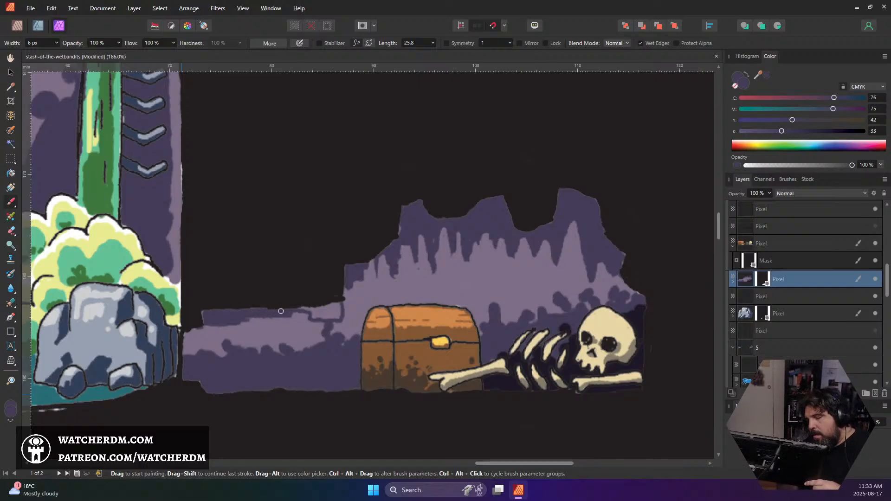
{"action": "left_click_drag", "start_coordinate": [310, 312], "coordinate": [337, 307]}
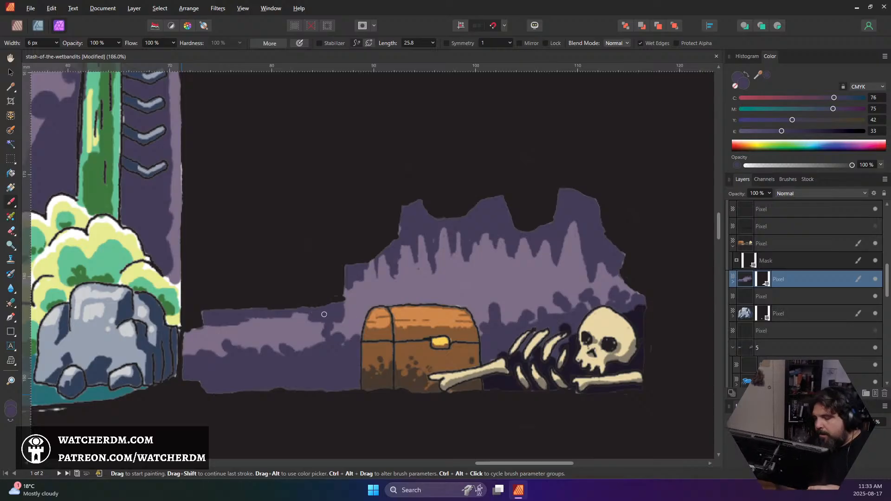
Paint thin dark purple vertical cracks across the light band of the low tunnel wall
{"action": "mouse_move", "coordinate": [227, 333]}
{"action": "left_mouse_down"}
{"action": "mouse_move", "coordinate": [236, 352]}
{"action": "mouse_move", "coordinate": [236, 327]}
{"action": "mouse_move", "coordinate": [242, 361]}
{"action": "left_mouse_up"}
{"action": "mouse_move", "coordinate": [264, 314]}
{"action": "left_mouse_down"}
{"action": "mouse_move", "coordinate": [268, 363]}
{"action": "mouse_move", "coordinate": [285, 328]}
{"action": "mouse_move", "coordinate": [277, 320]}
{"action": "mouse_move", "coordinate": [290, 358]}
{"action": "mouse_move", "coordinate": [308, 328]}
{"action": "mouse_move", "coordinate": [301, 310]}
{"action": "mouse_move", "coordinate": [297, 367]}
{"action": "mouse_move", "coordinate": [312, 344]}
{"action": "mouse_move", "coordinate": [315, 316]}
{"action": "left_mouse_up"}
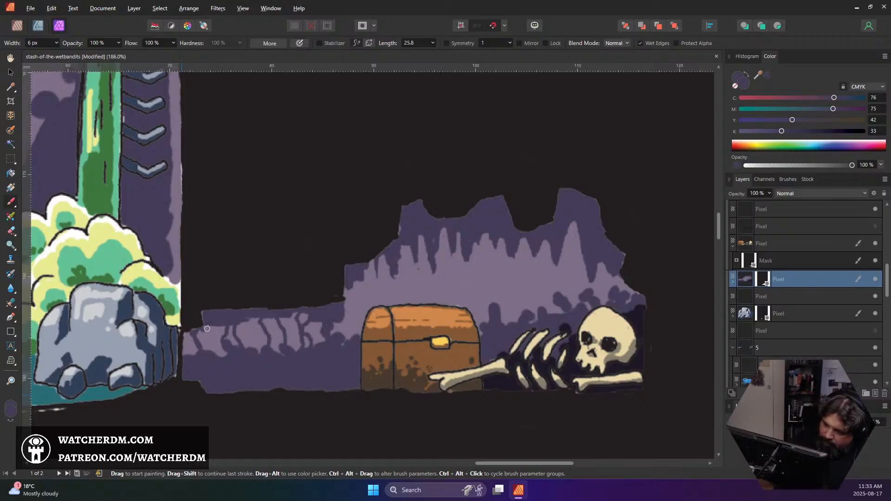
{"action": "left_click_drag", "start_coordinate": [207, 329], "coordinate": [202, 357]}
Paint wavy dark purple cracks down the light cave wall behind the chest and above the skeleton
{"action": "mouse_move", "coordinate": [354, 277]}
{"action": "left_mouse_down"}
{"action": "mouse_move", "coordinate": [370, 336]}
{"action": "mouse_move", "coordinate": [390, 262]}
{"action": "mouse_move", "coordinate": [369, 271]}
{"action": "mouse_move", "coordinate": [379, 309]}
{"action": "mouse_move", "coordinate": [371, 305]}
{"action": "mouse_move", "coordinate": [371, 288]}
{"action": "mouse_move", "coordinate": [403, 282]}
{"action": "mouse_move", "coordinate": [397, 277]}
{"action": "mouse_move", "coordinate": [401, 313]}
{"action": "mouse_move", "coordinate": [397, 275]}
{"action": "mouse_move", "coordinate": [420, 290]}
{"action": "mouse_move", "coordinate": [418, 236]}
{"action": "mouse_move", "coordinate": [417, 259]}
{"action": "mouse_move", "coordinate": [466, 309]}
{"action": "mouse_move", "coordinate": [423, 289]}
{"action": "mouse_move", "coordinate": [424, 297]}
{"action": "mouse_move", "coordinate": [548, 278]}
{"action": "mouse_move", "coordinate": [483, 265]}
{"action": "mouse_move", "coordinate": [460, 293]}
{"action": "mouse_move", "coordinate": [461, 309]}
{"action": "mouse_move", "coordinate": [482, 273]}
{"action": "mouse_move", "coordinate": [479, 236]}
{"action": "mouse_move", "coordinate": [499, 263]}
{"action": "mouse_move", "coordinate": [496, 243]}
{"action": "mouse_move", "coordinate": [501, 273]}
{"action": "mouse_move", "coordinate": [493, 319]}
{"action": "mouse_move", "coordinate": [495, 299]}
{"action": "mouse_move", "coordinate": [534, 279]}
{"action": "mouse_move", "coordinate": [534, 241]}
{"action": "mouse_move", "coordinate": [515, 251]}
{"action": "mouse_move", "coordinate": [510, 334]}
{"action": "left_mouse_up"}
{"action": "left_click_drag", "start_coordinate": [518, 290], "coordinate": [510, 329]}
{"action": "left_click_drag", "start_coordinate": [505, 294], "coordinate": [513, 277]}
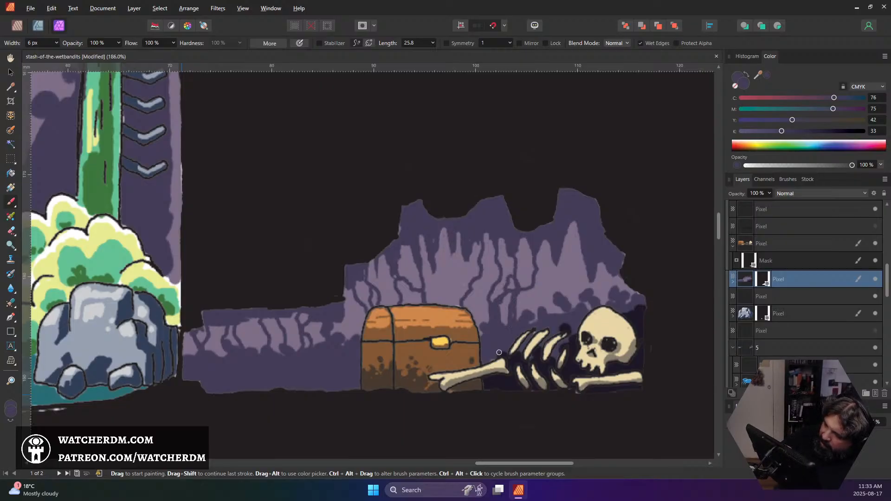
{"action": "left_click_drag", "start_coordinate": [477, 328], "coordinate": [475, 306]}
{"action": "left_click_drag", "start_coordinate": [488, 278], "coordinate": [487, 236]}
{"action": "mouse_move", "coordinate": [462, 294]}
{"action": "left_mouse_down"}
{"action": "mouse_move", "coordinate": [443, 290]}
{"action": "mouse_move", "coordinate": [433, 259]}
{"action": "mouse_move", "coordinate": [452, 256]}
{"action": "mouse_move", "coordinate": [446, 293]}
{"action": "left_mouse_up"}
{"action": "left_click_drag", "start_coordinate": [462, 259], "coordinate": [463, 307]}
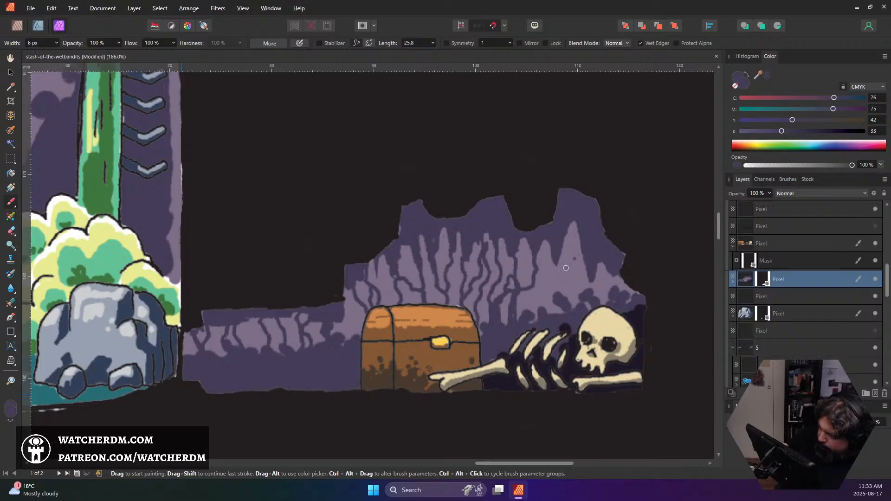
{"action": "left_click_drag", "start_coordinate": [541, 306], "coordinate": [556, 254]}
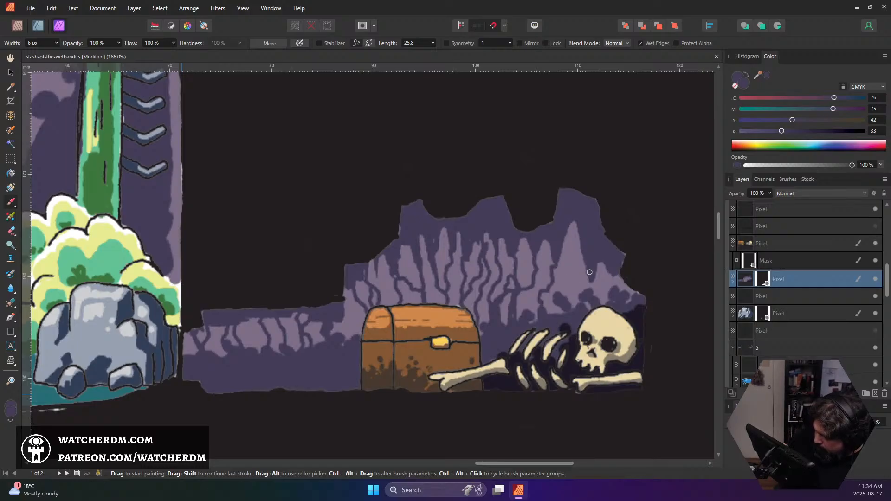
{"action": "mouse_move", "coordinate": [557, 293]}
{"action": "left_mouse_down"}
{"action": "mouse_move", "coordinate": [571, 284]}
{"action": "mouse_move", "coordinate": [582, 233]}
{"action": "left_mouse_up"}
{"action": "left_click_drag", "start_coordinate": [606, 275], "coordinate": [612, 304]}
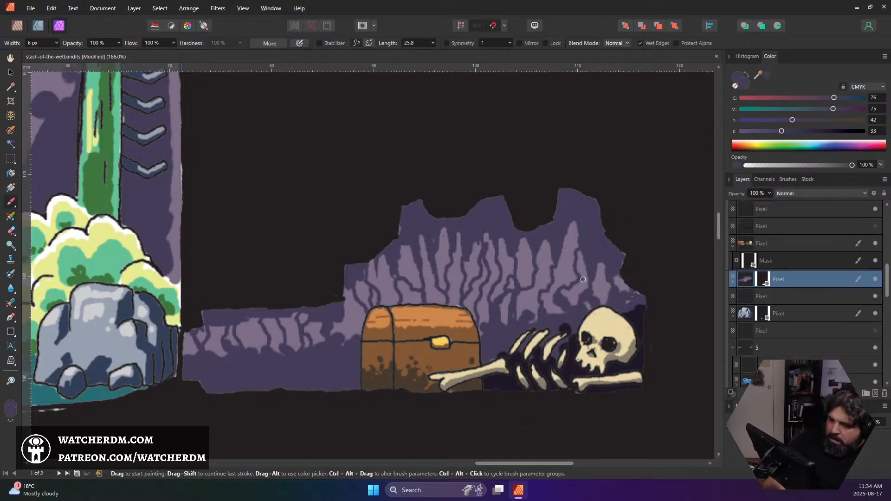
Sample the darkest purple behind the bones and paint uneven shadow along the low tunnel's floor with the brush enlarged to 9 px
{"action": "scroll", "coordinate": [571, 281], "scroll_direction": "down", "scroll_amount": 6}
{"action": "scroll", "coordinate": [571, 292], "scroll_direction": "up", "scroll_amount": 3}
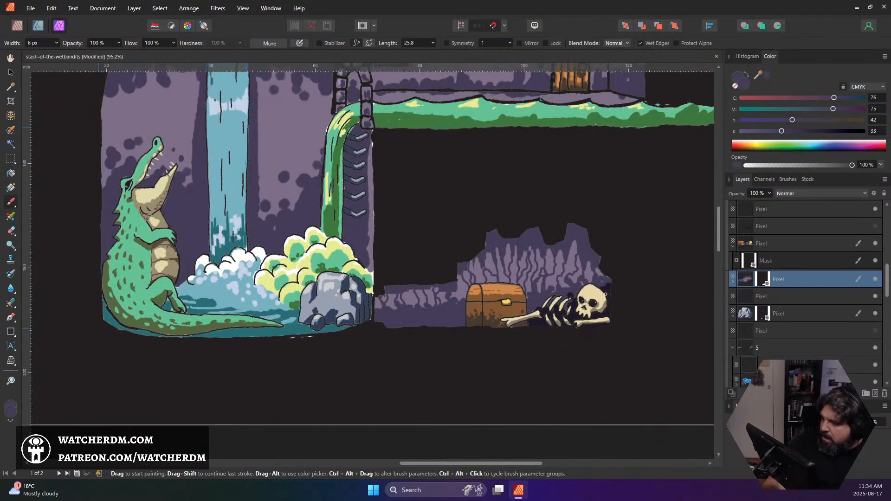
{"action": "left_click", "coordinate": [552, 294], "text": "alt"}
{"action": "scroll", "coordinate": [398, 311], "scroll_direction": "up", "scroll_amount": 4}
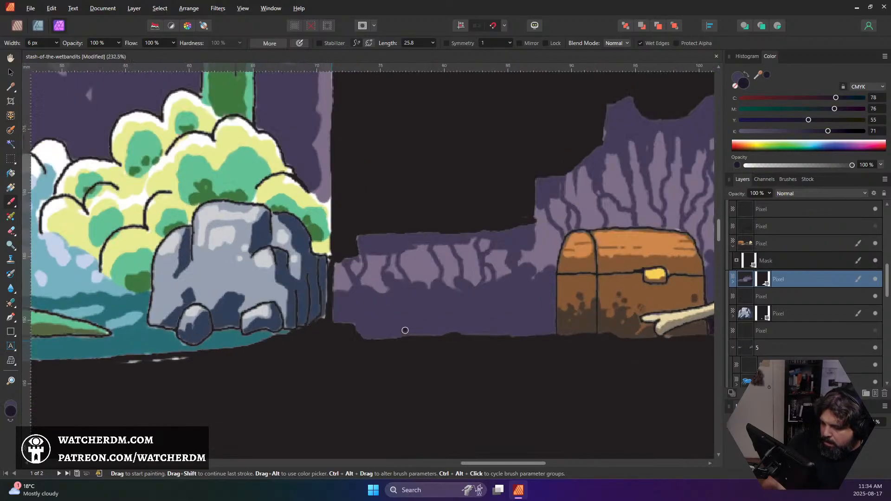
{"action": "key", "text": "bracketright"}
{"action": "key", "text": "bracketright"}
{"action": "key", "text": "bracketright"}
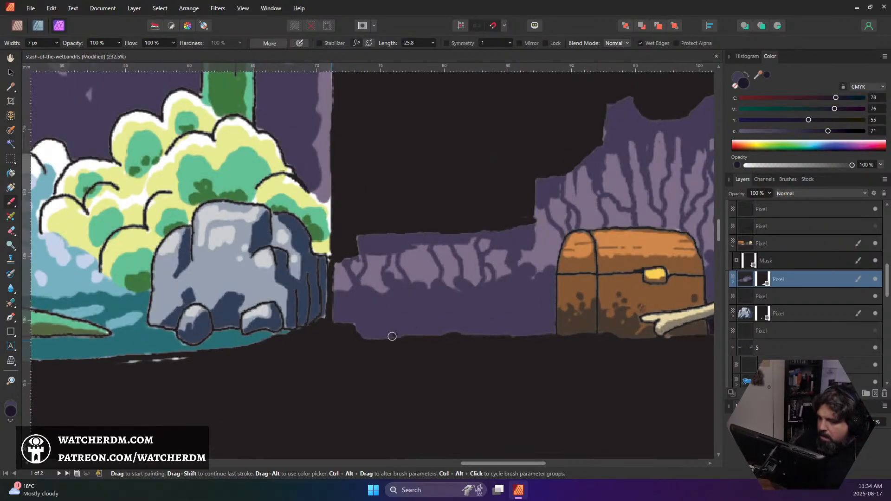
{"action": "mouse_move", "coordinate": [357, 329]}
{"action": "left_mouse_down"}
{"action": "mouse_move", "coordinate": [383, 334]}
{"action": "mouse_move", "coordinate": [363, 336]}
{"action": "mouse_move", "coordinate": [402, 313]}
{"action": "mouse_move", "coordinate": [378, 328]}
{"action": "mouse_move", "coordinate": [448, 332]}
{"action": "mouse_move", "coordinate": [410, 331]}
{"action": "mouse_move", "coordinate": [460, 321]}
{"action": "mouse_move", "coordinate": [489, 334]}
{"action": "mouse_move", "coordinate": [522, 331]}
{"action": "mouse_move", "coordinate": [487, 324]}
{"action": "mouse_move", "coordinate": [551, 319]}
{"action": "mouse_move", "coordinate": [521, 334]}
{"action": "mouse_move", "coordinate": [552, 331]}
{"action": "mouse_move", "coordinate": [551, 312]}
{"action": "mouse_move", "coordinate": [552, 333]}
{"action": "left_mouse_up"}
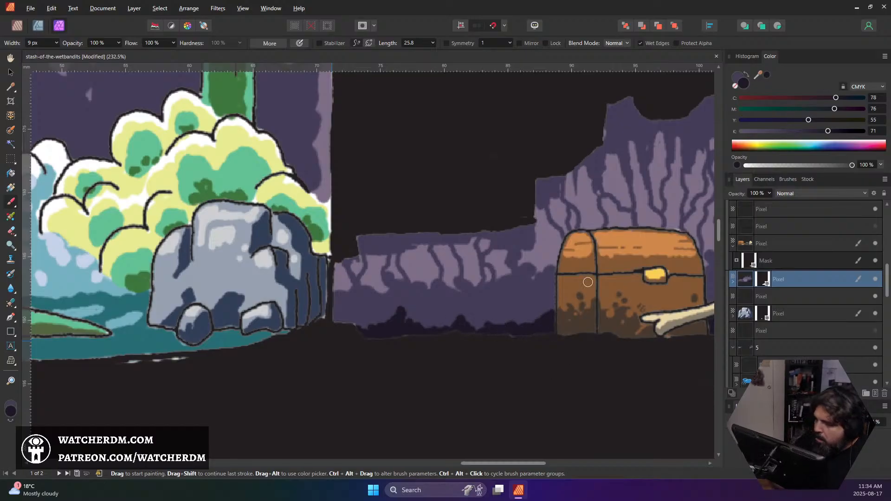
{"action": "left_click_drag", "start_coordinate": [346, 324], "coordinate": [361, 330]}
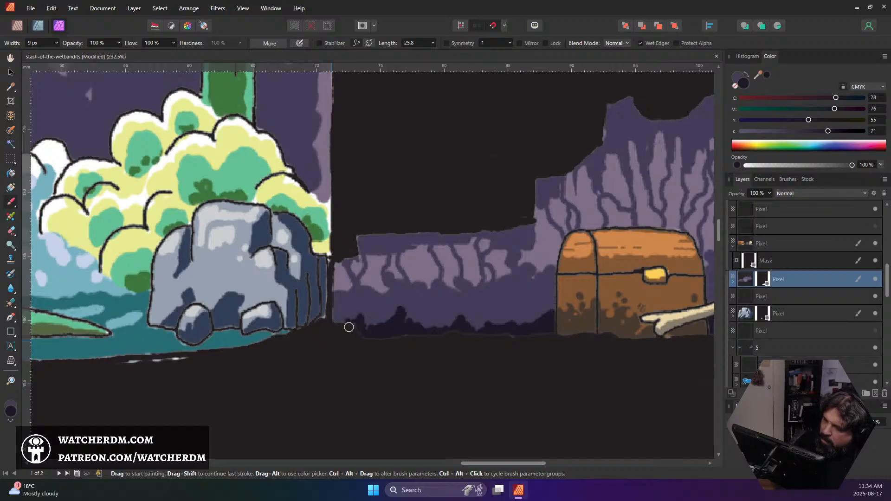
Paint darkest purple shadow patches along the low tunnel's ceiling and in the corners and peaks of the cave's upper edge
{"action": "mouse_move", "coordinate": [358, 238]}
{"action": "left_mouse_down"}
{"action": "mouse_move", "coordinate": [371, 241]}
{"action": "mouse_move", "coordinate": [382, 225]}
{"action": "mouse_move", "coordinate": [413, 230]}
{"action": "left_mouse_up"}
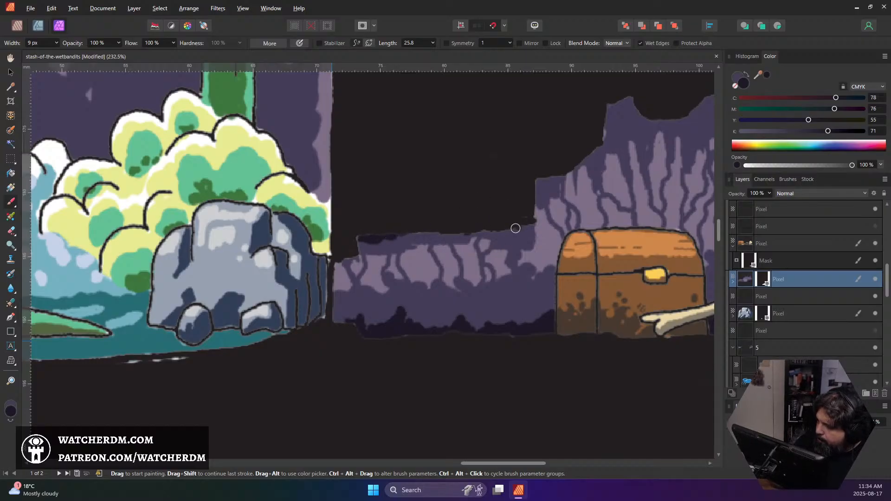
{"action": "mouse_move", "coordinate": [515, 228]}
{"action": "left_mouse_down"}
{"action": "mouse_move", "coordinate": [523, 235]}
{"action": "mouse_move", "coordinate": [506, 232]}
{"action": "left_mouse_up"}
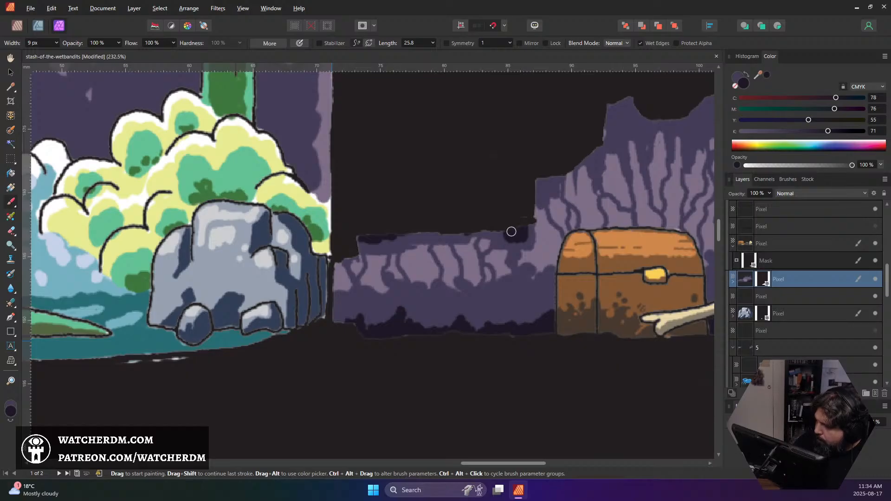
{"action": "left_click_drag", "start_coordinate": [539, 177], "coordinate": [547, 181]}
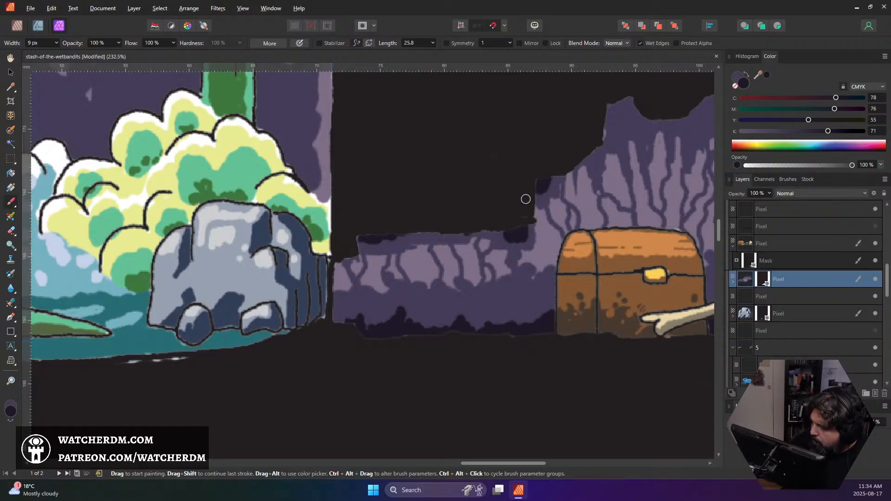
{"action": "mouse_move", "coordinate": [600, 135]}
{"action": "left_mouse_down"}
{"action": "mouse_move", "coordinate": [606, 104]}
{"action": "mouse_move", "coordinate": [618, 108]}
{"action": "mouse_move", "coordinate": [612, 119]}
{"action": "mouse_move", "coordinate": [638, 111]}
{"action": "mouse_move", "coordinate": [625, 99]}
{"action": "mouse_move", "coordinate": [631, 116]}
{"action": "mouse_move", "coordinate": [610, 110]}
{"action": "left_mouse_up"}
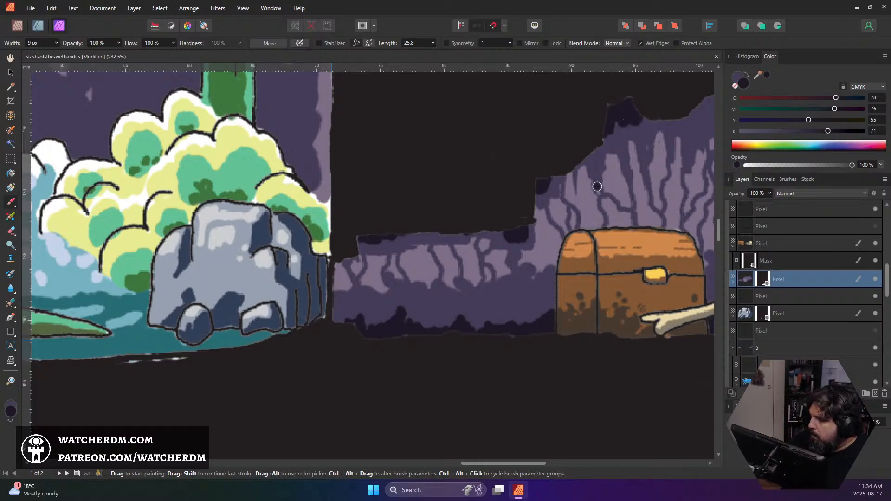
{"action": "scroll", "coordinate": [599, 187], "scroll_direction": "down", "scroll_amount": 4}
{"action": "left_click_drag", "start_coordinate": [621, 194], "coordinate": [547, 223]}
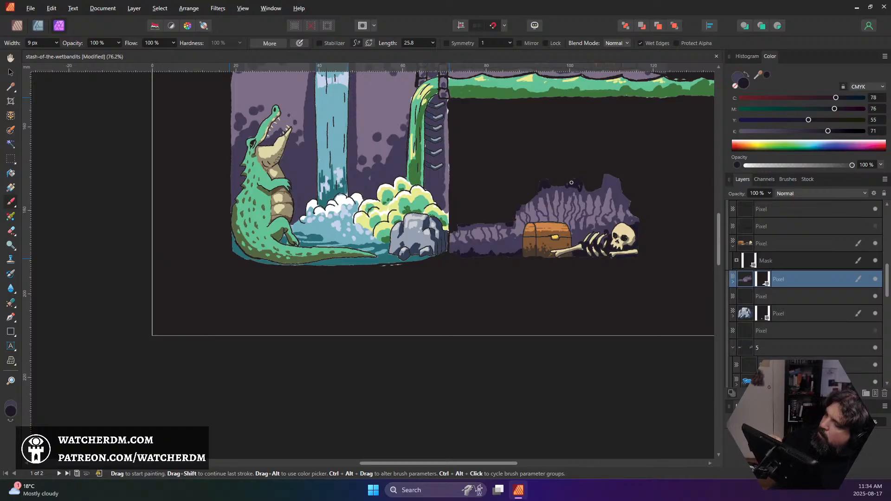
{"action": "mouse_move", "coordinate": [604, 178]}
{"action": "left_mouse_down"}
{"action": "mouse_move", "coordinate": [617, 197]}
{"action": "mouse_move", "coordinate": [607, 173]}
{"action": "mouse_move", "coordinate": [614, 196]}
{"action": "mouse_move", "coordinate": [617, 188]}
{"action": "left_mouse_up"}
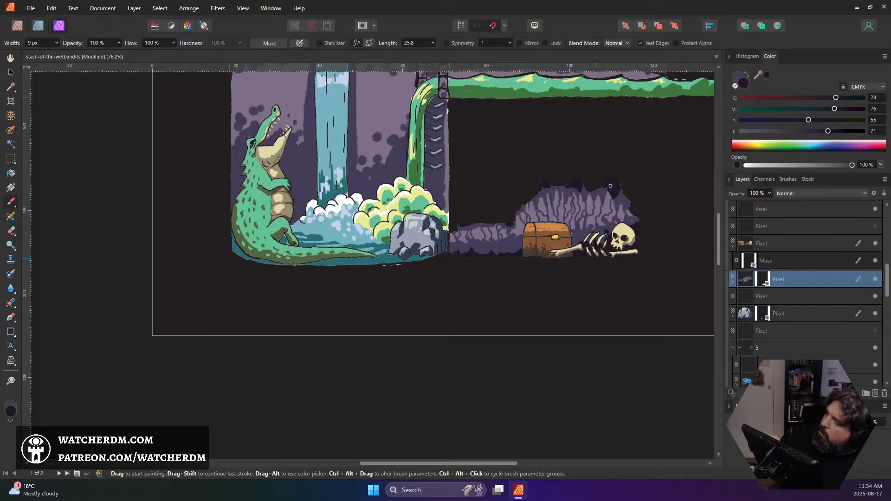
Save the document and look over the full map page to check the overall colouring
{"action": "scroll", "coordinate": [600, 180], "scroll_direction": "down", "scroll_amount": 5}
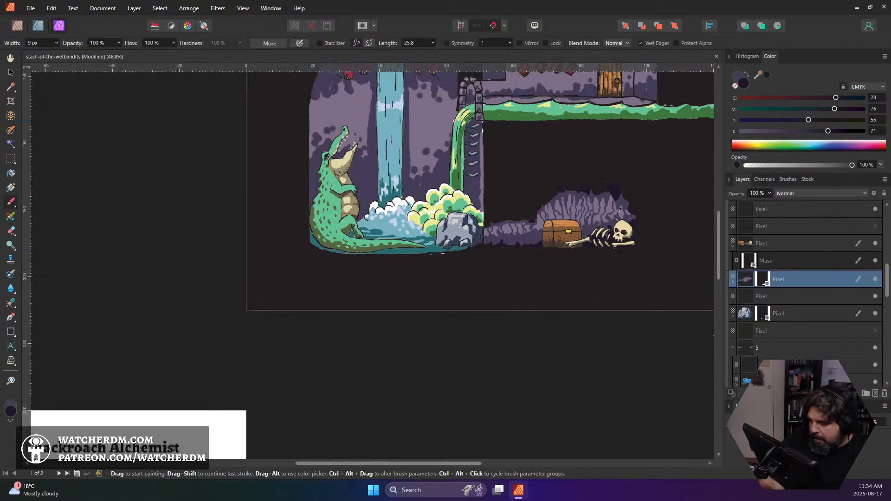
{"action": "scroll", "coordinate": [611, 217], "scroll_direction": "up", "scroll_amount": 3}
{"action": "scroll", "coordinate": [611, 217], "scroll_direction": "down", "scroll_amount": 1}
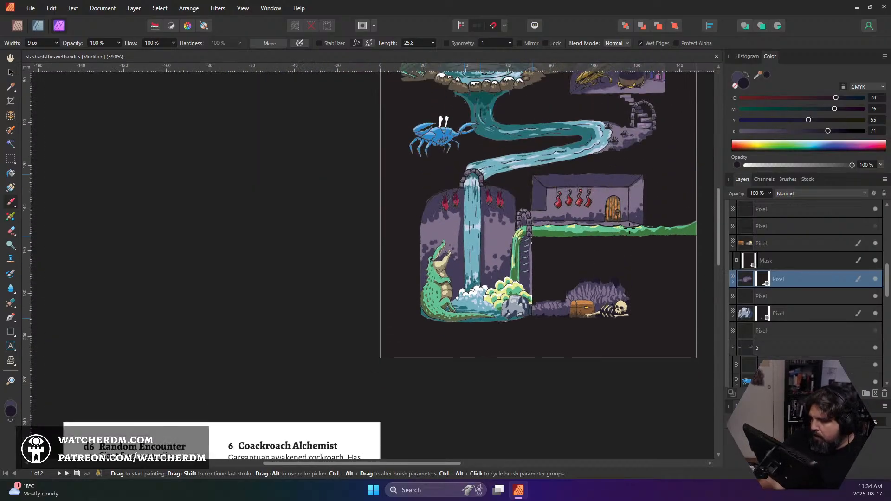
{"action": "scroll", "coordinate": [617, 220], "scroll_direction": "up", "scroll_amount": 1}
{"action": "key", "text": "ctrl+s"}
{"action": "scroll", "coordinate": [629, 226], "scroll_direction": "up", "scroll_amount": 2}
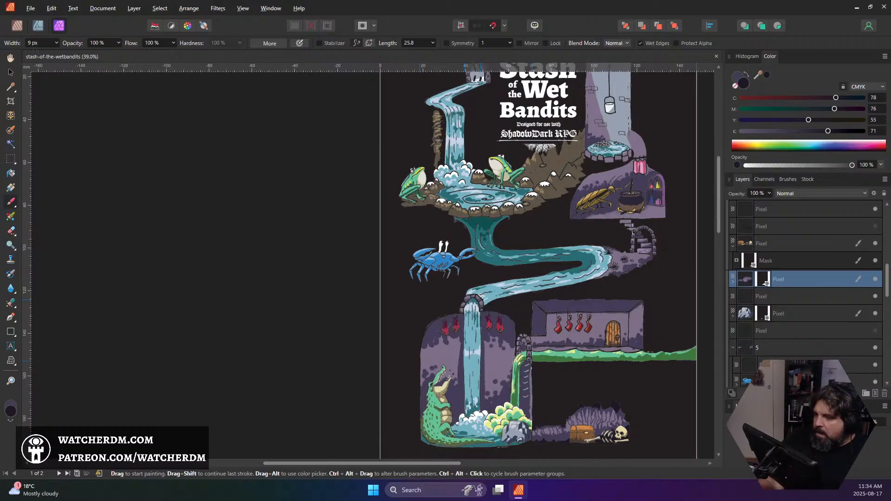
{"action": "scroll", "coordinate": [632, 227], "scroll_direction": "up", "scroll_amount": 2}
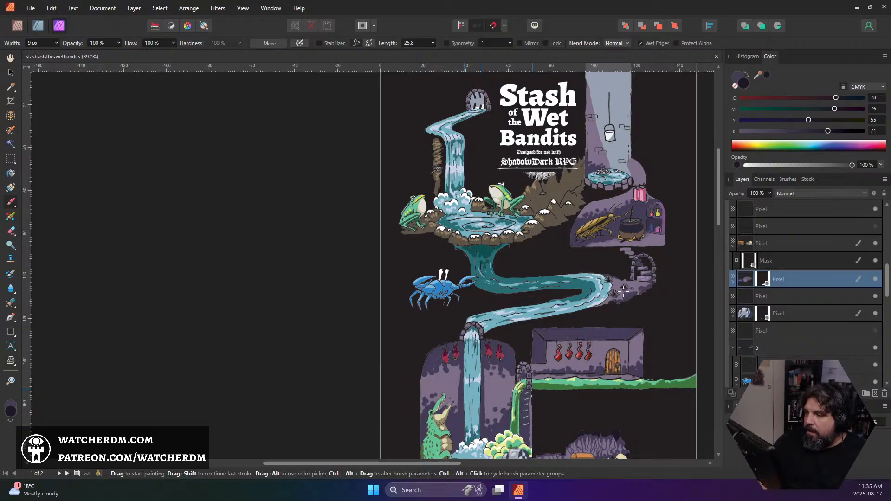
{"action": "scroll", "coordinate": [624, 290], "scroll_direction": "down", "scroll_amount": 1}
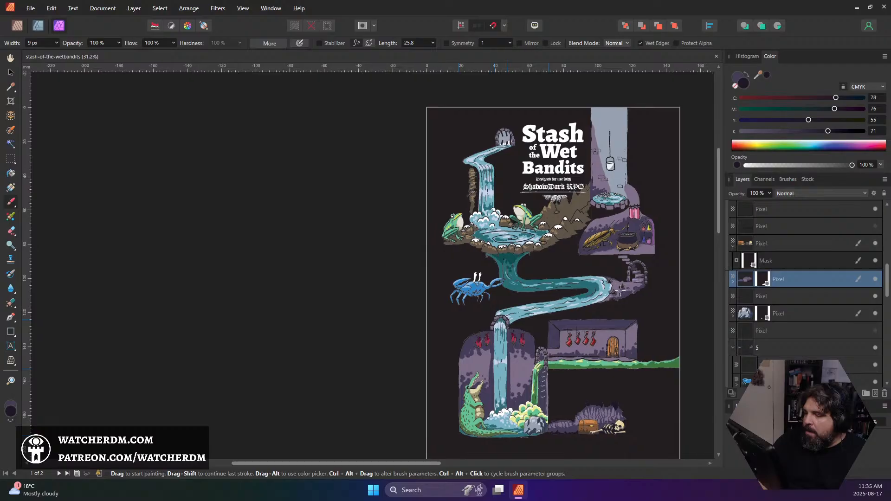
{"action": "mouse_move", "coordinate": [623, 290]}
{"action": "left_mouse_down"}
{"action": "mouse_move", "coordinate": [599, 286]}
{"action": "mouse_move", "coordinate": [628, 278]}
{"action": "mouse_move", "coordinate": [626, 292]}
{"action": "left_mouse_up"}
{"action": "scroll", "coordinate": [626, 292], "scroll_direction": "up", "scroll_amount": 1}
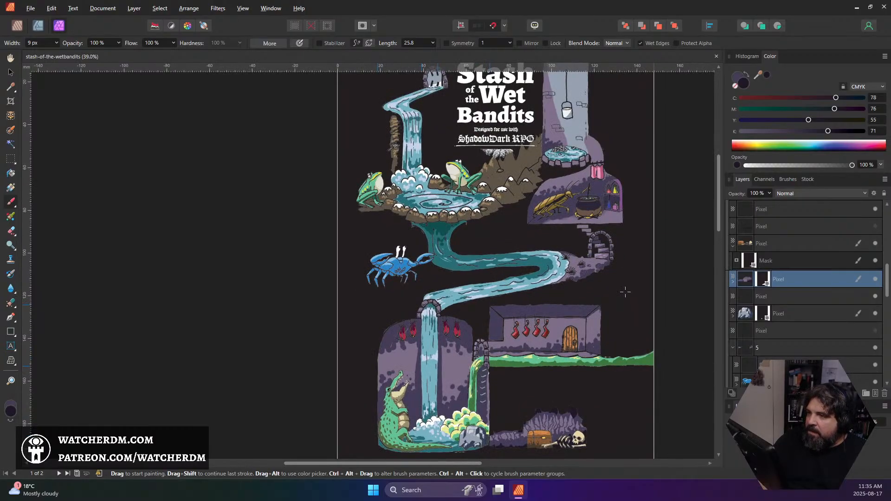
Collapse the mask nested under the chest and skeleton layer
{"action": "scroll", "coordinate": [624, 291], "scroll_direction": "down", "scroll_amount": 1}
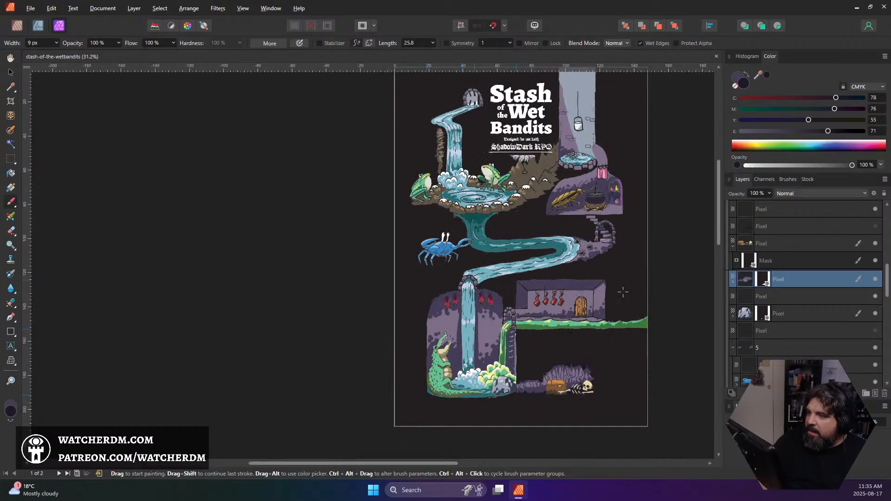
{"action": "scroll", "coordinate": [595, 197], "scroll_direction": "up", "scroll_amount": 8}
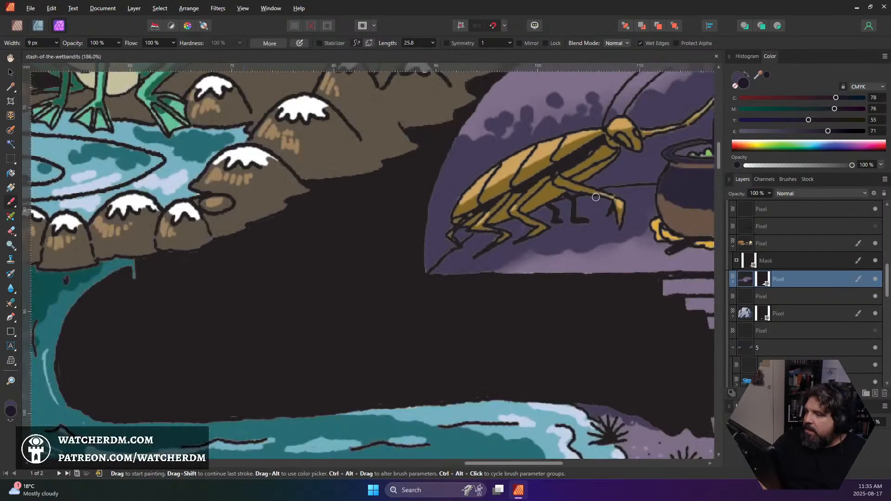
{"action": "scroll", "coordinate": [837, 254], "scroll_direction": "up", "scroll_amount": 6}
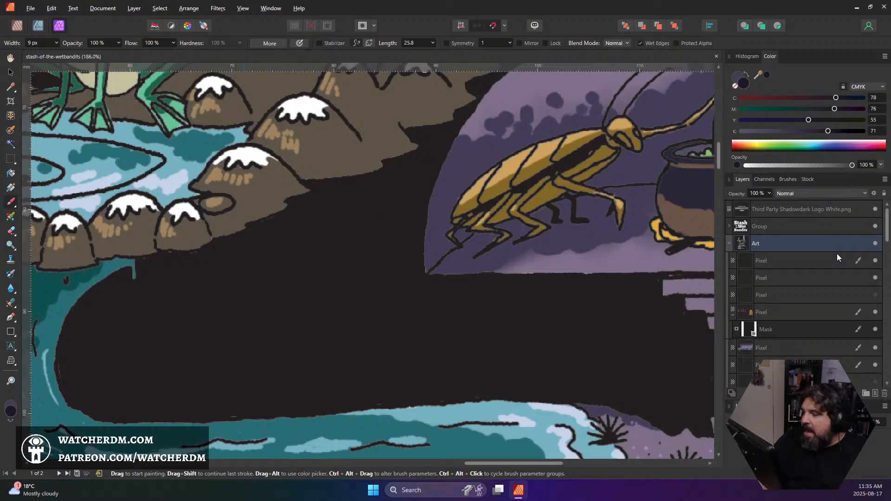
{"action": "scroll", "coordinate": [815, 278], "scroll_direction": "down", "scroll_amount": 3}
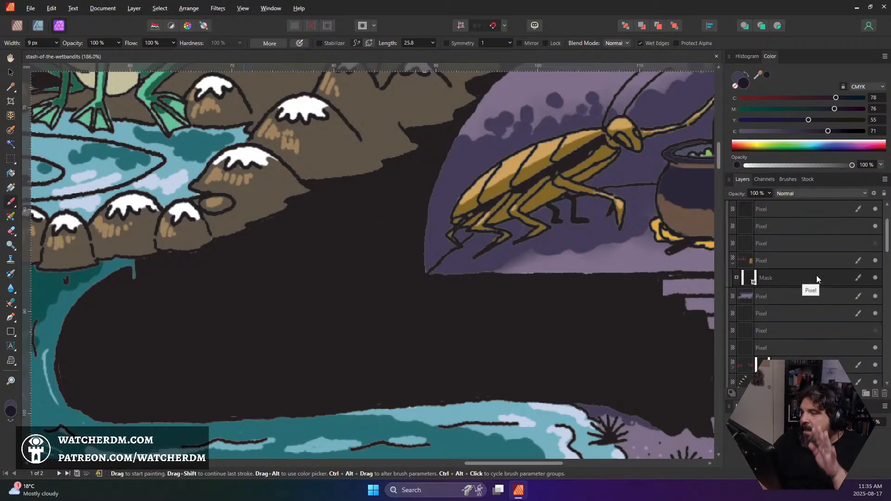
{"action": "scroll", "coordinate": [817, 278], "scroll_direction": "down", "scroll_amount": 1}
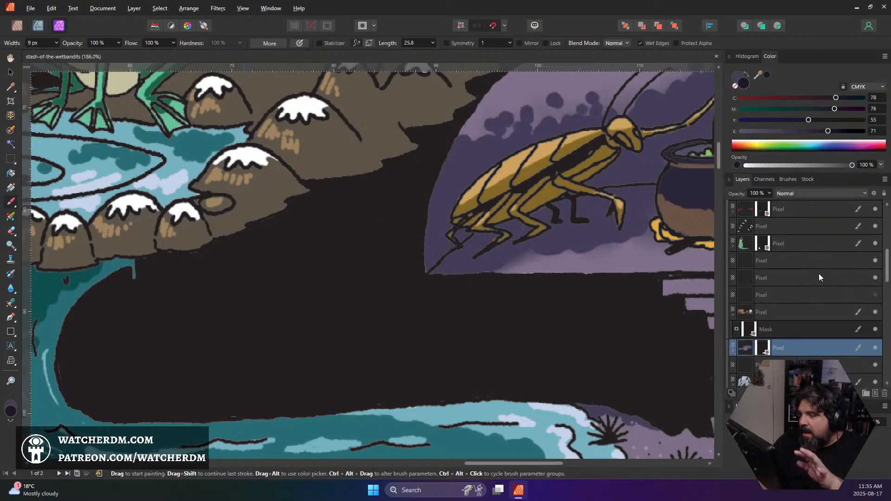
{"action": "left_click", "coordinate": [733, 314]}
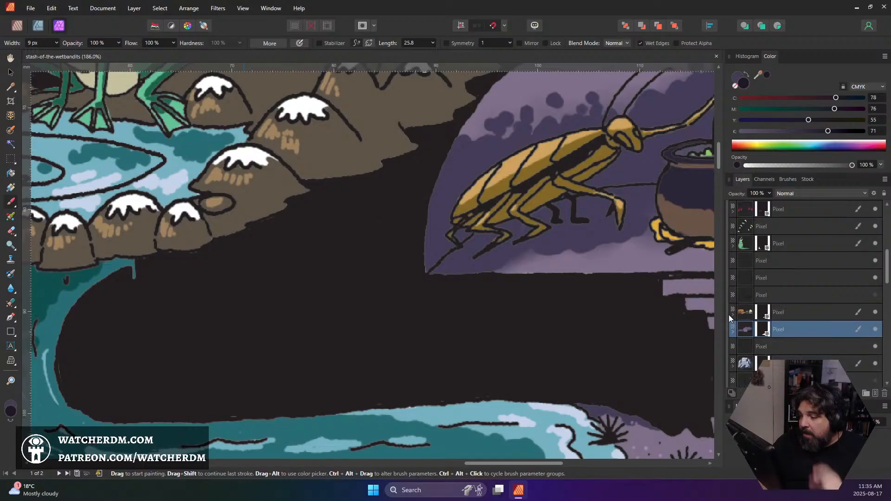
Sample the page's dark background colour, then set the brush colour to pure black with RGB 0, 0, 0
{"action": "left_click", "coordinate": [11, 410]}
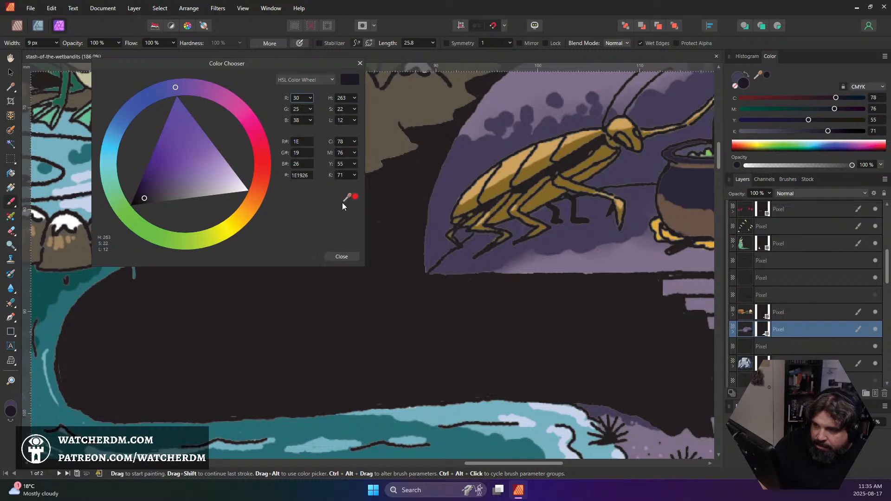
{"action": "left_click", "coordinate": [350, 306]}
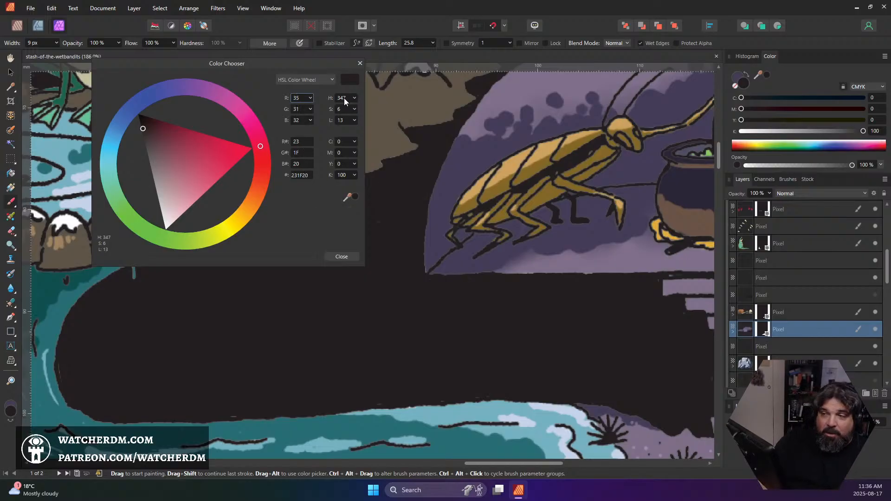
{"action": "left_click", "coordinate": [304, 98]}
{"action": "type", "text": "0"}
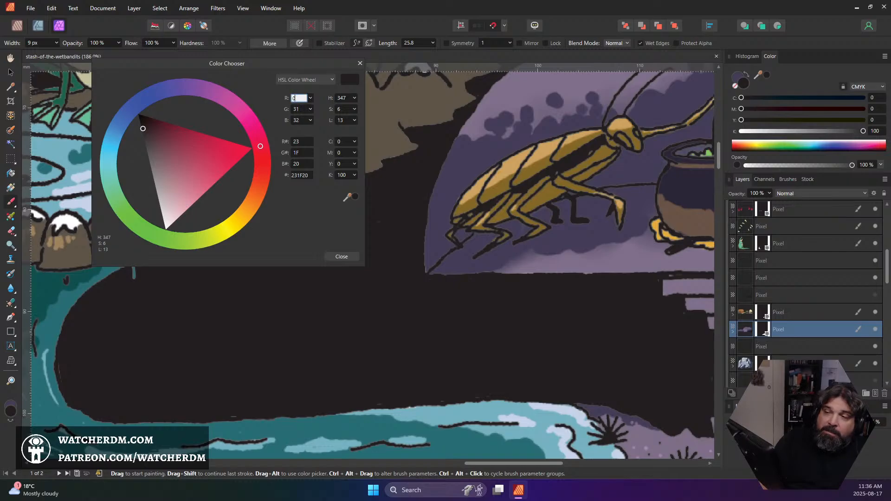
{"action": "key", "text": "Tab"}
{"action": "type", "text": "0"}
{"action": "key", "text": "Tab"}
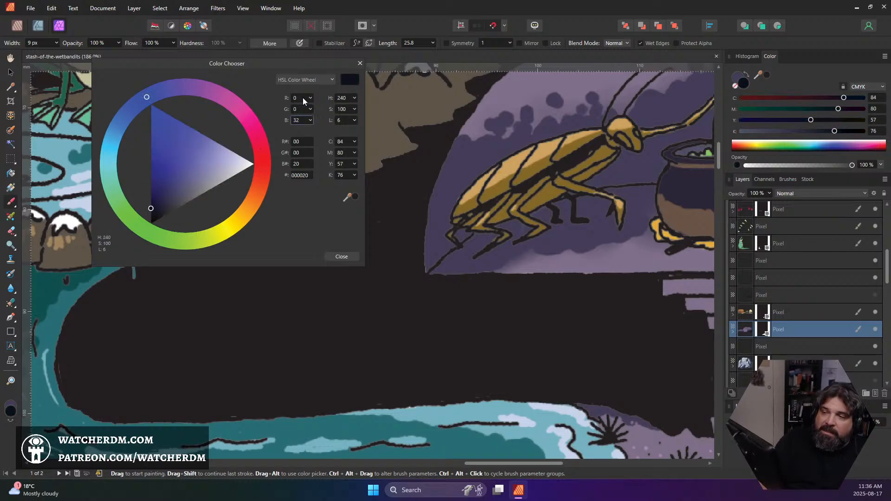
{"action": "key", "text": "Tab"}
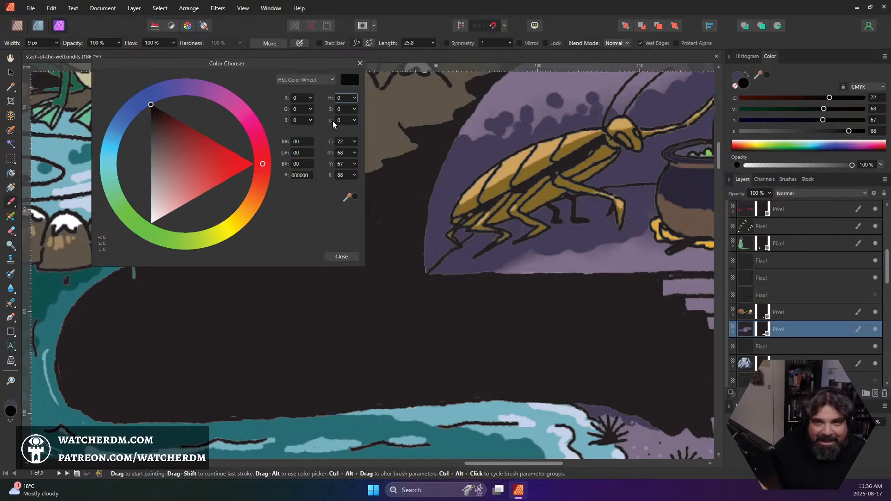
{"action": "left_click", "coordinate": [339, 258]}
Examine the map's colouring from the wishing well to the treasure cave, including the text page and the cockroach alchemist's room
{"action": "scroll", "coordinate": [330, 217], "scroll_direction": "down", "scroll_amount": 5}
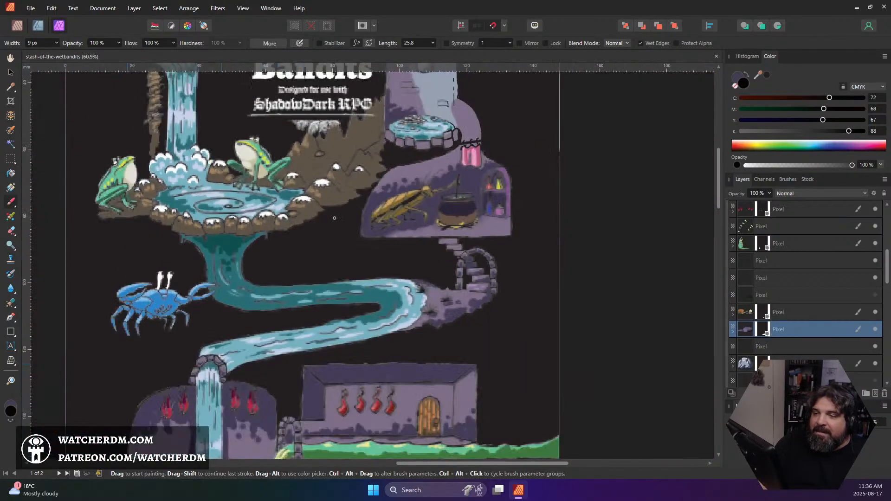
{"action": "scroll", "coordinate": [340, 217], "scroll_direction": "up", "scroll_amount": 2}
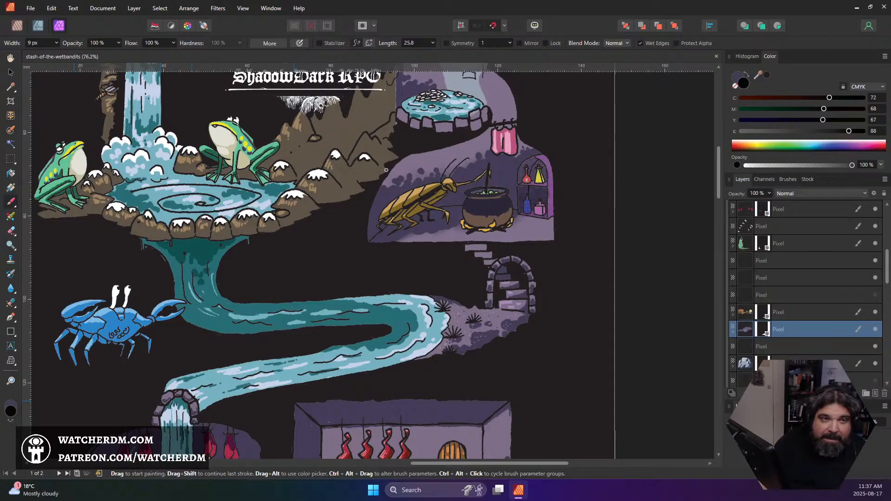
{"action": "scroll", "coordinate": [458, 180], "scroll_direction": "down", "scroll_amount": 1}
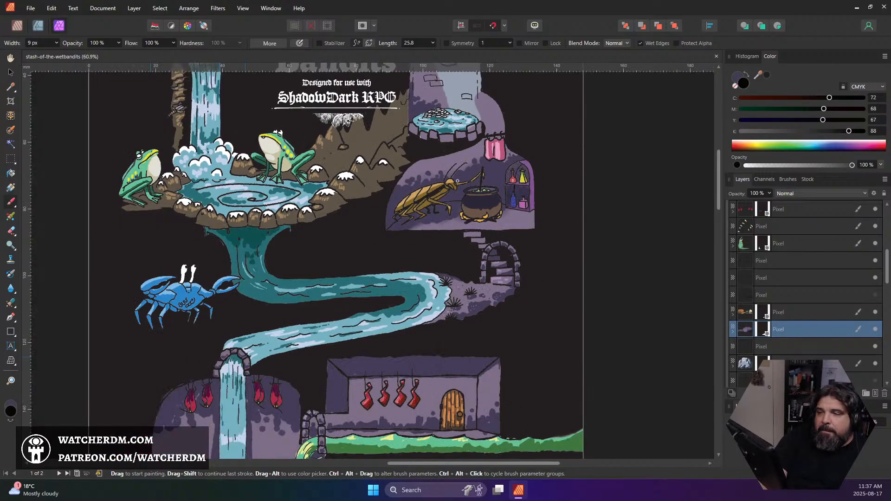
{"action": "scroll", "coordinate": [458, 181], "scroll_direction": "up", "scroll_amount": 1}
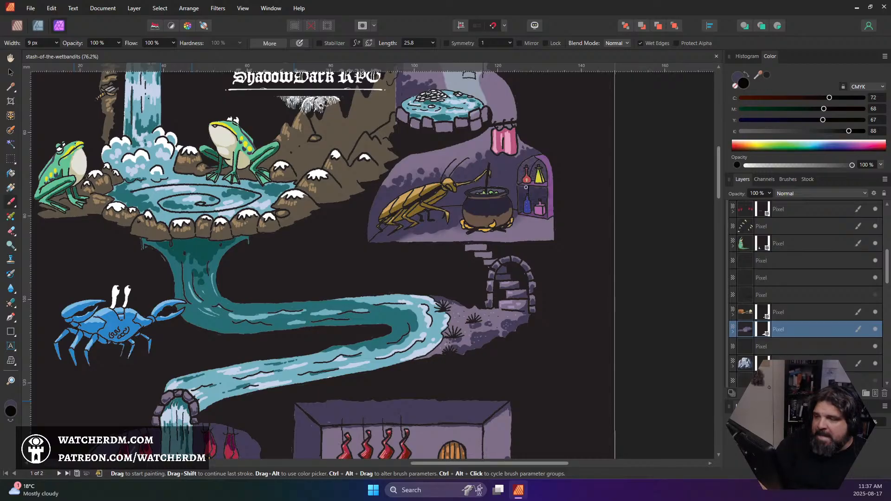
{"action": "scroll", "coordinate": [525, 187], "scroll_direction": "down", "scroll_amount": 4, "text": "ctrl"}
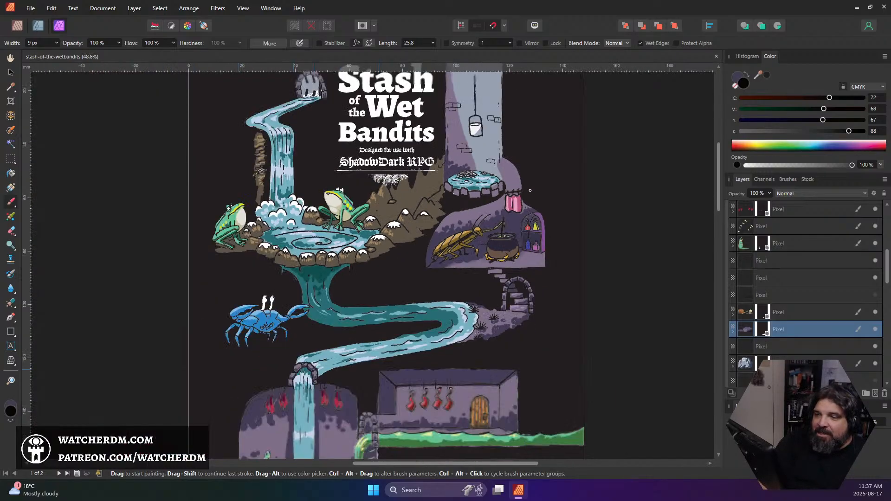
{"action": "scroll", "coordinate": [528, 190], "scroll_direction": "up", "scroll_amount": 3}
{"action": "scroll", "coordinate": [522, 192], "scroll_direction": "down", "scroll_amount": 6}
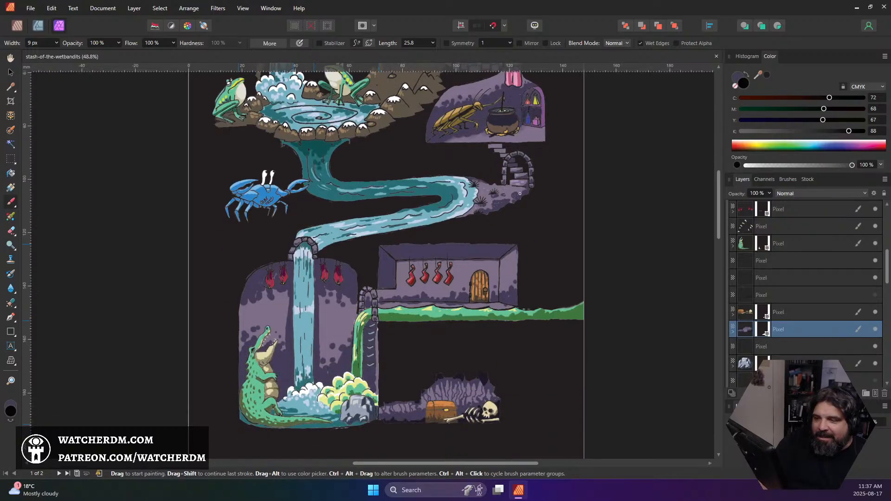
{"action": "scroll", "coordinate": [520, 193], "scroll_direction": "down", "scroll_amount": 5}
{"action": "scroll", "coordinate": [522, 163], "scroll_direction": "up", "scroll_amount": 4}
{"action": "scroll", "coordinate": [525, 126], "scroll_direction": "down", "scroll_amount": 2}
{"action": "scroll", "coordinate": [524, 125], "scroll_direction": "left", "scroll_amount": 3}
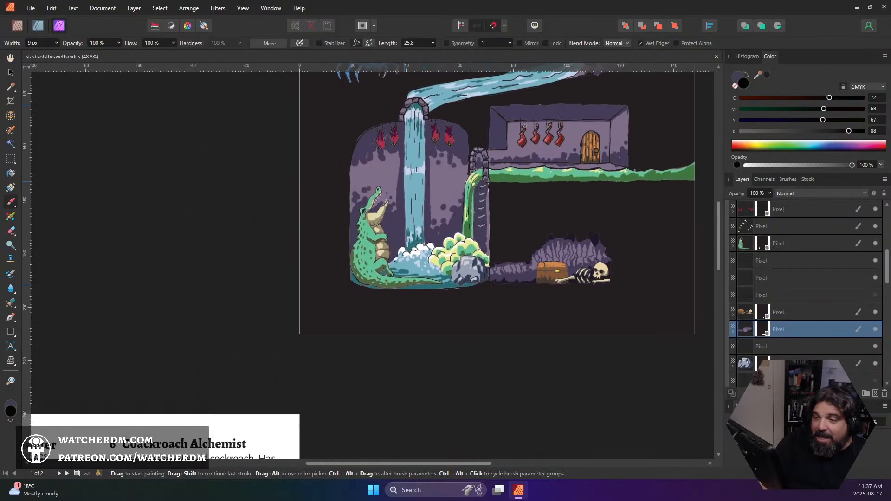
{"action": "scroll", "coordinate": [525, 126], "scroll_direction": "down", "scroll_amount": 1}
{"action": "scroll", "coordinate": [479, 226], "scroll_direction": "down", "scroll_amount": 5, "text": "ctrl"}
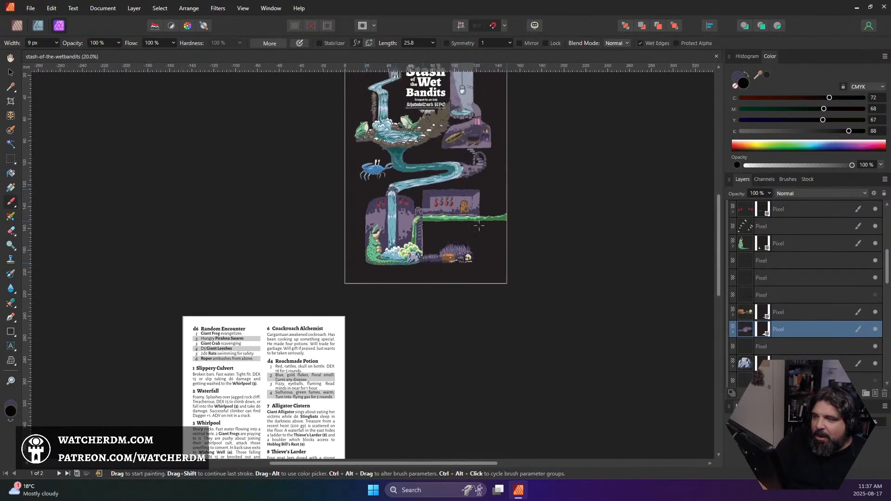
{"action": "scroll", "coordinate": [479, 226], "scroll_direction": "down", "scroll_amount": 1, "text": "ctrl"}
{"action": "scroll", "coordinate": [470, 253], "scroll_direction": "up", "scroll_amount": 5, "text": "ctrl"}
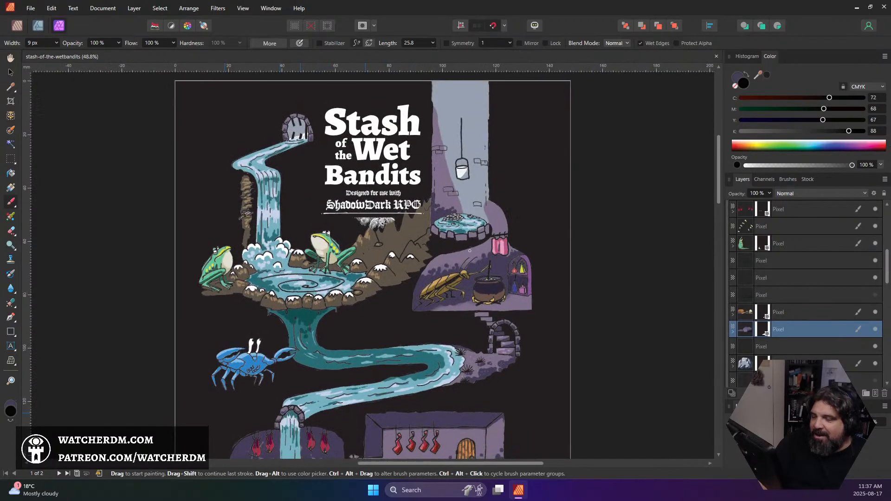
{"action": "scroll", "coordinate": [470, 250], "scroll_direction": "down", "scroll_amount": 3}
{"action": "scroll", "coordinate": [542, 198], "scroll_direction": "left", "scroll_amount": 2}
{"action": "scroll", "coordinate": [524, 137], "scroll_direction": "up", "scroll_amount": 3, "text": "ctrl"}
{"action": "scroll", "coordinate": [524, 137], "scroll_direction": "up", "scroll_amount": 2}
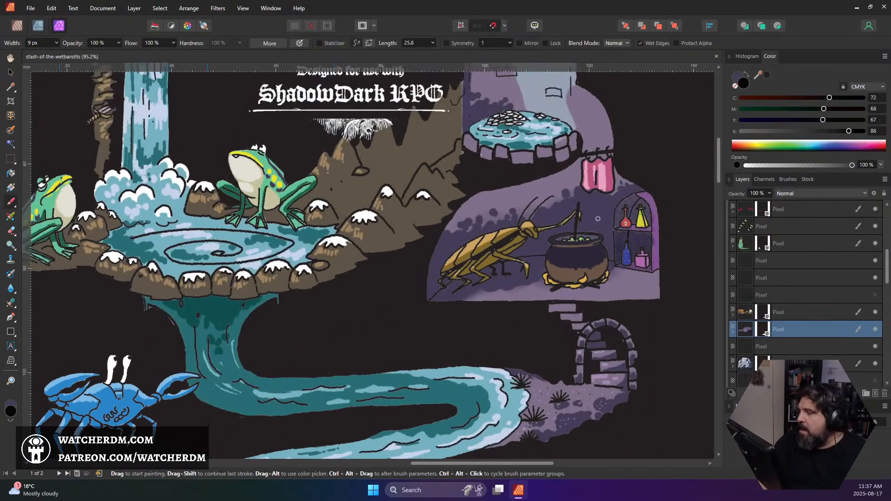
In group 6, load the cockroach colour layer's pixels as a selection and add a mask to that layer from it
{"action": "scroll", "coordinate": [776, 271], "scroll_direction": "down", "scroll_amount": 4}
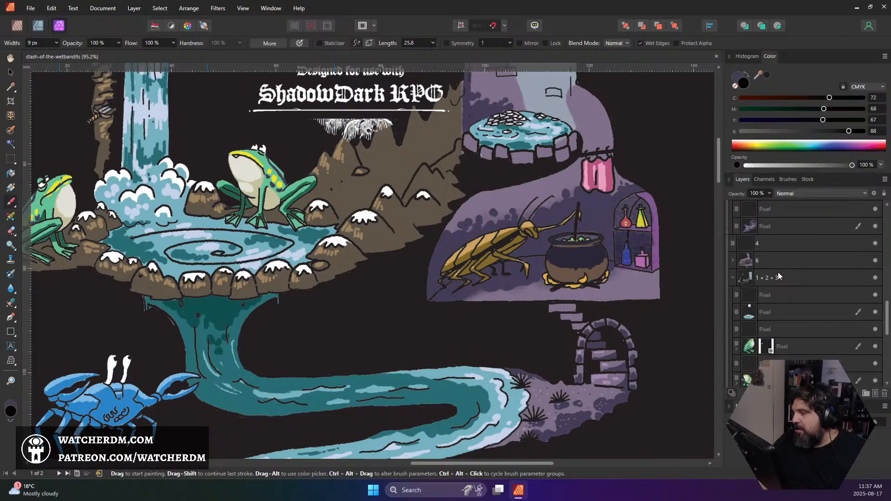
{"action": "left_click", "coordinate": [780, 260]}
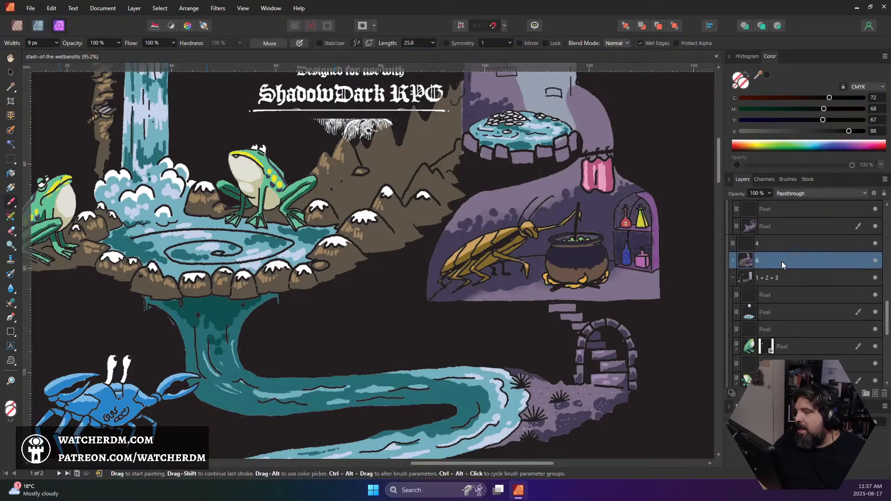
{"action": "left_click", "coordinate": [732, 260]}
{"action": "left_click", "coordinate": [772, 297]}
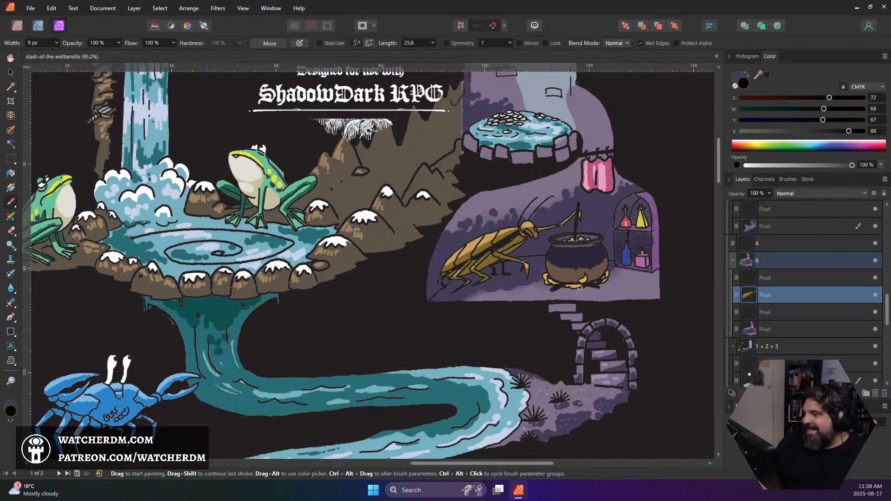
{"action": "scroll", "coordinate": [462, 216], "scroll_direction": "up", "scroll_amount": 3}
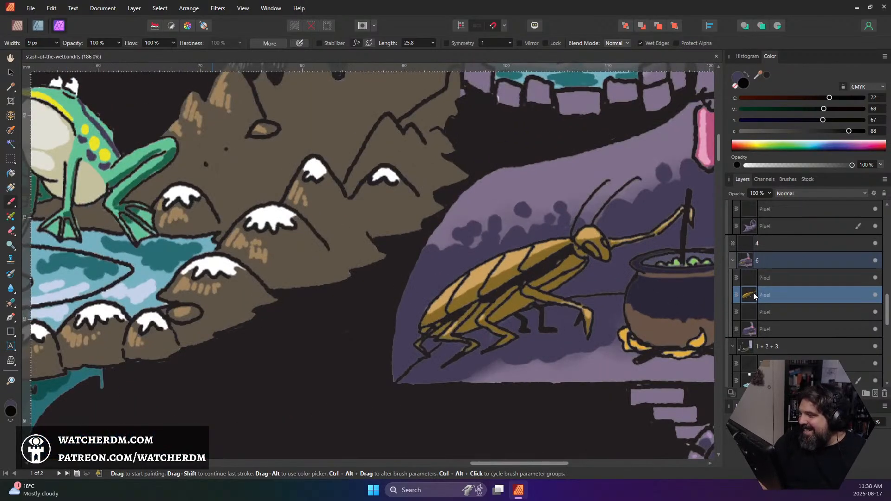
{"action": "left_click", "coordinate": [794, 293], "text": "ctrl"}
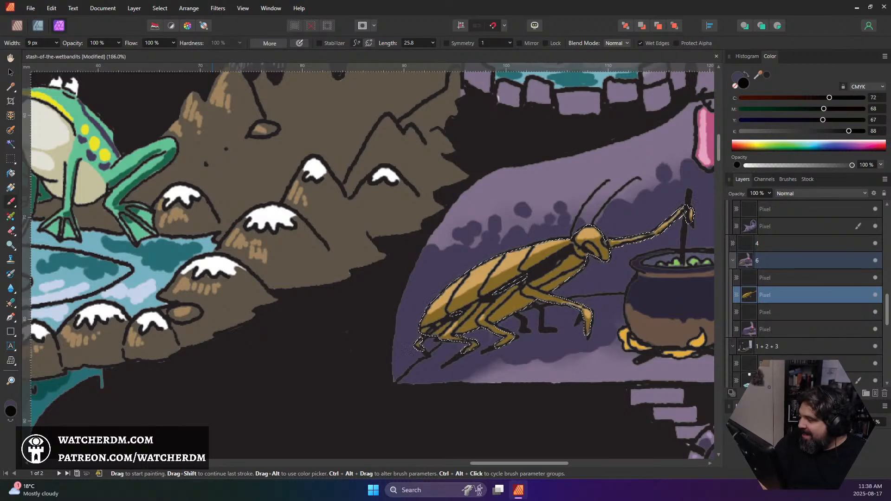
{"action": "left_click", "coordinate": [787, 392]}
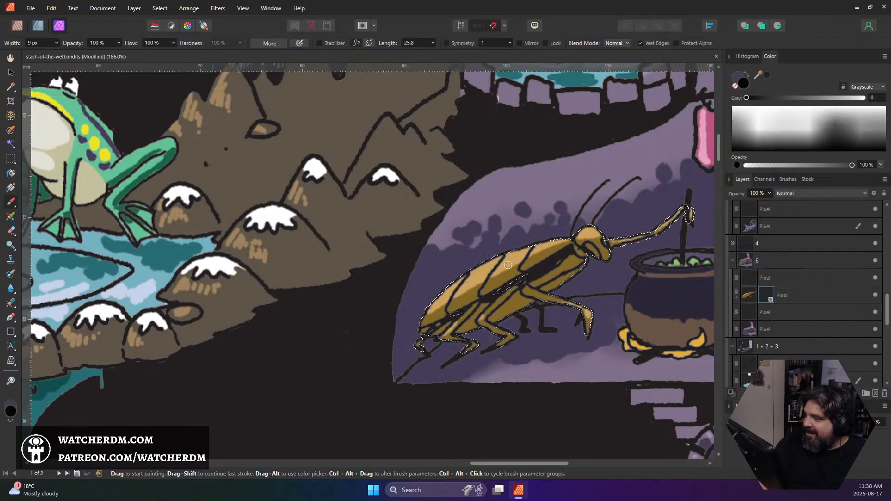
Sample the cockroach shell's tan highlight, shift it to the orange D27141 as brush colour, and clear the selection
{"action": "left_click", "coordinate": [482, 276], "text": "alt"}
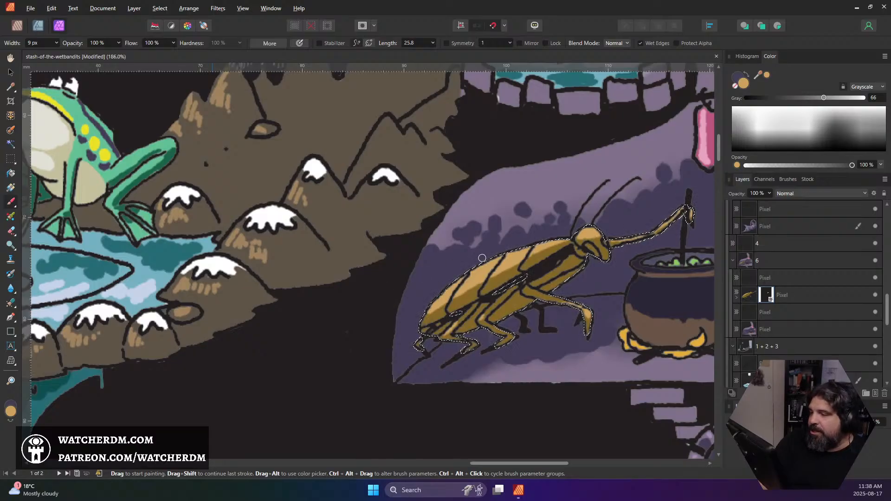
{"action": "left_click", "coordinate": [10, 411]}
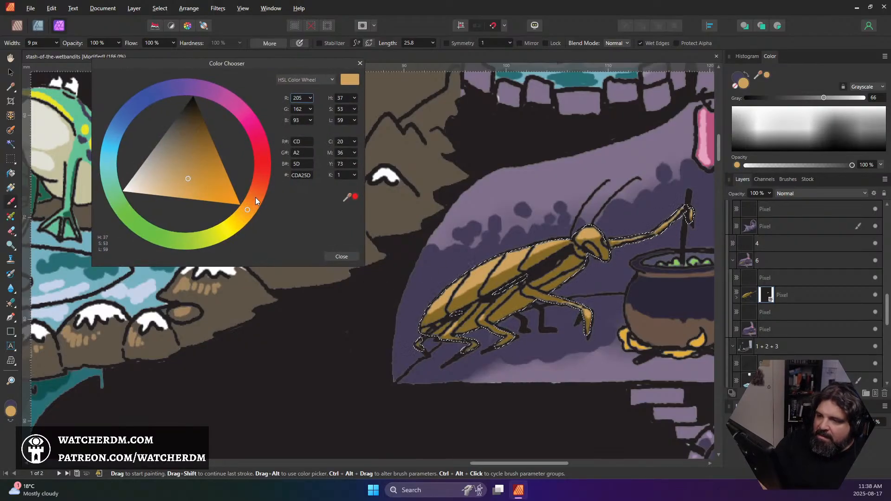
{"action": "left_click_drag", "start_coordinate": [255, 197], "coordinate": [255, 191]}
{"action": "left_click_drag", "start_coordinate": [196, 173], "coordinate": [206, 177]}
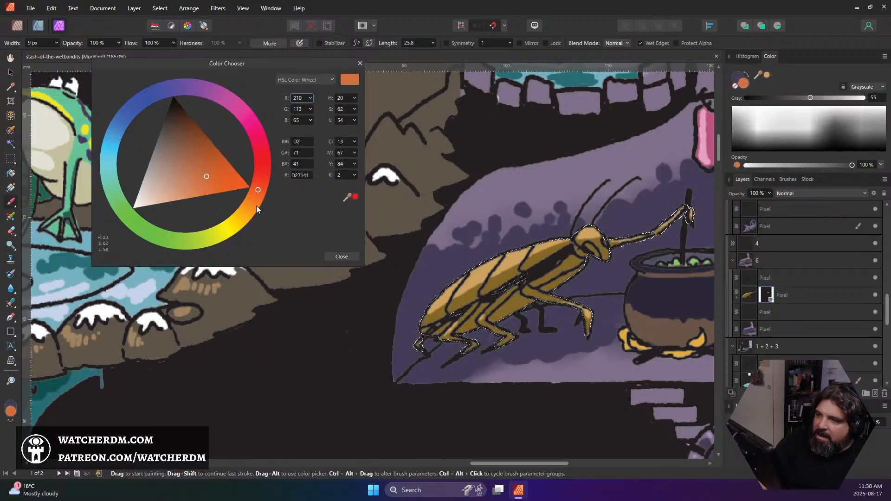
{"action": "left_click", "coordinate": [341, 257]}
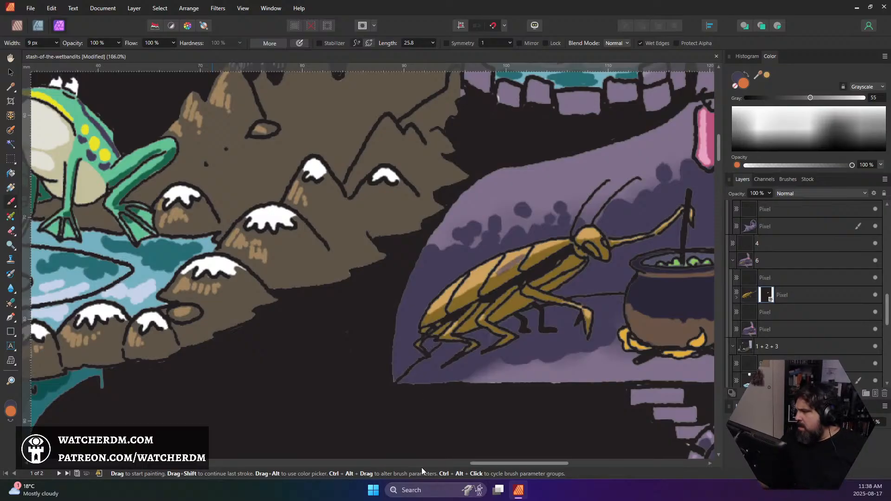
On the masked cockroach layer, paint orange over the tan highlights of the shell, head, front leg and raised arm
{"action": "left_click", "coordinate": [747, 296]}
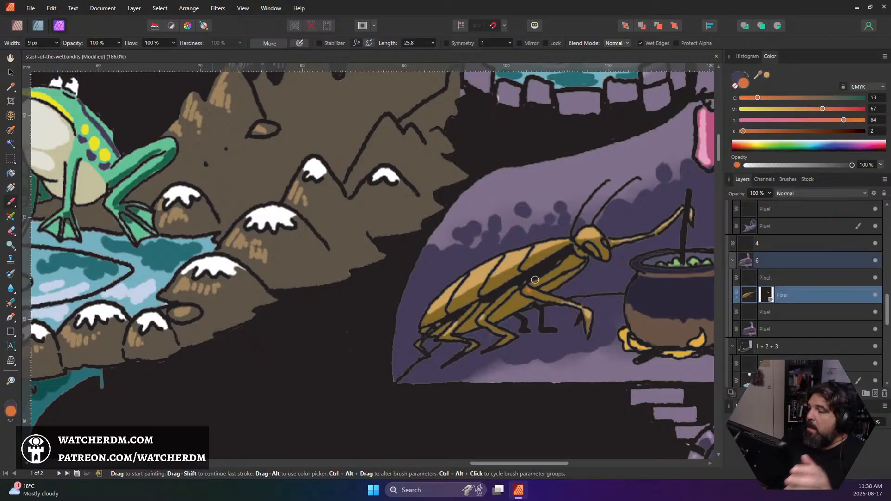
{"action": "mouse_move", "coordinate": [496, 269]}
{"action": "left_mouse_down"}
{"action": "mouse_move", "coordinate": [454, 294]}
{"action": "mouse_move", "coordinate": [524, 252]}
{"action": "mouse_move", "coordinate": [536, 248]}
{"action": "mouse_move", "coordinate": [482, 274]}
{"action": "mouse_move", "coordinate": [569, 240]}
{"action": "mouse_move", "coordinate": [467, 279]}
{"action": "mouse_move", "coordinate": [498, 258]}
{"action": "mouse_move", "coordinate": [514, 257]}
{"action": "mouse_move", "coordinate": [461, 291]}
{"action": "left_mouse_up"}
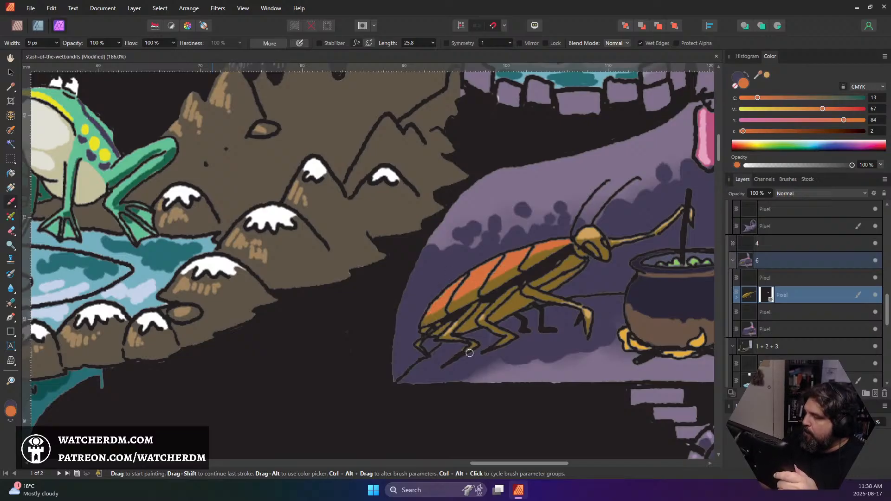
{"action": "left_click_drag", "start_coordinate": [586, 232], "coordinate": [603, 239]}
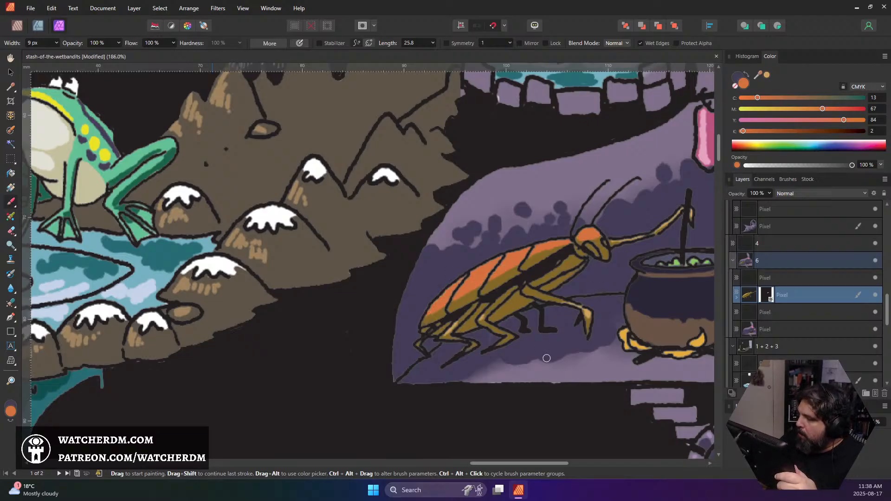
{"action": "left_click_drag", "start_coordinate": [576, 307], "coordinate": [587, 307]}
{"action": "mouse_move", "coordinate": [611, 241]}
{"action": "left_mouse_down"}
{"action": "mouse_move", "coordinate": [664, 222]}
{"action": "mouse_move", "coordinate": [653, 231]}
{"action": "mouse_move", "coordinate": [692, 219]}
{"action": "left_mouse_up"}
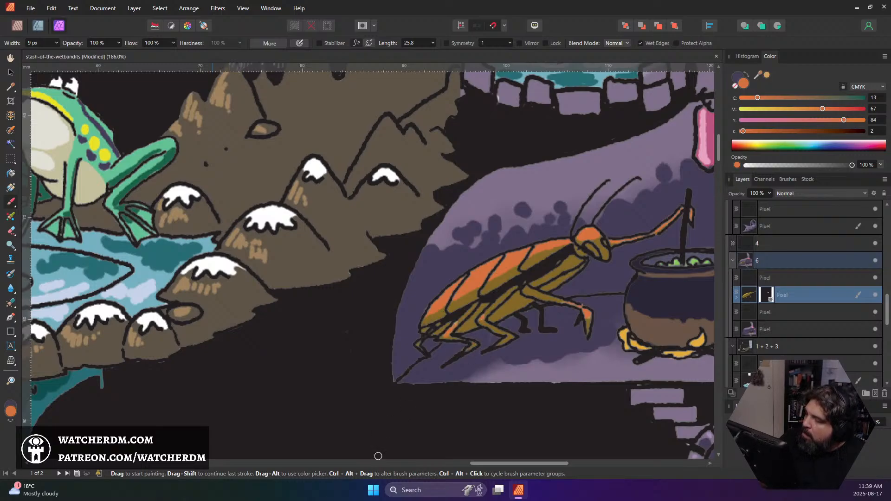
Darken the brush orange to CMYK 31, 82, 100, 34 and paint it over the cockroach's brown shadow areas on the shell, belly and legs
{"action": "double_click", "coordinate": [12, 413]}
{"action": "left_click_drag", "start_coordinate": [204, 175], "coordinate": [204, 144]}
{"action": "left_click", "coordinate": [341, 257]}
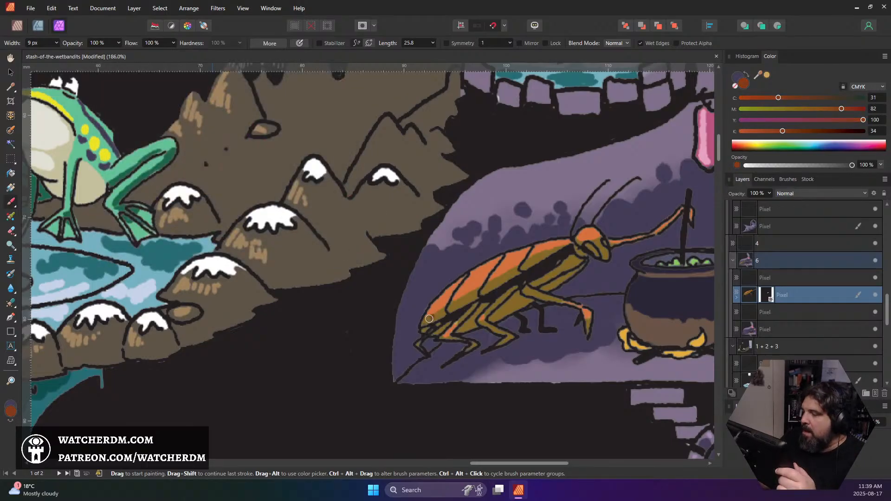
{"action": "mouse_move", "coordinate": [423, 321]}
{"action": "left_mouse_down"}
{"action": "mouse_move", "coordinate": [538, 250]}
{"action": "mouse_move", "coordinate": [474, 301]}
{"action": "mouse_move", "coordinate": [560, 247]}
{"action": "mouse_move", "coordinate": [506, 287]}
{"action": "mouse_move", "coordinate": [575, 254]}
{"action": "mouse_move", "coordinate": [537, 281]}
{"action": "mouse_move", "coordinate": [570, 262]}
{"action": "mouse_move", "coordinate": [541, 292]}
{"action": "mouse_move", "coordinate": [563, 275]}
{"action": "left_mouse_up"}
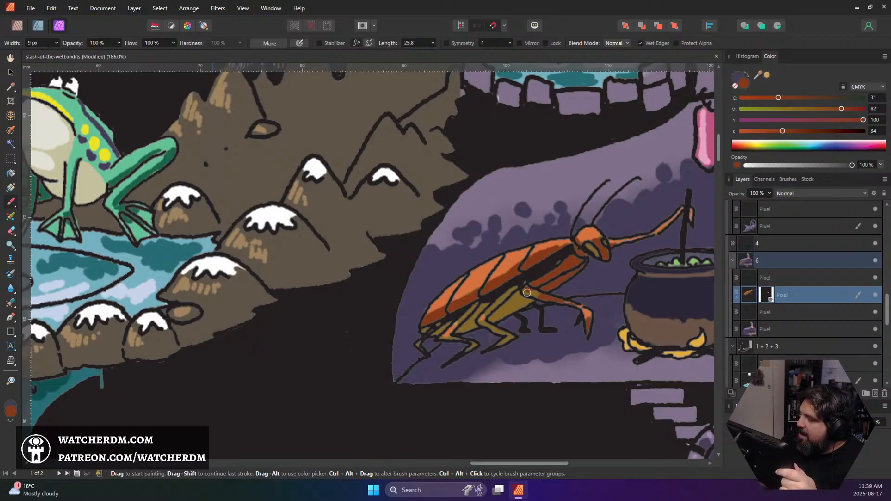
{"action": "mouse_move", "coordinate": [515, 302]}
{"action": "left_mouse_down"}
{"action": "mouse_move", "coordinate": [519, 292]}
{"action": "mouse_move", "coordinate": [486, 321]}
{"action": "mouse_move", "coordinate": [489, 311]}
{"action": "mouse_move", "coordinate": [481, 327]}
{"action": "mouse_move", "coordinate": [510, 297]}
{"action": "mouse_move", "coordinate": [522, 308]}
{"action": "mouse_move", "coordinate": [498, 332]}
{"action": "mouse_move", "coordinate": [512, 339]}
{"action": "mouse_move", "coordinate": [494, 346]}
{"action": "left_mouse_up"}
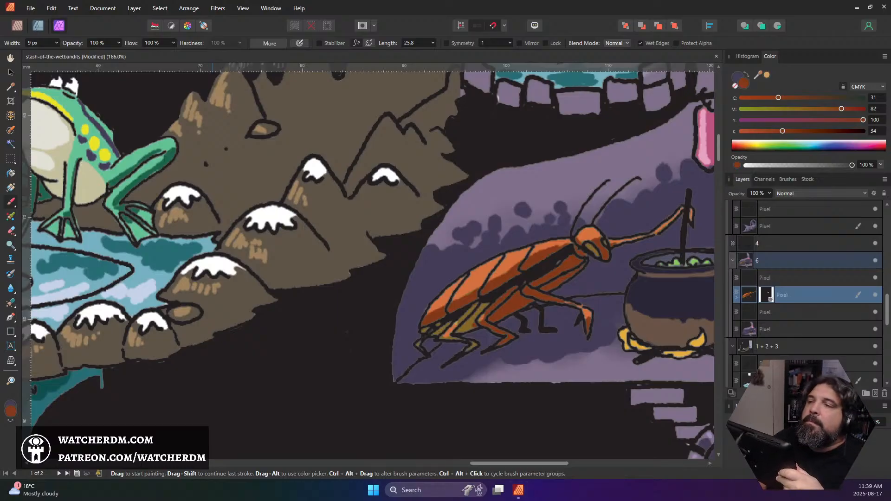
{"action": "mouse_move", "coordinate": [488, 306]}
{"action": "left_mouse_down"}
{"action": "mouse_move", "coordinate": [462, 317]}
{"action": "mouse_move", "coordinate": [469, 327]}
{"action": "mouse_move", "coordinate": [454, 337]}
{"action": "left_mouse_up"}
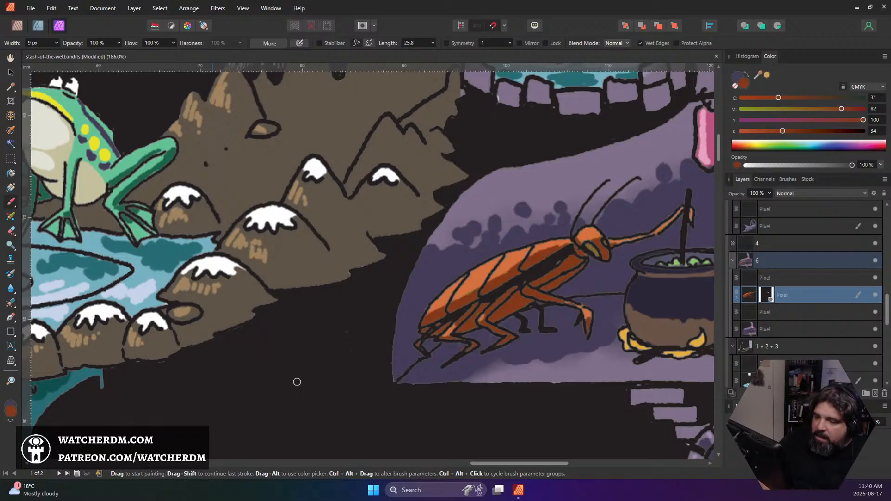
Sample the black outline colour and fill the cockroach's remaining brown face patch with it, reducing the brush to 5 px
{"action": "left_click", "coordinate": [358, 361], "text": "alt"}
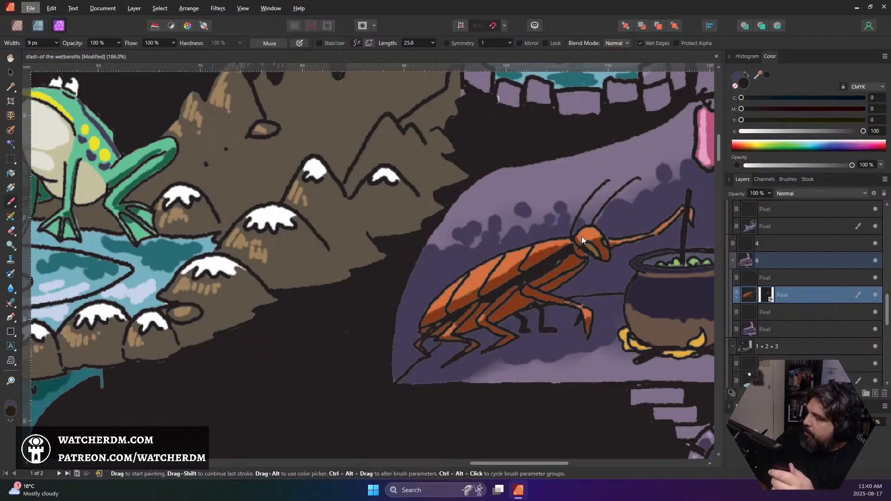
{"action": "left_click_drag", "start_coordinate": [590, 248], "coordinate": [594, 254]}
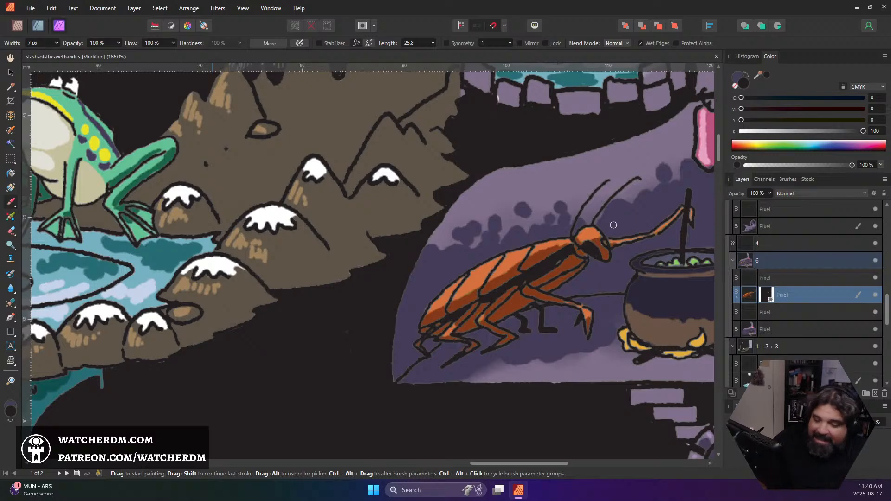
{"action": "key", "text": "bracketleft"}
{"action": "key", "text": "bracketleft"}
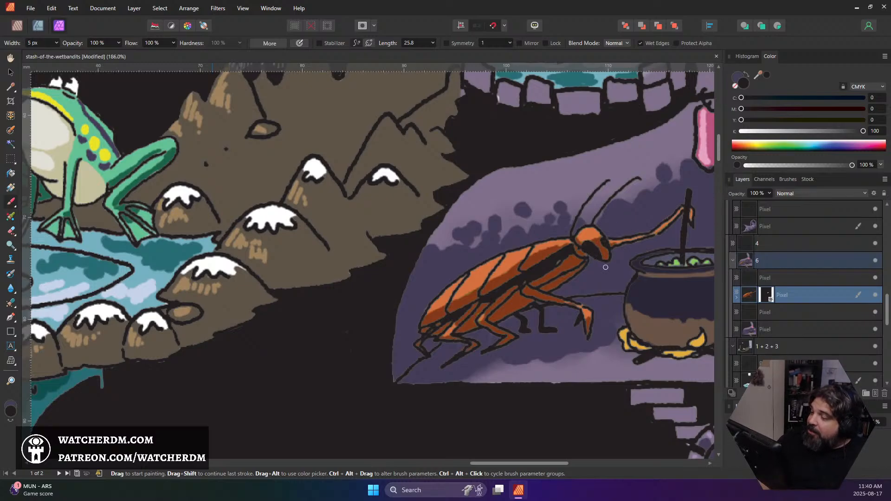
In group 6, sample the dark purple, mask the room's bottom colour layer from its own pixels, reselect the layer and clear the selection
{"action": "scroll", "coordinate": [601, 268], "scroll_direction": "down", "scroll_amount": 2}
{"action": "left_click_drag", "start_coordinate": [651, 267], "coordinate": [475, 305]}
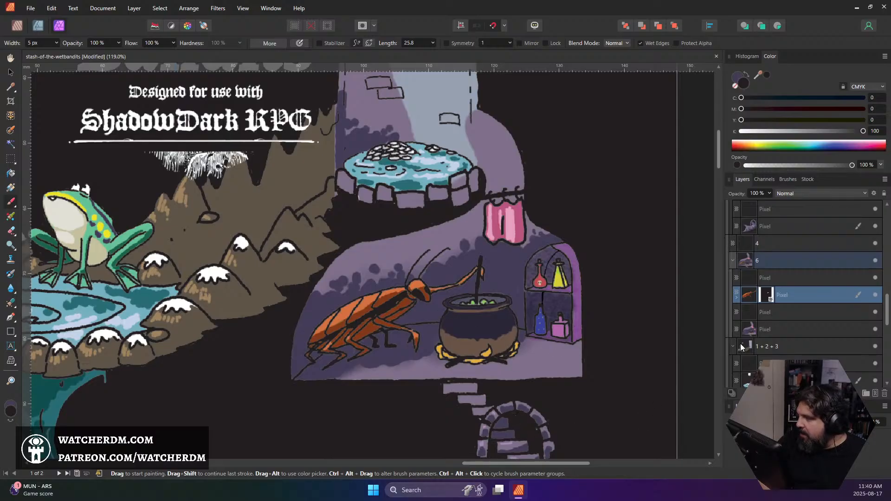
{"action": "left_click", "coordinate": [776, 331]}
{"action": "scroll", "coordinate": [516, 378], "scroll_direction": "down", "scroll_amount": 2}
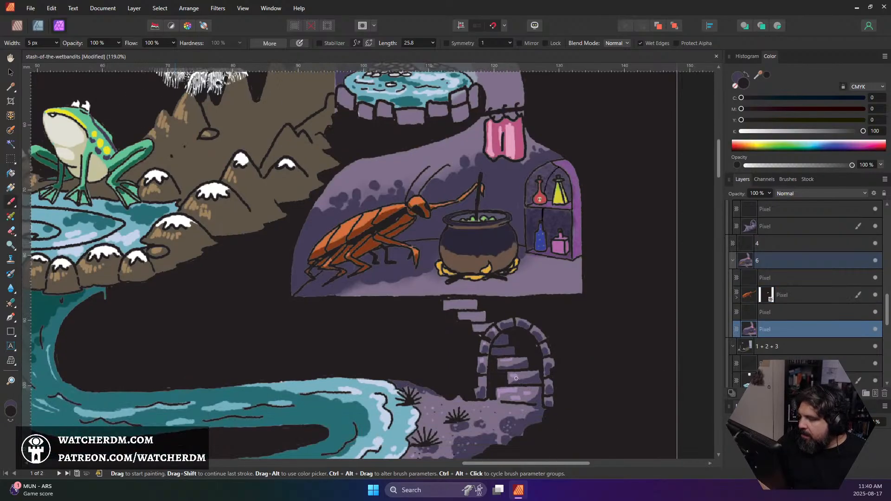
{"action": "left_click", "coordinate": [503, 352], "text": "alt"}
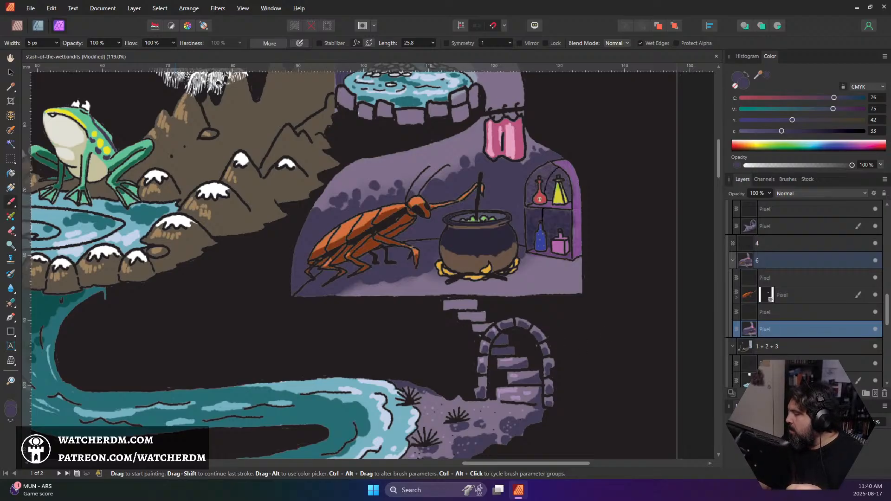
{"action": "left_click", "coordinate": [749, 329], "text": "ctrl"}
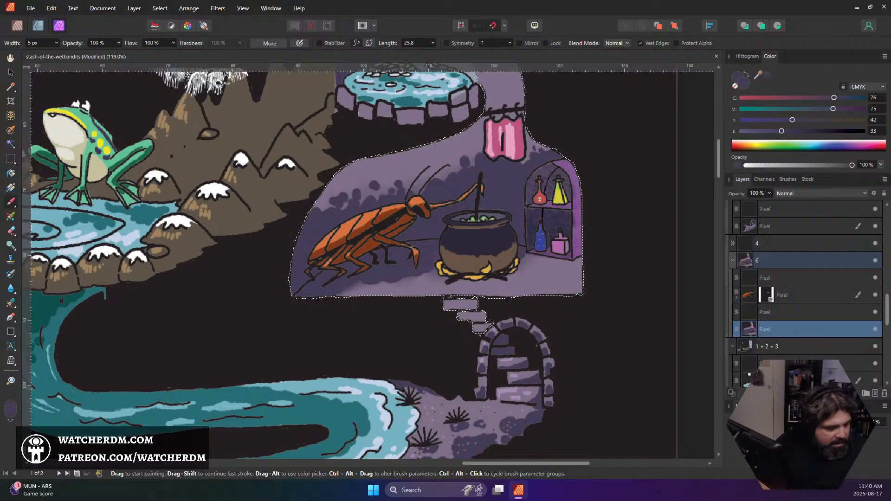
{"action": "left_click", "coordinate": [785, 393]}
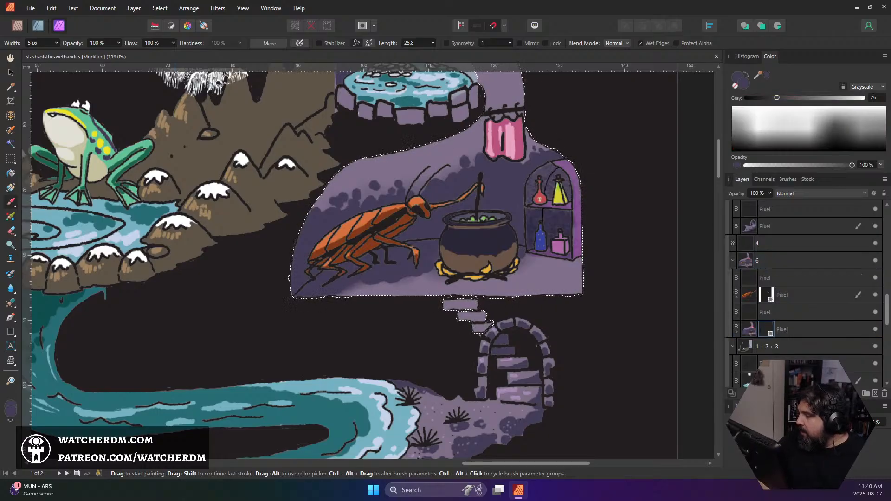
{"action": "left_click", "coordinate": [749, 330]}
{"action": "key", "text": "ctrl+d"}
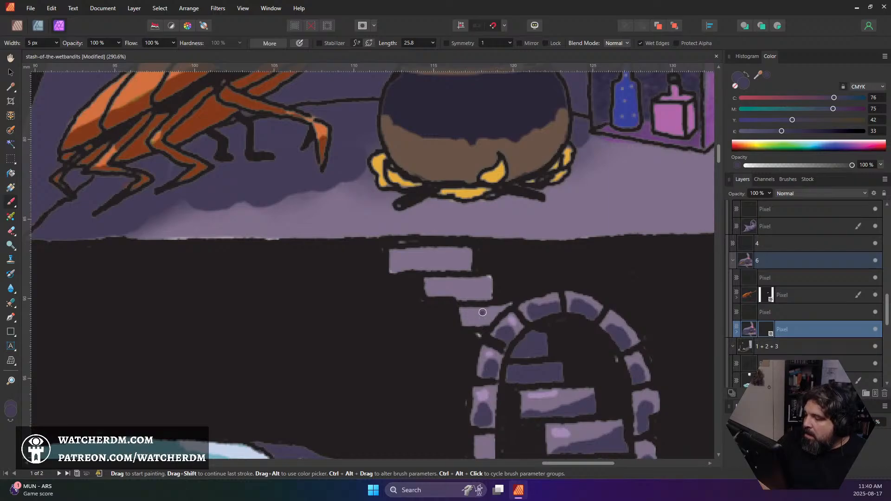
Shade the lower parts of the three stair steps beneath the alchemist's room with dark purple
{"action": "mouse_move", "coordinate": [493, 320]}
{"action": "left_mouse_down"}
{"action": "mouse_move", "coordinate": [467, 324]}
{"action": "mouse_move", "coordinate": [499, 309]}
{"action": "mouse_move", "coordinate": [458, 314]}
{"action": "left_mouse_up"}
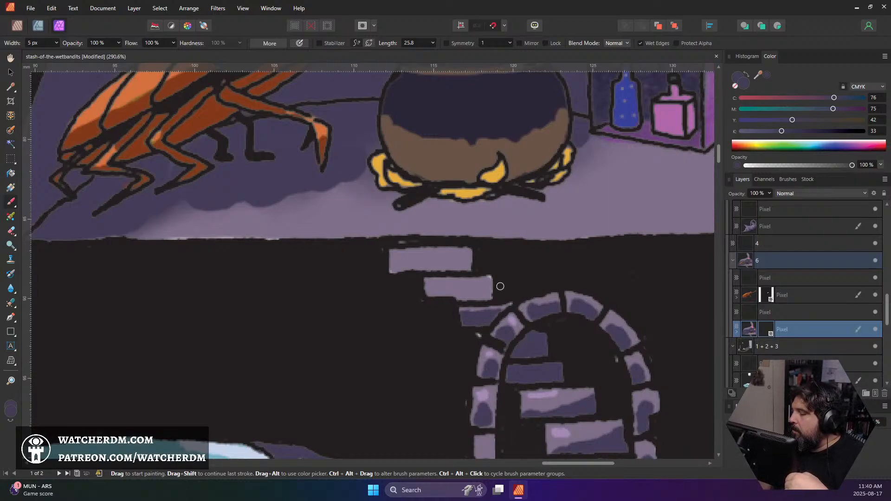
{"action": "mouse_move", "coordinate": [499, 286]}
{"action": "left_mouse_down"}
{"action": "mouse_move", "coordinate": [454, 296]}
{"action": "mouse_move", "coordinate": [488, 295]}
{"action": "mouse_move", "coordinate": [496, 289]}
{"action": "mouse_move", "coordinate": [433, 295]}
{"action": "mouse_move", "coordinate": [464, 291]}
{"action": "left_mouse_up"}
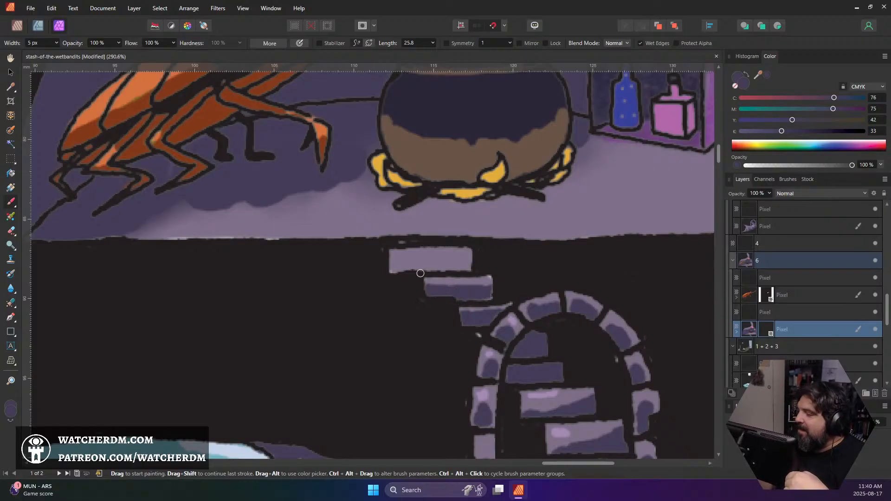
{"action": "mouse_move", "coordinate": [392, 270]}
{"action": "left_mouse_down"}
{"action": "mouse_move", "coordinate": [472, 267]}
{"action": "mouse_move", "coordinate": [394, 263]}
{"action": "mouse_move", "coordinate": [427, 264]}
{"action": "left_mouse_up"}
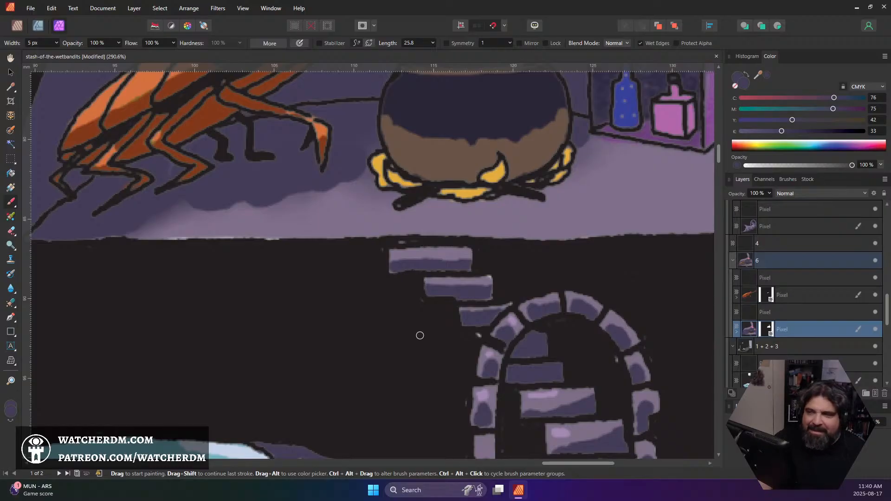
{"action": "scroll", "coordinate": [487, 302], "scroll_direction": "down", "scroll_amount": 5}
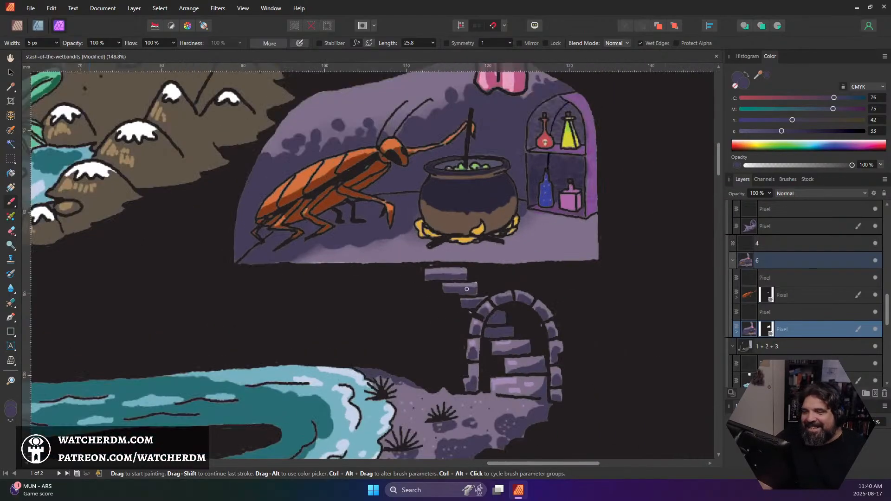
Enlarge the brush to 21 px and paint the whole floor of the alchemist's room dark purple around the cauldron and cockroach
{"action": "scroll", "coordinate": [472, 288], "scroll_direction": "up", "scroll_amount": 2}
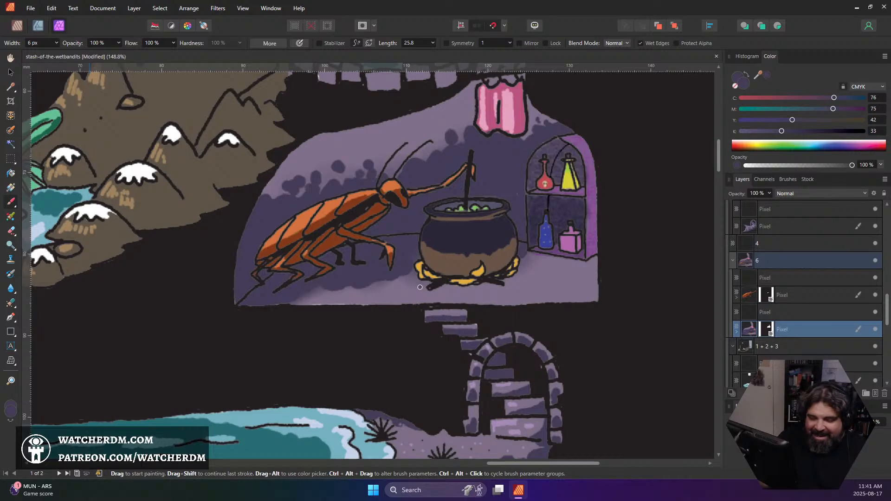
{"action": "key", "text": "bracketright"}
{"action": "key", "text": "bracketright"}
{"action": "key", "text": "bracketright"}
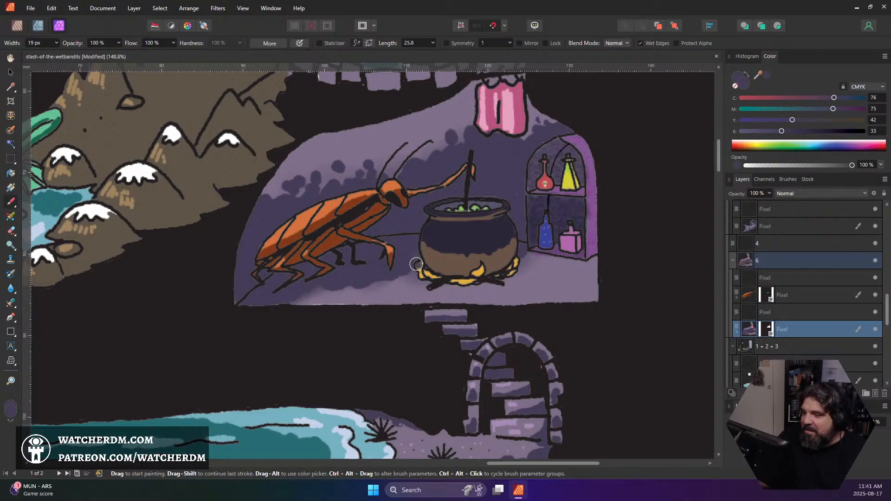
{"action": "left_click_drag", "start_coordinate": [418, 260], "coordinate": [416, 282]}
{"action": "key", "text": "ctrl+z"}
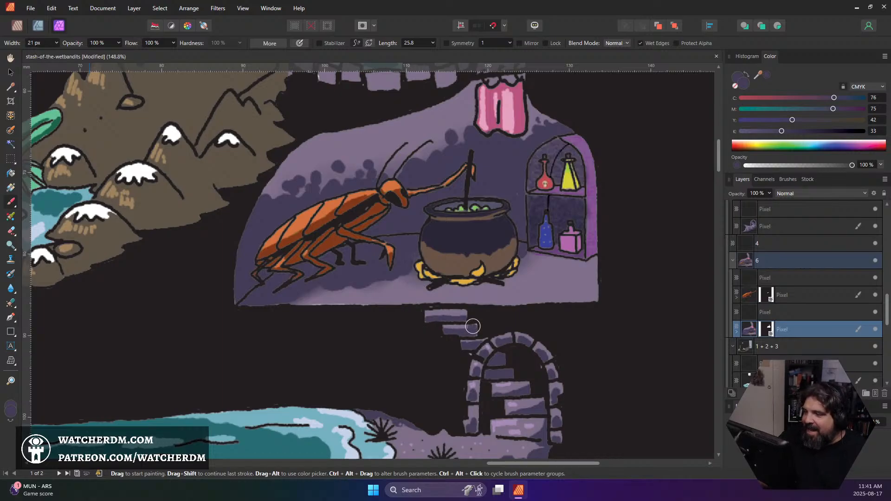
{"action": "mouse_move", "coordinate": [430, 286]}
{"action": "left_mouse_down"}
{"action": "mouse_move", "coordinate": [398, 278]}
{"action": "mouse_move", "coordinate": [378, 284]}
{"action": "mouse_move", "coordinate": [333, 318]}
{"action": "mouse_move", "coordinate": [348, 319]}
{"action": "mouse_move", "coordinate": [343, 287]}
{"action": "mouse_move", "coordinate": [379, 281]}
{"action": "mouse_move", "coordinate": [295, 299]}
{"action": "mouse_move", "coordinate": [447, 277]}
{"action": "mouse_move", "coordinate": [432, 296]}
{"action": "mouse_move", "coordinate": [501, 287]}
{"action": "mouse_move", "coordinate": [516, 282]}
{"action": "mouse_move", "coordinate": [528, 255]}
{"action": "mouse_move", "coordinate": [513, 281]}
{"action": "mouse_move", "coordinate": [540, 265]}
{"action": "mouse_move", "coordinate": [527, 255]}
{"action": "mouse_move", "coordinate": [597, 263]}
{"action": "mouse_move", "coordinate": [563, 279]}
{"action": "mouse_move", "coordinate": [573, 274]}
{"action": "mouse_move", "coordinate": [537, 267]}
{"action": "mouse_move", "coordinate": [558, 271]}
{"action": "mouse_move", "coordinate": [516, 284]}
{"action": "mouse_move", "coordinate": [595, 276]}
{"action": "mouse_move", "coordinate": [527, 292]}
{"action": "mouse_move", "coordinate": [590, 289]}
{"action": "mouse_move", "coordinate": [437, 295]}
{"action": "mouse_move", "coordinate": [574, 297]}
{"action": "mouse_move", "coordinate": [534, 294]}
{"action": "mouse_move", "coordinate": [556, 301]}
{"action": "mouse_move", "coordinate": [421, 294]}
{"action": "mouse_move", "coordinate": [411, 301]}
{"action": "mouse_move", "coordinate": [304, 304]}
{"action": "left_mouse_up"}
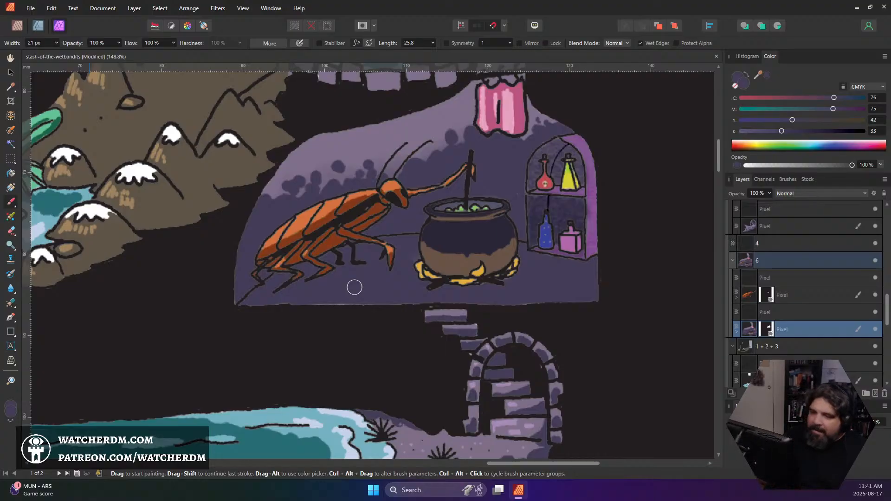
Sample the wall's light purple, reduce the brush to 8 px and paint flagstones on the floor between the cauldron and the potion shelf
{"action": "left_click", "coordinate": [410, 160], "text": "alt"}
{"action": "left_click_drag", "start_coordinate": [522, 229], "coordinate": [516, 239]}
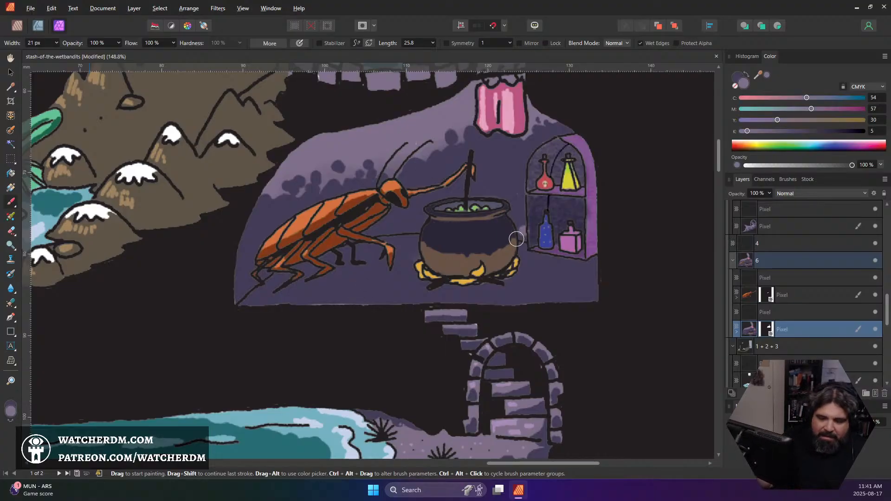
{"action": "key", "text": "ctrl+z"}
{"action": "key", "text": "["}
{"action": "key", "text": "["}
{"action": "key", "text": "["}
{"action": "key", "text": "["}
{"action": "key", "text": "["}
{"action": "key", "text": "["}
{"action": "left_click", "coordinate": [549, 283]}
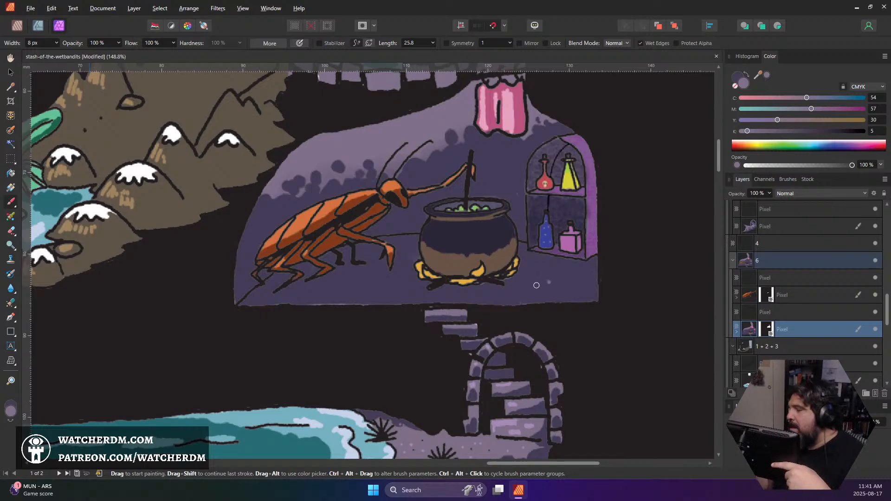
{"action": "left_click", "coordinate": [516, 297]}
{"action": "mouse_move", "coordinate": [527, 292]}
{"action": "left_mouse_down"}
{"action": "mouse_move", "coordinate": [558, 293]}
{"action": "mouse_move", "coordinate": [507, 302]}
{"action": "mouse_move", "coordinate": [550, 291]}
{"action": "mouse_move", "coordinate": [546, 298]}
{"action": "mouse_move", "coordinate": [578, 304]}
{"action": "mouse_move", "coordinate": [583, 283]}
{"action": "mouse_move", "coordinate": [562, 279]}
{"action": "mouse_move", "coordinate": [593, 287]}
{"action": "mouse_move", "coordinate": [571, 281]}
{"action": "mouse_move", "coordinate": [594, 301]}
{"action": "mouse_move", "coordinate": [580, 290]}
{"action": "left_mouse_up"}
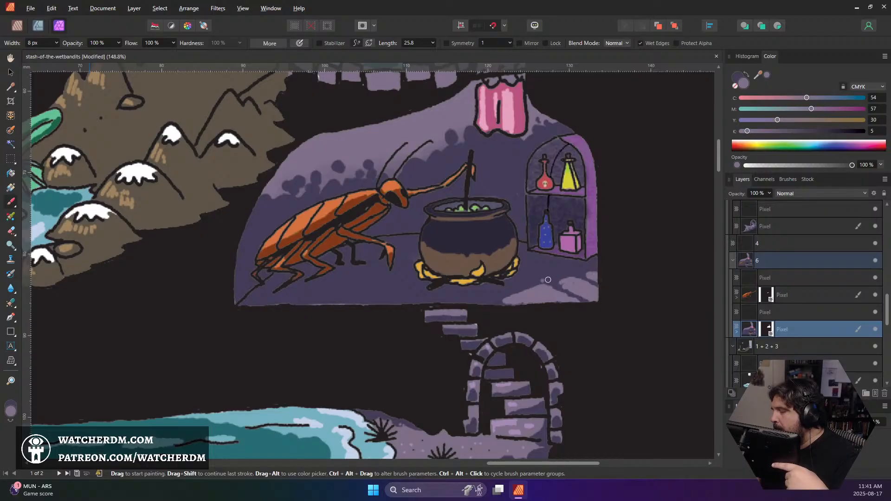
{"action": "mouse_move", "coordinate": [549, 275]}
{"action": "left_mouse_down"}
{"action": "mouse_move", "coordinate": [562, 273]}
{"action": "mouse_move", "coordinate": [542, 266]}
{"action": "mouse_move", "coordinate": [576, 268]}
{"action": "mouse_move", "coordinate": [519, 283]}
{"action": "left_mouse_up"}
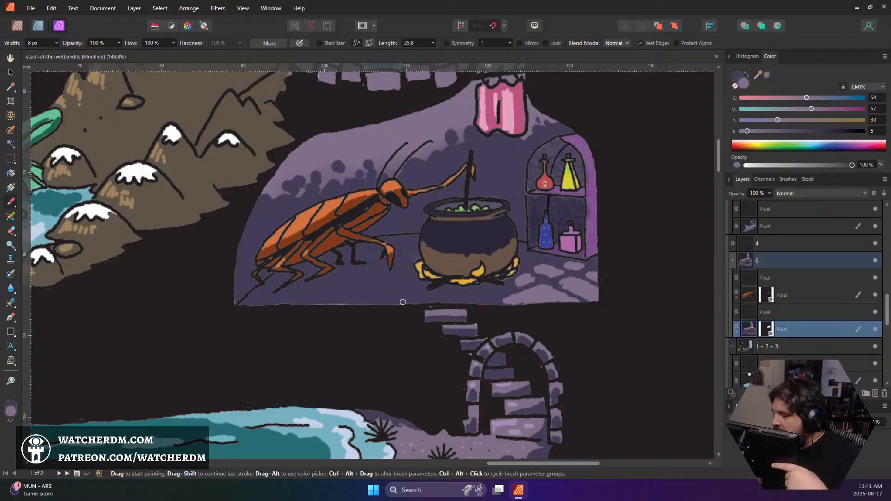
Continue the light purple flagstones along the floor in front of the cockroach and beneath the cauldron
{"action": "mouse_move", "coordinate": [407, 291]}
{"action": "left_mouse_down"}
{"action": "mouse_move", "coordinate": [364, 301]}
{"action": "mouse_move", "coordinate": [402, 295]}
{"action": "left_mouse_up"}
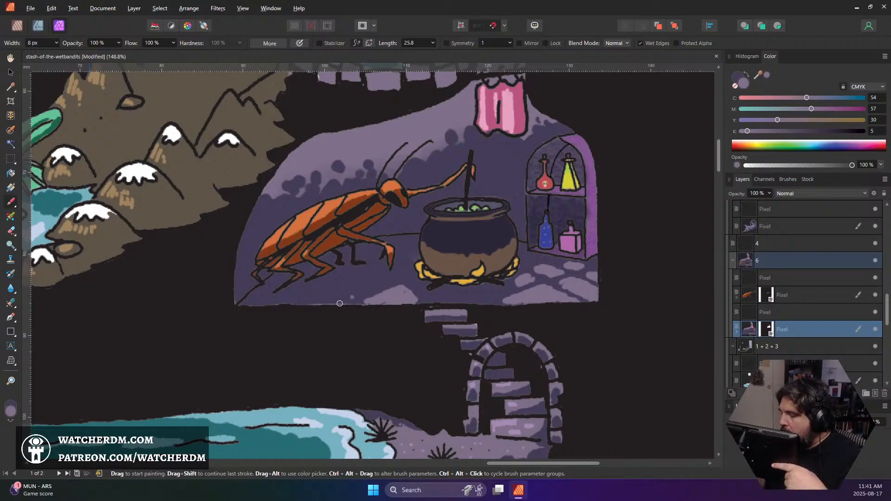
{"action": "mouse_move", "coordinate": [340, 303]}
{"action": "left_mouse_down"}
{"action": "mouse_move", "coordinate": [366, 292]}
{"action": "mouse_move", "coordinate": [327, 299]}
{"action": "mouse_move", "coordinate": [354, 295]}
{"action": "left_mouse_up"}
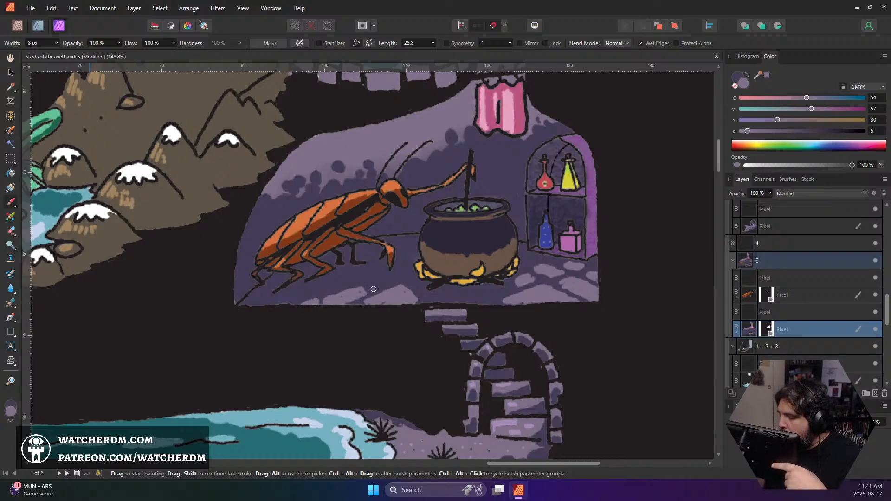
{"action": "mouse_move", "coordinate": [374, 289]}
{"action": "left_mouse_down"}
{"action": "mouse_move", "coordinate": [404, 278]}
{"action": "mouse_move", "coordinate": [439, 299]}
{"action": "mouse_move", "coordinate": [469, 292]}
{"action": "mouse_move", "coordinate": [465, 301]}
{"action": "left_mouse_up"}
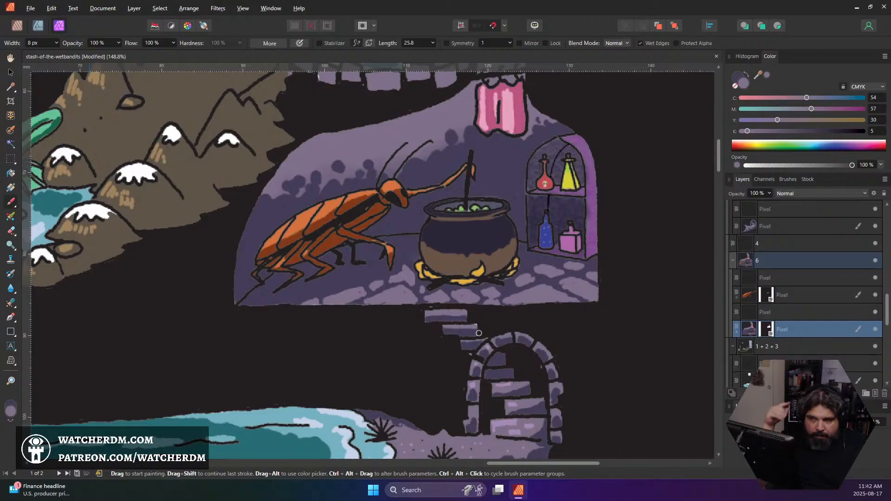
Sample the head's bright orange, select the masked cockroach layer and paint highlights along the front and middle legs with a 6 px brush
{"action": "scroll", "coordinate": [493, 317], "scroll_direction": "down", "scroll_amount": 5}
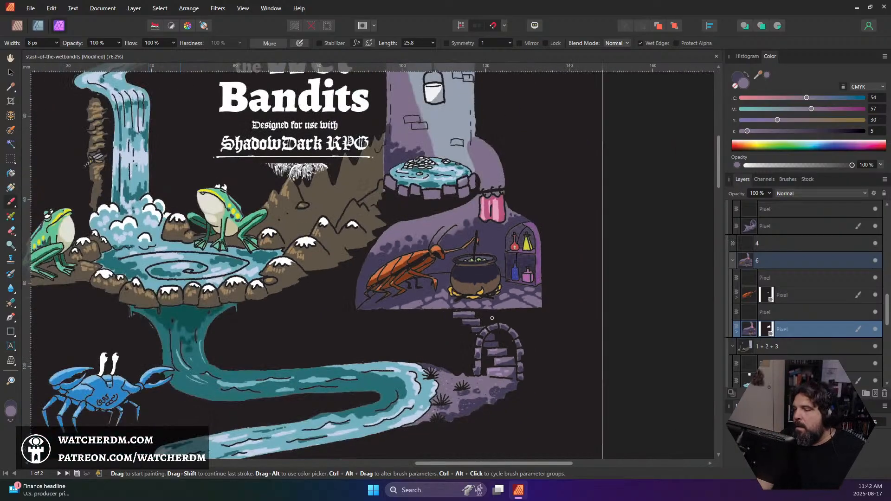
{"action": "scroll", "coordinate": [493, 316], "scroll_direction": "down", "scroll_amount": 2}
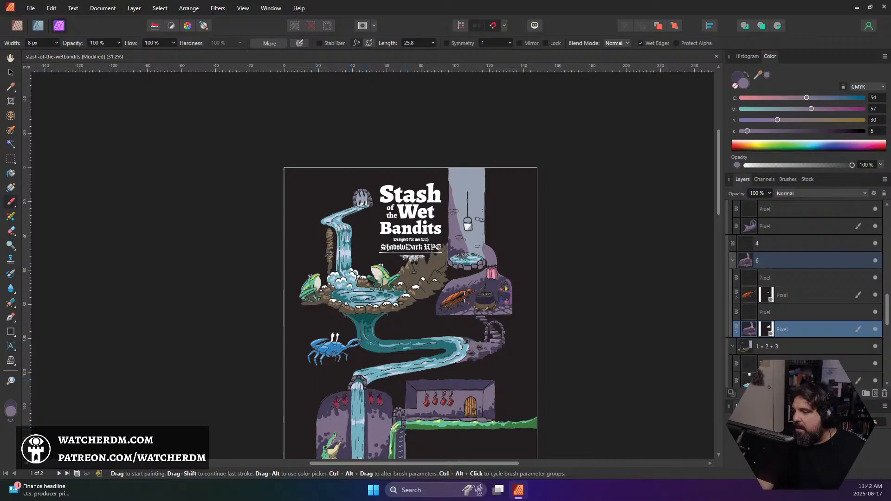
{"action": "scroll", "coordinate": [463, 295], "scroll_direction": "up", "scroll_amount": 8}
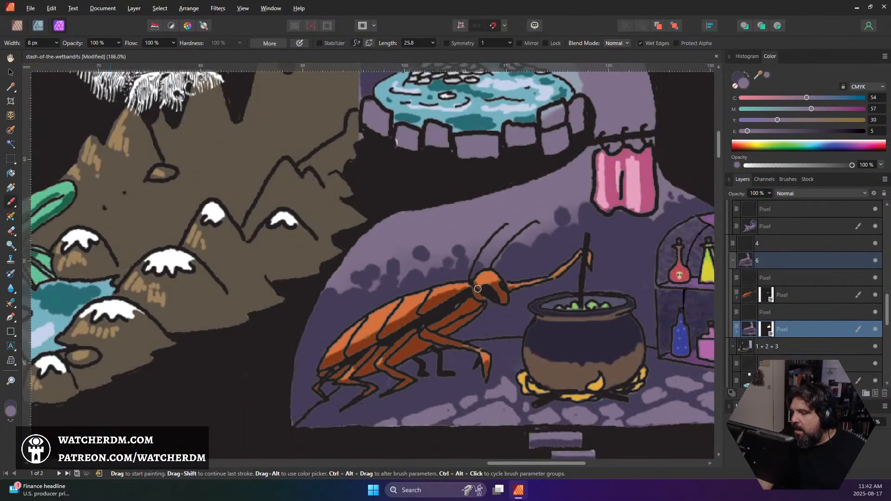
{"action": "left_click", "coordinate": [486, 277], "text": "alt"}
{"action": "left_click", "coordinate": [753, 297]}
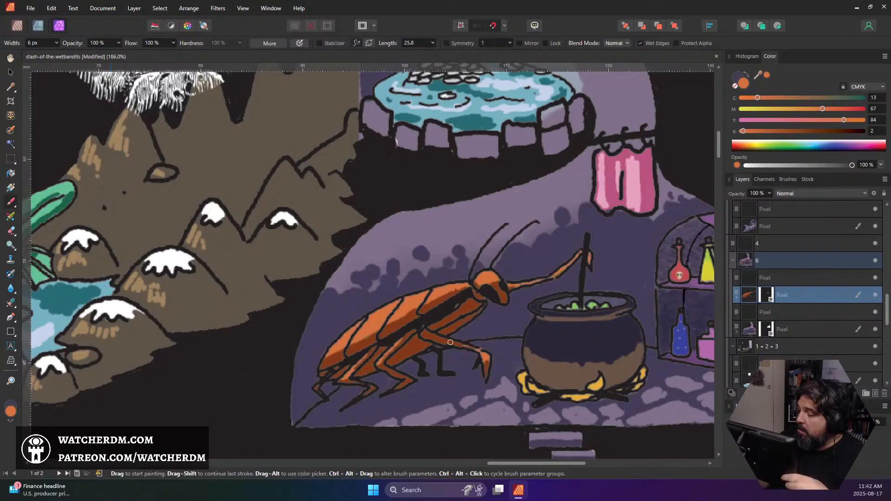
{"action": "left_click_drag", "start_coordinate": [460, 345], "coordinate": [438, 331]}
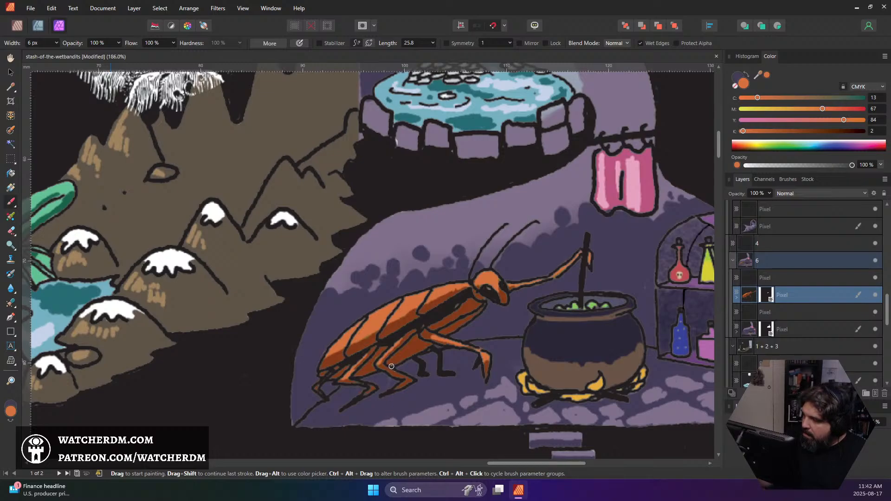
Try hatching dark orange strokes across the cockroach's wing segments with a 4 px brush
{"action": "left_click", "coordinate": [365, 343], "text": "alt"}
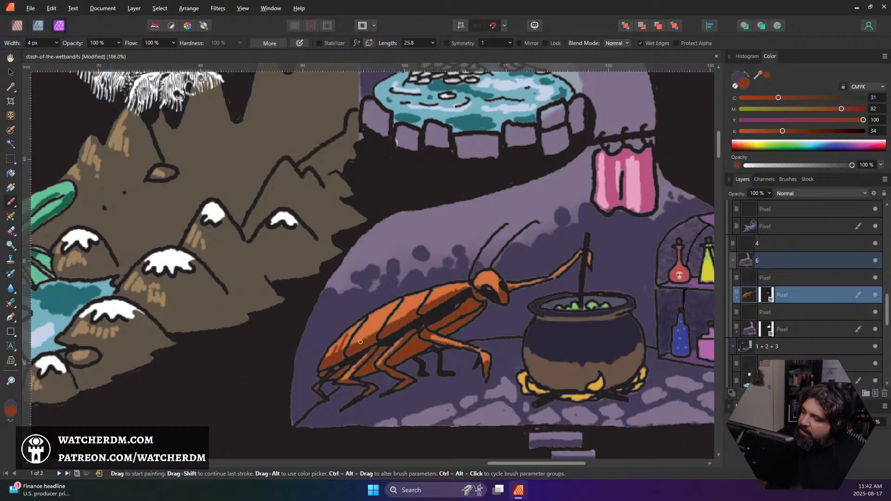
{"action": "mouse_move", "coordinate": [371, 318]}
{"action": "left_mouse_down"}
{"action": "mouse_move", "coordinate": [357, 342]}
{"action": "mouse_move", "coordinate": [374, 337]}
{"action": "left_mouse_up"}
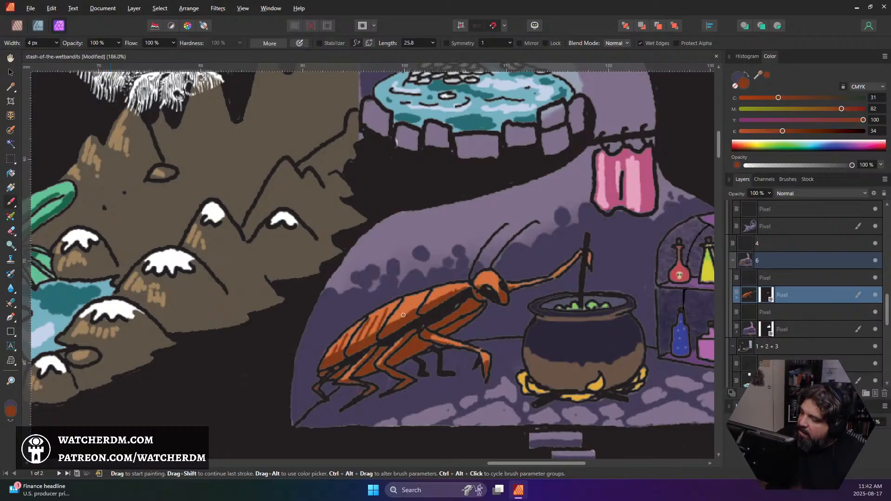
{"action": "mouse_move", "coordinate": [405, 302]}
{"action": "left_mouse_down"}
{"action": "mouse_move", "coordinate": [393, 322]}
{"action": "mouse_move", "coordinate": [404, 317]}
{"action": "left_mouse_up"}
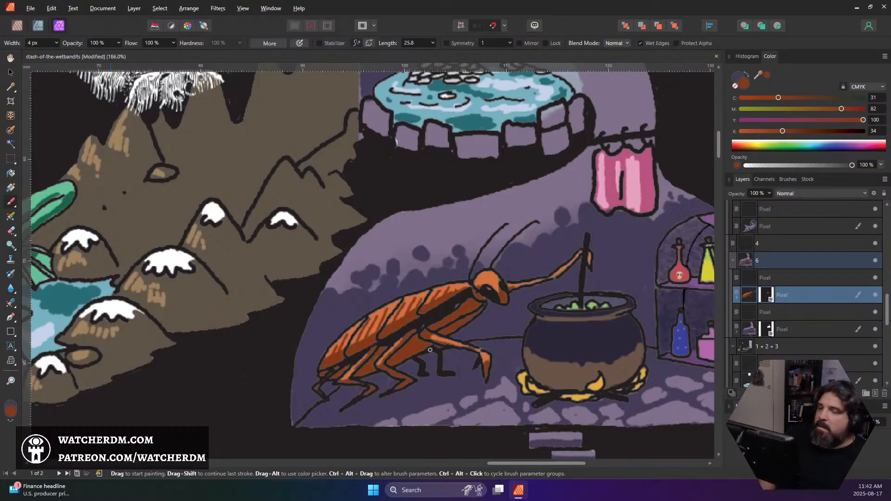
{"action": "scroll", "coordinate": [430, 349], "scroll_direction": "down", "scroll_amount": 5}
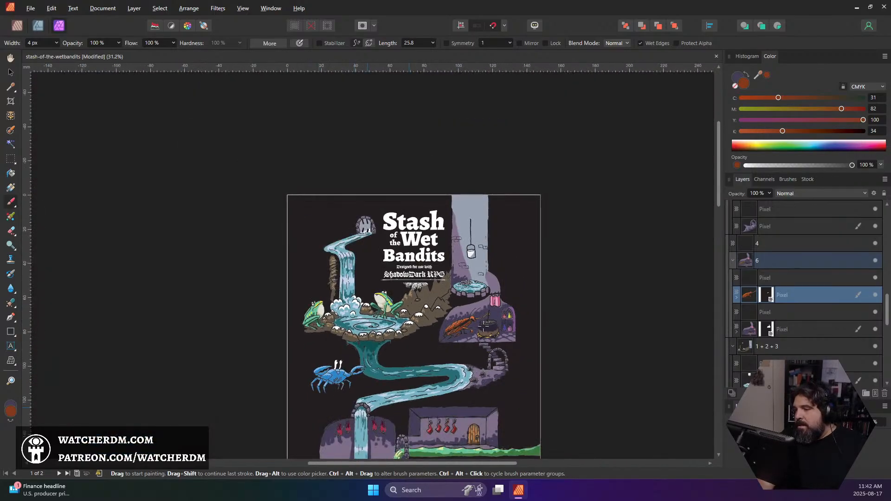
{"action": "scroll", "coordinate": [466, 320], "scroll_direction": "up", "scroll_amount": 7}
{"action": "scroll", "coordinate": [466, 320], "scroll_direction": "down", "scroll_amount": 3}
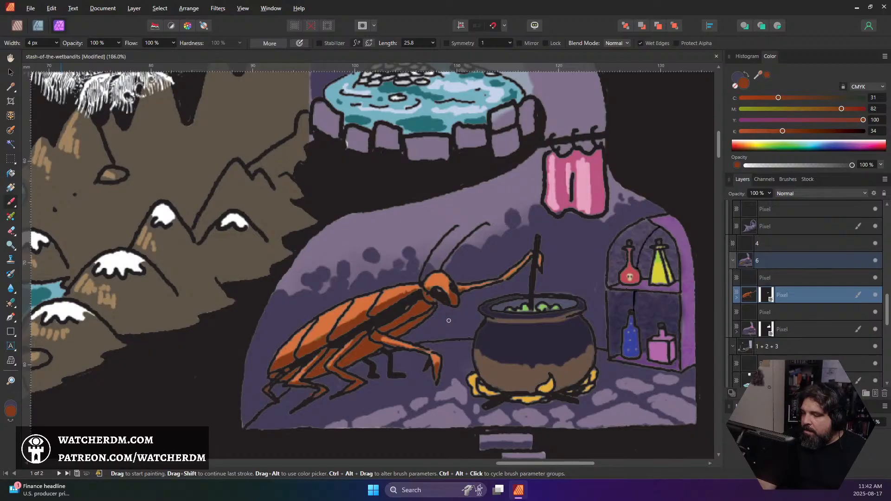
Sample the dark purple of the treasure cave wall and select the alchemist room's masked background layer
{"action": "scroll", "coordinate": [448, 320], "scroll_direction": "down", "scroll_amount": 8}
{"action": "scroll", "coordinate": [450, 321], "scroll_direction": "up", "scroll_amount": 2}
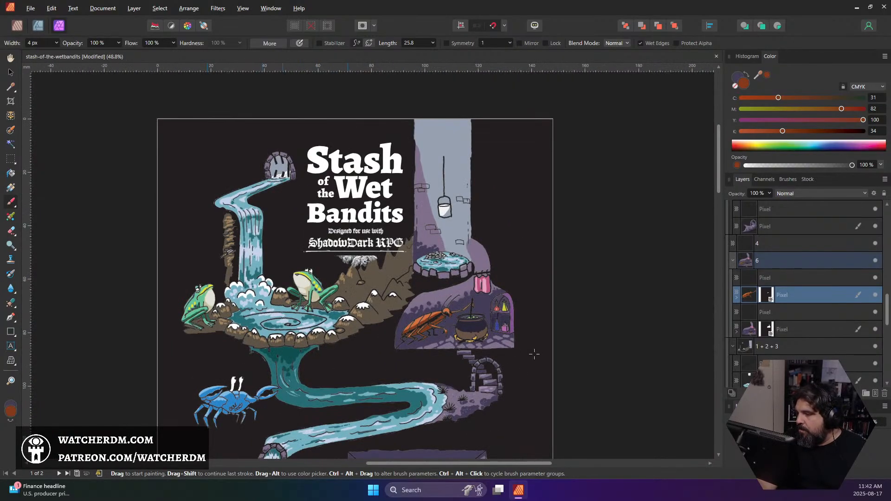
{"action": "scroll", "coordinate": [468, 363], "scroll_direction": "down", "scroll_amount": 10}
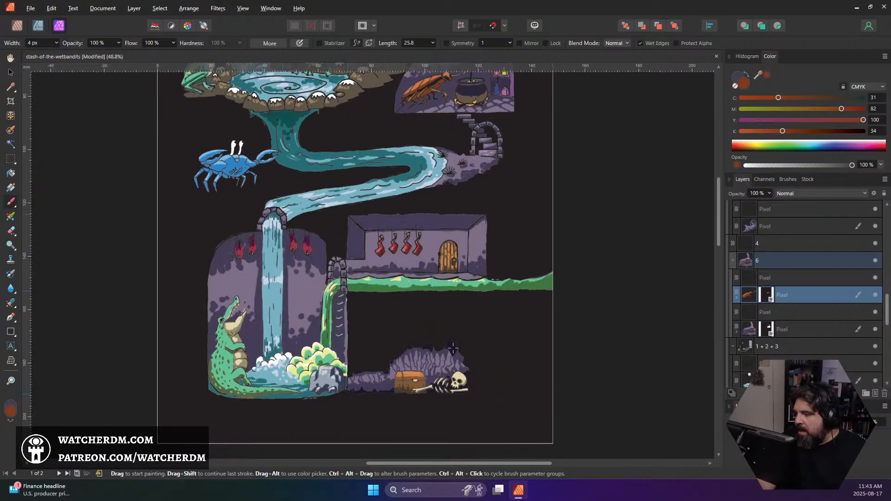
{"action": "left_click", "coordinate": [453, 348], "text": "alt"}
{"action": "scroll", "coordinate": [458, 304], "scroll_direction": "up", "scroll_amount": 5}
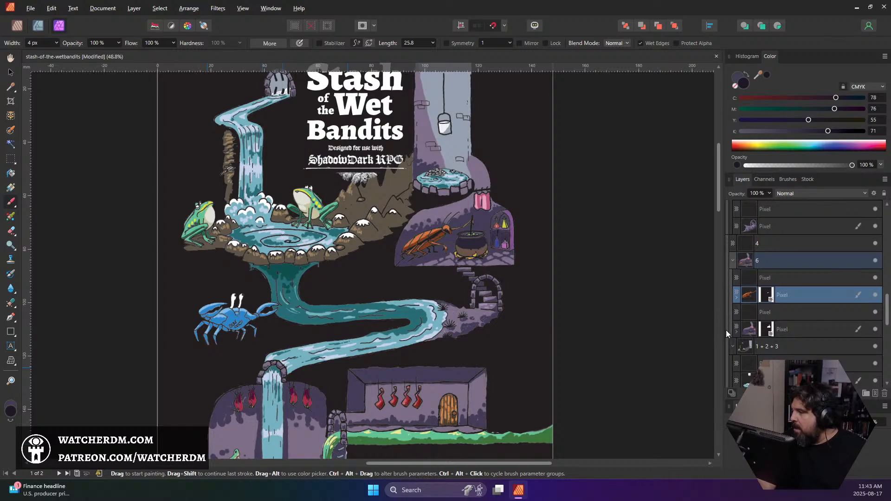
{"action": "left_click", "coordinate": [745, 331]}
Try painting a dark purple shadow beneath and behind the cockroach with a 30 px brush
{"action": "scroll", "coordinate": [504, 238], "scroll_direction": "up", "scroll_amount": 6}
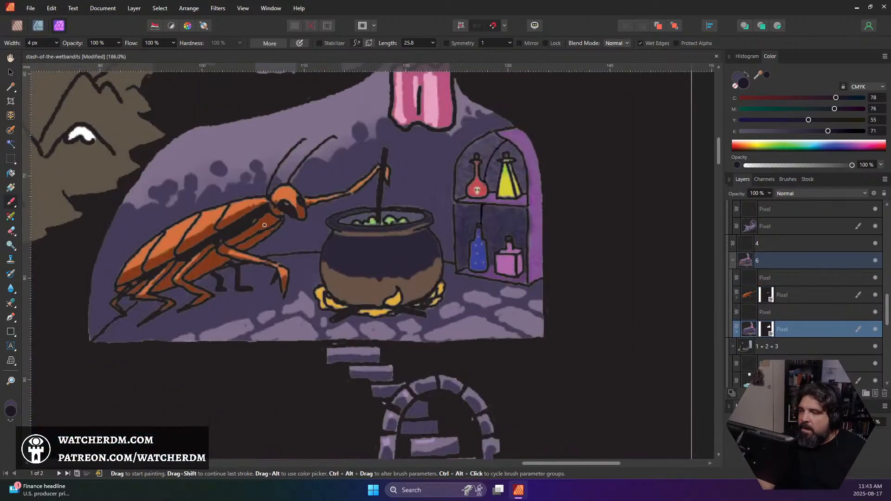
{"action": "scroll", "coordinate": [265, 225], "scroll_direction": "up", "scroll_amount": 1}
{"action": "key", "text": "bracketright"}
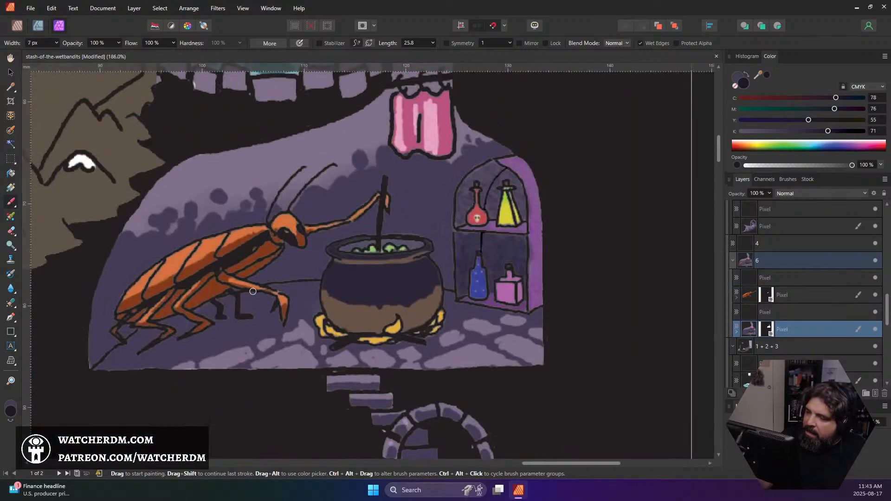
{"action": "key", "text": "bracketright"}
{"action": "key", "text": "bracketright"}
{"action": "key", "text": "bracketright"}
{"action": "key", "text": "bracketright"}
{"action": "key", "text": "bracketright"}
{"action": "key", "text": "bracketright"}
{"action": "key", "text": "bracketright"}
{"action": "key", "text": "bracketright"}
{"action": "key", "text": "bracketright"}
{"action": "key", "text": "bracketright"}
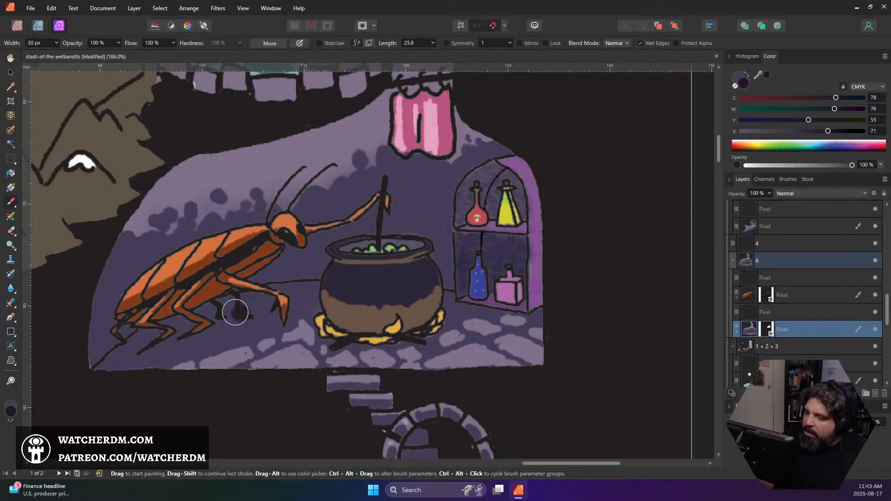
{"action": "mouse_move", "coordinate": [235, 313]}
{"action": "left_mouse_down"}
{"action": "mouse_move", "coordinate": [201, 329]}
{"action": "mouse_move", "coordinate": [226, 308]}
{"action": "mouse_move", "coordinate": [139, 340]}
{"action": "mouse_move", "coordinate": [196, 322]}
{"action": "mouse_move", "coordinate": [174, 334]}
{"action": "mouse_move", "coordinate": [109, 342]}
{"action": "mouse_move", "coordinate": [103, 352]}
{"action": "mouse_move", "coordinate": [120, 319]}
{"action": "mouse_move", "coordinate": [98, 353]}
{"action": "mouse_move", "coordinate": [107, 285]}
{"action": "mouse_move", "coordinate": [119, 269]}
{"action": "left_mouse_up"}
{"action": "mouse_move", "coordinate": [242, 277]}
{"action": "left_mouse_down"}
{"action": "mouse_move", "coordinate": [248, 306]}
{"action": "mouse_move", "coordinate": [255, 284]}
{"action": "mouse_move", "coordinate": [257, 296]}
{"action": "mouse_move", "coordinate": [286, 305]}
{"action": "mouse_move", "coordinate": [298, 296]}
{"action": "mouse_move", "coordinate": [293, 308]}
{"action": "mouse_move", "coordinate": [242, 311]}
{"action": "mouse_move", "coordinate": [274, 316]}
{"action": "mouse_move", "coordinate": [206, 318]}
{"action": "mouse_move", "coordinate": [237, 304]}
{"action": "mouse_move", "coordinate": [152, 324]}
{"action": "mouse_move", "coordinate": [112, 339]}
{"action": "mouse_move", "coordinate": [92, 359]}
{"action": "mouse_move", "coordinate": [129, 354]}
{"action": "mouse_move", "coordinate": [157, 336]}
{"action": "mouse_move", "coordinate": [127, 326]}
{"action": "mouse_move", "coordinate": [96, 332]}
{"action": "mouse_move", "coordinate": [87, 317]}
{"action": "mouse_move", "coordinate": [148, 288]}
{"action": "left_mouse_up"}
{"action": "key", "text": "ctrl+z"}
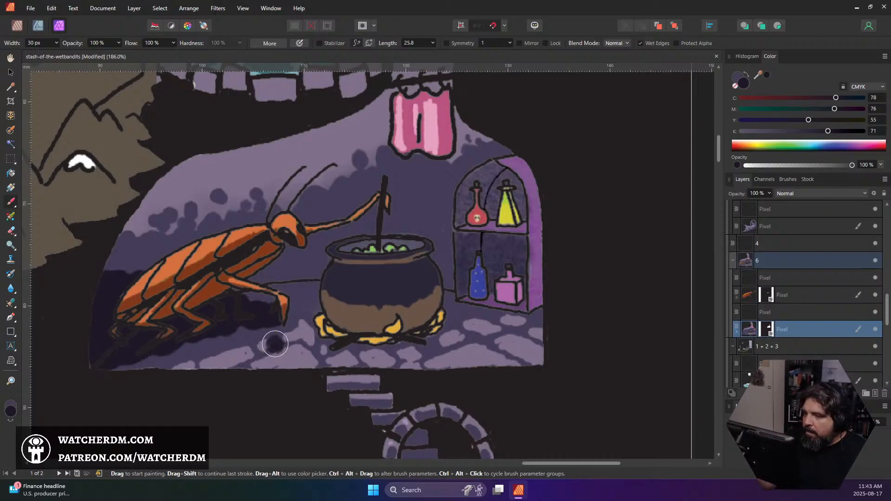
{"action": "left_click_drag", "start_coordinate": [274, 342], "coordinate": [327, 346]}
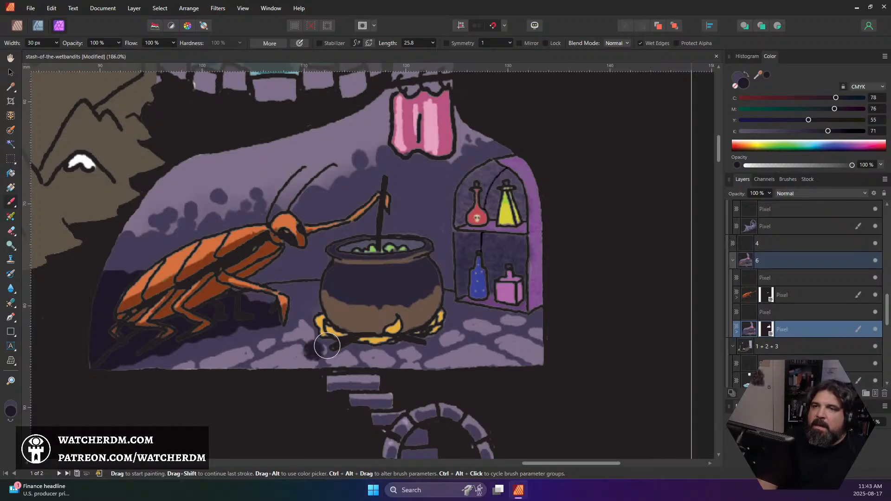
{"action": "scroll", "coordinate": [416, 198], "scroll_direction": "down", "scroll_amount": 3}
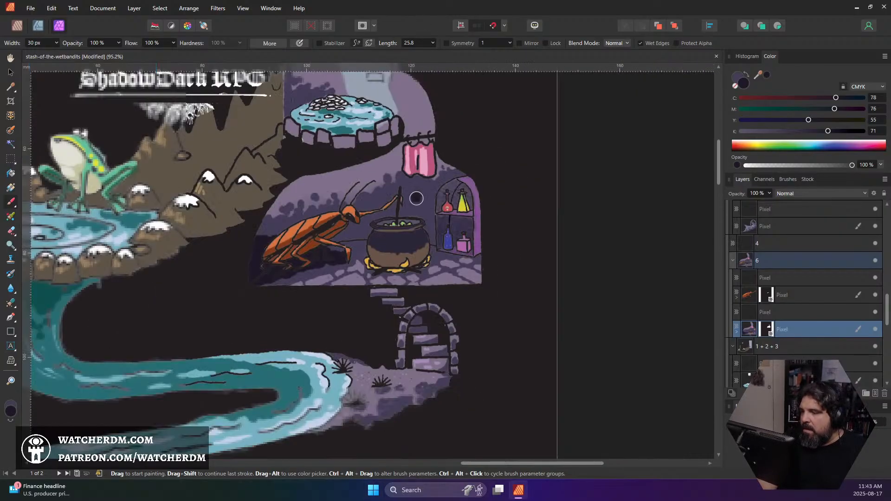
{"action": "scroll", "coordinate": [416, 198], "scroll_direction": "down", "scroll_amount": 3}
{"action": "scroll", "coordinate": [420, 243], "scroll_direction": "down", "scroll_amount": 3}
{"action": "scroll", "coordinate": [393, 231], "scroll_direction": "up", "scroll_amount": 10}
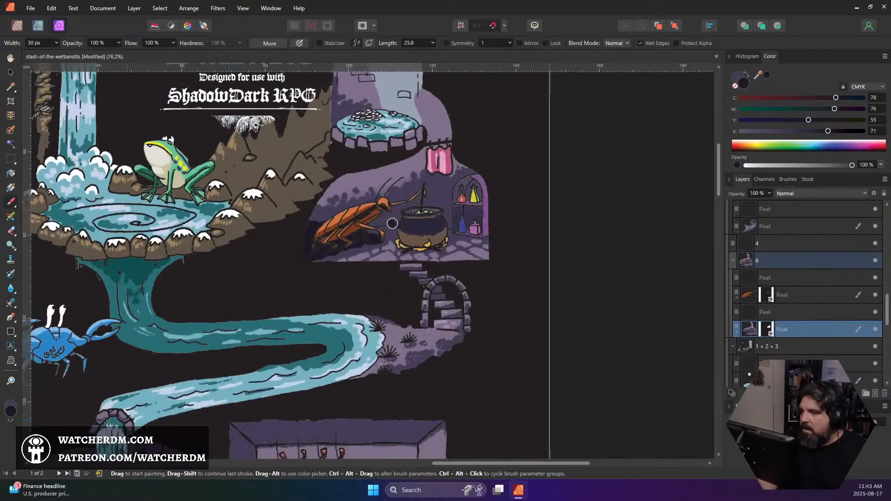
Undo the dark shadow strokes and try the shadow again beneath the cockroach's legs
{"action": "key", "text": "ctrl+z"}
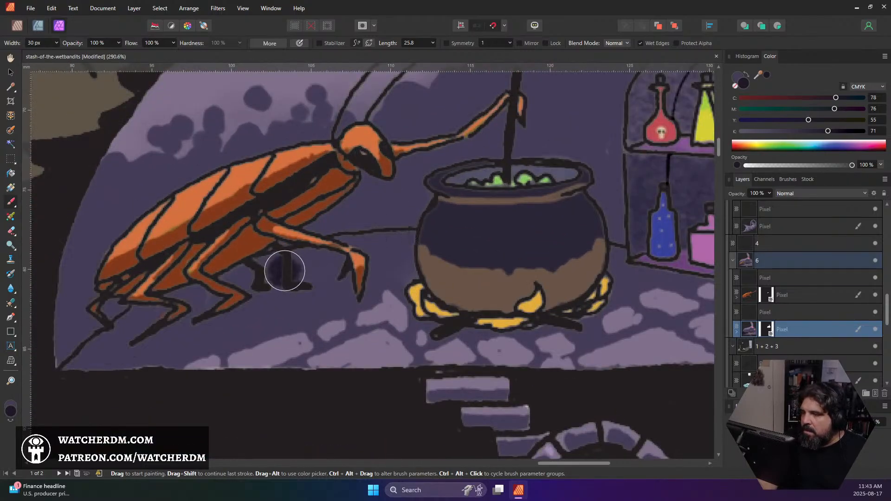
{"action": "key", "text": "ctrl+z"}
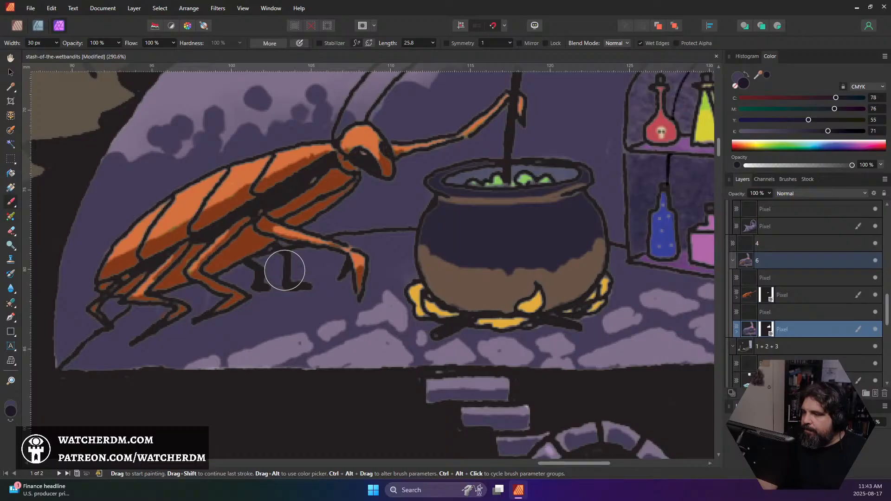
{"action": "key", "text": "ctrl+z"}
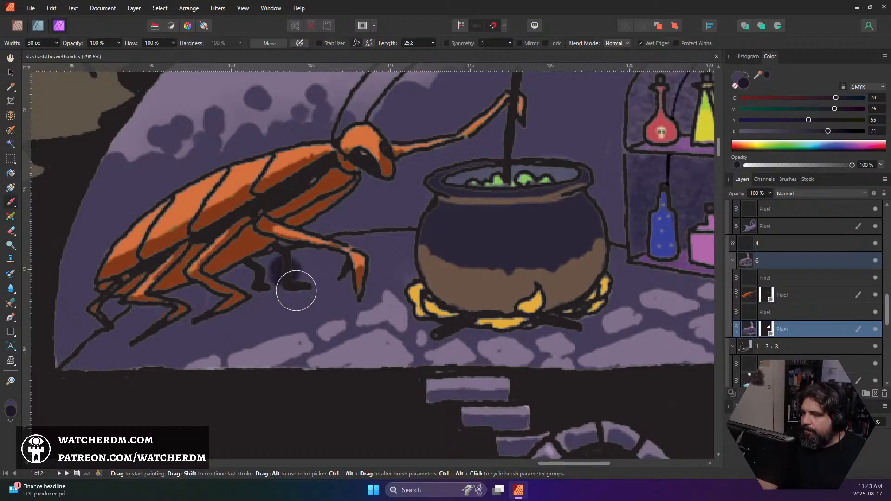
{"action": "left_click_drag", "start_coordinate": [255, 309], "coordinate": [298, 335]}
{"action": "key", "text": "ctrl+z"}
Sample the floor's dark purple and darken the brush colour to 29272F
{"action": "left_click", "coordinate": [273, 314], "text": "alt"}
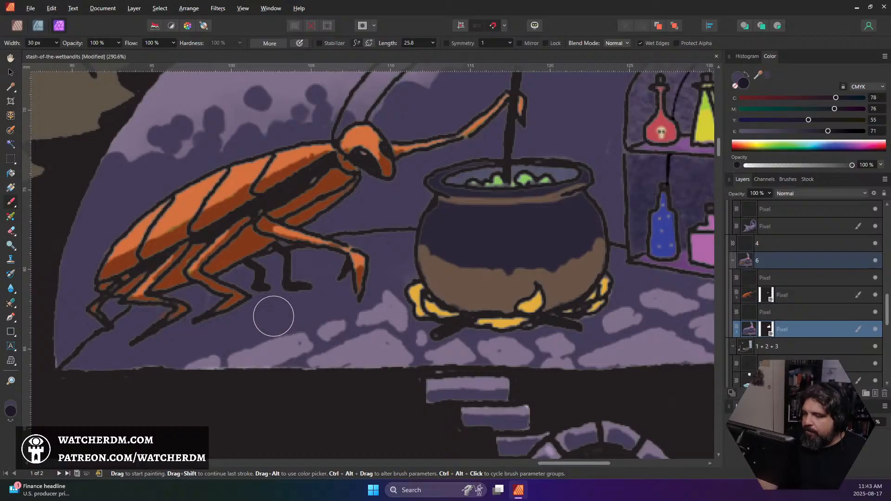
{"action": "double_click", "coordinate": [14, 413]}
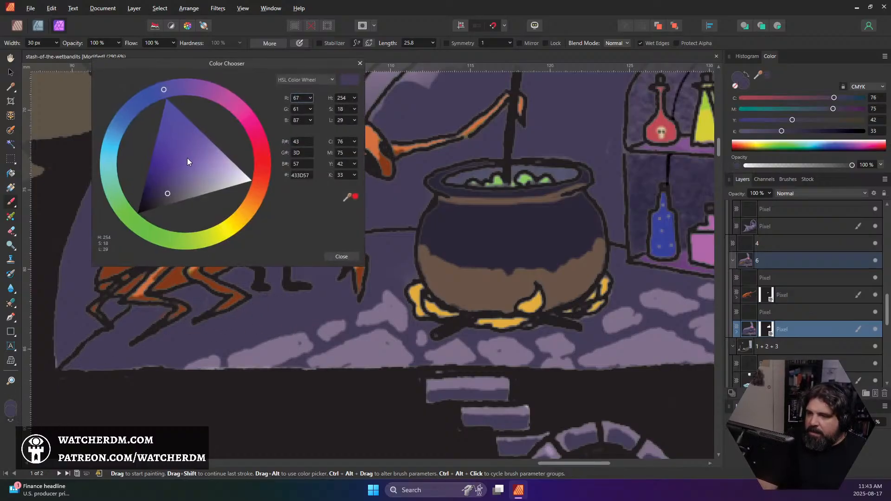
{"action": "left_click_drag", "start_coordinate": [168, 197], "coordinate": [155, 204]}
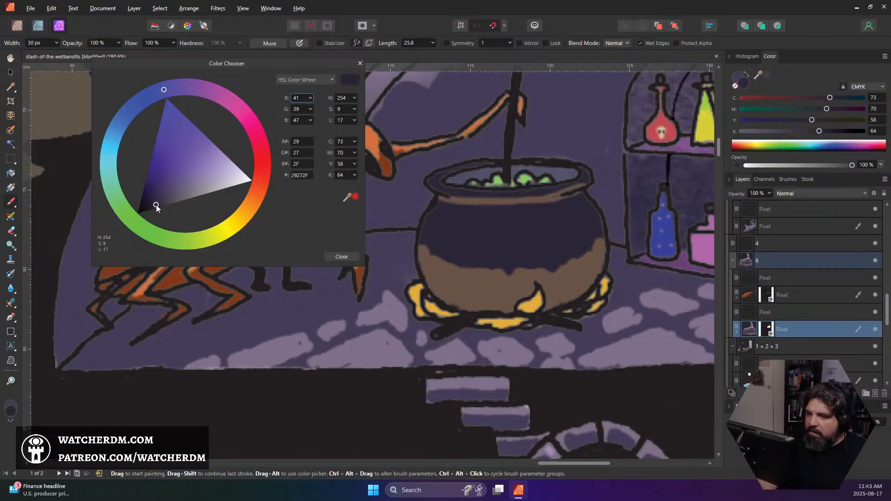
{"action": "left_click", "coordinate": [341, 257]}
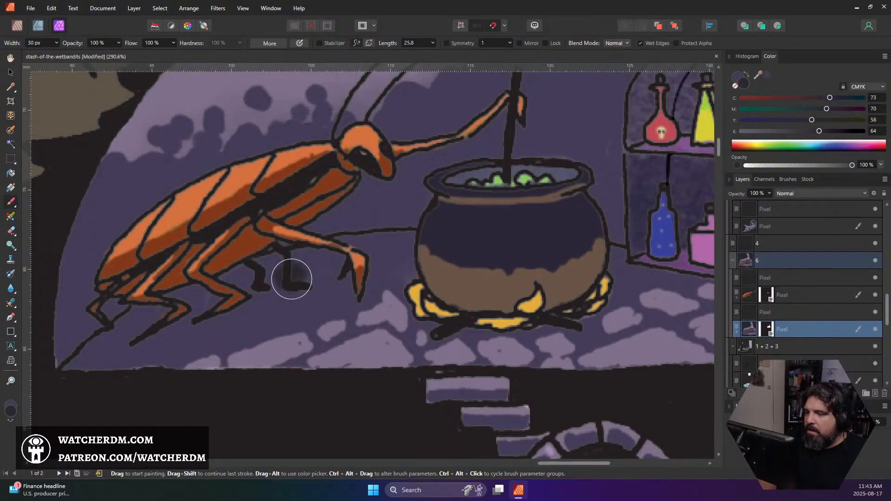
Paint the cockroach's shadow beneath its legs and into the corner behind its abdomen with an 11 px brush
{"action": "left_click_drag", "start_coordinate": [330, 276], "coordinate": [339, 293]}
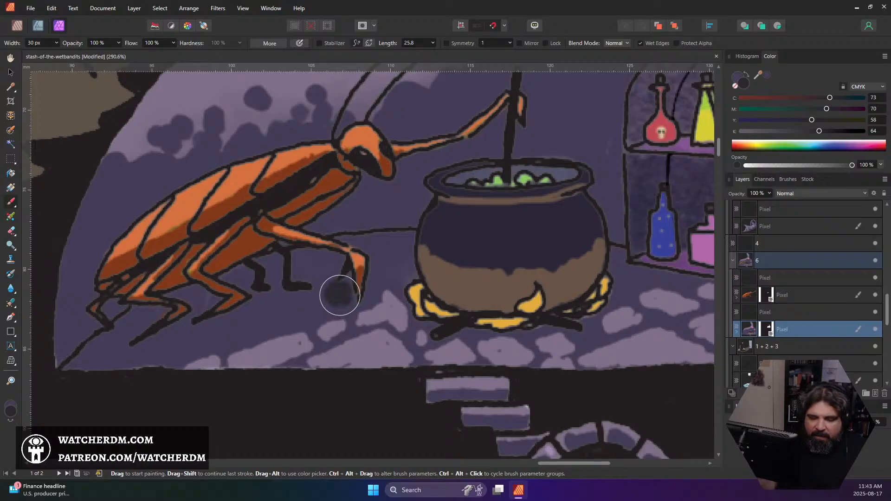
{"action": "key", "text": "bracketleft"}
{"action": "key", "text": "bracketleft"}
{"action": "key", "text": "bracketleft"}
{"action": "key", "text": "bracketleft"}
{"action": "key", "text": "bracketleft"}
{"action": "key", "text": "bracketleft"}
{"action": "left_click_drag", "start_coordinate": [349, 297], "coordinate": [255, 300]}
{"action": "mouse_move", "coordinate": [322, 293]}
{"action": "left_mouse_down"}
{"action": "mouse_move", "coordinate": [250, 298]}
{"action": "mouse_move", "coordinate": [252, 306]}
{"action": "mouse_move", "coordinate": [205, 316]}
{"action": "mouse_move", "coordinate": [326, 300]}
{"action": "mouse_move", "coordinate": [214, 327]}
{"action": "mouse_move", "coordinate": [218, 309]}
{"action": "mouse_move", "coordinate": [159, 317]}
{"action": "mouse_move", "coordinate": [132, 308]}
{"action": "mouse_move", "coordinate": [86, 324]}
{"action": "mouse_move", "coordinate": [119, 306]}
{"action": "mouse_move", "coordinate": [72, 295]}
{"action": "mouse_move", "coordinate": [105, 245]}
{"action": "mouse_move", "coordinate": [91, 267]}
{"action": "left_mouse_up"}
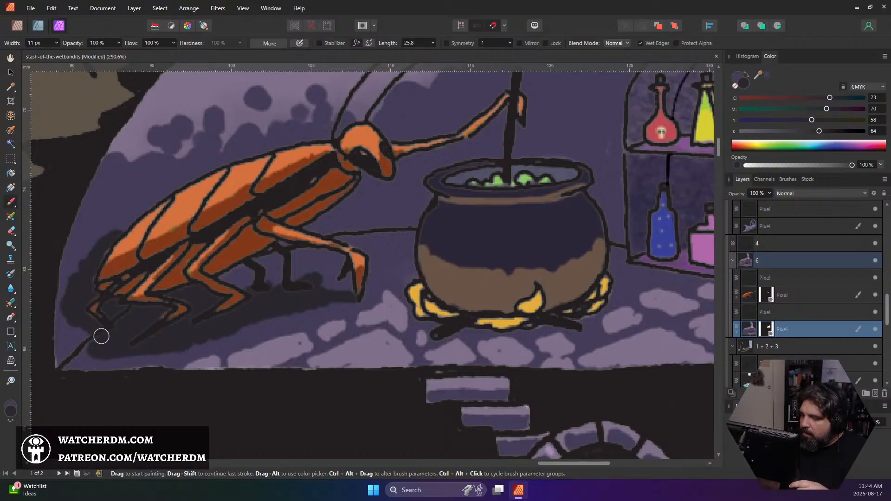
{"action": "mouse_move", "coordinate": [80, 330]}
{"action": "left_mouse_down"}
{"action": "mouse_move", "coordinate": [63, 317]}
{"action": "mouse_move", "coordinate": [73, 274]}
{"action": "mouse_move", "coordinate": [81, 287]}
{"action": "mouse_move", "coordinate": [69, 299]}
{"action": "mouse_move", "coordinate": [123, 229]}
{"action": "left_mouse_up"}
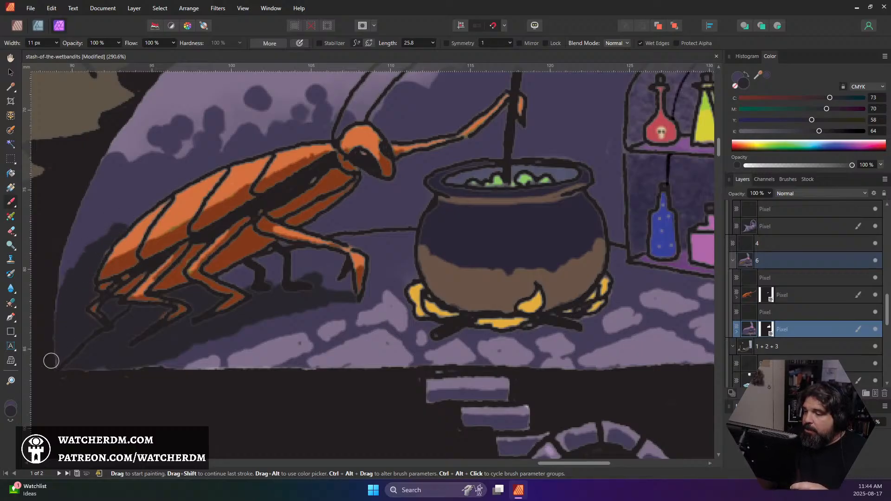
Review the shaded alchemist room at a wider view and save the document
{"action": "scroll", "coordinate": [167, 307], "scroll_direction": "down", "scroll_amount": 10}
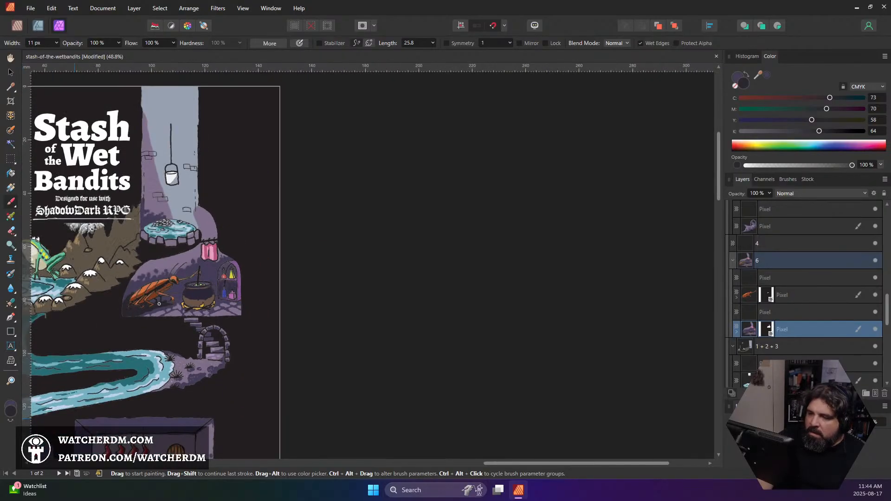
{"action": "scroll", "coordinate": [159, 304], "scroll_direction": "up", "scroll_amount": 4}
{"action": "scroll", "coordinate": [142, 293], "scroll_direction": "down", "scroll_amount": 1}
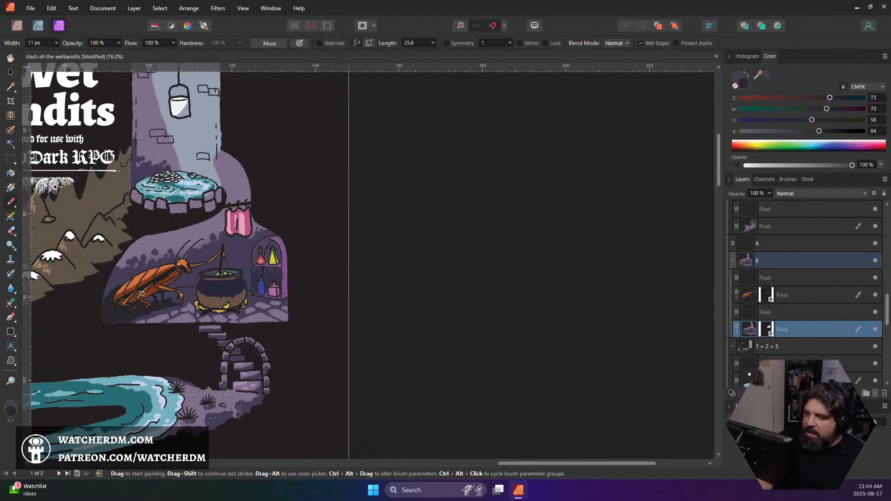
{"action": "key", "text": "ctrl+s"}
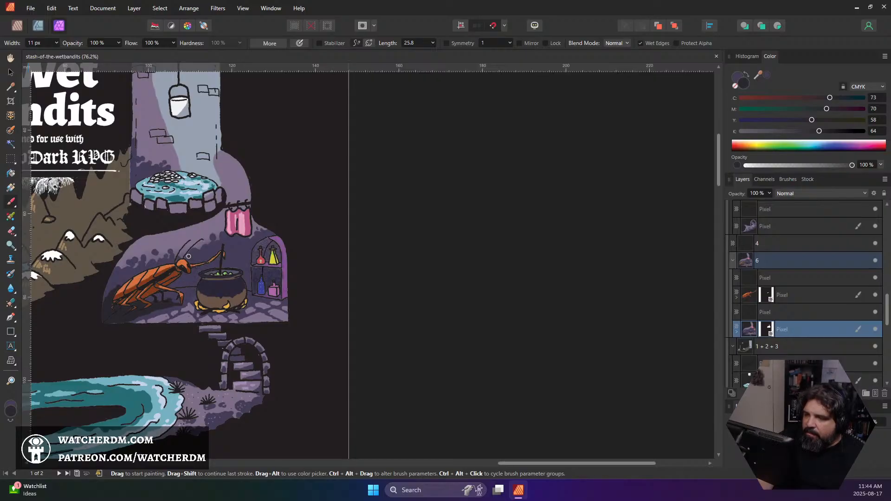
Sample the wall's dark purple and paint brick shapes along the shadow edge above the cockroach
{"action": "left_click", "coordinate": [211, 253], "text": "alt"}
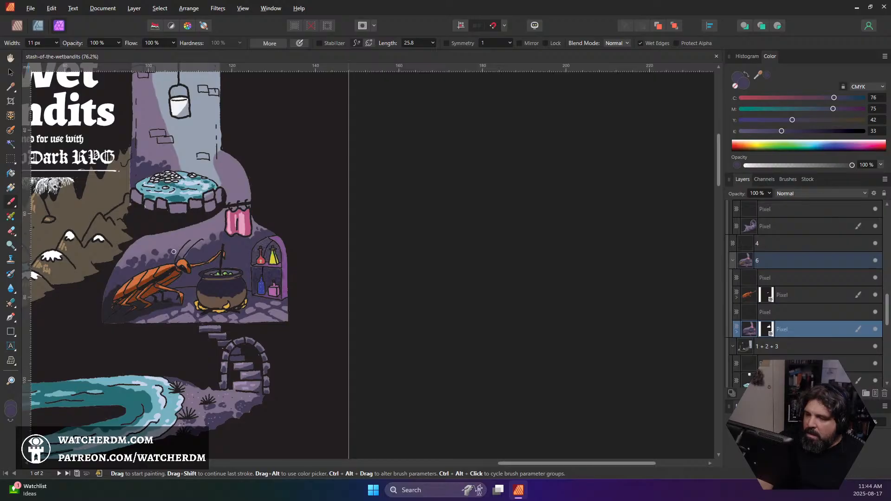
{"action": "scroll", "coordinate": [173, 252], "scroll_direction": "up", "scroll_amount": 3}
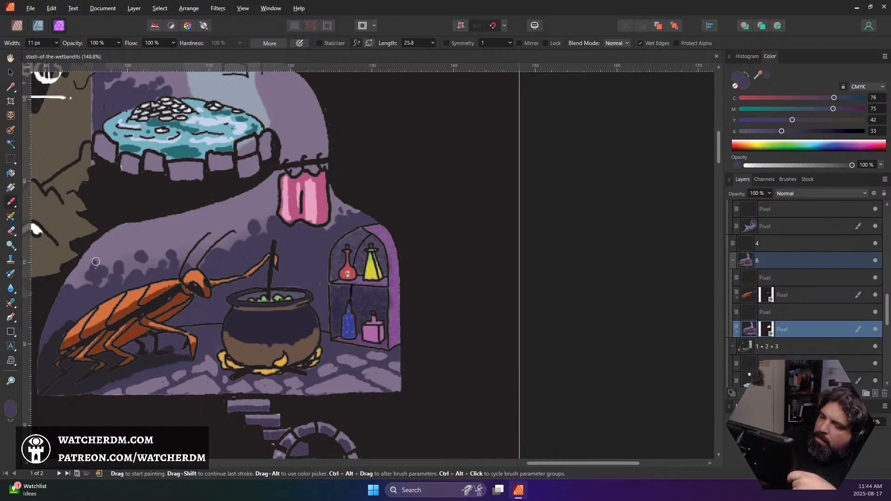
{"action": "mouse_move", "coordinate": [102, 275]}
{"action": "left_mouse_down"}
{"action": "mouse_move", "coordinate": [100, 262]}
{"action": "mouse_move", "coordinate": [115, 246]}
{"action": "mouse_move", "coordinate": [116, 274]}
{"action": "mouse_move", "coordinate": [128, 263]}
{"action": "mouse_move", "coordinate": [119, 278]}
{"action": "mouse_move", "coordinate": [72, 281]}
{"action": "left_mouse_up"}
{"action": "left_click_drag", "start_coordinate": [135, 251], "coordinate": [139, 247]}
{"action": "mouse_move", "coordinate": [144, 277]}
{"action": "left_mouse_down"}
{"action": "mouse_move", "coordinate": [154, 247]}
{"action": "mouse_move", "coordinate": [171, 262]}
{"action": "mouse_move", "coordinate": [186, 245]}
{"action": "mouse_move", "coordinate": [201, 258]}
{"action": "mouse_move", "coordinate": [191, 254]}
{"action": "mouse_move", "coordinate": [227, 240]}
{"action": "mouse_move", "coordinate": [219, 231]}
{"action": "mouse_move", "coordinate": [229, 228]}
{"action": "left_mouse_up"}
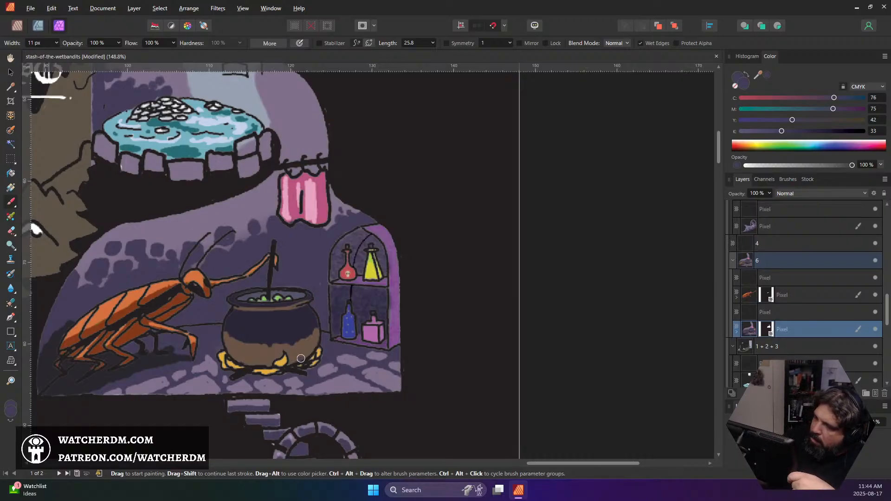
Sample the wall's light purple and paint brick outlines into the wall shadow above the cockroach with a 6 px brush
{"action": "left_click", "coordinate": [244, 217], "text": "alt"}
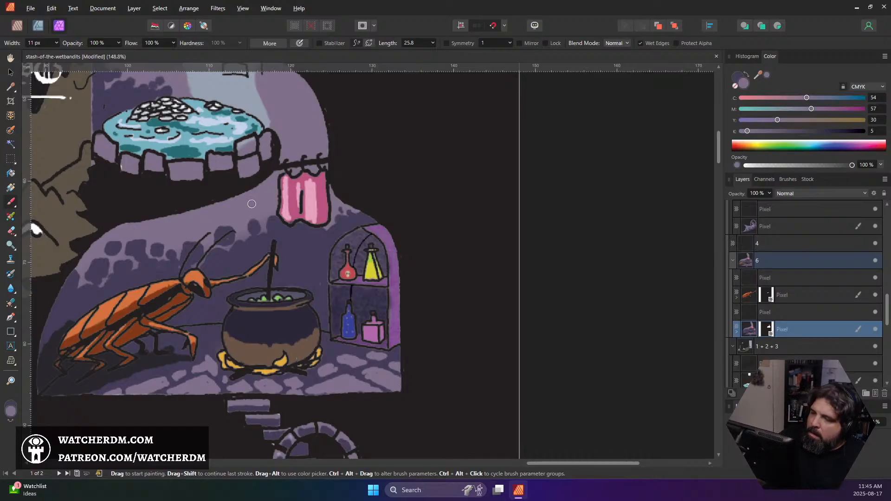
{"action": "key", "text": "bracketleft"}
{"action": "key", "text": "bracketleft"}
{"action": "key", "text": "bracketleft"}
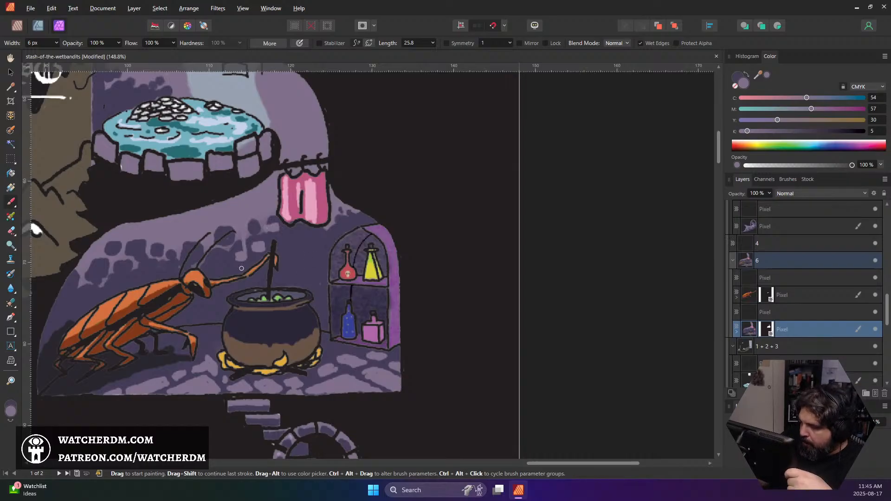
{"action": "mouse_move", "coordinate": [234, 230]}
{"action": "left_mouse_down"}
{"action": "mouse_move", "coordinate": [223, 230]}
{"action": "mouse_move", "coordinate": [236, 235]}
{"action": "left_mouse_up"}
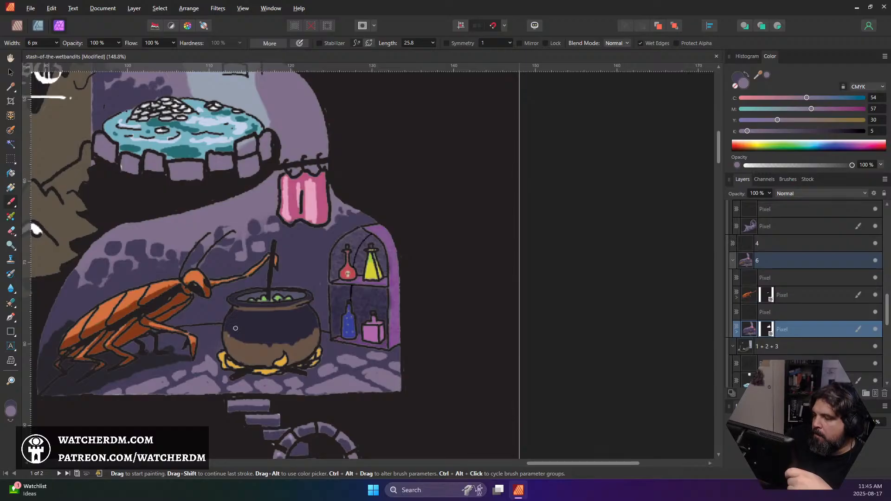
{"action": "mouse_move", "coordinate": [132, 264]}
{"action": "left_mouse_down"}
{"action": "mouse_move", "coordinate": [124, 277]}
{"action": "mouse_move", "coordinate": [134, 277]}
{"action": "left_mouse_up"}
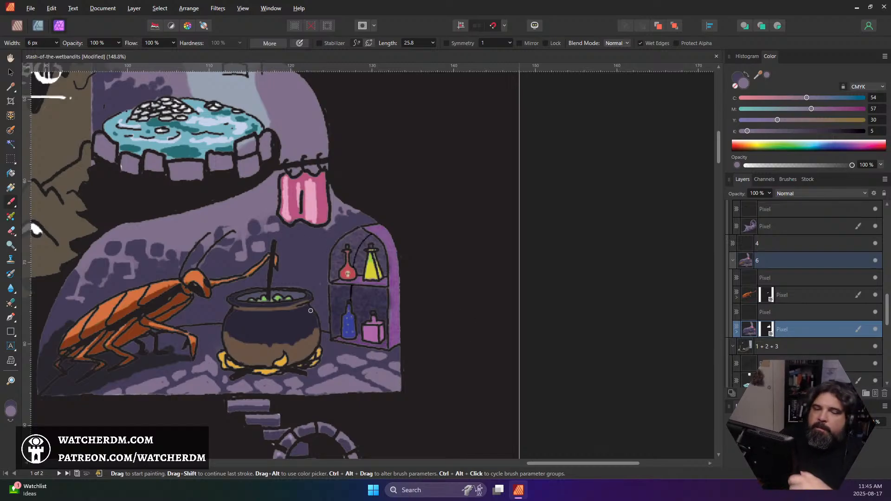
Sample the cockroach's shadow colour and paint a shadow around the pink curtain and brick lines on the wall below it
{"action": "left_click", "coordinate": [154, 351], "text": "alt"}
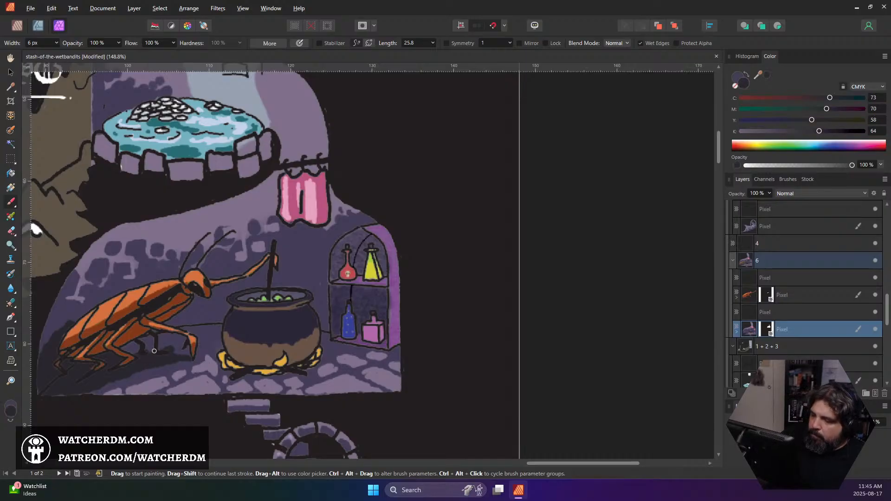
{"action": "left_click_drag", "start_coordinate": [285, 226], "coordinate": [316, 229]}
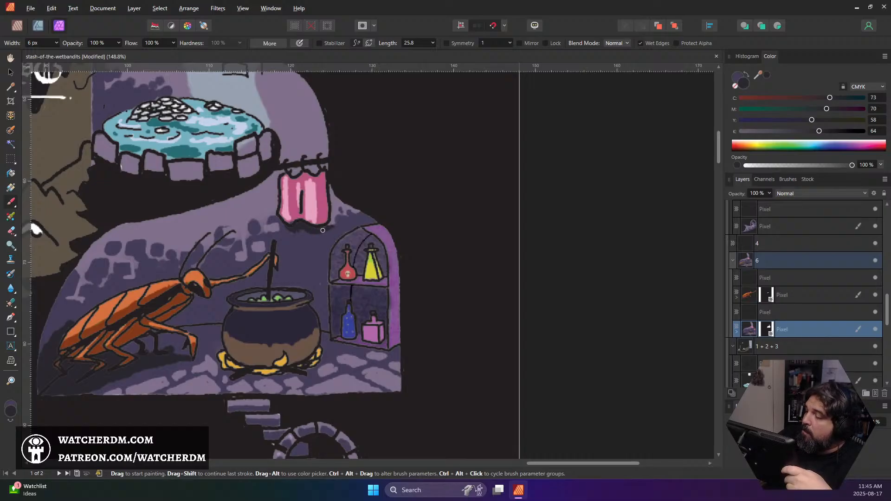
{"action": "left_click_drag", "start_coordinate": [332, 186], "coordinate": [330, 227]}
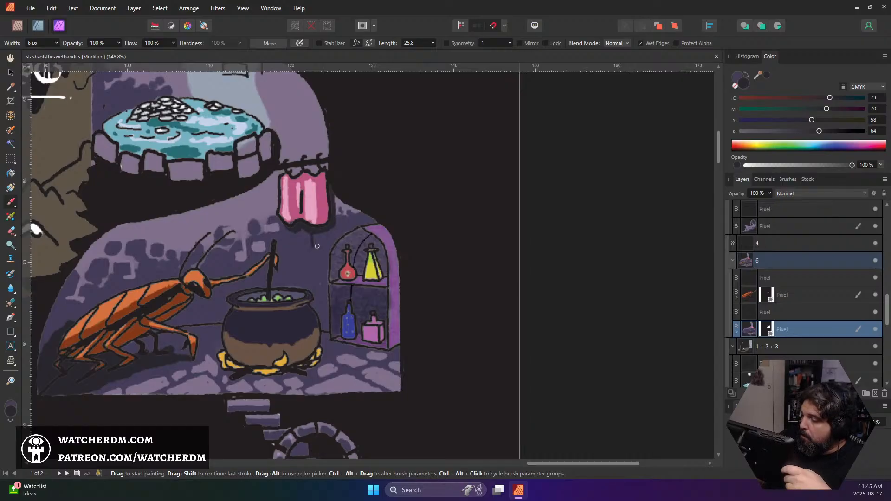
{"action": "mouse_move", "coordinate": [306, 246]}
{"action": "left_mouse_down"}
{"action": "mouse_move", "coordinate": [321, 245]}
{"action": "mouse_move", "coordinate": [292, 248]}
{"action": "left_mouse_up"}
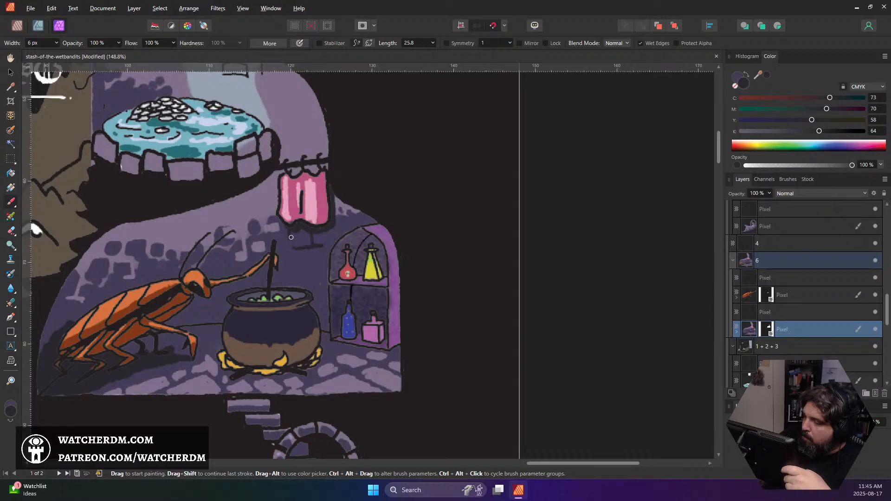
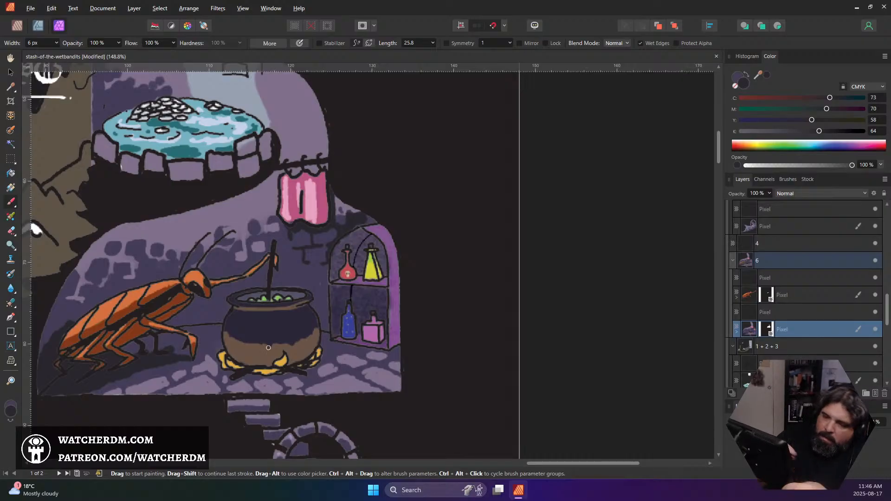
Paint dark brick marks on the wall behind the cockroach's rear end and save the document
{"action": "mouse_move", "coordinate": [65, 329]}
{"action": "left_mouse_down"}
{"action": "mouse_move", "coordinate": [57, 322]}
{"action": "mouse_move", "coordinate": [53, 335]}
{"action": "left_mouse_up"}
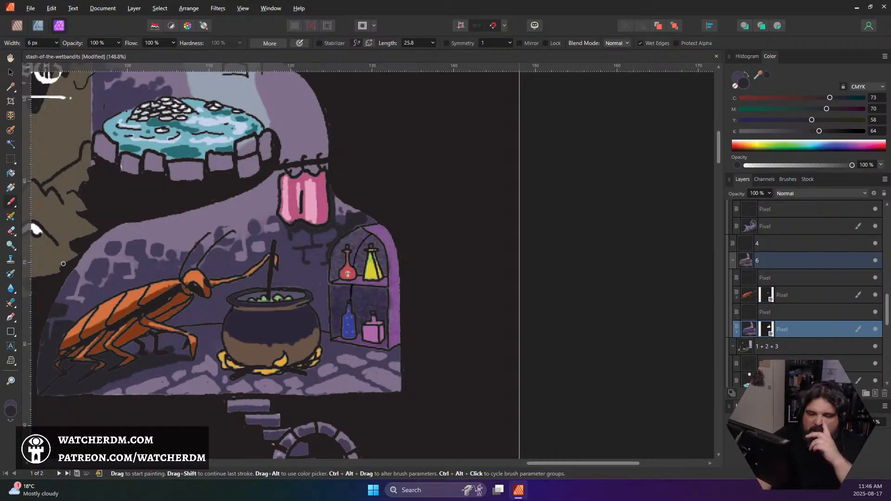
{"action": "scroll", "coordinate": [284, 260], "scroll_direction": "down", "scroll_amount": 4}
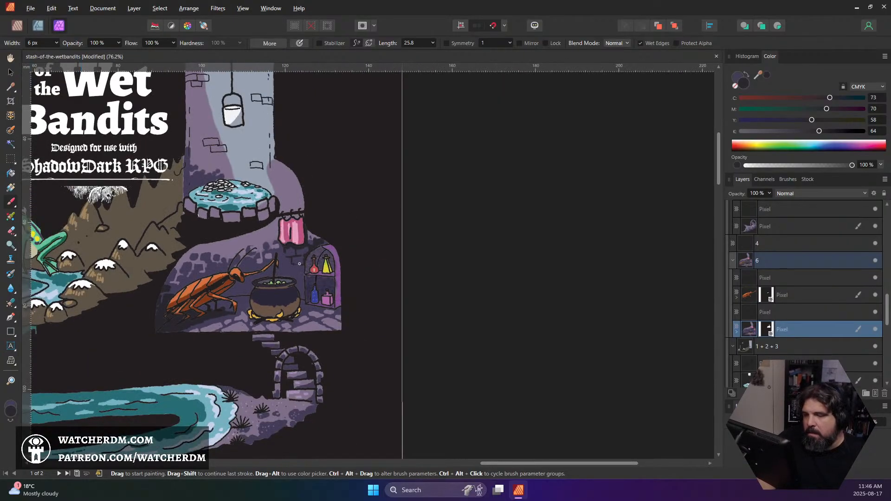
{"action": "scroll", "coordinate": [298, 265], "scroll_direction": "down", "scroll_amount": 1}
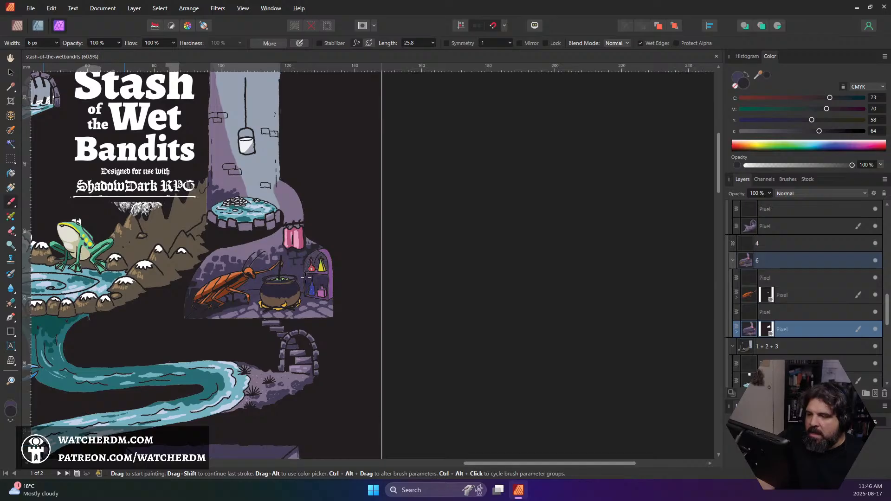
{"action": "scroll", "coordinate": [204, 275], "scroll_direction": "up", "scroll_amount": 5}
{"action": "scroll", "coordinate": [205, 276], "scroll_direction": "up", "scroll_amount": 2}
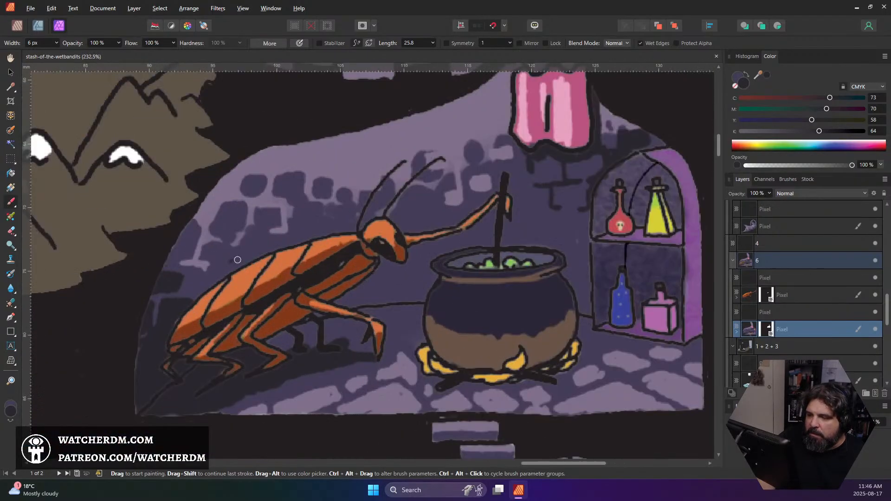
Sample the cockroach's orange and shift it to a lighter, redder orange of C 5, M 64, Y 64, K 0
{"action": "left_click", "coordinate": [244, 277], "text": "alt"}
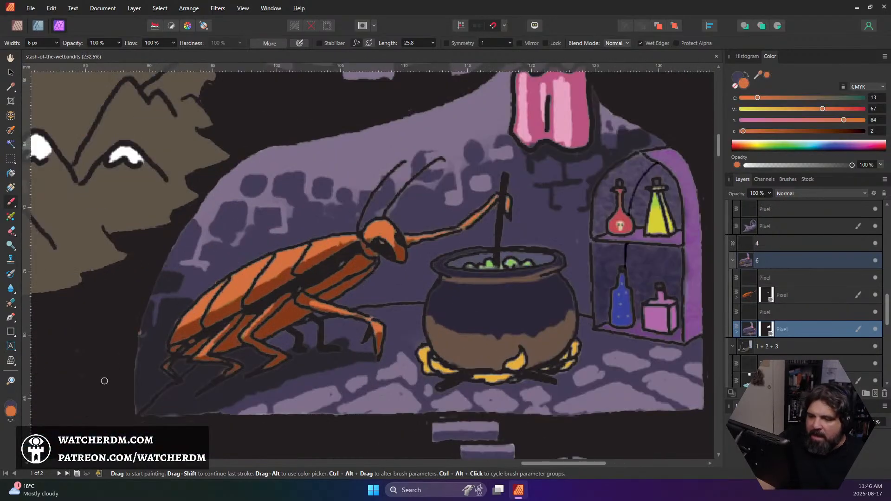
{"action": "left_click", "coordinate": [10, 411]}
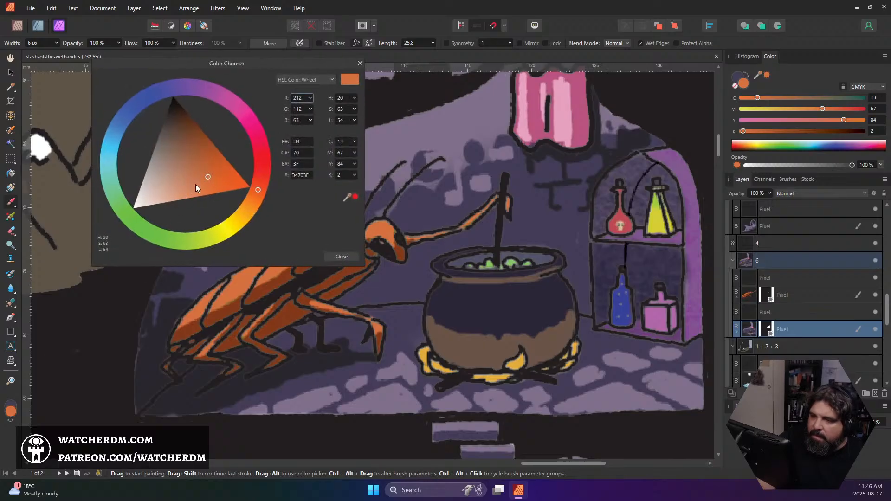
{"action": "left_click_drag", "start_coordinate": [196, 184], "coordinate": [199, 187]}
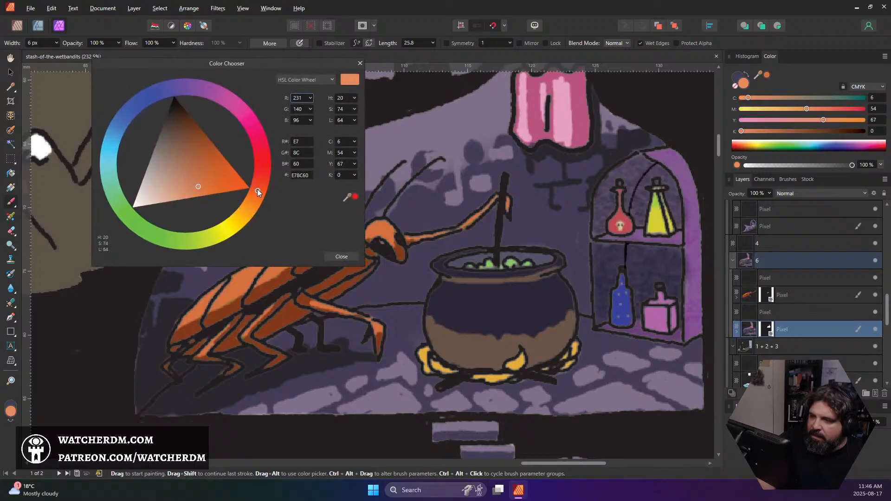
{"action": "left_click_drag", "start_coordinate": [257, 189], "coordinate": [258, 183]}
{"action": "left_click", "coordinate": [341, 256]}
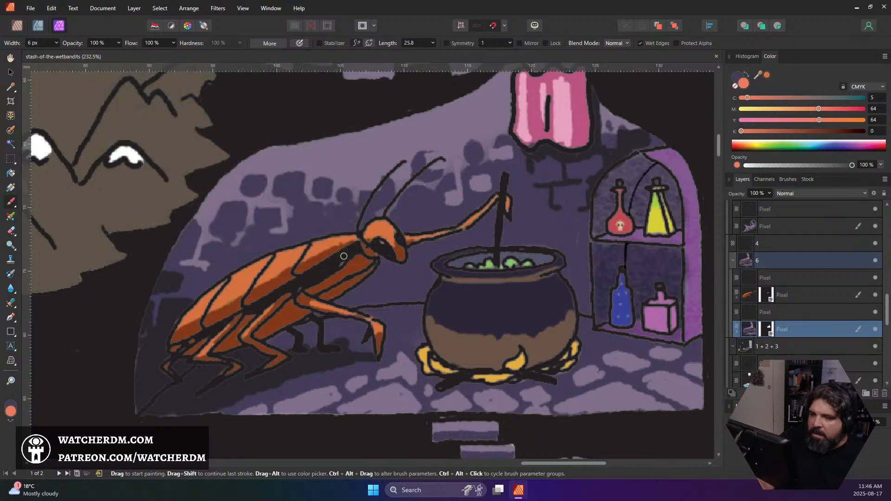
Paint thin highlights on the cockroach with a 4 px brush, using the cockroach's own pixel layer
{"action": "key", "text": "bracketleft"}
{"action": "key", "text": "bracketleft"}
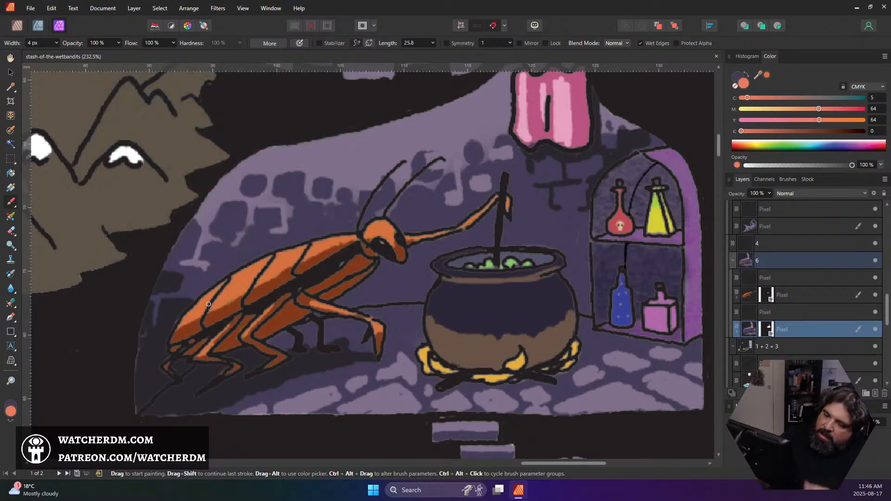
{"action": "left_click_drag", "start_coordinate": [193, 307], "coordinate": [200, 302]}
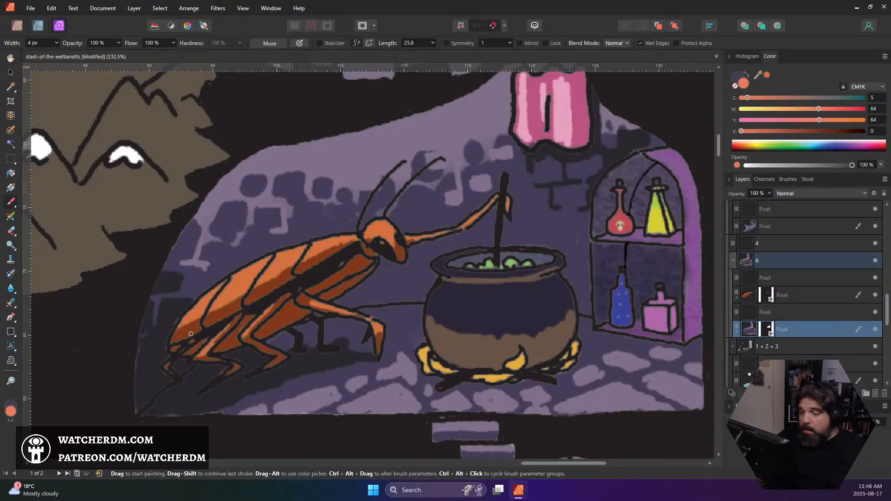
{"action": "left_click", "coordinate": [746, 298]}
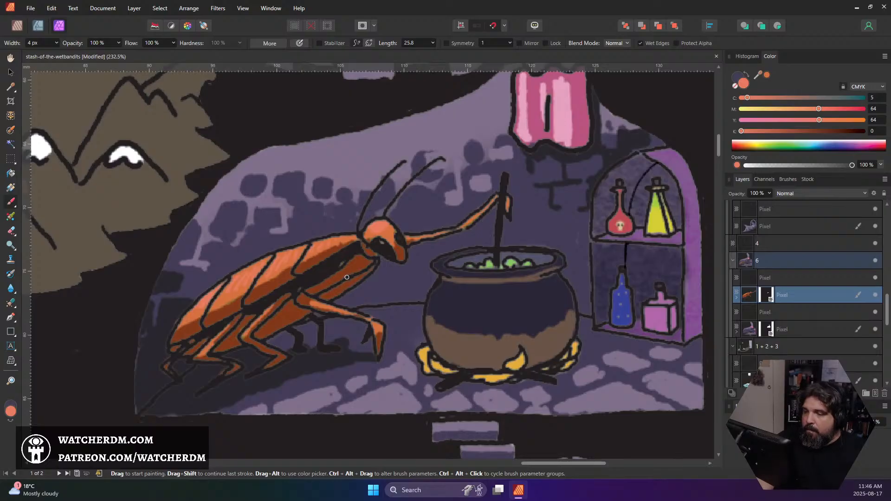
Review the coloured dungeon map from the waterfall and alchemist room down to the alligator cistern
{"action": "scroll", "coordinate": [347, 277], "scroll_direction": "down", "scroll_amount": 5}
{"action": "scroll", "coordinate": [328, 294], "scroll_direction": "up", "scroll_amount": 2}
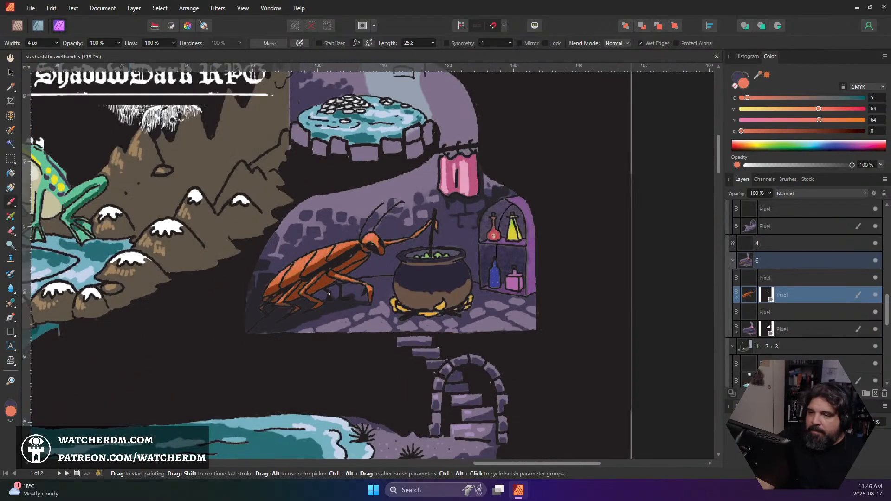
{"action": "scroll", "coordinate": [328, 293], "scroll_direction": "down", "scroll_amount": 3}
{"action": "scroll", "coordinate": [344, 314], "scroll_direction": "up", "scroll_amount": 3}
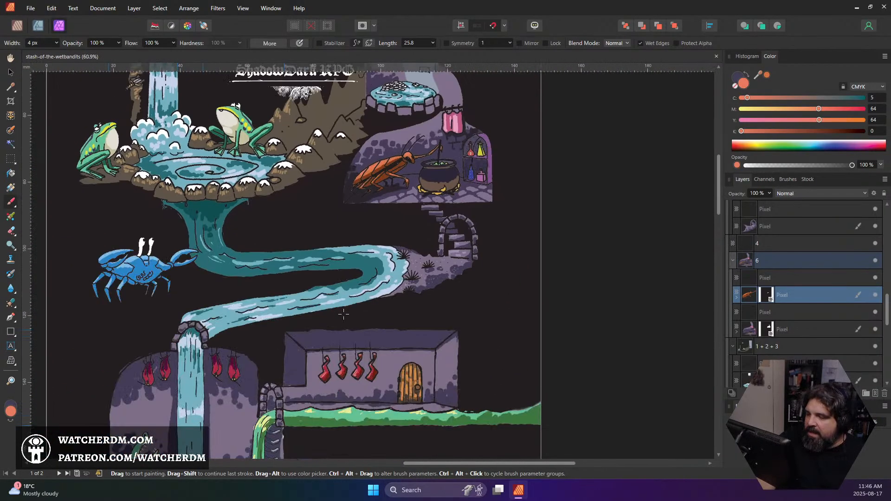
{"action": "scroll", "coordinate": [343, 310], "scroll_direction": "down", "scroll_amount": 4}
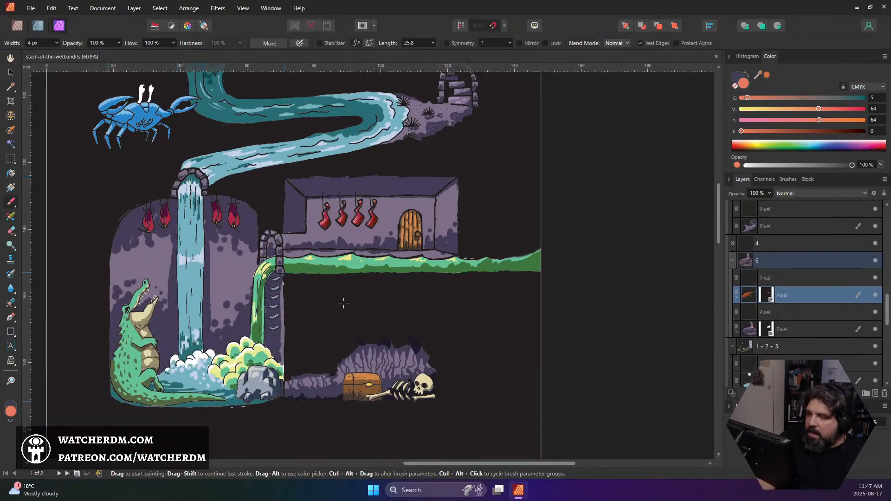
{"action": "scroll", "coordinate": [343, 303], "scroll_direction": "up", "scroll_amount": 5}
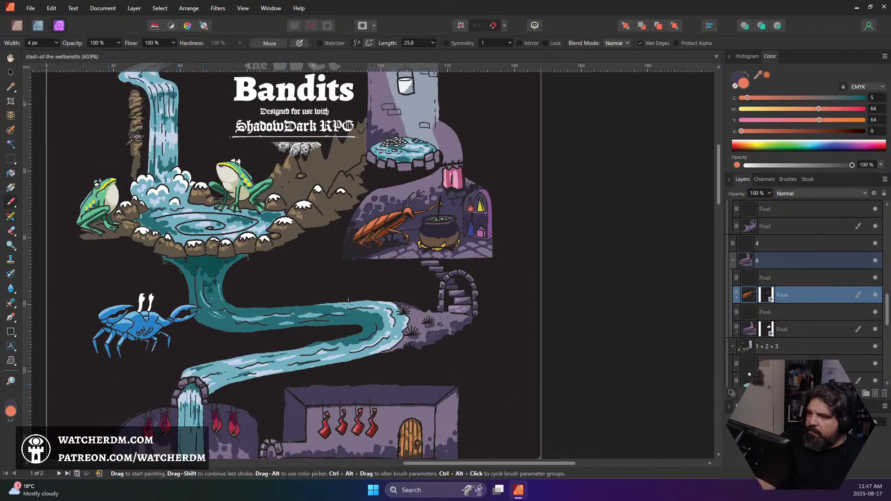
{"action": "scroll", "coordinate": [349, 303], "scroll_direction": "up", "scroll_amount": 2}
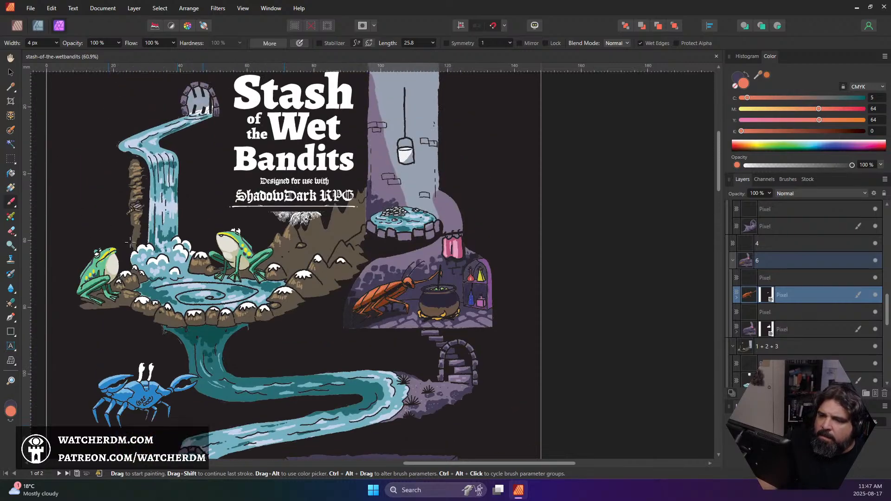
{"action": "scroll", "coordinate": [130, 240], "scroll_direction": "down", "scroll_amount": 3}
{"action": "scroll", "coordinate": [154, 273], "scroll_direction": "down", "scroll_amount": 3, "text": "ctrl"}
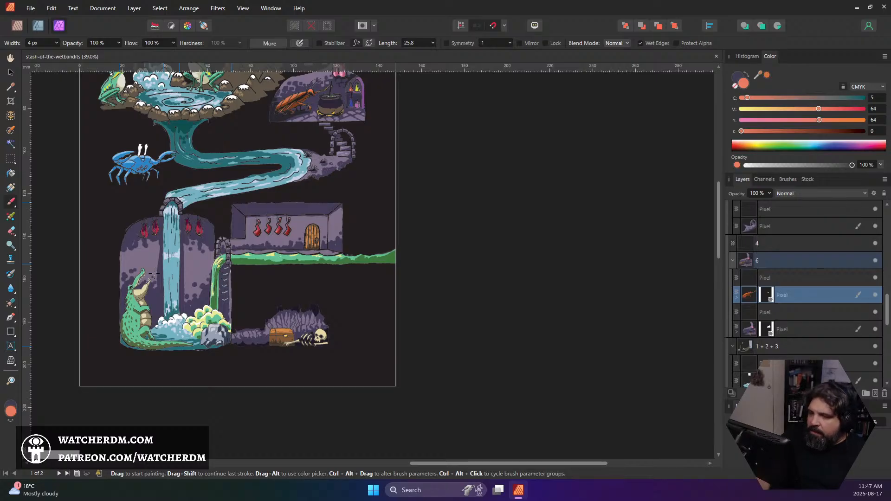
Check the room key text on the second page, then return to the full map
{"action": "scroll", "coordinate": [154, 273], "scroll_direction": "down", "scroll_amount": 7}
{"action": "scroll", "coordinate": [135, 298], "scroll_direction": "left", "scroll_amount": 3}
{"action": "scroll", "coordinate": [257, 225], "scroll_direction": "down", "scroll_amount": 3}
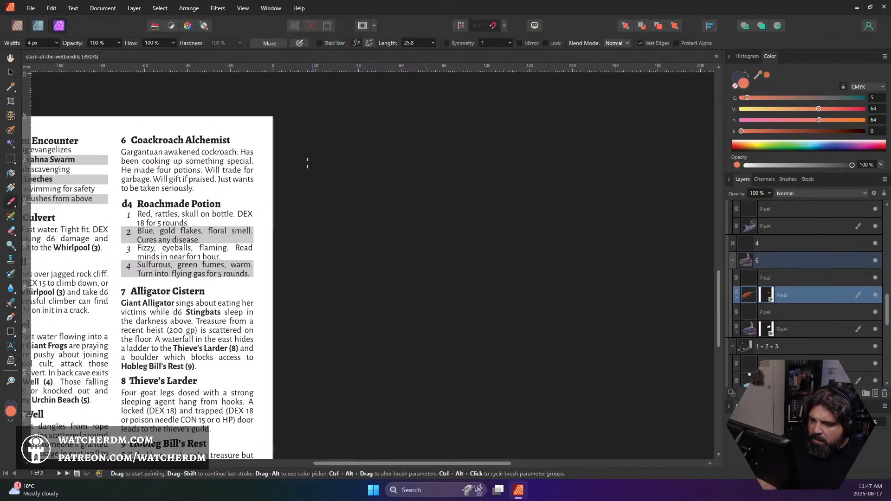
{"action": "scroll", "coordinate": [316, 194], "scroll_direction": "left", "scroll_amount": 3}
{"action": "scroll", "coordinate": [327, 211], "scroll_direction": "down", "scroll_amount": 3}
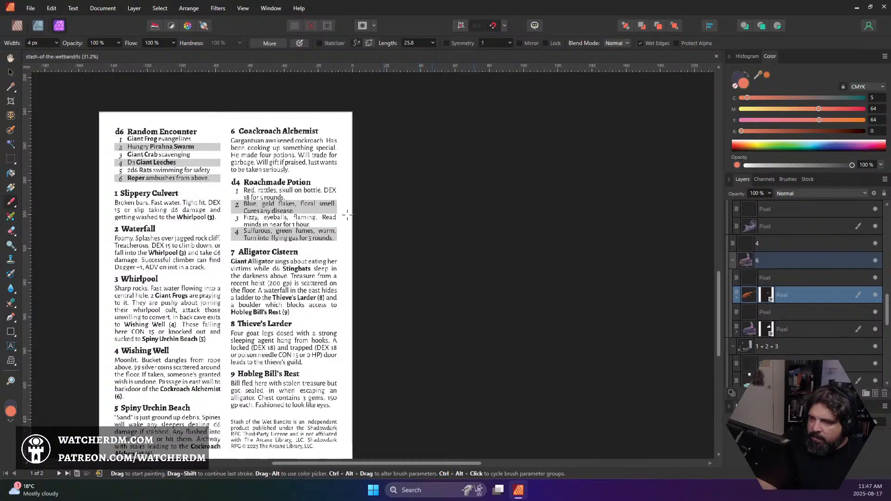
{"action": "scroll", "coordinate": [404, 246], "scroll_direction": "up", "scroll_amount": 3}
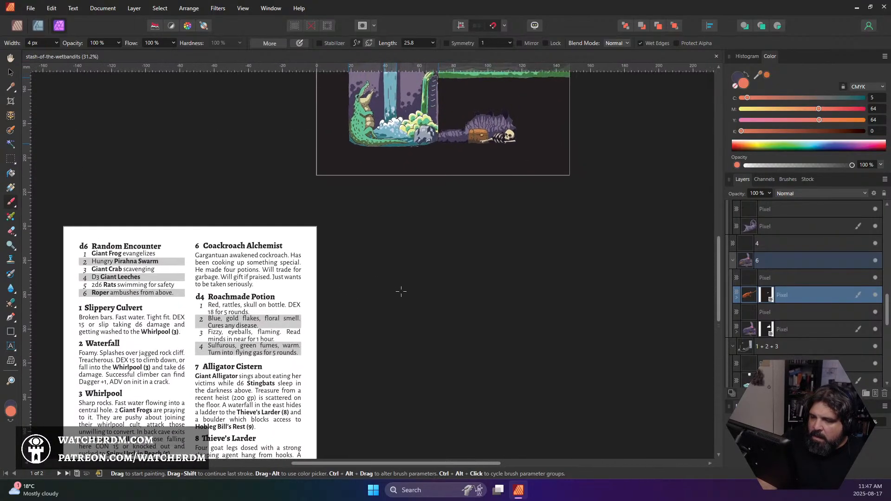
{"action": "scroll", "coordinate": [338, 255], "scroll_direction": "up", "scroll_amount": 15}
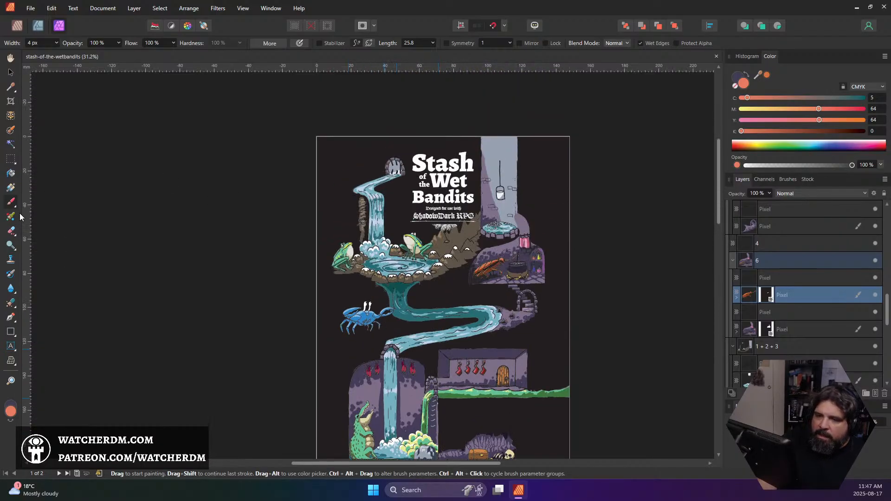
Switch to the page layout workspace and add artistic text "1" of about 33 pt near the barred culvert arch above the waterfall
{"action": "left_click", "coordinate": [18, 26]}
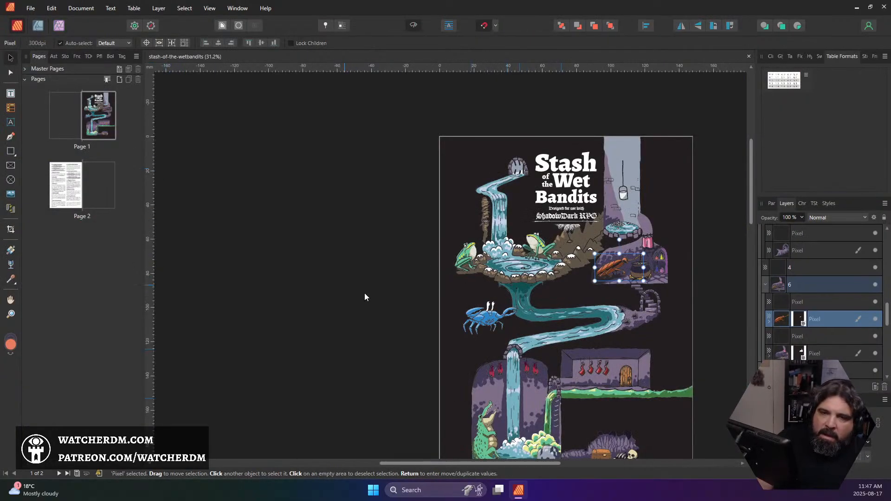
{"action": "left_click_drag", "start_coordinate": [601, 223], "coordinate": [490, 201]}
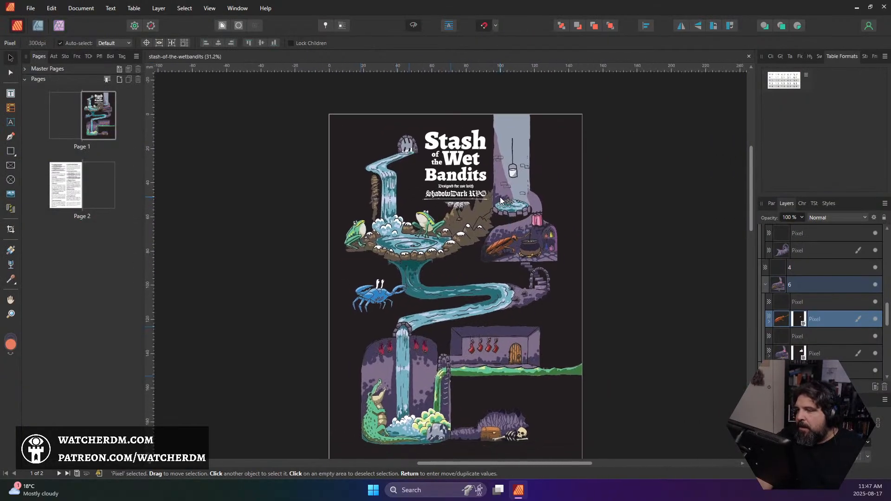
{"action": "left_click", "coordinate": [275, 199]}
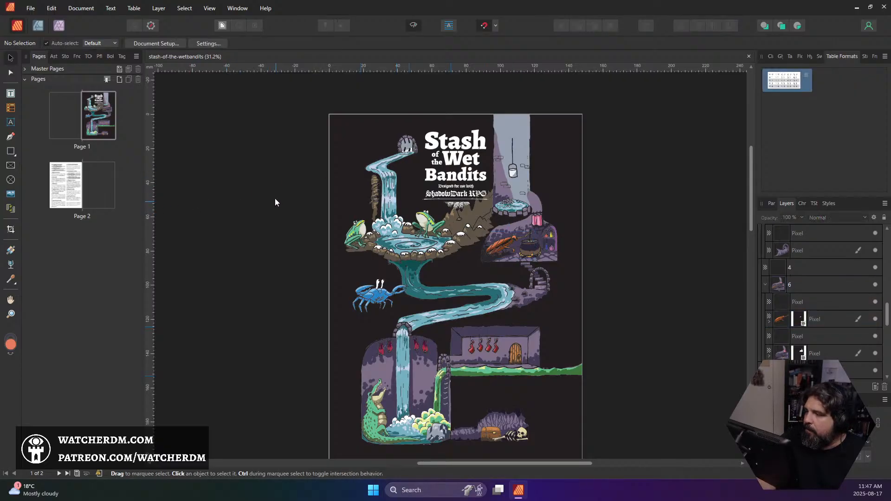
{"action": "left_click", "coordinate": [11, 93]}
{"action": "left_click", "coordinate": [11, 123]}
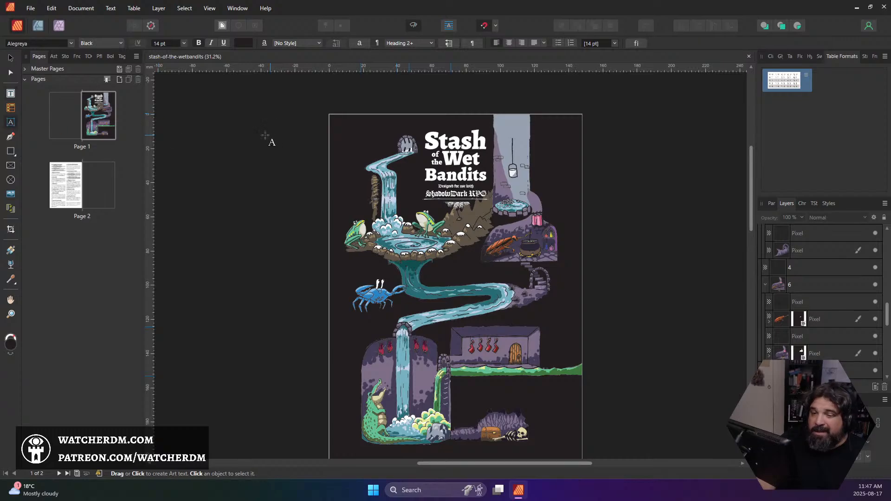
{"action": "left_click_drag", "start_coordinate": [369, 140], "coordinate": [369, 154]}
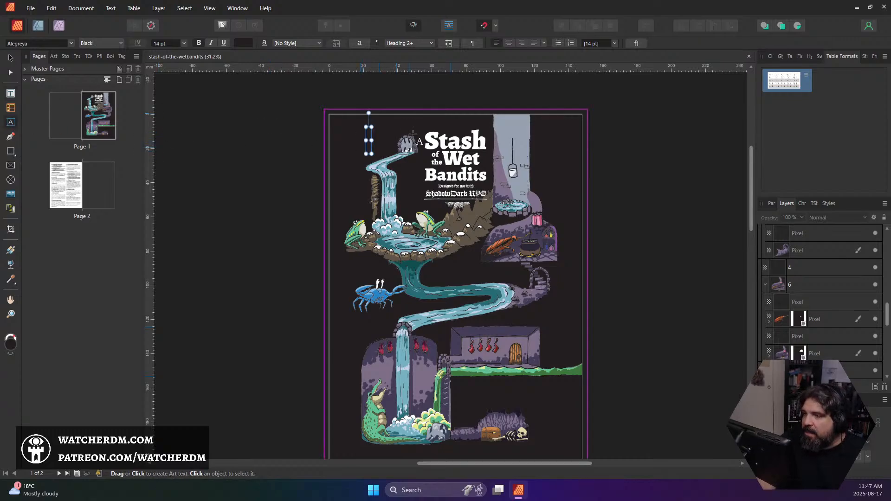
{"action": "type", "text": "1"}
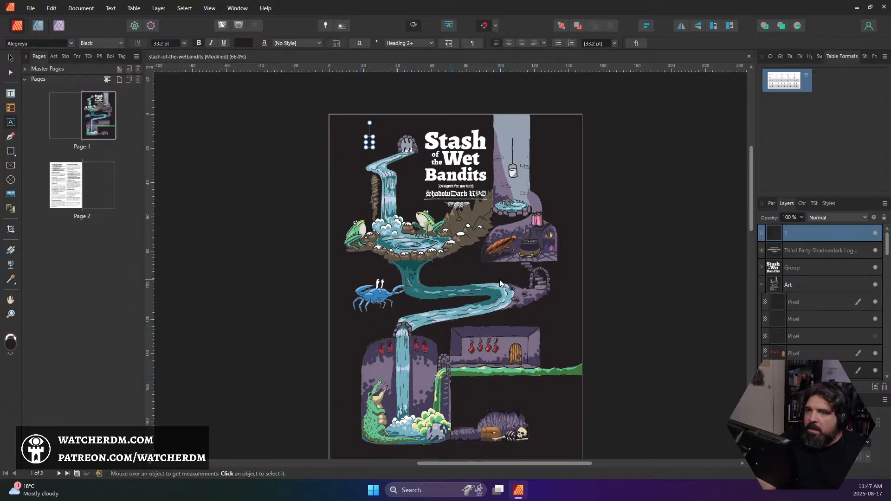
Recolour the number 1 text to white by setting K to 0
{"action": "key", "text": "ctrl+a"}
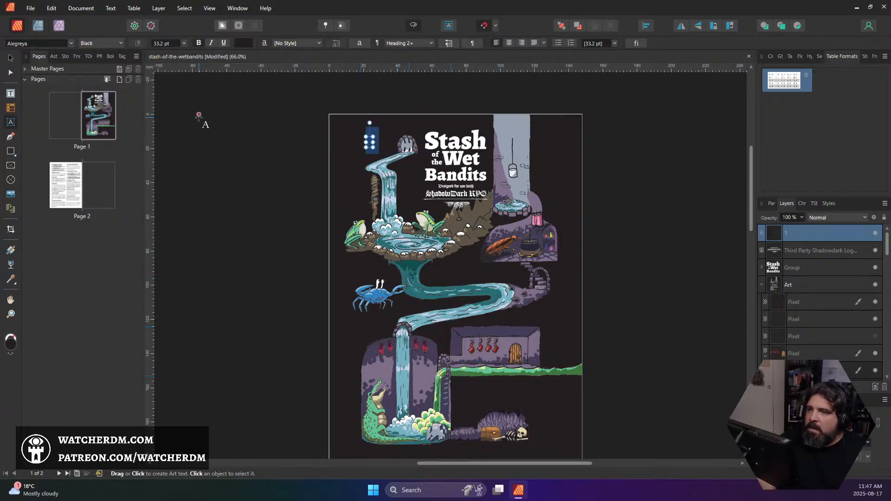
{"action": "left_click", "coordinate": [240, 45]}
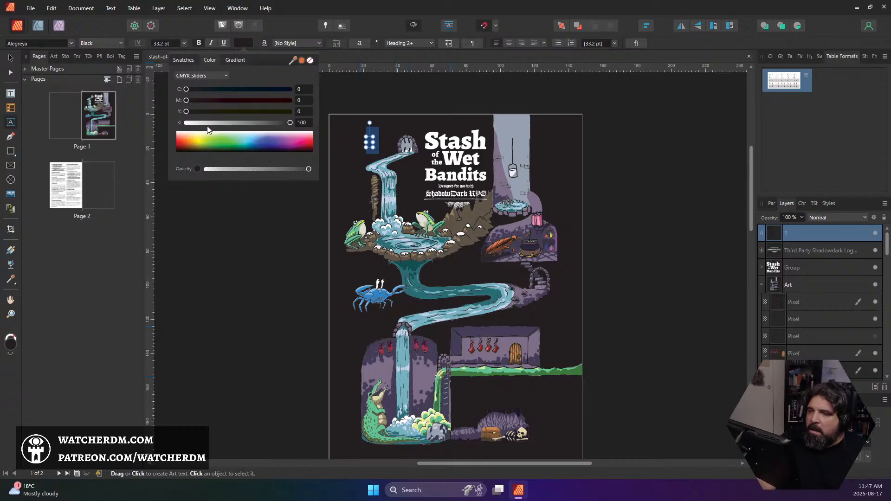
{"action": "left_click_drag", "start_coordinate": [190, 124], "coordinate": [163, 124]}
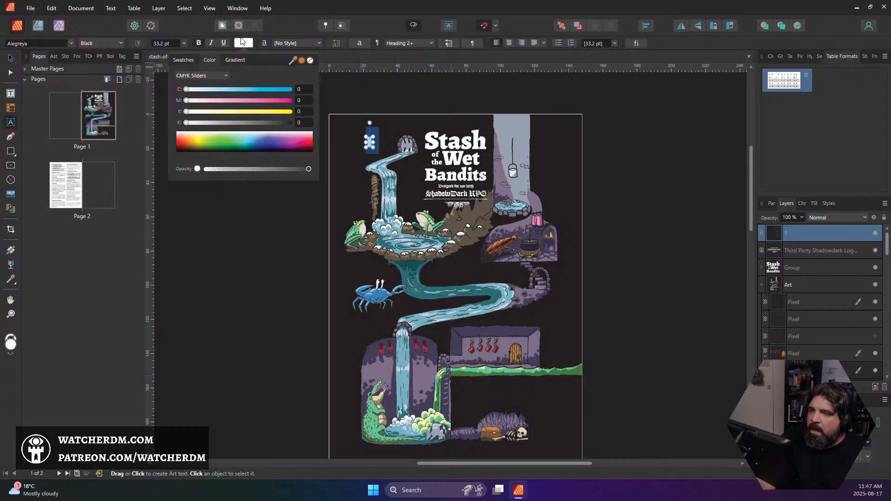
Shrink the number 1 to 23.6 pt and move it right beside the culvert arch
{"action": "scroll", "coordinate": [378, 140], "scroll_direction": "up", "scroll_amount": 4}
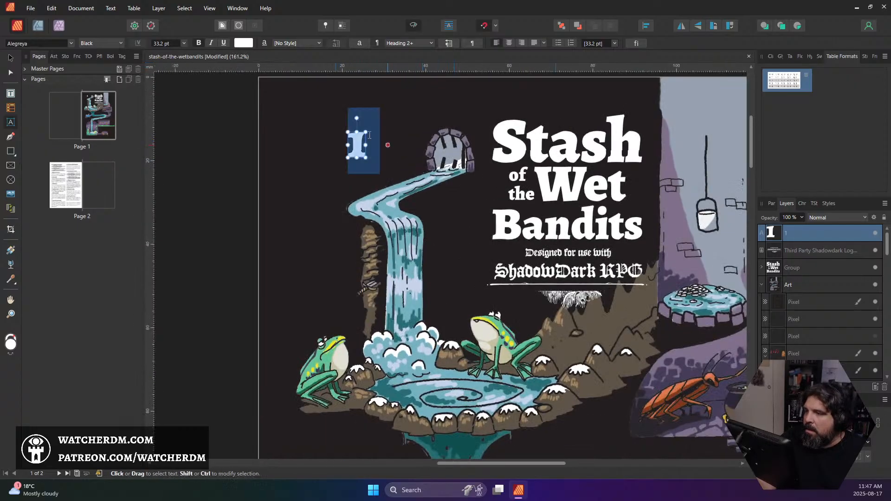
{"action": "left_click", "coordinate": [11, 59]}
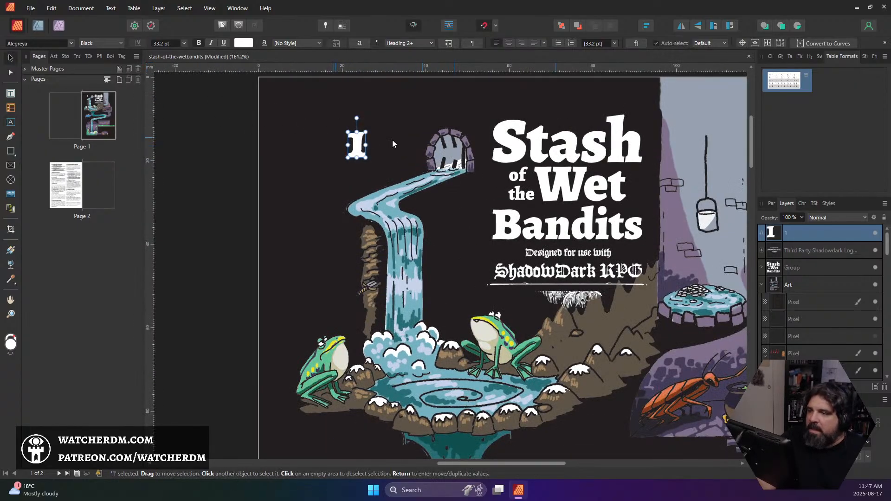
{"action": "left_click_drag", "start_coordinate": [357, 153], "coordinate": [407, 154]}
{"action": "scroll", "coordinate": [451, 155], "scroll_direction": "down", "scroll_amount": 4}
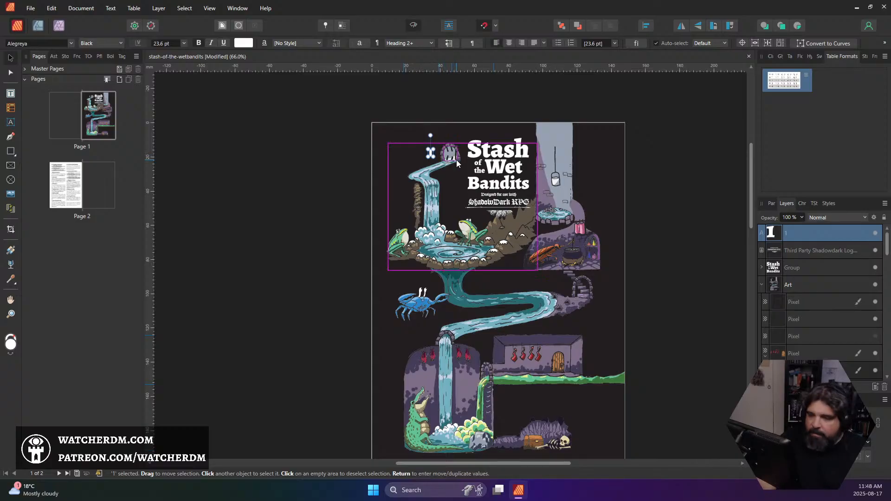
Duplicate the number 1, move the copy beside the upper waterfall and change its text to 2
{"action": "key", "text": "ctrl+j"}
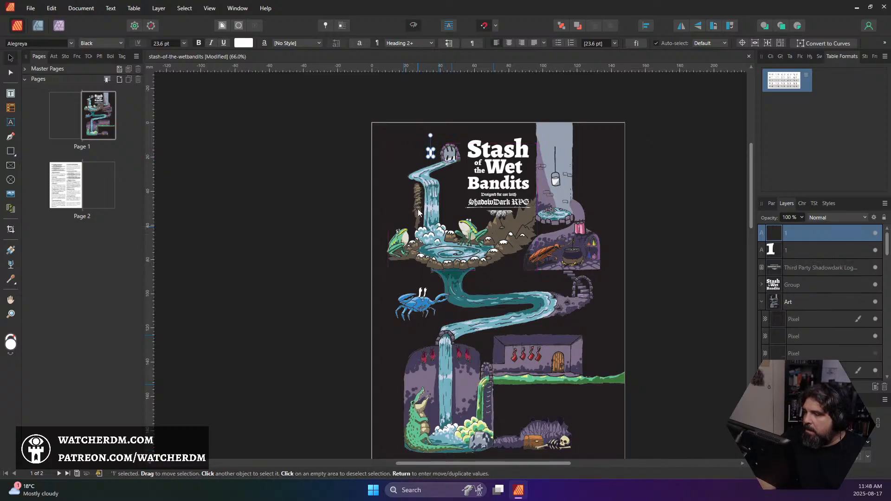
{"action": "left_click_drag", "start_coordinate": [431, 158], "coordinate": [446, 203]}
{"action": "double_click", "coordinate": [446, 203]}
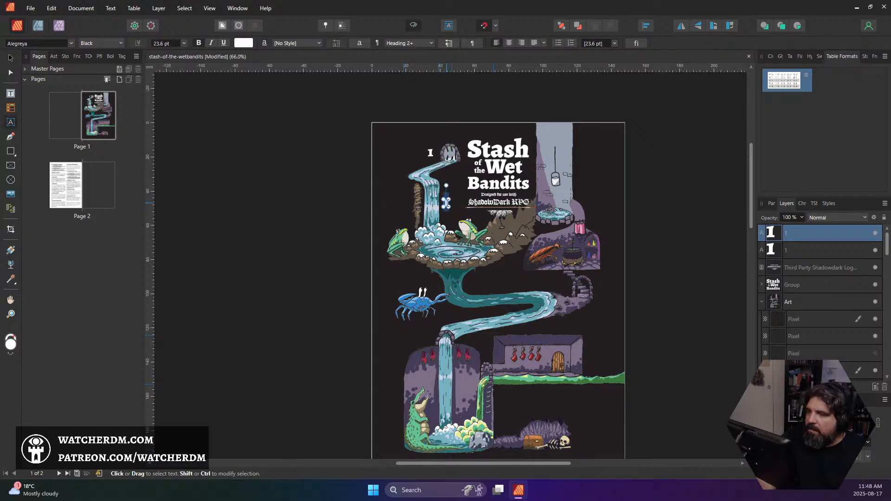
{"action": "type", "text": "2"}
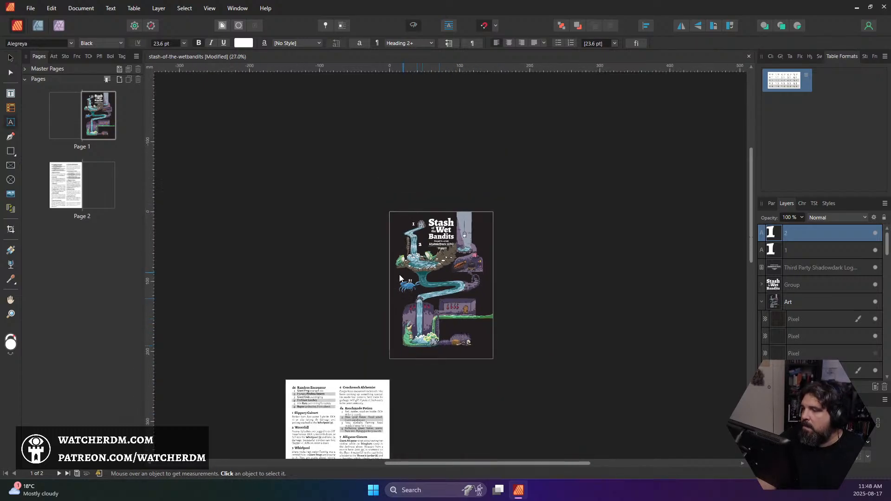
Place another copy of the number 1 over the whirlpool pool and change its text to 3
{"action": "scroll", "coordinate": [366, 293], "scroll_direction": "down", "scroll_amount": 3}
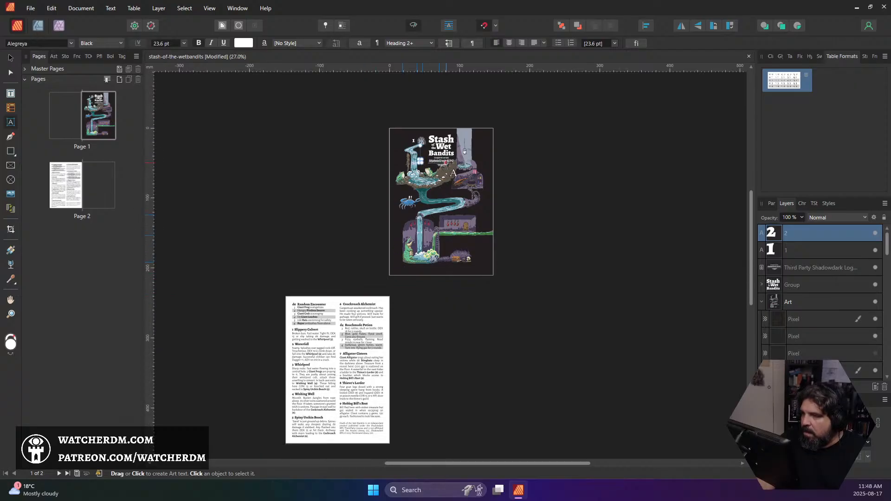
{"action": "scroll", "coordinate": [425, 154], "scroll_direction": "up", "scroll_amount": 3}
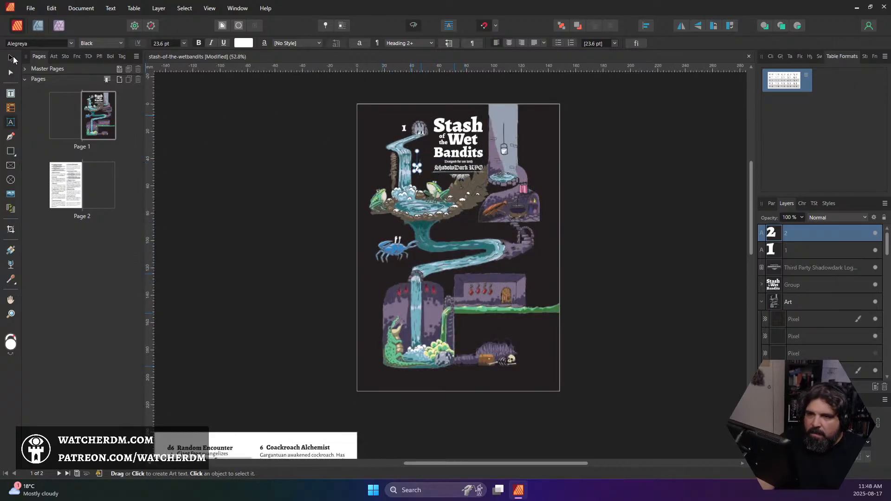
{"action": "left_click", "coordinate": [12, 57]}
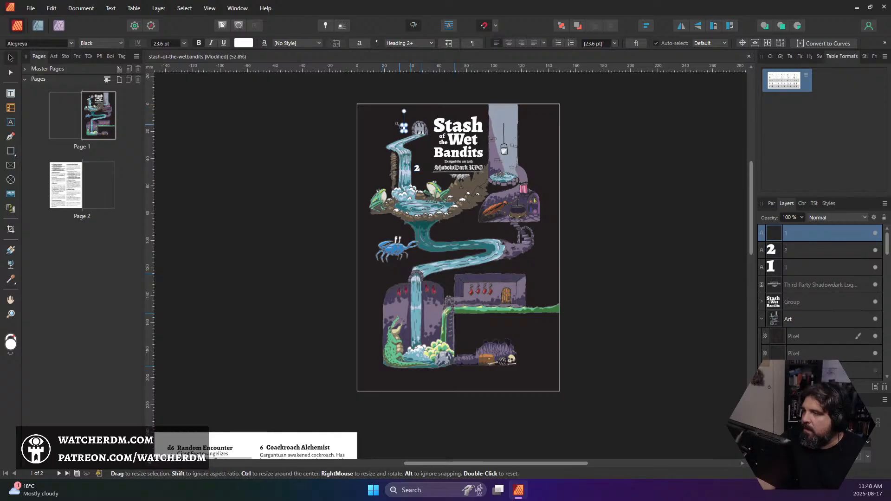
{"action": "mouse_move", "coordinate": [404, 128]}
{"action": "left_mouse_down"}
{"action": "mouse_move", "coordinate": [399, 230]}
{"action": "mouse_move", "coordinate": [423, 210]}
{"action": "mouse_move", "coordinate": [426, 160]}
{"action": "mouse_move", "coordinate": [446, 204]}
{"action": "mouse_move", "coordinate": [423, 210]}
{"action": "left_mouse_up"}
{"action": "double_click", "coordinate": [423, 211]}
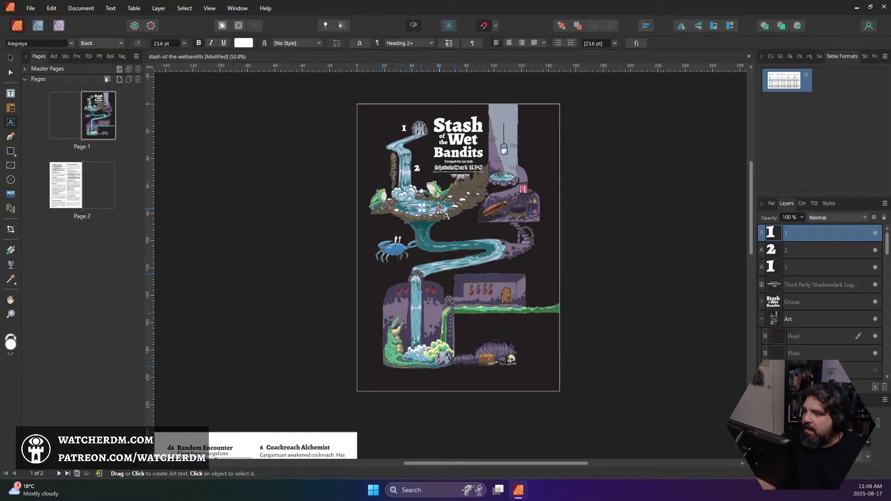
{"action": "type", "text": "3"}
Move the number 3 off the whirlpool water to the dark area just below the pool's right side
{"action": "scroll", "coordinate": [292, 243], "scroll_direction": "down", "scroll_amount": 5}
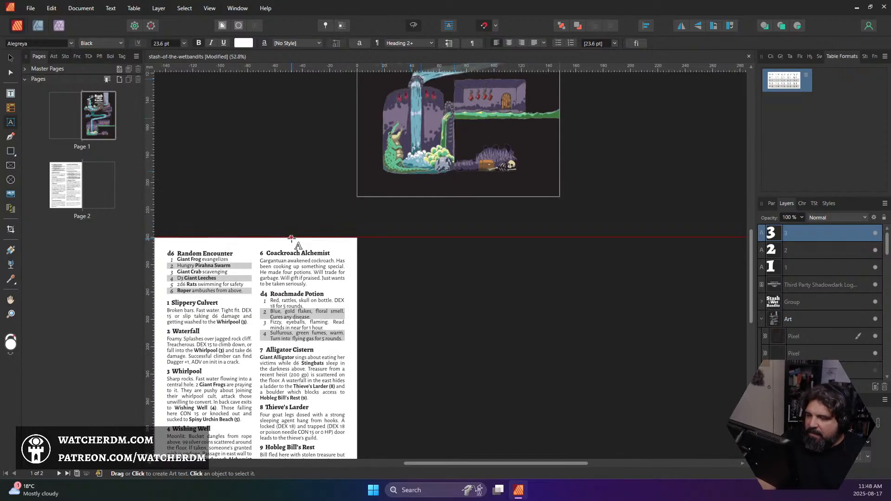
{"action": "scroll", "coordinate": [292, 240], "scroll_direction": "up", "scroll_amount": 5}
{"action": "scroll", "coordinate": [291, 235], "scroll_direction": "up", "scroll_amount": 1}
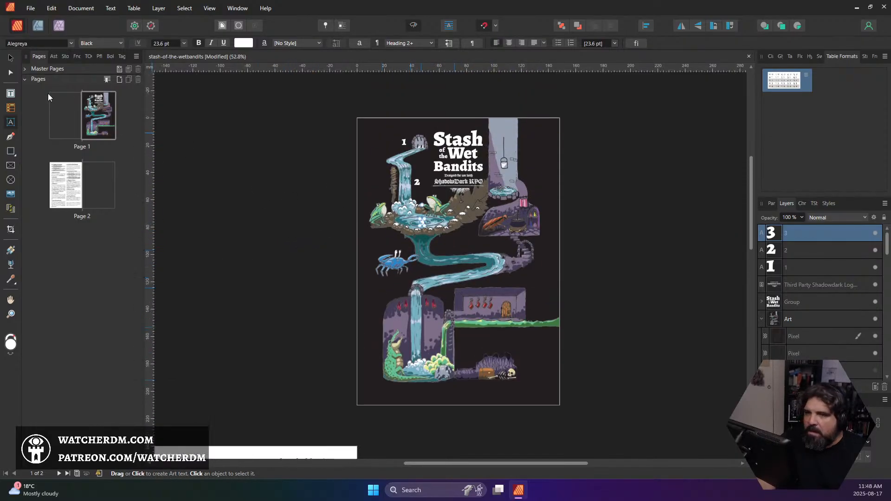
{"action": "left_click", "coordinate": [11, 57]}
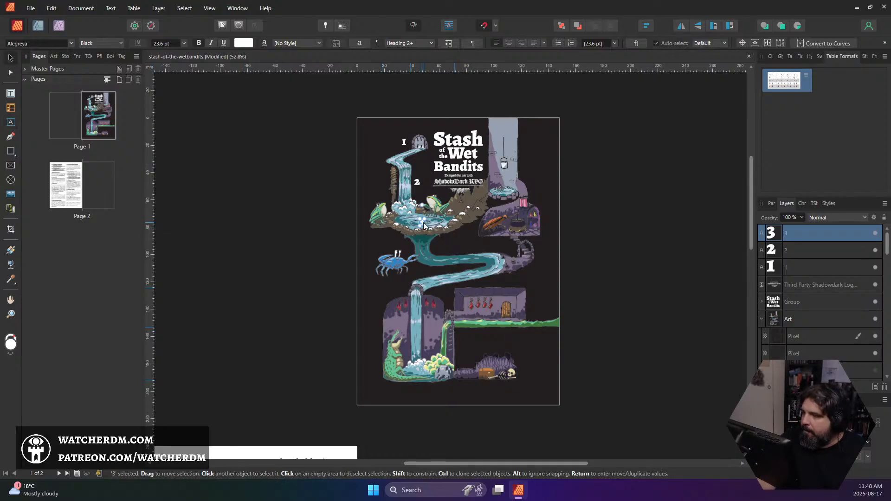
{"action": "left_click_drag", "start_coordinate": [423, 223], "coordinate": [446, 241]}
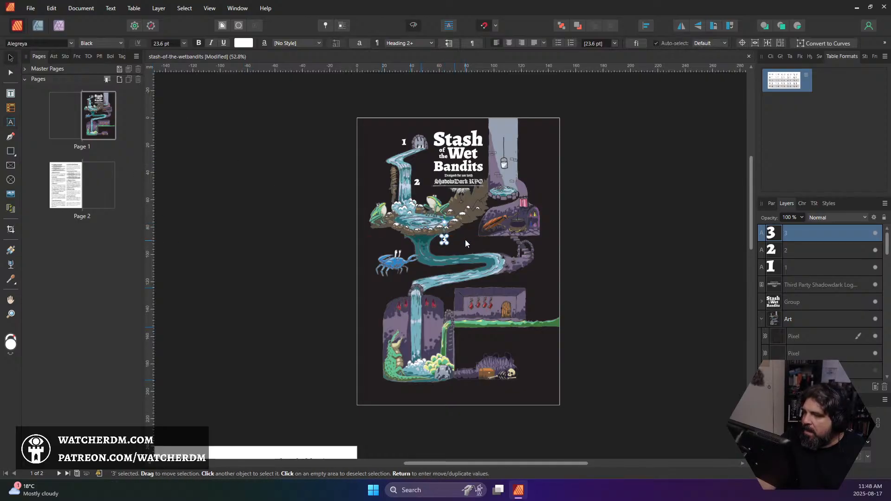
Check the Whirlpool entry in the room key, then move the number 3 below the pool's left rim, above the crab
{"action": "scroll", "coordinate": [466, 243], "scroll_direction": "down", "scroll_amount": 1}
{"action": "scroll", "coordinate": [454, 224], "scroll_direction": "up", "scroll_amount": 2}
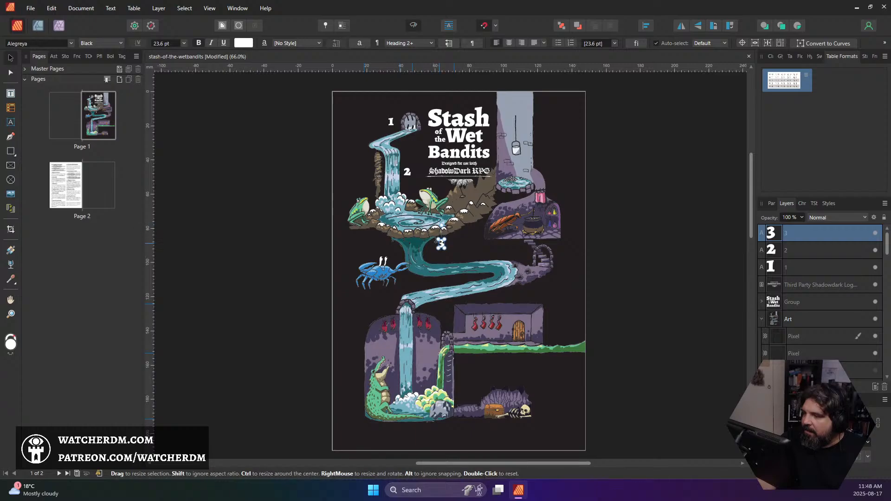
{"action": "scroll", "coordinate": [396, 233], "scroll_direction": "down", "scroll_amount": 5}
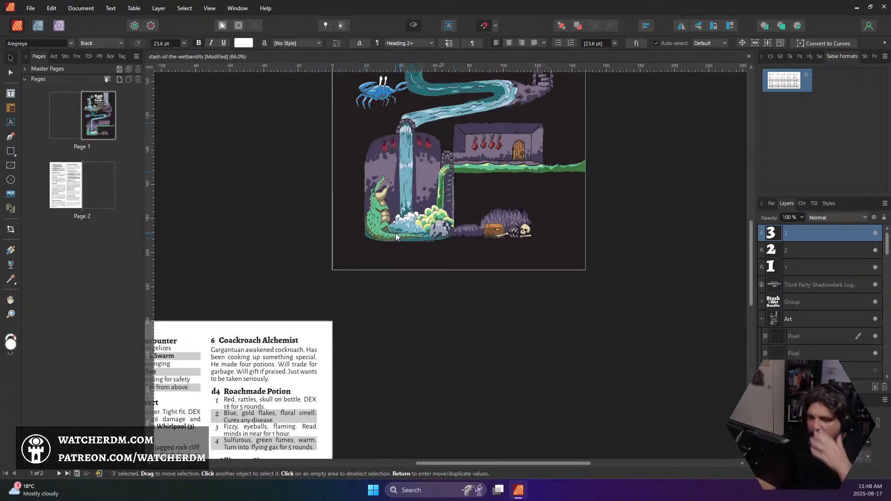
{"action": "left_click_drag", "start_coordinate": [388, 267], "coordinate": [512, 137]}
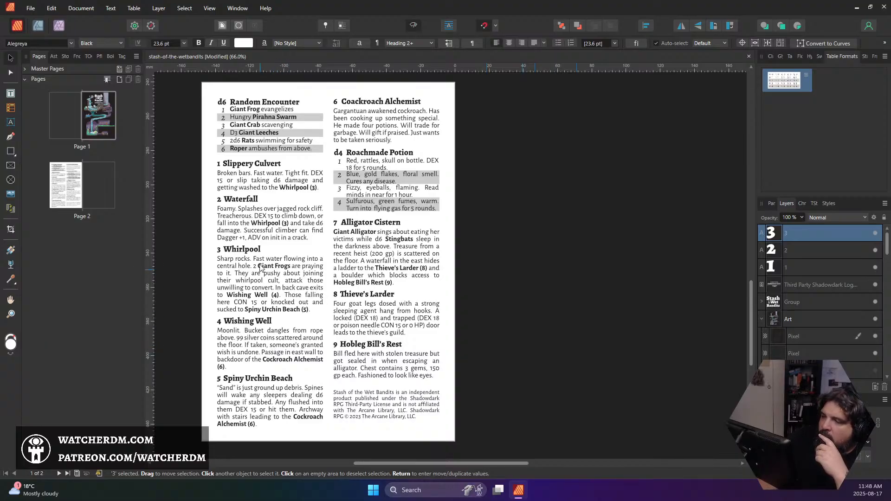
{"action": "scroll", "coordinate": [325, 297], "scroll_direction": "up", "scroll_amount": 10}
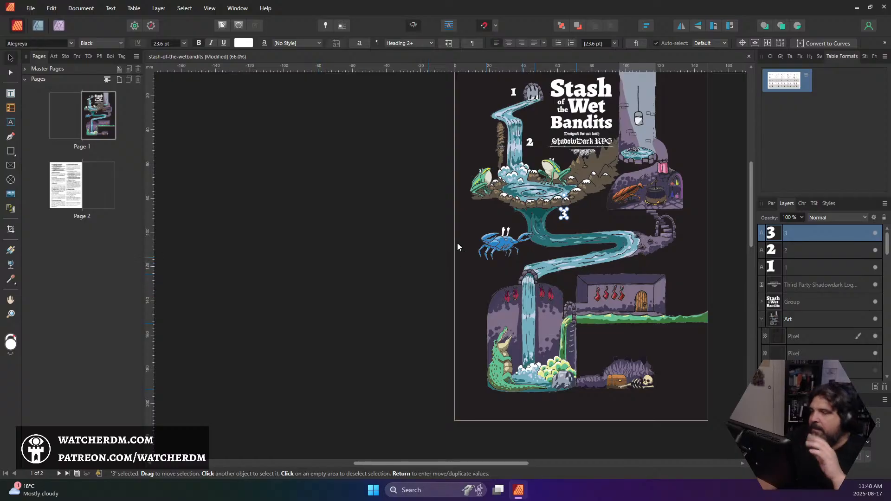
{"action": "left_click_drag", "start_coordinate": [564, 214], "coordinate": [501, 213]}
{"action": "left_click", "coordinate": [586, 216]}
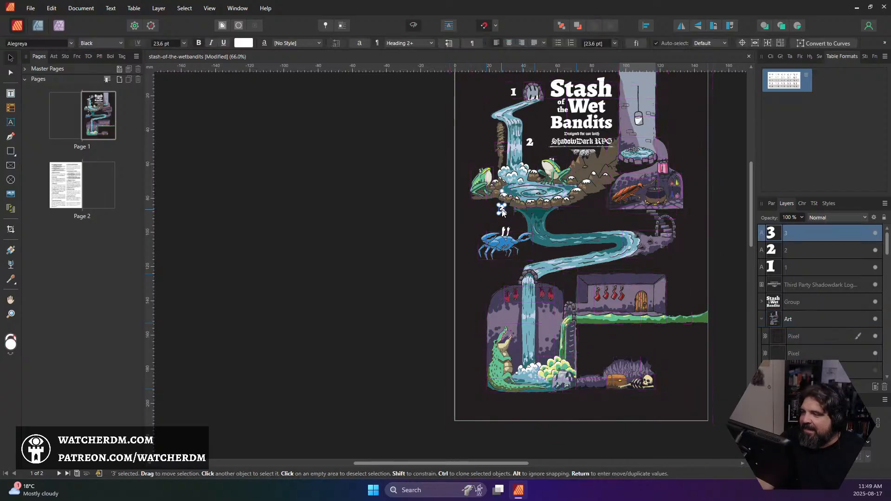
{"action": "double_click", "coordinate": [502, 210]}
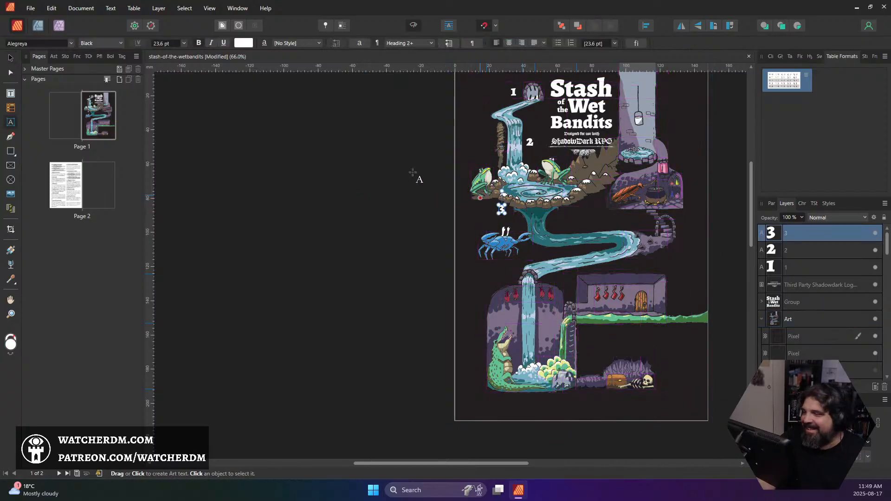
{"action": "left_click", "coordinate": [11, 58]}
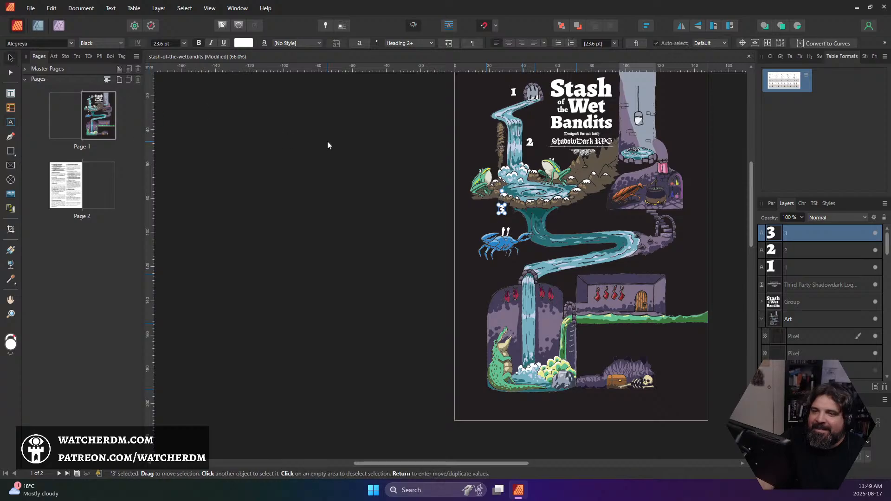
Duplicate the number 3, move the copy to the right of the wishing well shaft and change its text to 4
{"action": "key", "text": "ctrl+j"}
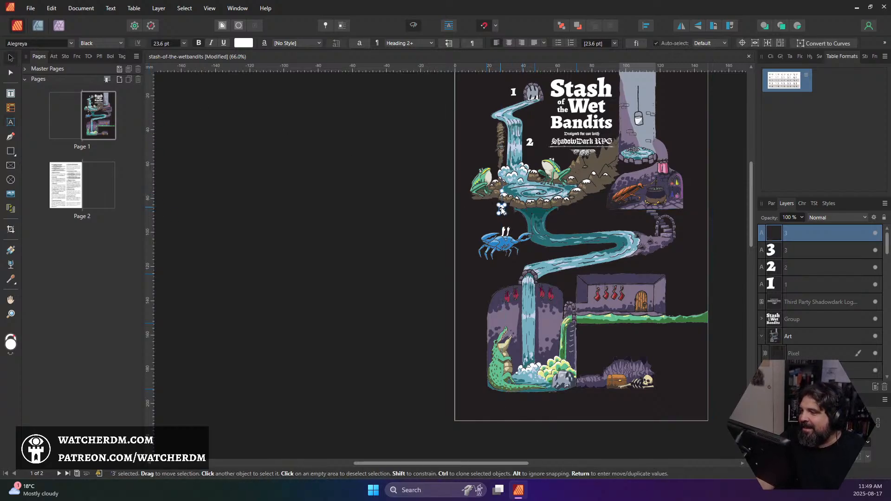
{"action": "left_click_drag", "start_coordinate": [602, 184], "coordinate": [665, 129]}
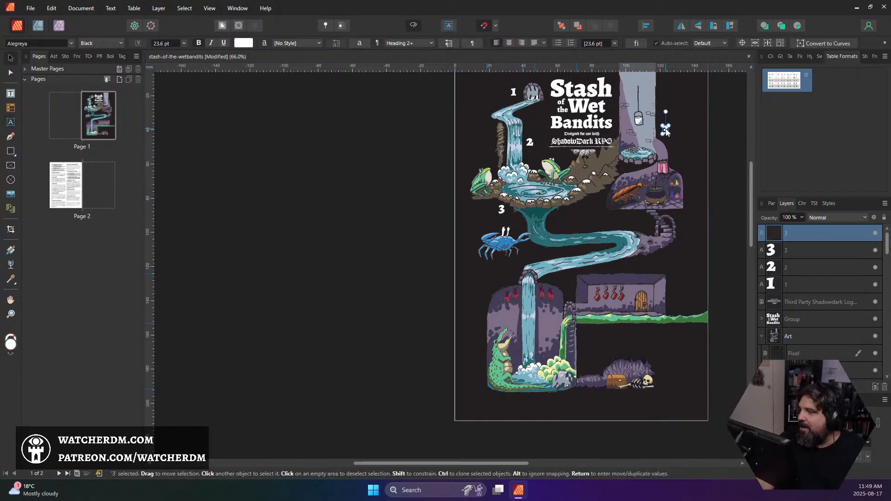
{"action": "double_click", "coordinate": [666, 129]}
{"action": "type", "text": "4"}
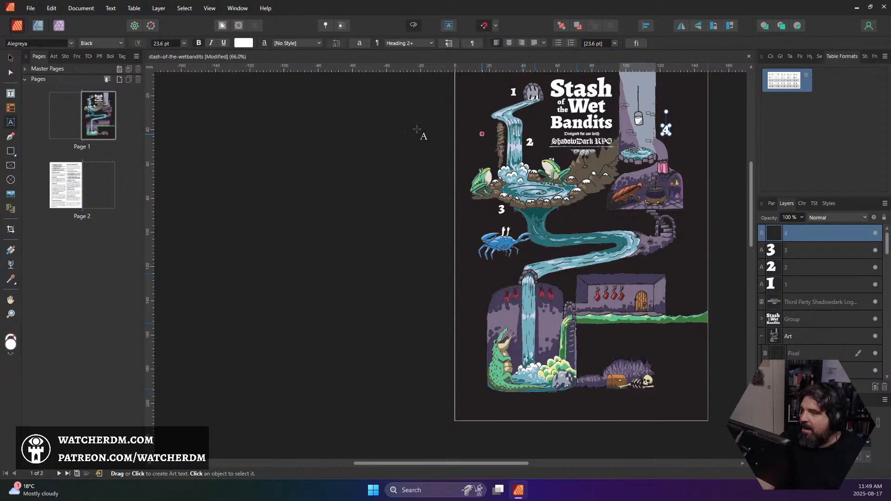
Duplicate the number 4, change the copy to 5 and place it below the arched stairs at the river bend
{"action": "left_click", "coordinate": [10, 60]}
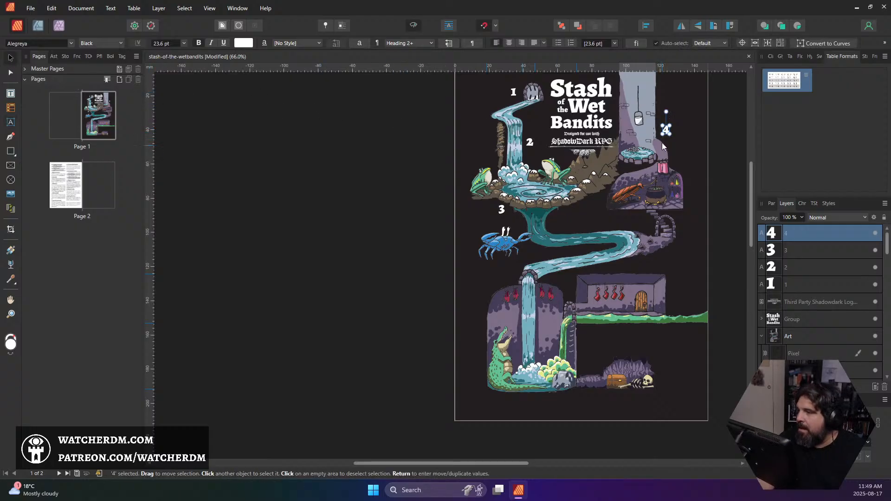
{"action": "left_click_drag", "start_coordinate": [668, 133], "coordinate": [600, 207]}
{"action": "double_click", "coordinate": [600, 205]}
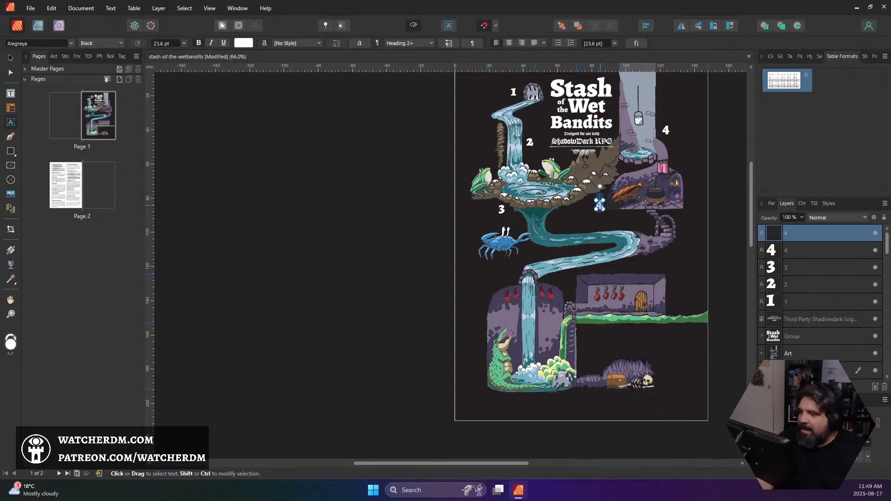
{"action": "type", "text": "5"}
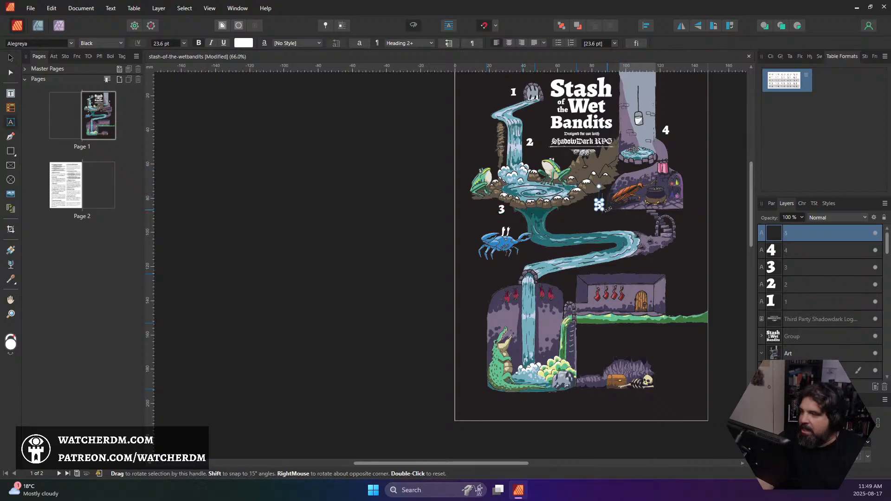
{"action": "left_click", "coordinate": [12, 59]}
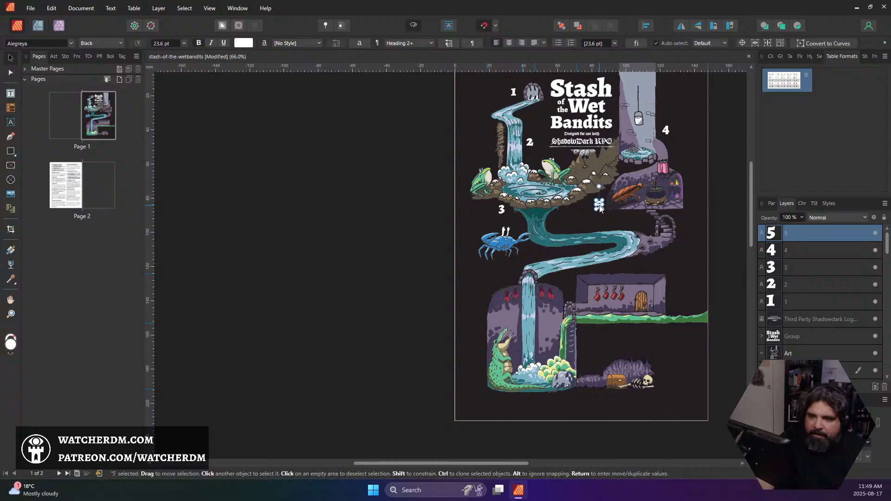
{"action": "left_click_drag", "start_coordinate": [600, 208], "coordinate": [666, 251]}
Duplicate the number 5, place the copy to the left of the cockroach's cauldron room and change its text to 6
{"action": "scroll", "coordinate": [448, 258], "scroll_direction": "down", "scroll_amount": 6}
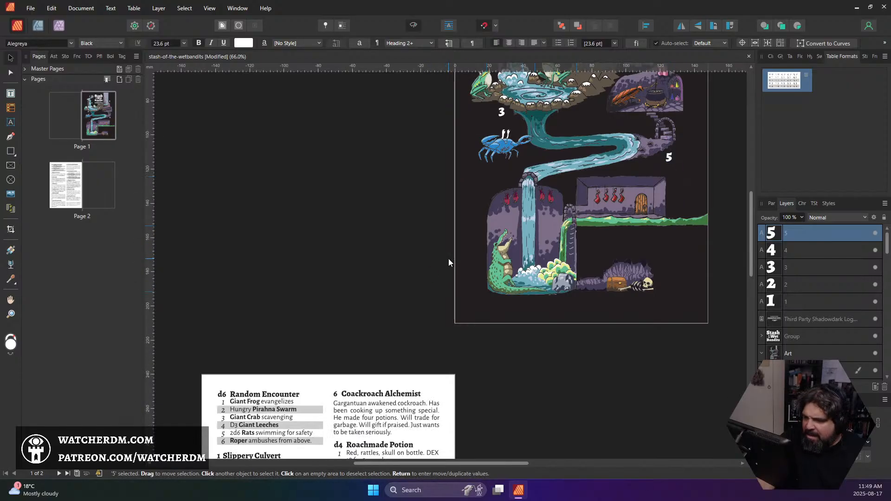
{"action": "scroll", "coordinate": [449, 260], "scroll_direction": "up", "scroll_amount": 7}
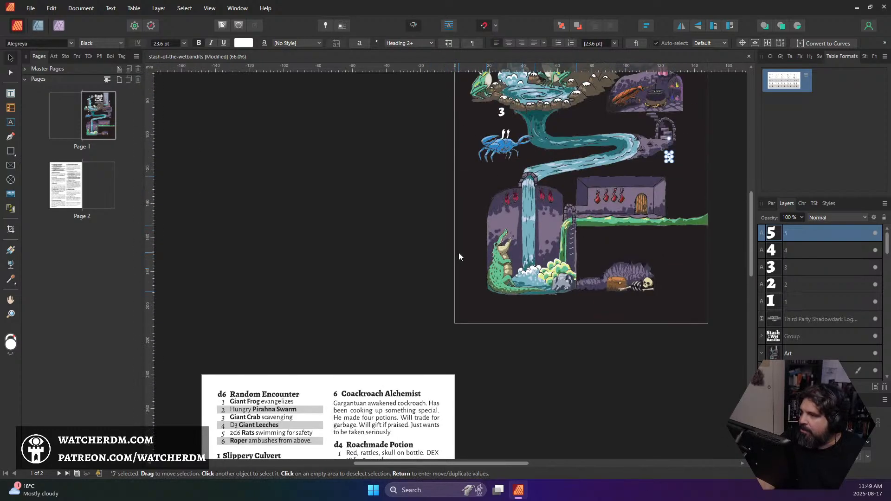
{"action": "left_click_drag", "start_coordinate": [661, 298], "coordinate": [599, 257]}
{"action": "double_click", "coordinate": [600, 257]}
{"action": "key", "text": "BackSpace"}
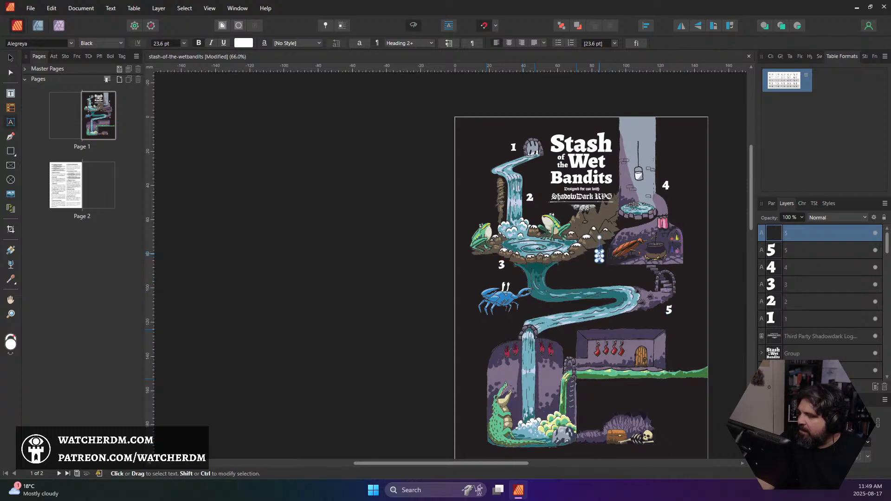
{"action": "type", "text": "6"}
{"action": "scroll", "coordinate": [608, 260], "scroll_direction": "down", "scroll_amount": 3}
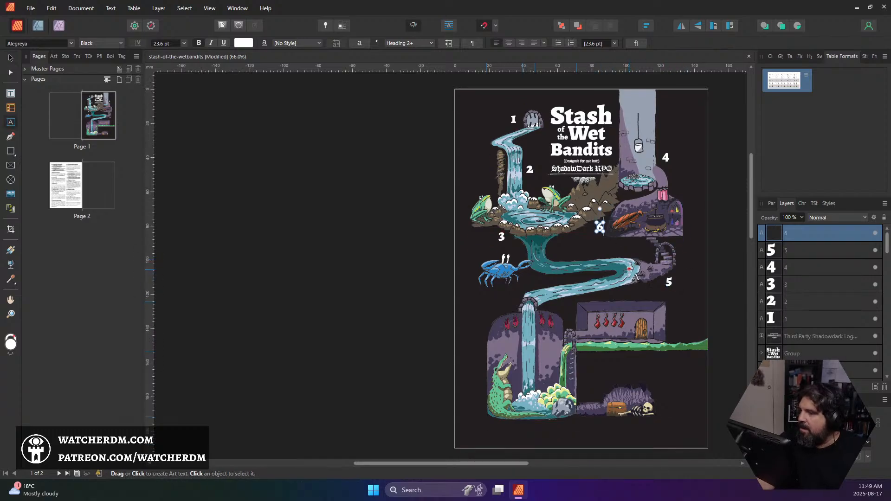
{"action": "key", "text": "Escape"}
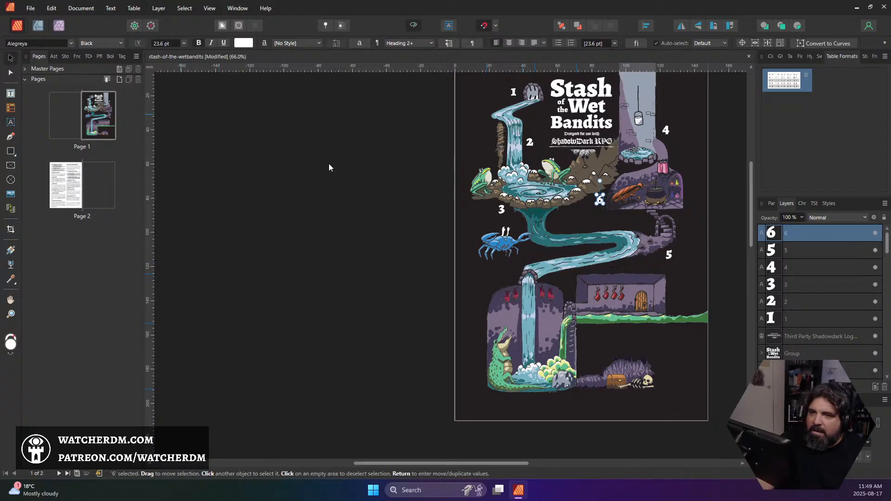
Place a copied number to the left of the alligator cistern, change its text to 7 and check the room key
{"action": "scroll", "coordinate": [569, 238], "scroll_direction": "down", "scroll_amount": 15}
{"action": "scroll", "coordinate": [558, 235], "scroll_direction": "up", "scroll_amount": 12}
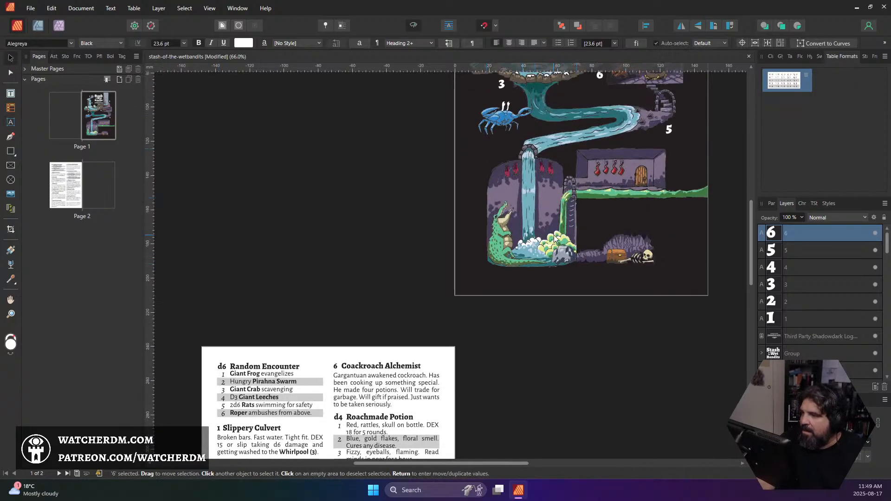
{"action": "left_click_drag", "start_coordinate": [669, 201], "coordinate": [482, 294]}
{"action": "double_click", "coordinate": [481, 288]}
{"action": "type", "text": "7"}
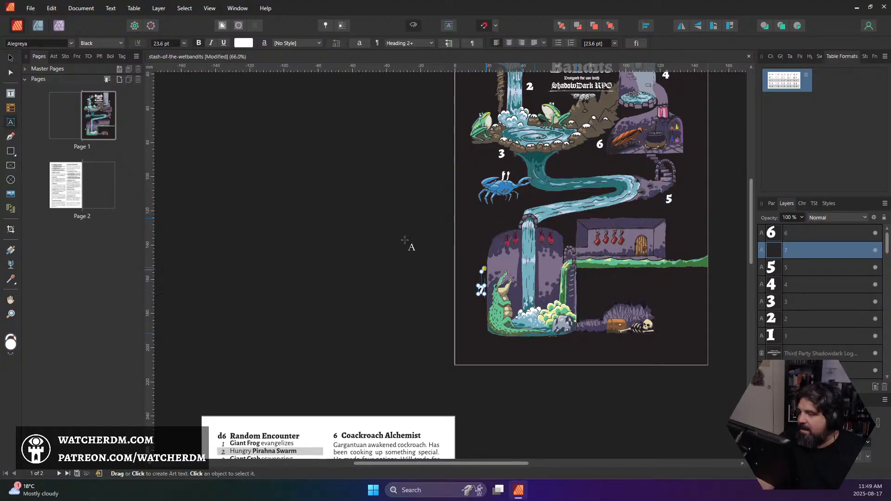
{"action": "key", "text": "Escape"}
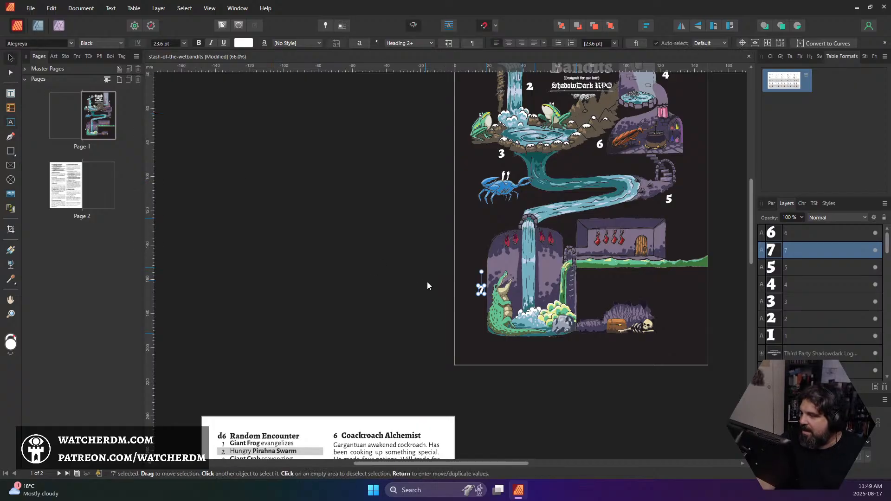
{"action": "left_click", "coordinate": [427, 286]}
{"action": "left_click", "coordinate": [481, 290]}
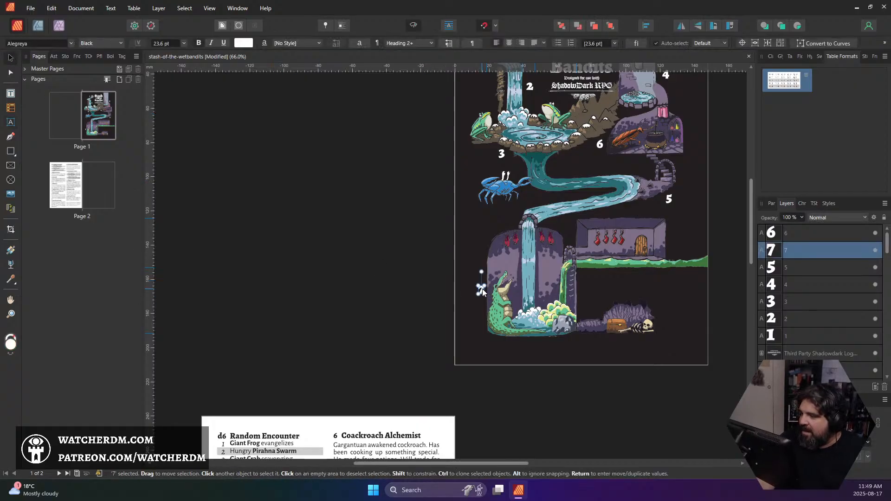
{"action": "scroll", "coordinate": [459, 316], "scroll_direction": "down", "scroll_amount": 6}
{"action": "scroll", "coordinate": [461, 317], "scroll_direction": "up", "scroll_amount": 6}
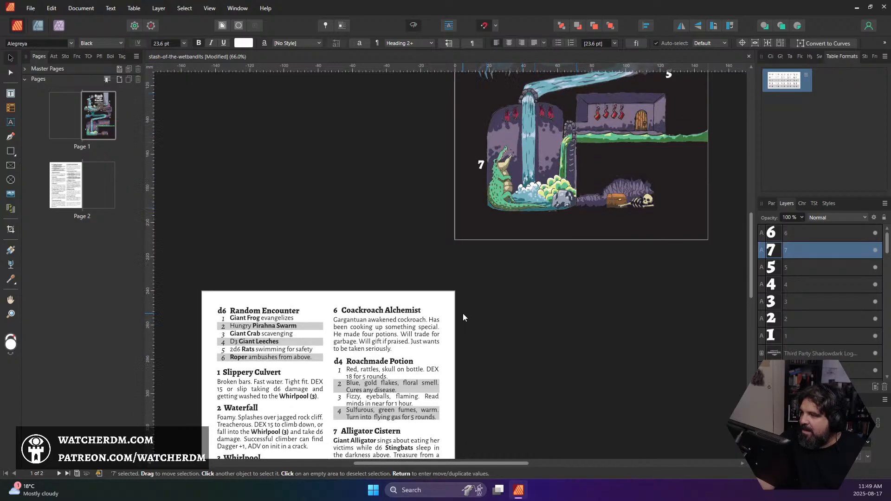
Duplicate the number 7, place the copy to the right of the larder room with the hanging legs and change its text to 8
{"action": "left_click_drag", "start_coordinate": [486, 260], "coordinate": [673, 213]}
{"action": "double_click", "coordinate": [672, 212]}
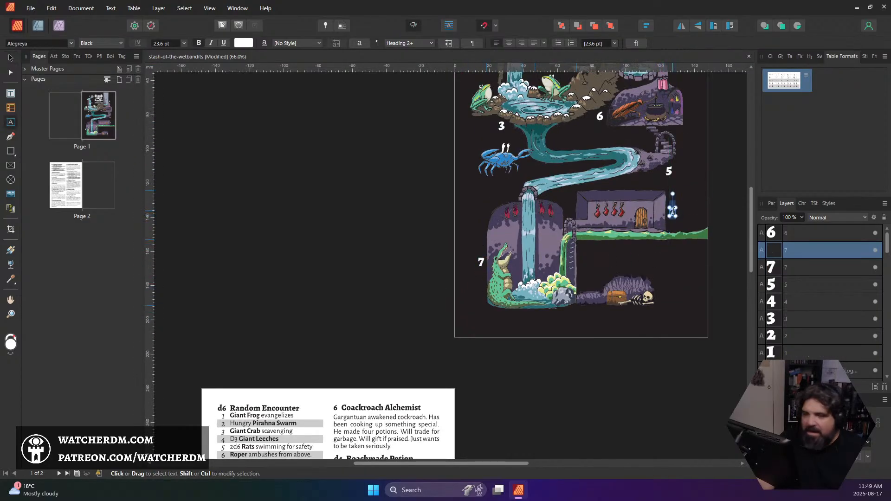
{"action": "type", "text": "8"}
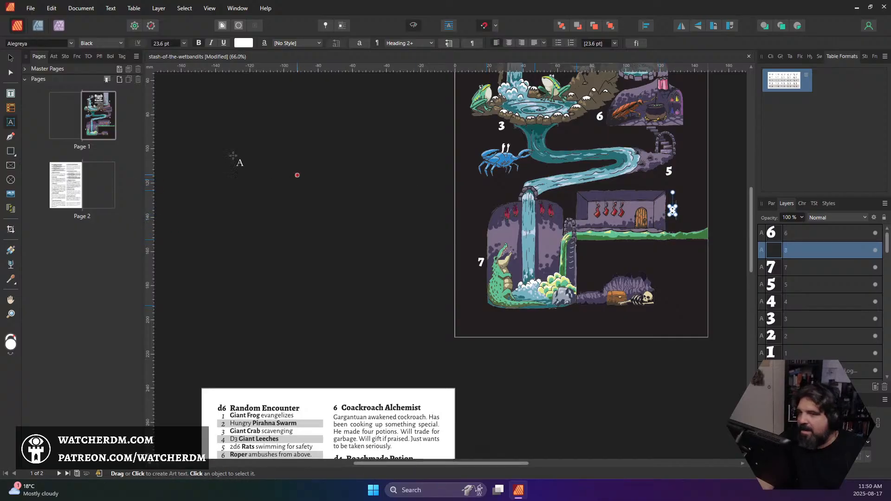
{"action": "left_click", "coordinate": [11, 58]}
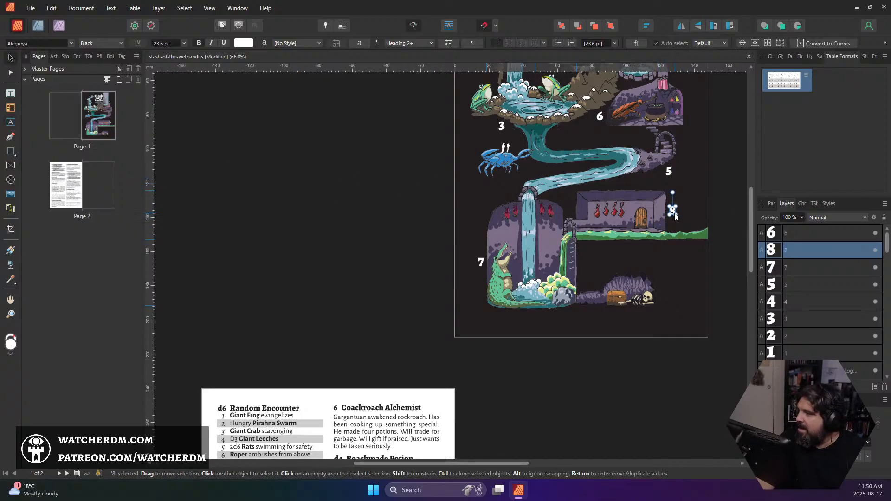
Duplicate the number 8, place the copy just above and left of the treasure chest and skeleton, change its text to 9 and check the room key
{"action": "mouse_move", "coordinate": [673, 216]}
{"action": "left_mouse_down"}
{"action": "mouse_move", "coordinate": [659, 269]}
{"action": "mouse_move", "coordinate": [695, 238]}
{"action": "mouse_move", "coordinate": [677, 207]}
{"action": "mouse_move", "coordinate": [644, 275]}
{"action": "mouse_move", "coordinate": [597, 283]}
{"action": "left_mouse_up"}
{"action": "double_click", "coordinate": [597, 281]}
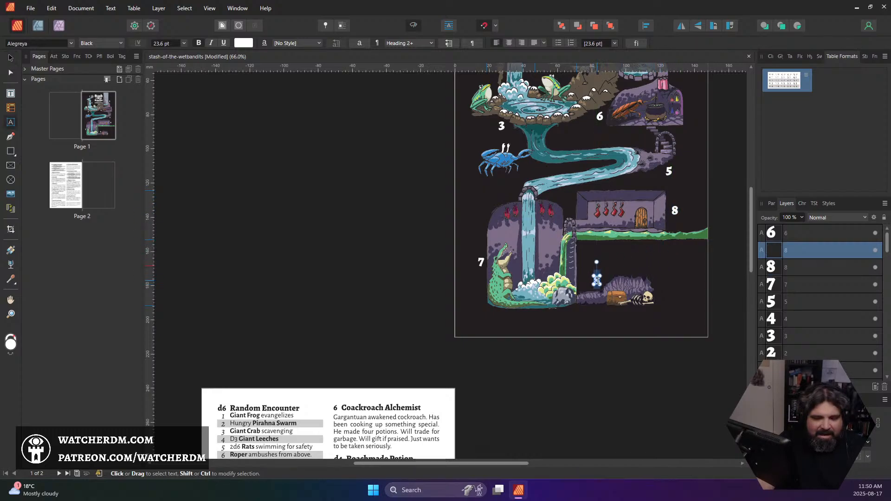
{"action": "type", "text": "9"}
{"action": "scroll", "coordinate": [603, 278], "scroll_direction": "down", "scroll_amount": 8}
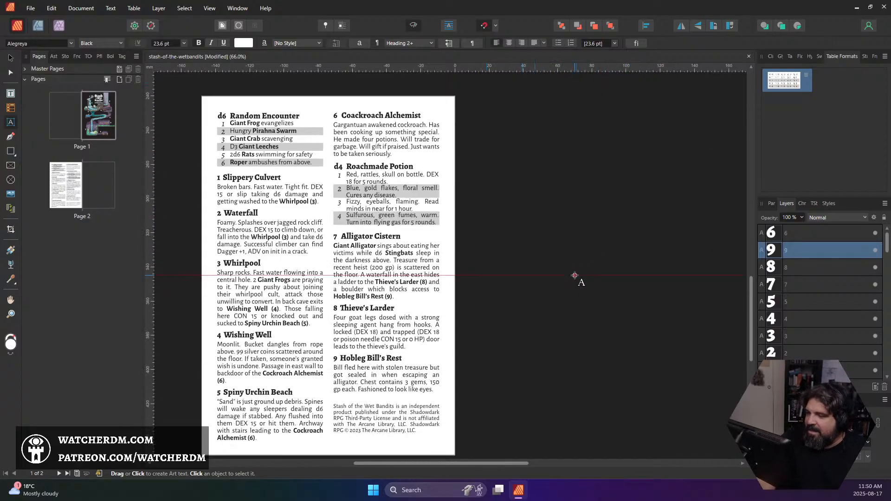
{"action": "scroll", "coordinate": [574, 275], "scroll_direction": "up", "scroll_amount": 8}
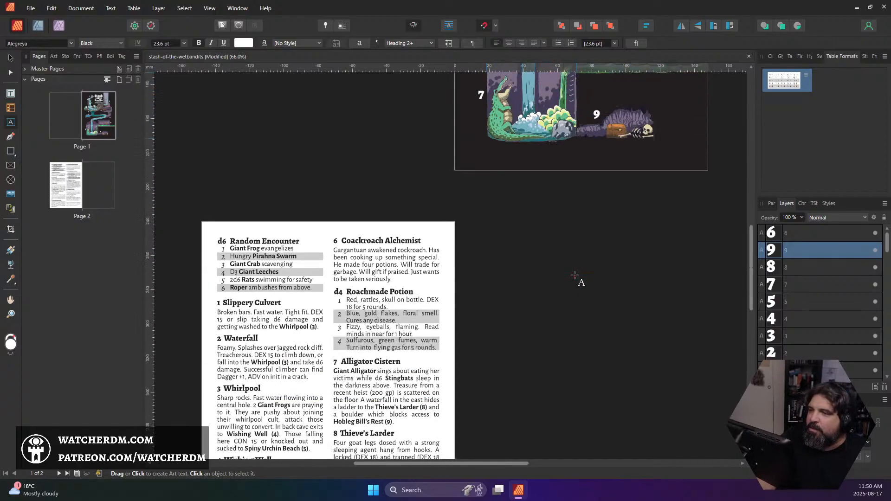
{"action": "scroll", "coordinate": [607, 209], "scroll_direction": "down", "scroll_amount": 1}
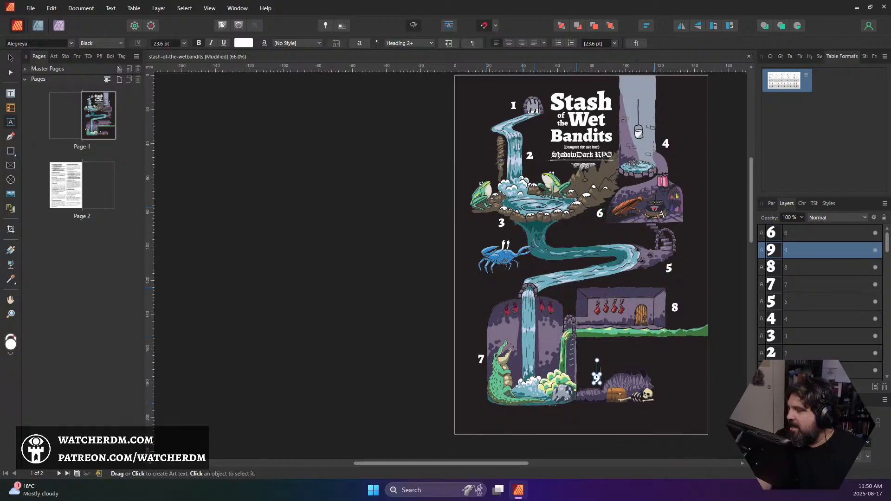
{"action": "left_click_drag", "start_coordinate": [654, 207], "coordinate": [561, 219]}
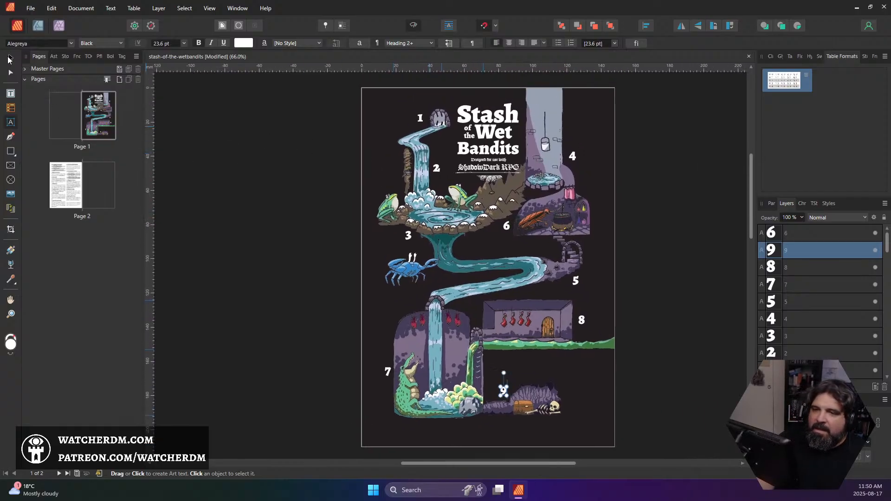
{"action": "left_click", "coordinate": [10, 60]}
Select the Art group, expand it to show its pixel layers and save the document
{"action": "scroll", "coordinate": [509, 185], "scroll_direction": "up", "scroll_amount": 1}
{"action": "scroll", "coordinate": [552, 195], "scroll_direction": "down", "scroll_amount": 1}
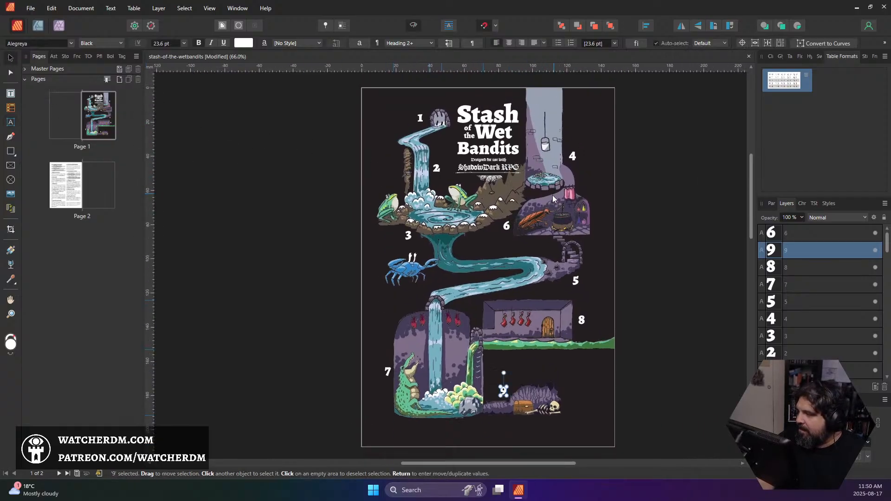
{"action": "scroll", "coordinate": [552, 194], "scroll_direction": "up", "scroll_amount": 1}
{"action": "left_click_drag", "start_coordinate": [581, 216], "coordinate": [559, 156]}
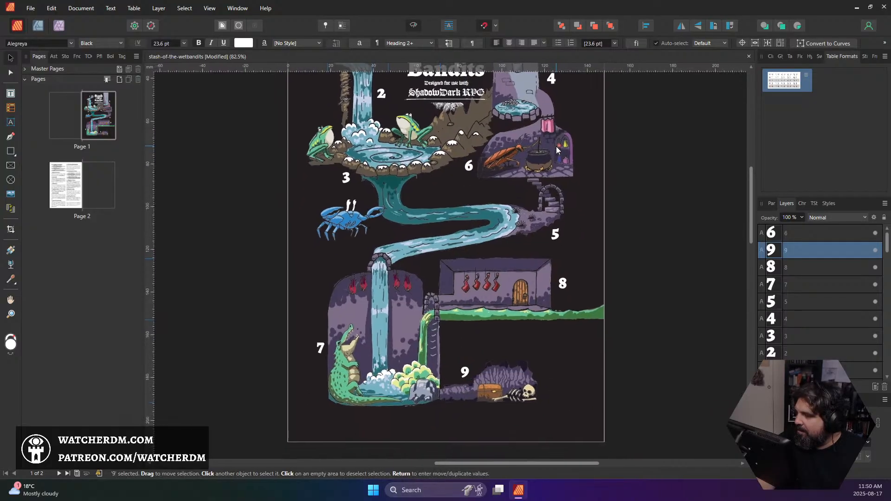
{"action": "left_click", "coordinate": [649, 231]}
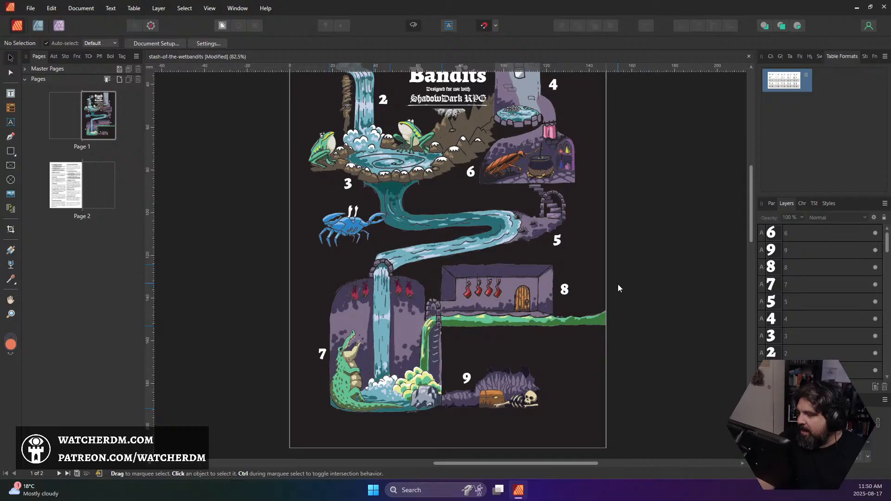
{"action": "left_click", "coordinate": [583, 347]}
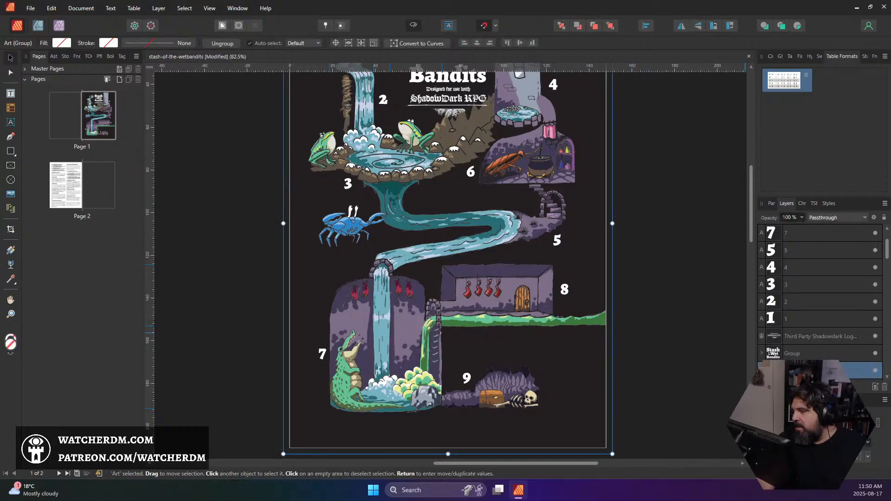
{"action": "scroll", "coordinate": [782, 353], "scroll_direction": "up", "scroll_amount": 1}
{"action": "scroll", "coordinate": [770, 334], "scroll_direction": "down", "scroll_amount": 4}
{"action": "scroll", "coordinate": [763, 312], "scroll_direction": "up", "scroll_amount": 1}
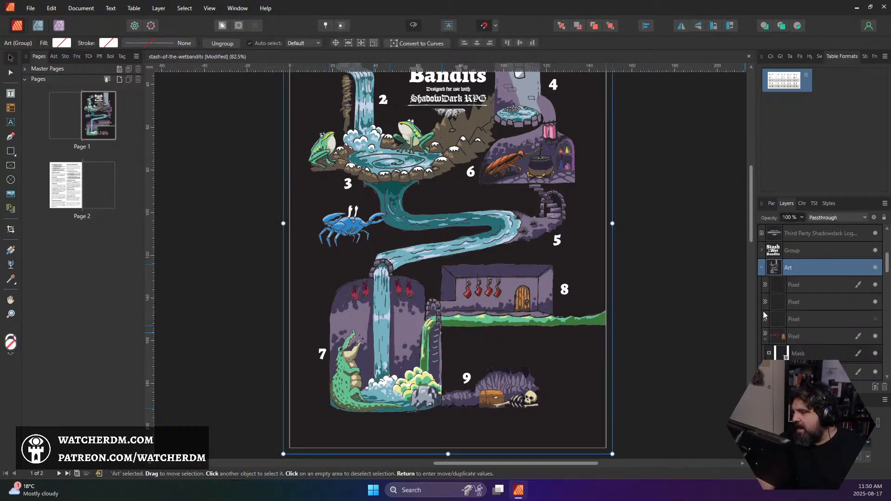
{"action": "key", "text": "ctrl+s"}
Examine the complete numbered map from the culvert down to the chest cave alongside the room key on the second page
{"action": "scroll", "coordinate": [230, 223], "scroll_direction": "up", "scroll_amount": 2}
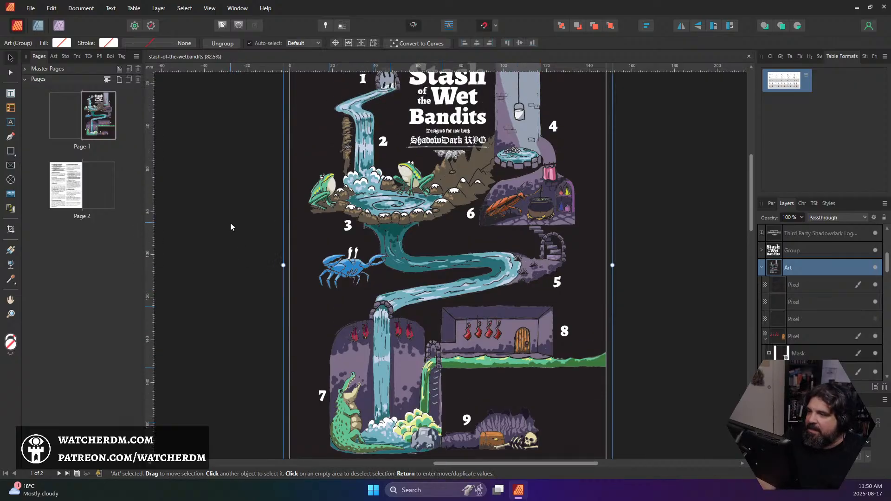
{"action": "scroll", "coordinate": [230, 223], "scroll_direction": "up", "scroll_amount": 2}
{"action": "scroll", "coordinate": [237, 220], "scroll_direction": "down", "scroll_amount": 1}
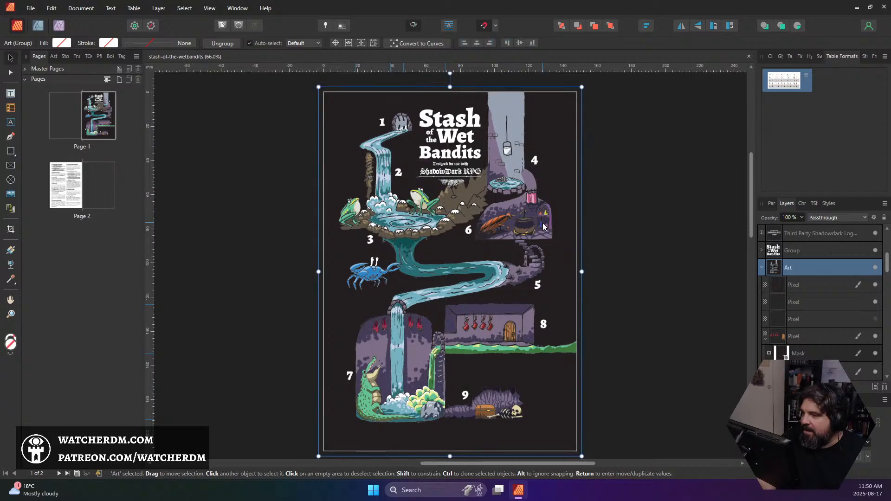
{"action": "left_click", "coordinate": [632, 233]}
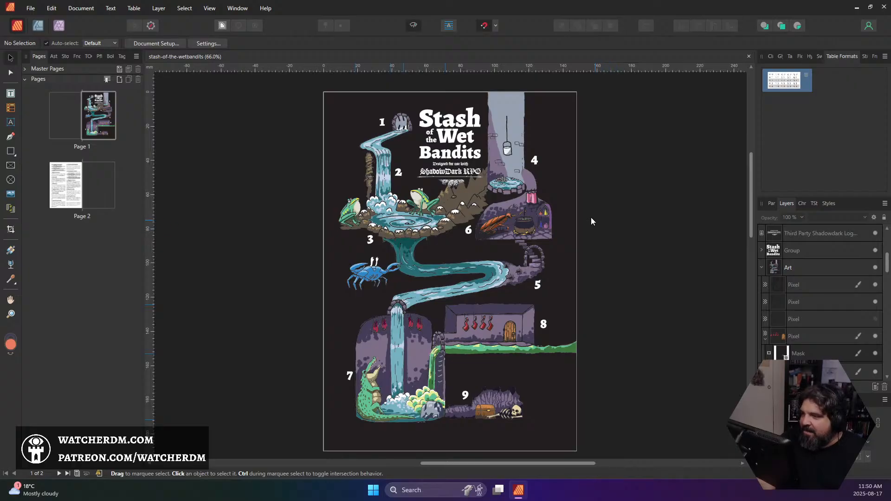
{"action": "scroll", "coordinate": [472, 217], "scroll_direction": "up", "scroll_amount": 3}
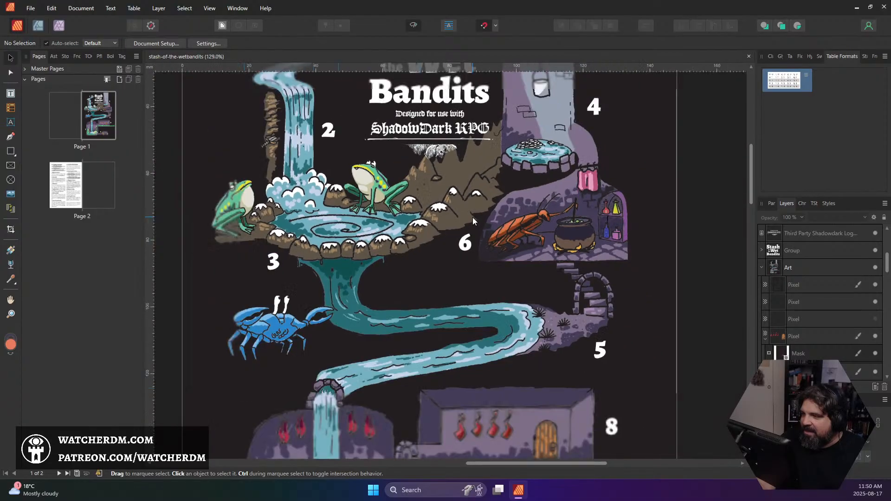
{"action": "scroll", "coordinate": [473, 218], "scroll_direction": "down", "scroll_amount": 2}
{"action": "scroll", "coordinate": [476, 219], "scroll_direction": "down", "scroll_amount": 1}
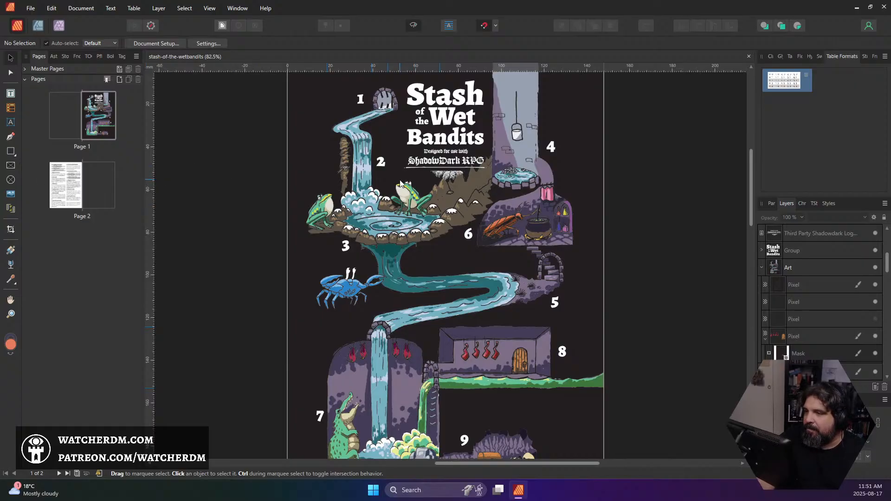
{"action": "scroll", "coordinate": [400, 182], "scroll_direction": "up", "scroll_amount": 1}
{"action": "scroll", "coordinate": [399, 182], "scroll_direction": "down", "scroll_amount": 7}
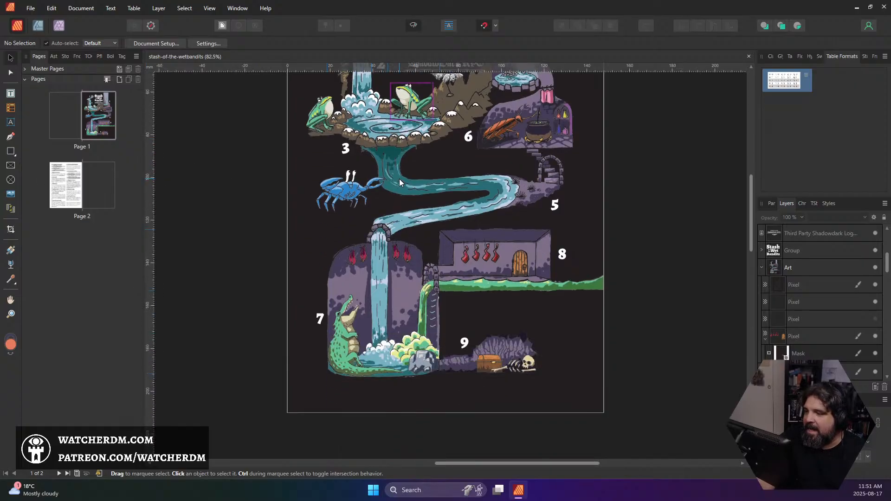
{"action": "scroll", "coordinate": [399, 183], "scroll_direction": "up", "scroll_amount": 4}
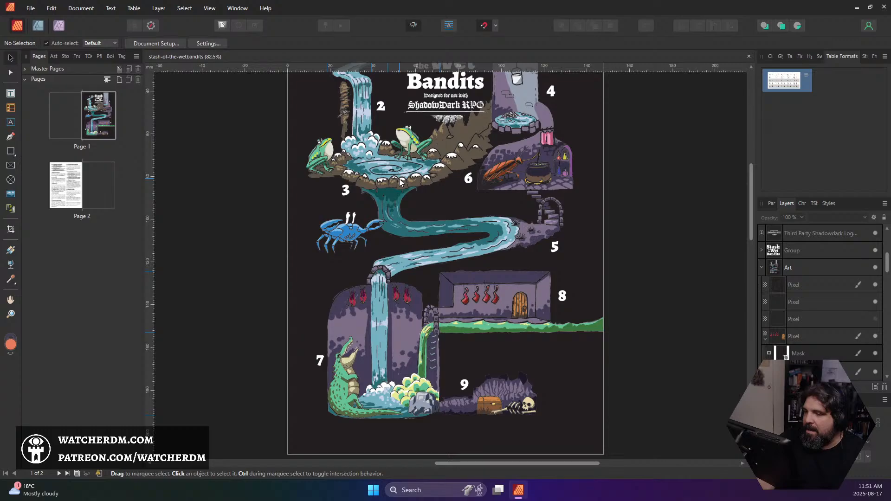
{"action": "scroll", "coordinate": [400, 182], "scroll_direction": "down", "scroll_amount": 2}
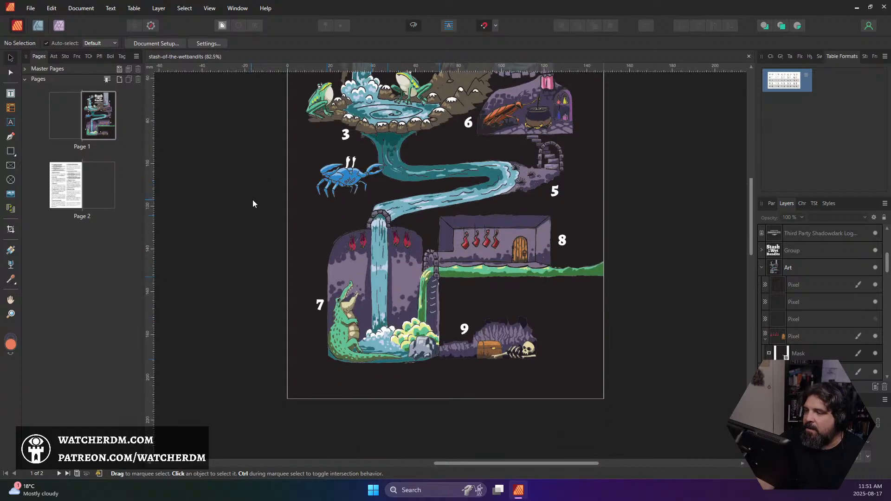
{"action": "left_click_drag", "start_coordinate": [192, 316], "coordinate": [397, 73]}
{"action": "scroll", "coordinate": [497, 199], "scroll_direction": "right", "scroll_amount": 7}
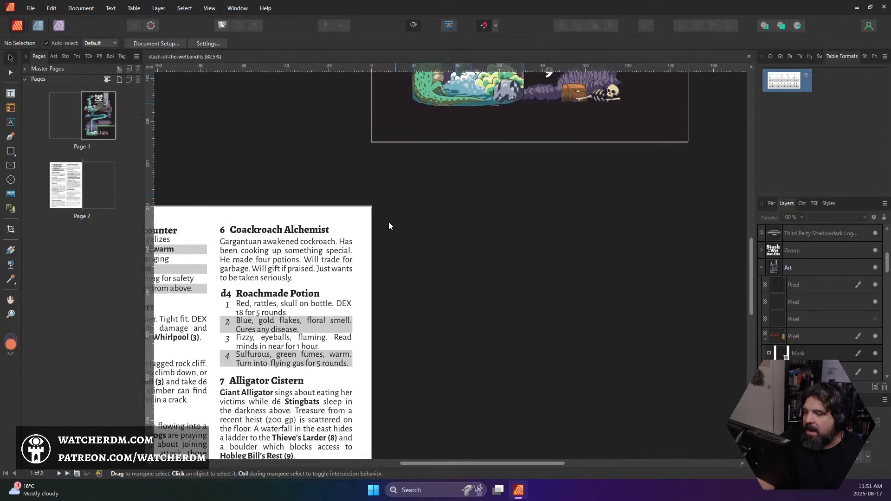
{"action": "scroll", "coordinate": [388, 225], "scroll_direction": "up", "scroll_amount": 7}
{"action": "scroll", "coordinate": [293, 209], "scroll_direction": "up", "scroll_amount": 5}
{"action": "scroll", "coordinate": [258, 238], "scroll_direction": "down", "scroll_amount": 2}
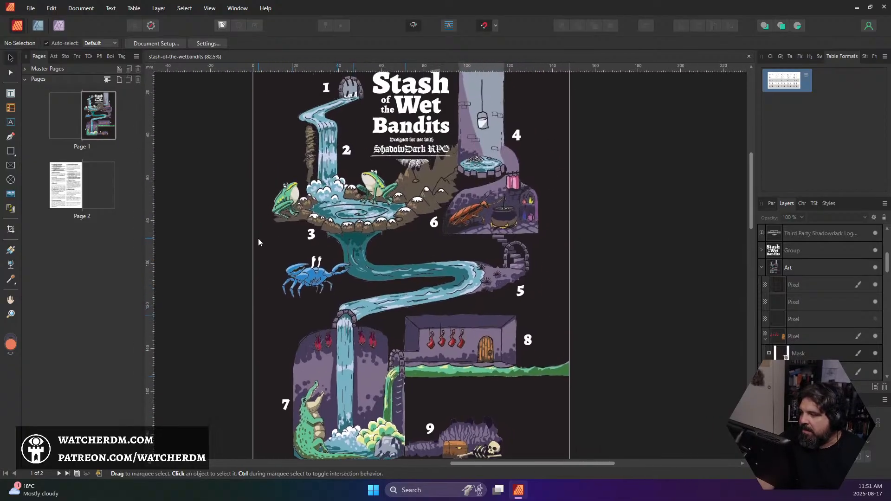
Switch to the Photo Persona for pixel editing and select the whole Art group
{"action": "left_click", "coordinate": [797, 270]}
{"action": "left_click", "coordinate": [58, 25]}
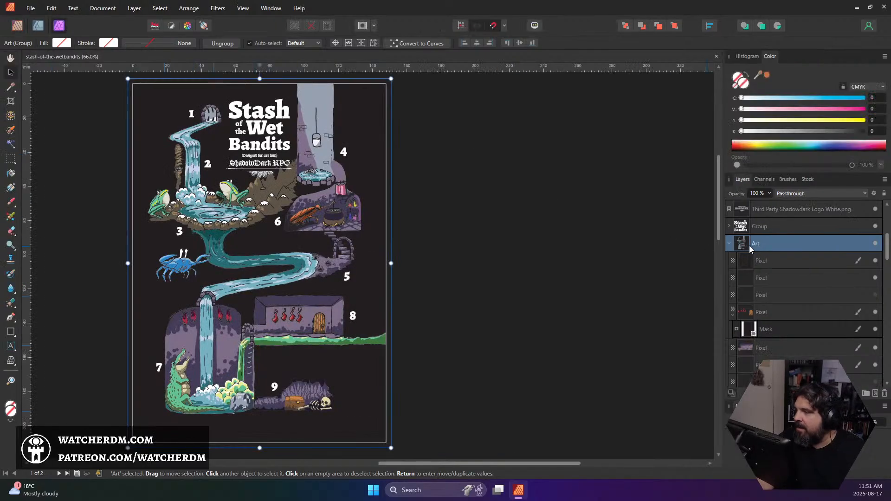
{"action": "left_click", "coordinate": [769, 259]}
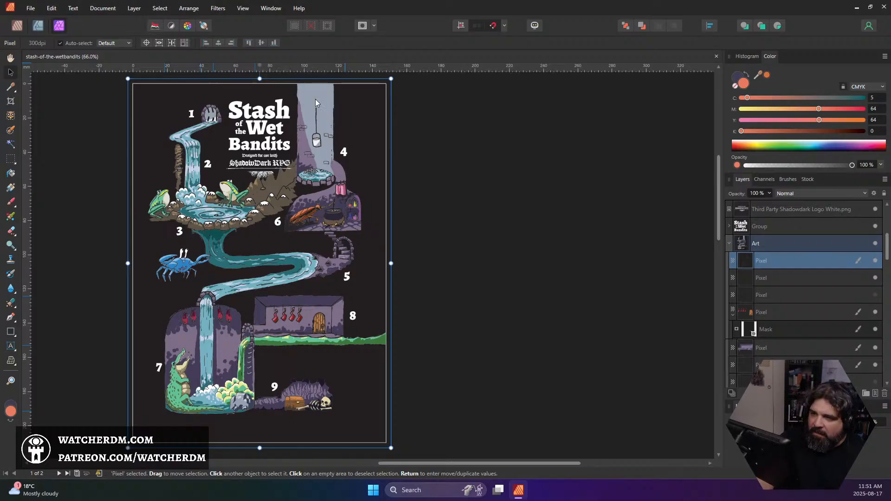
{"action": "left_click", "coordinate": [773, 243]}
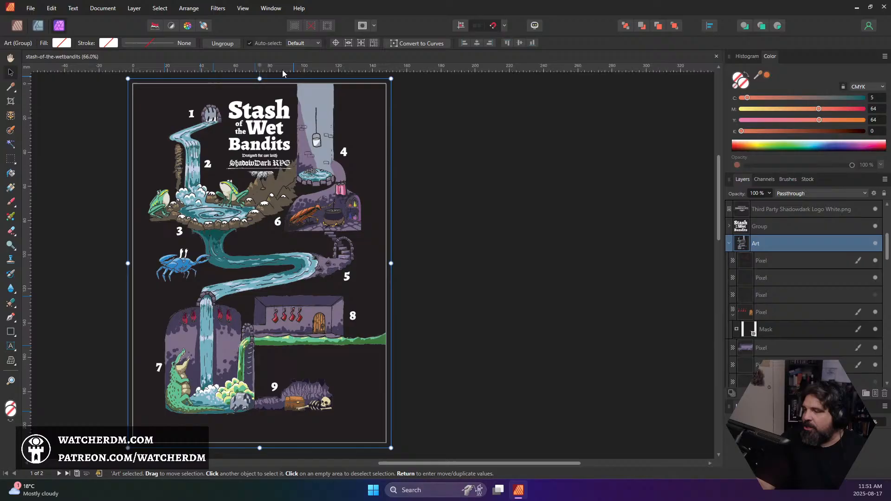
Try Auto Contrast on the Art group and undo it
{"action": "left_click", "coordinate": [169, 28]}
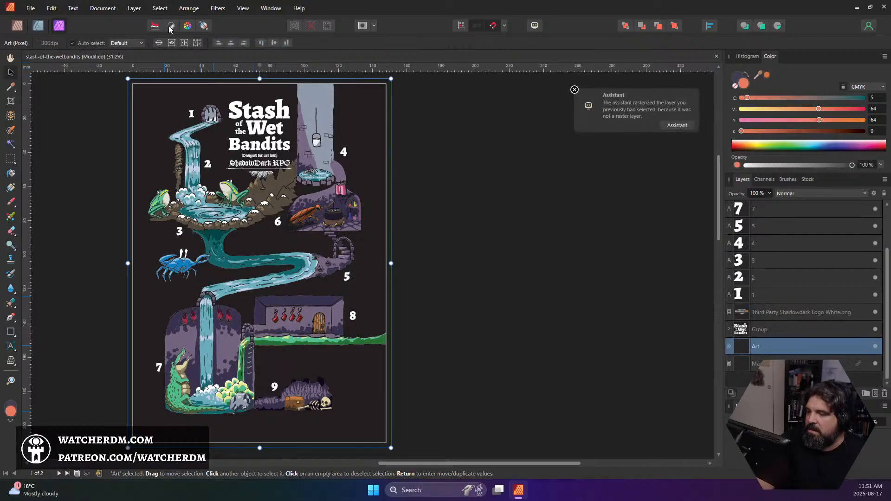
{"action": "key", "text": "ctrl+z"}
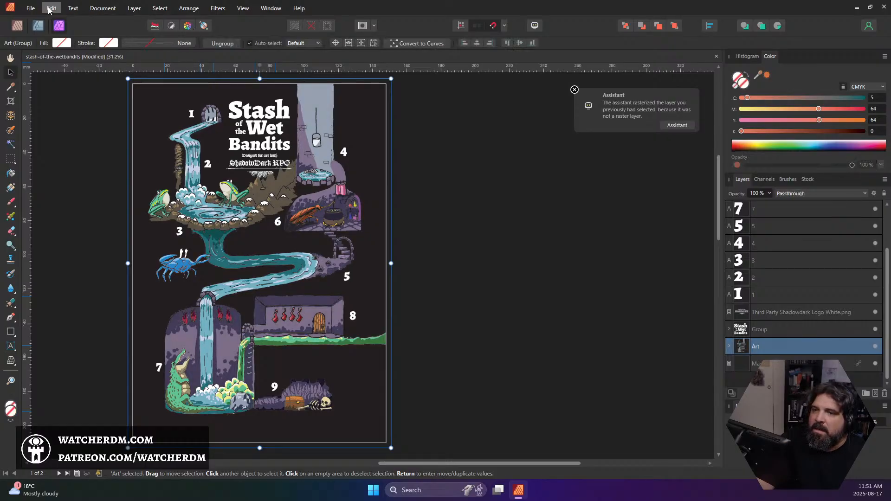
{"action": "left_click", "coordinate": [99, 9]}
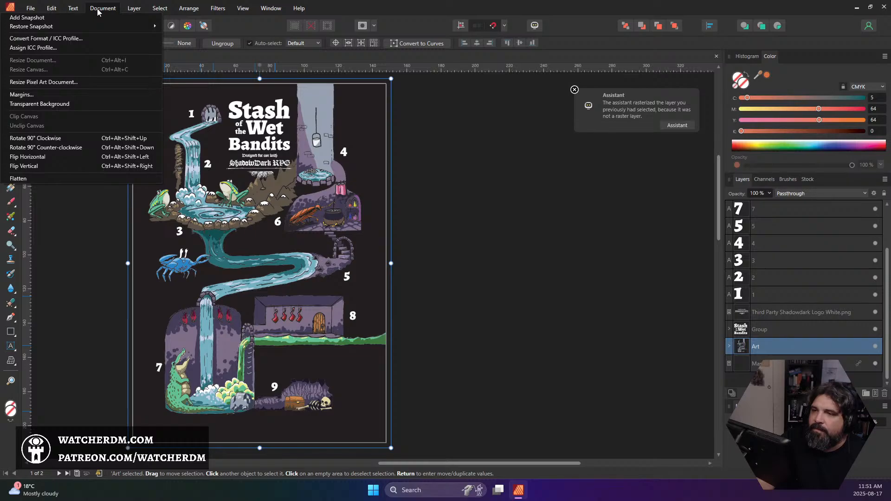
{"action": "left_click", "coordinate": [99, 9]}
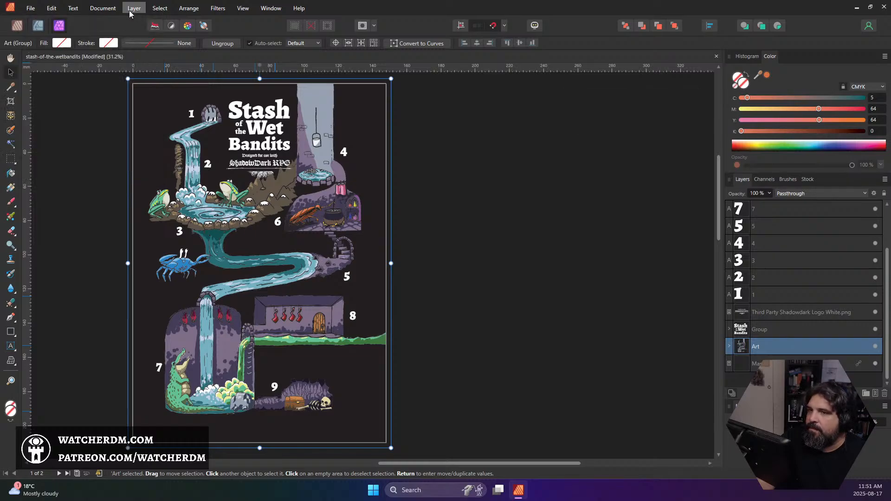
{"action": "left_click", "coordinate": [106, 11]}
{"action": "left_click", "coordinate": [133, 9]}
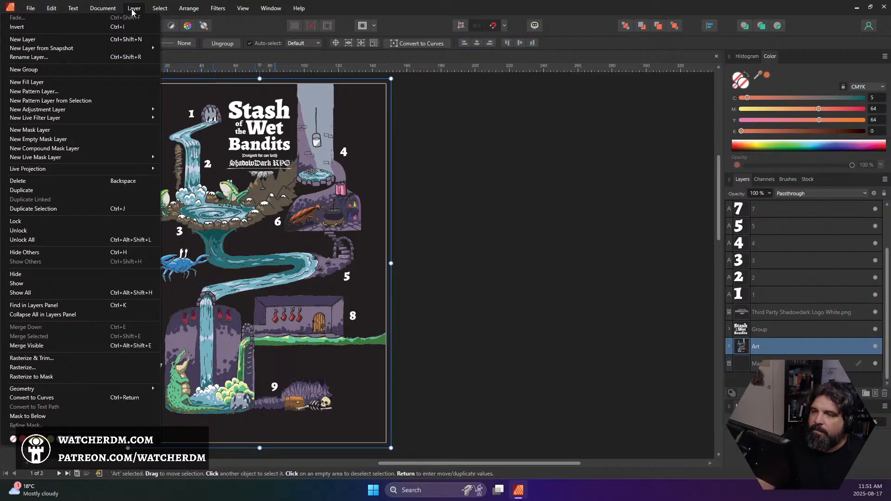
{"action": "mouse_move", "coordinate": [158, 10]}
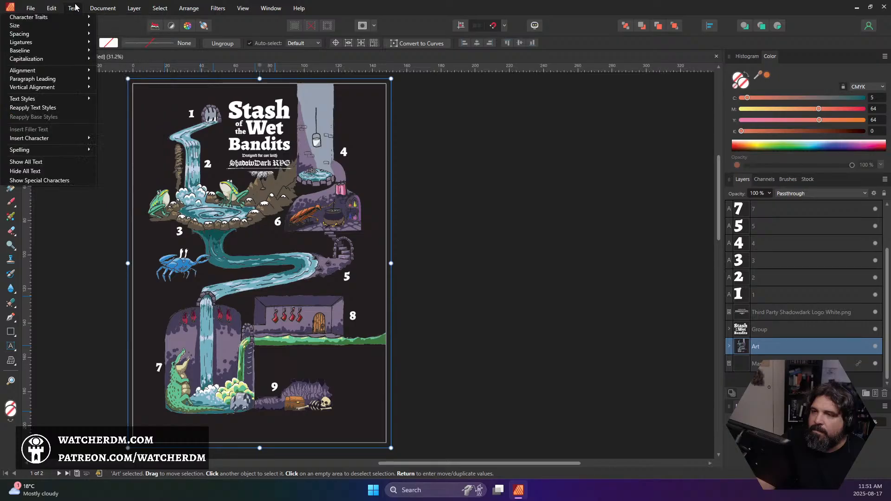
{"action": "mouse_move", "coordinate": [220, 13]}
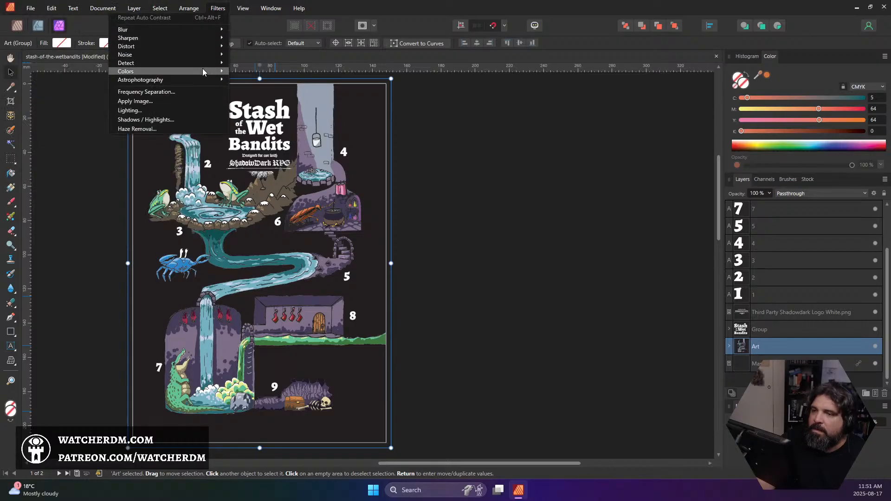
{"action": "mouse_move", "coordinate": [203, 68]}
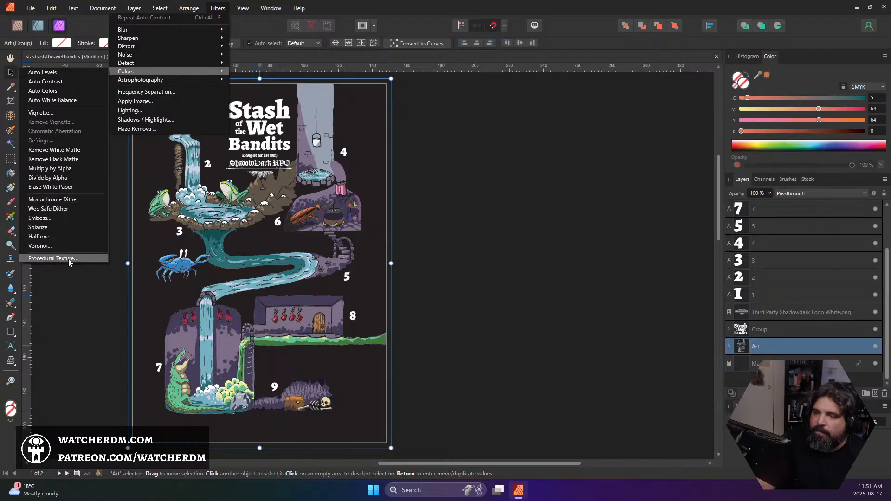
{"action": "mouse_move", "coordinate": [148, 82]}
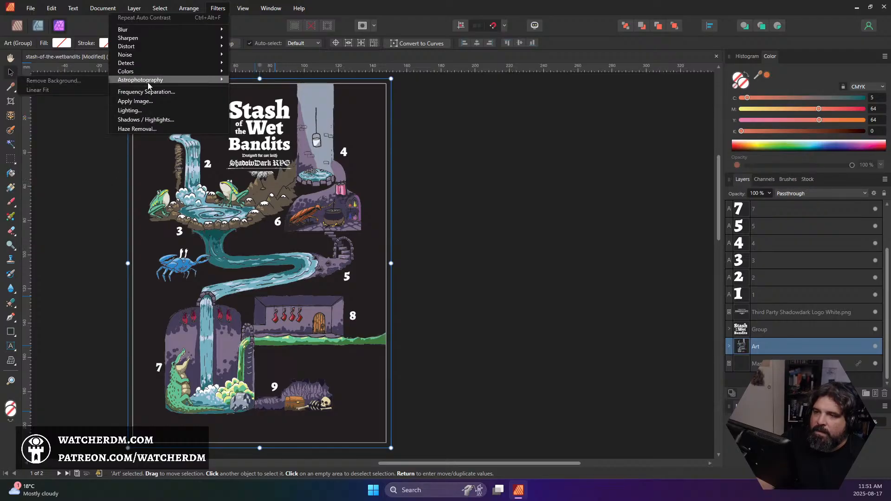
Try the Lighting filter on the Art group and cancel it
{"action": "left_click", "coordinate": [146, 111]}
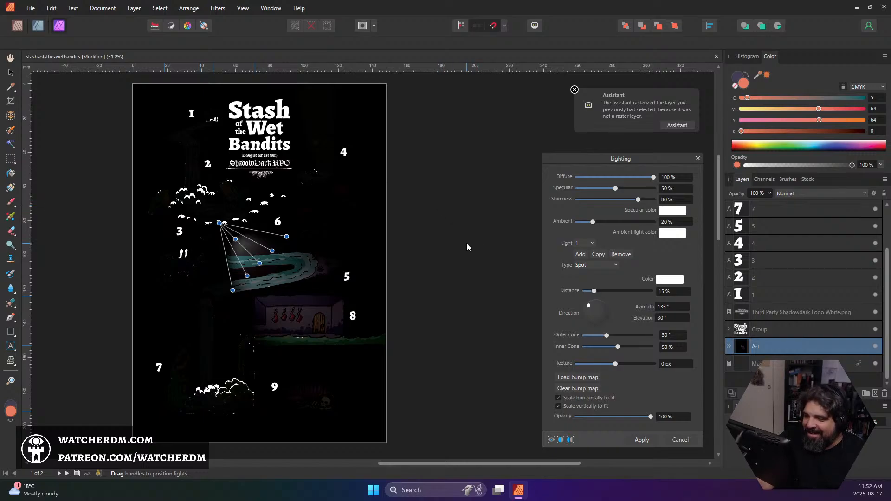
{"action": "key", "text": "Escape"}
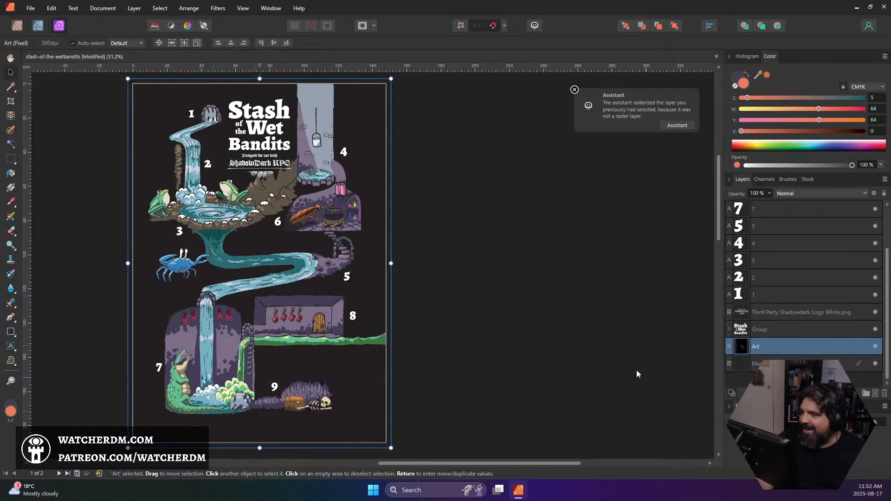
Preview the Shadows / Highlights filter on the Art layer with Shadows Strength at -100% and inspect the effect across the map
{"action": "left_click", "coordinate": [217, 8]}
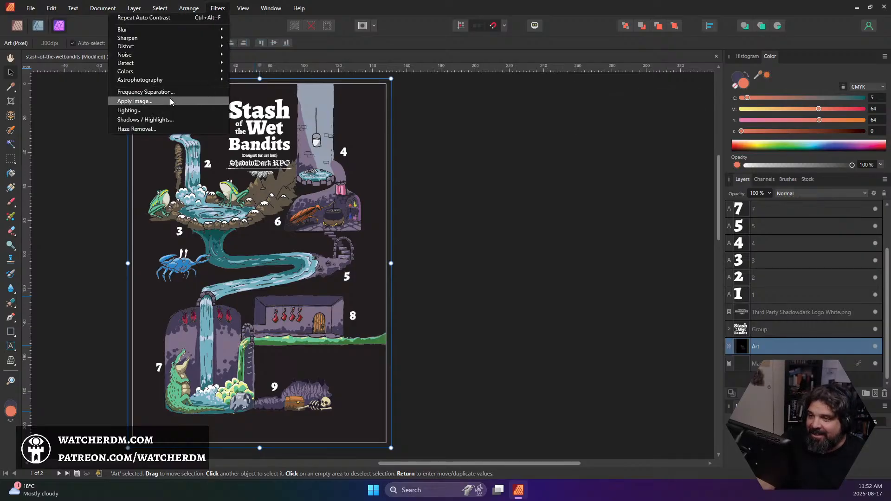
{"action": "left_click", "coordinate": [157, 122]}
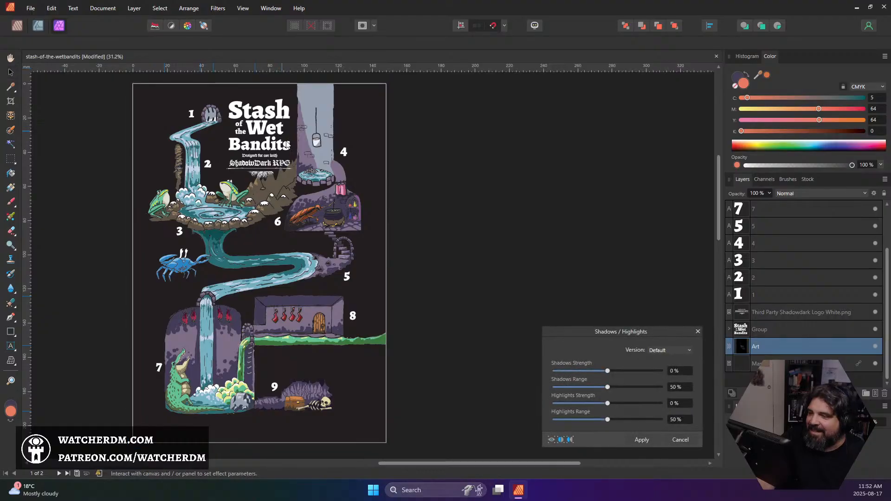
{"action": "left_click_drag", "start_coordinate": [608, 370], "coordinate": [549, 374]}
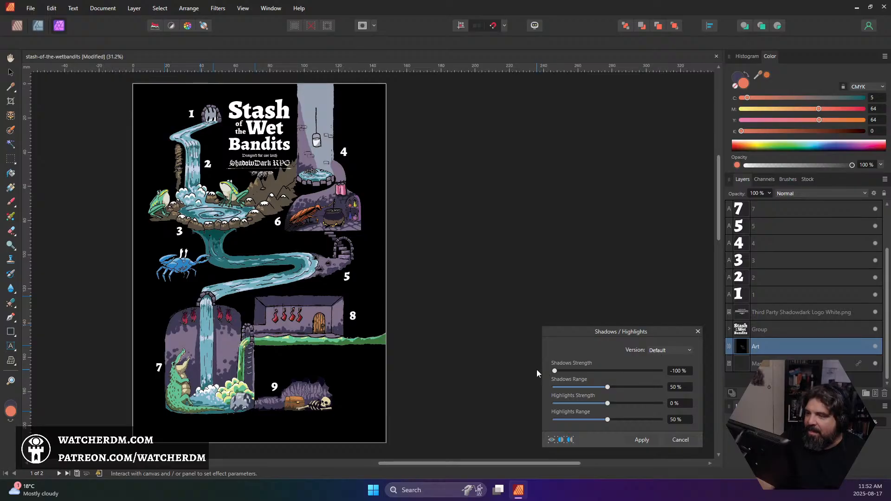
{"action": "scroll", "coordinate": [315, 260], "scroll_direction": "up", "scroll_amount": 4}
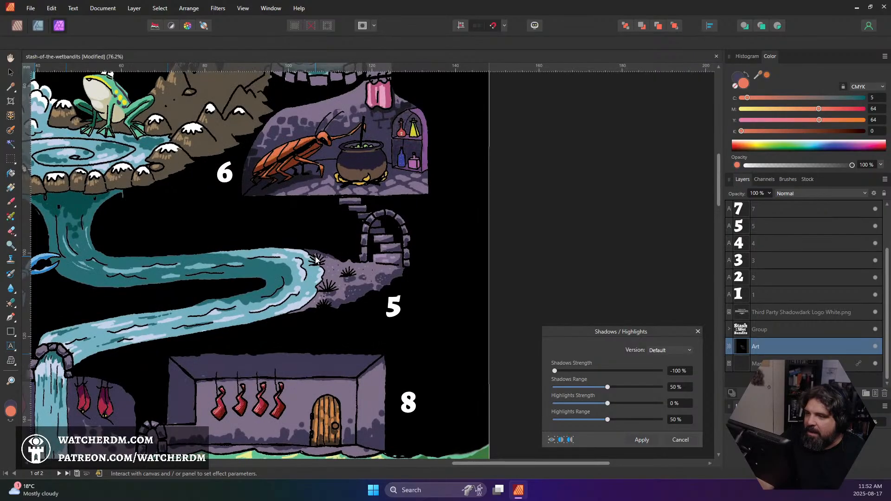
{"action": "scroll", "coordinate": [315, 260], "scroll_direction": "down", "scroll_amount": 3}
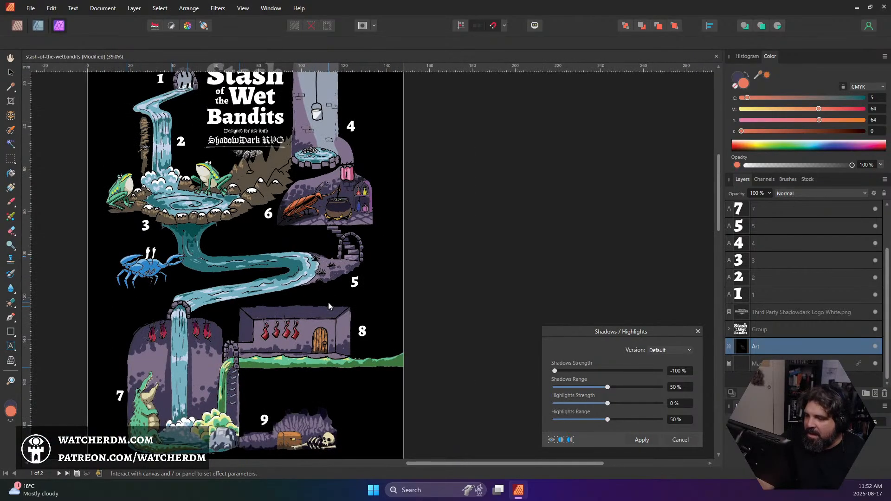
{"action": "scroll", "coordinate": [324, 304], "scroll_direction": "down", "scroll_amount": 2}
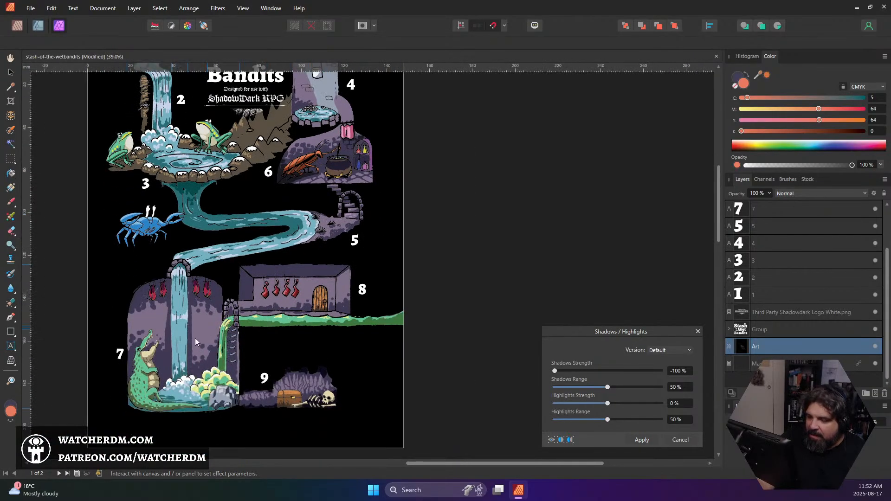
{"action": "scroll", "coordinate": [175, 348], "scroll_direction": "up", "scroll_amount": 4}
{"action": "scroll", "coordinate": [176, 348], "scroll_direction": "up", "scroll_amount": 1}
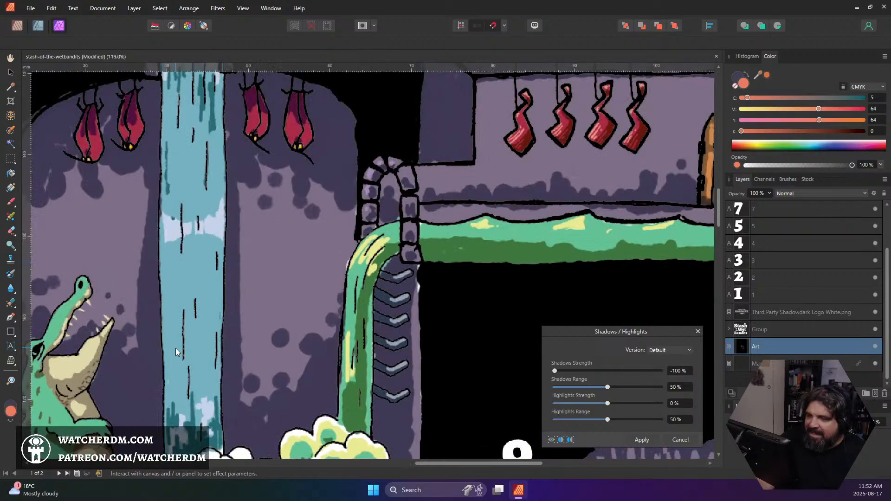
{"action": "scroll", "coordinate": [175, 347], "scroll_direction": "down", "scroll_amount": 3}
{"action": "scroll", "coordinate": [175, 347], "scroll_direction": "down", "scroll_amount": 1}
{"action": "scroll", "coordinate": [275, 327], "scroll_direction": "up", "scroll_amount": 5}
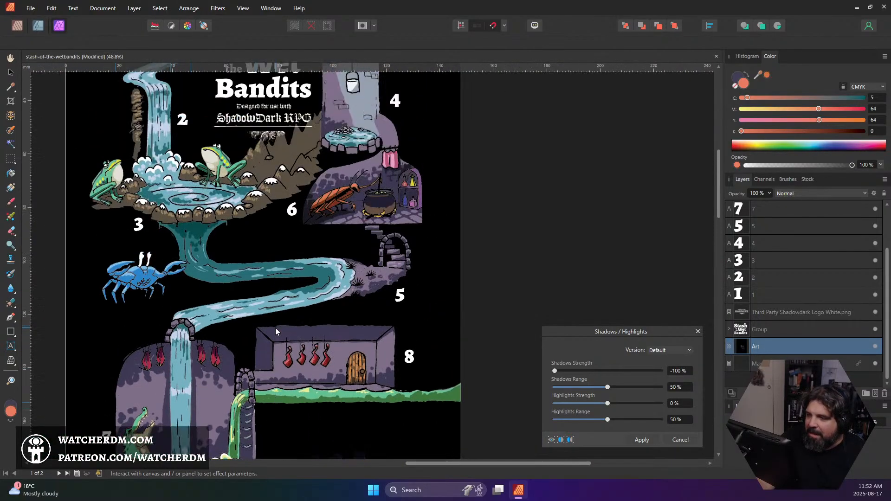
{"action": "scroll", "coordinate": [275, 328], "scroll_direction": "down", "scroll_amount": 1}
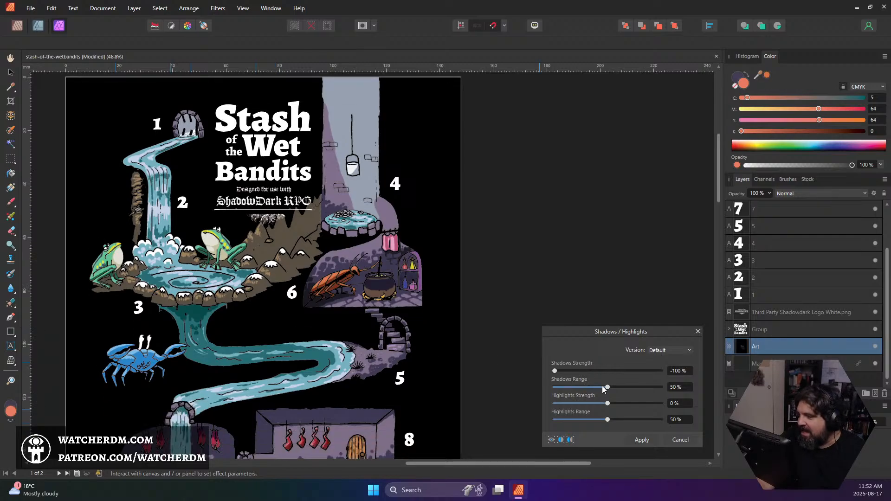
Try Shadows Range at 44% and Highlights Strength at 100% on the Art layer, and cancel the Shadows / Highlights filter
{"action": "left_click_drag", "start_coordinate": [607, 386], "coordinate": [663, 402]}
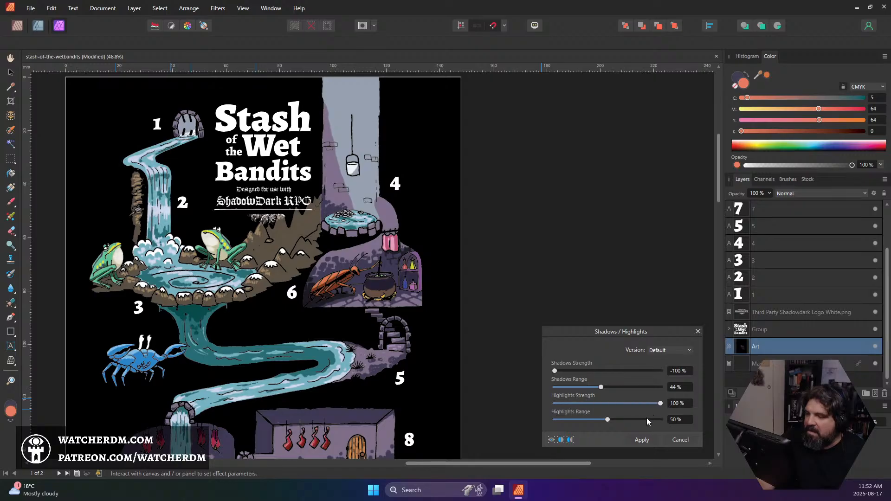
{"action": "mouse_move", "coordinate": [607, 418]}
{"action": "left_mouse_down"}
{"action": "mouse_move", "coordinate": [533, 418]}
{"action": "mouse_move", "coordinate": [635, 421]}
{"action": "mouse_move", "coordinate": [608, 419]}
{"action": "left_mouse_up"}
{"action": "left_click", "coordinate": [679, 348]}
{"action": "left_click", "coordinate": [679, 349]}
{"action": "left_click", "coordinate": [680, 439]}
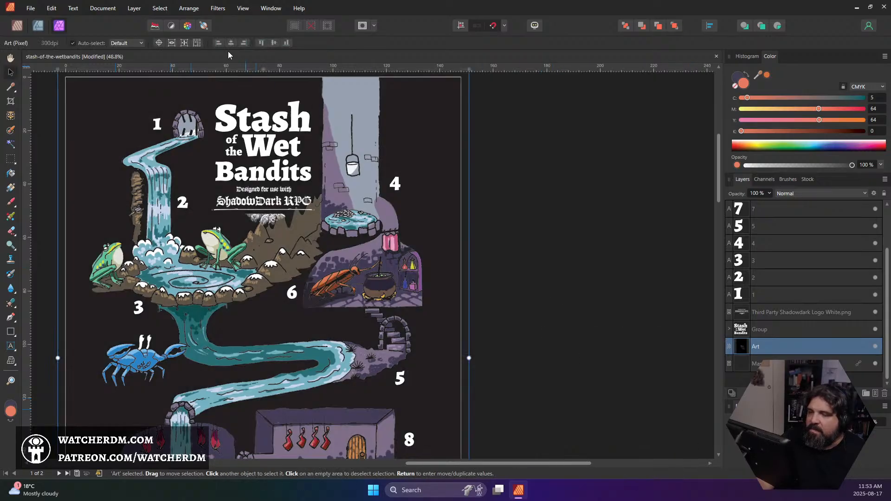
Apply the Shadows / Highlights filter to the Art layer with only Shadows Strength changed, to -100%
{"action": "left_click", "coordinate": [218, 8]}
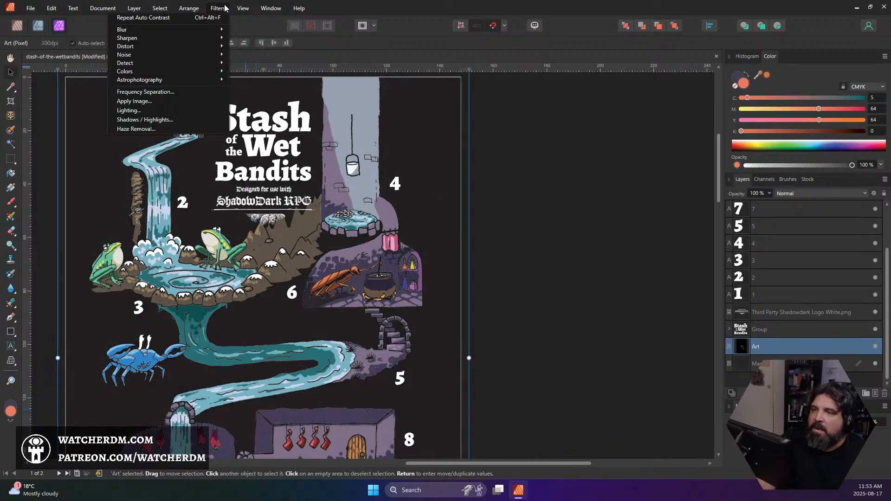
{"action": "left_click", "coordinate": [184, 120]}
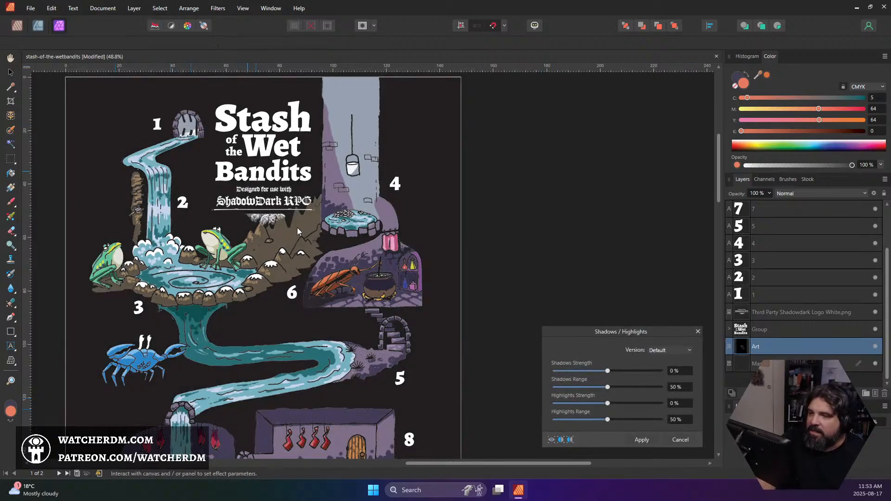
{"action": "left_click_drag", "start_coordinate": [608, 370], "coordinate": [494, 376]}
{"action": "left_click", "coordinate": [642, 439]}
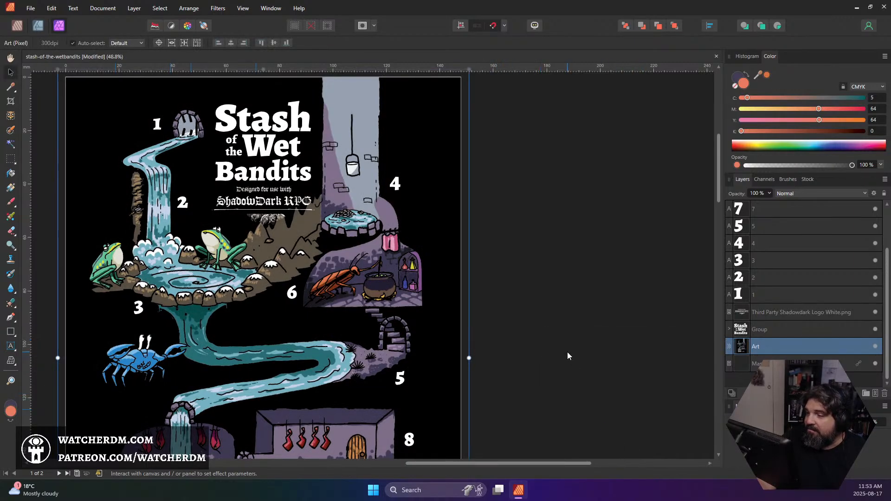
Set up a PDF export of all pages with the PDF (digital - high quality) preset and check its advanced options
{"action": "left_click", "coordinate": [30, 7]}
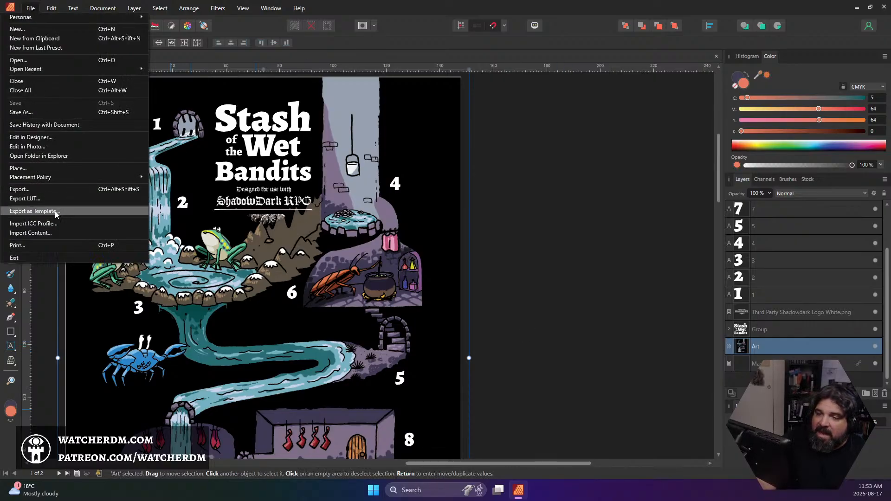
{"action": "left_click", "coordinate": [52, 190]}
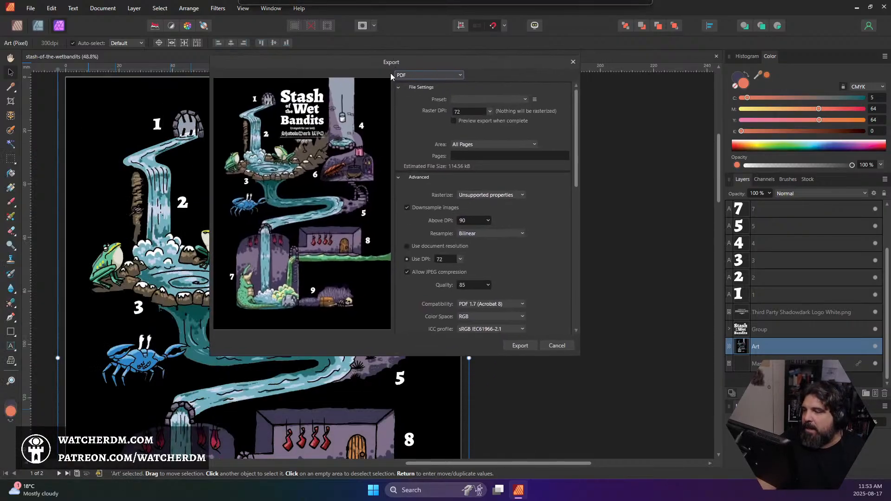
{"action": "left_click", "coordinate": [483, 99]}
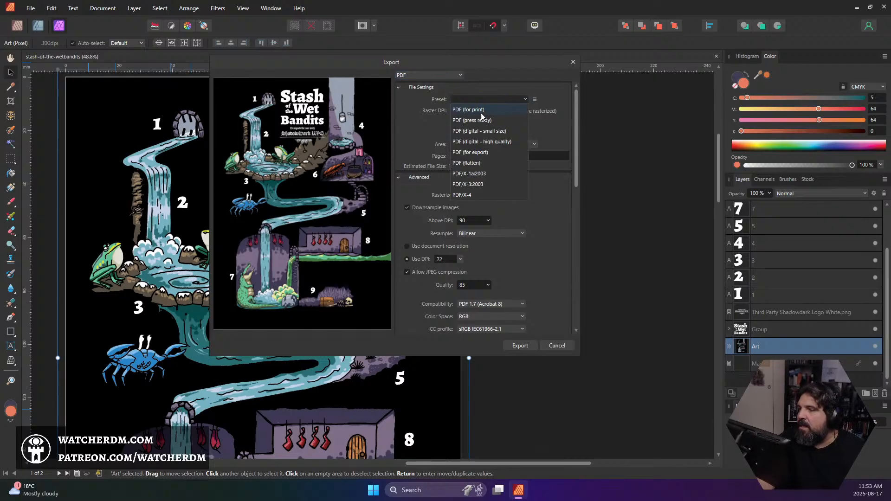
{"action": "left_click", "coordinate": [485, 141]}
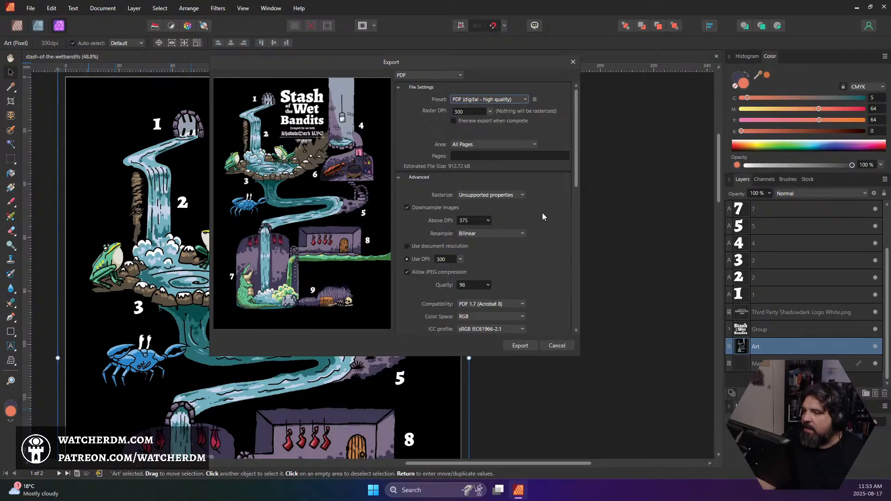
{"action": "scroll", "coordinate": [541, 216], "scroll_direction": "down", "scroll_amount": 10}
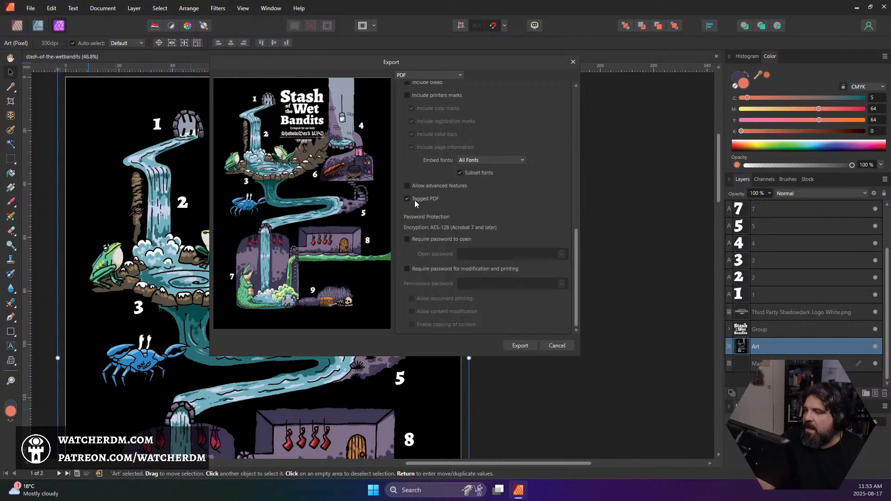
Export the PDF as stash-of-the-wetbandits.pdf into the Big Book of Little Dungeons folder under Family Room > Adventure Modules
{"action": "left_click", "coordinate": [520, 345]}
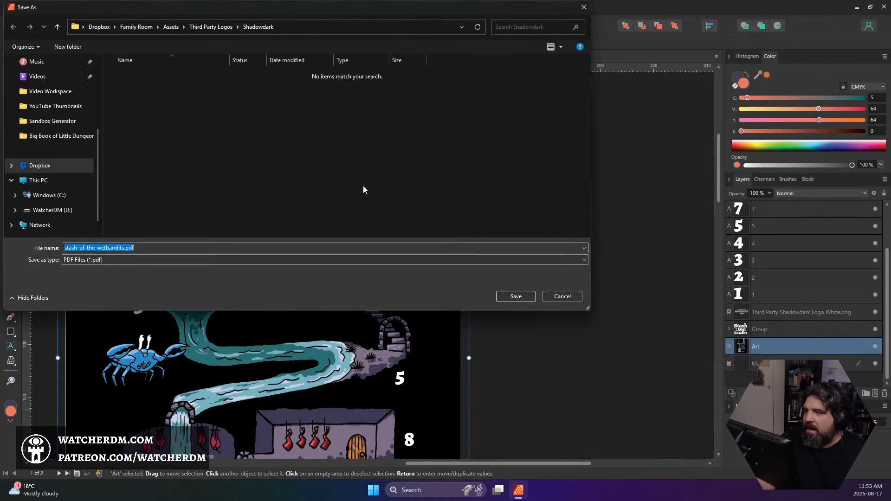
{"action": "left_click", "coordinate": [209, 27]}
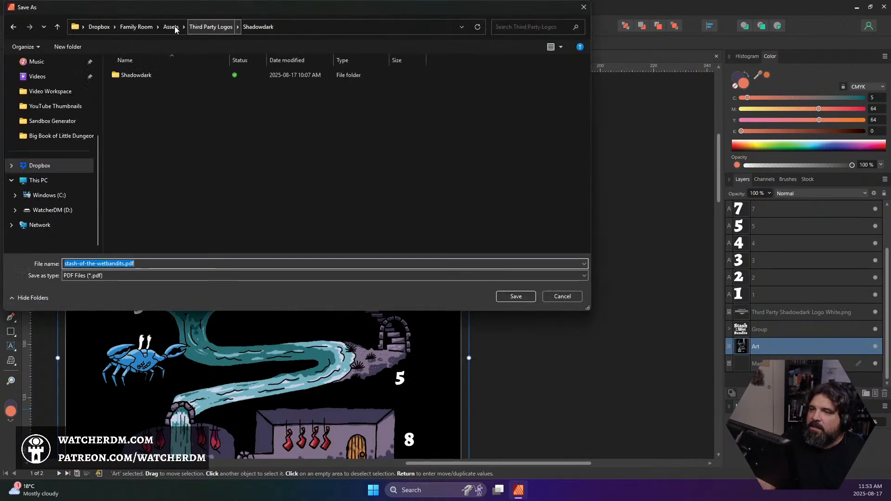
{"action": "left_click", "coordinate": [171, 26]}
{"action": "left_click", "coordinate": [130, 28]}
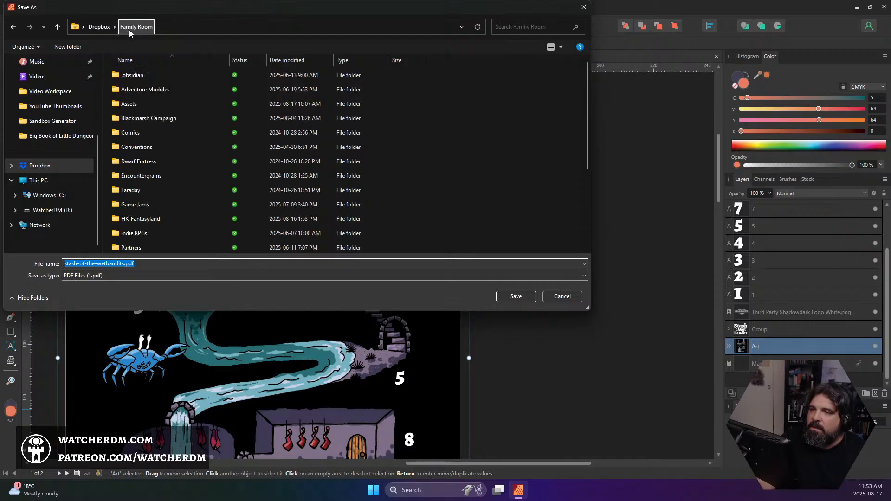
{"action": "double_click", "coordinate": [140, 91]}
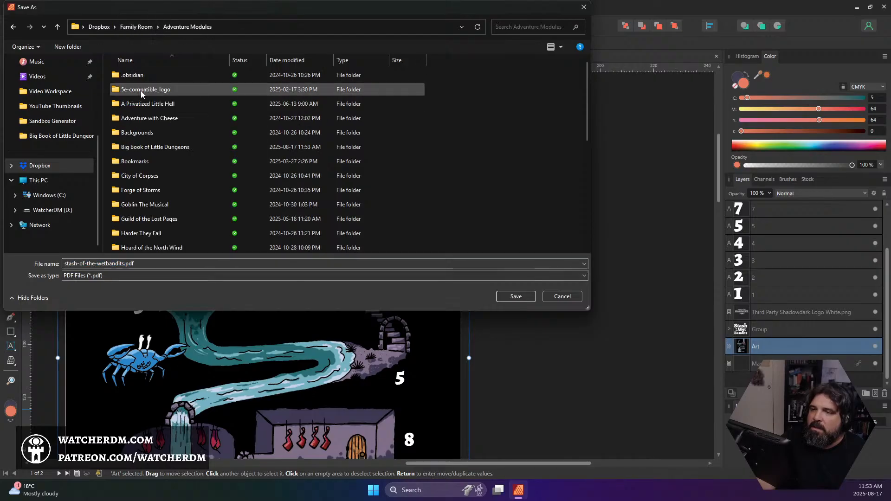
{"action": "left_click", "coordinate": [149, 145]}
{"action": "double_click", "coordinate": [150, 146]}
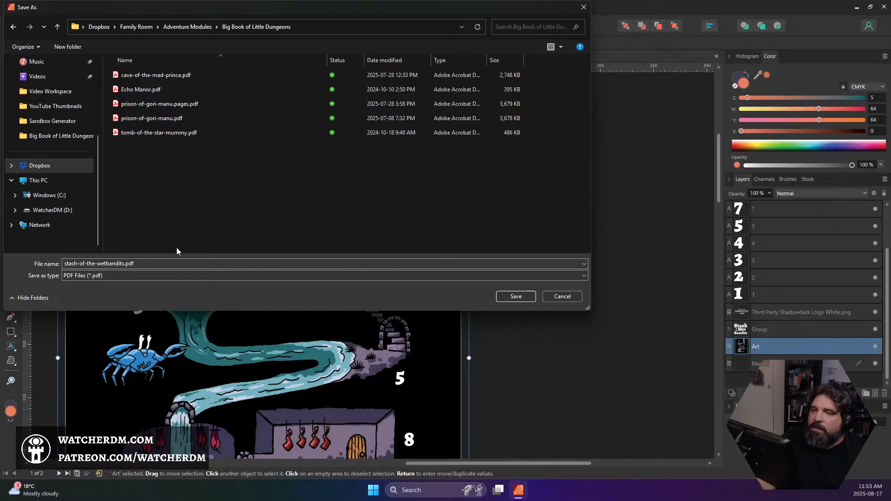
{"action": "left_click", "coordinate": [512, 298]}
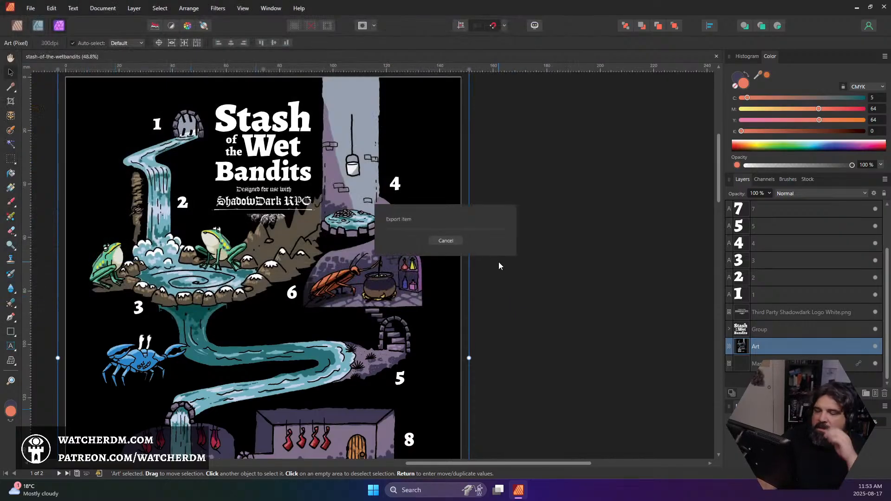
Review the finished map page and the room key on the second page
{"action": "scroll", "coordinate": [488, 260], "scroll_direction": "down", "scroll_amount": 10}
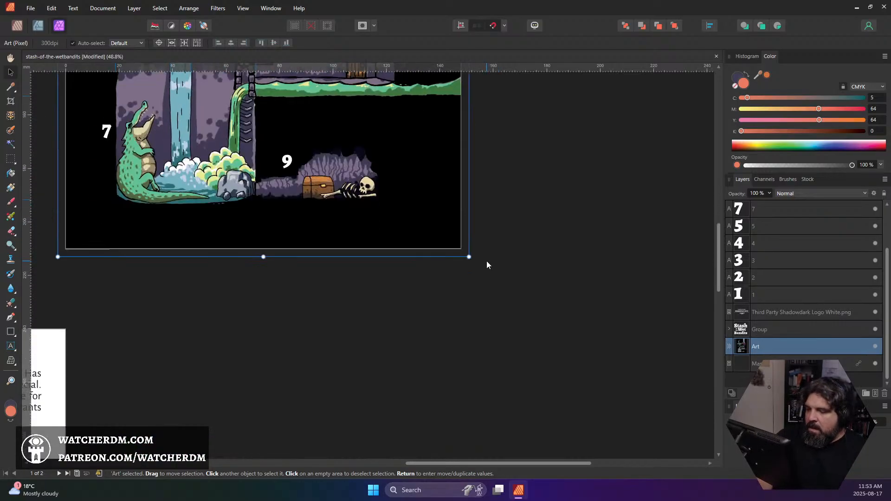
{"action": "left_click_drag", "start_coordinate": [486, 261], "coordinate": [496, 161]}
{"action": "left_click_drag", "start_coordinate": [229, 394], "coordinate": [520, 188]}
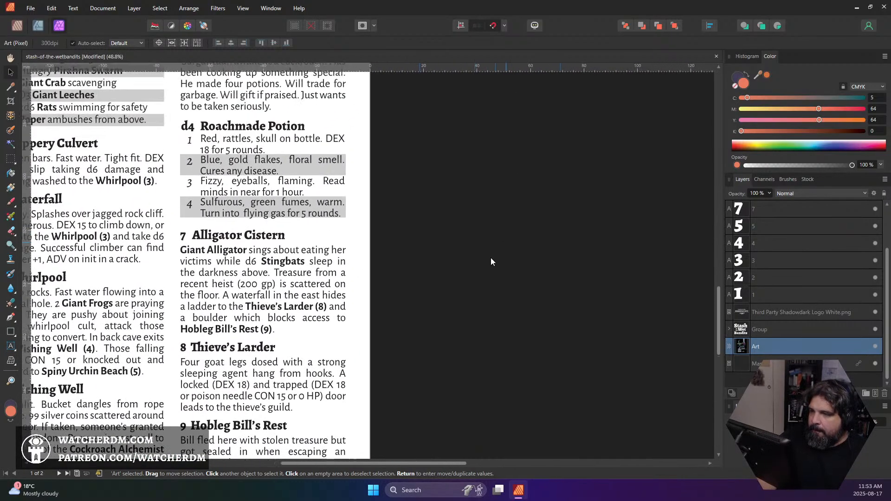
{"action": "left_click_drag", "start_coordinate": [491, 258], "coordinate": [498, 244]}
{"action": "scroll", "coordinate": [498, 242], "scroll_direction": "up", "scroll_amount": 15}
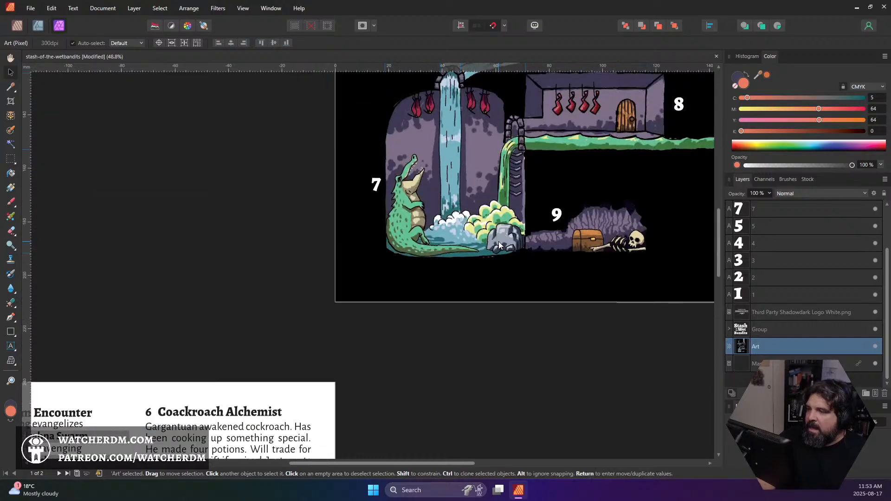
{"action": "scroll", "coordinate": [502, 241], "scroll_direction": "down", "scroll_amount": 3}
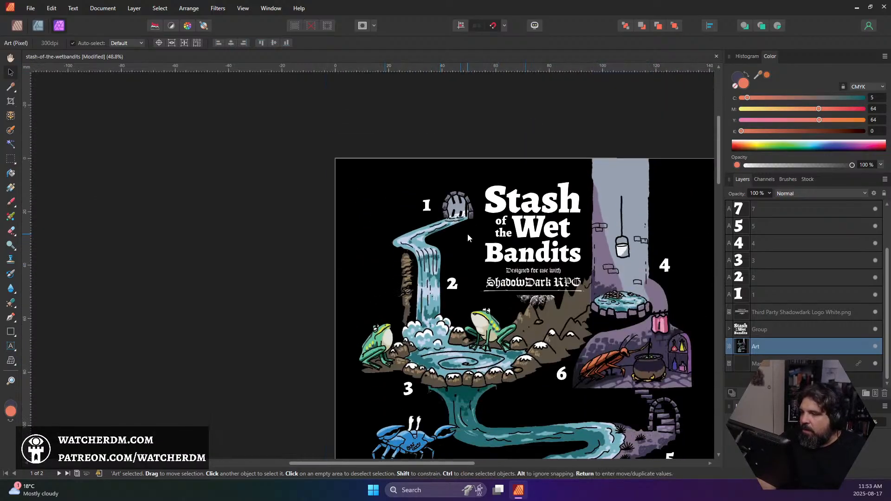